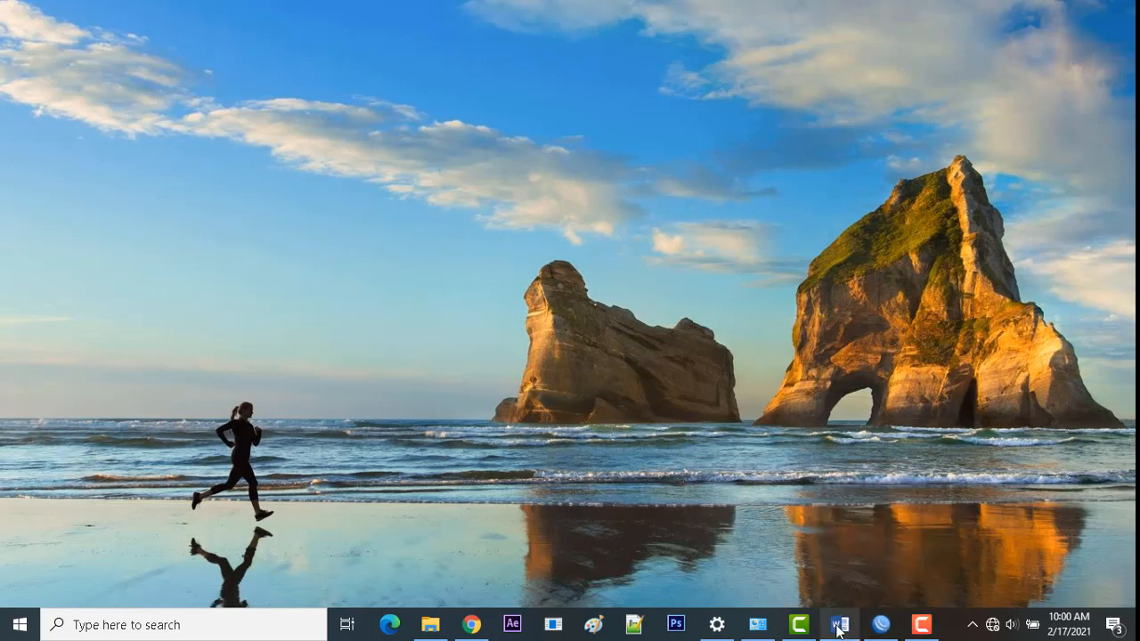
Step: Bring the Word exam document forward and scroll to the DAFTAR PERALATAN equipment table
mouse_move(838, 629)
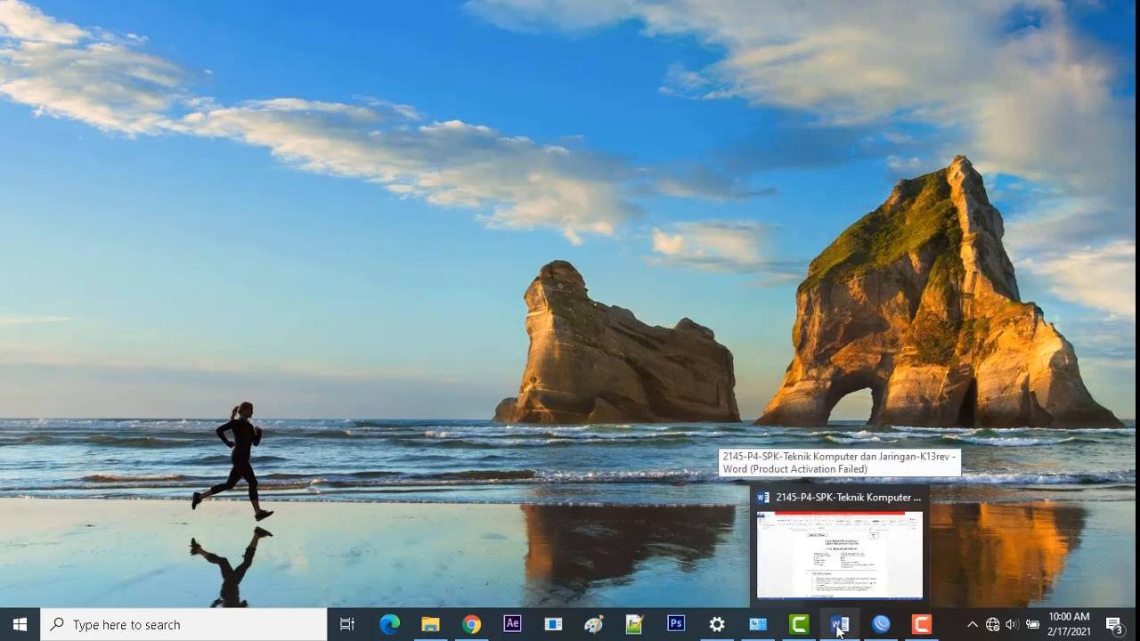
click(838, 628)
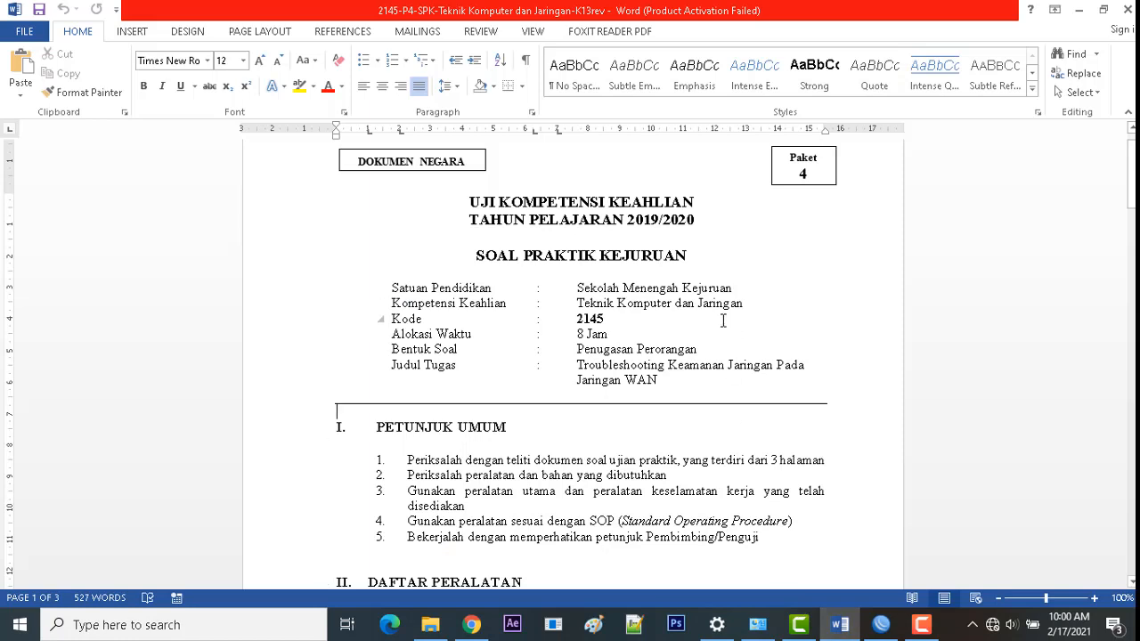
scroll(719, 321, down, 1)
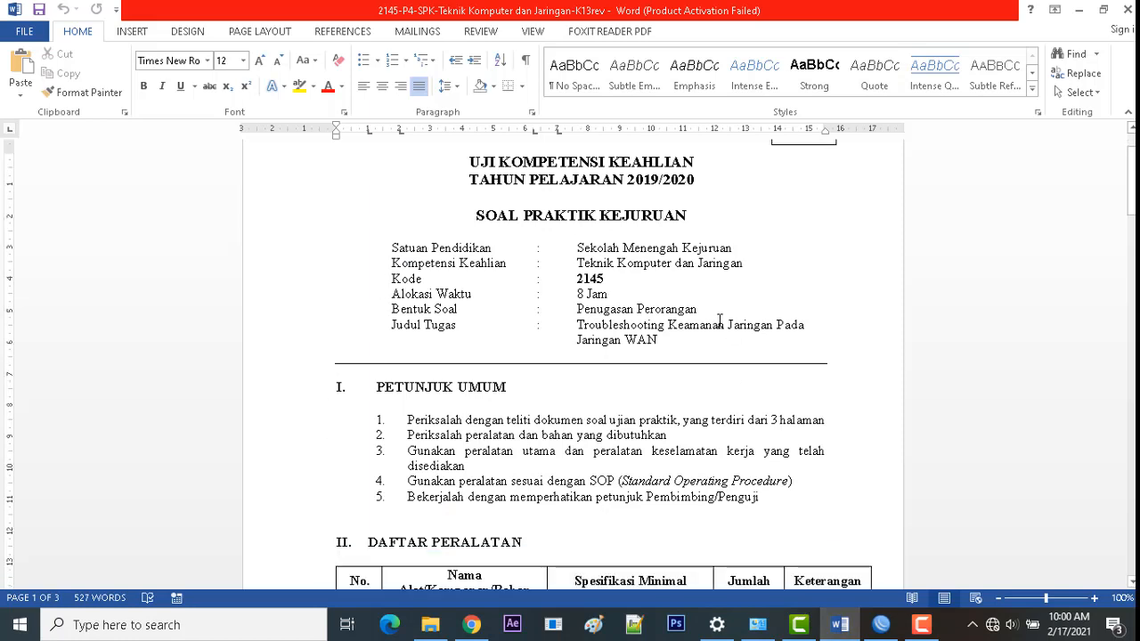
scroll(719, 321, up, 2)
scroll(718, 324, down, 2)
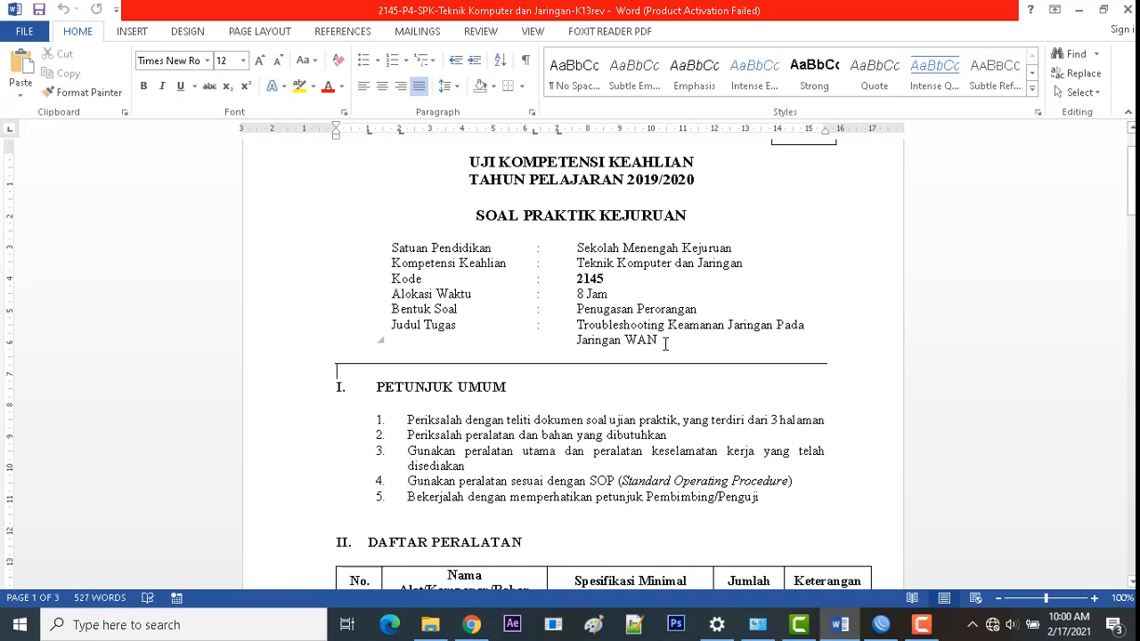
scroll(665, 343, down, 5)
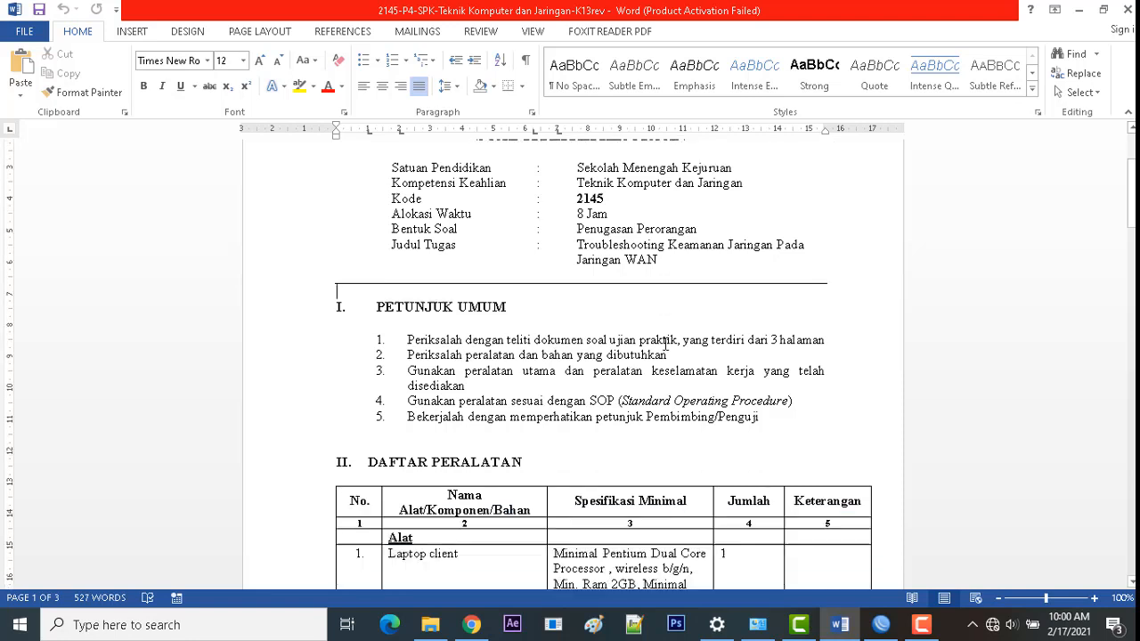
scroll(665, 343, down, 3)
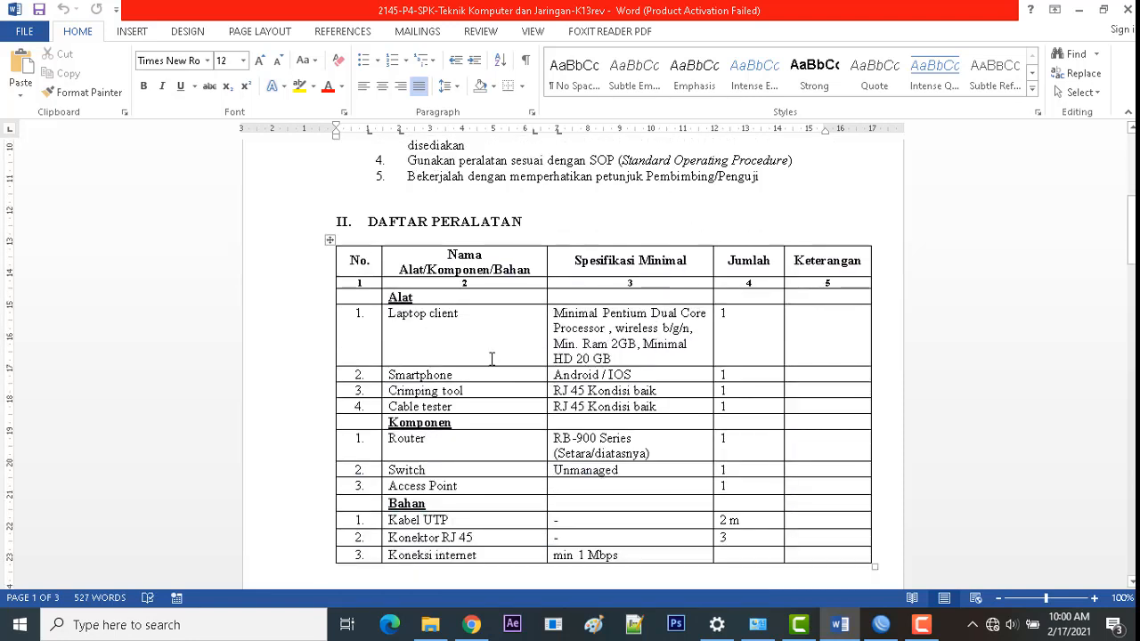
scroll(492, 359, down, 1)
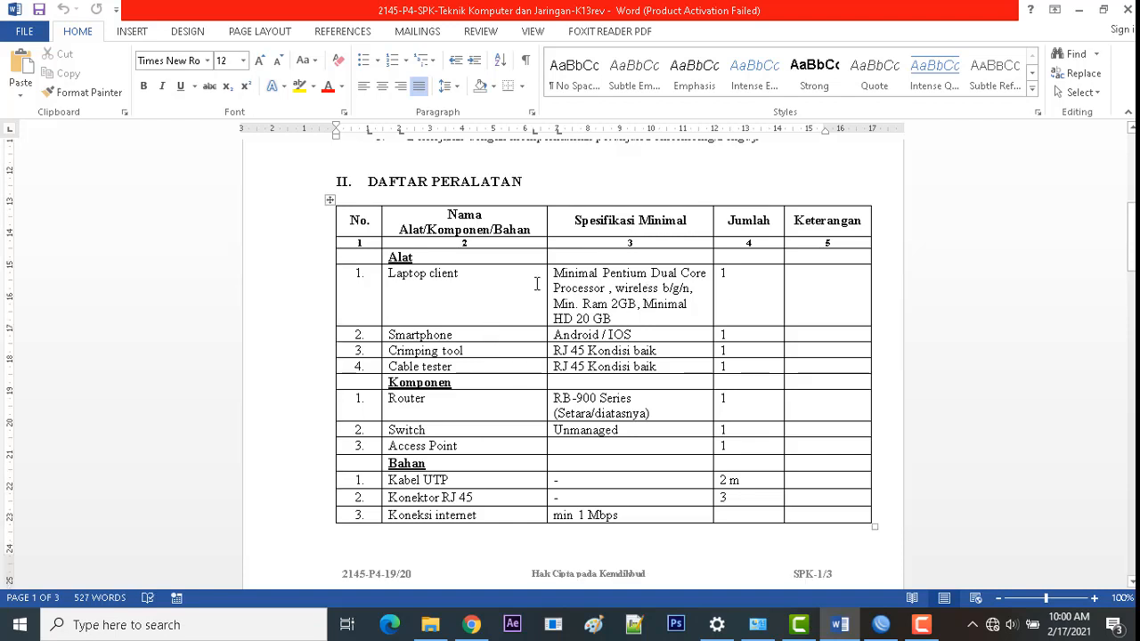
scroll(537, 283, down, 1)
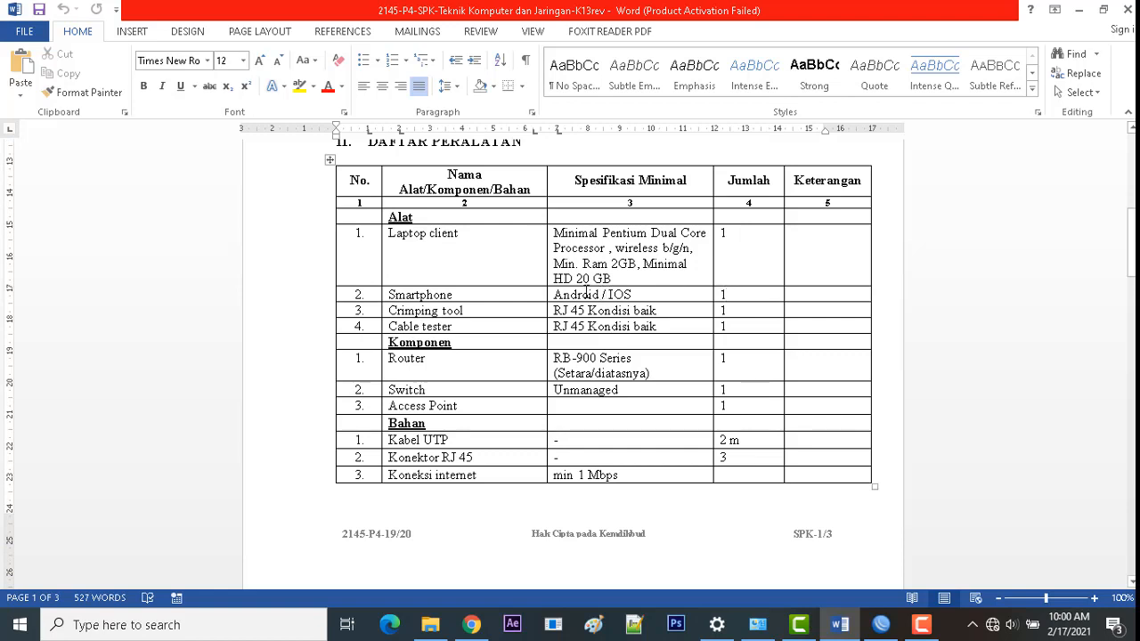
scroll(507, 298, down, 1)
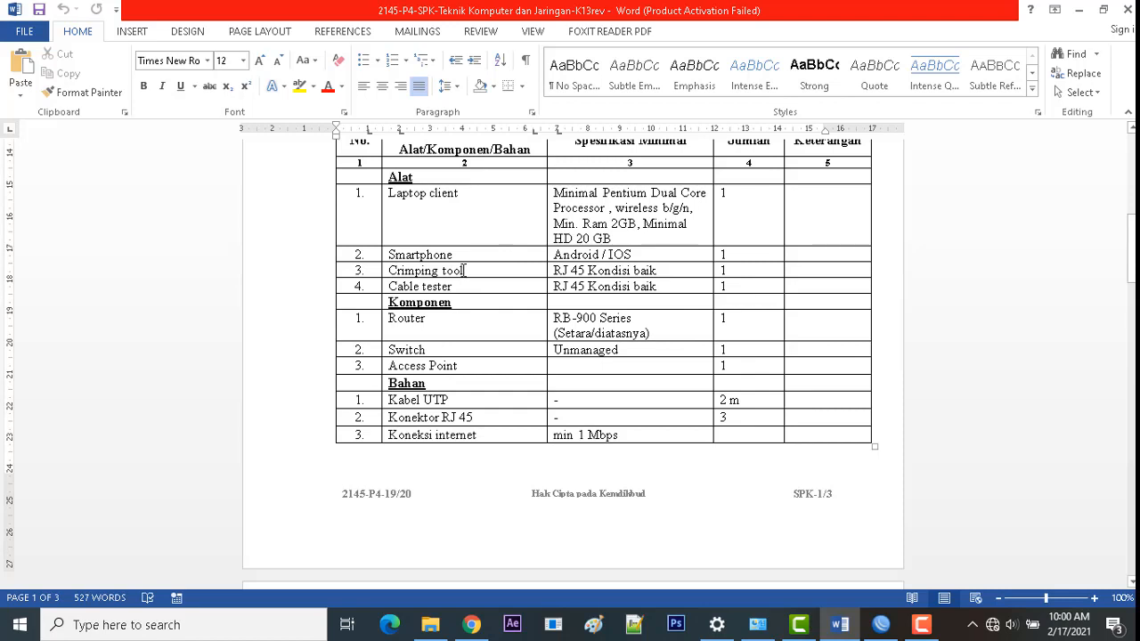
scroll(450, 286, down, 1)
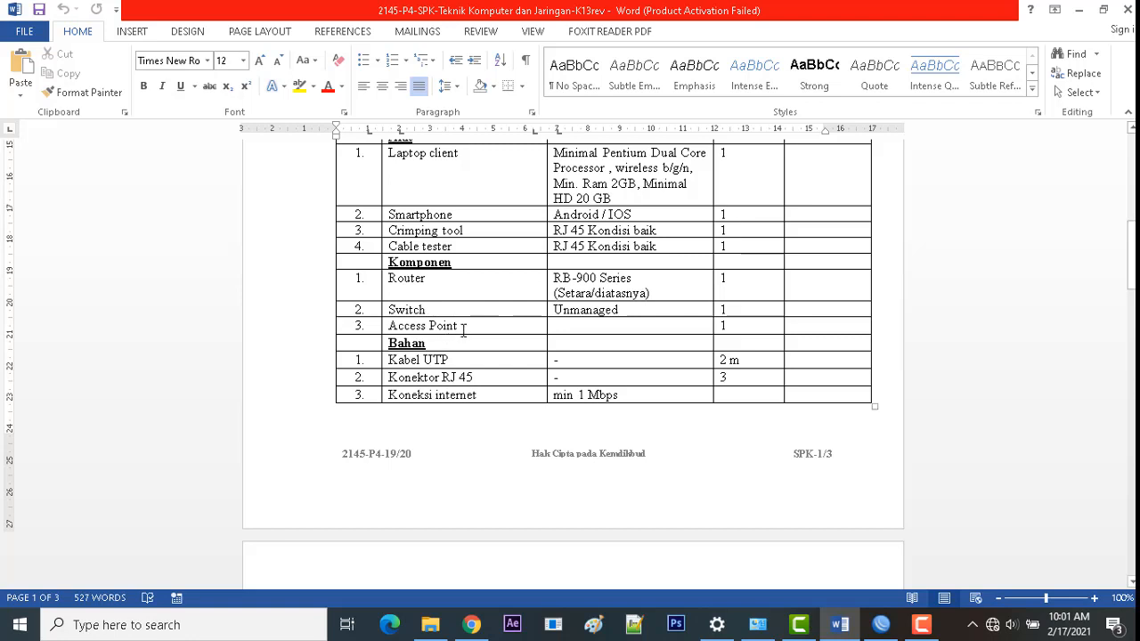
drag(461, 328, 391, 328)
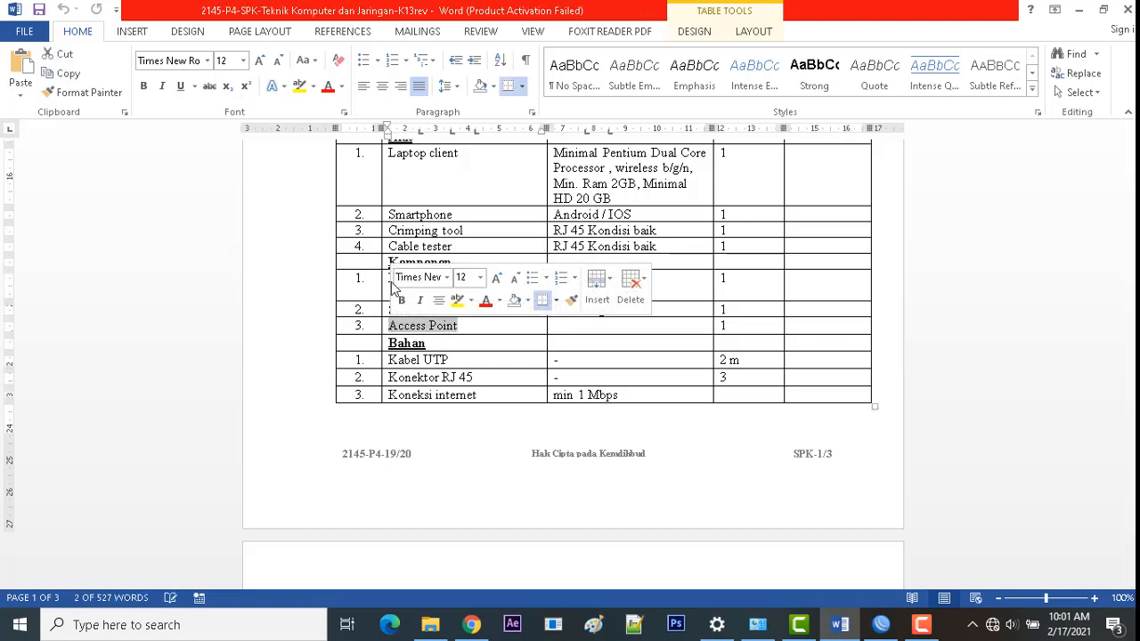
click(399, 282)
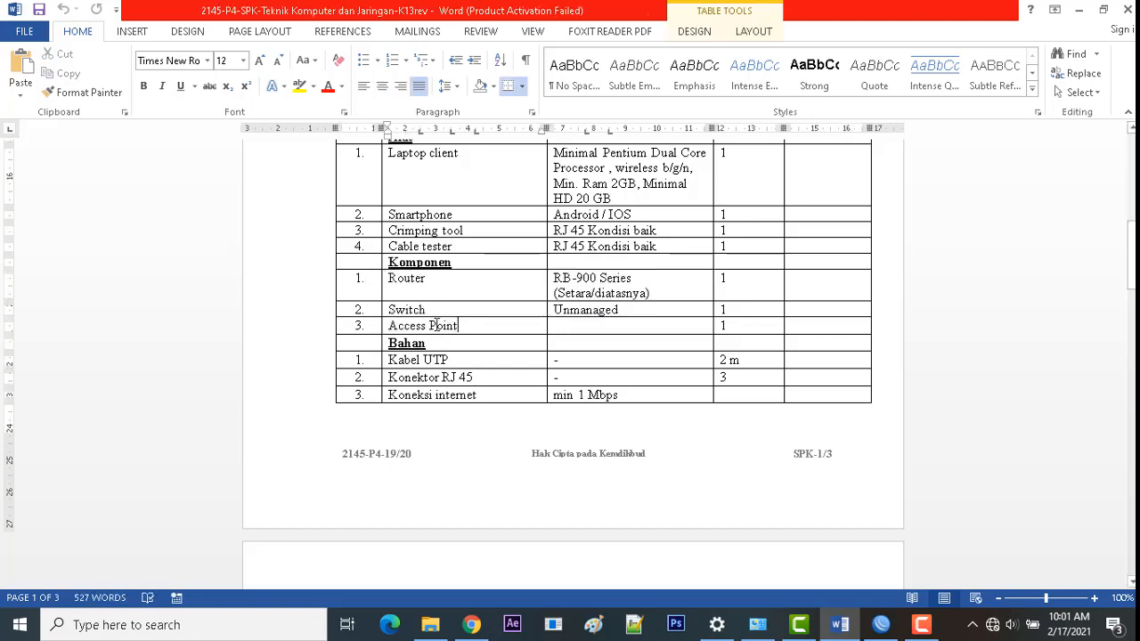
drag(460, 327, 397, 326)
click(399, 311)
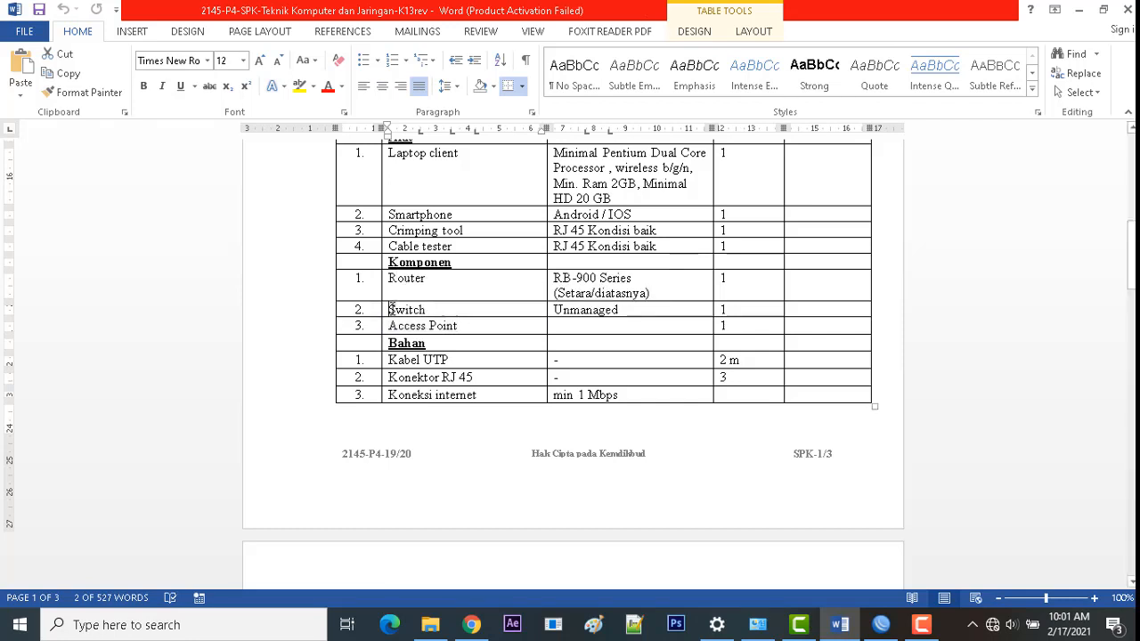
drag(390, 309, 743, 303)
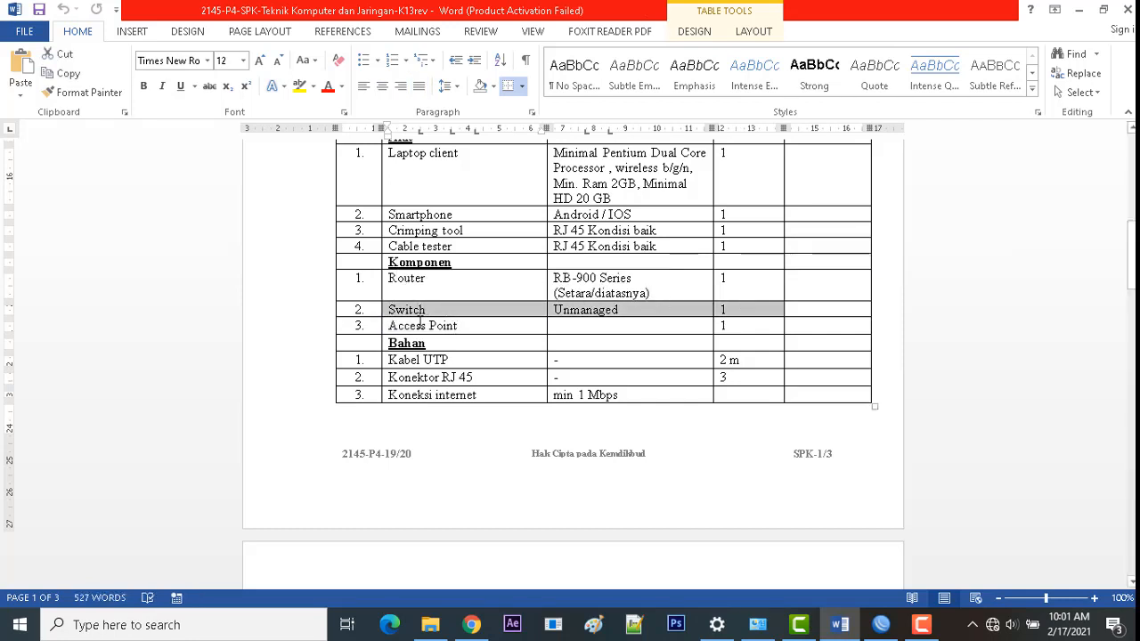
scroll(421, 323, down, 1)
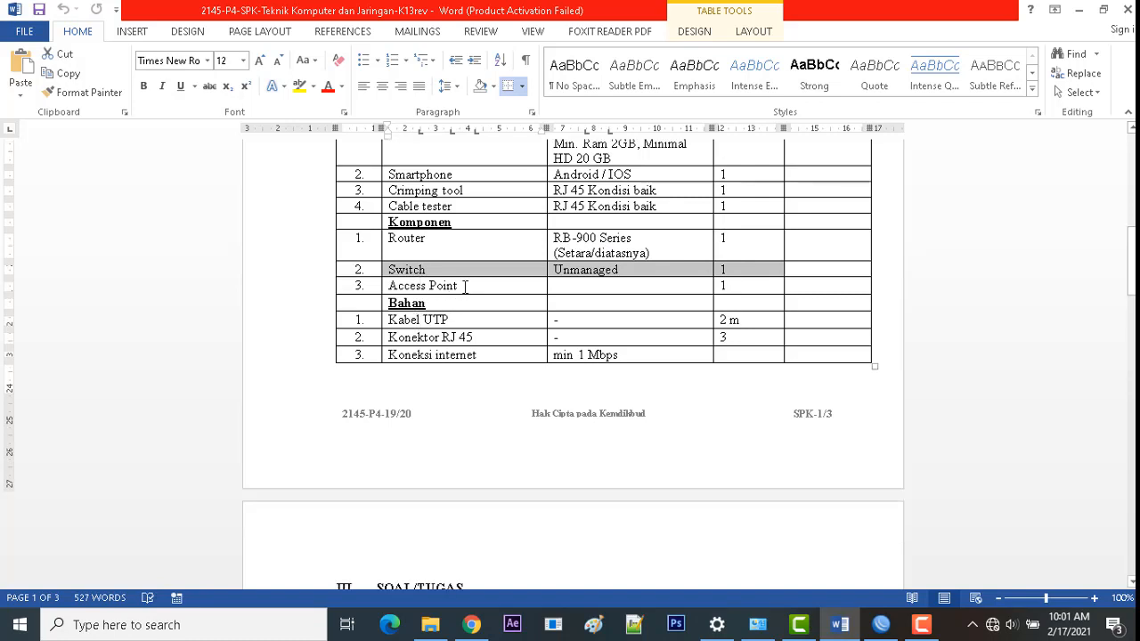
scroll(465, 286, up, 1)
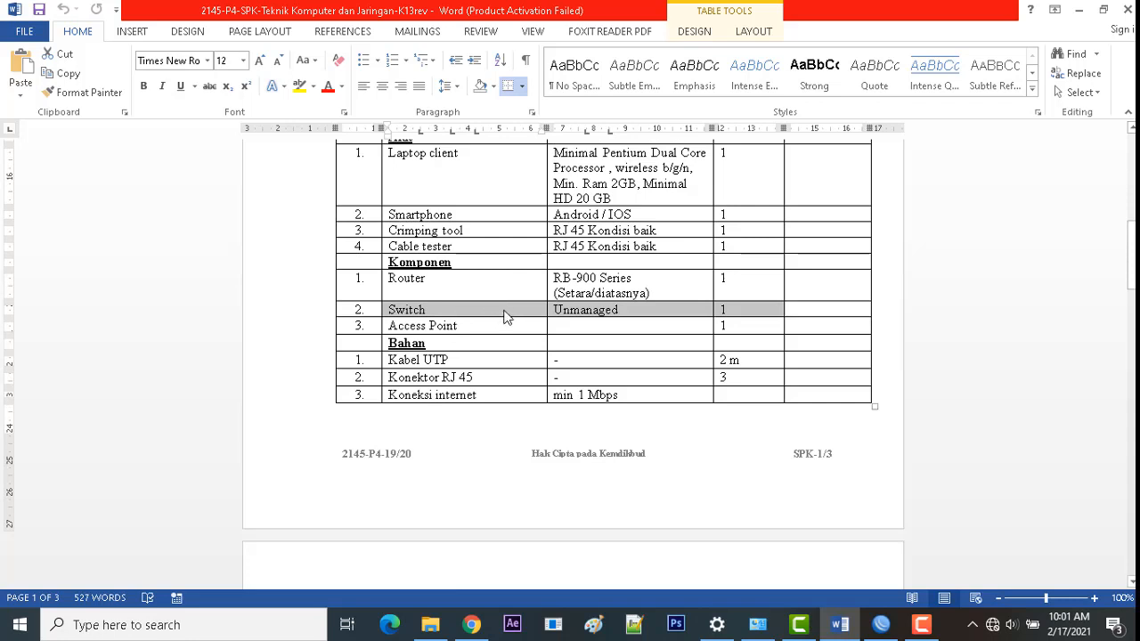
scroll(507, 315, down, 1)
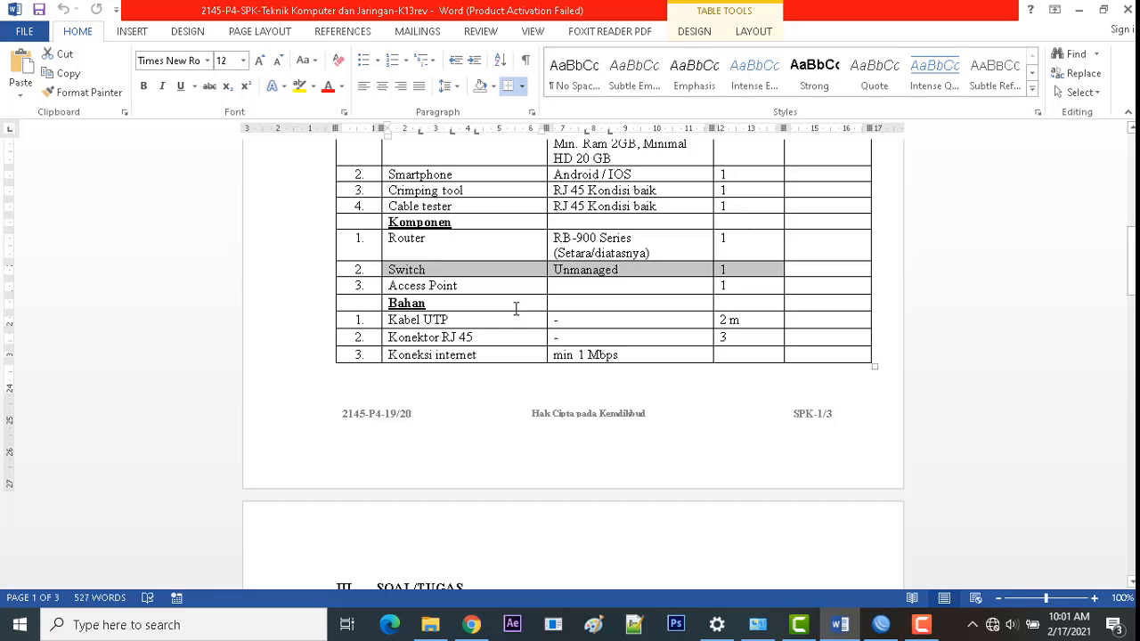
scroll(516, 308, down, 1)
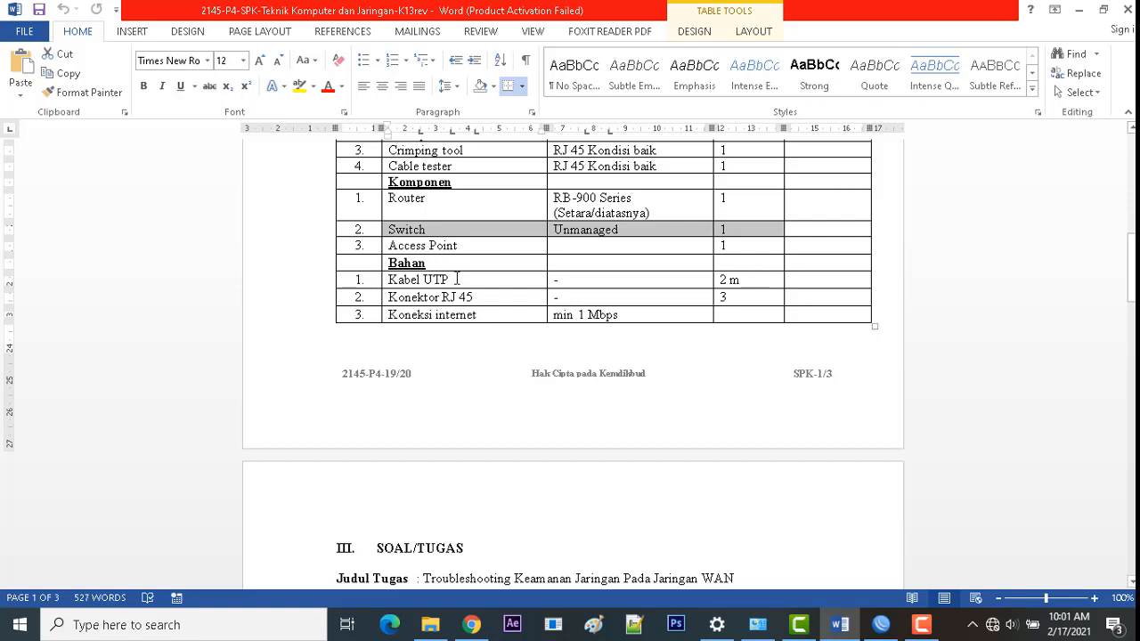
drag(469, 282, 473, 294)
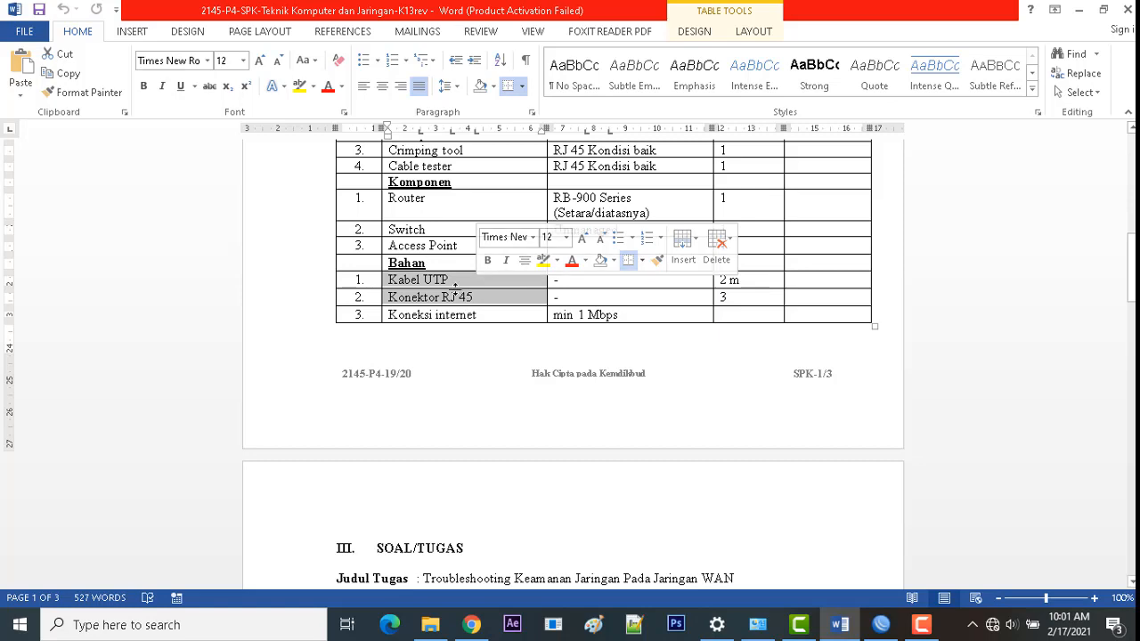
Step: Scroll to page 2's SOAL/TUGAS requirements for the 192.168.100.1/25 LAN and 192.168.200.1/24 wireless network
scroll(457, 291, down, 2)
scroll(457, 290, down, 7)
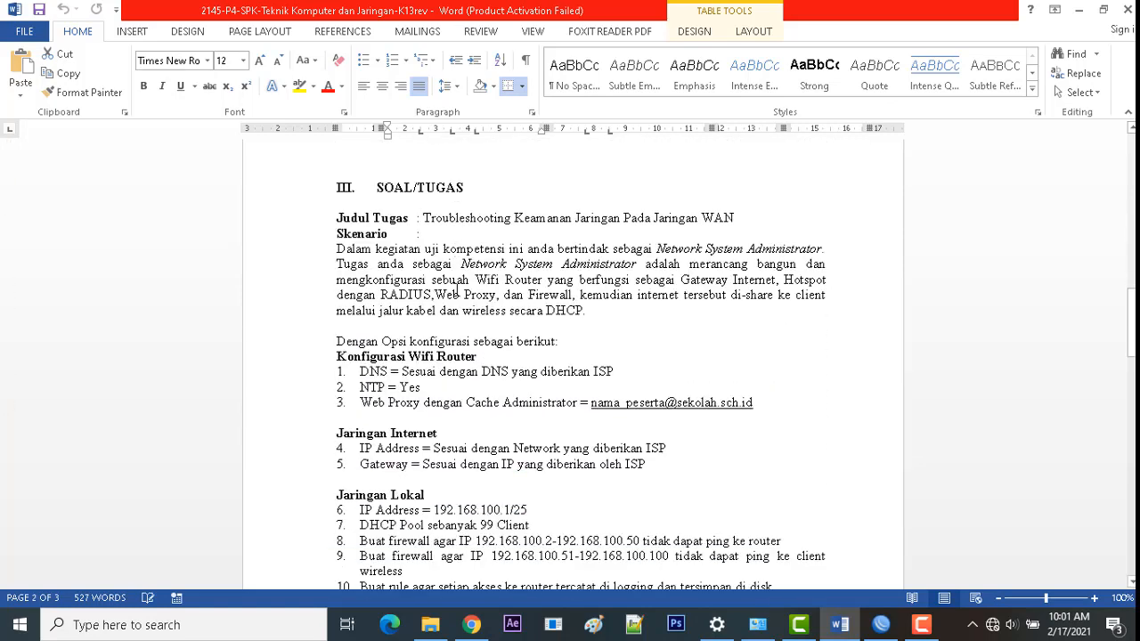
scroll(457, 291, down, 1)
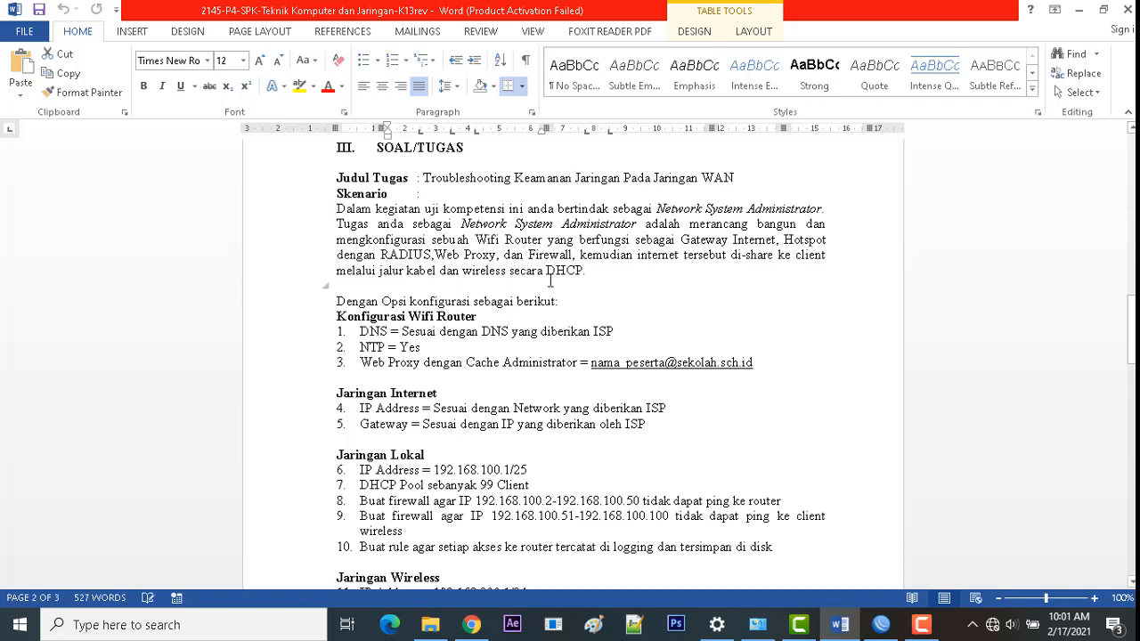
scroll(550, 282, down, 1)
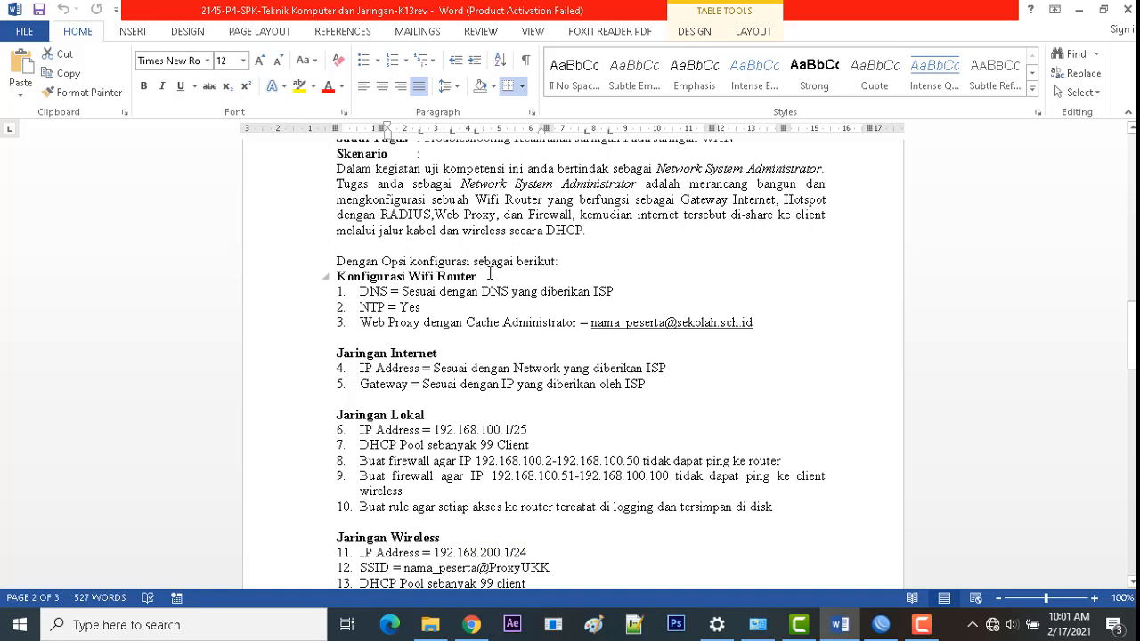
scroll(489, 275, down, 2)
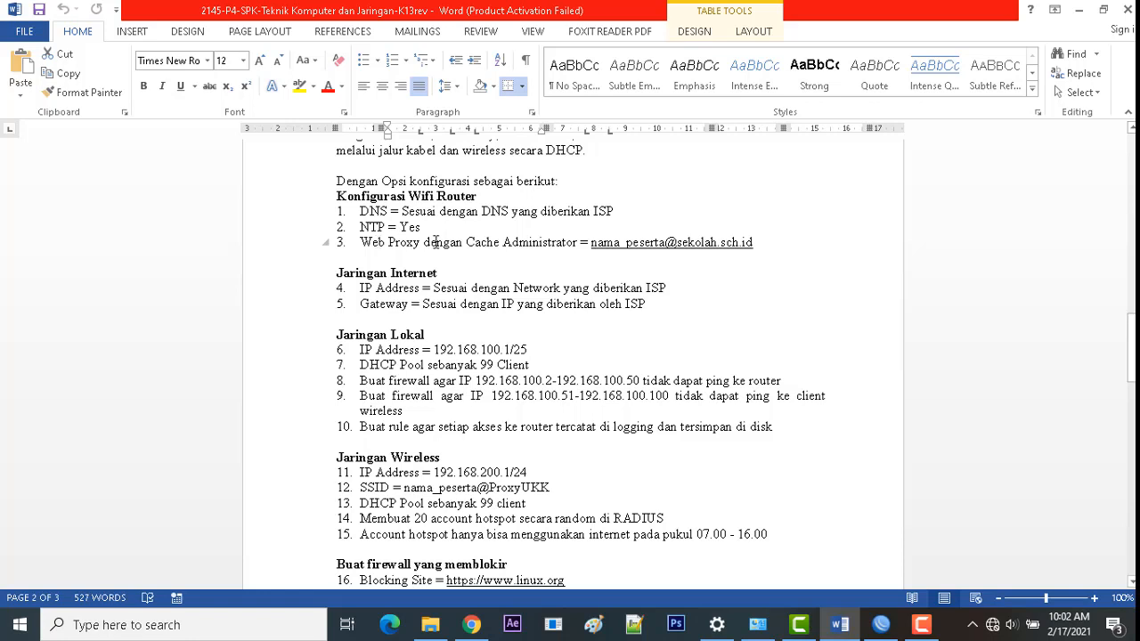
scroll(437, 242, down, 1)
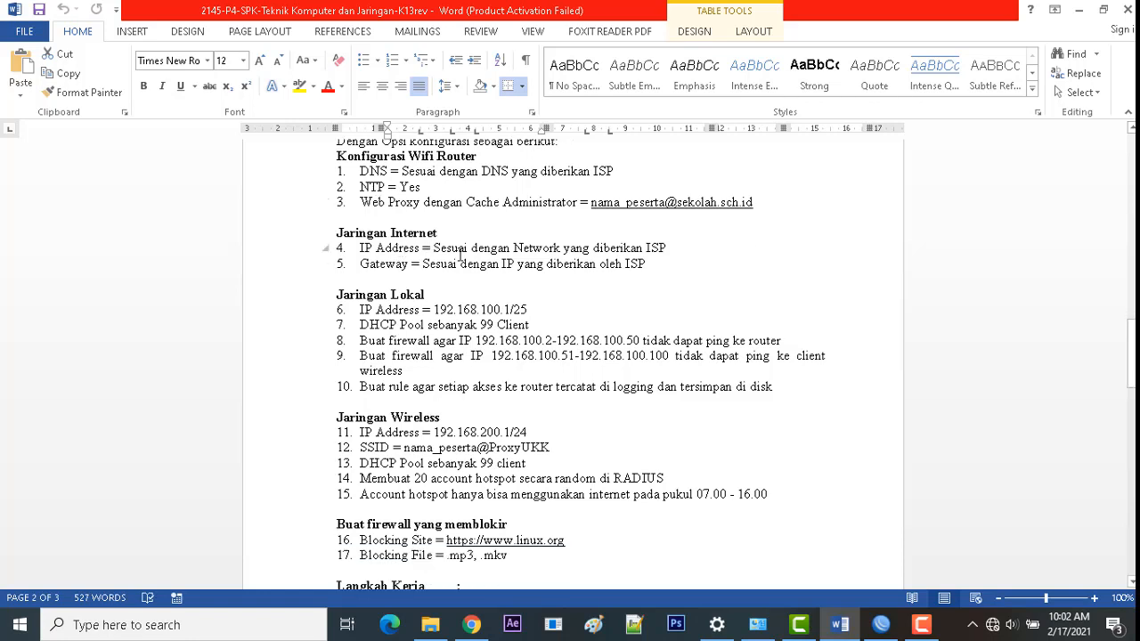
scroll(481, 252, down, 1)
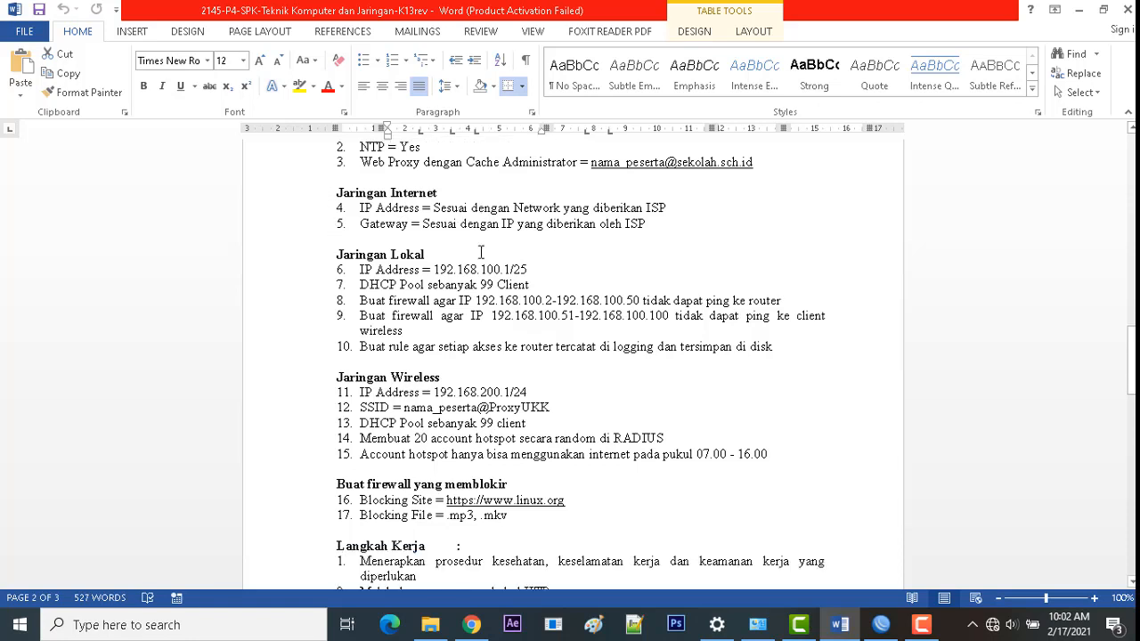
scroll(479, 245, down, 1)
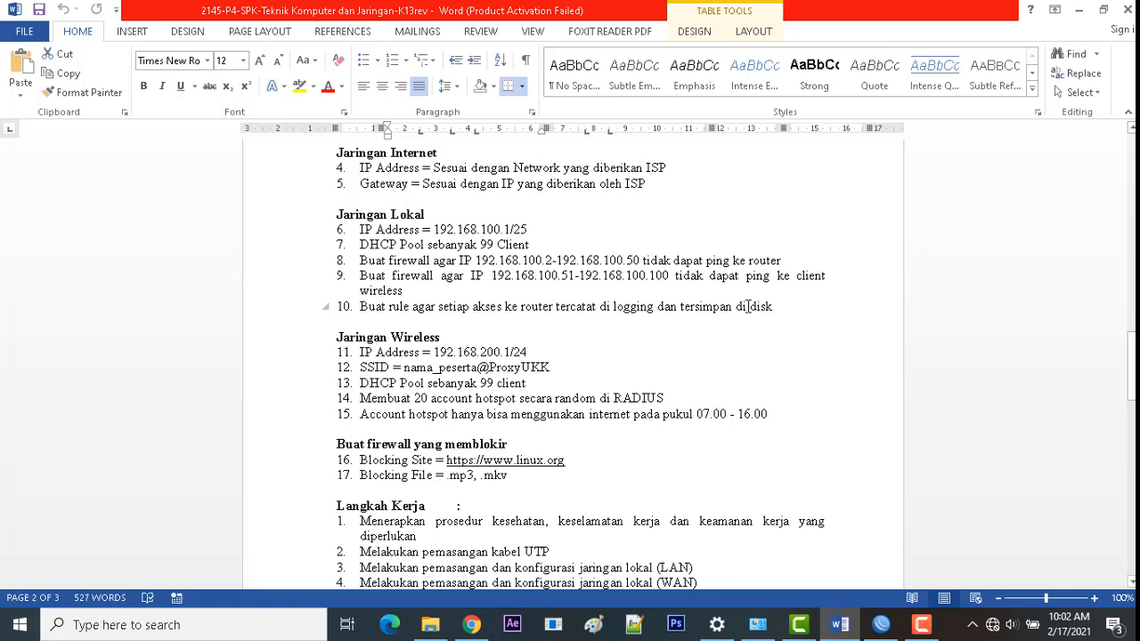
scroll(748, 305, down, 1)
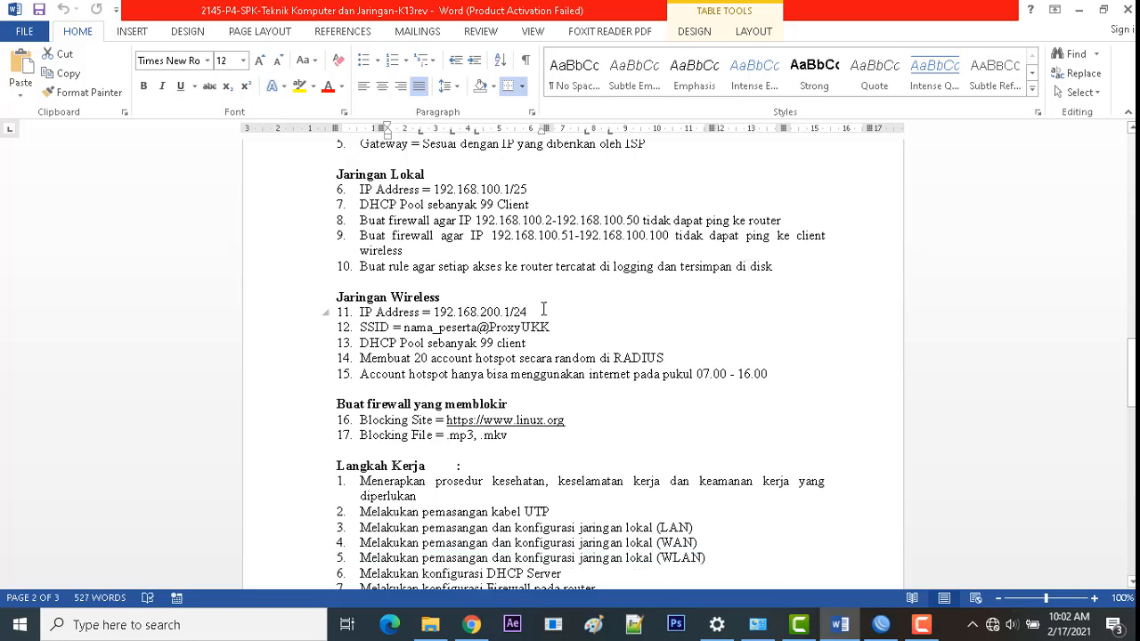
scroll(544, 308, down, 1)
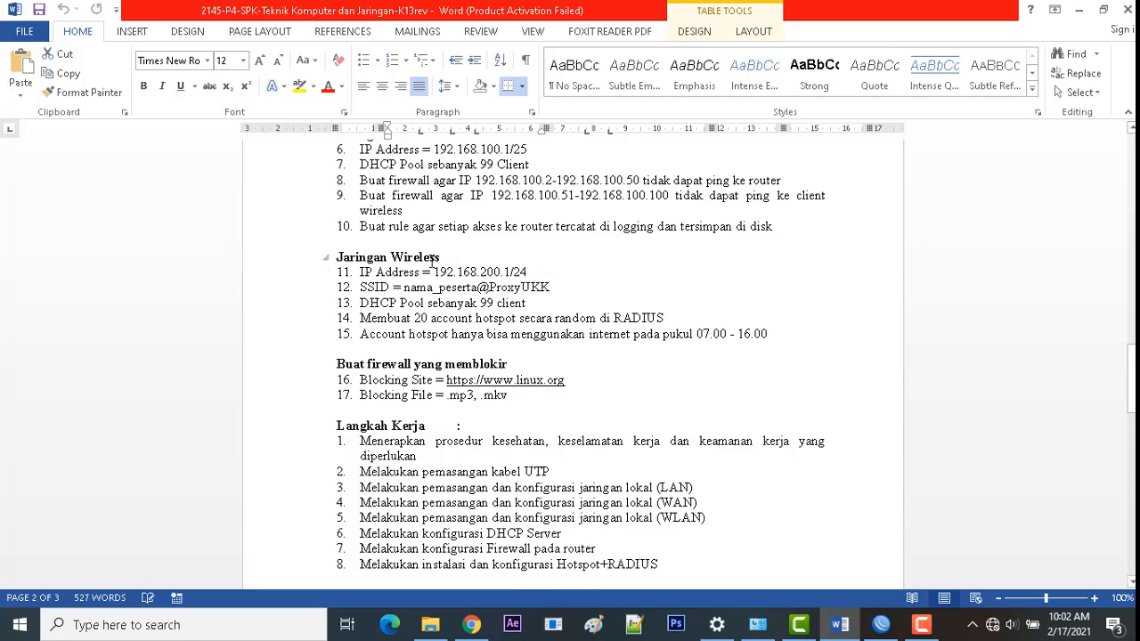
scroll(435, 265, down, 1)
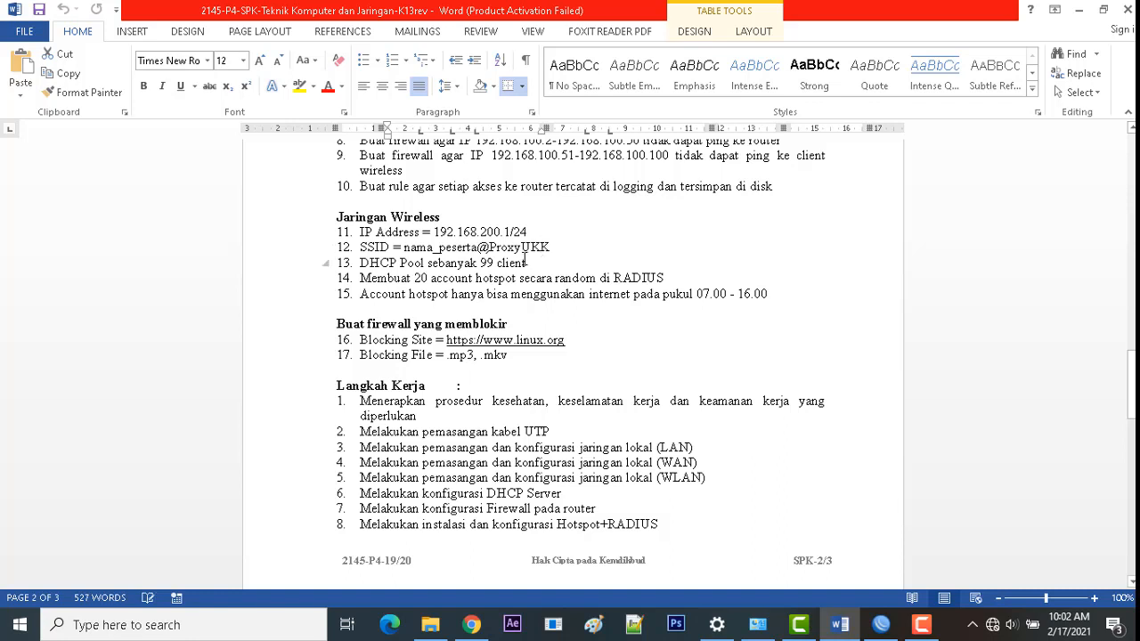
click(526, 262)
scroll(527, 263, down, 1)
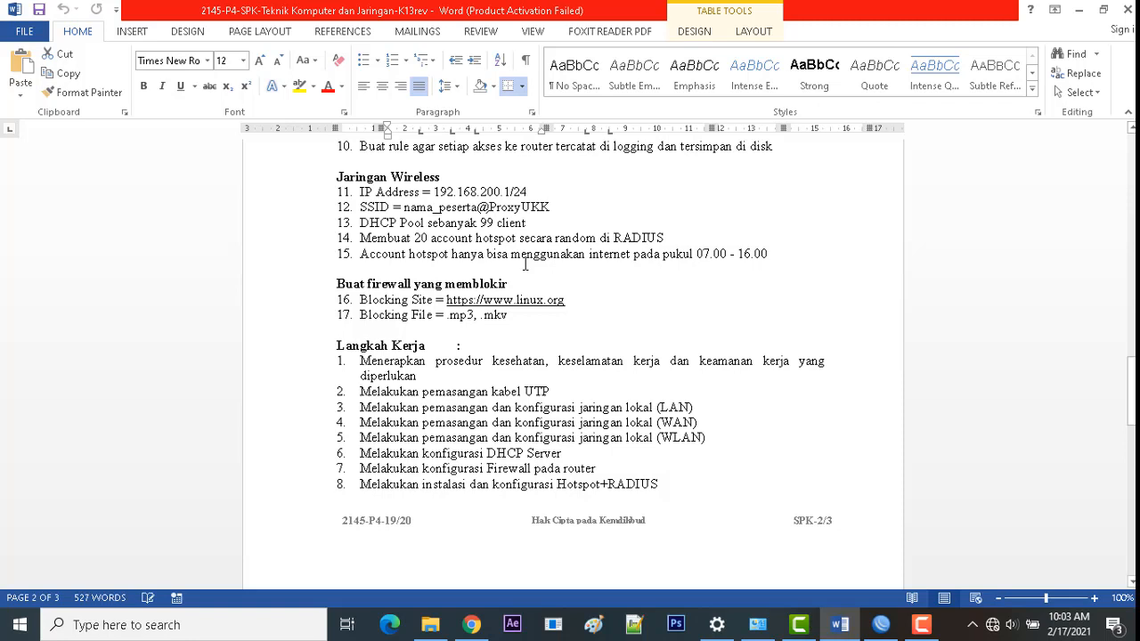
scroll(526, 263, up, 1)
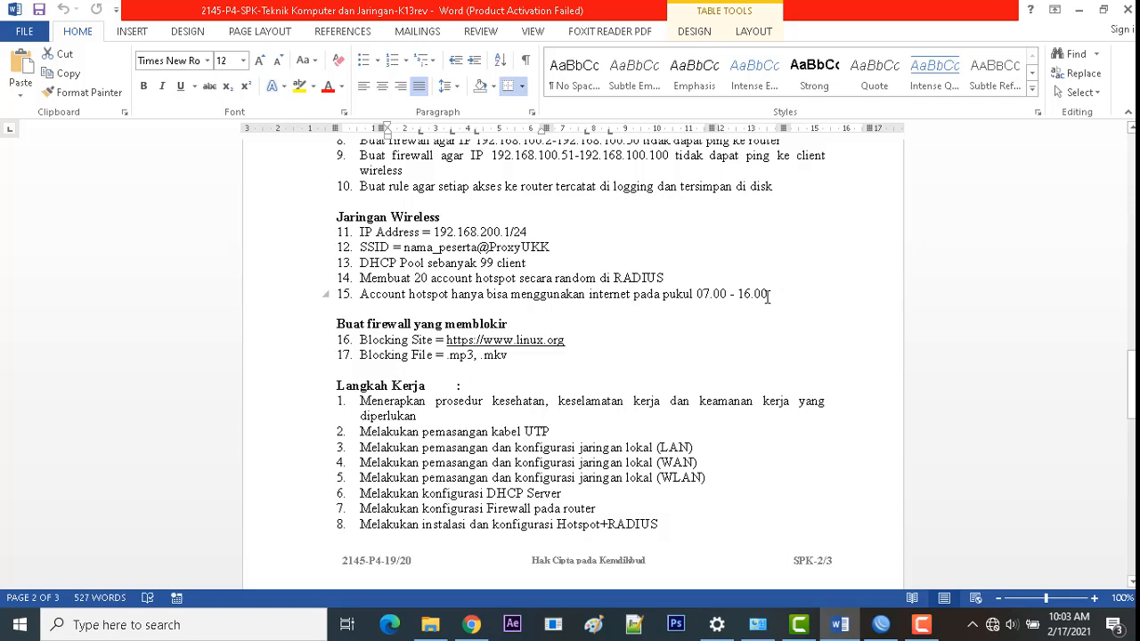
scroll(768, 297, down, 1)
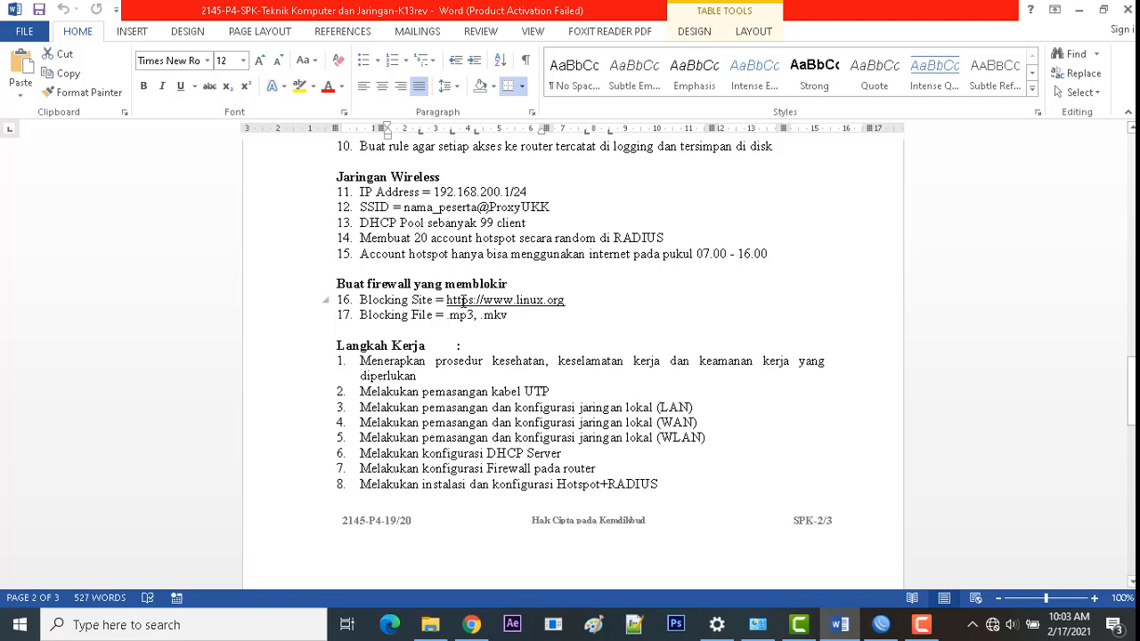
scroll(433, 315, down, 1)
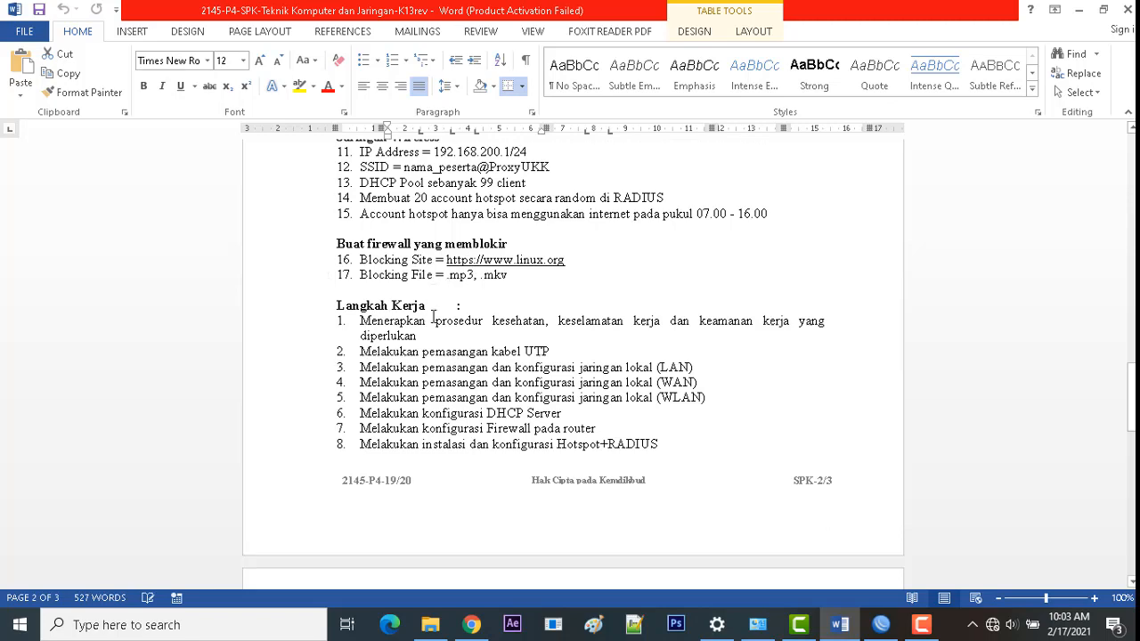
Step: Scroll to page 3's GAMBAR KERJA diagram showing Client, Switch, Router, Internet and Hotspot
scroll(414, 318, down, 2)
scroll(414, 317, down, 15)
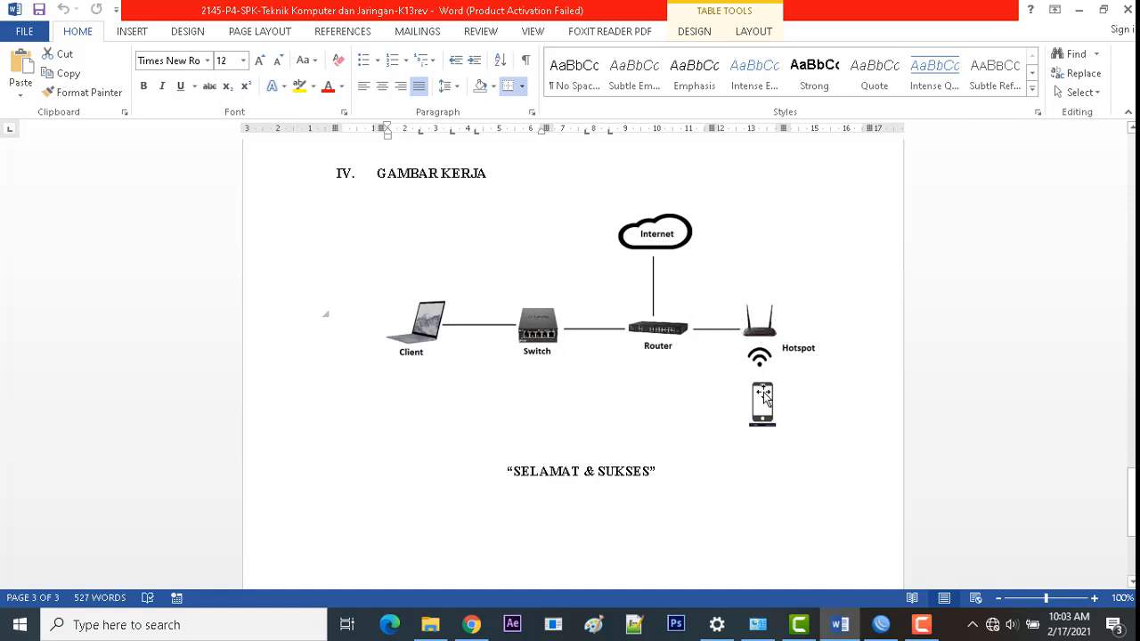
scroll(771, 408, down, 1)
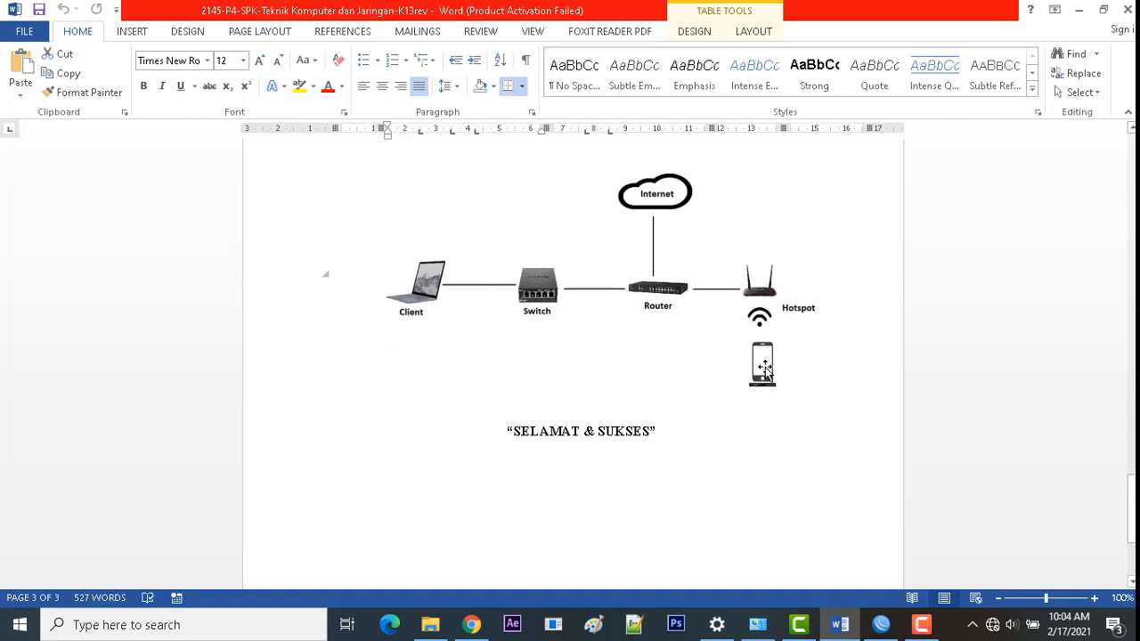
scroll(771, 360, down, 2)
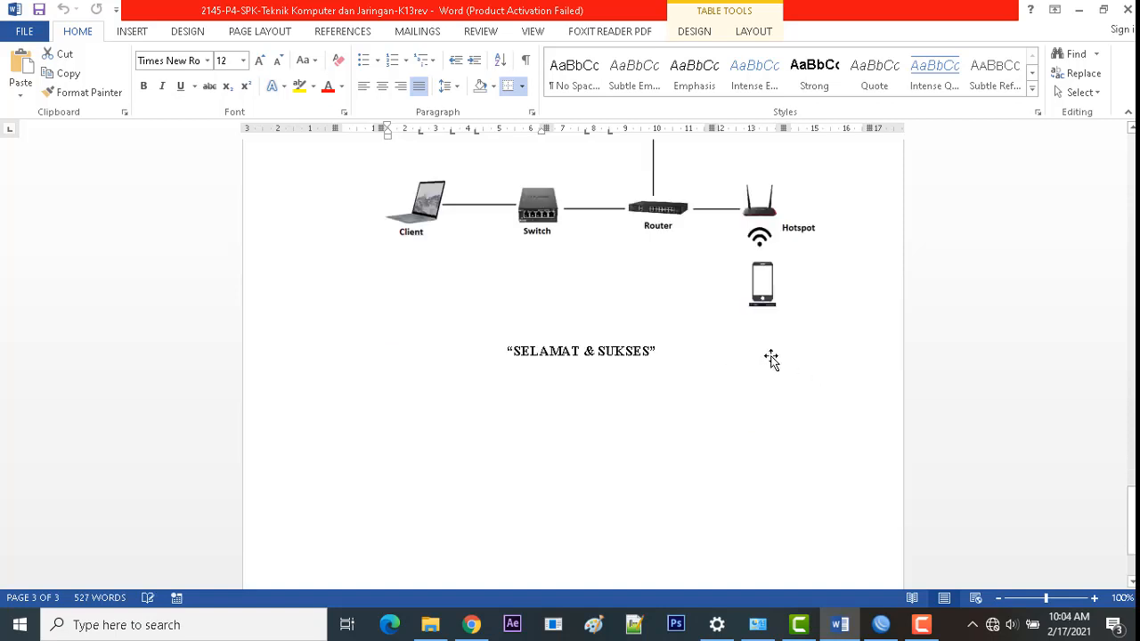
scroll(771, 359, up, 3)
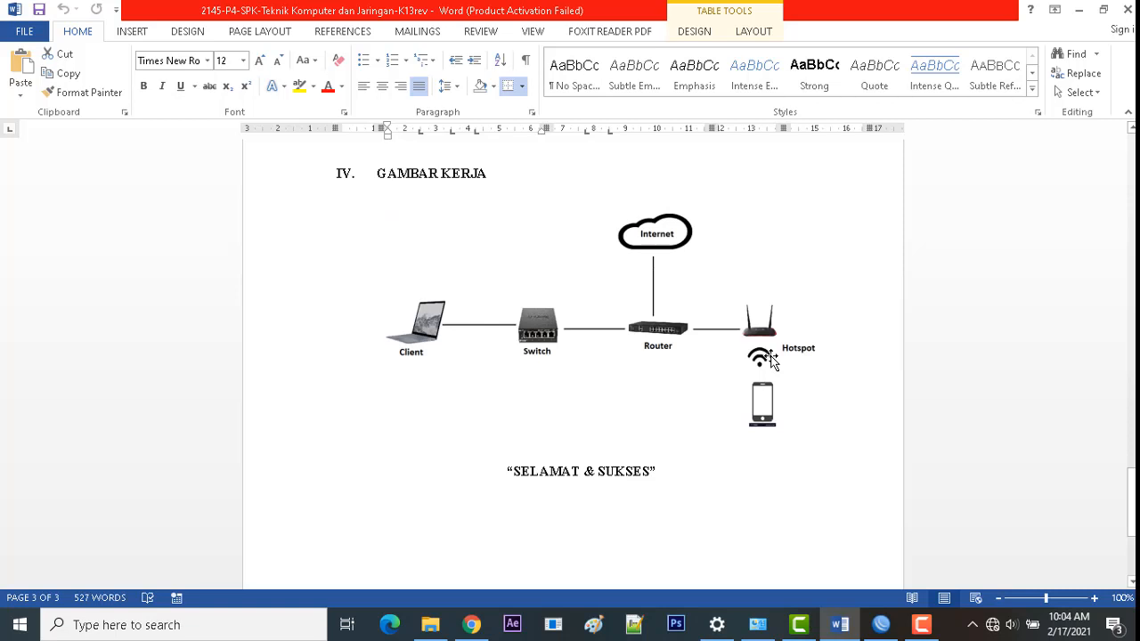
scroll(771, 359, down, 1)
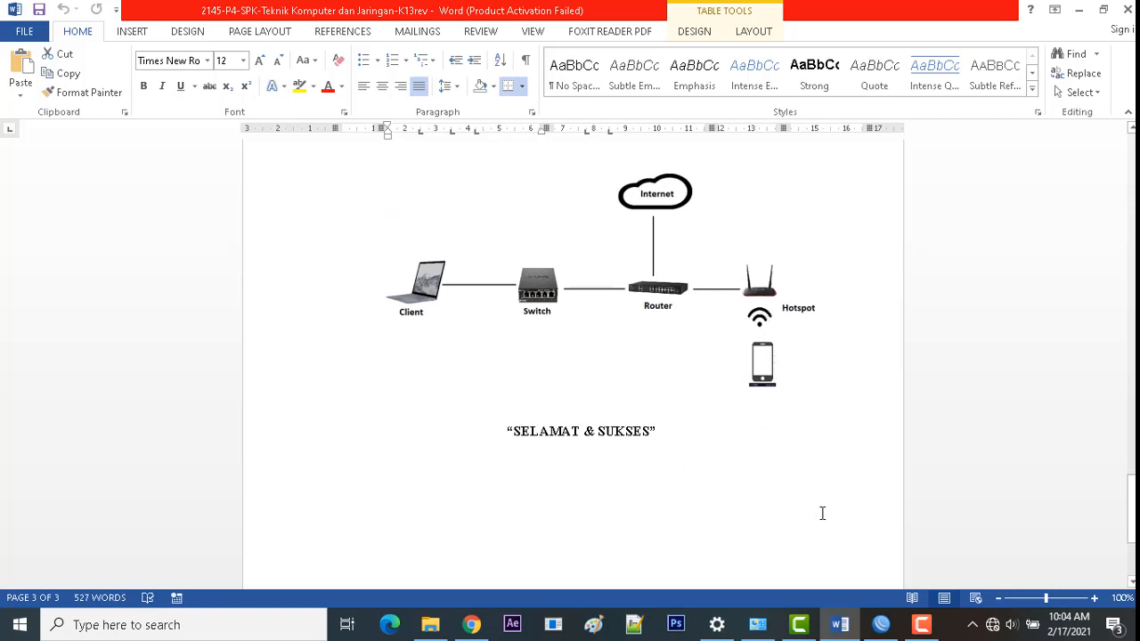
Step: Connect WinBox to the discovered MikroTik router and close the leftover DHCP Server window
click(880, 624)
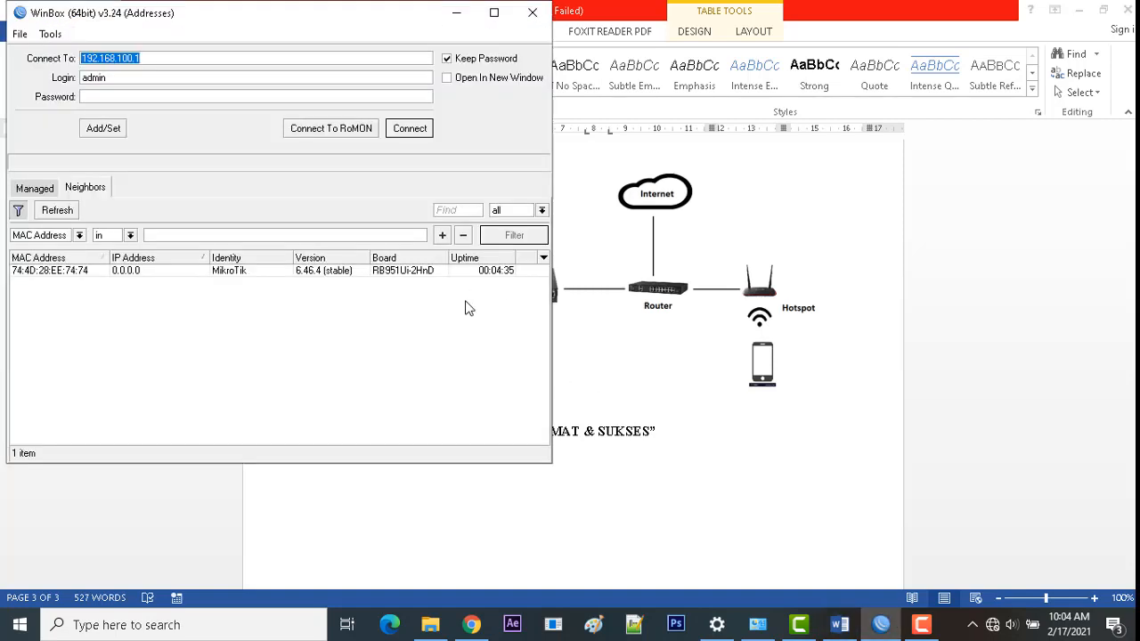
drag(222, 20, 268, 48)
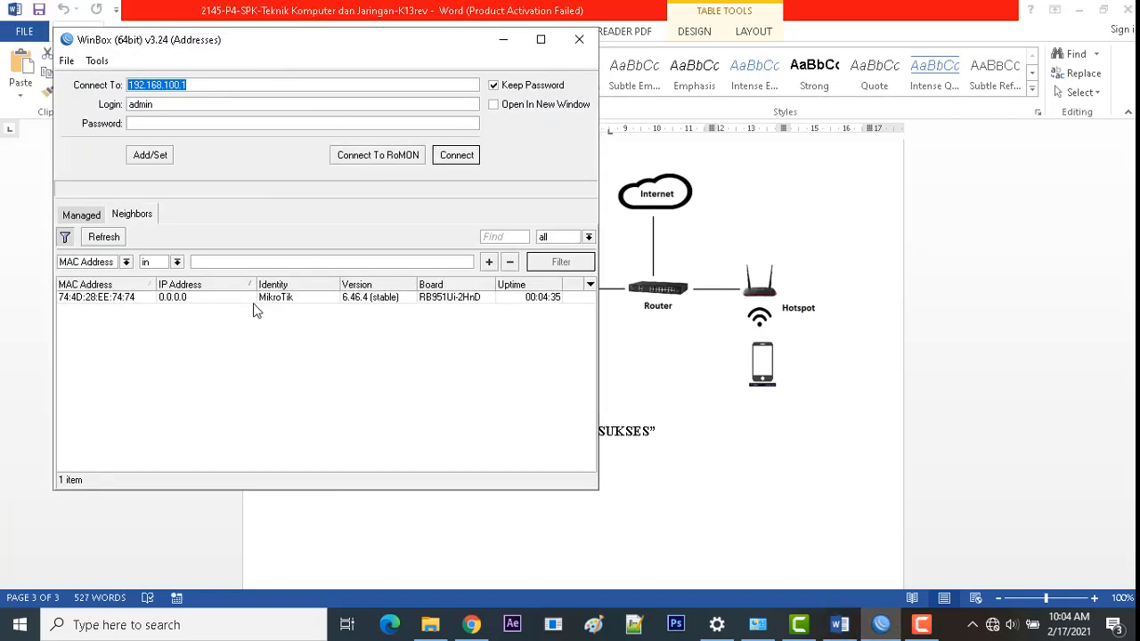
click(178, 298)
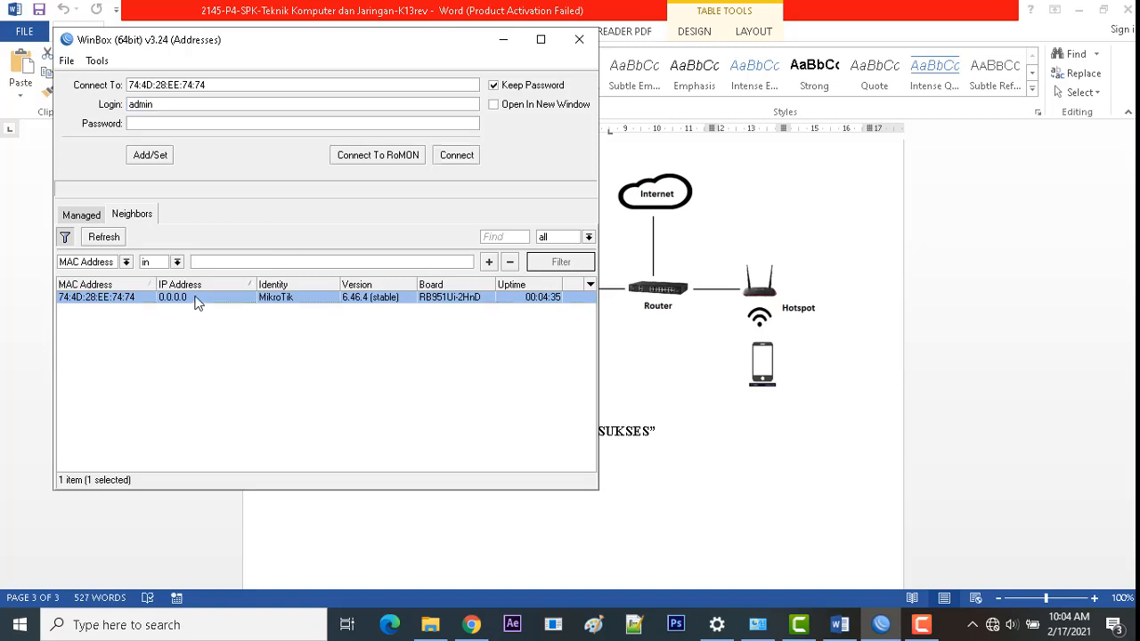
click(455, 155)
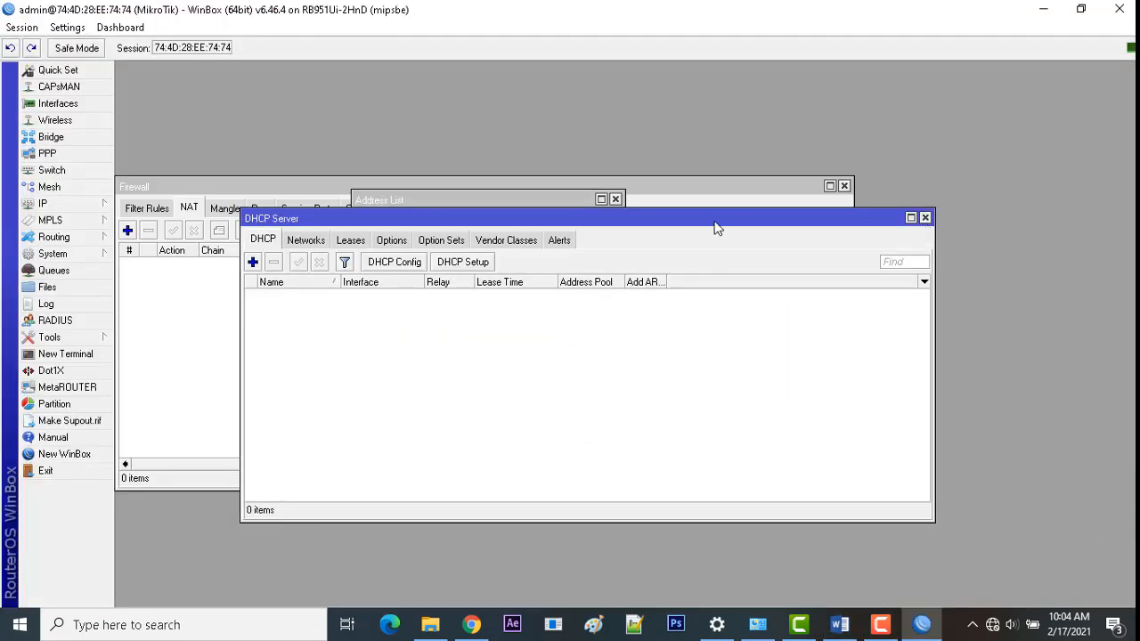
click(926, 217)
Step: Close the leftover windows and add a DHCP client on ether1
click(615, 199)
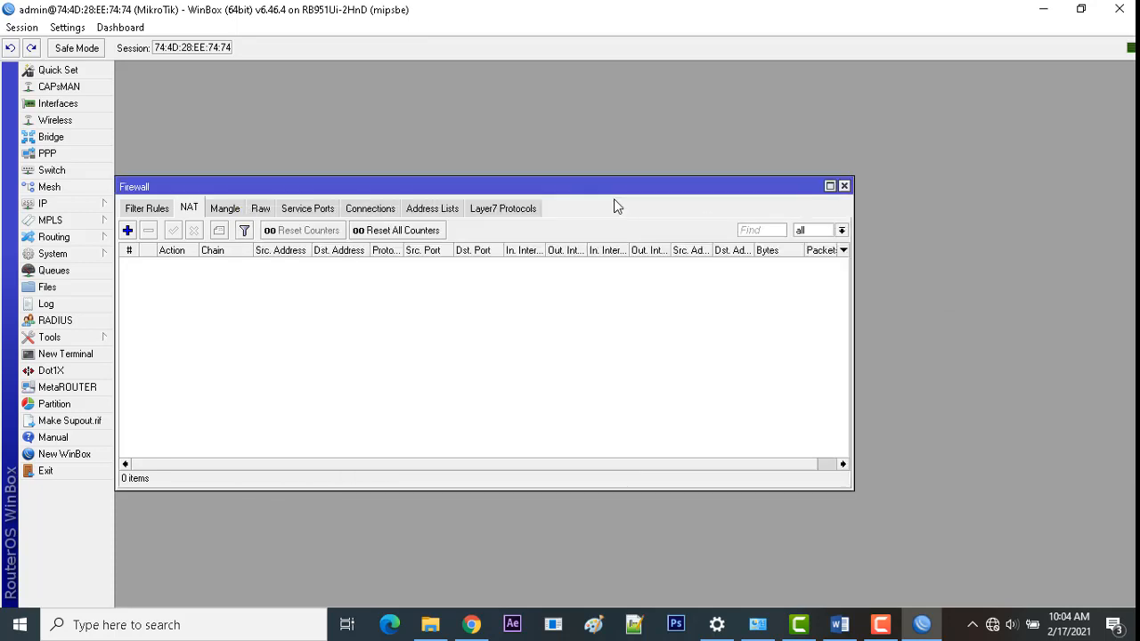
click(845, 186)
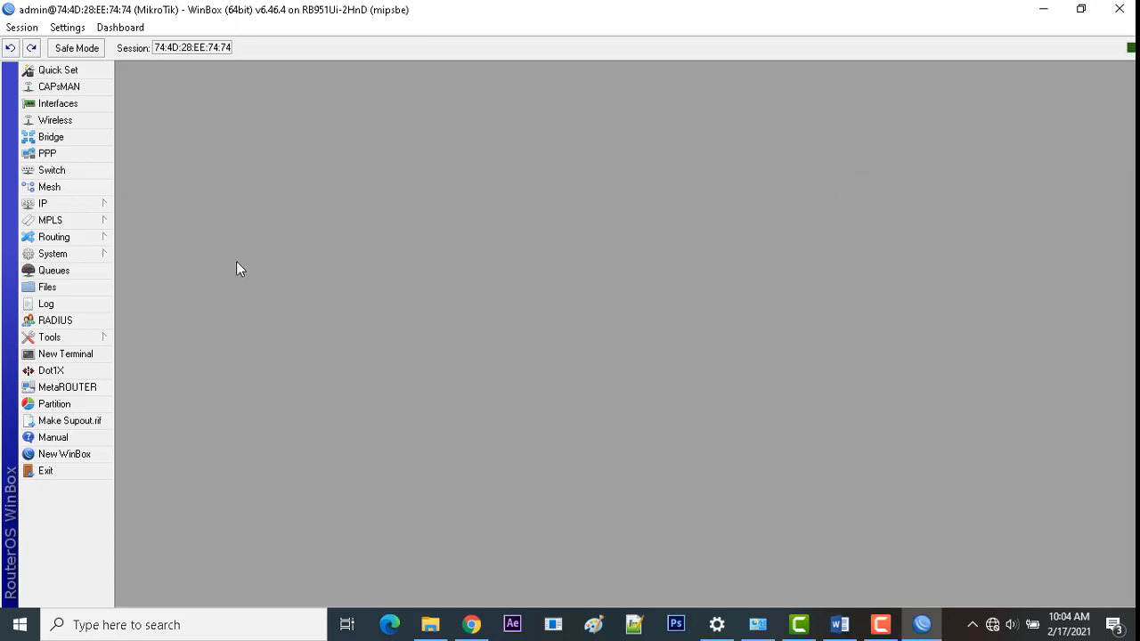
click(67, 210)
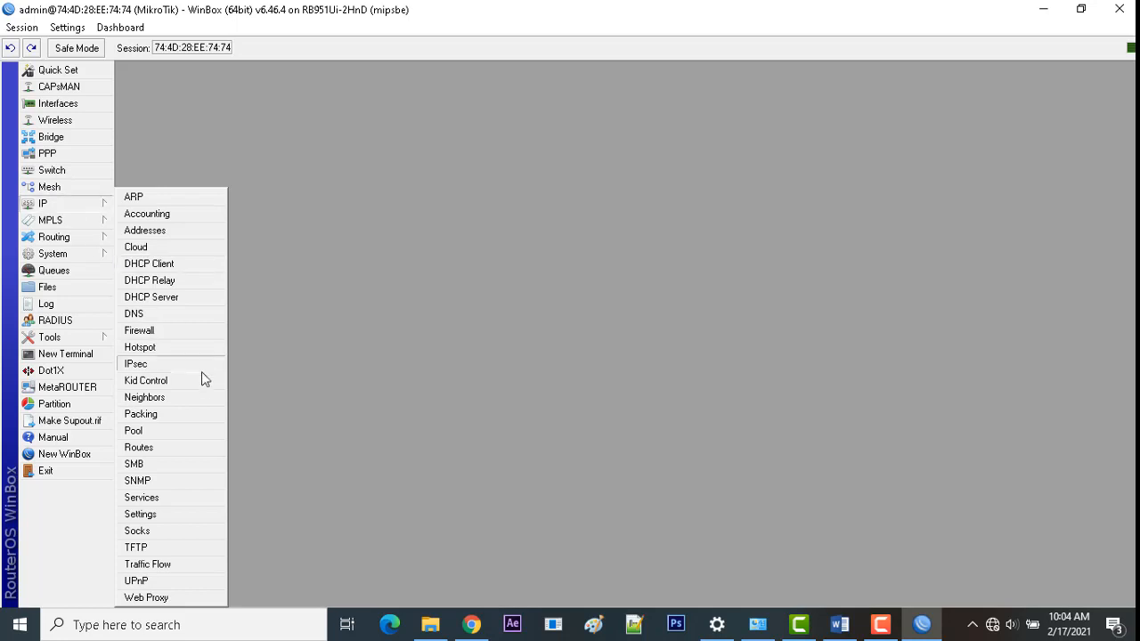
click(169, 264)
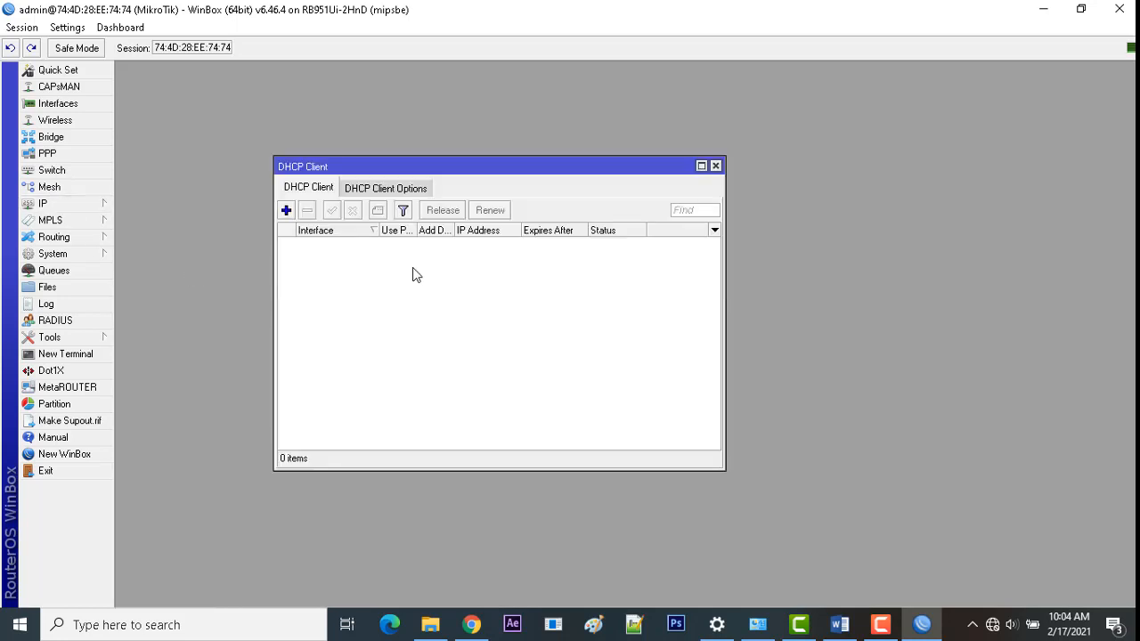
click(287, 211)
click(531, 257)
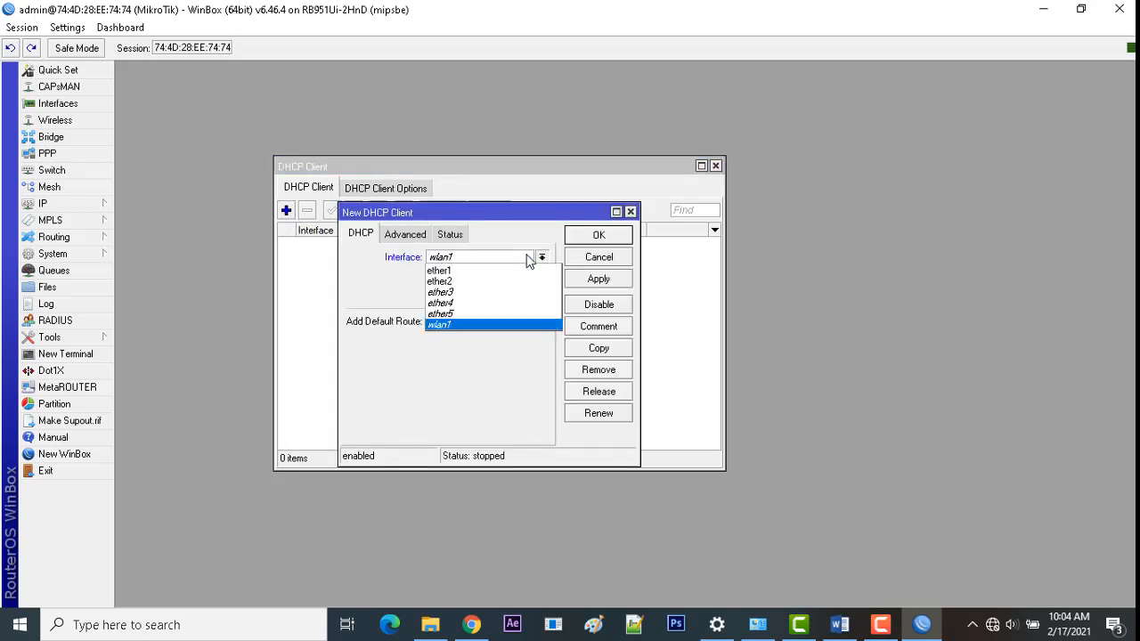
click(474, 272)
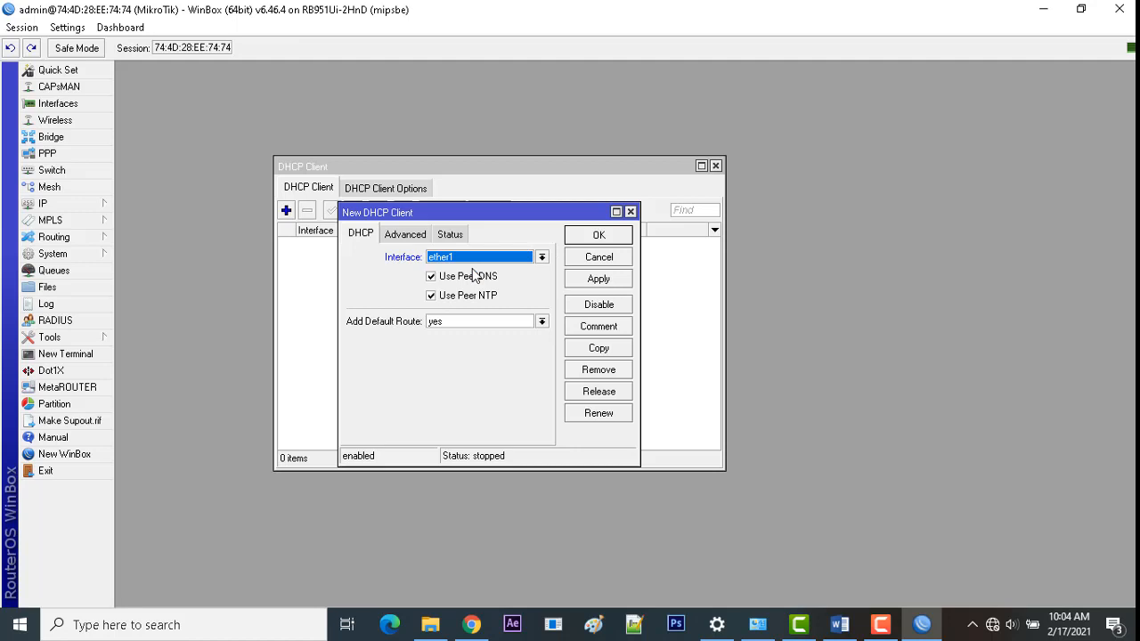
click(587, 281)
click(592, 236)
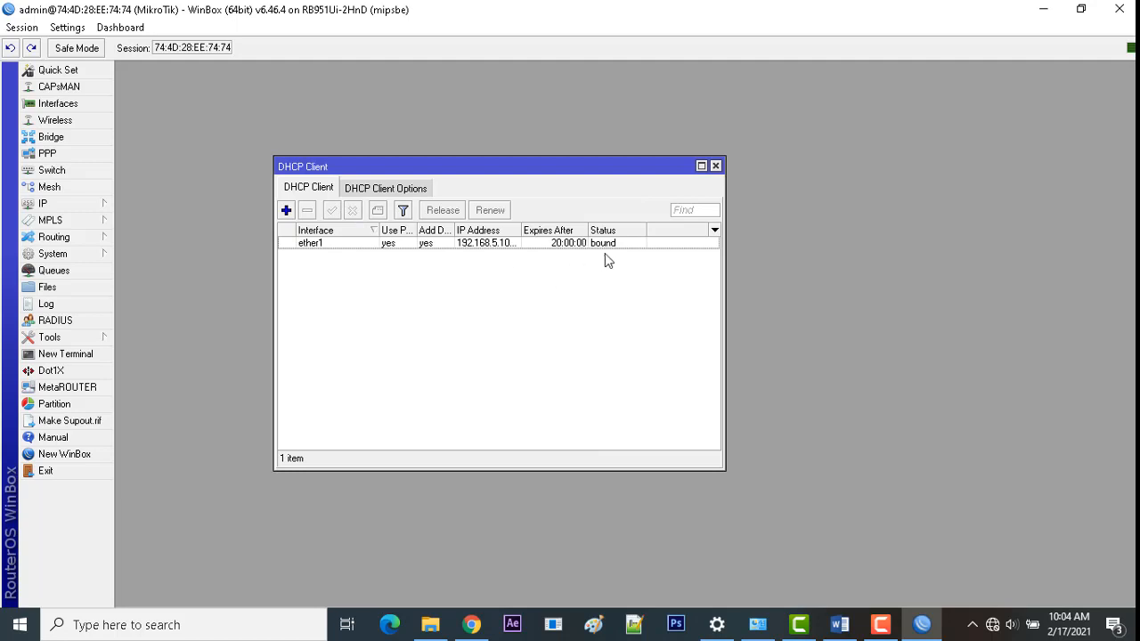
click(610, 246)
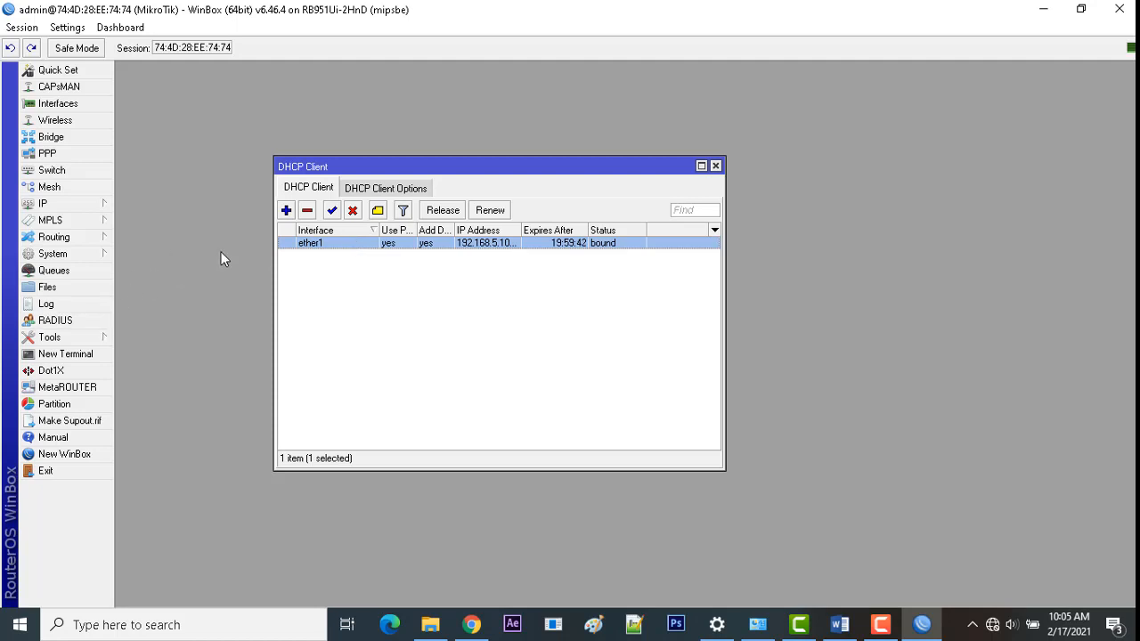
click(715, 166)
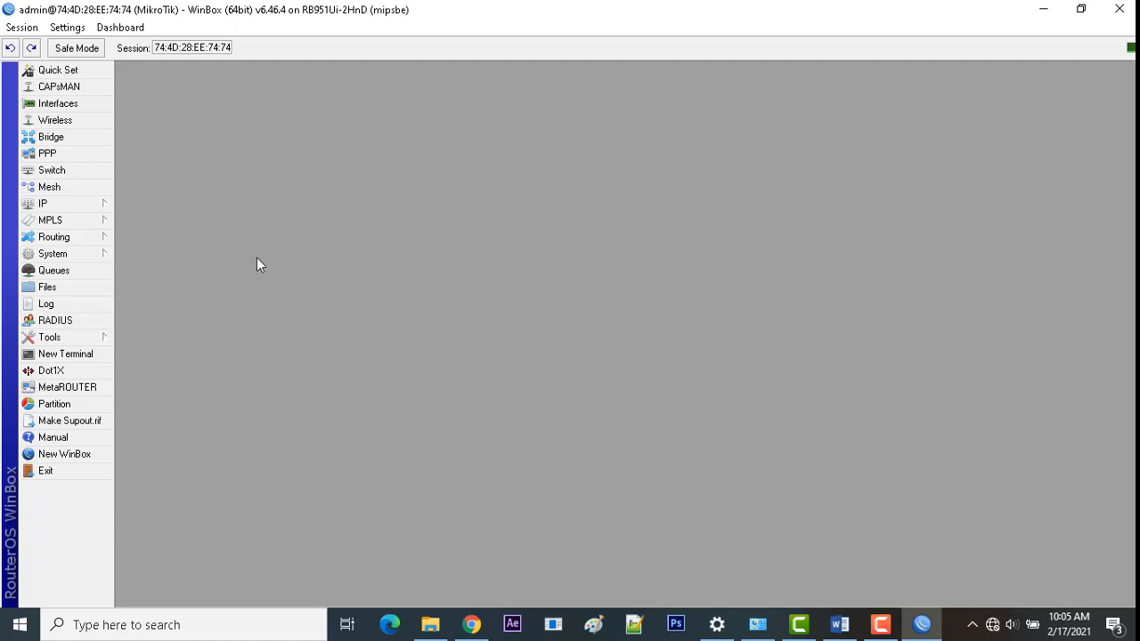
Step: Add a srcnat masquerade rule to the firewall NAT table and close the Firewall window
click(57, 205)
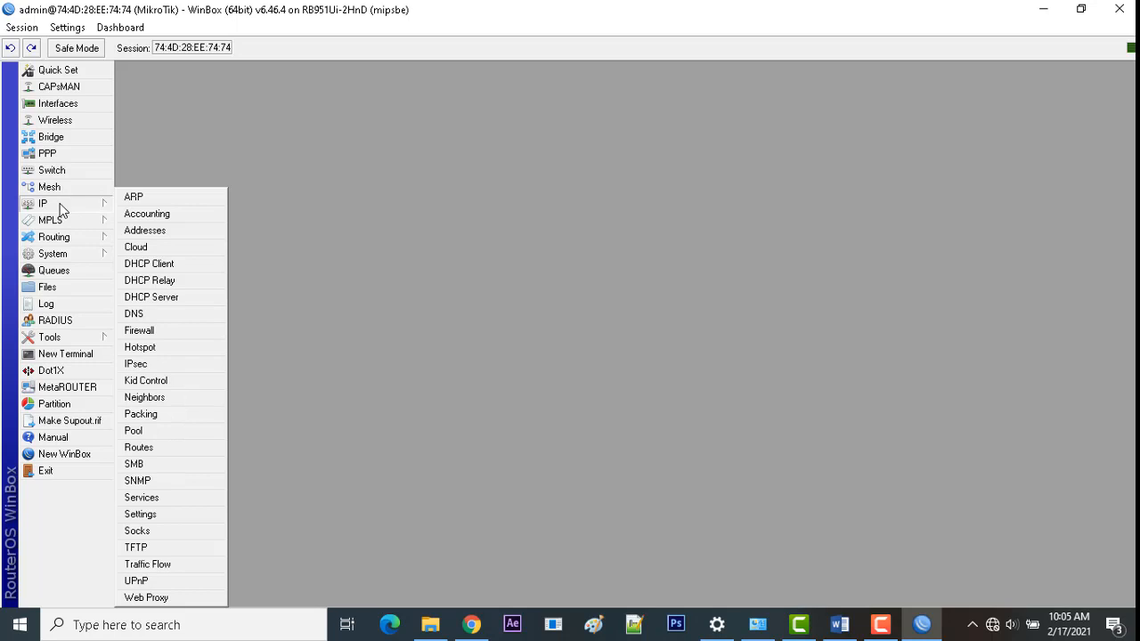
click(153, 333)
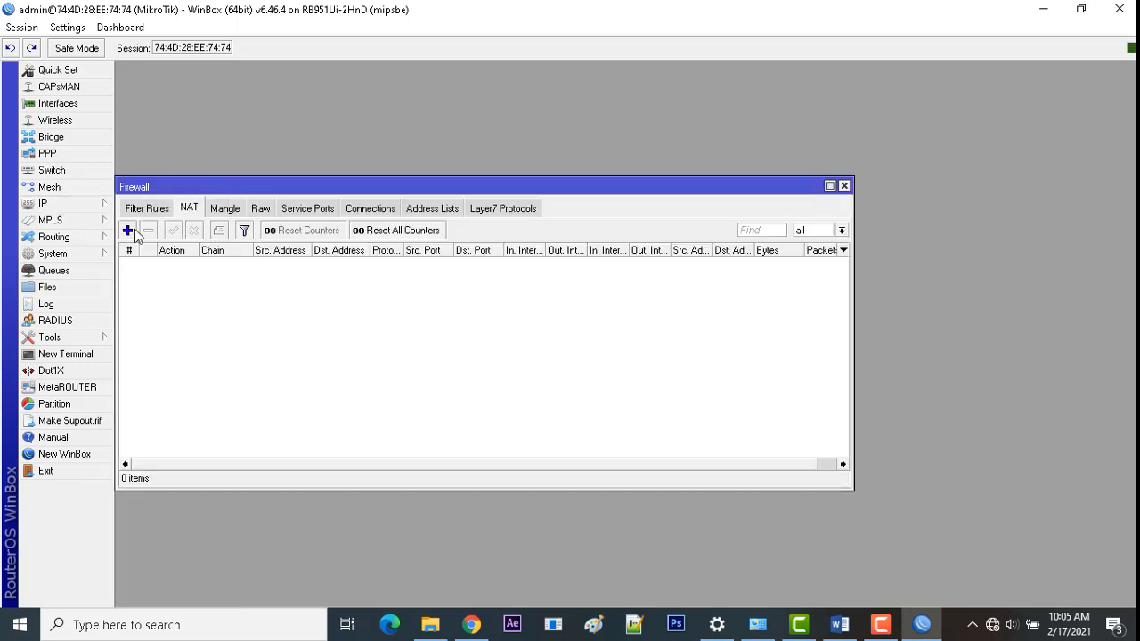
drag(237, 188, 291, 186)
click(181, 228)
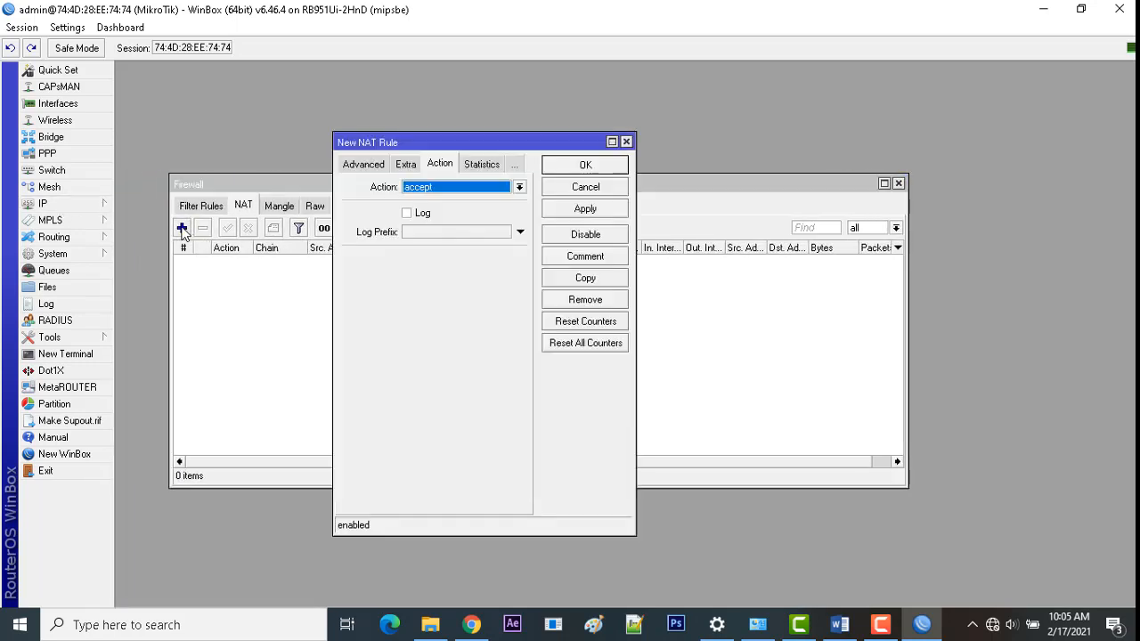
click(443, 195)
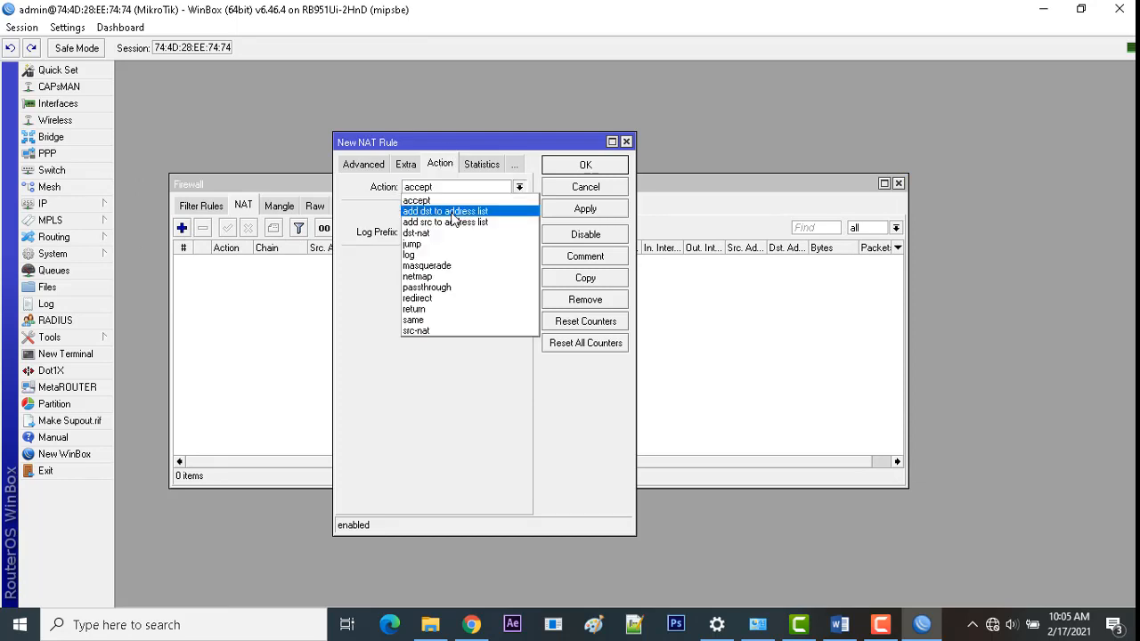
click(445, 262)
click(562, 211)
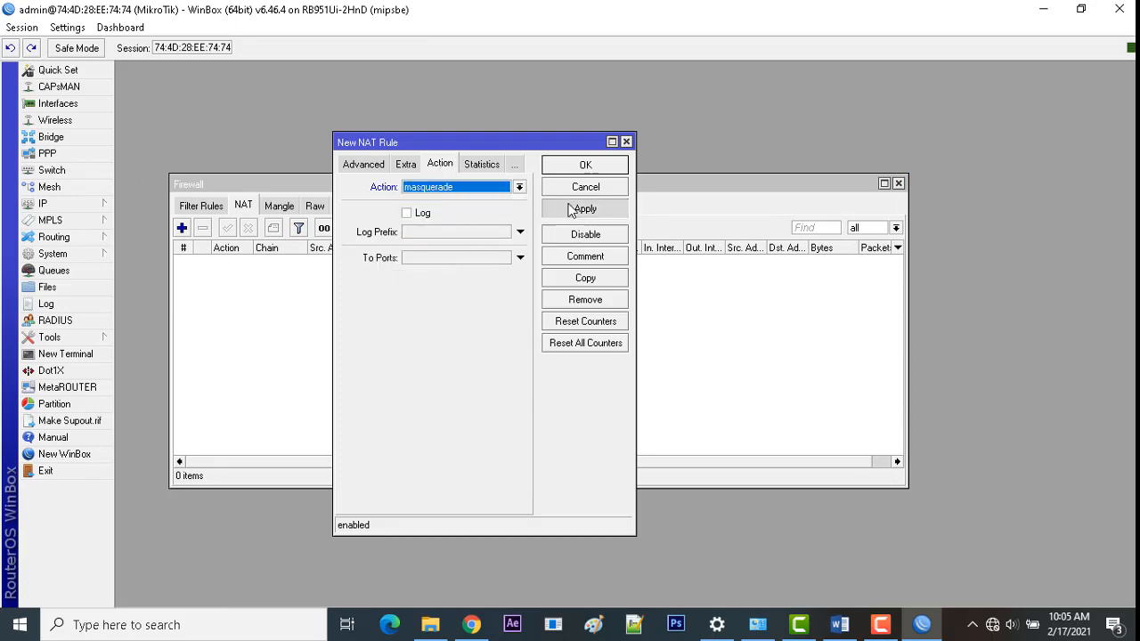
click(582, 166)
drag(496, 183, 570, 171)
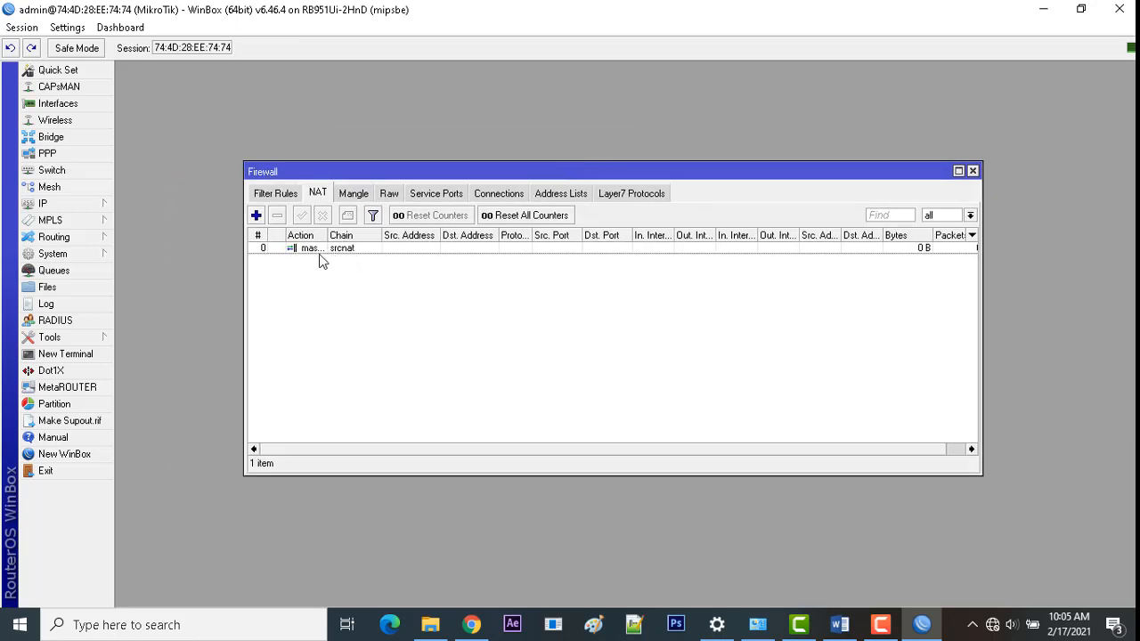
drag(327, 234, 375, 234)
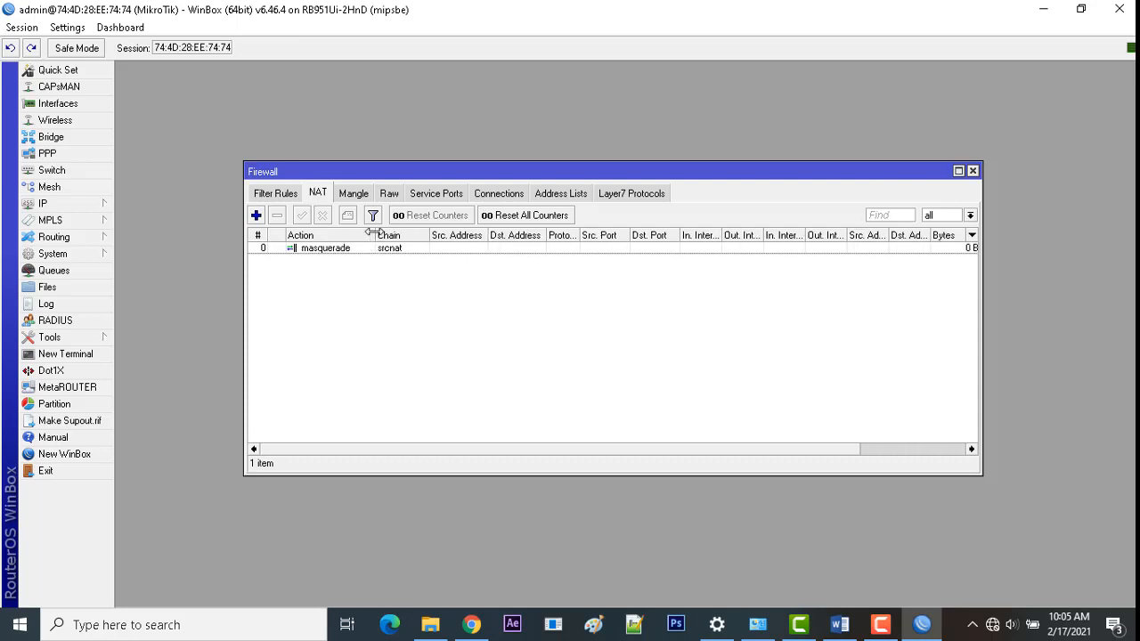
click(973, 171)
click(51, 205)
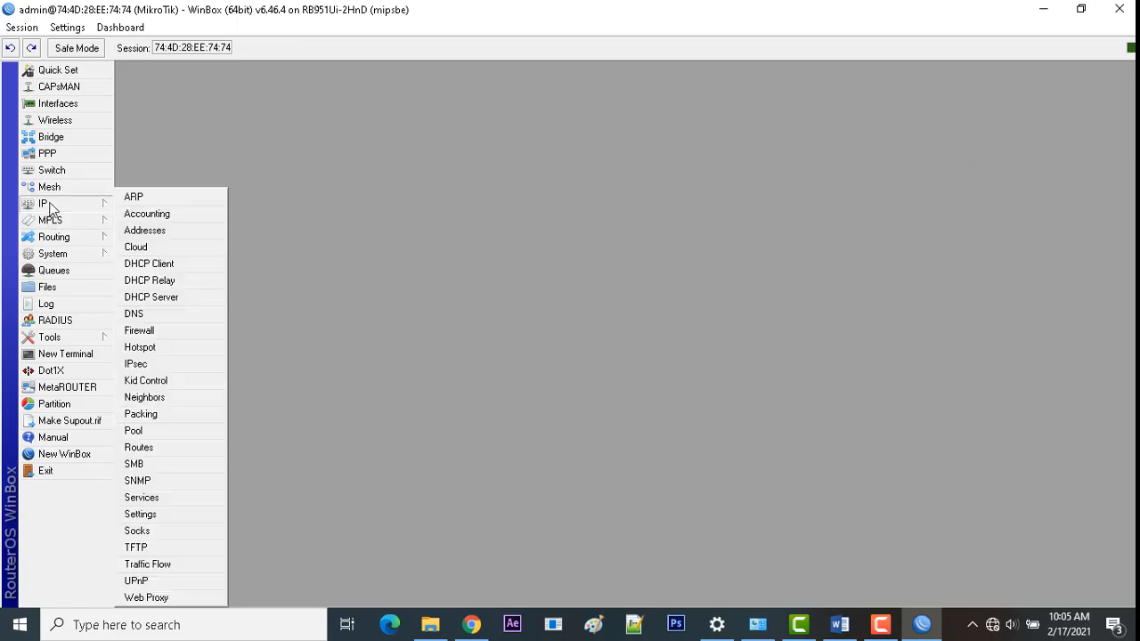
Step: Start a new IP address entry and check the required LAN address in the task document
click(153, 230)
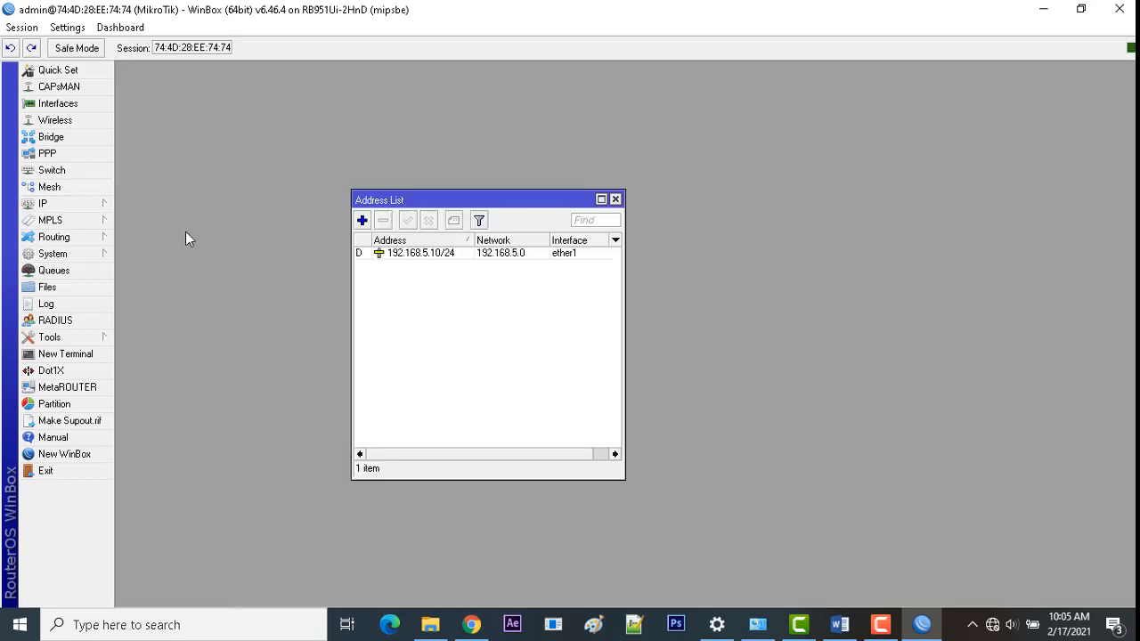
click(361, 220)
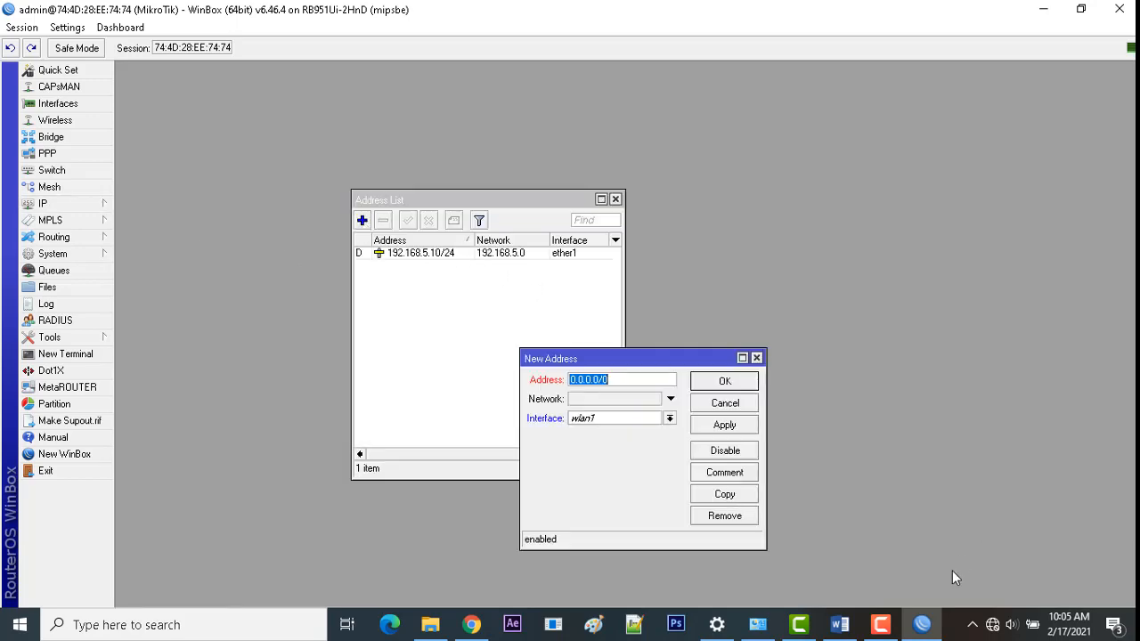
click(838, 624)
scroll(744, 455, up, 5)
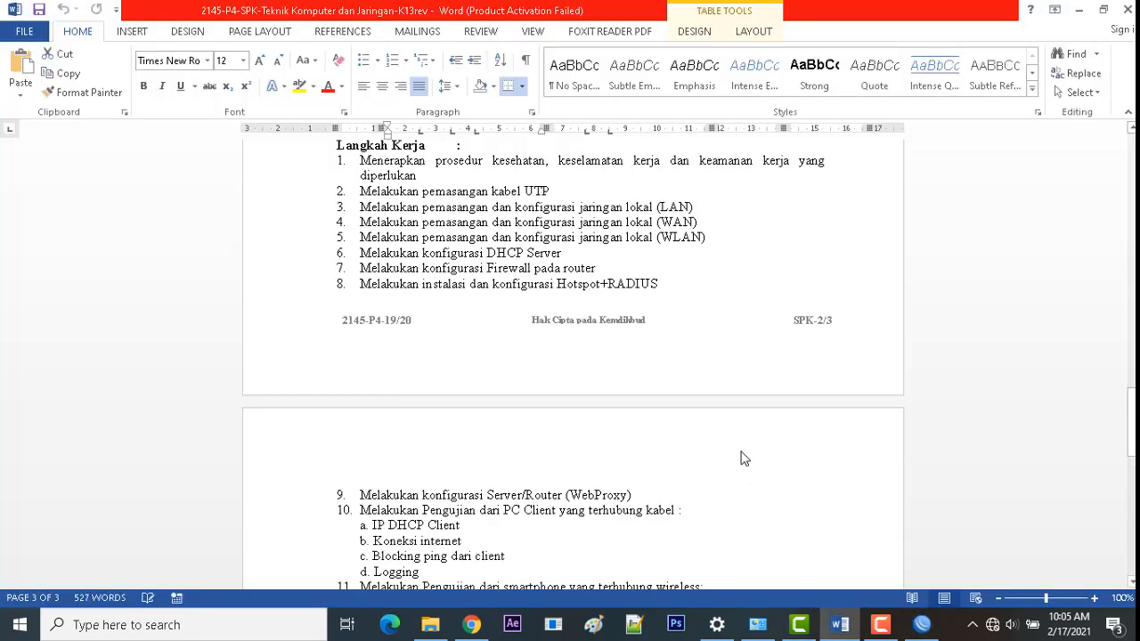
scroll(743, 459, down, 20)
scroll(740, 451, up, 2)
scroll(740, 451, down, 3)
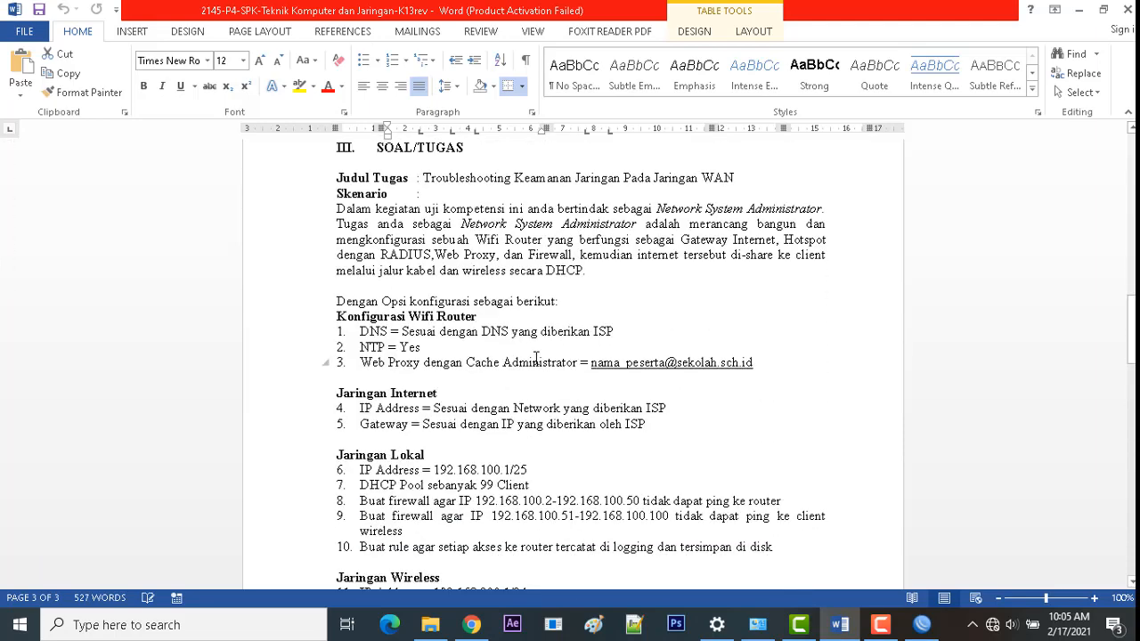
scroll(534, 360, down, 1)
scroll(472, 397, down, 1)
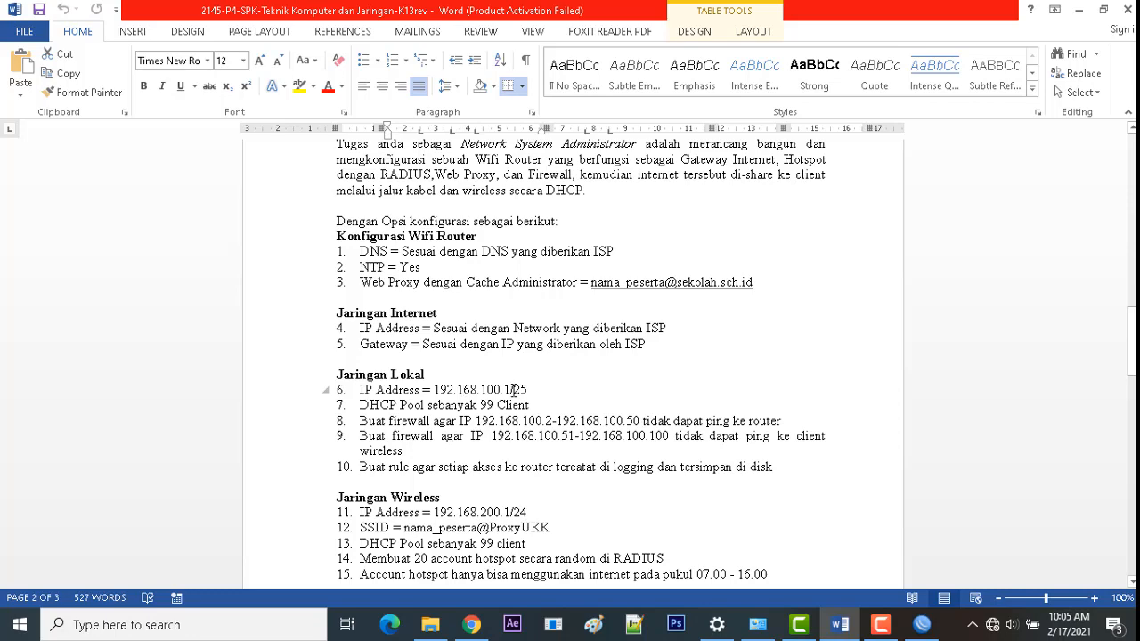
click(921, 624)
Step: Enter address 192.168.100.1/25 on interface ether2 and save it
text(19)
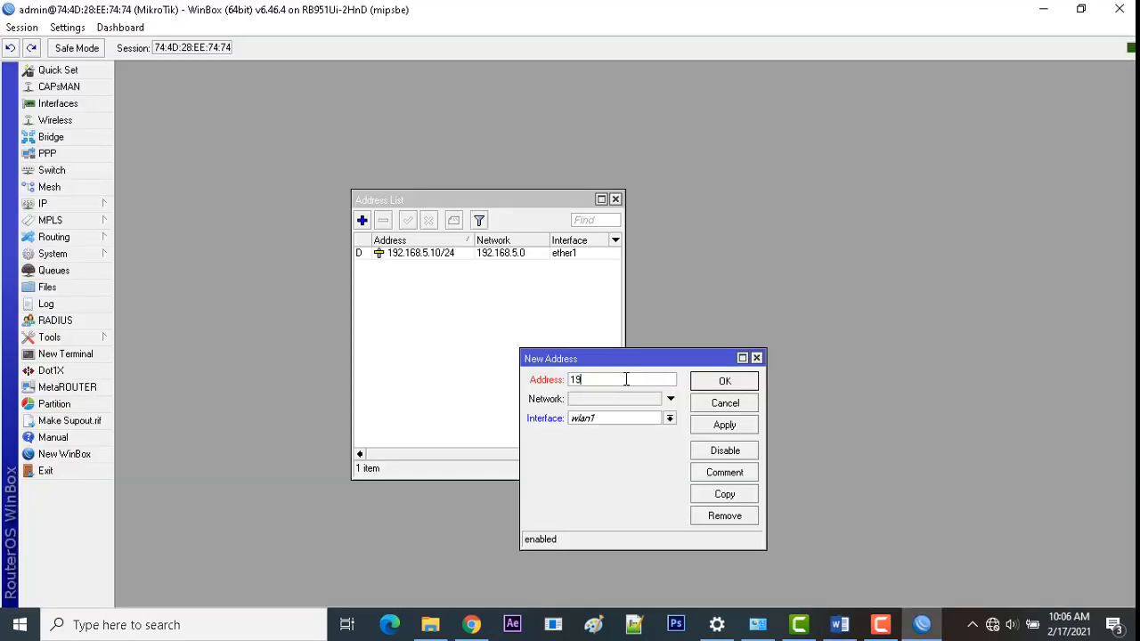
text(2.168.100.1/325)
key(BackSpace)
key(BackSpace)
text(25)
key(BackSpace)
key(BackSpace)
key(BackSpace)
text(2)
click(616, 422)
click(615, 436)
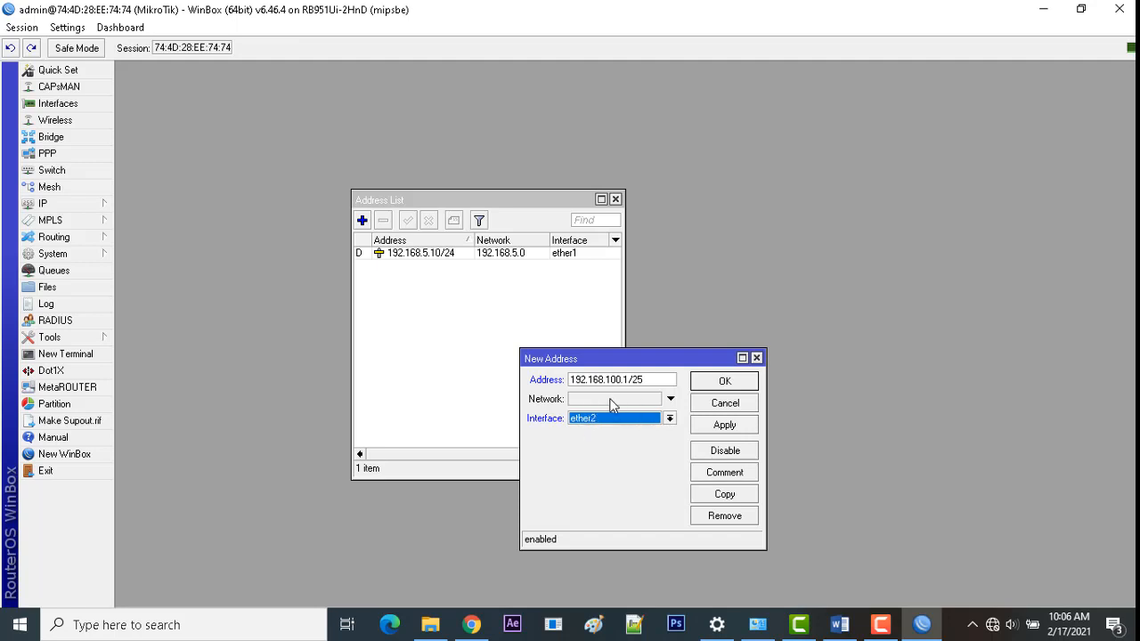
click(711, 427)
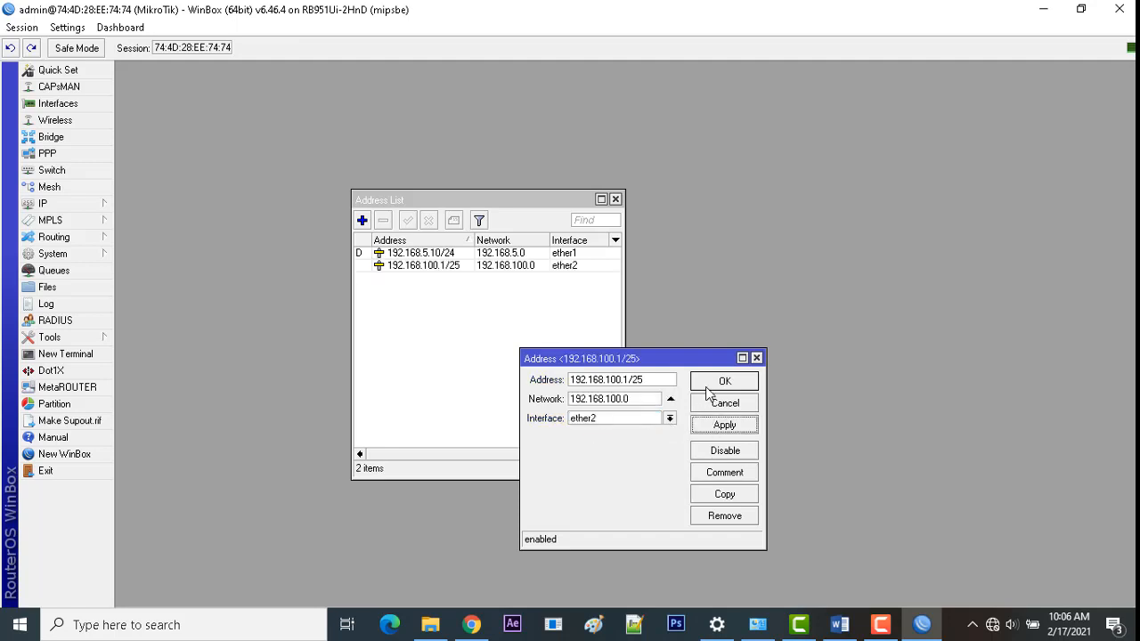
click(710, 384)
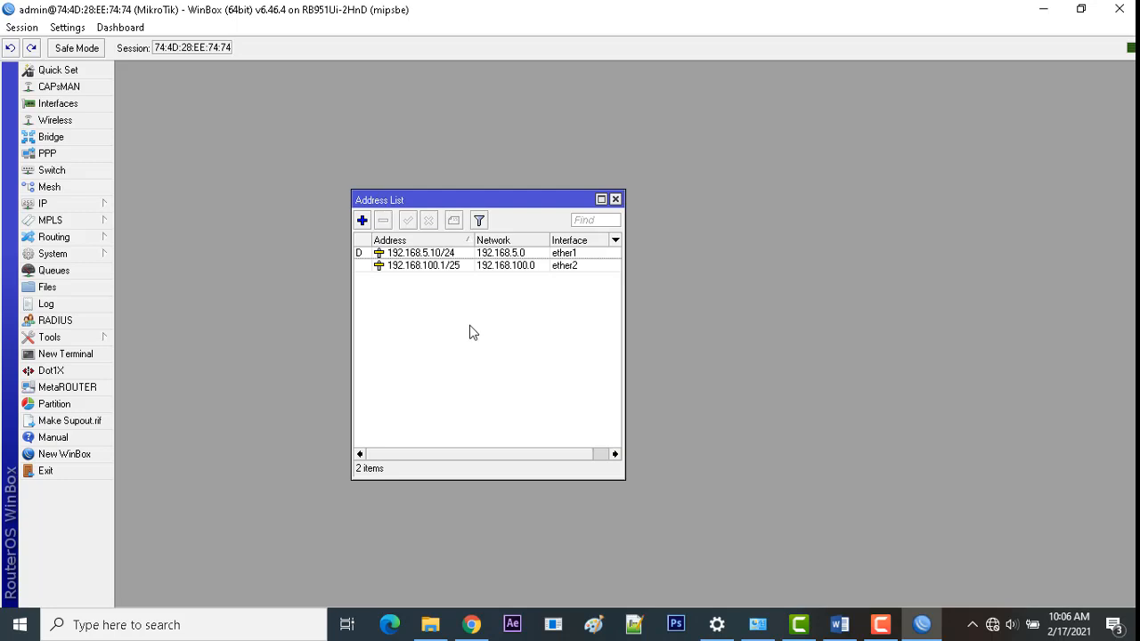
Step: Run DHCP Setup on ether2, accepting address space 192.168.100.0/25 and gateway 192.168.100.1
click(89, 205)
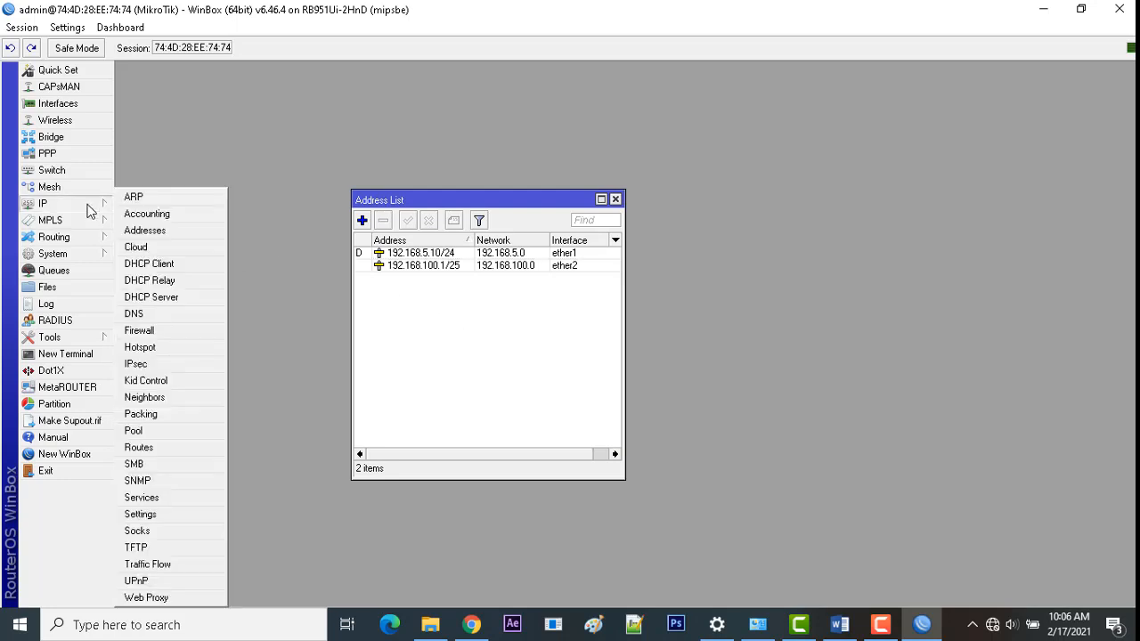
click(161, 303)
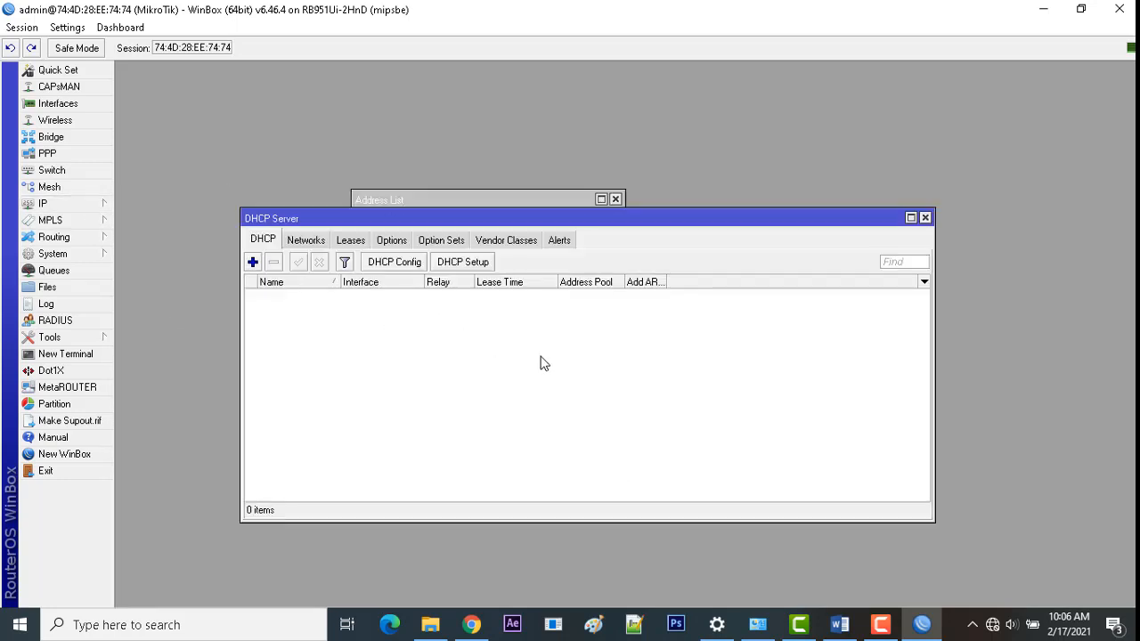
click(447, 265)
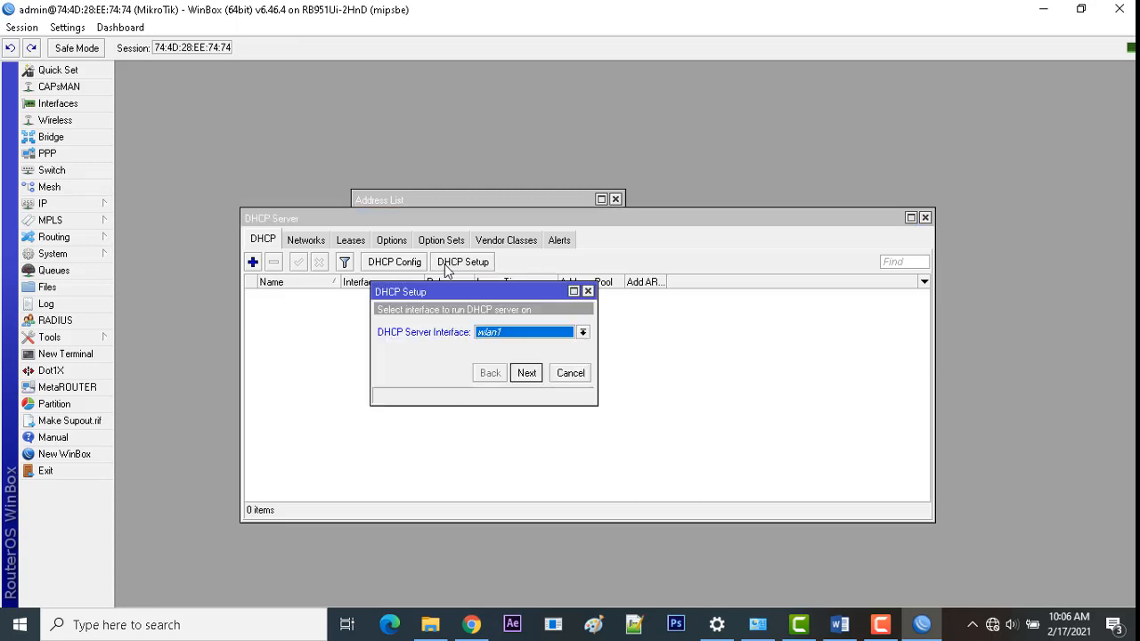
click(506, 336)
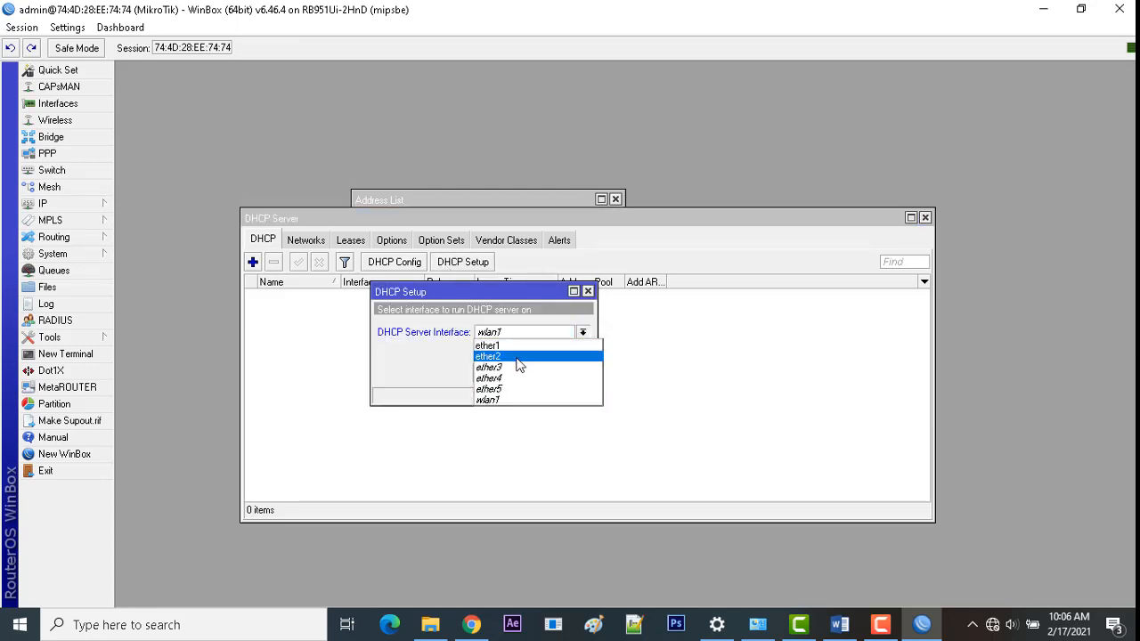
click(512, 360)
click(526, 373)
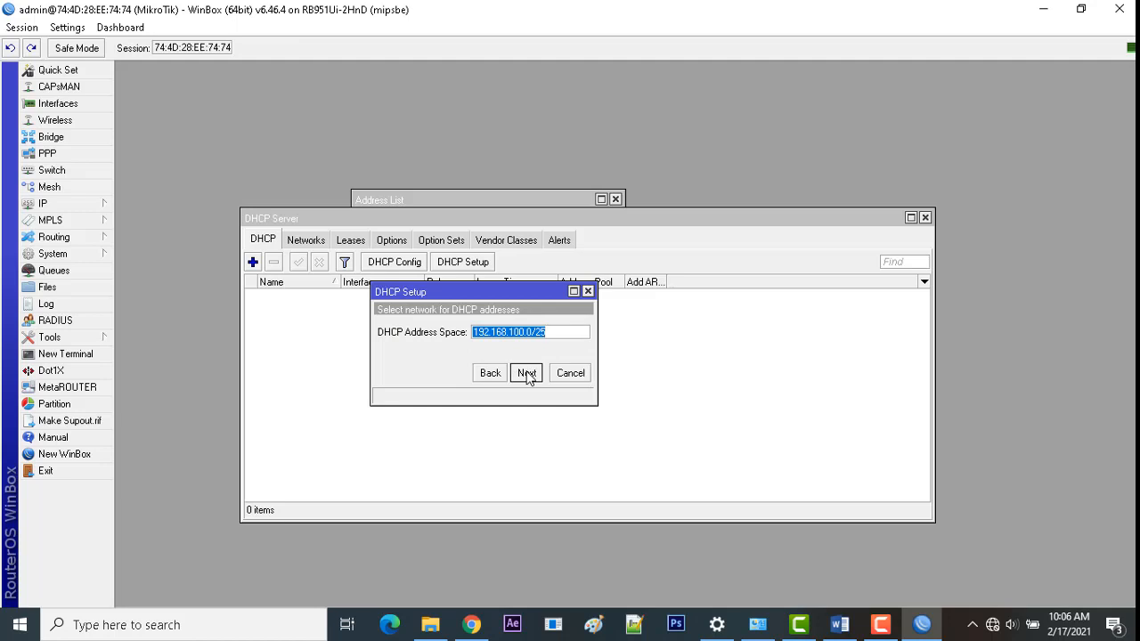
click(526, 373)
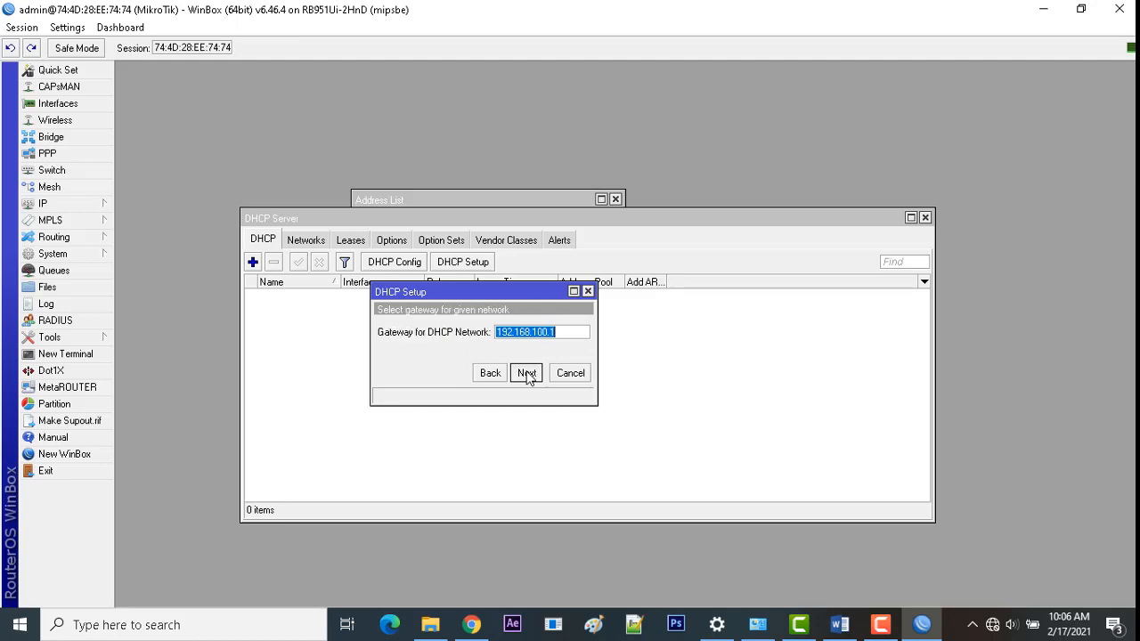
click(527, 373)
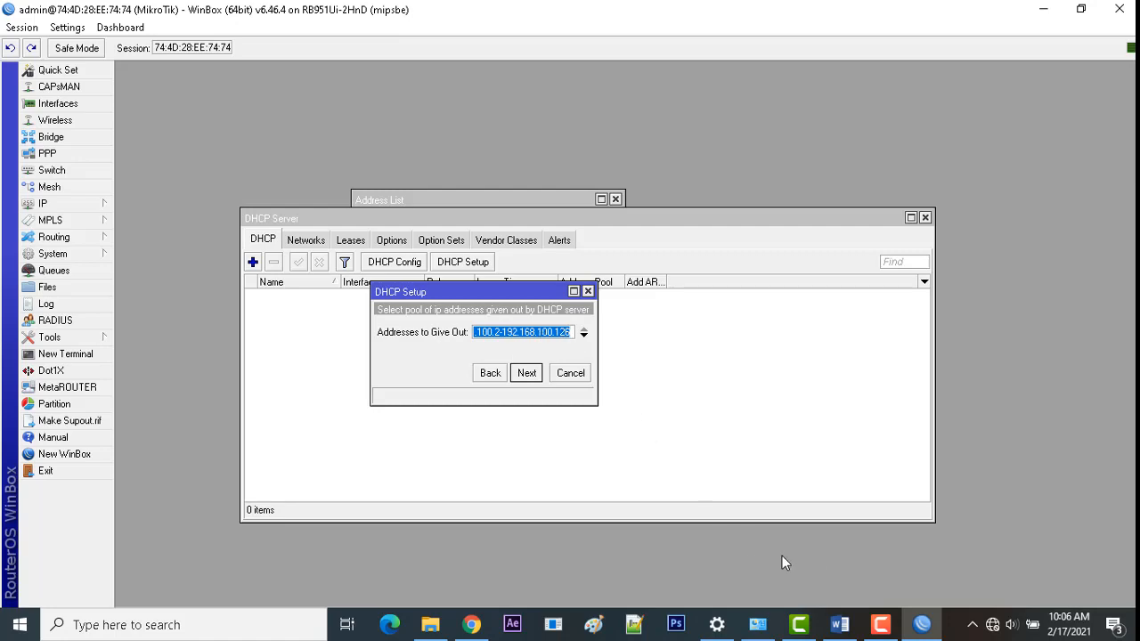
Step: Check the 99-client requirement and set the address pool to end at .100
click(839, 622)
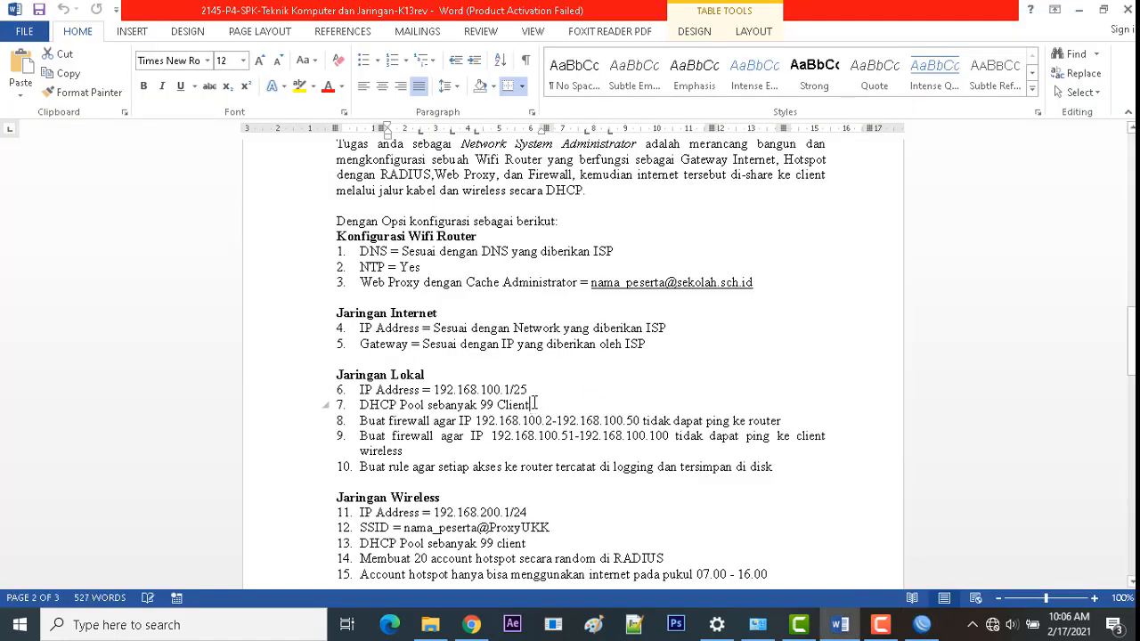
drag(532, 404, 400, 406)
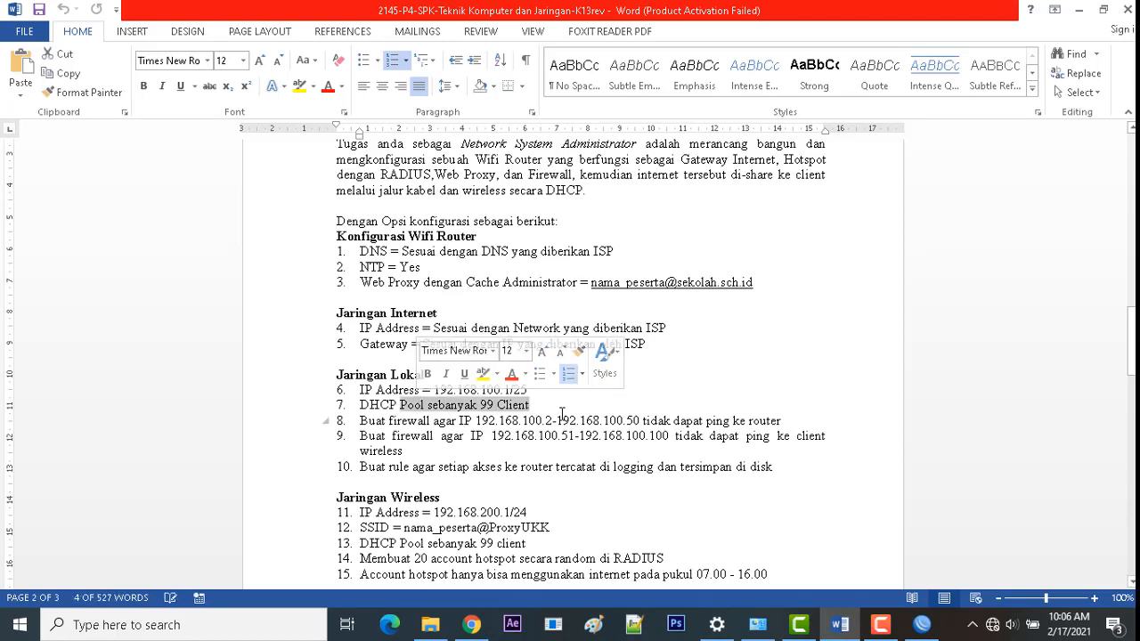
click(922, 625)
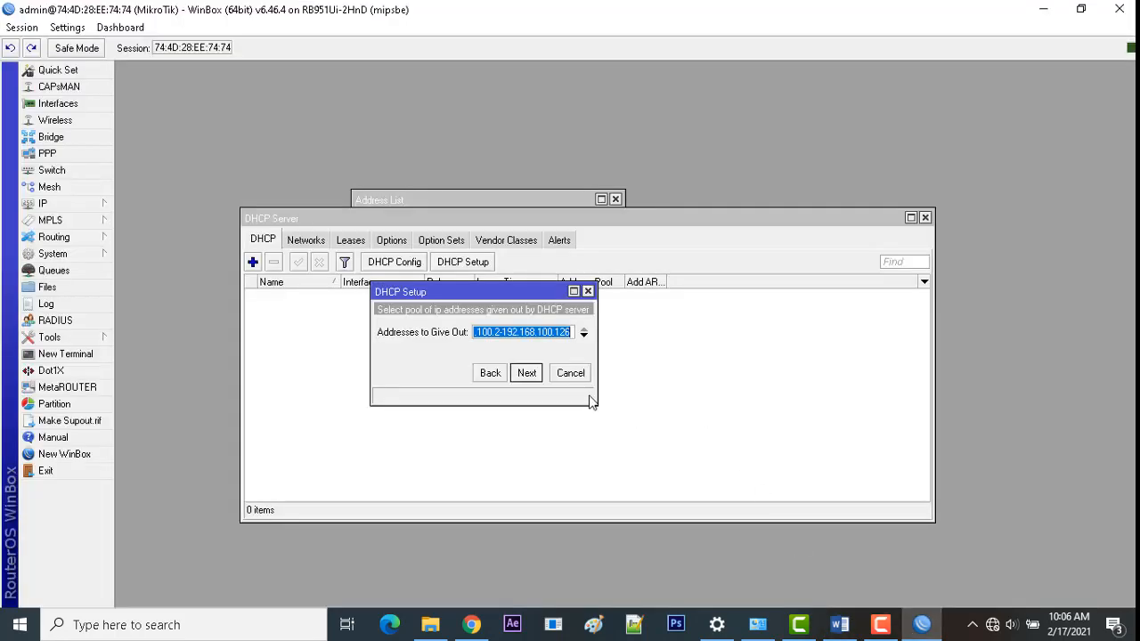
click(548, 332)
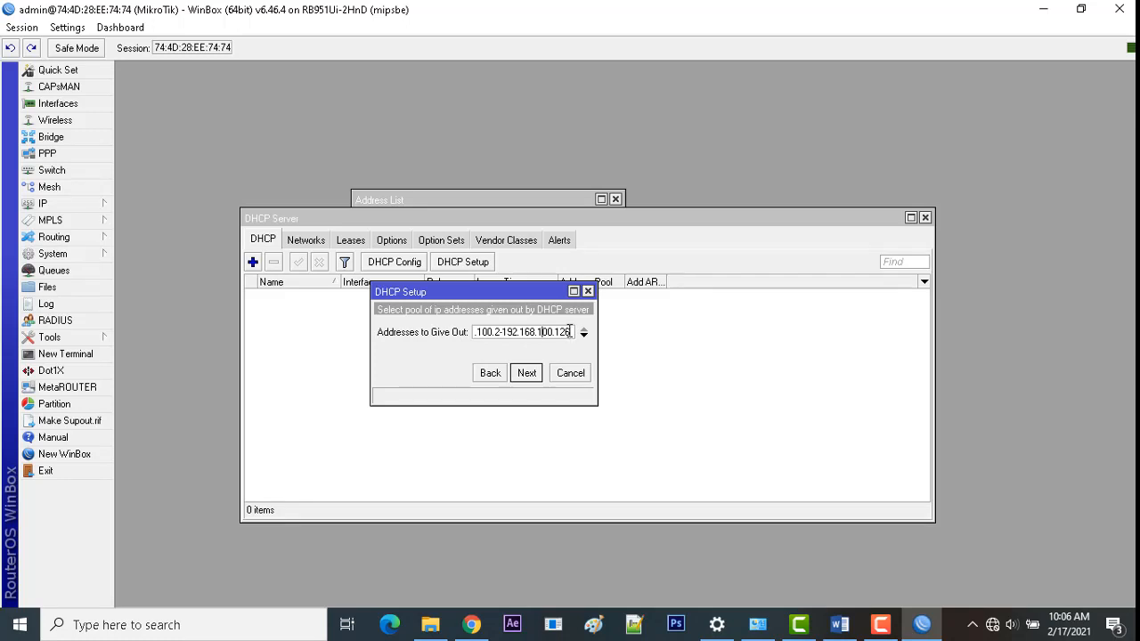
drag(571, 332, 556, 330)
text(.100)
click(526, 372)
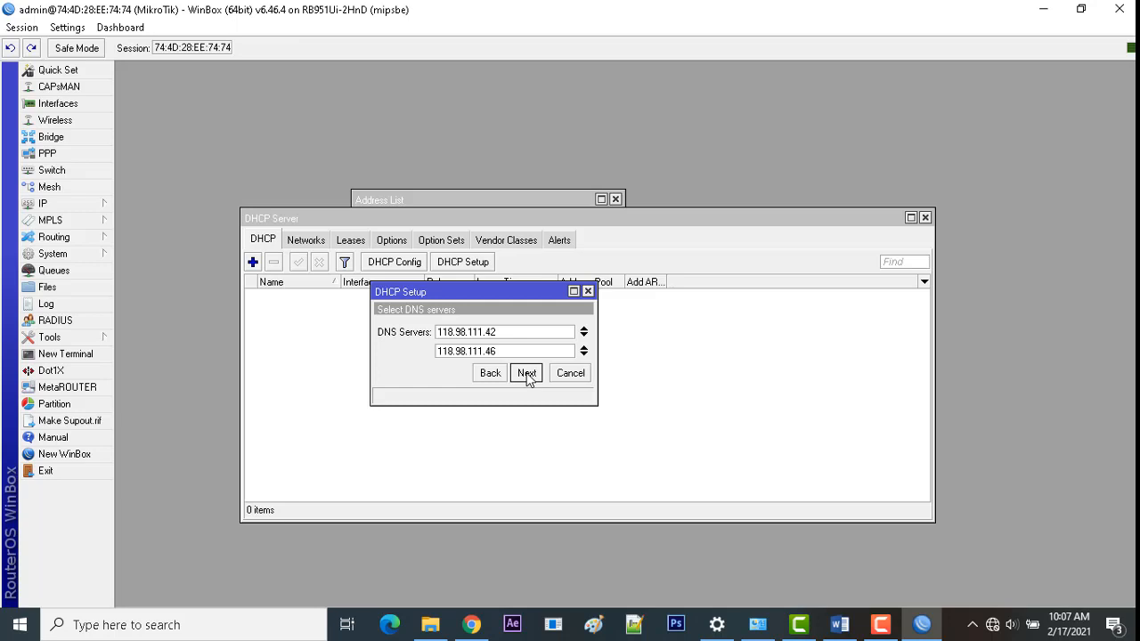
Step: Accept the DNS servers and lease time, finish setup, and close the DHCP Server window
click(526, 374)
click(534, 375)
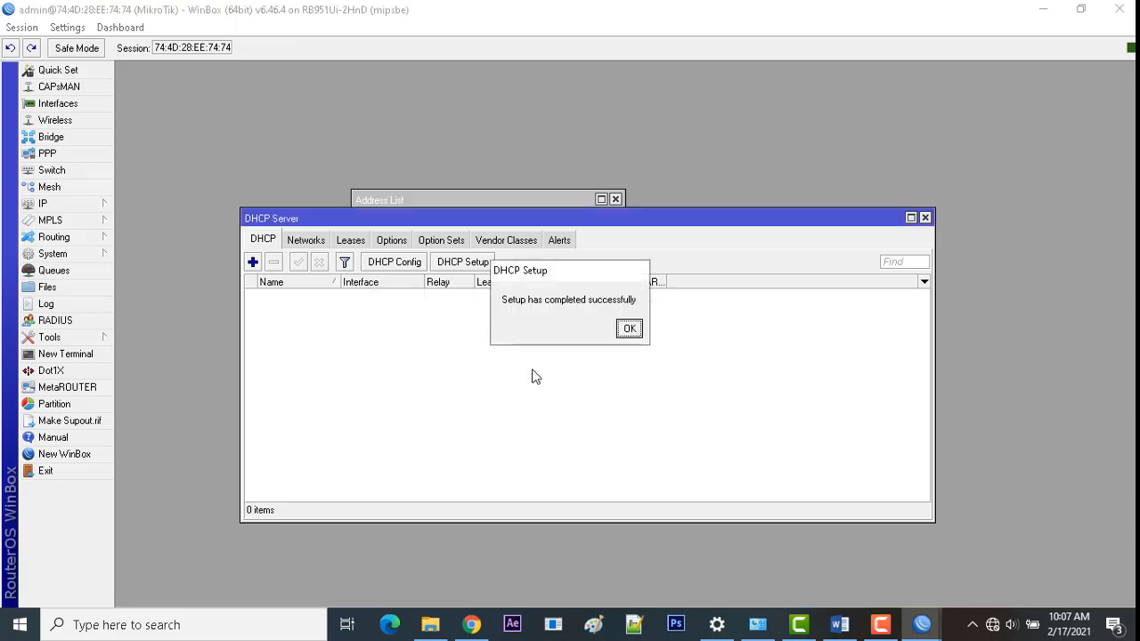
click(628, 330)
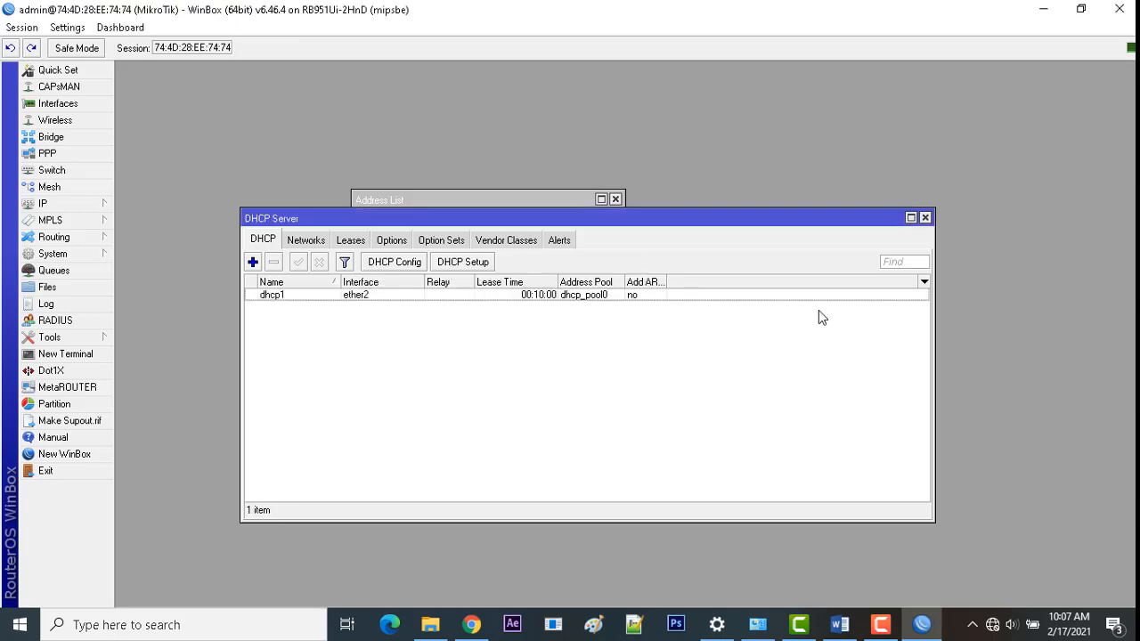
click(925, 217)
Step: Check the NTP requirement in the task document and close the address list
click(839, 624)
scroll(570, 383, up, 1)
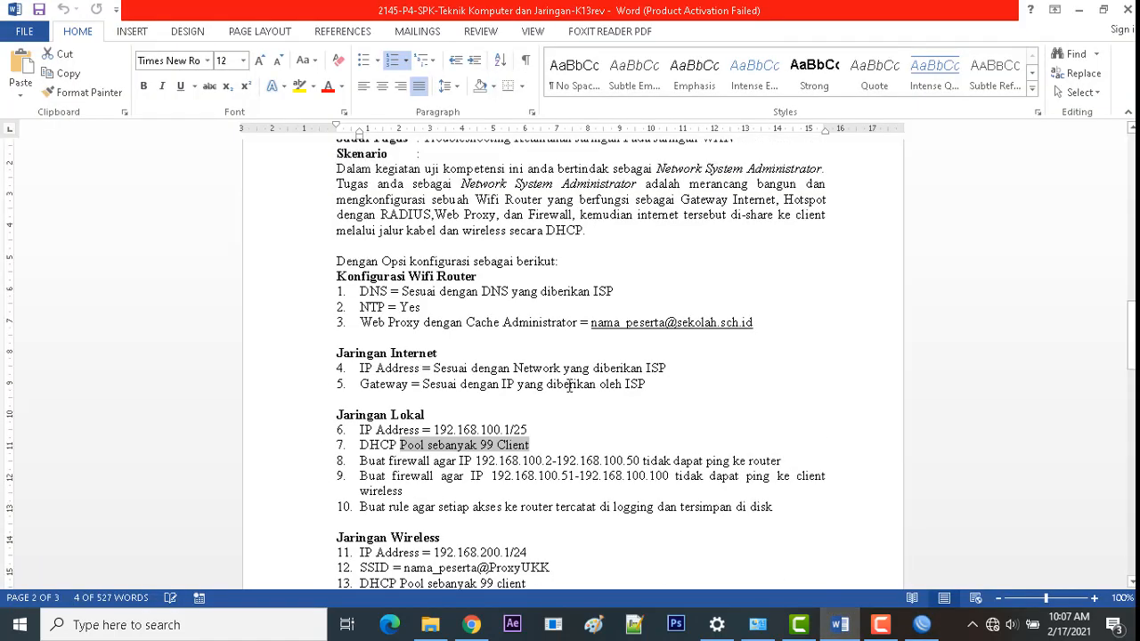
drag(423, 307, 360, 307)
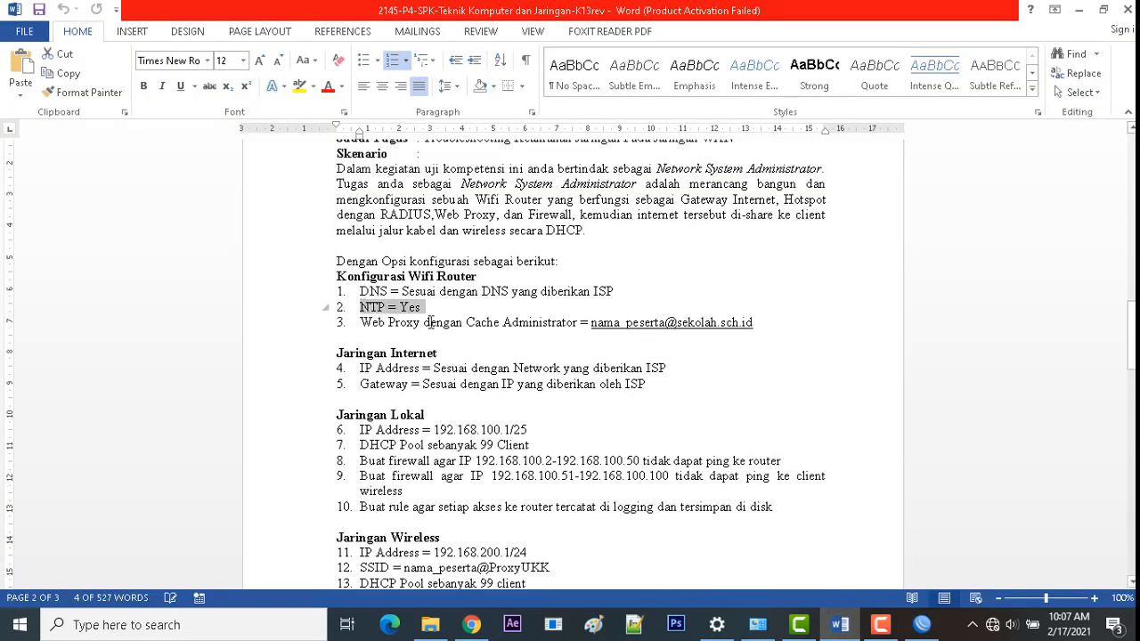
click(921, 626)
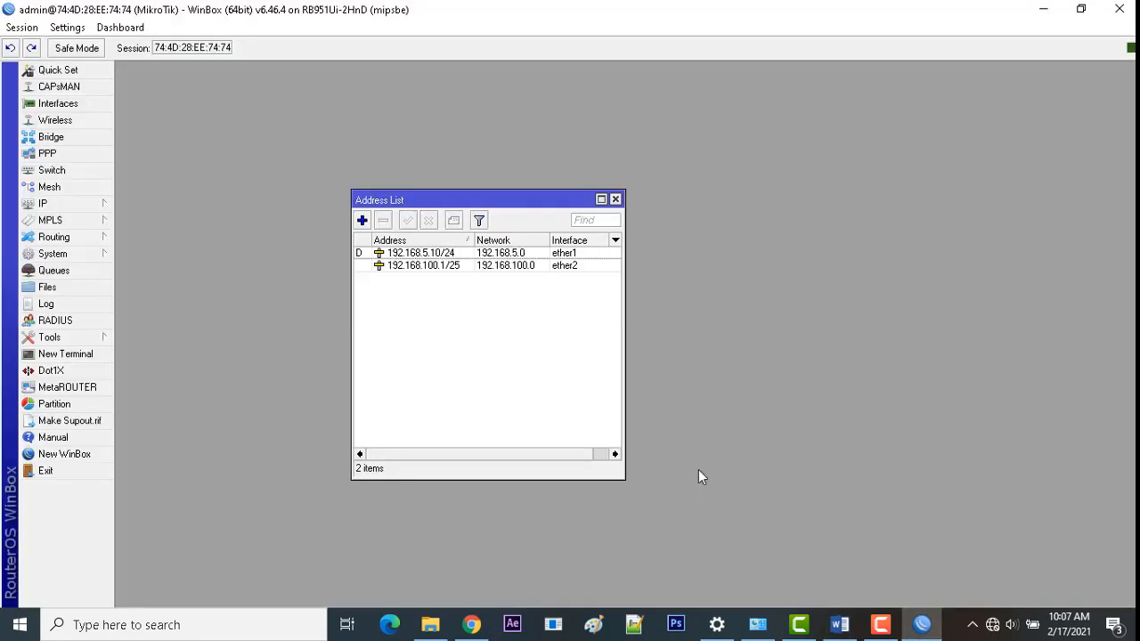
click(615, 199)
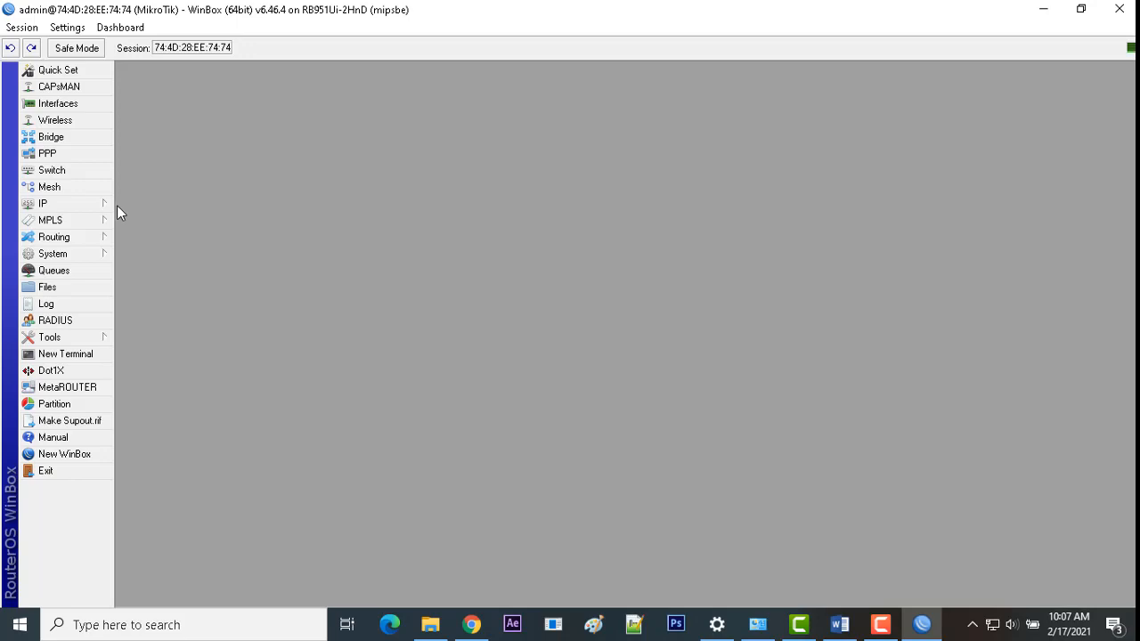
Step: Reconnect to the MikroTik router at 192.168.100.1 from the Neighbors list
key(alt+Tab)
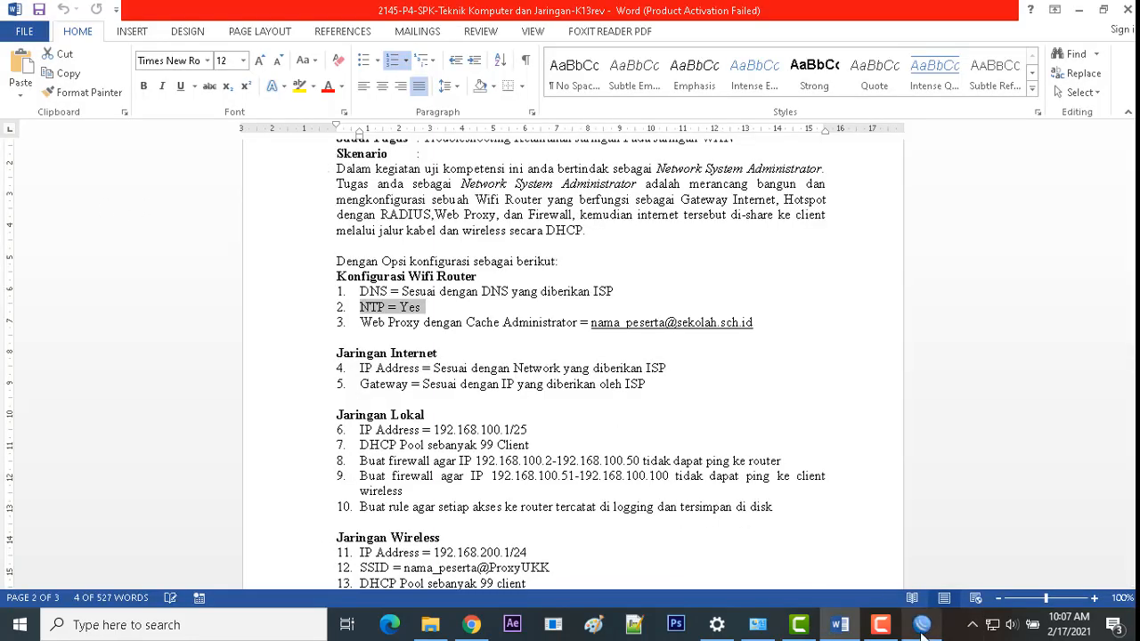
click(923, 632)
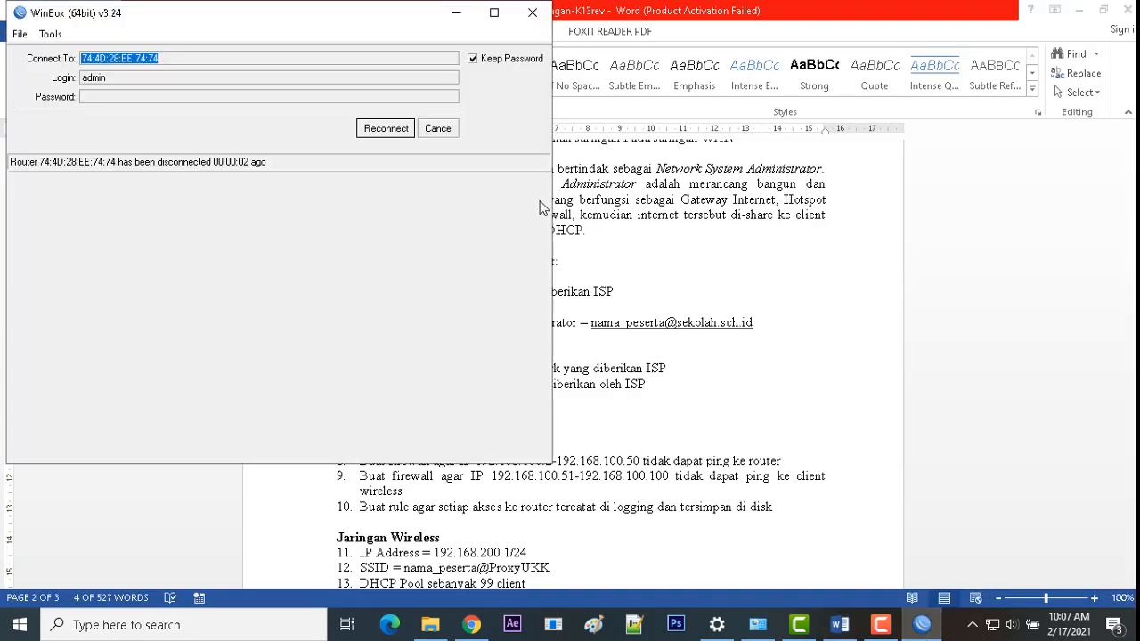
click(439, 129)
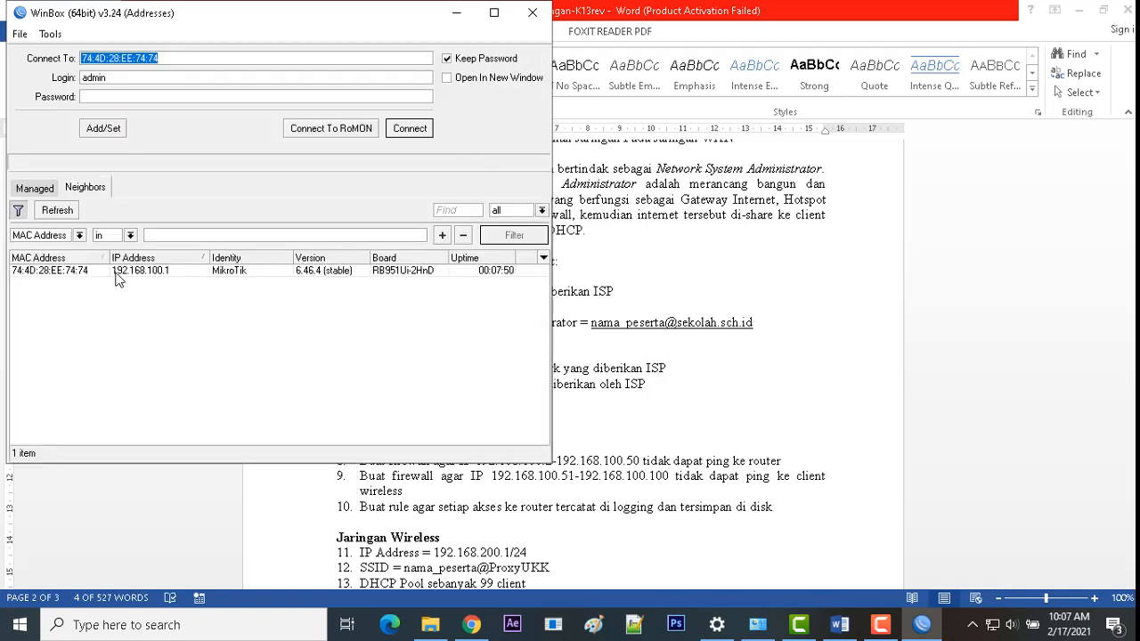
click(115, 272)
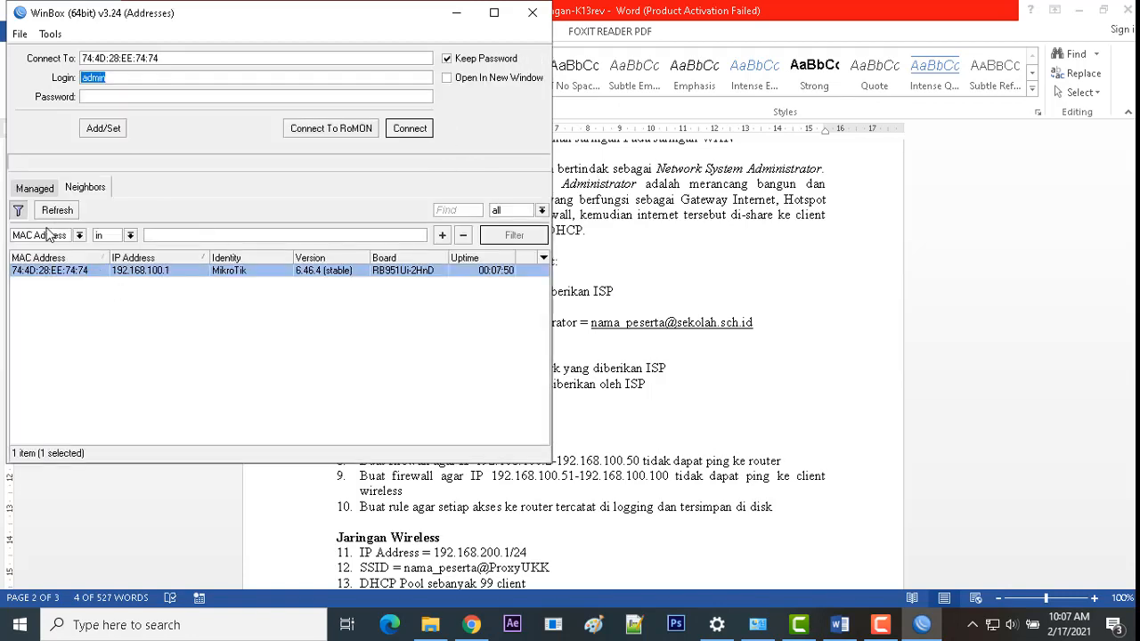
click(409, 128)
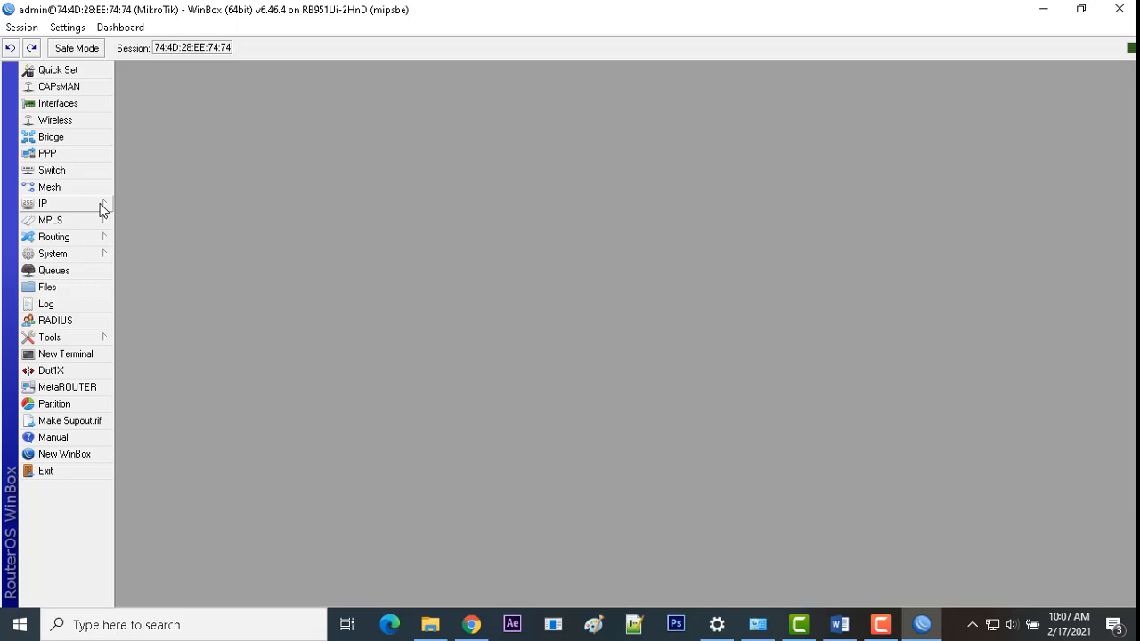
Step: Enable the SNTP client with servers id.pool.ntp.org and asia.pool.ntp.org
click(99, 254)
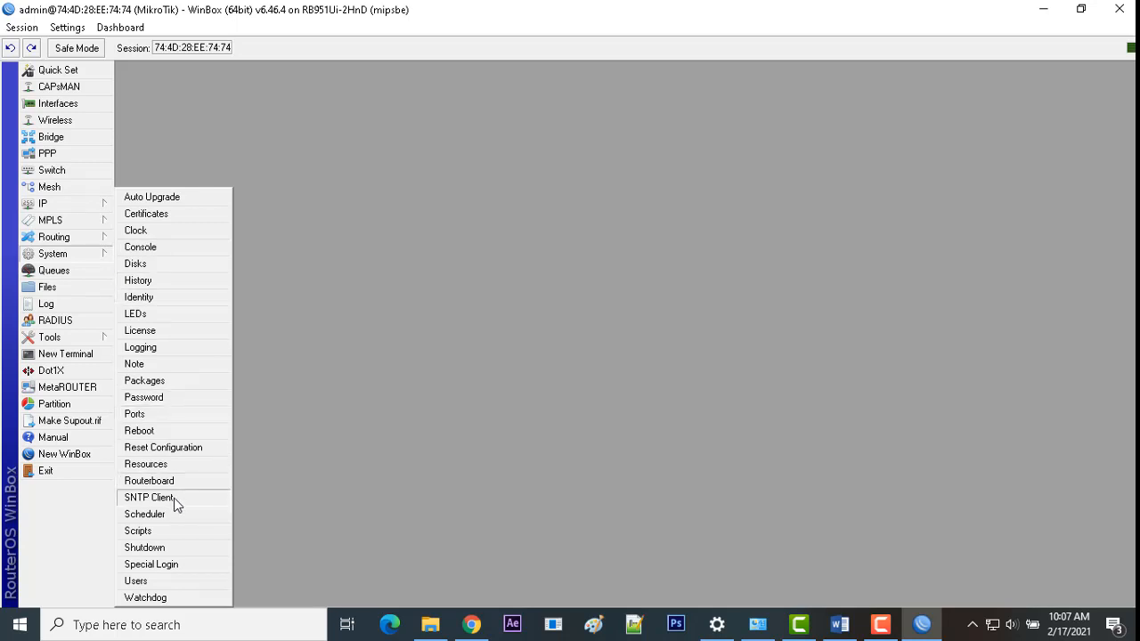
click(149, 497)
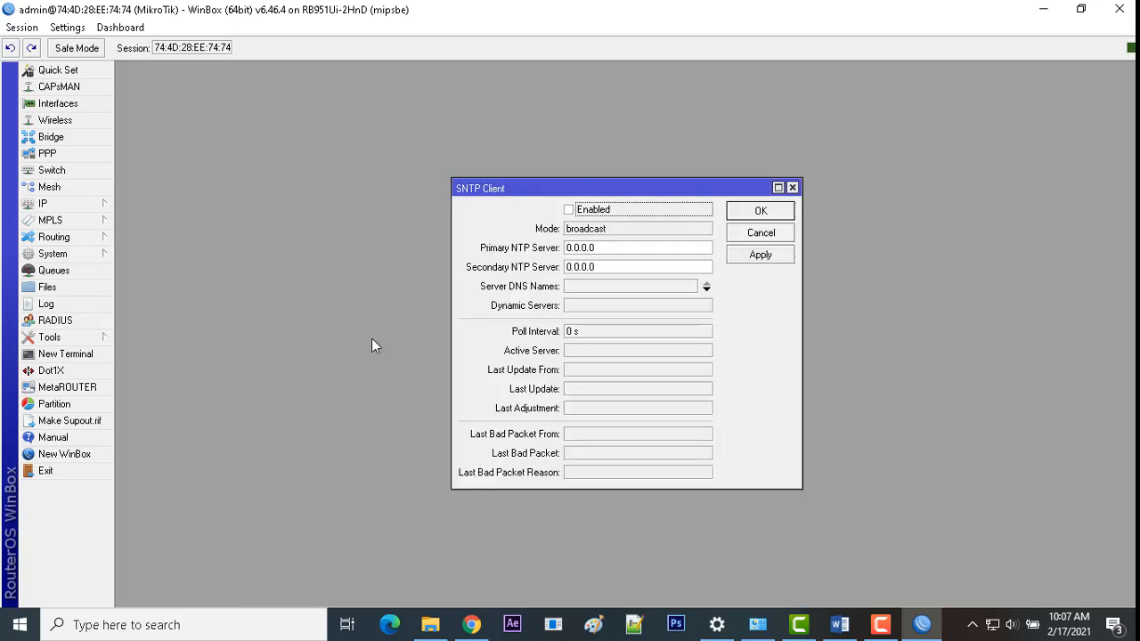
click(574, 212)
click(606, 251)
drag(606, 251, 458, 247)
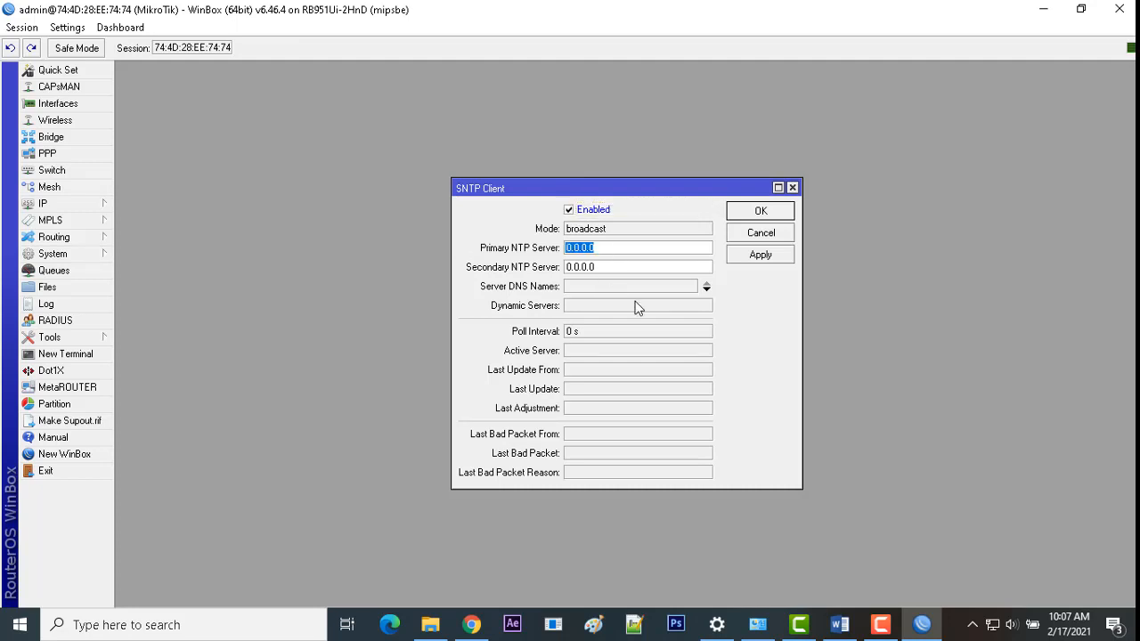
text(id.pool.ntp.org)
drag(601, 267, 571, 263)
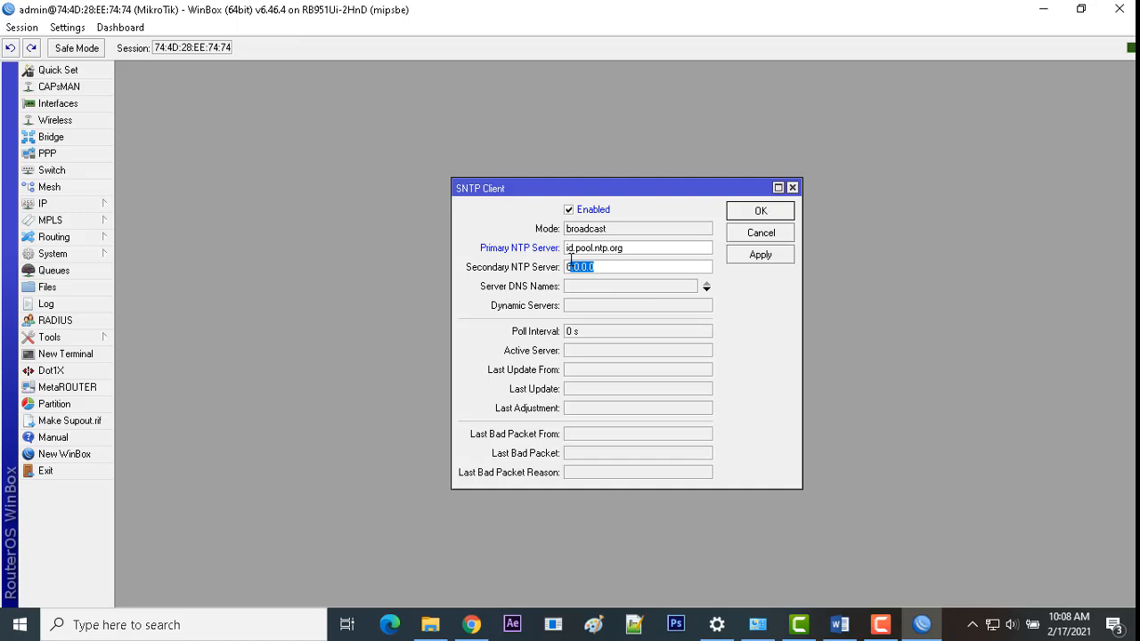
key(BackSpace)
key(BackSpace)
text(asia.pool.ntp.org)
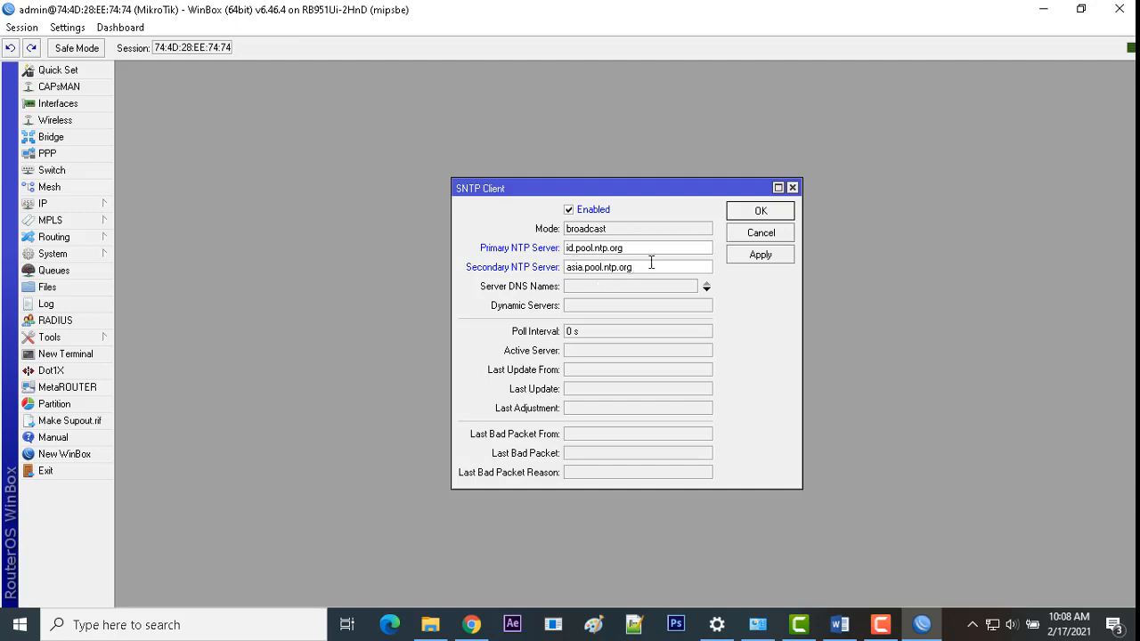
click(748, 257)
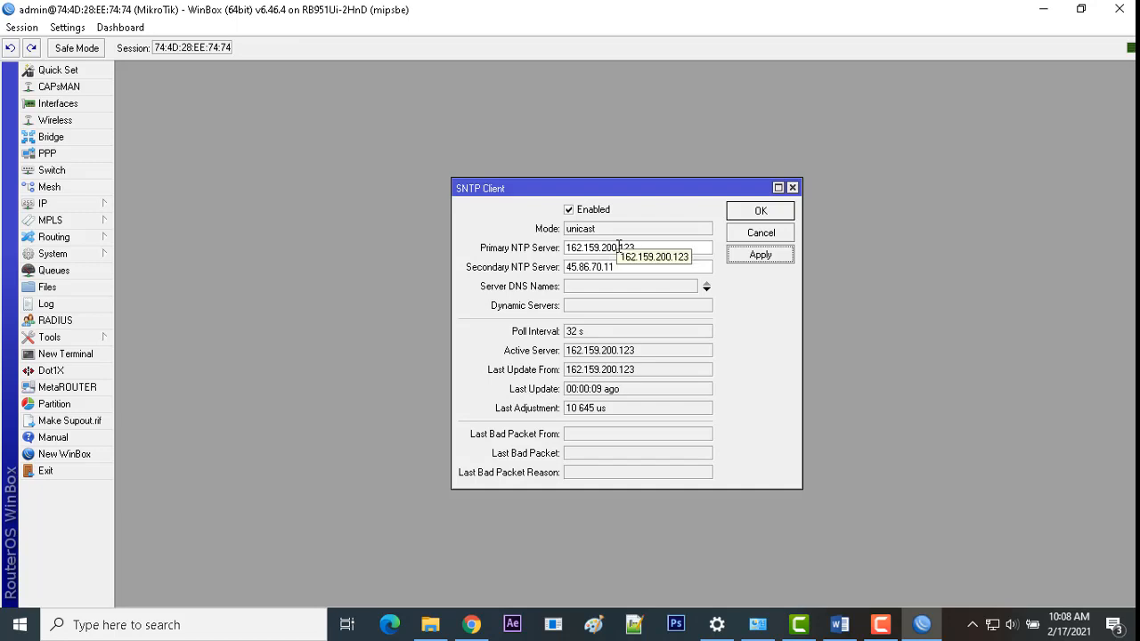
click(750, 211)
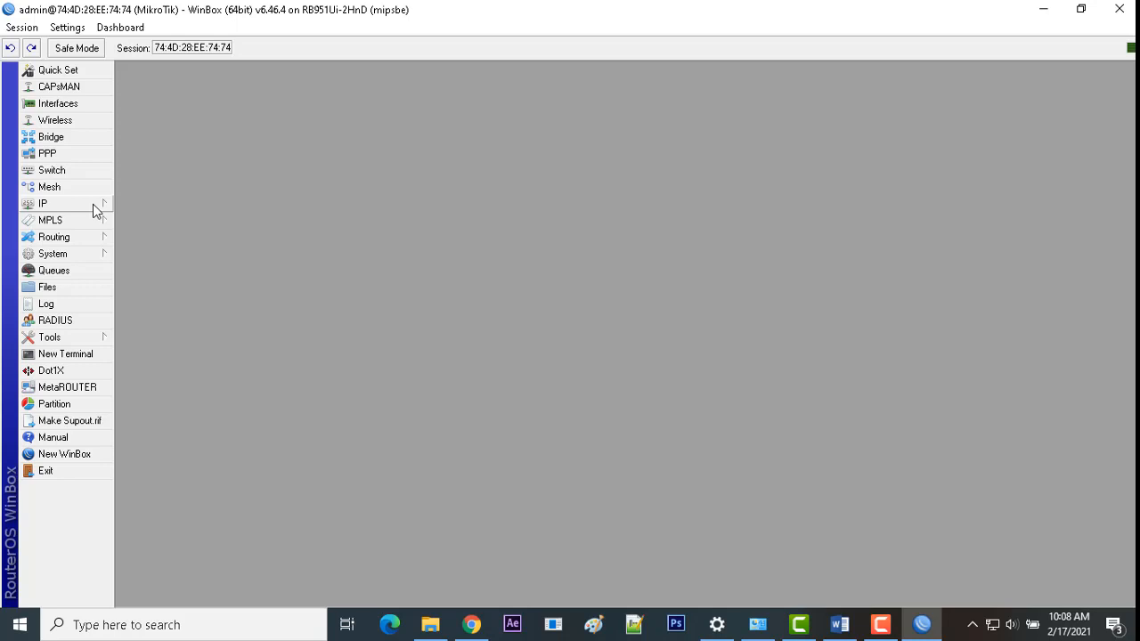
Step: Set the router clock to Asia/Jakarta (GMT +07:00) with time zone autodetect on, and save it
click(75, 255)
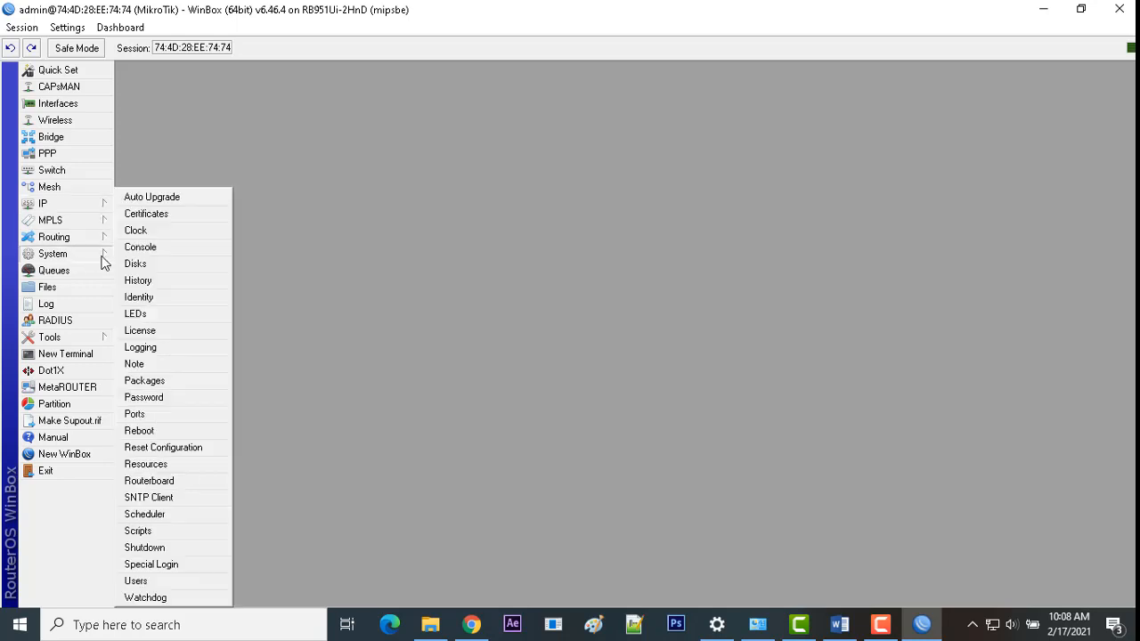
click(136, 230)
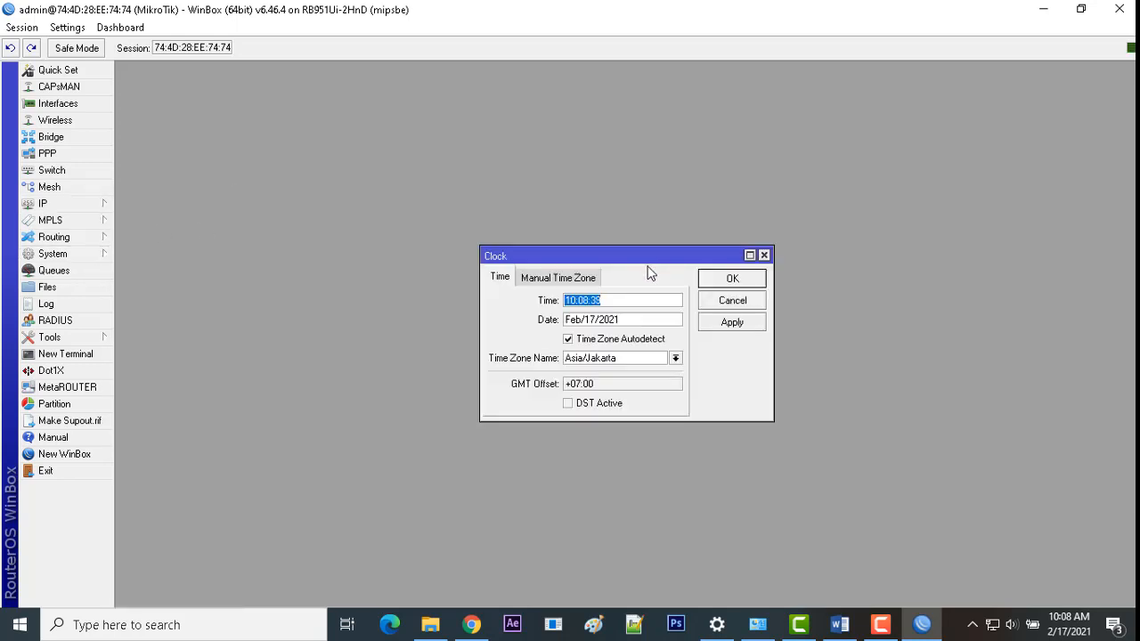
drag(640, 260, 627, 236)
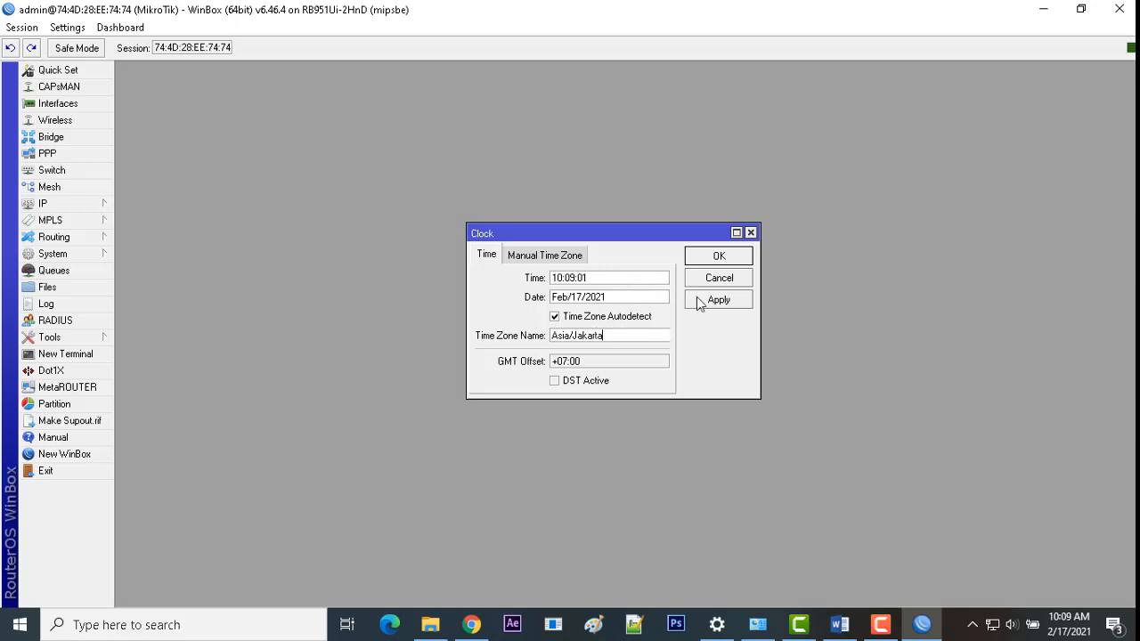
click(708, 260)
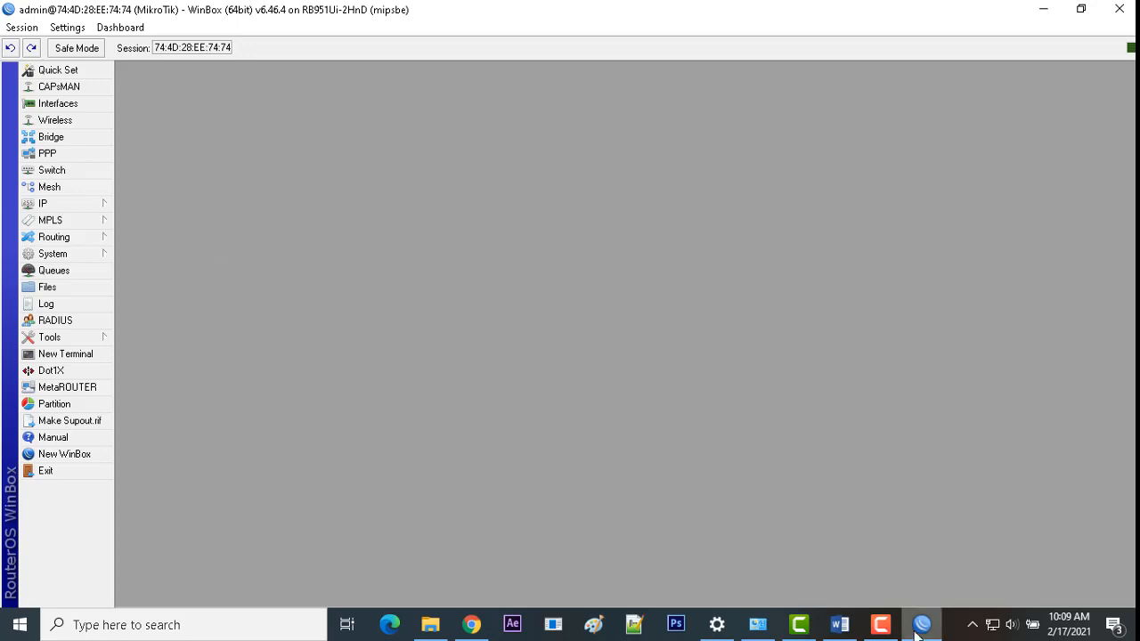
Step: Open the Web Proxy settings and copy the required cache administrator e-mail from the task document
click(840, 624)
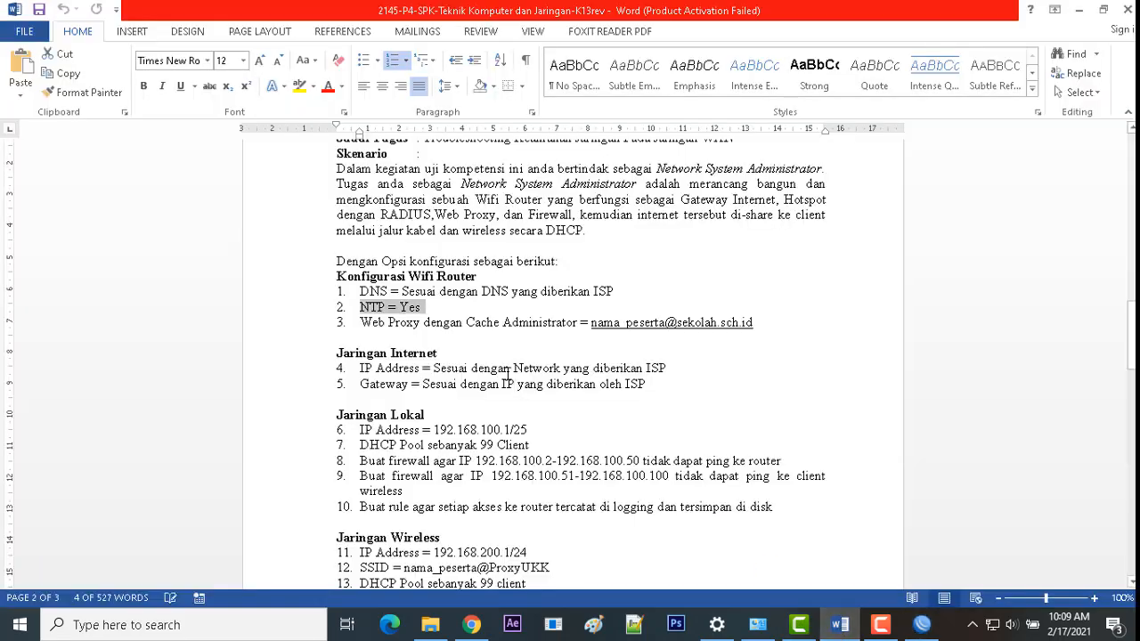
click(463, 323)
drag(361, 323, 464, 322)
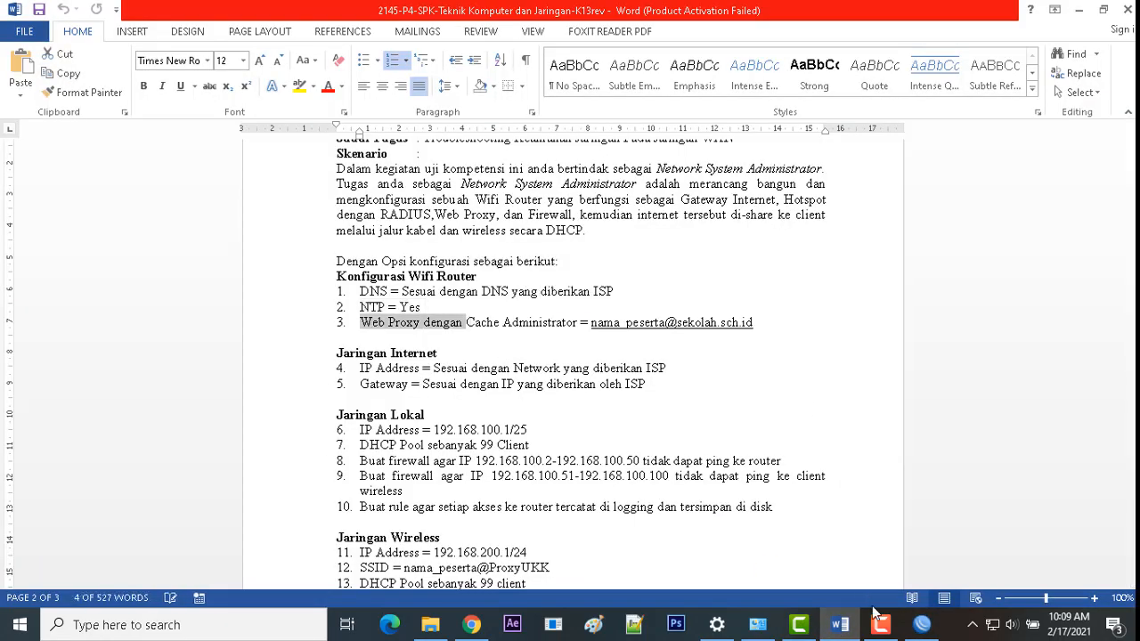
click(922, 624)
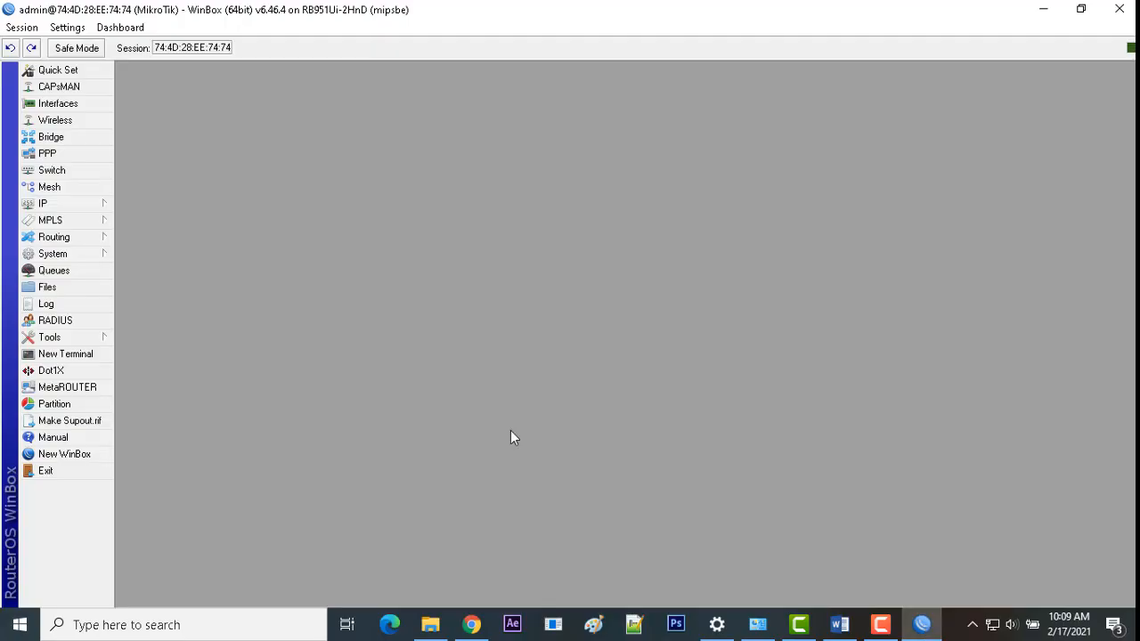
click(82, 204)
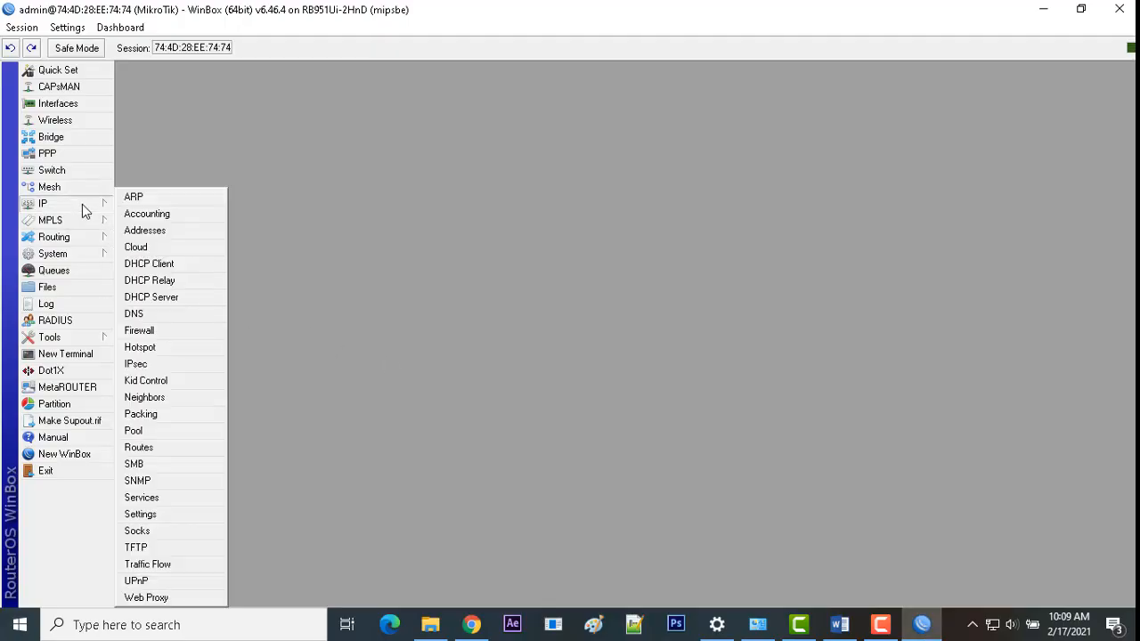
click(181, 597)
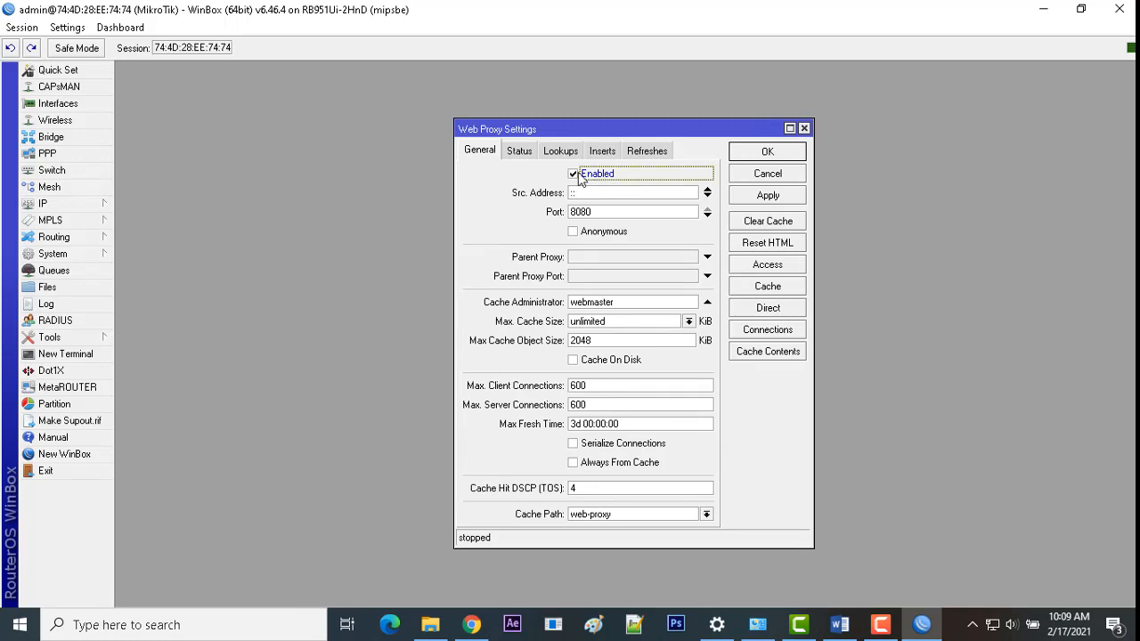
drag(627, 304, 531, 309)
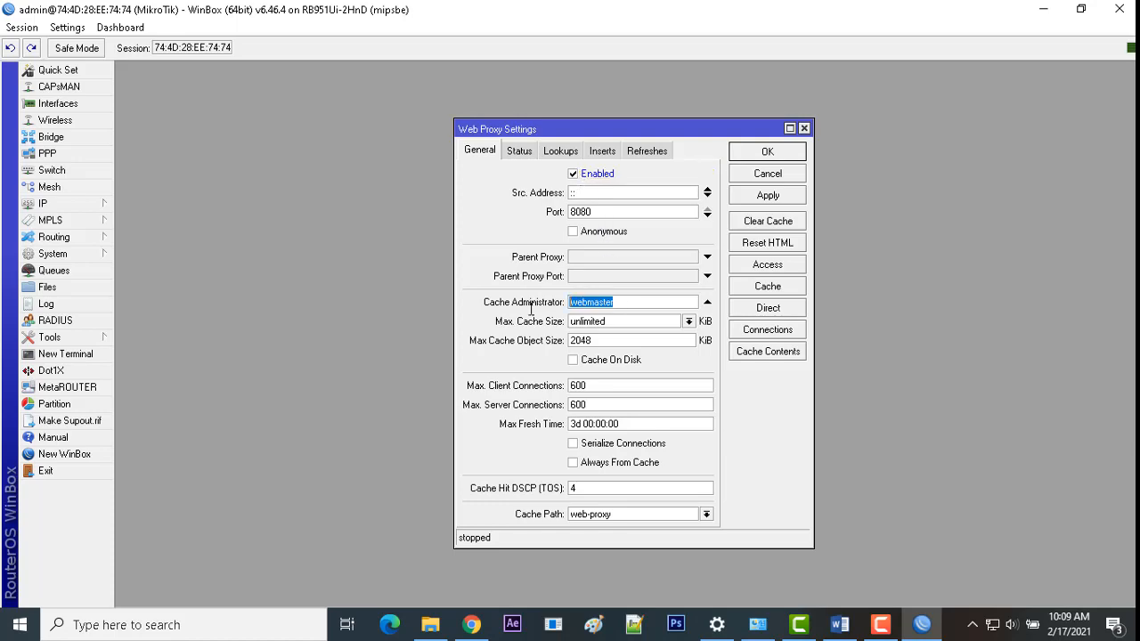
click(838, 624)
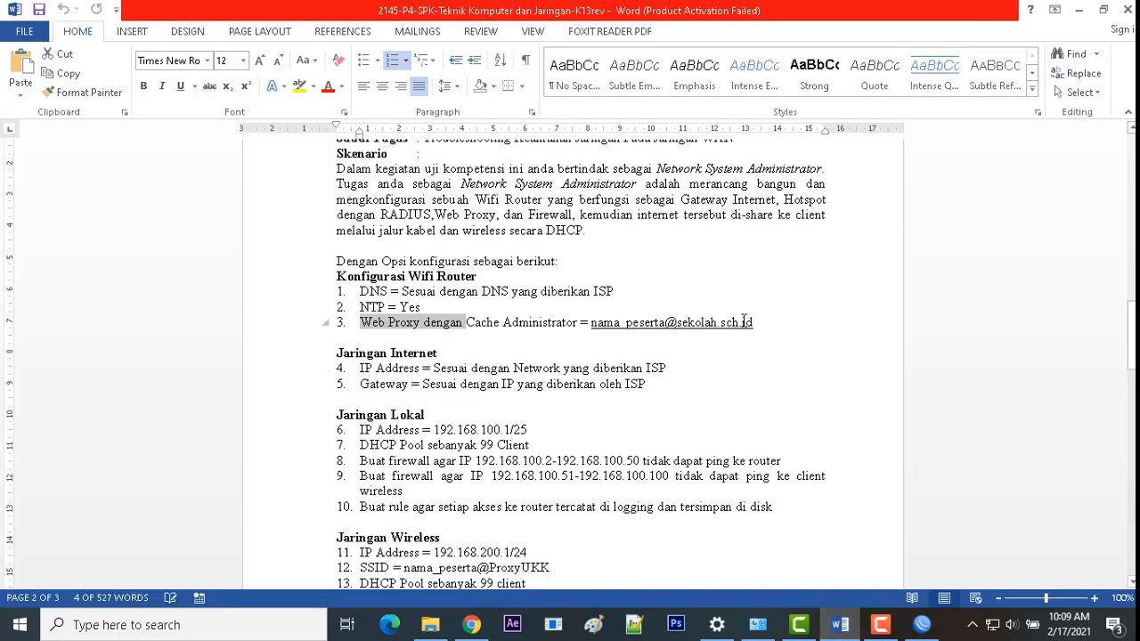
drag(756, 323, 588, 322)
key(ctrl+c)
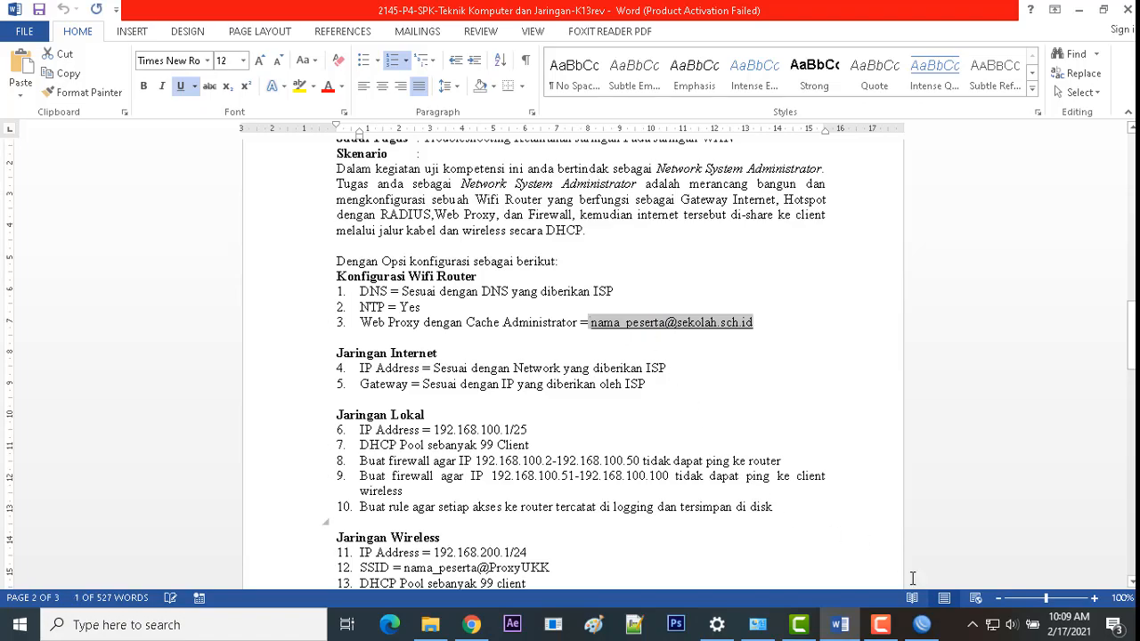
click(922, 624)
Step: Enter the admin e-mail as Cache Administrator, enable Cache On Disk, and apply the proxy settings
drag(617, 303, 532, 285)
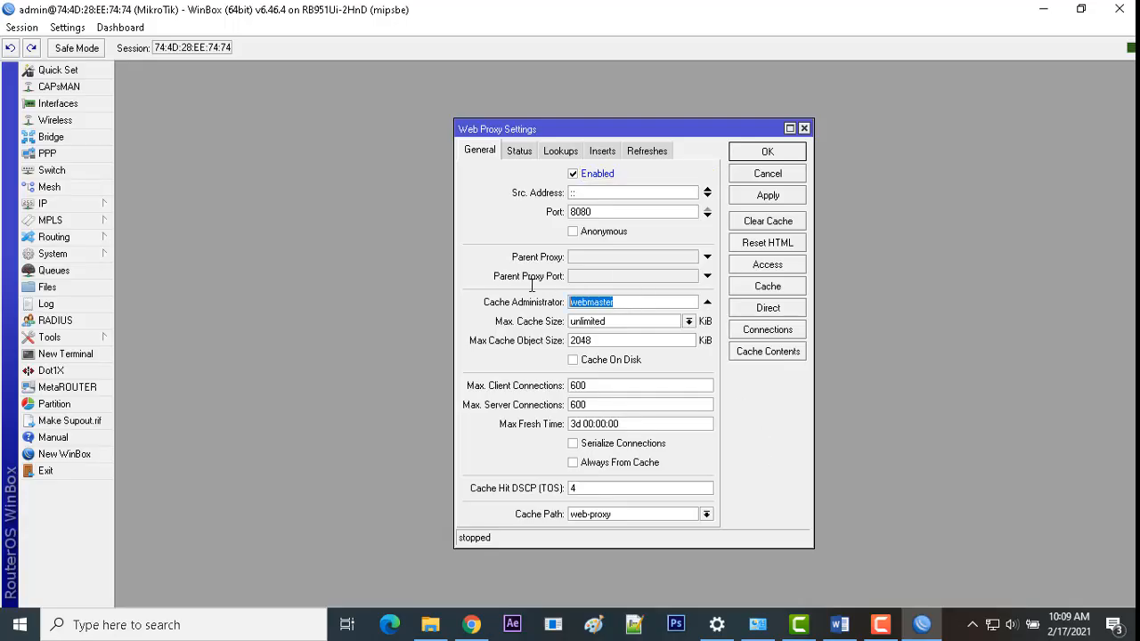
key(ctrl+v)
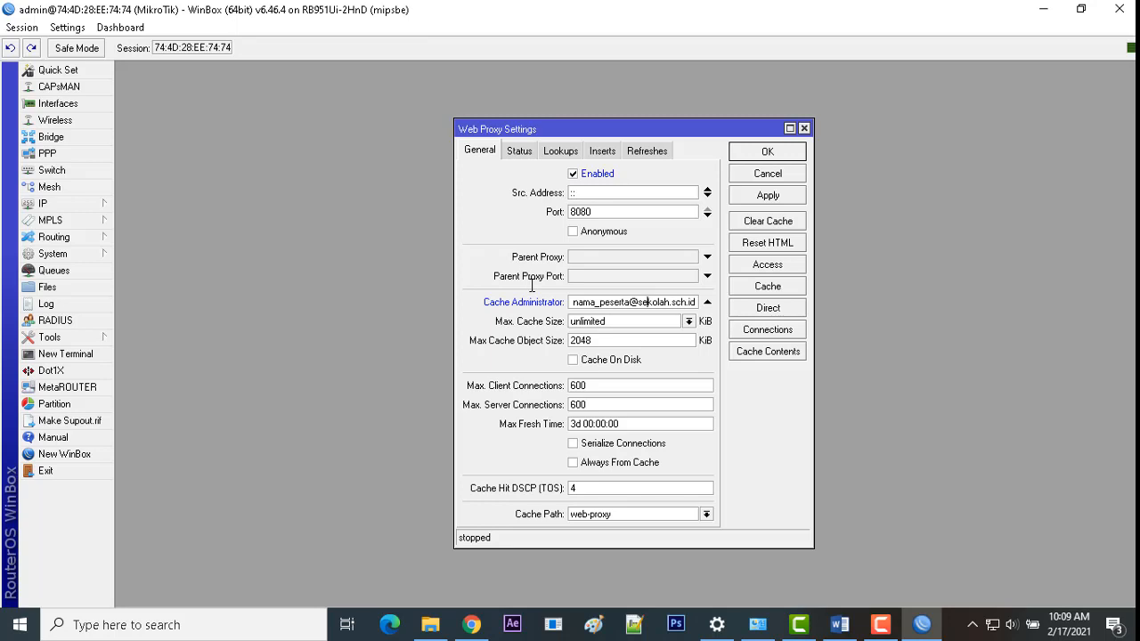
key(BackSpace)
key(BackSpace)
key(BackSpace)
key(BackSpace)
key(BackSpace)
key(BackSpace)
key(BackSpace)
key(BackSpace)
key(BackSpace)
key(BackSpace)
key(BackSpace)
key(BackSpace)
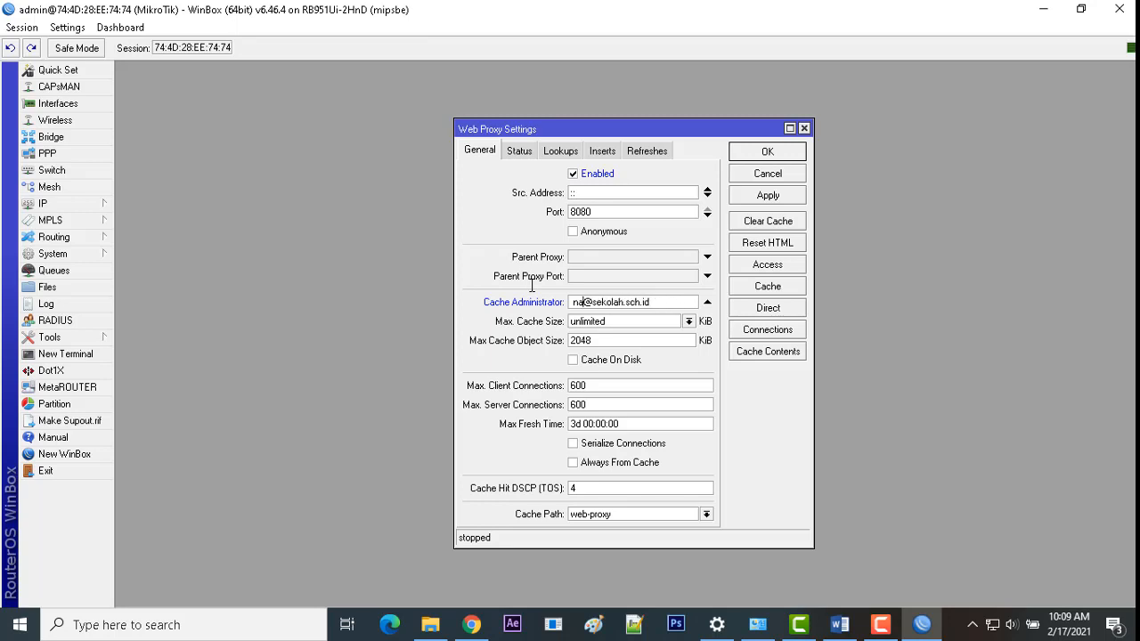
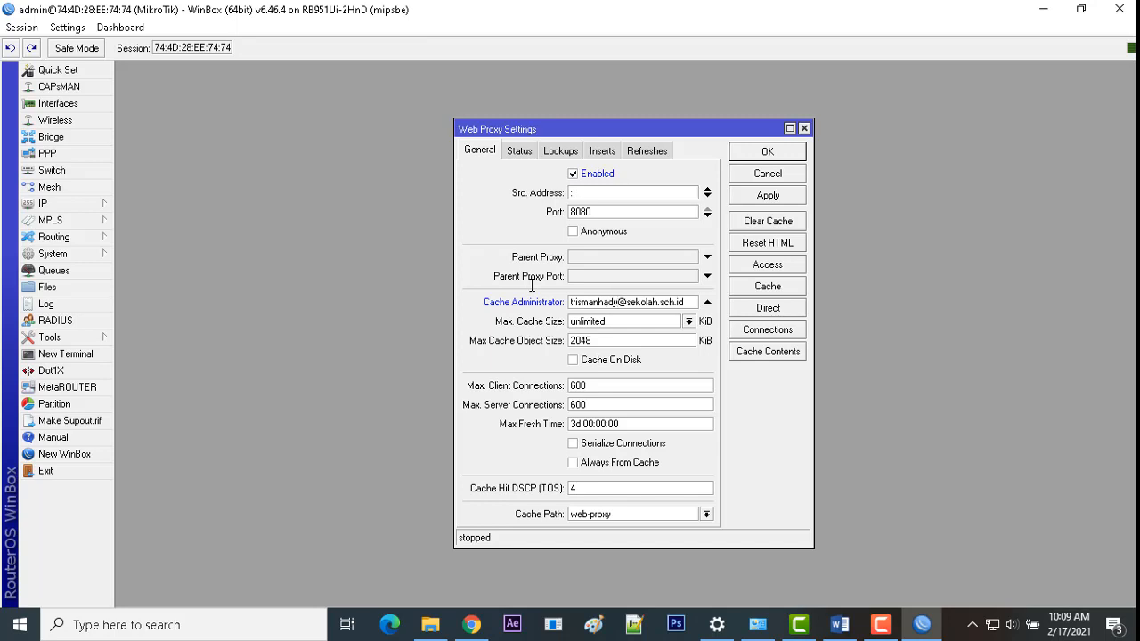
click(577, 362)
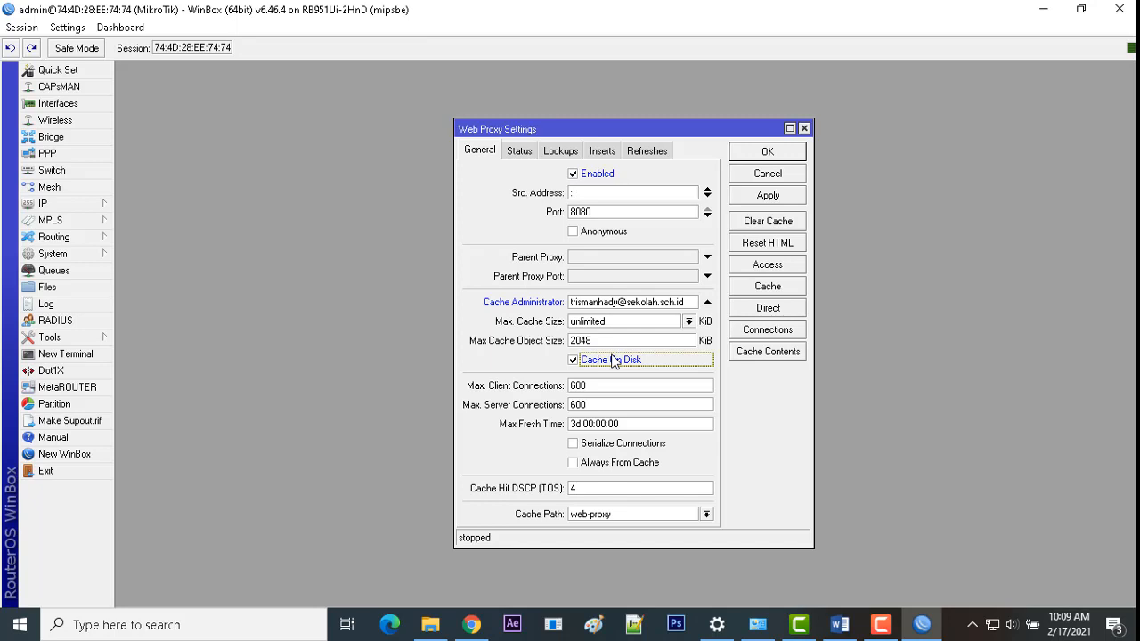
click(759, 198)
click(771, 153)
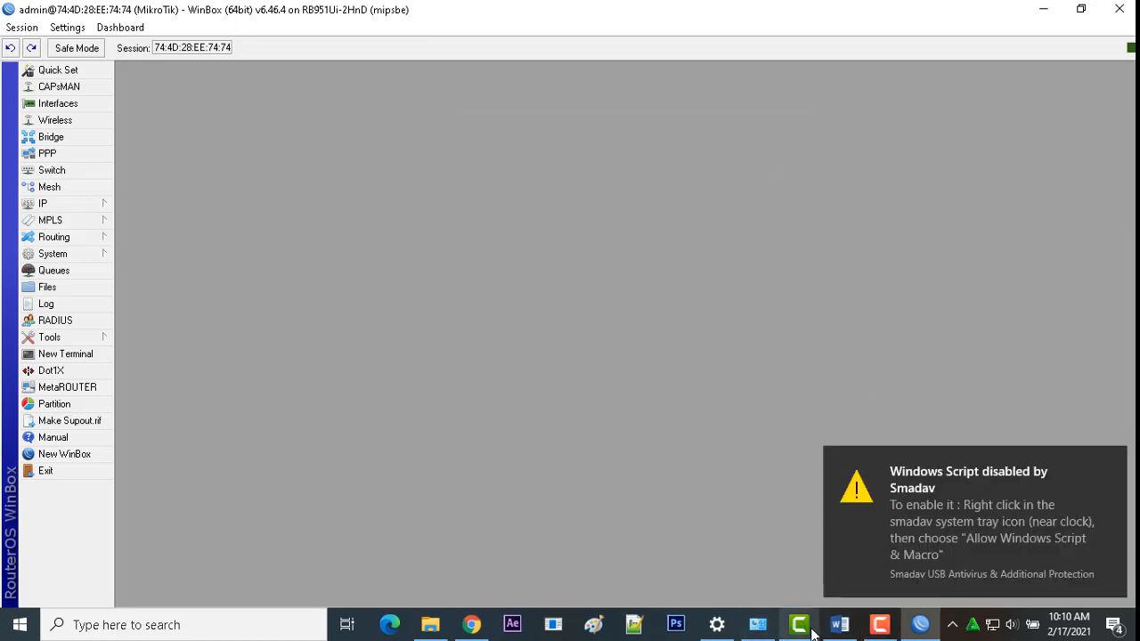
Step: Add a new NAT rule matching chain dstnat, protocol tcp, destination port 80
click(839, 625)
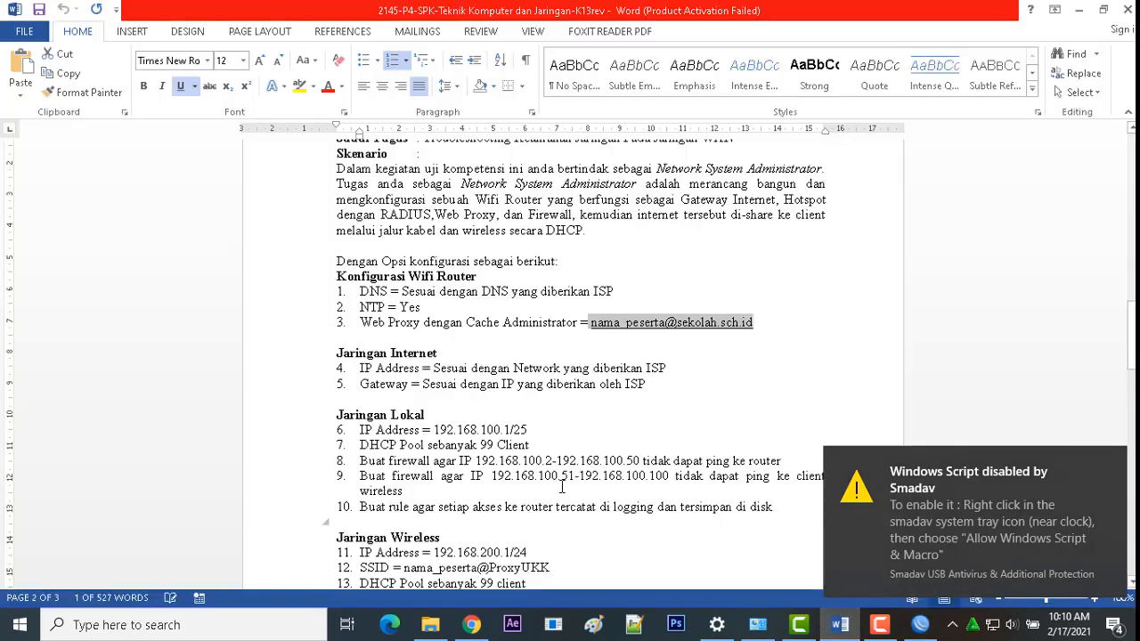
click(920, 624)
click(71, 205)
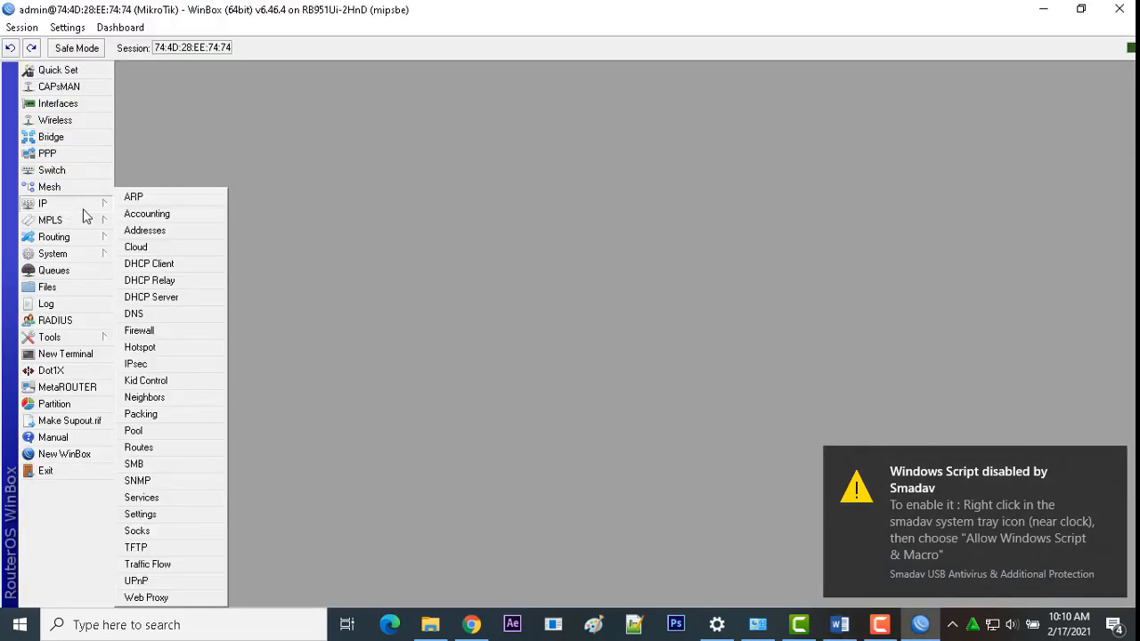
click(153, 327)
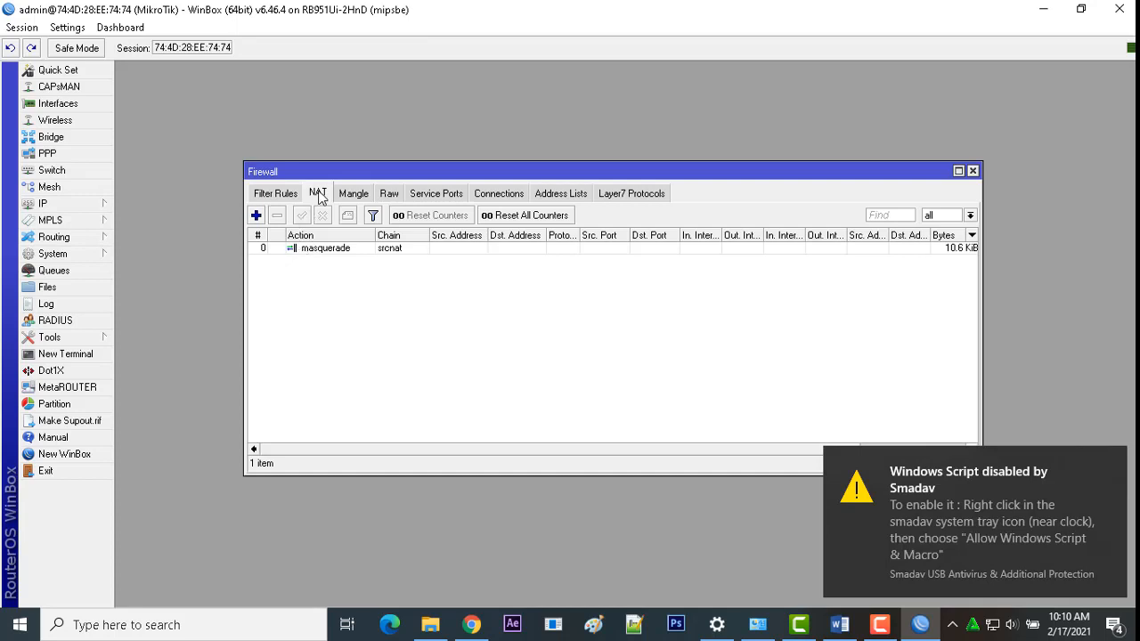
click(256, 215)
click(369, 164)
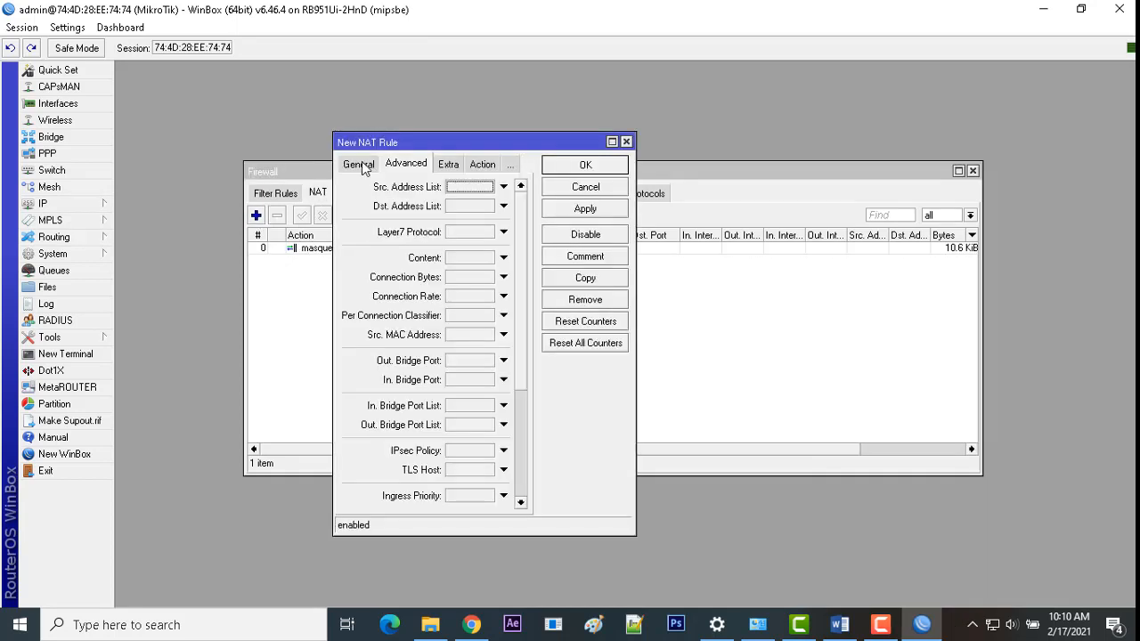
click(359, 165)
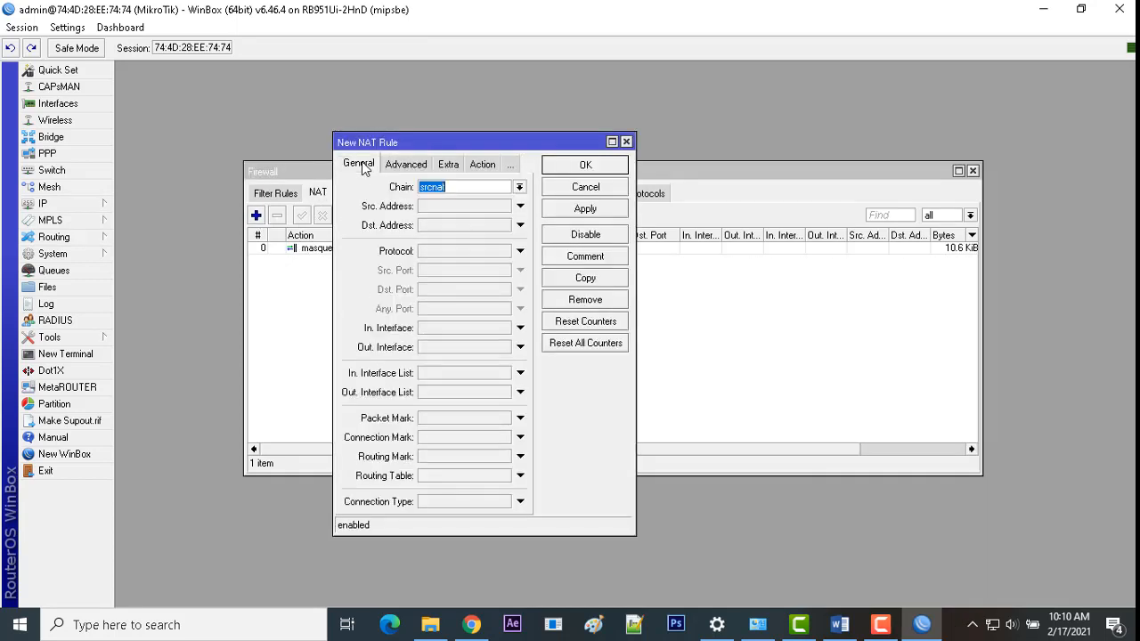
click(519, 187)
click(508, 201)
click(432, 252)
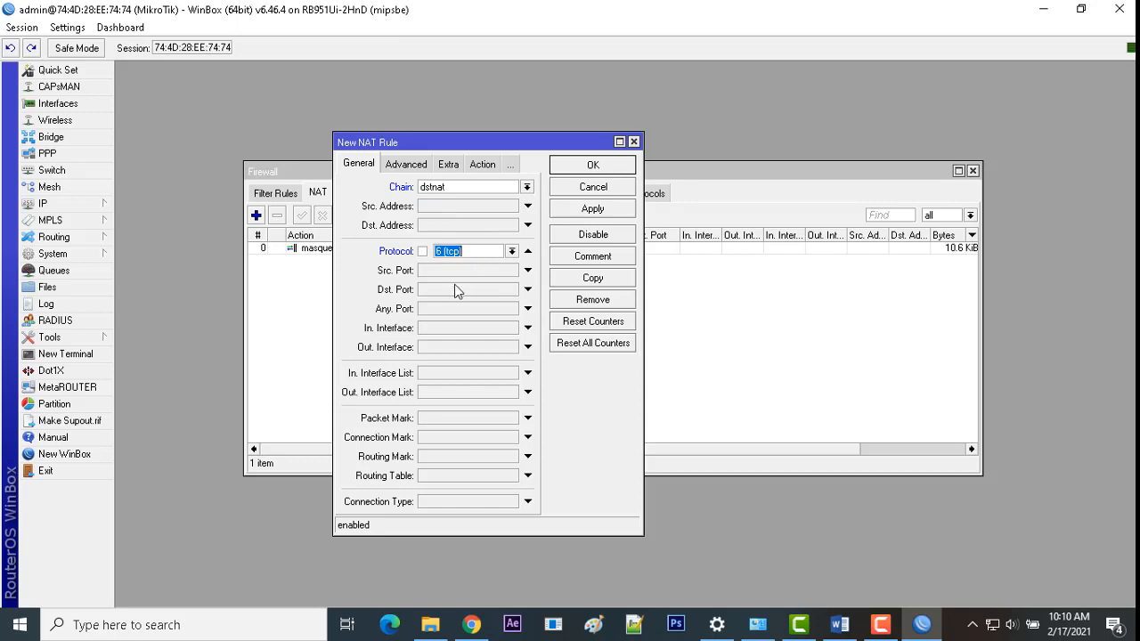
click(452, 290)
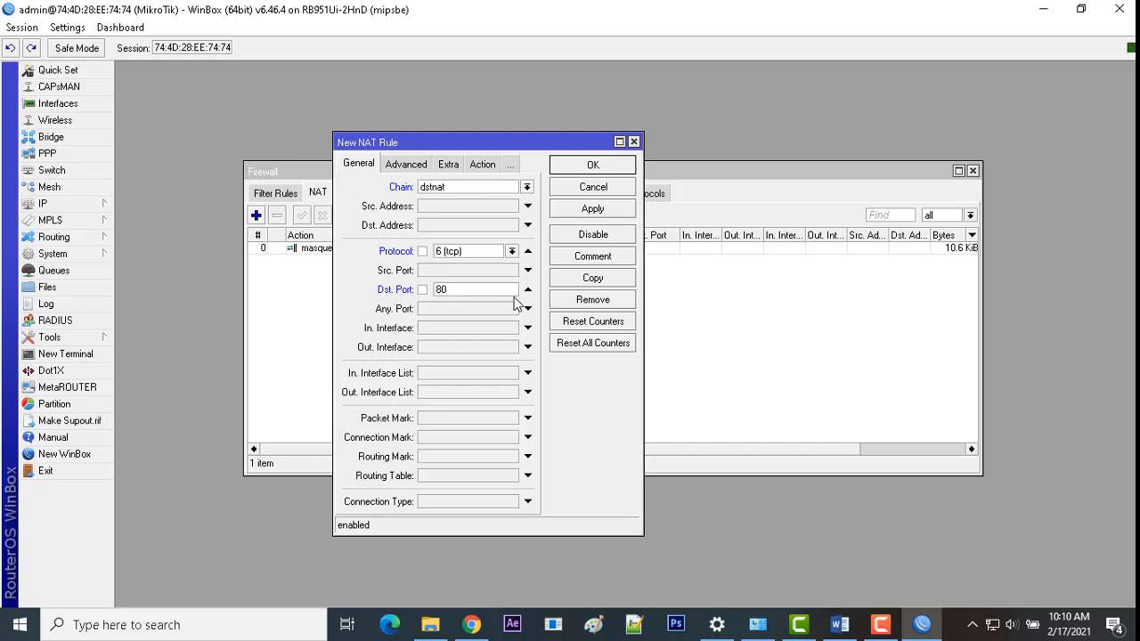
Step: Set the NAT rule's action to redirect with To Ports 8080
click(481, 164)
click(467, 187)
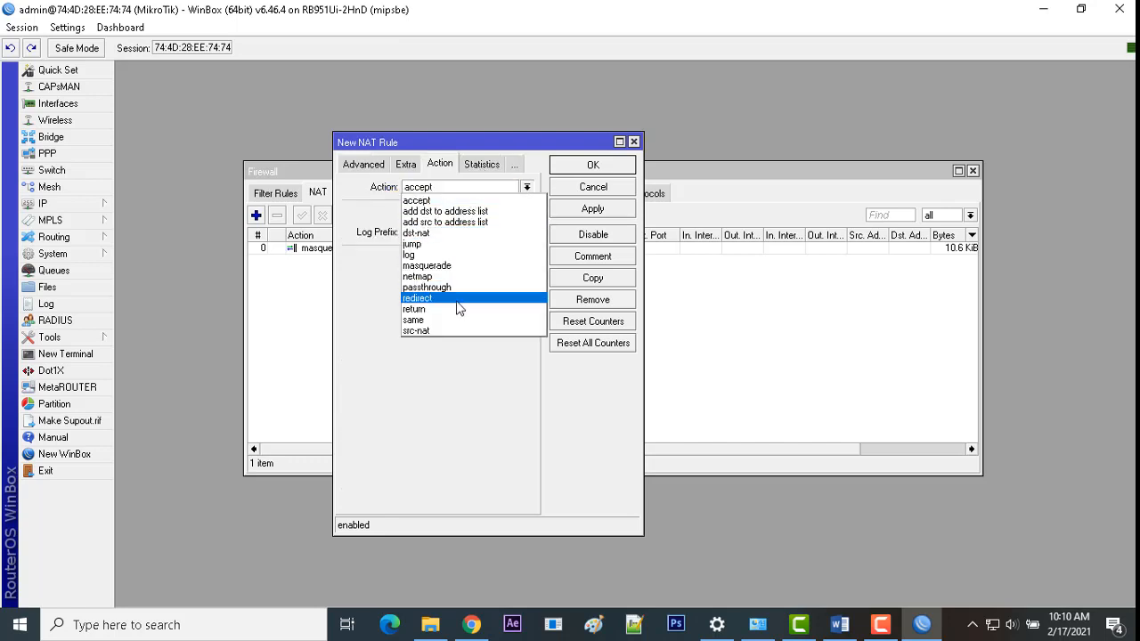
click(458, 308)
click(459, 187)
click(436, 296)
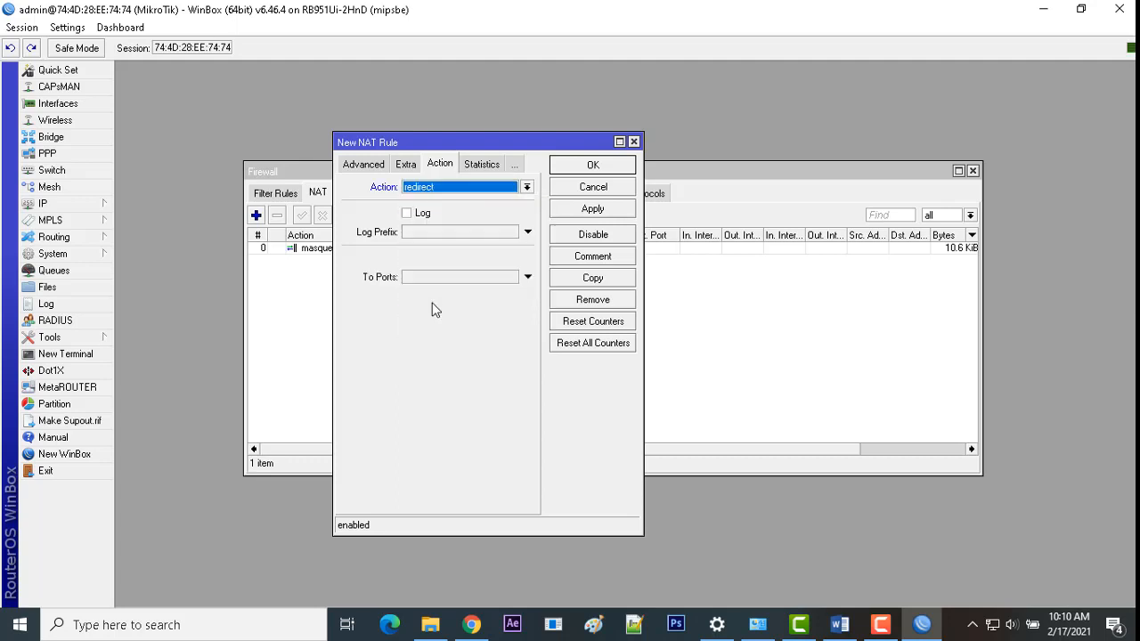
click(431, 258)
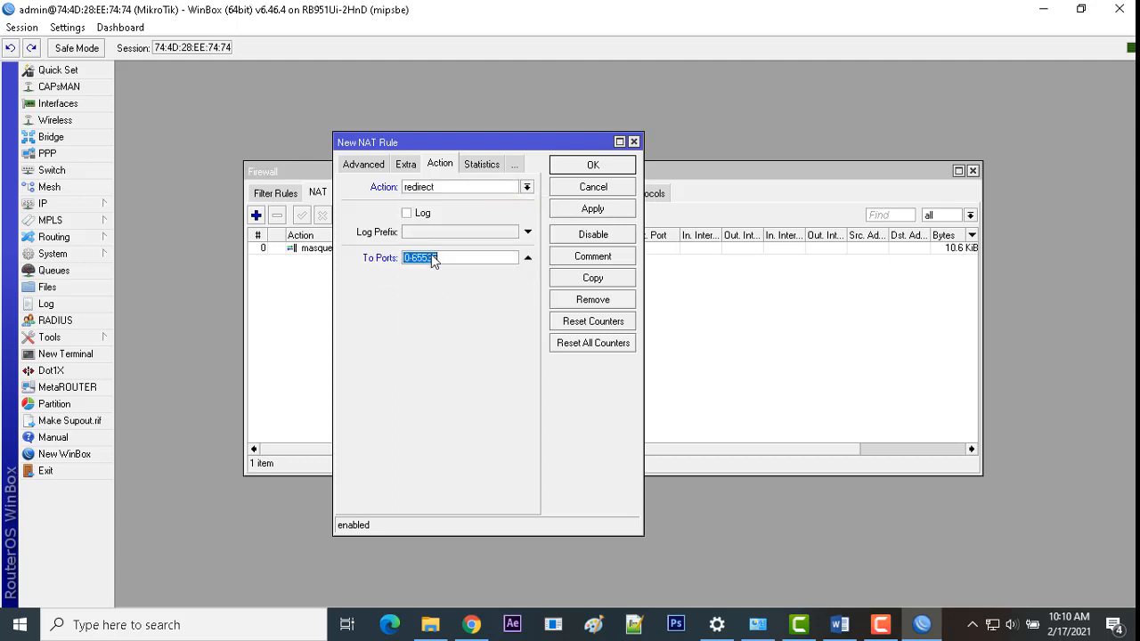
text(8080)
Step: Verify the tcp port 80 match, save the redirect rule, and scroll the Word task document
click(361, 163)
click(357, 164)
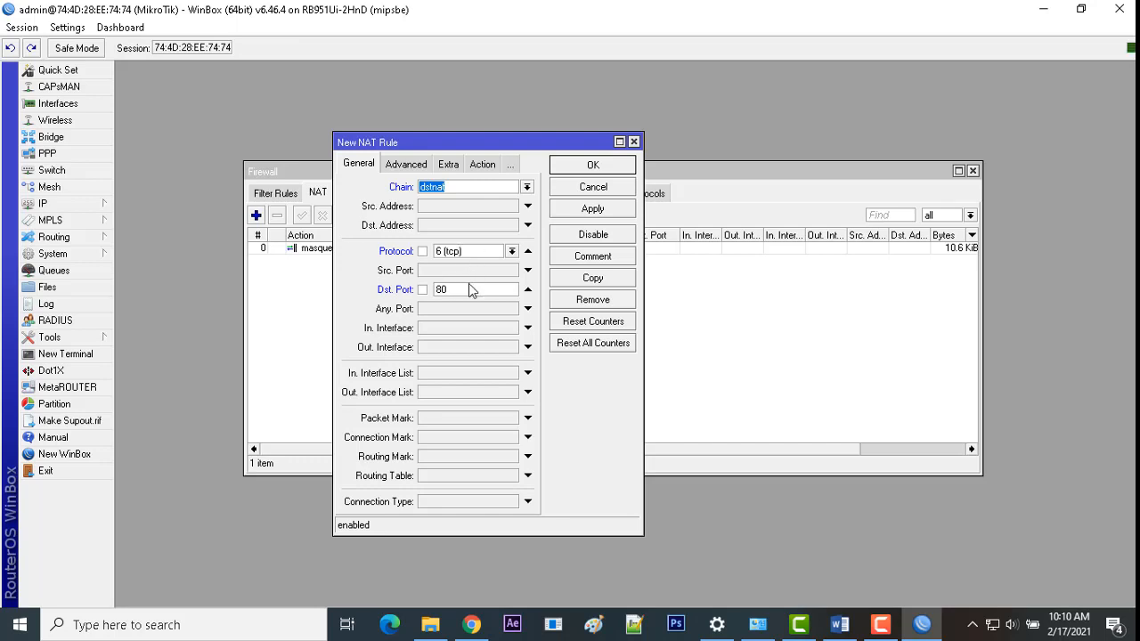
double_click(442, 290)
click(470, 167)
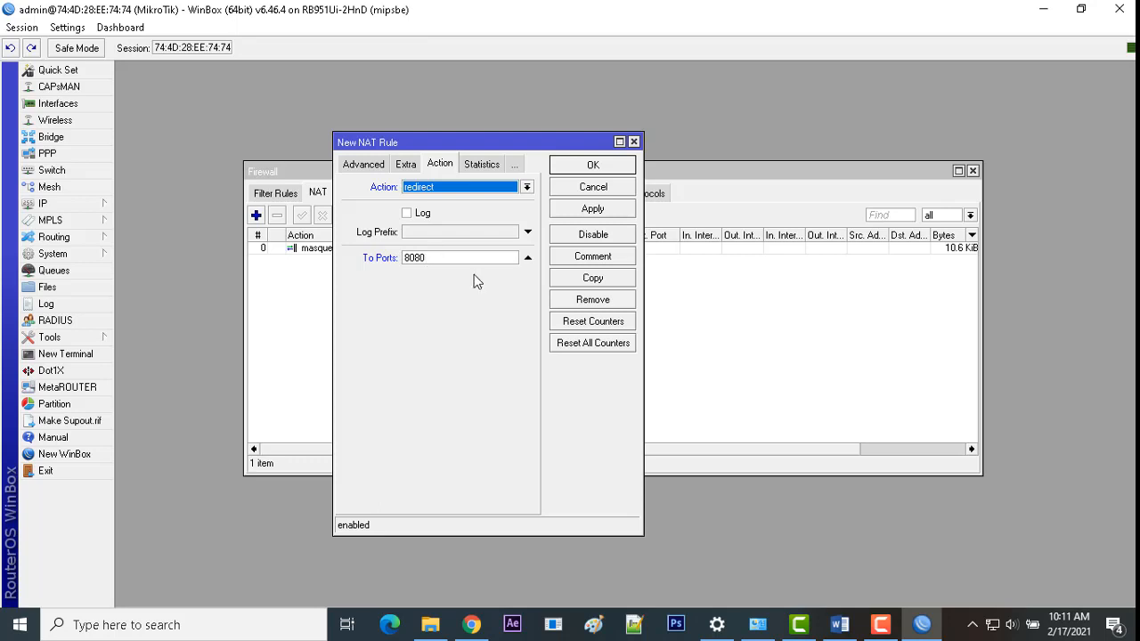
click(564, 210)
click(583, 167)
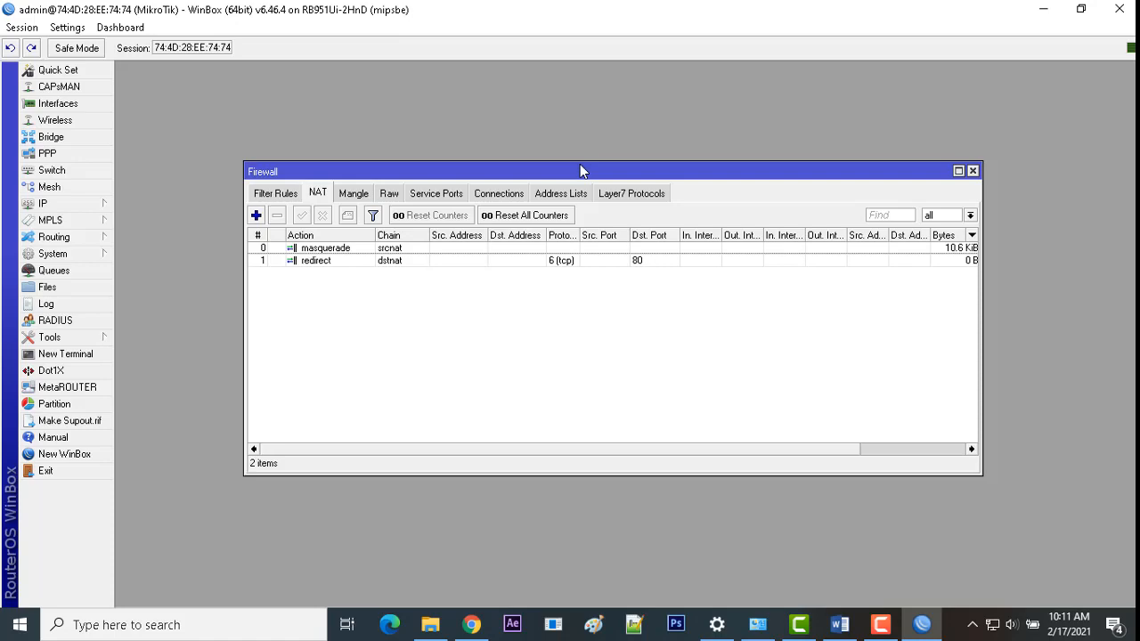
click(840, 625)
scroll(715, 430, down, 2)
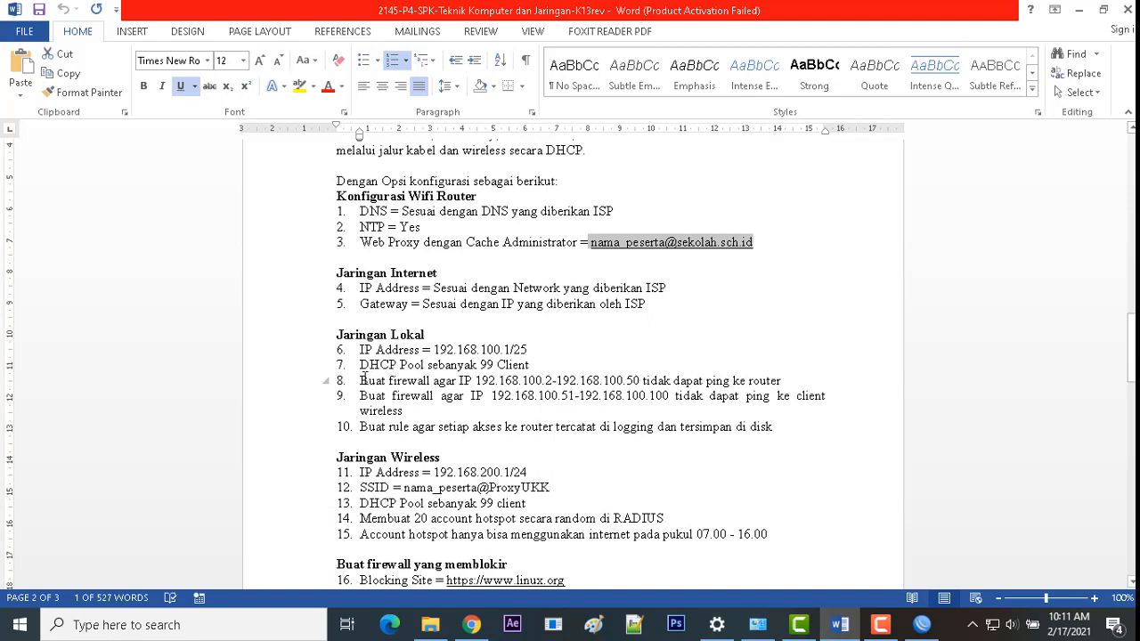
Step: Read task items 8–10 in the Word document, then return to WinBox's Firewall window
drag(363, 378, 792, 424)
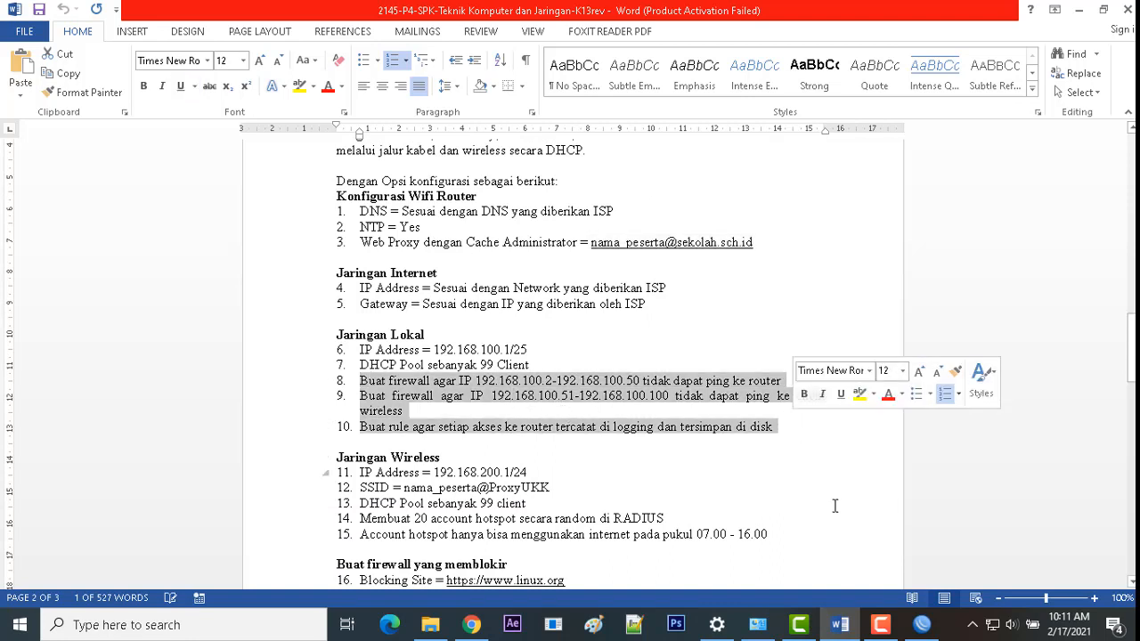
click(785, 436)
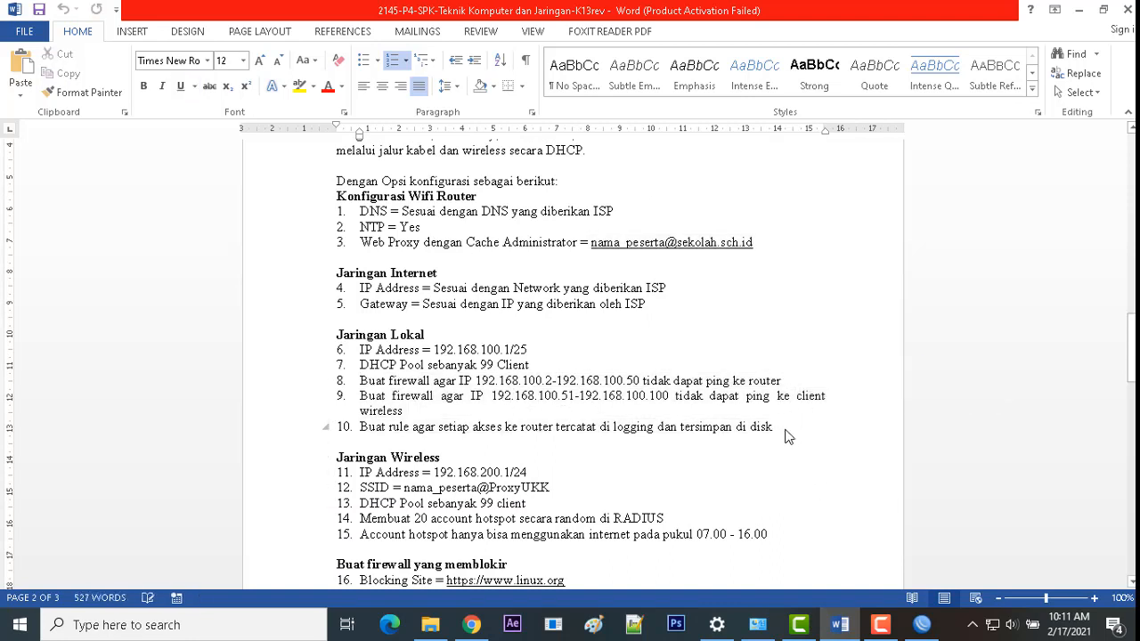
click(922, 625)
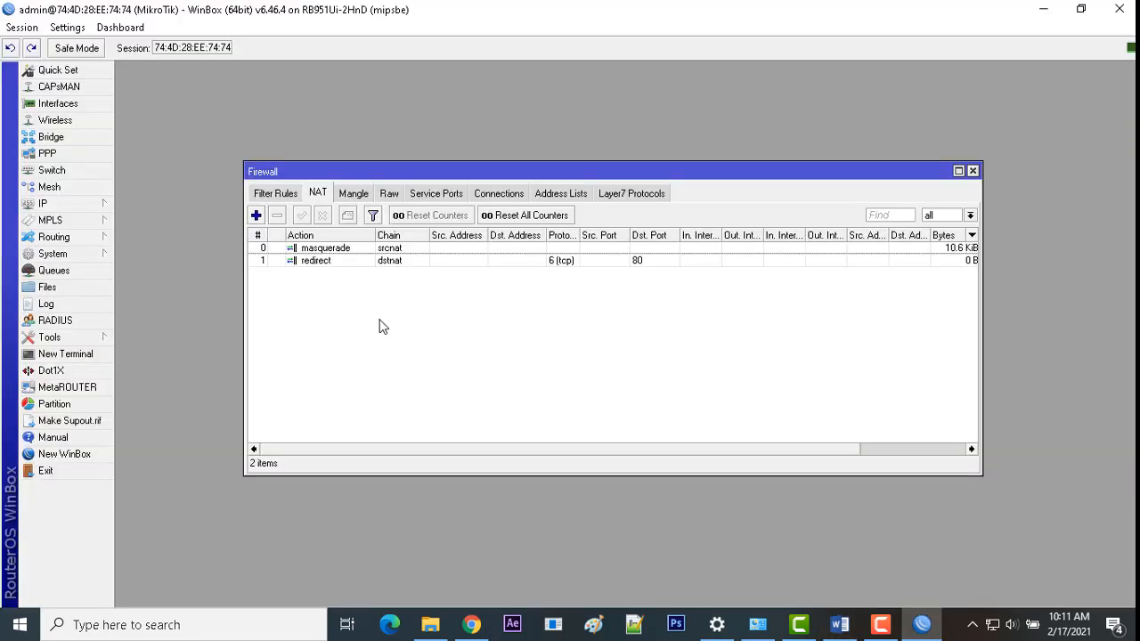
Step: Open a widened New Firewall Rule dialog from Filter Rules and check item 8's address range in Word
click(283, 197)
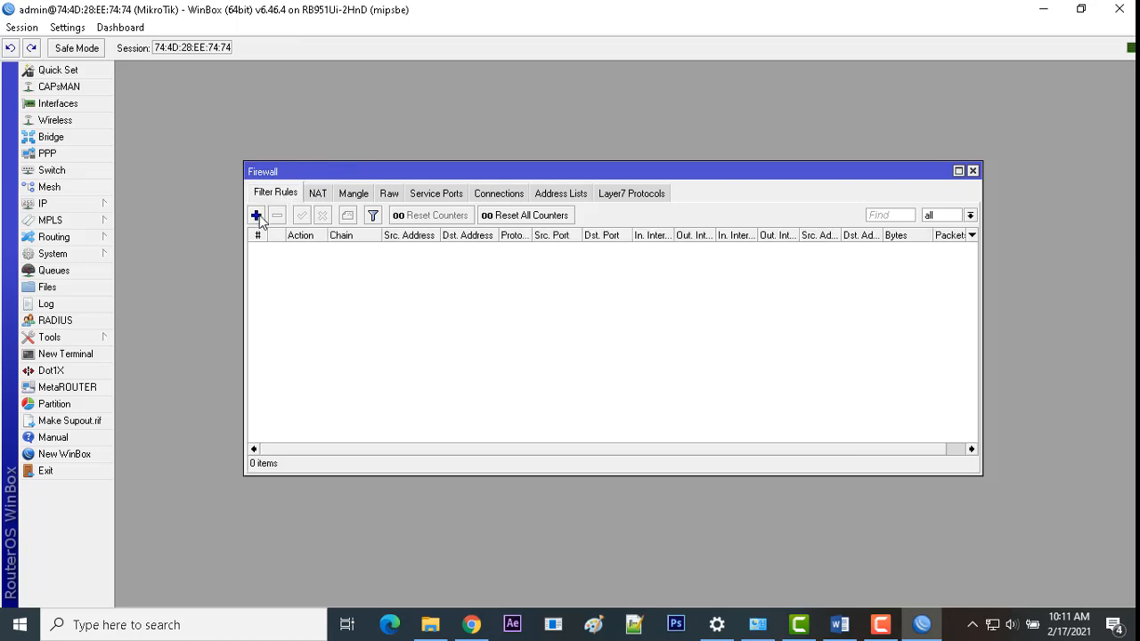
click(257, 215)
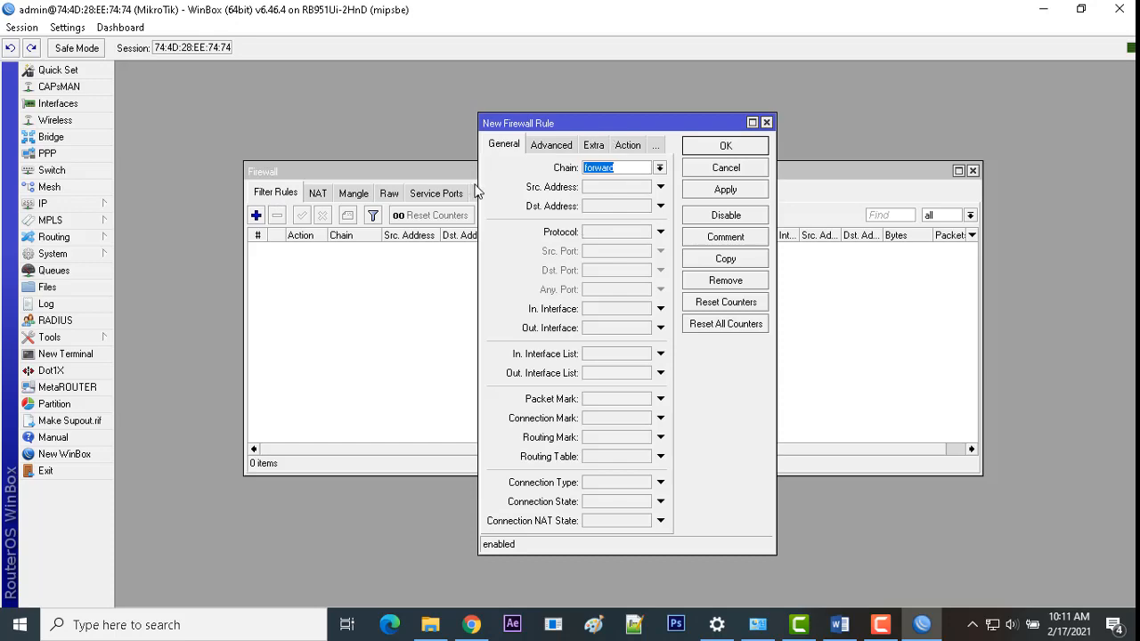
drag(478, 176, 247, 175)
click(839, 624)
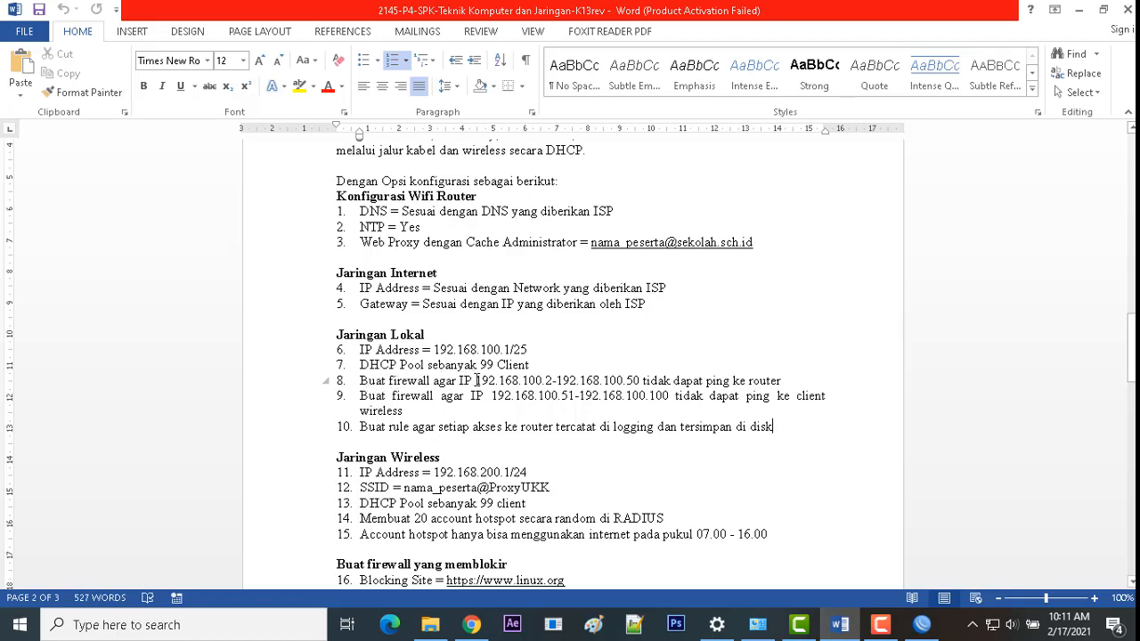
drag(520, 380, 703, 382)
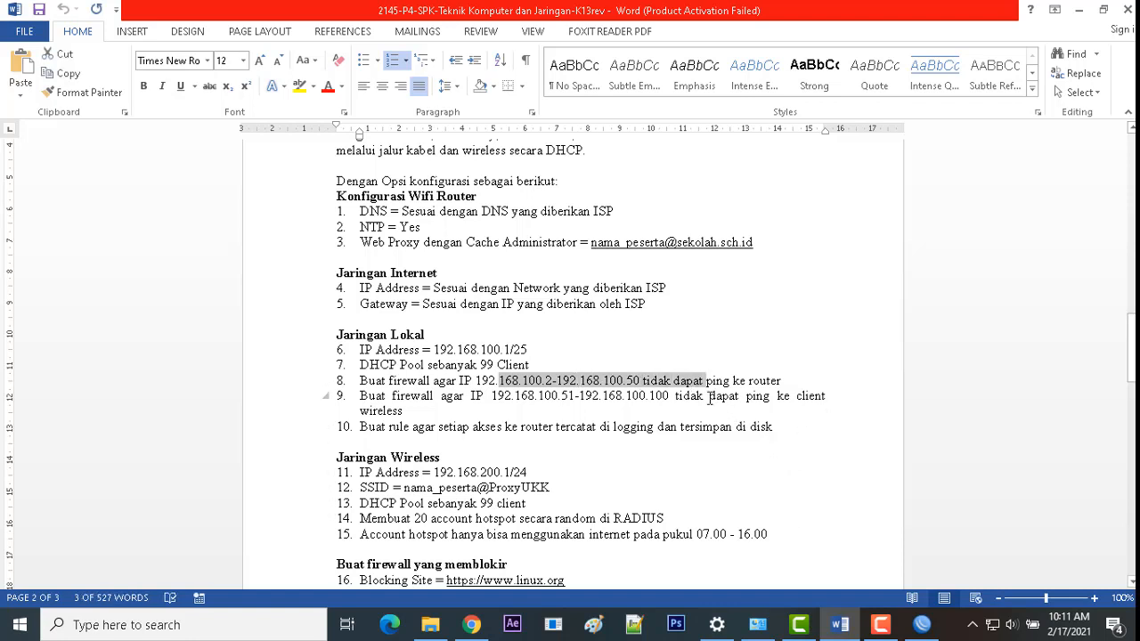
click(922, 624)
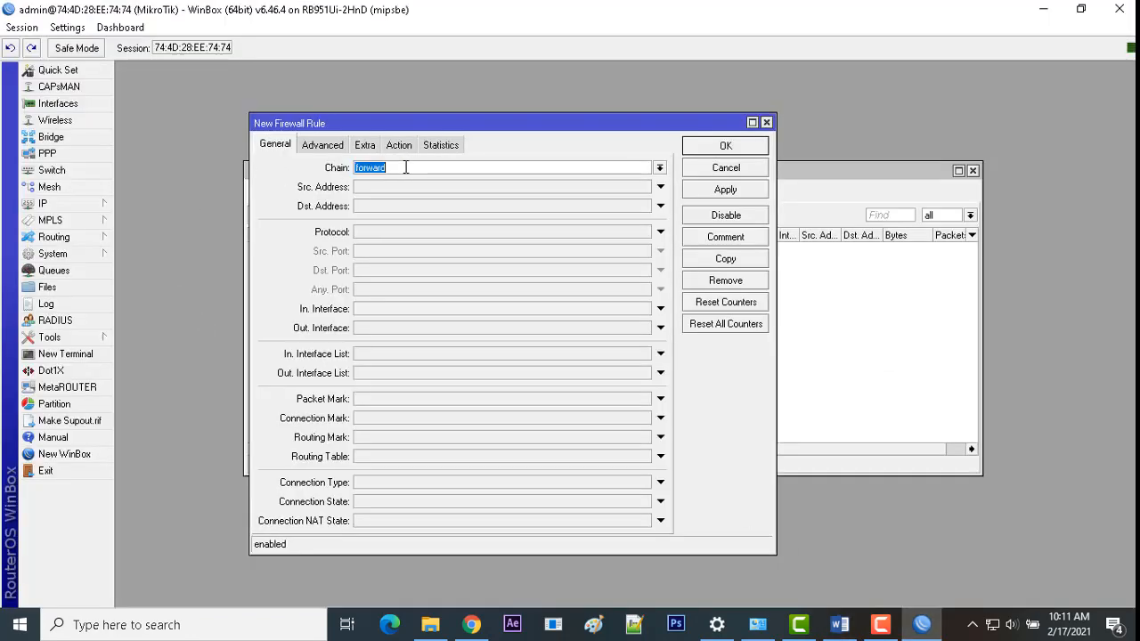
Step: Set the rule chain to input with source address 192.168.100.2-192.168.100.50
click(659, 168)
click(547, 191)
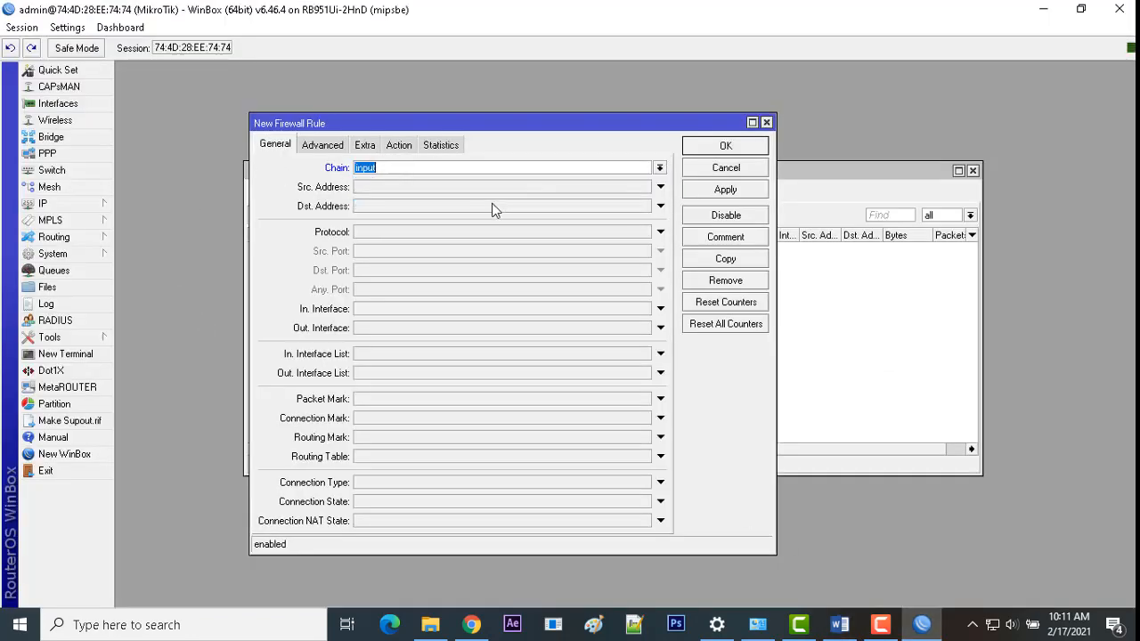
click(375, 187)
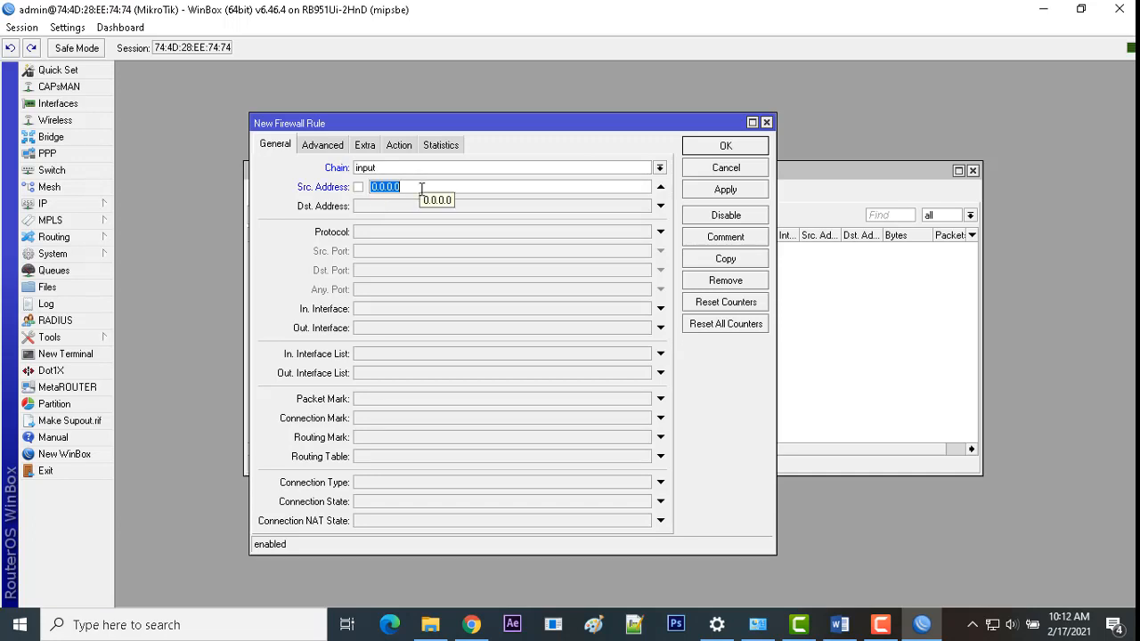
text(19)
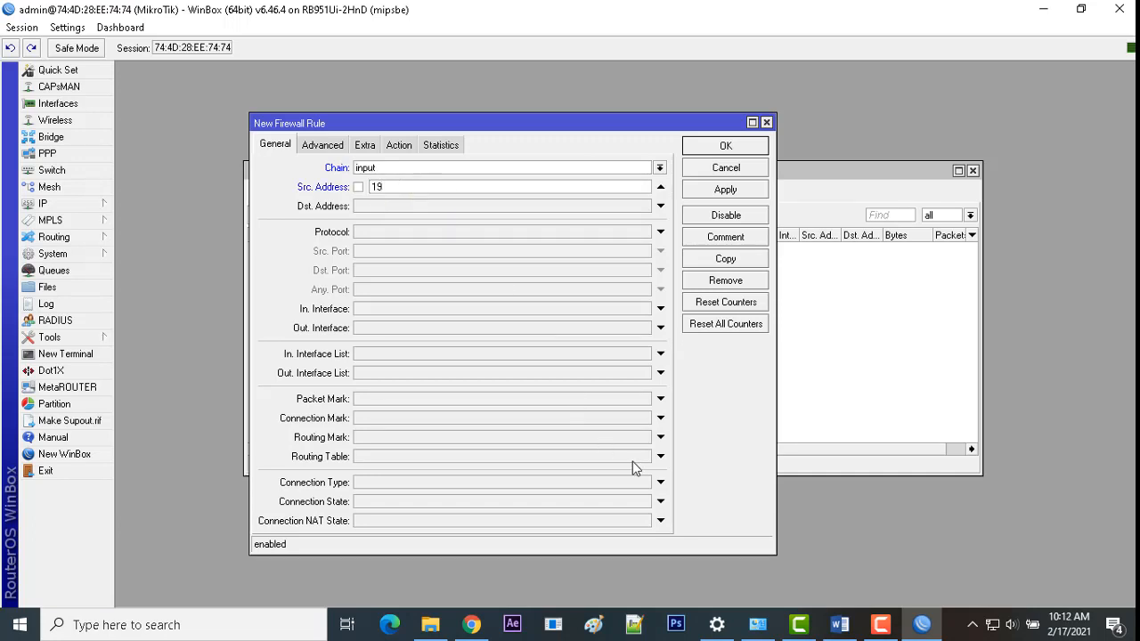
text(2.168.100.)
click(840, 624)
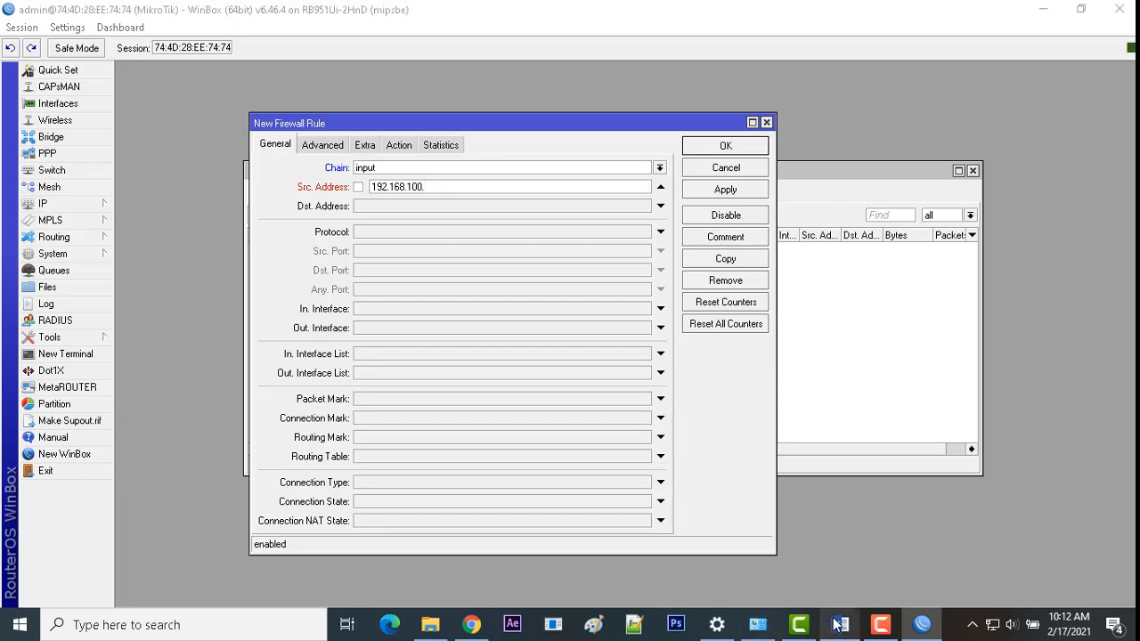
click(840, 624)
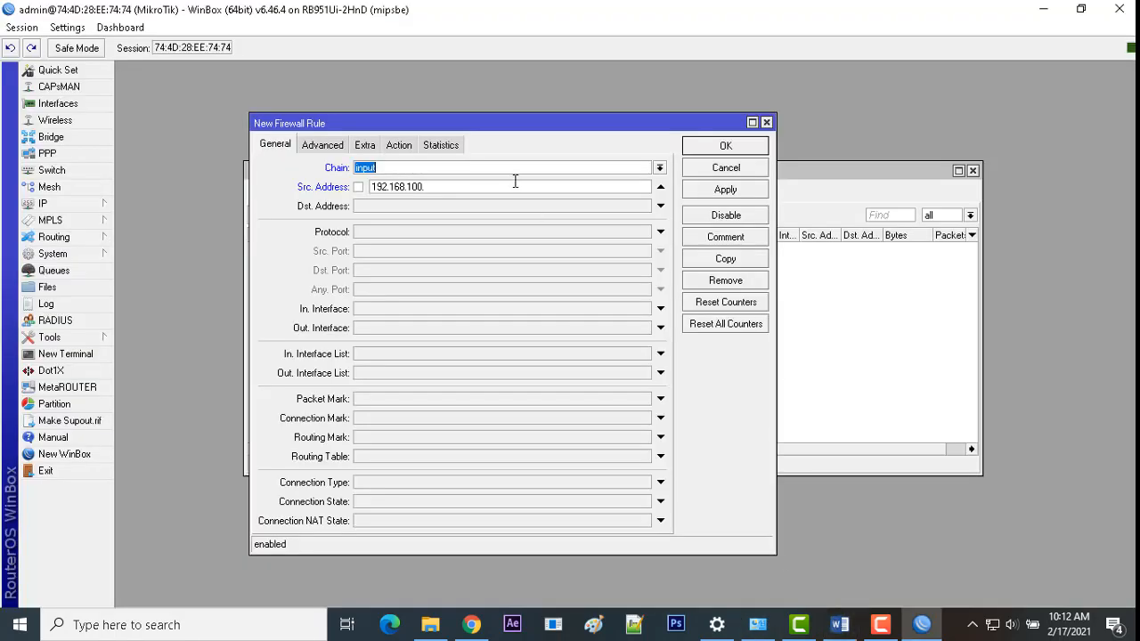
text(.2-192.168.100.50)
Step: Enter destination address 192.168.100.1 for the rule
click(388, 206)
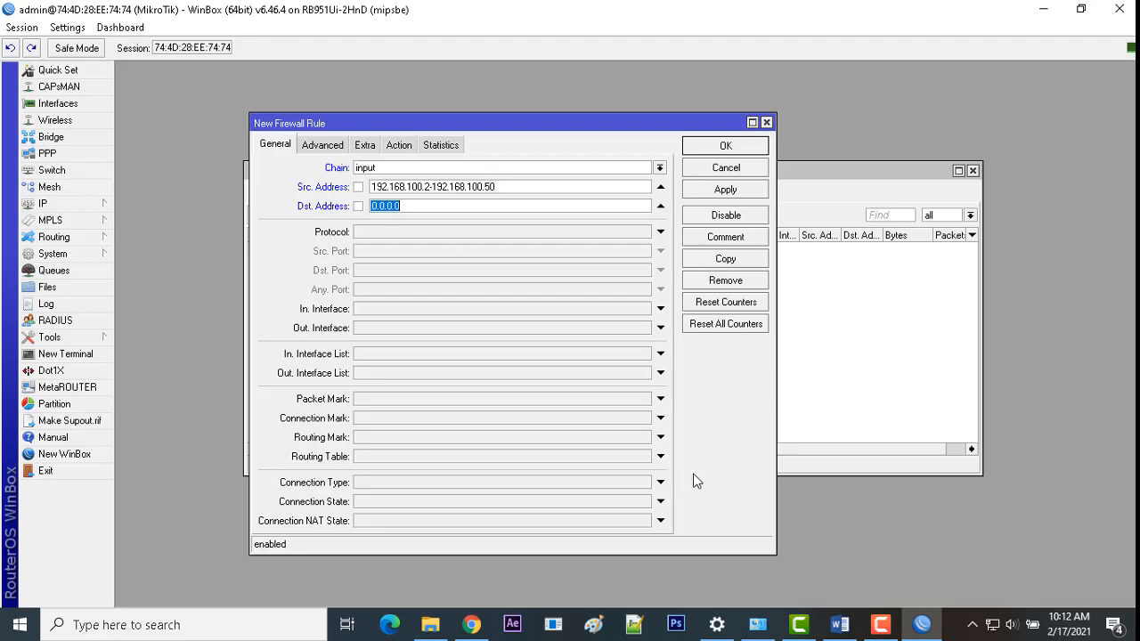
click(839, 624)
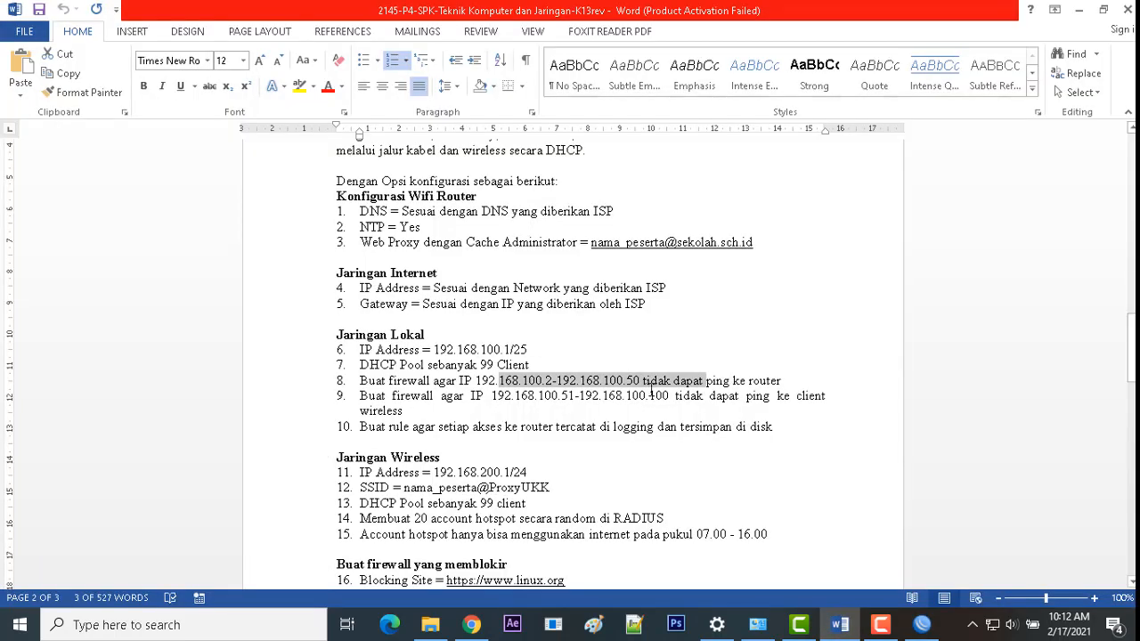
click(771, 381)
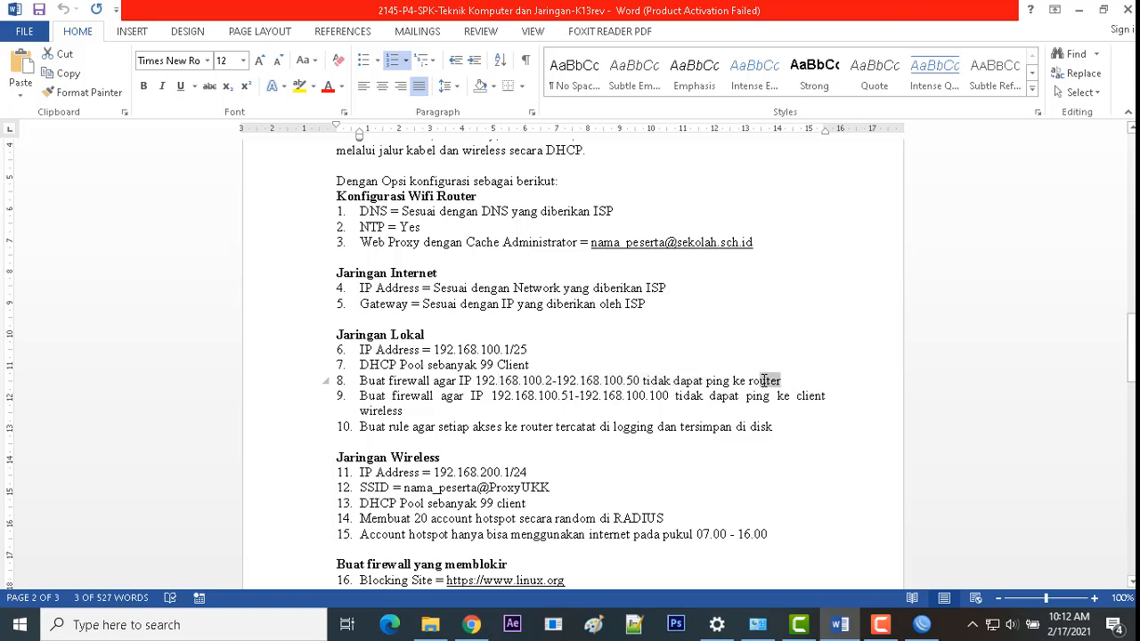
click(912, 627)
click(411, 207)
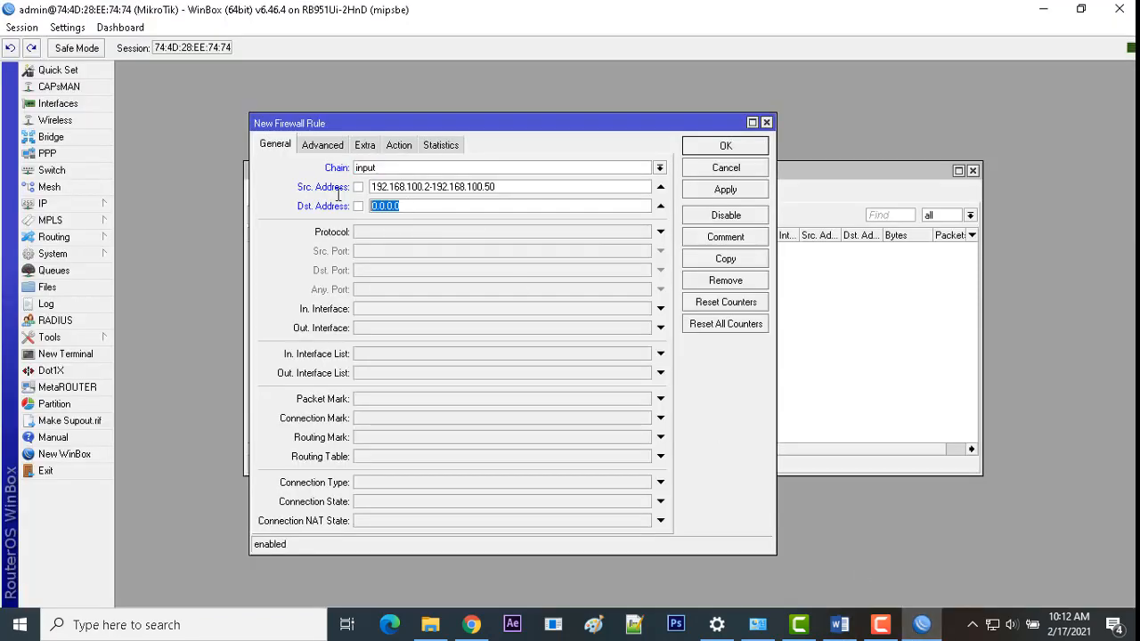
text(192)
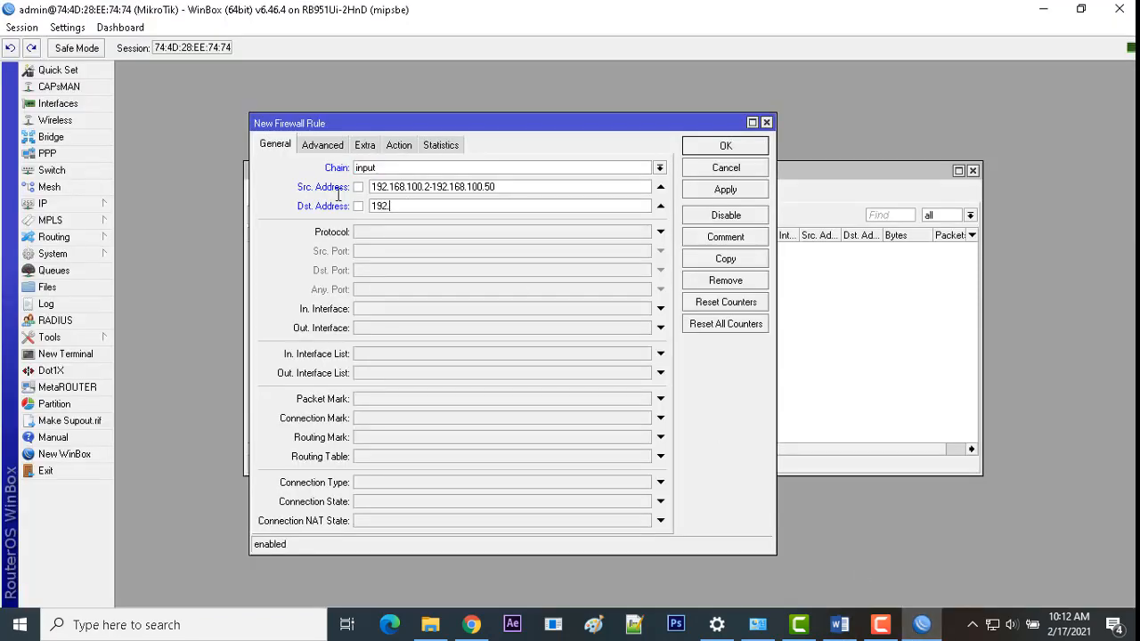
text(.168.100.1)
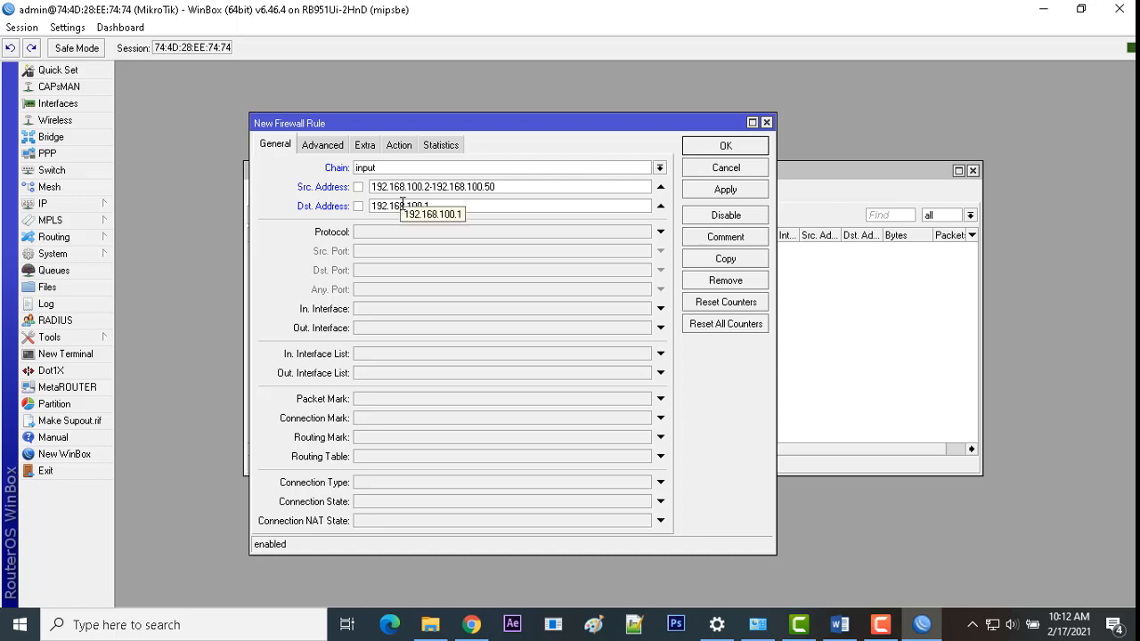
Step: Match protocol icmp, set the action to drop, and apply the rule
click(421, 232)
click(643, 233)
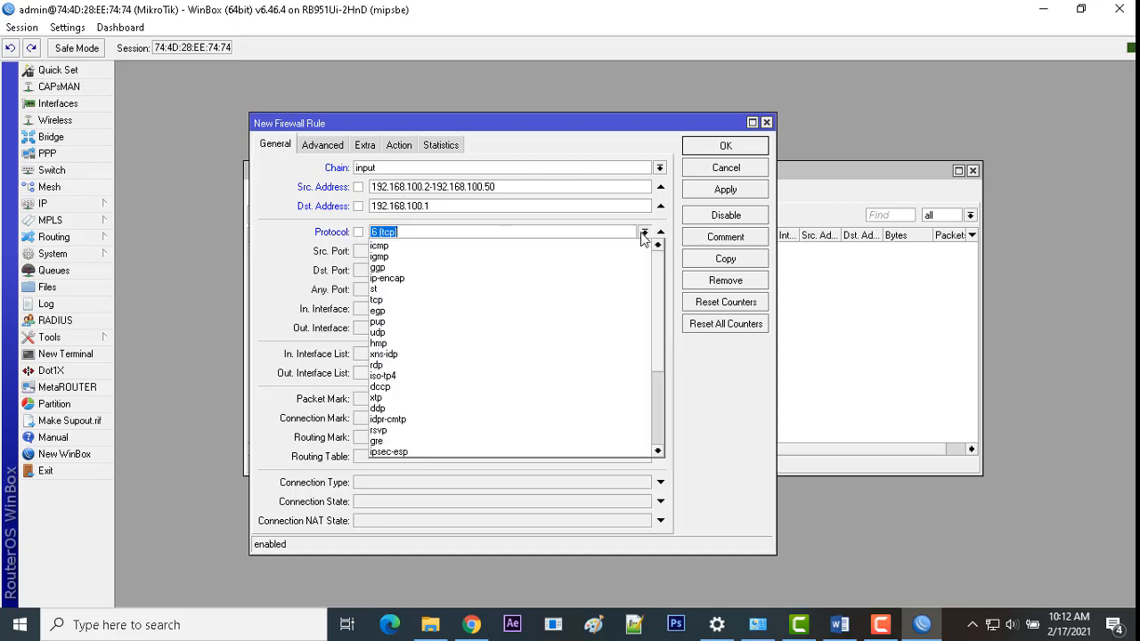
click(617, 246)
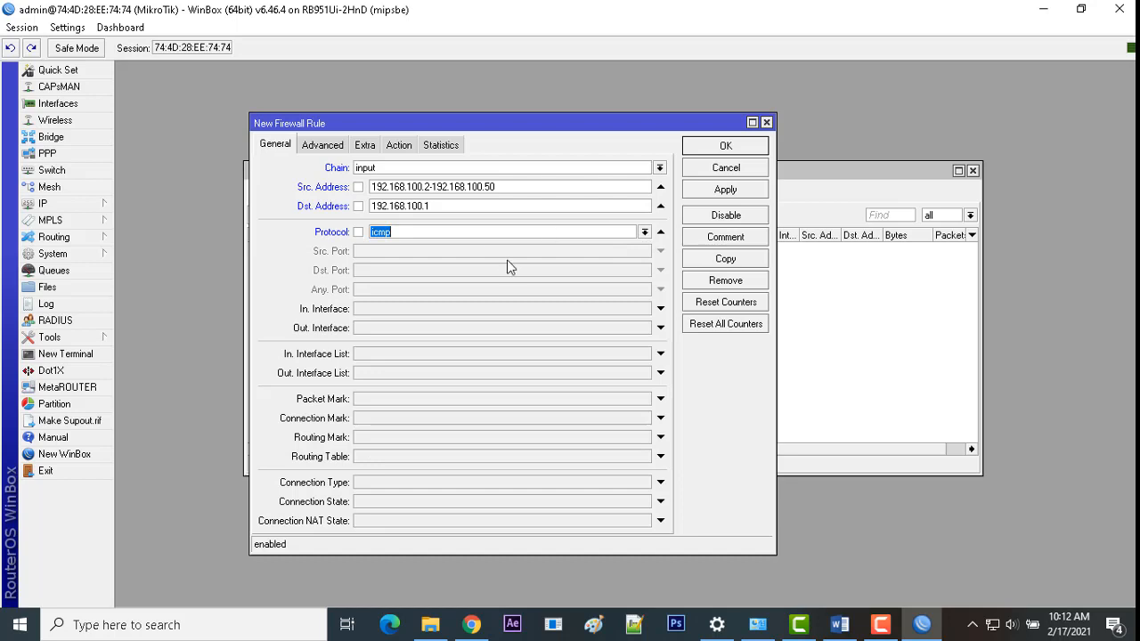
click(398, 146)
click(409, 169)
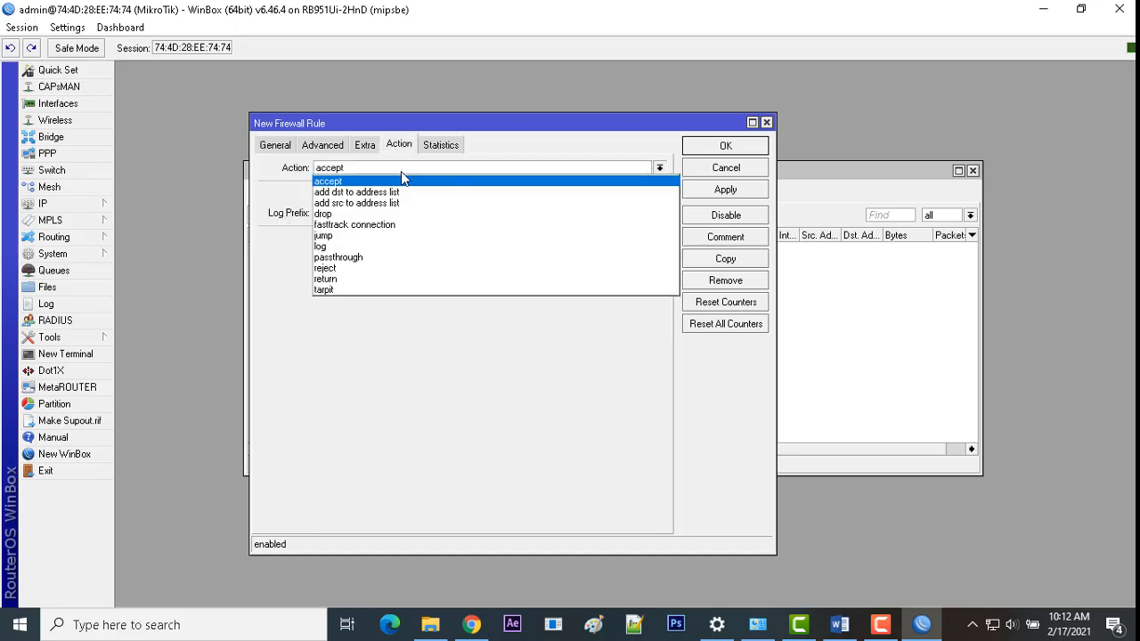
click(365, 217)
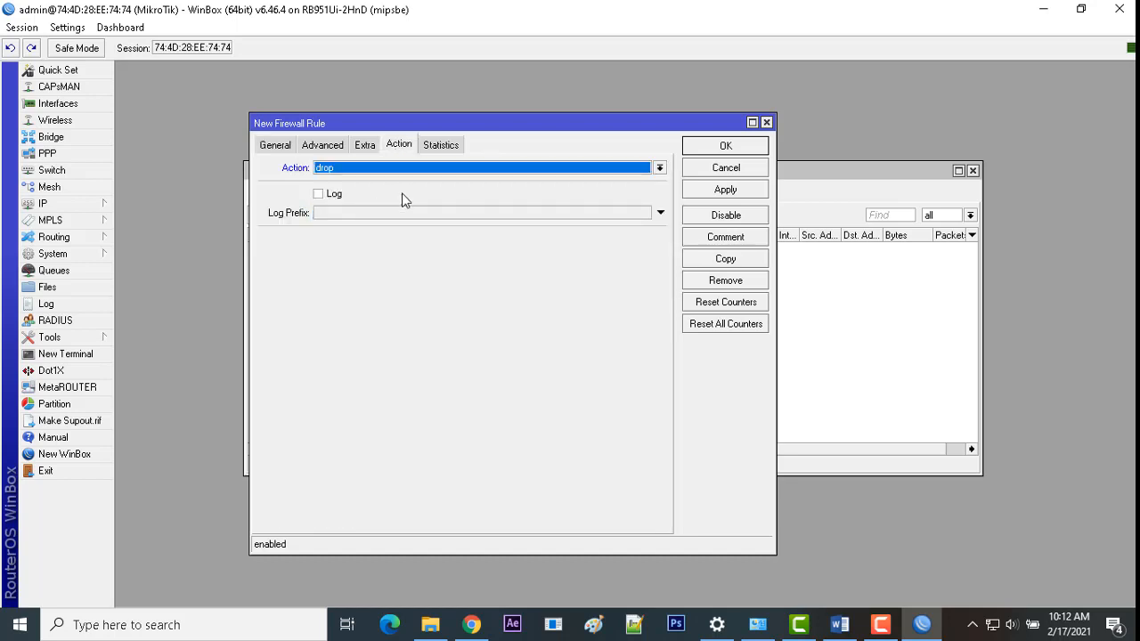
click(704, 190)
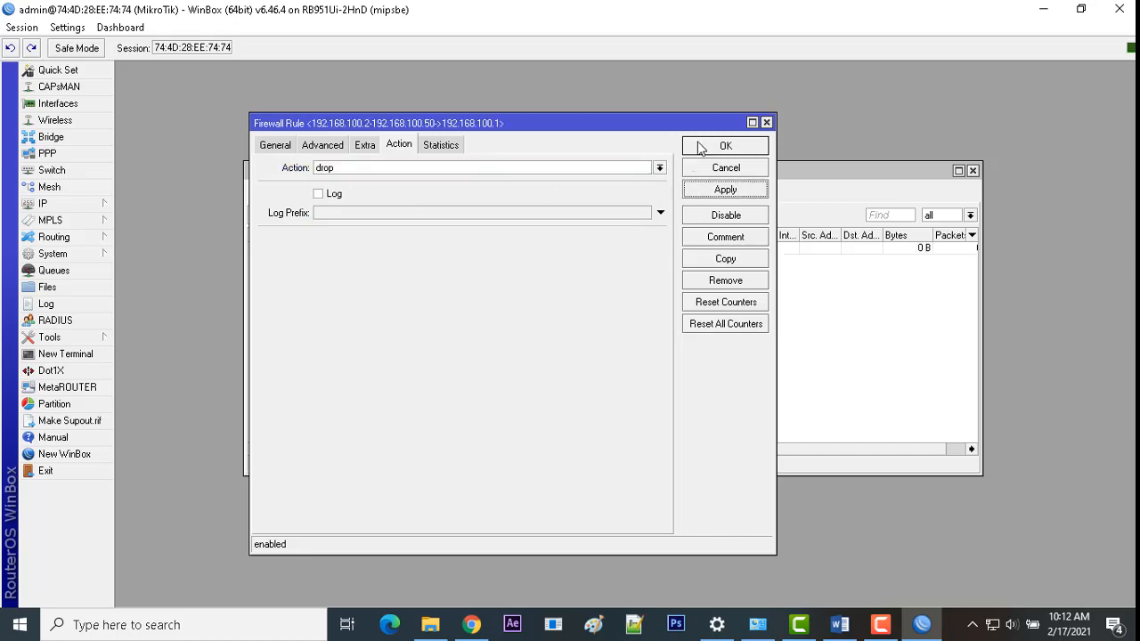
click(700, 147)
Step: Highlight the end of requirement 8 in the Word task document
click(840, 625)
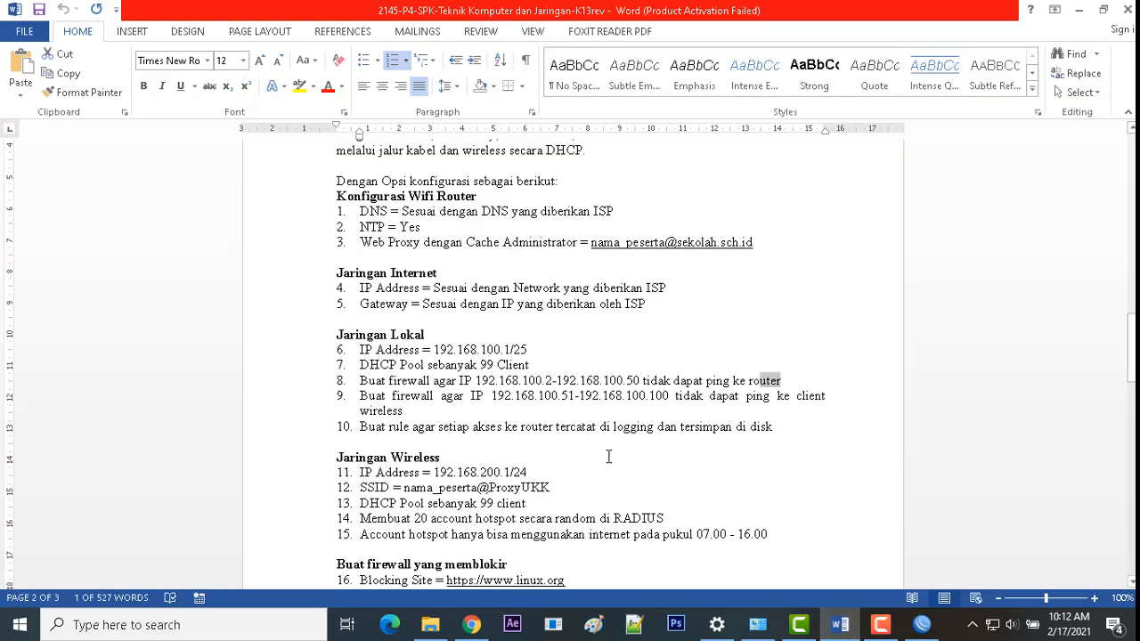
click(702, 384)
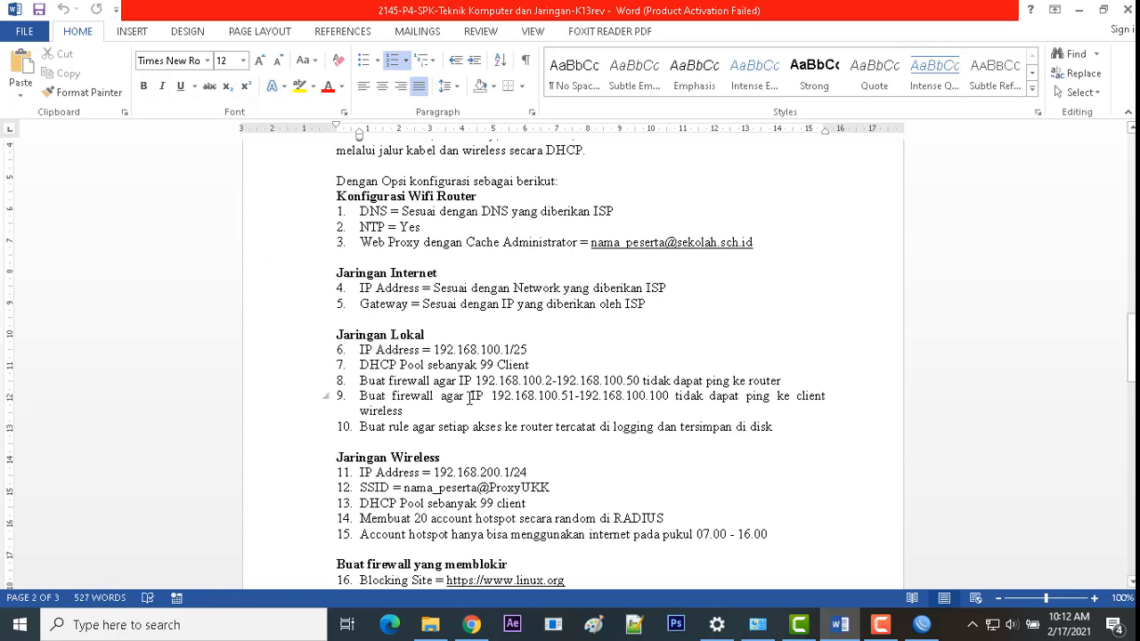
drag(784, 382, 743, 382)
click(922, 625)
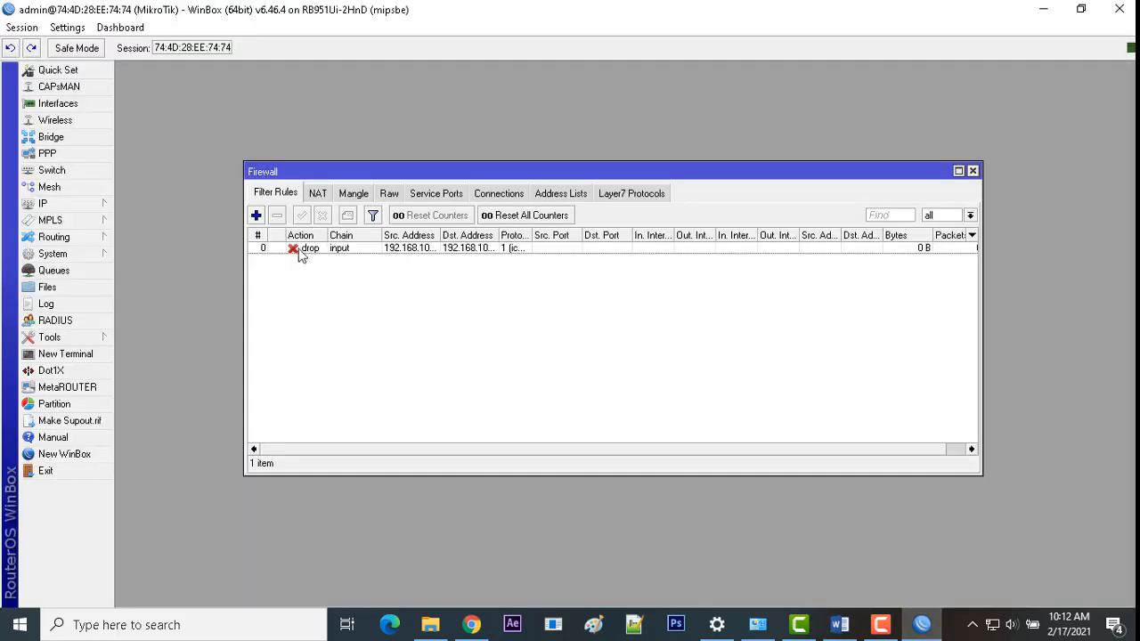
Step: Inspect the 192.168.100.1/25 LAN address in IP > Addresses, then close the Address List
click(85, 204)
click(150, 233)
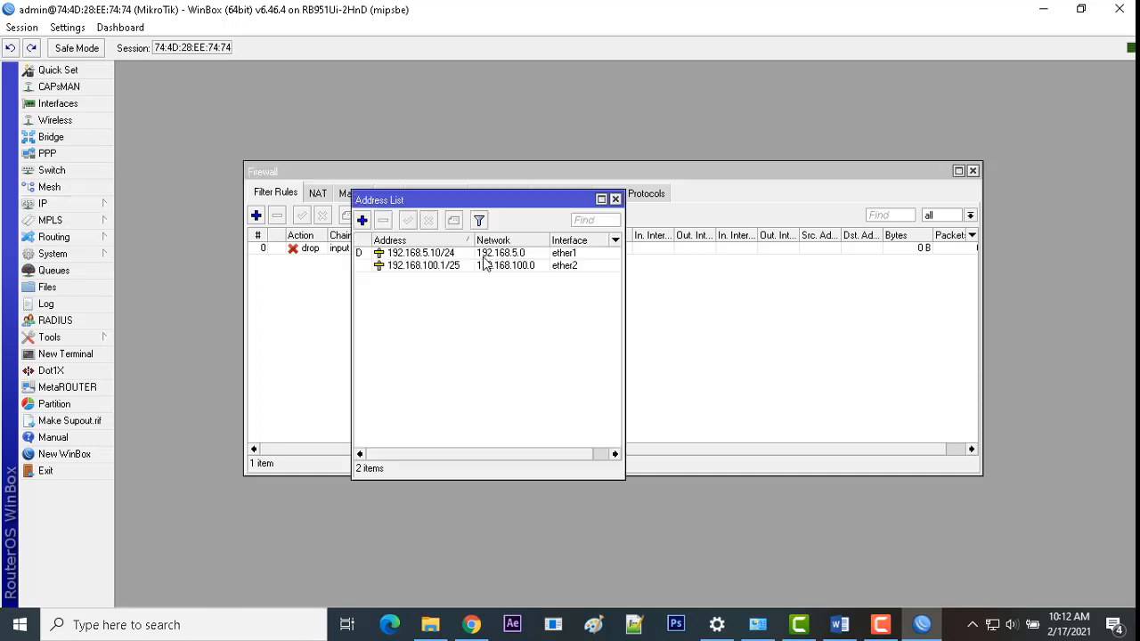
click(436, 256)
click(450, 269)
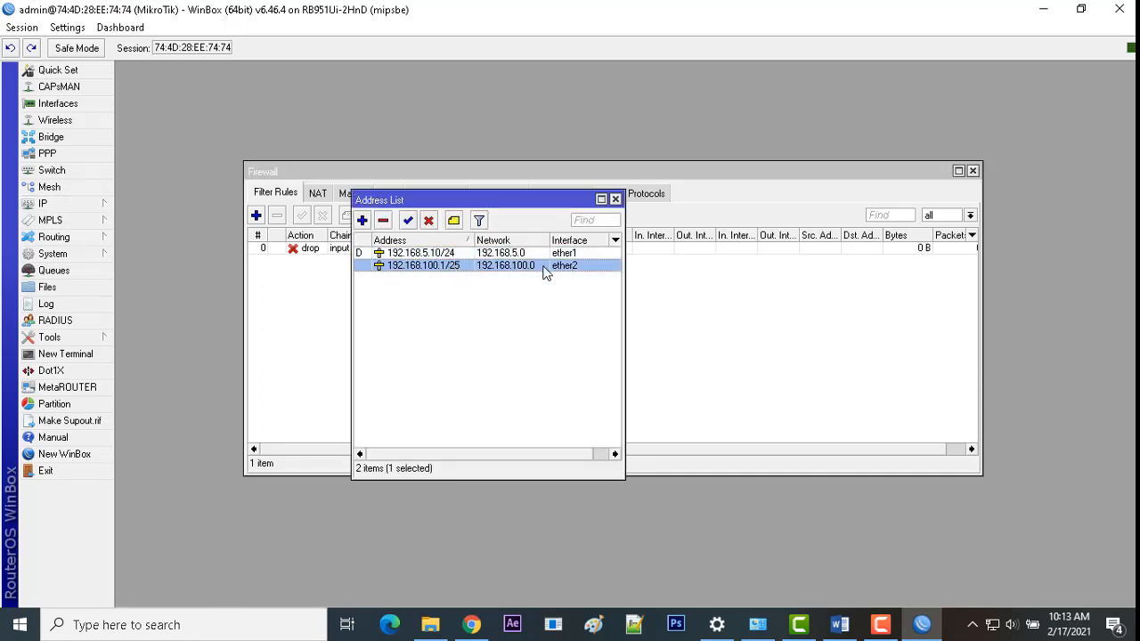
click(842, 626)
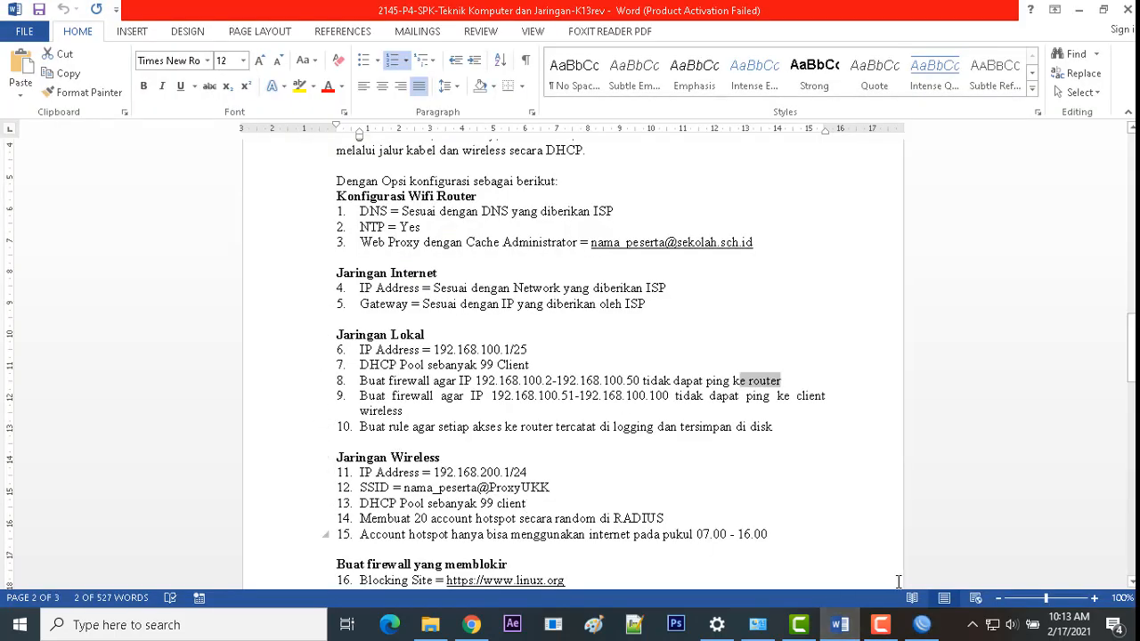
click(922, 625)
click(298, 323)
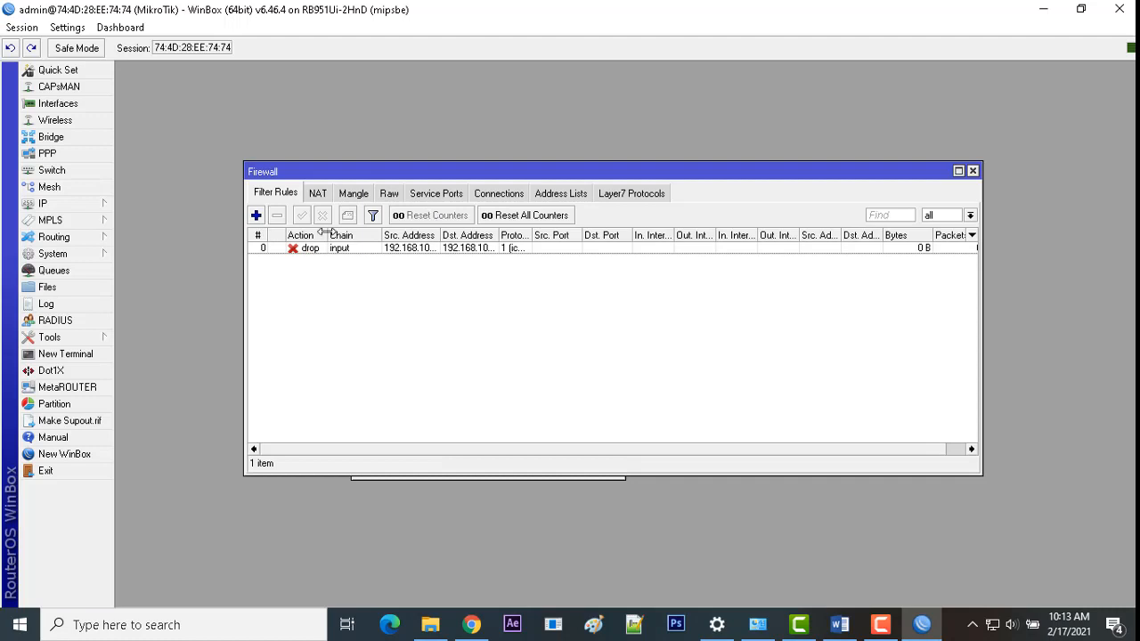
Step: Start a second input-chain filter rule with source 192.168.100.2-192.168.100.50
mouse_move(328, 235)
mouse_down()
mouse_move(393, 236)
mouse_move(330, 235)
mouse_up()
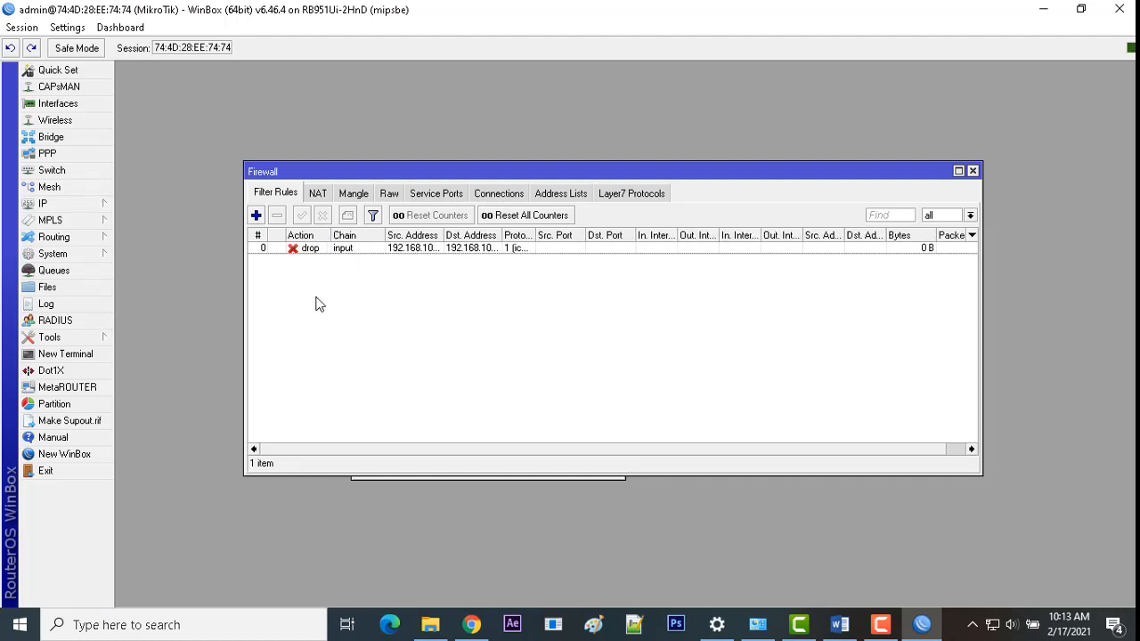
click(254, 216)
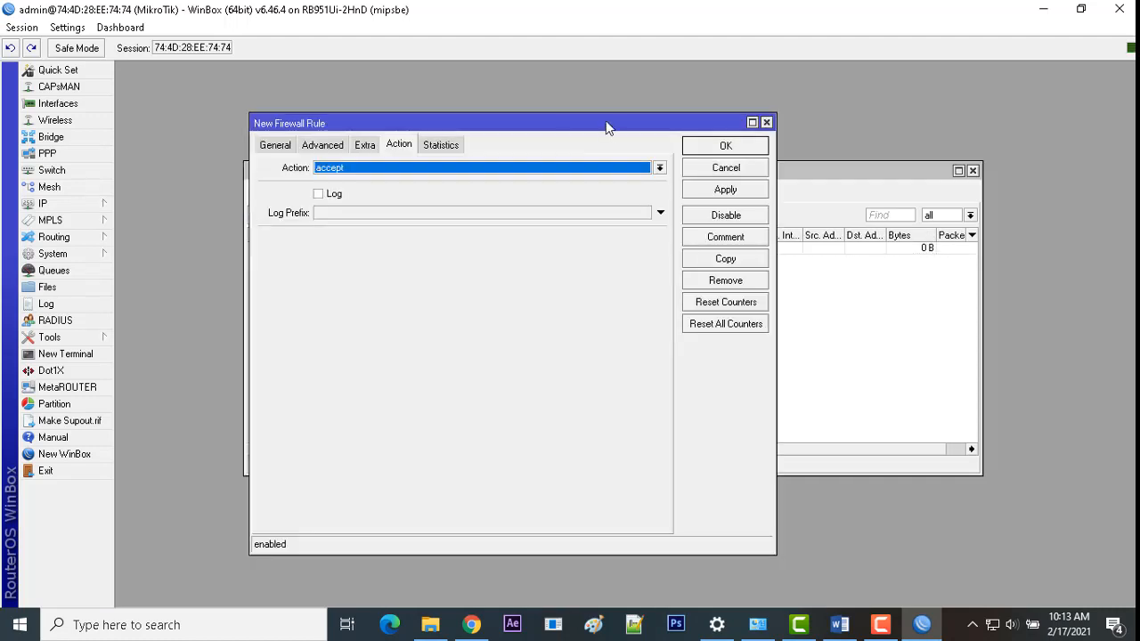
click(276, 144)
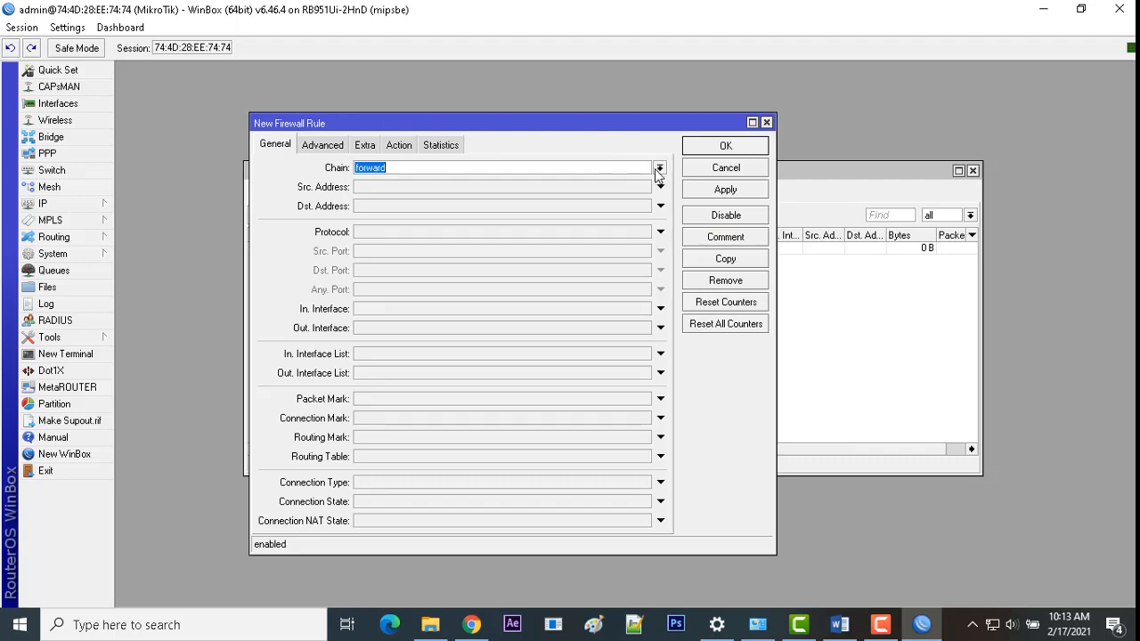
click(659, 167)
click(590, 186)
click(372, 189)
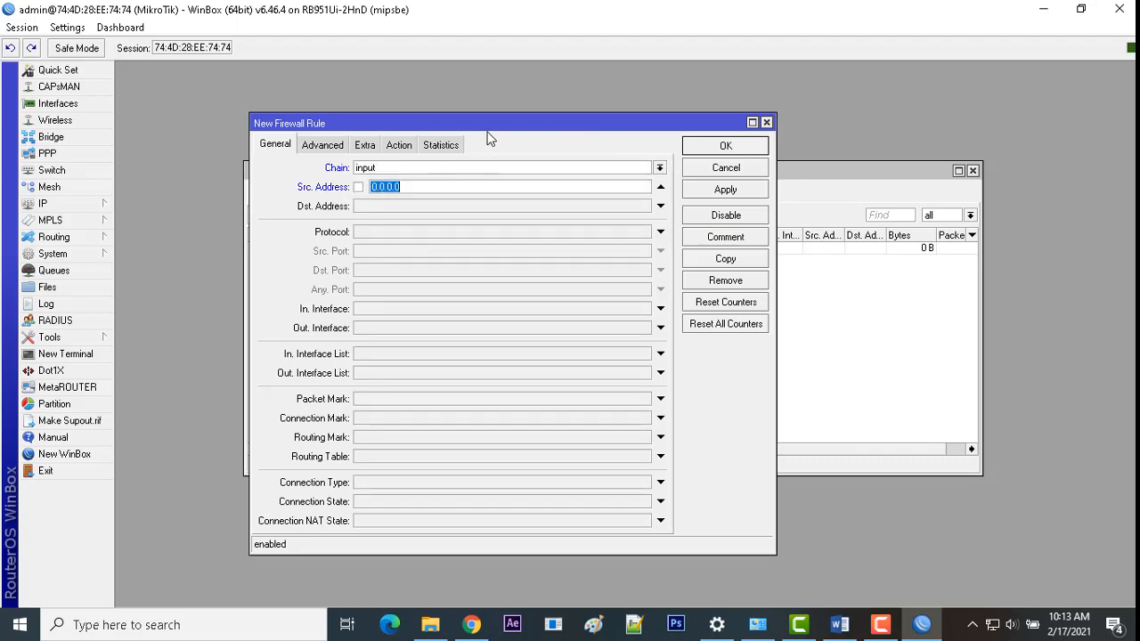
drag(487, 128, 560, 144)
text(192)
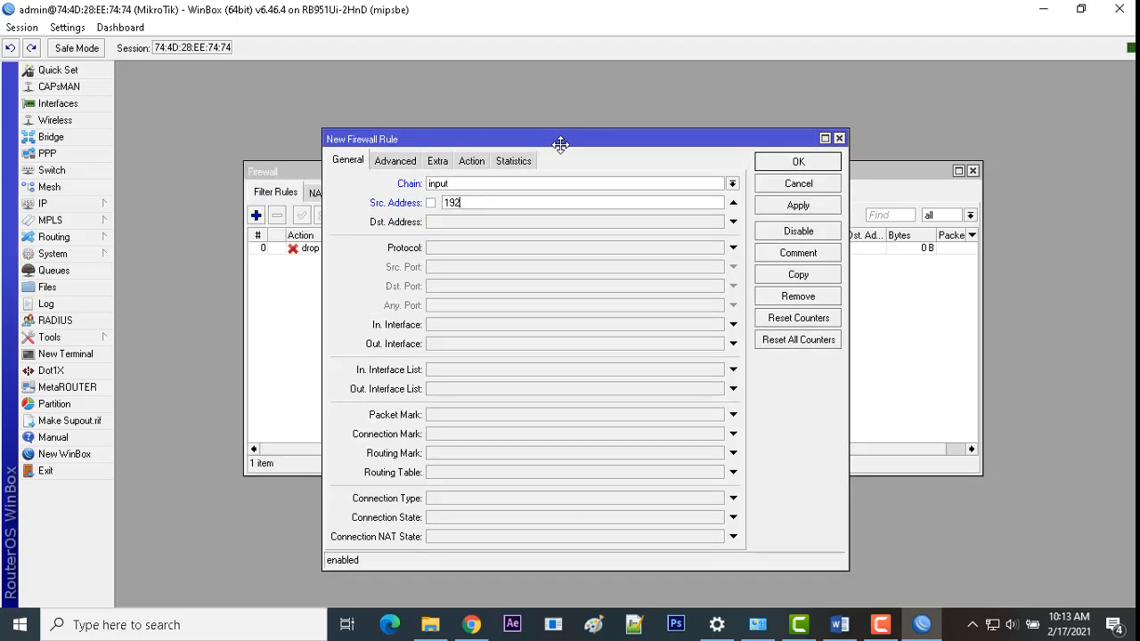
text(.168.100.2-192.168.100.50)
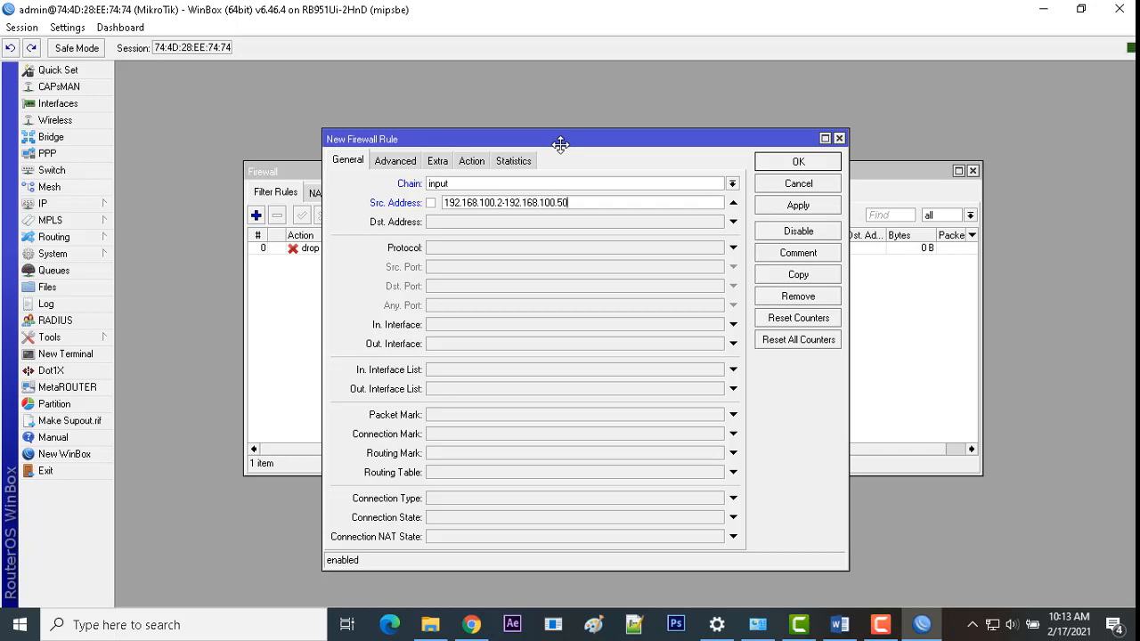
Step: Set the rule's destination address to 192.168.200.1
click(477, 224)
text(192.168)
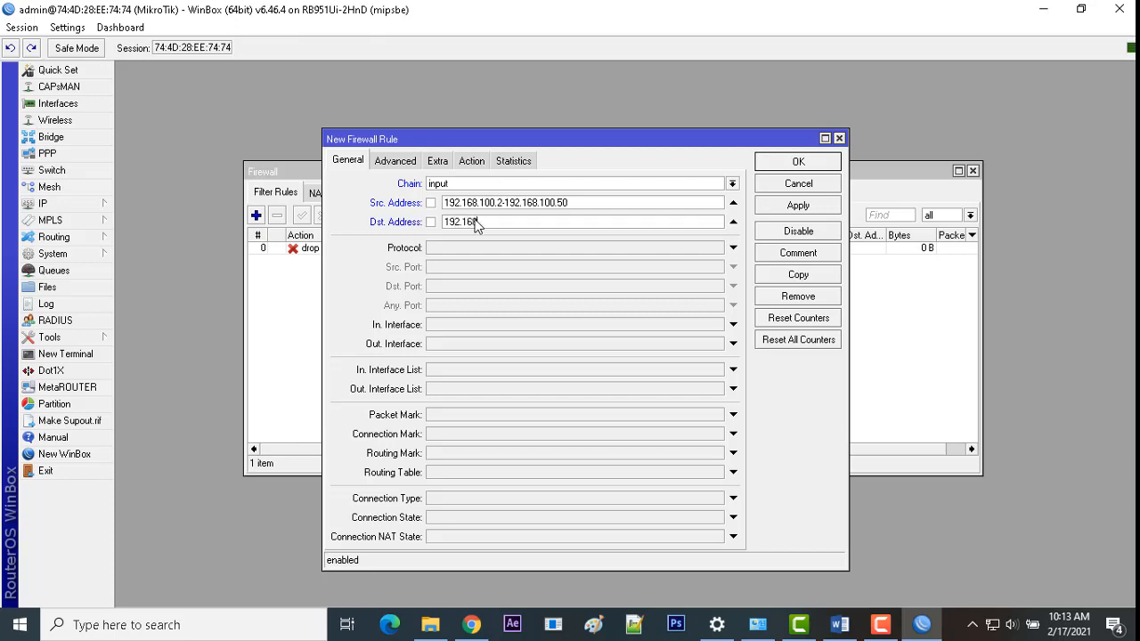
click(840, 624)
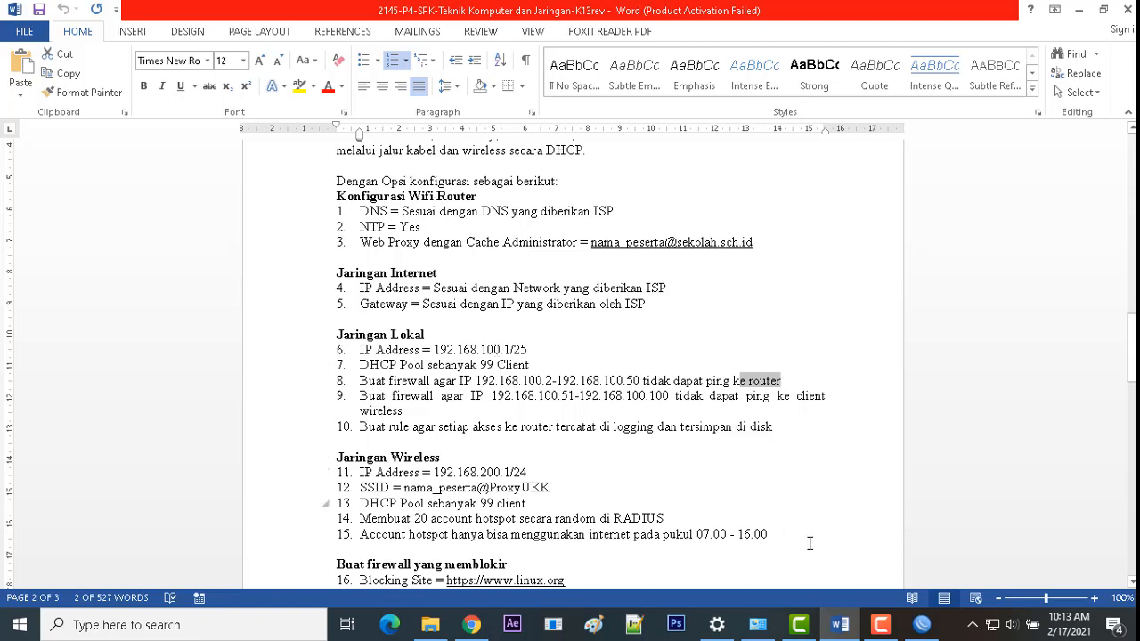
click(910, 631)
text(8.200.)
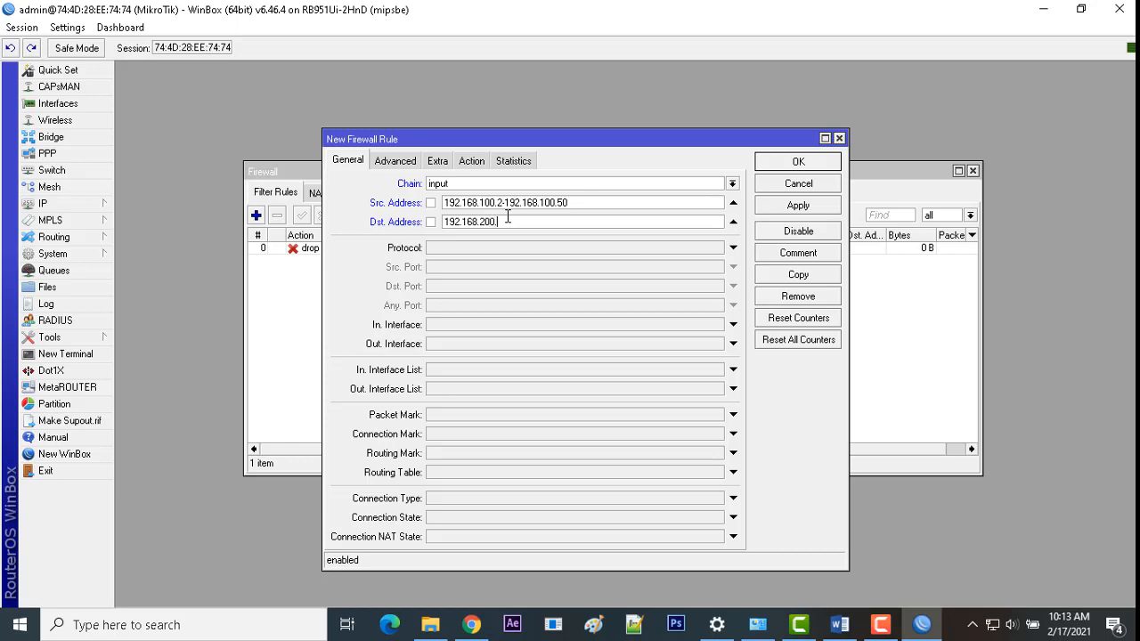
text(1)
Step: Match protocol icmp, set action drop, and save the second rule
click(500, 247)
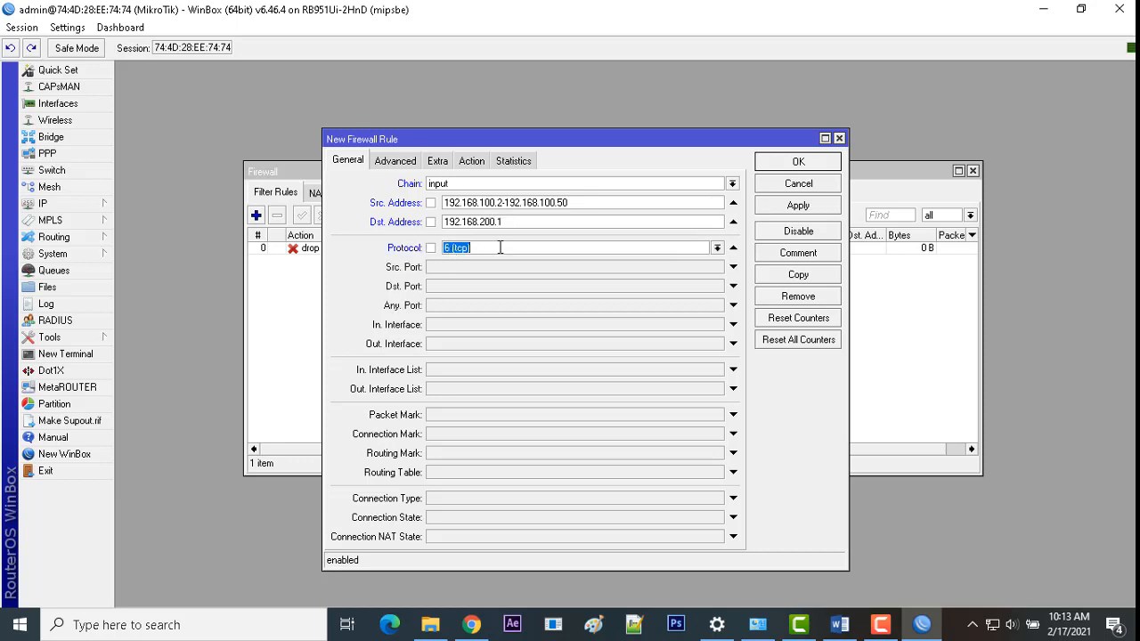
click(717, 248)
click(630, 260)
click(468, 161)
click(463, 184)
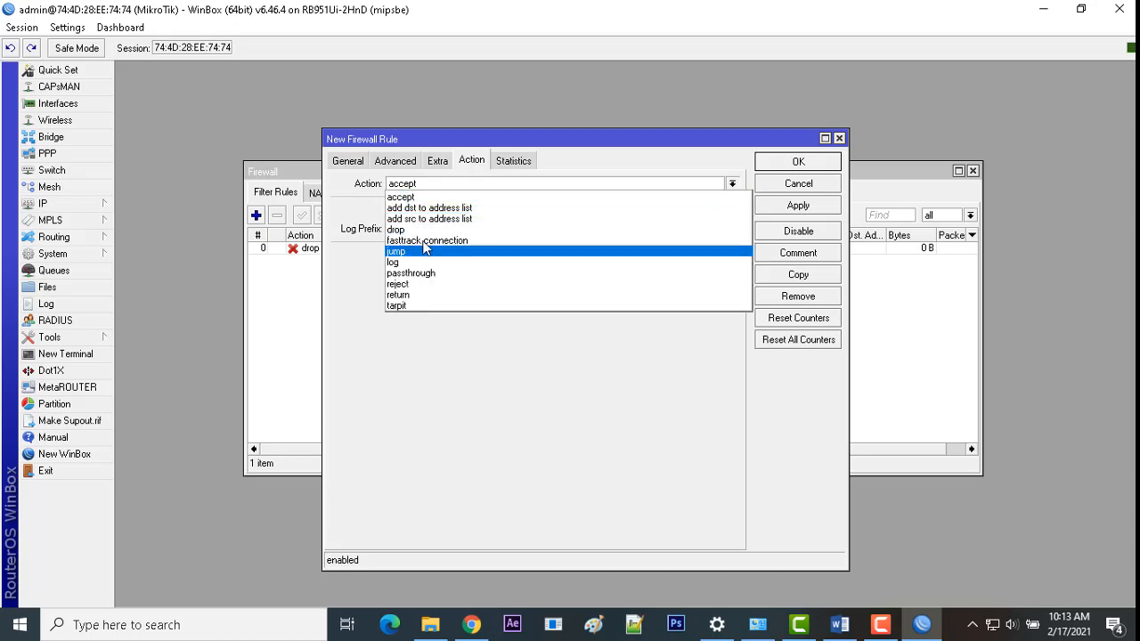
click(424, 234)
click(773, 206)
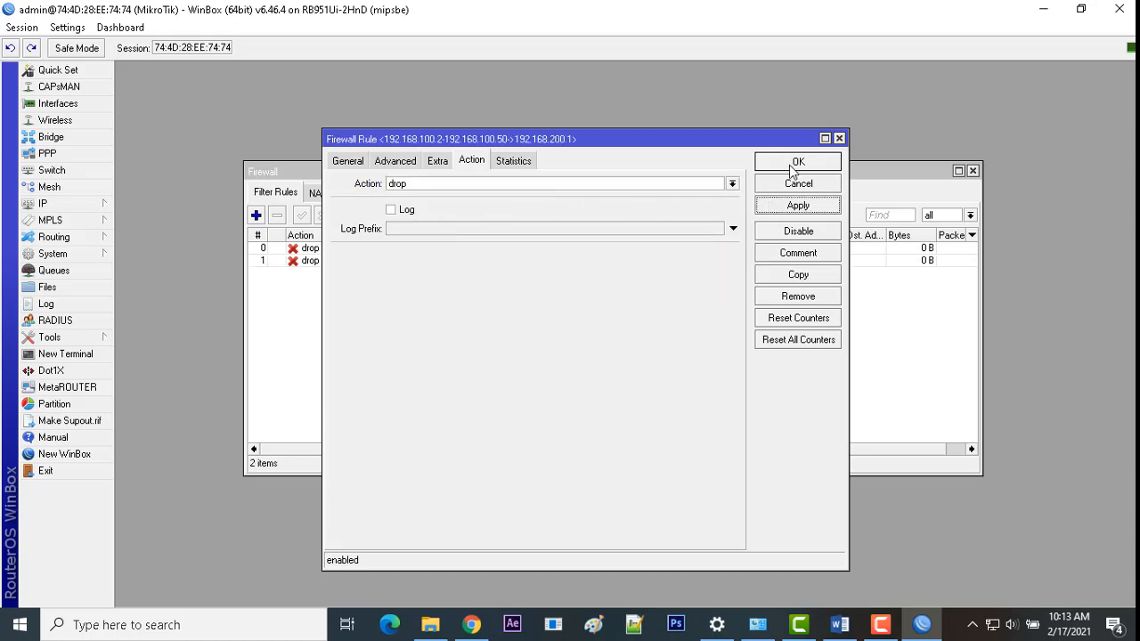
click(791, 165)
click(839, 624)
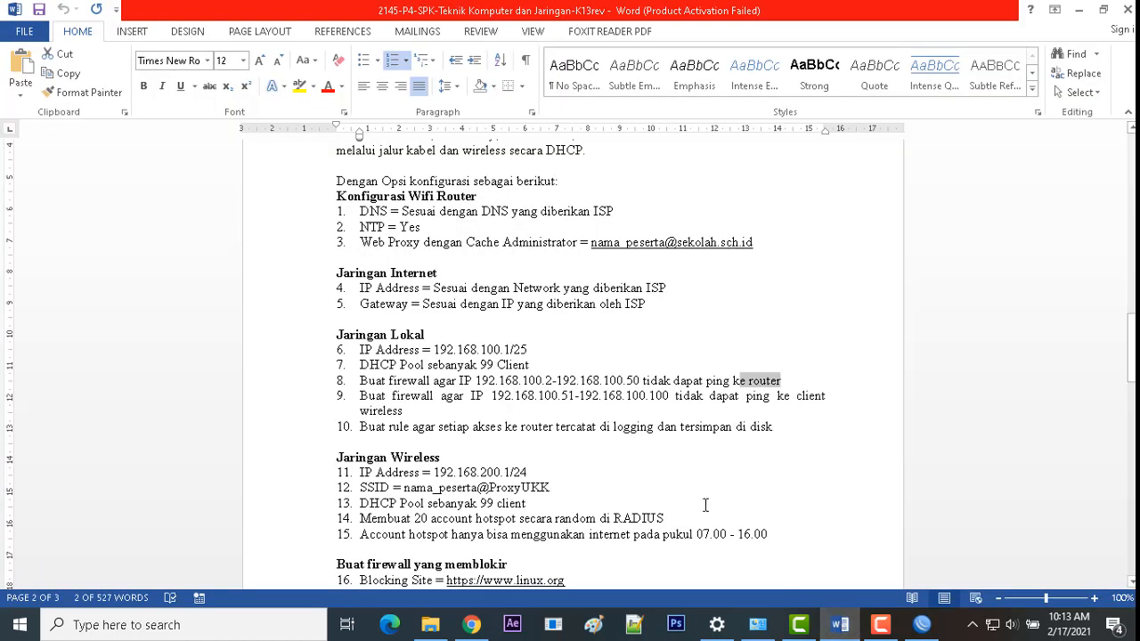
Step: Read requirement 9's range 192.168.100.51-192.168.100.100 in Word, then return to WinBox
drag(414, 412, 470, 395)
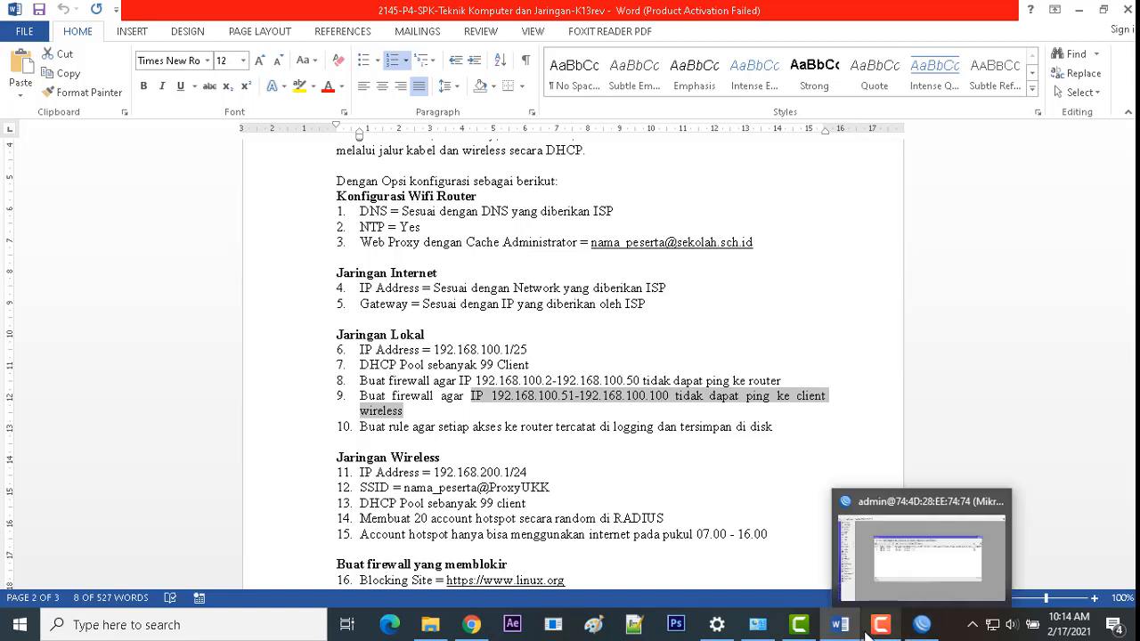
mouse_move(865, 628)
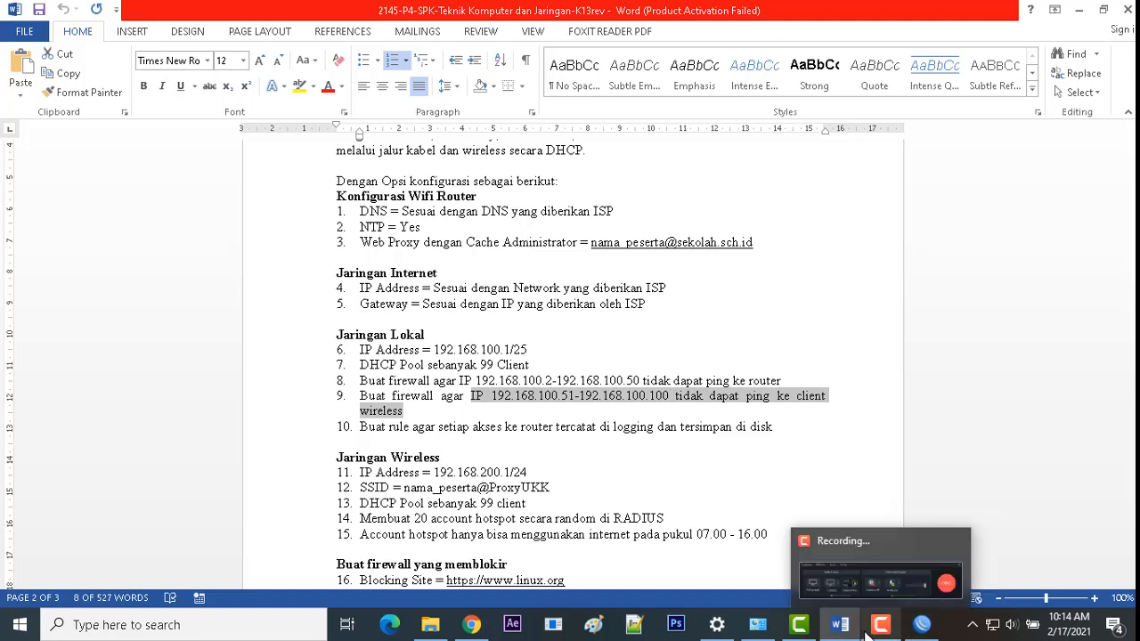
click(922, 624)
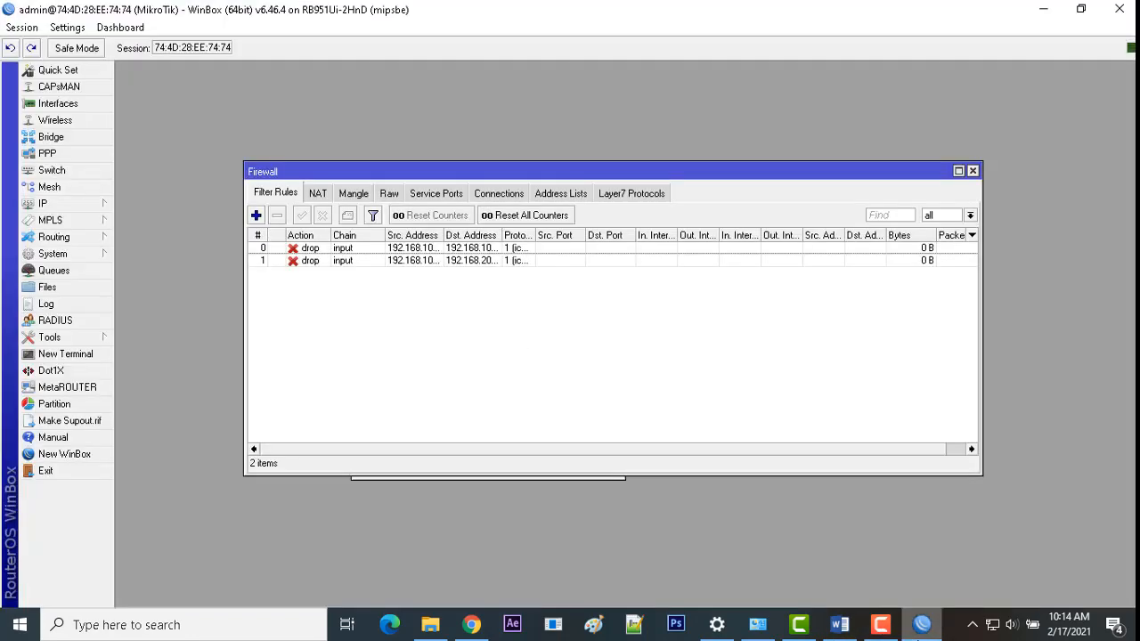
Step: Start a third filter rule with source address 192.168.100.51-192.168.100.100
click(256, 215)
click(350, 162)
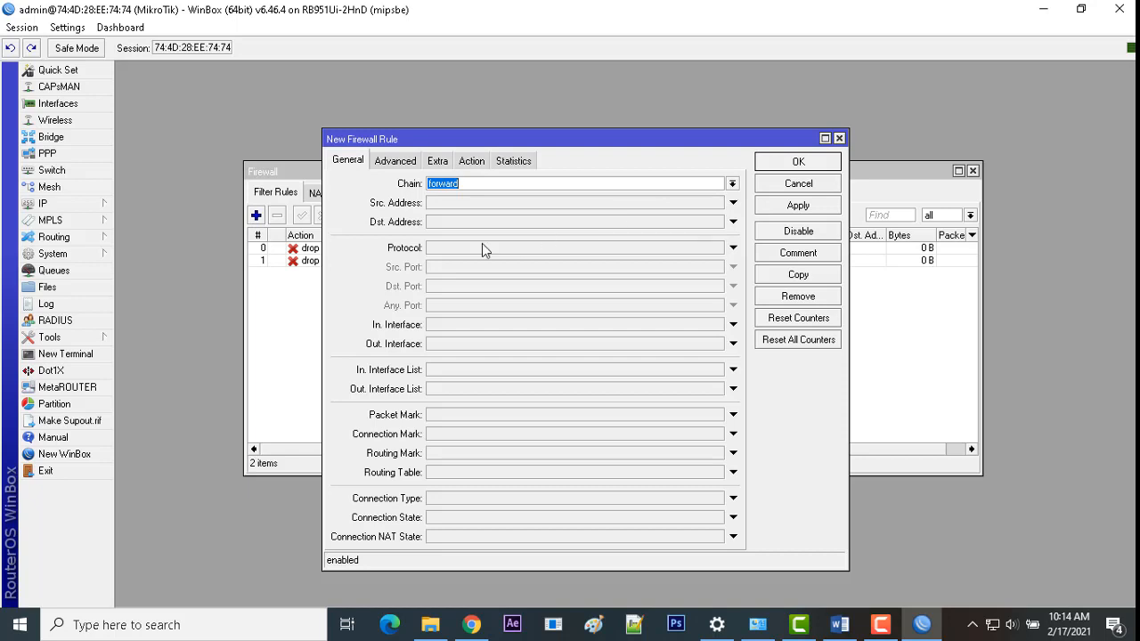
click(457, 203)
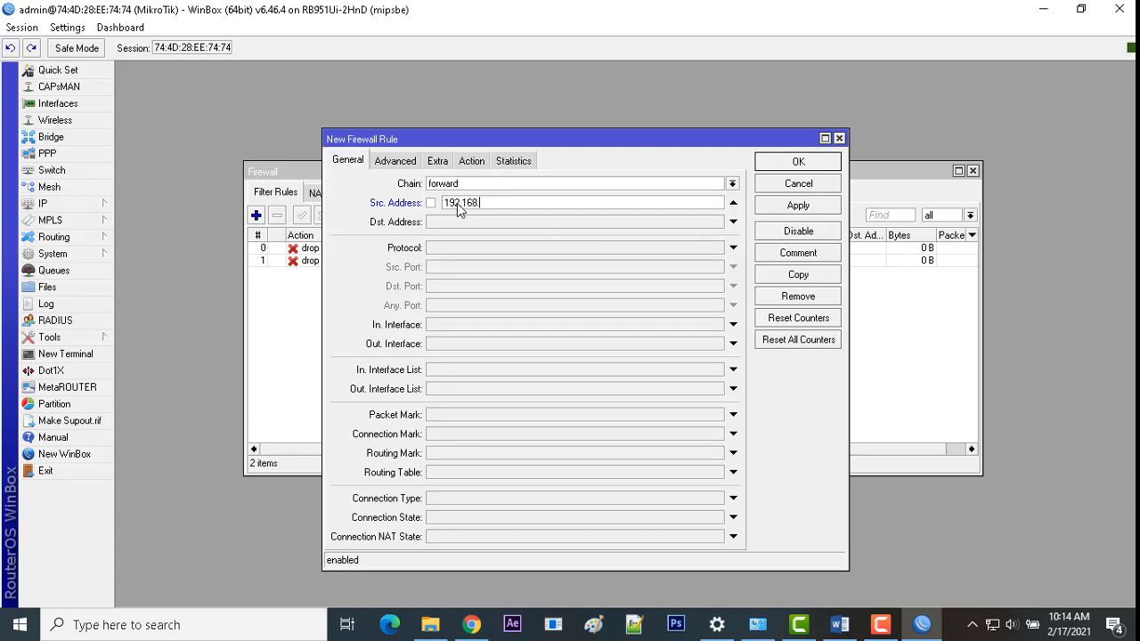
text(192.168.100.51-192.168.100.100)
Step: Set the rule's destination address to 192.168.200.0/24
click(463, 222)
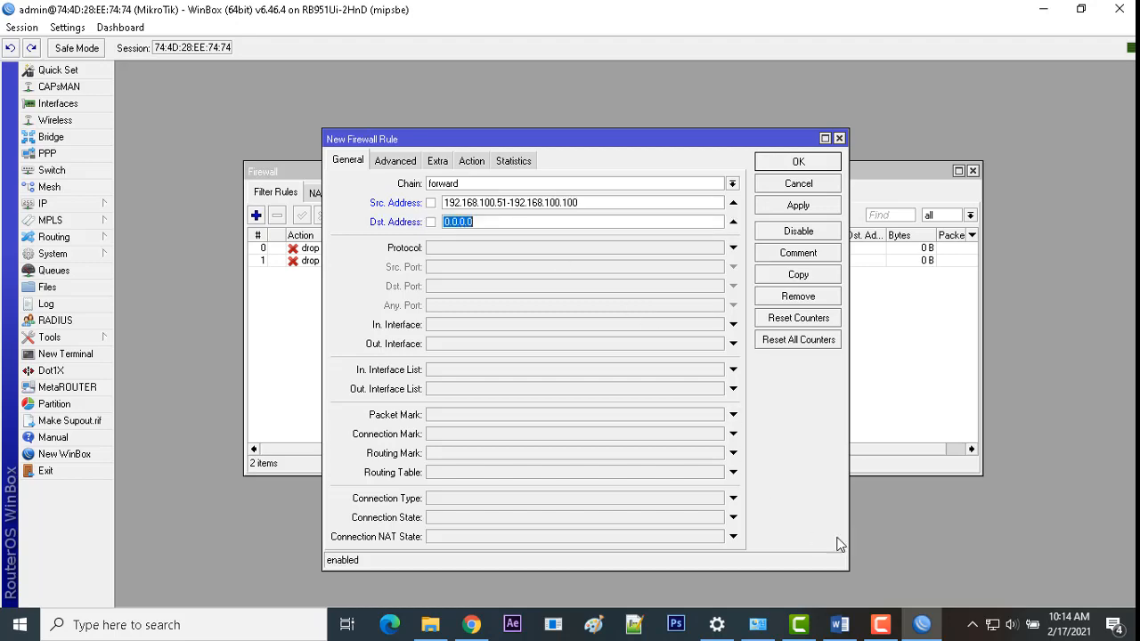
click(842, 626)
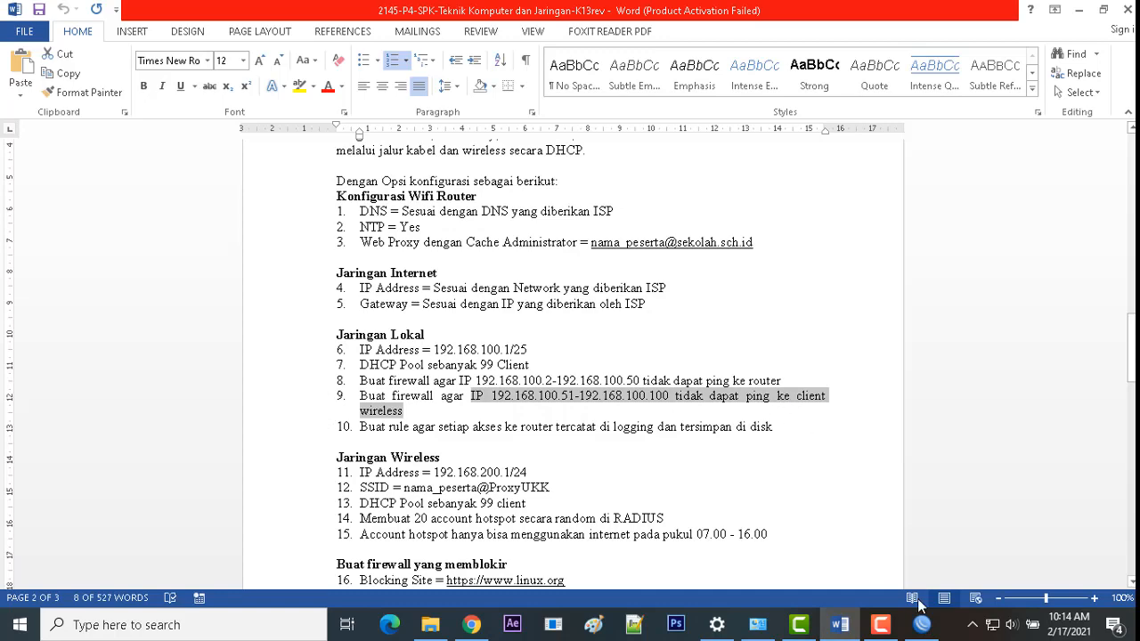
click(924, 628)
drag(498, 220, 398, 221)
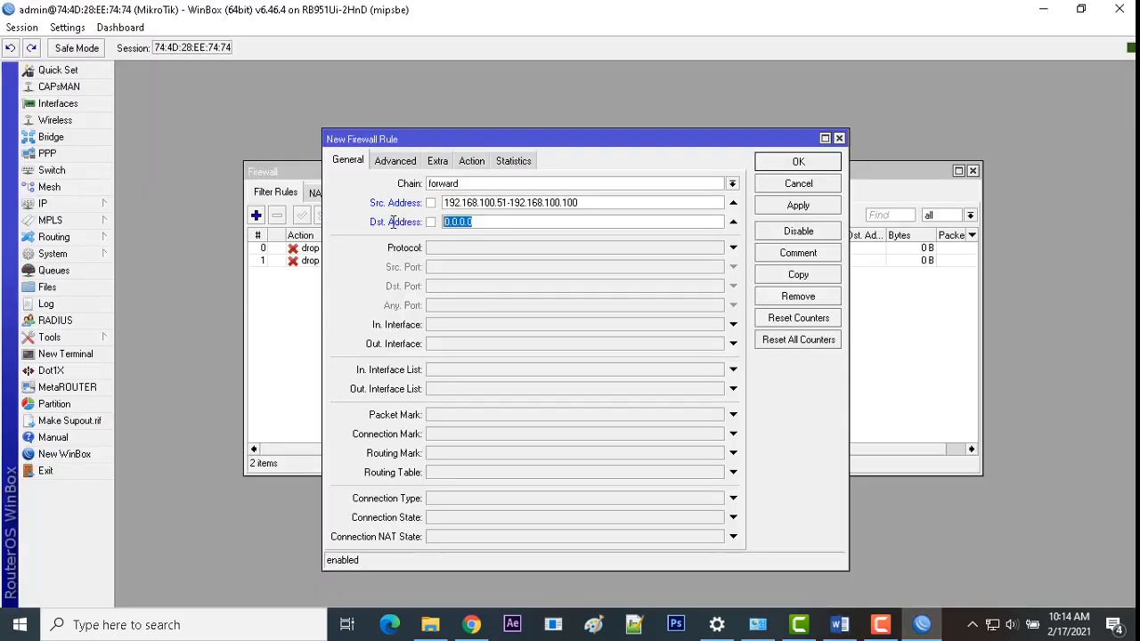
text(192.168.200.0/24)
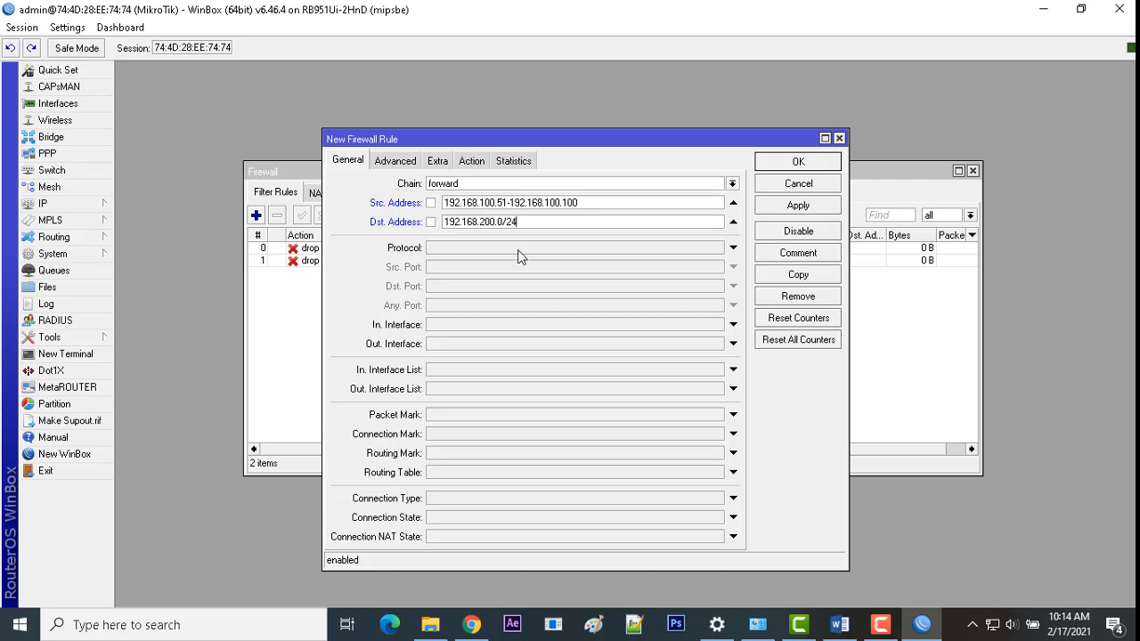
Step: Match icmp, set the action to drop, and save the third rule
click(518, 248)
click(715, 249)
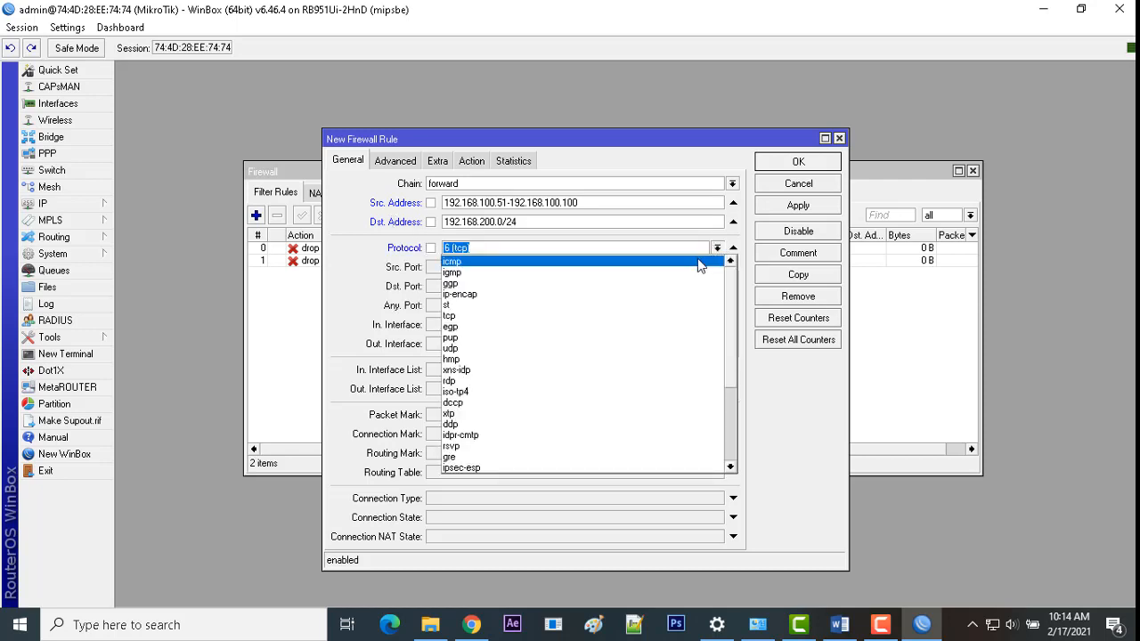
click(698, 260)
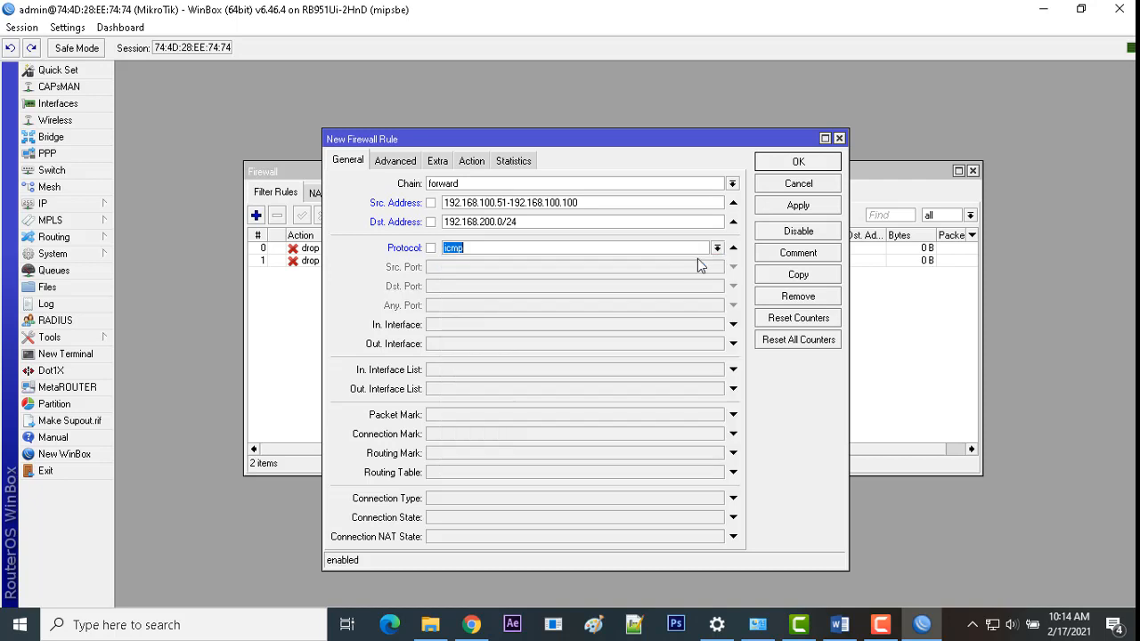
click(483, 161)
click(488, 180)
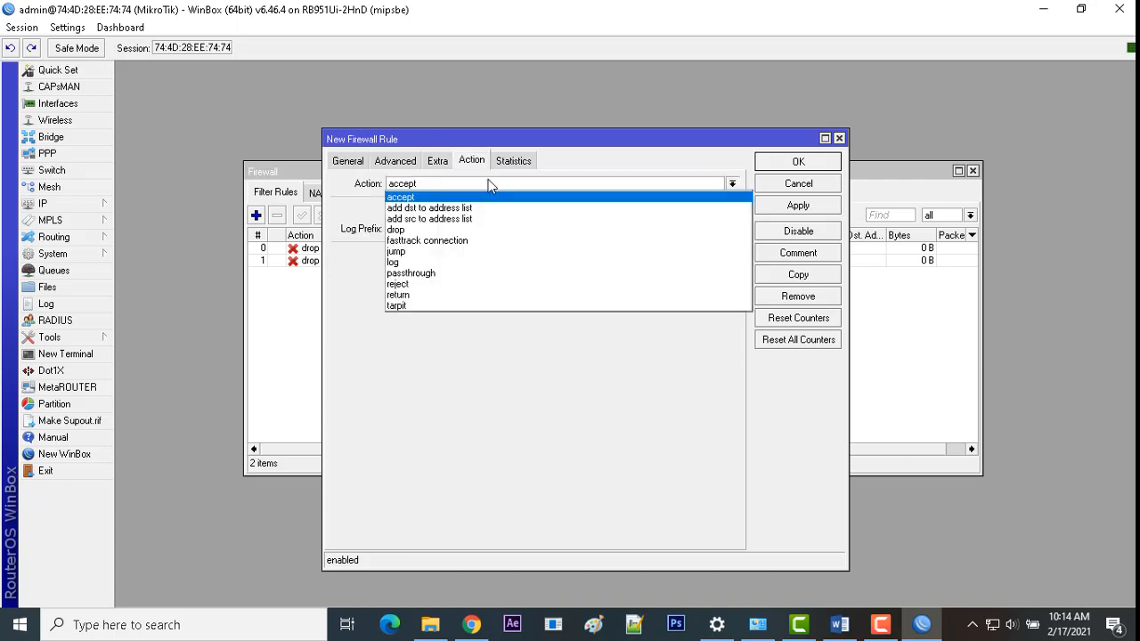
click(437, 233)
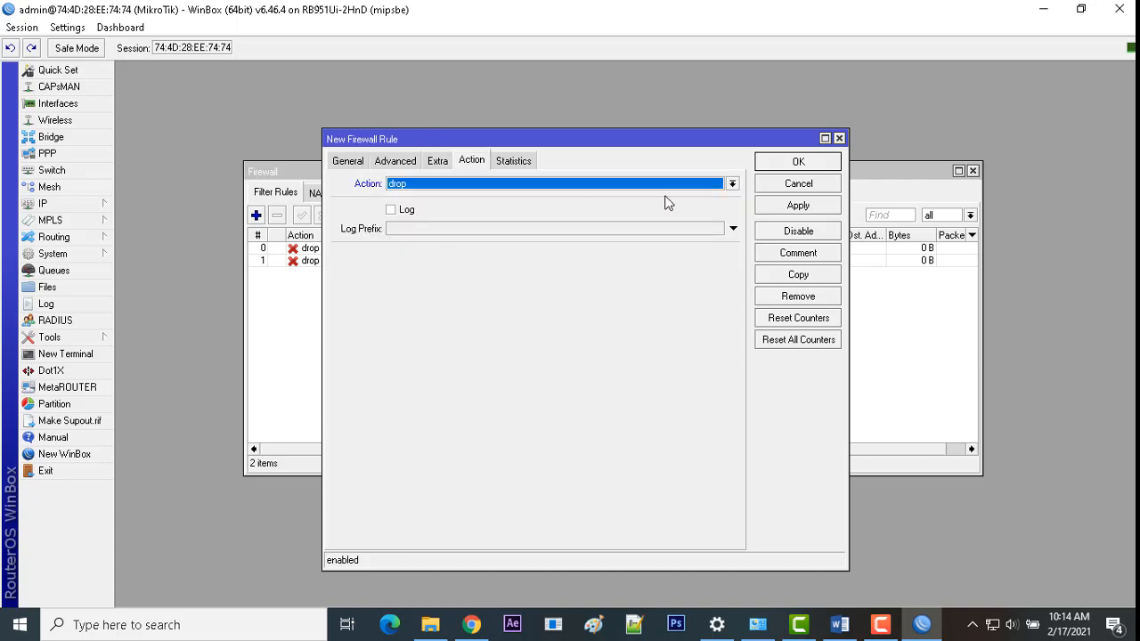
click(771, 207)
click(773, 165)
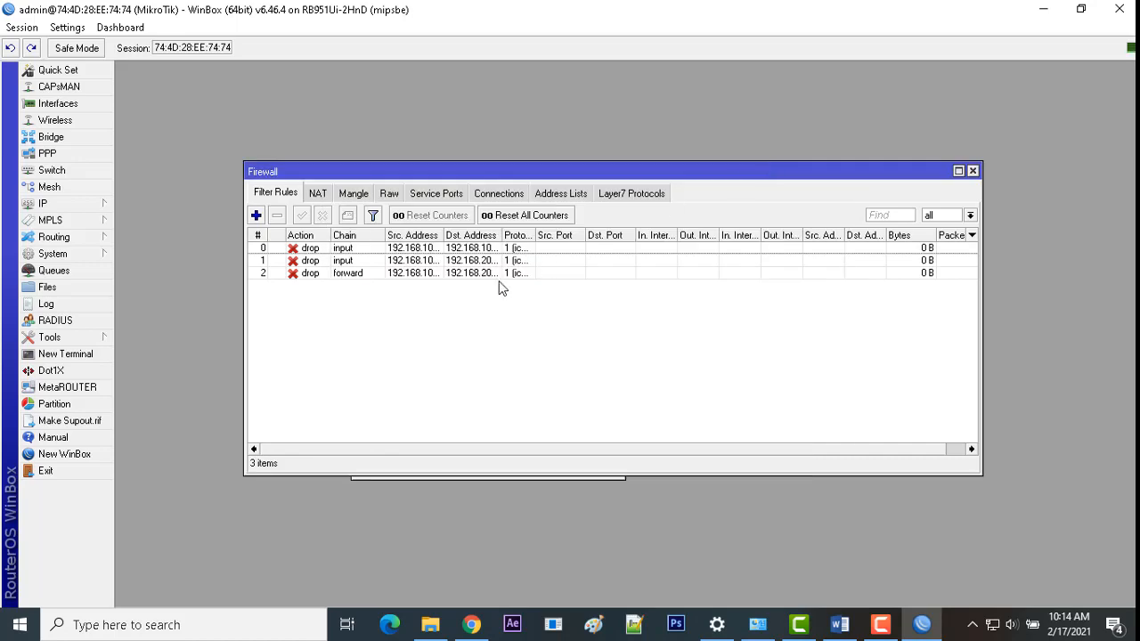
click(839, 624)
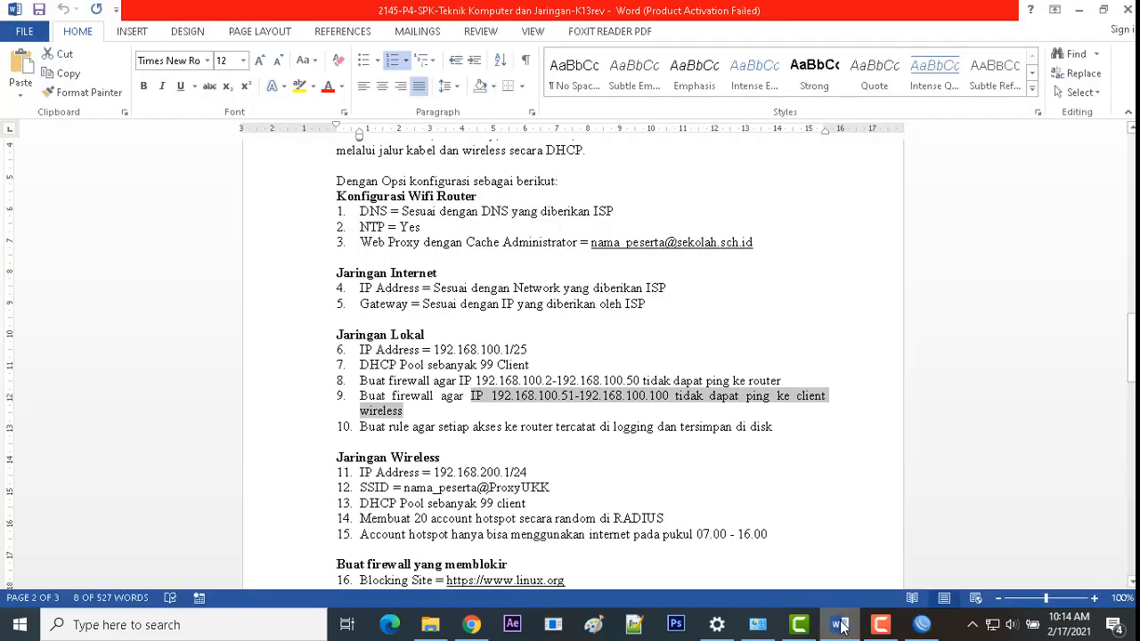
Step: Highlight item 10's text about logging router access to disk, then return to WinBox's firewall list
drag(779, 426, 413, 428)
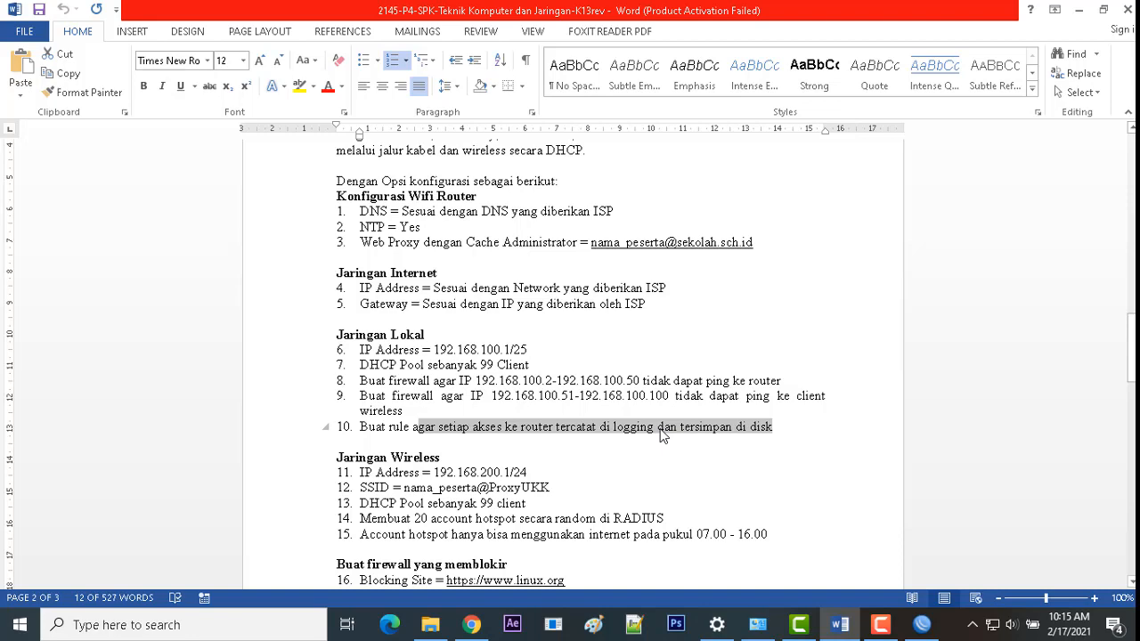
click(921, 624)
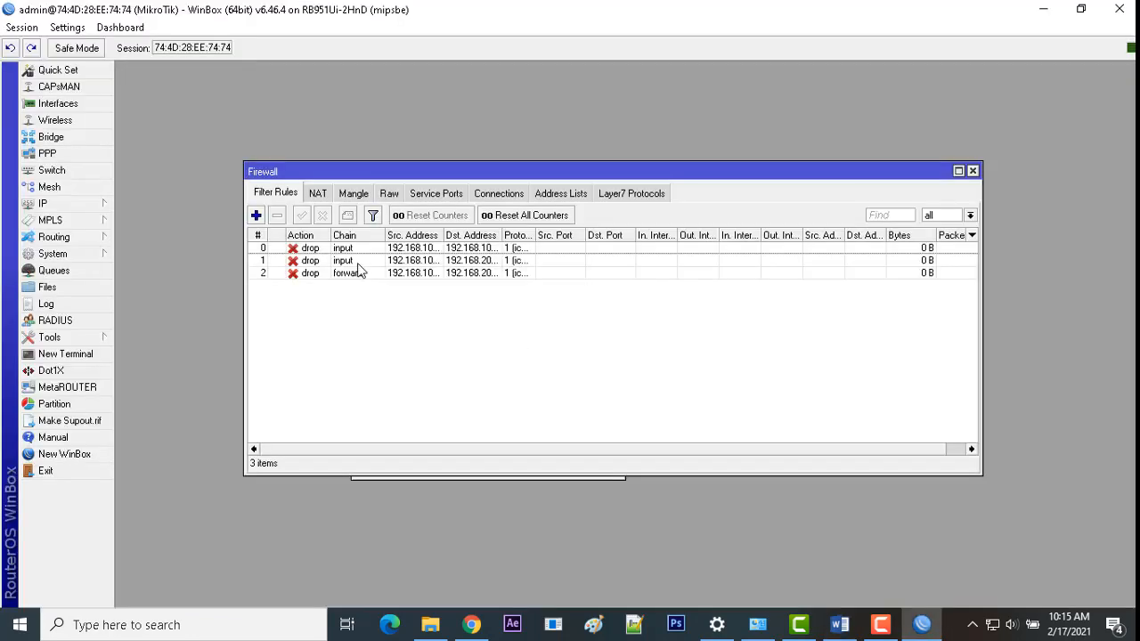
Step: Add an input-chain firewall filter rule with action log and log prefix Akses_router
click(256, 215)
click(350, 162)
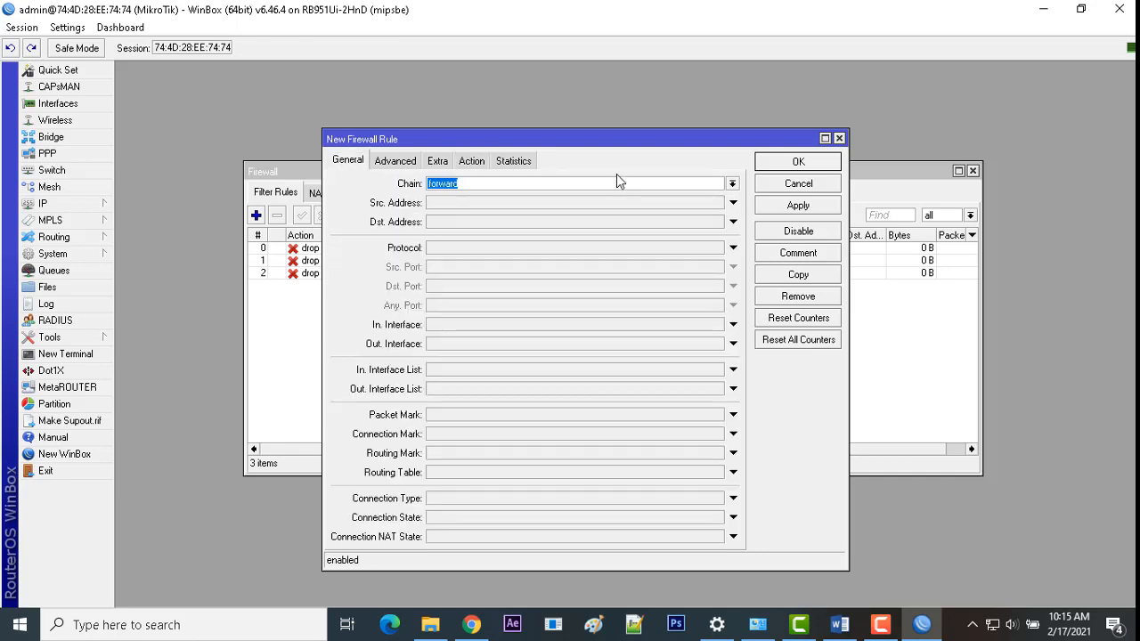
click(732, 183)
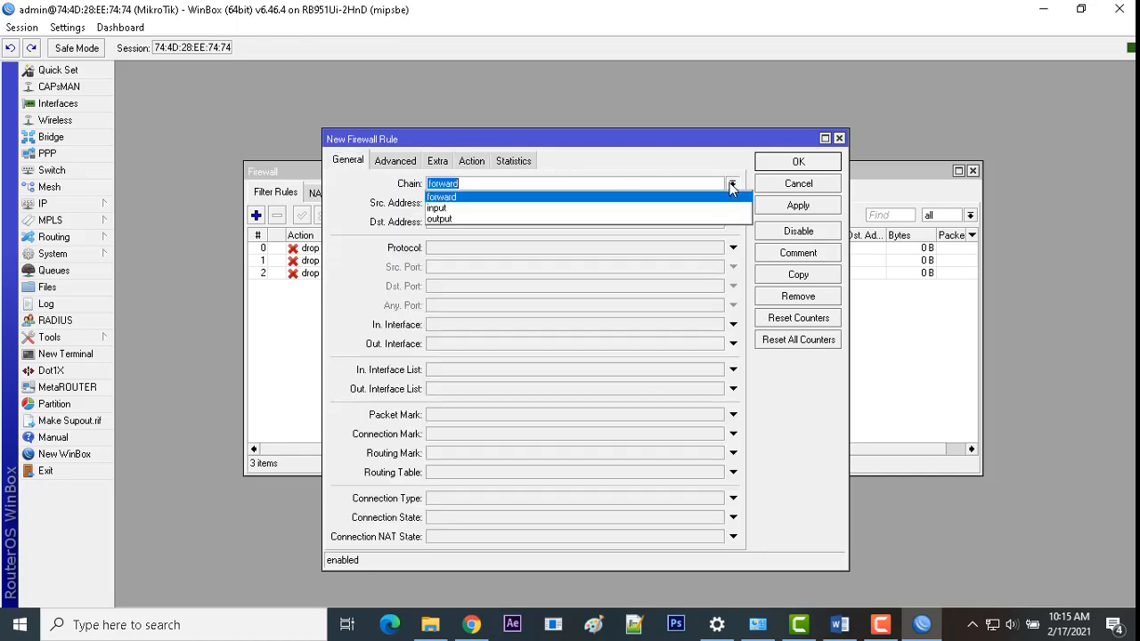
click(673, 210)
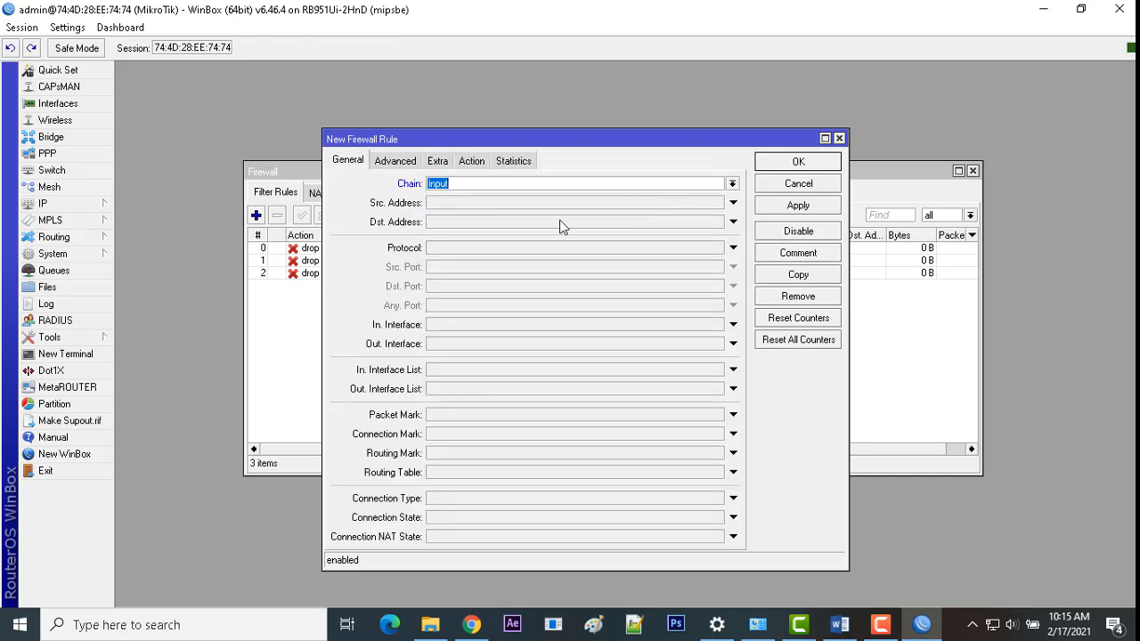
click(471, 161)
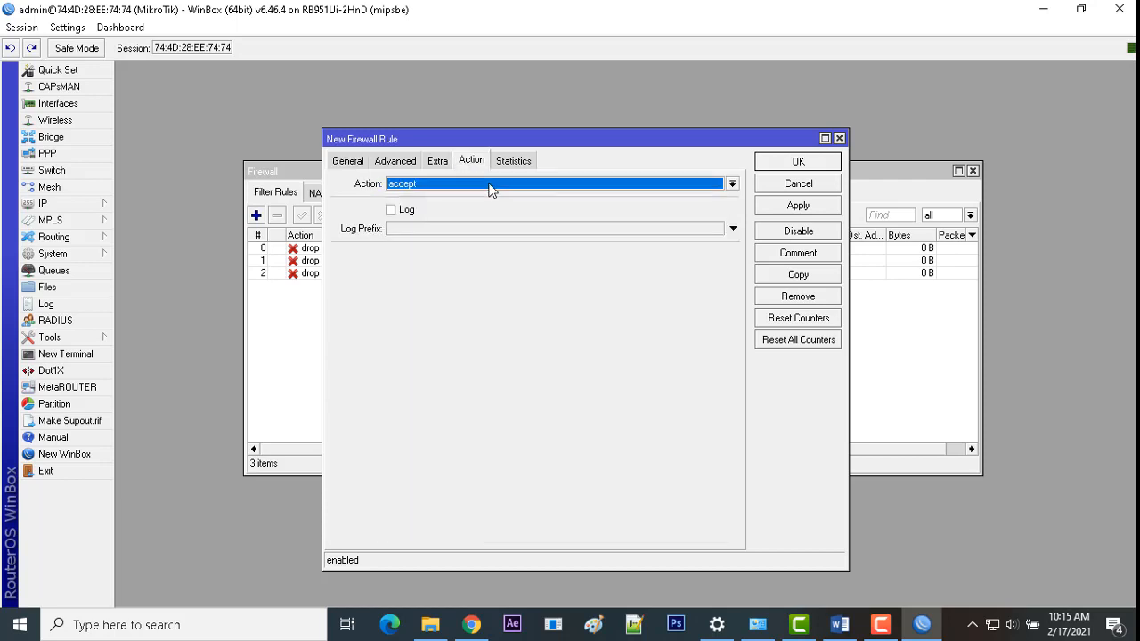
click(489, 187)
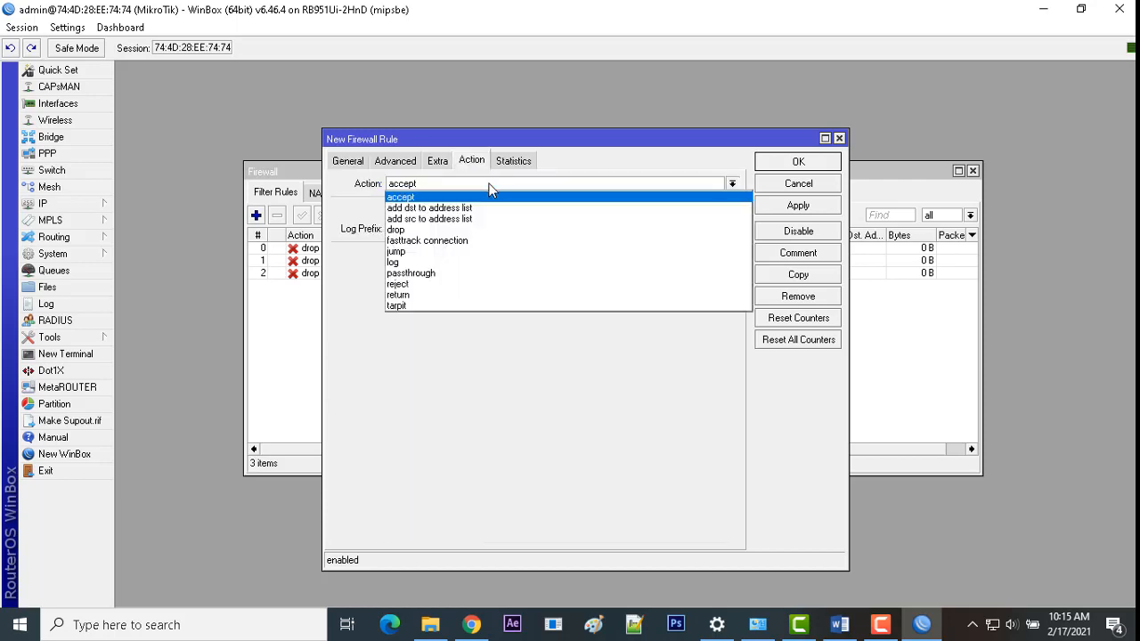
click(441, 262)
click(409, 231)
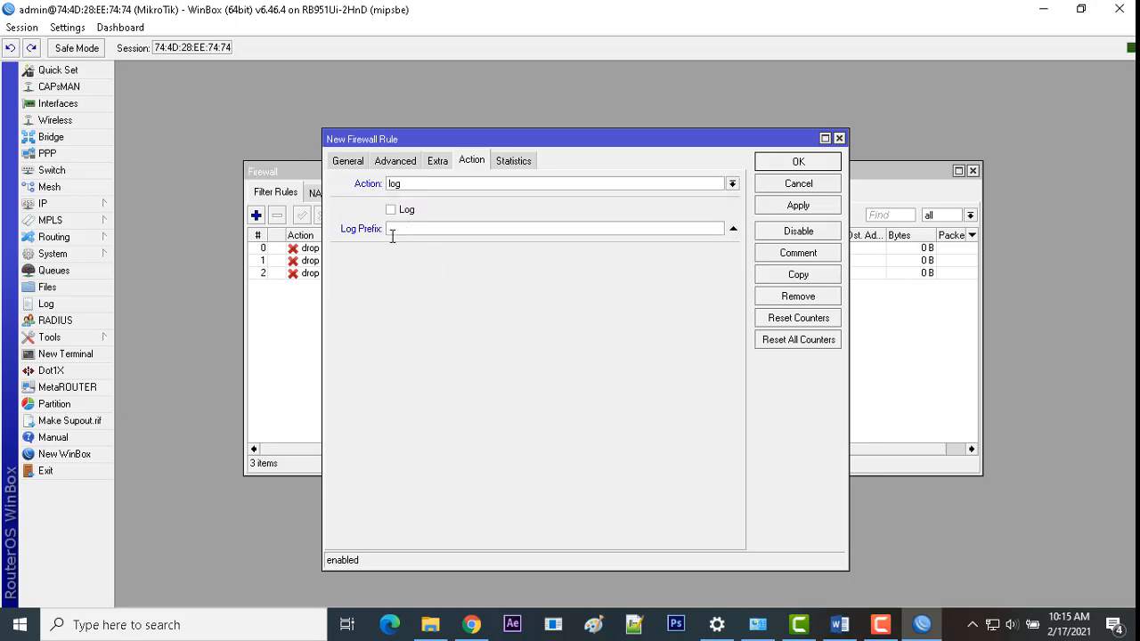
text(Akses)
key(BackSpace)
key(BackSpace)
text(uter)
click(798, 205)
click(798, 161)
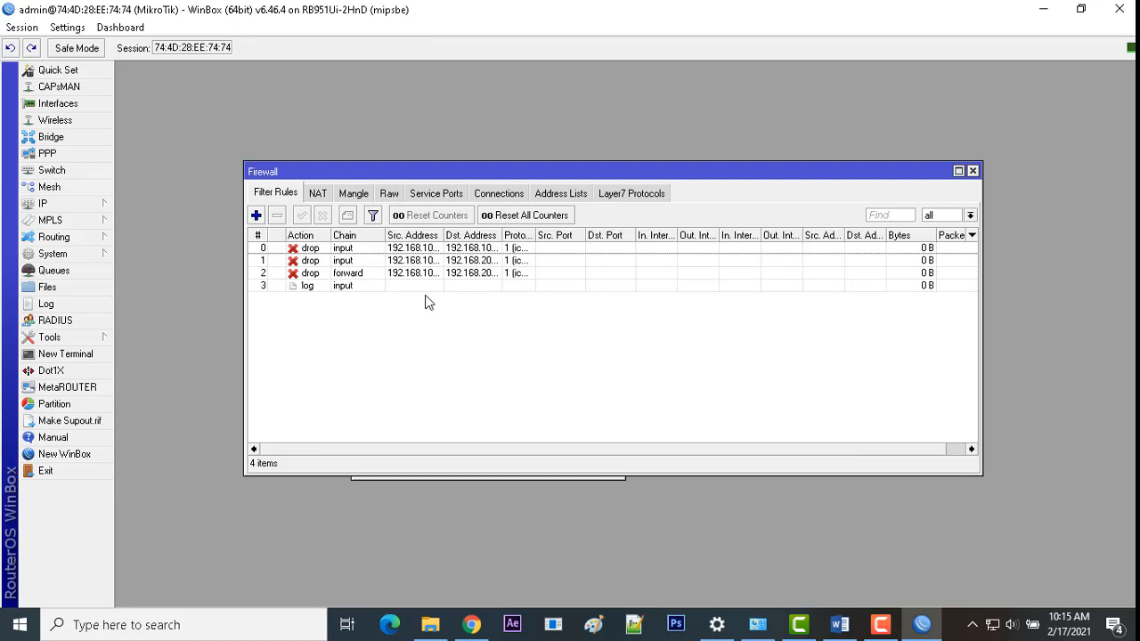
Step: Confirm the new log rule's byte counter is climbing, then bring Word's task document back
click(317, 286)
click(318, 251)
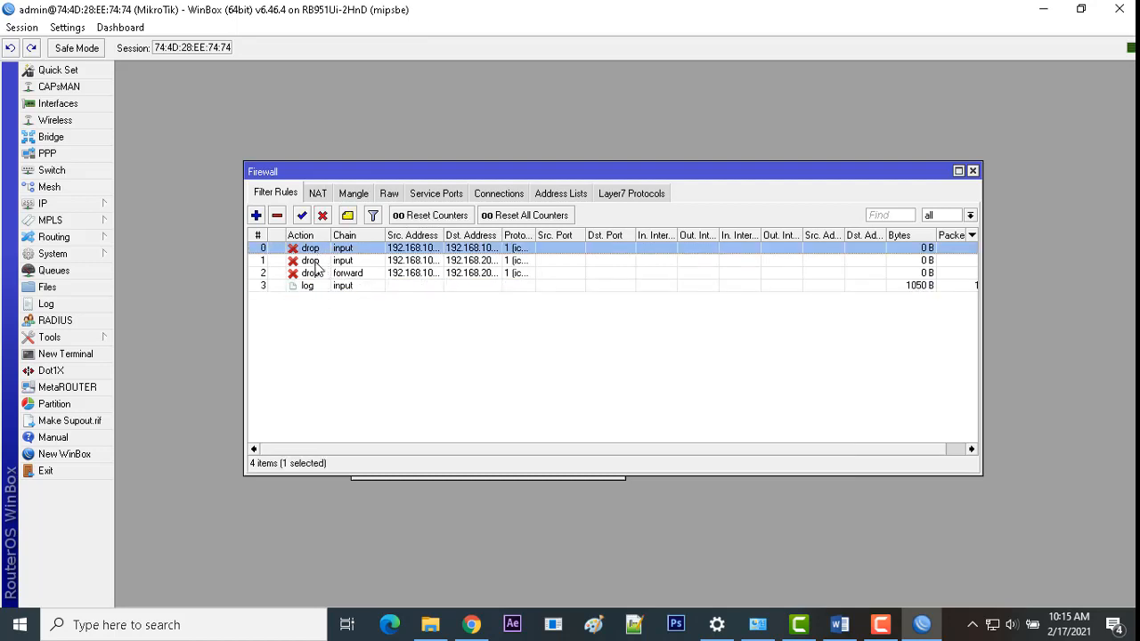
click(317, 262)
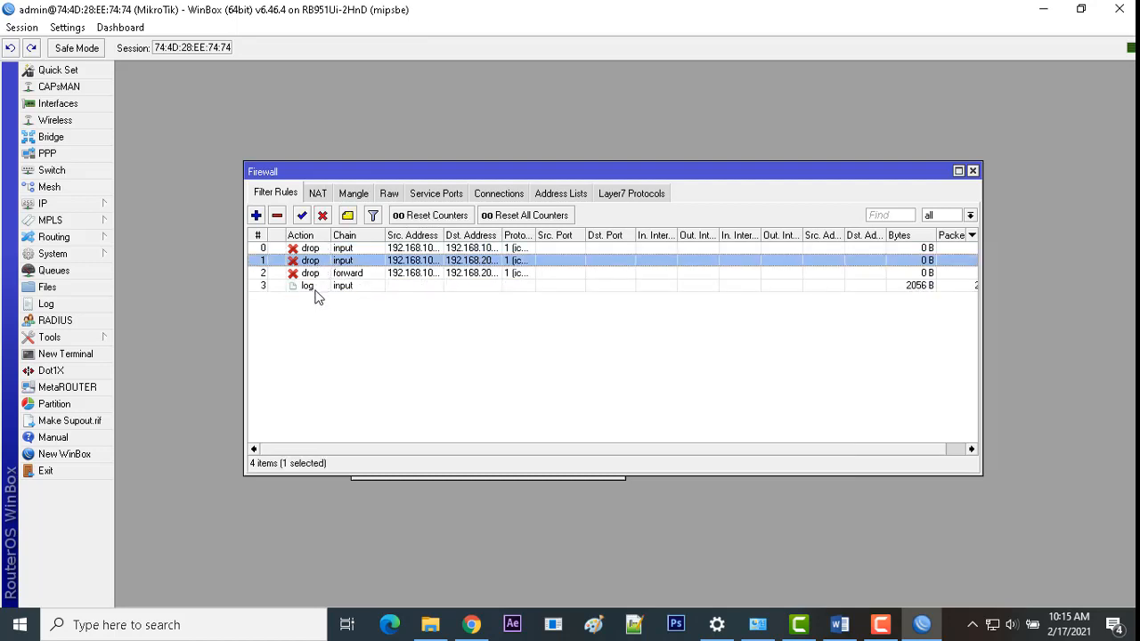
click(315, 287)
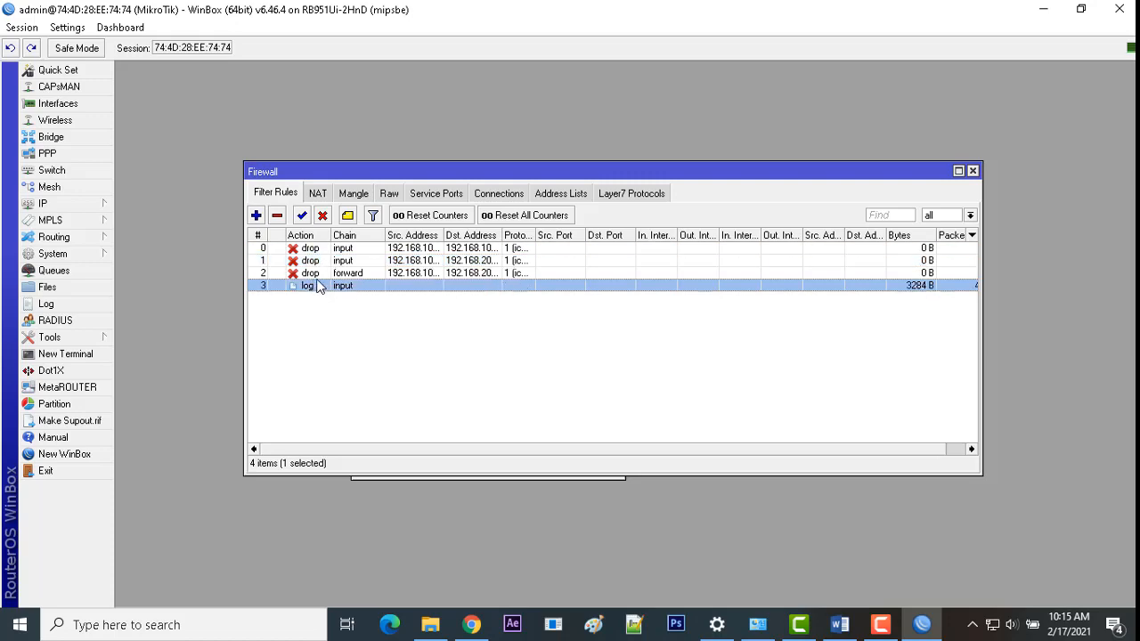
click(838, 625)
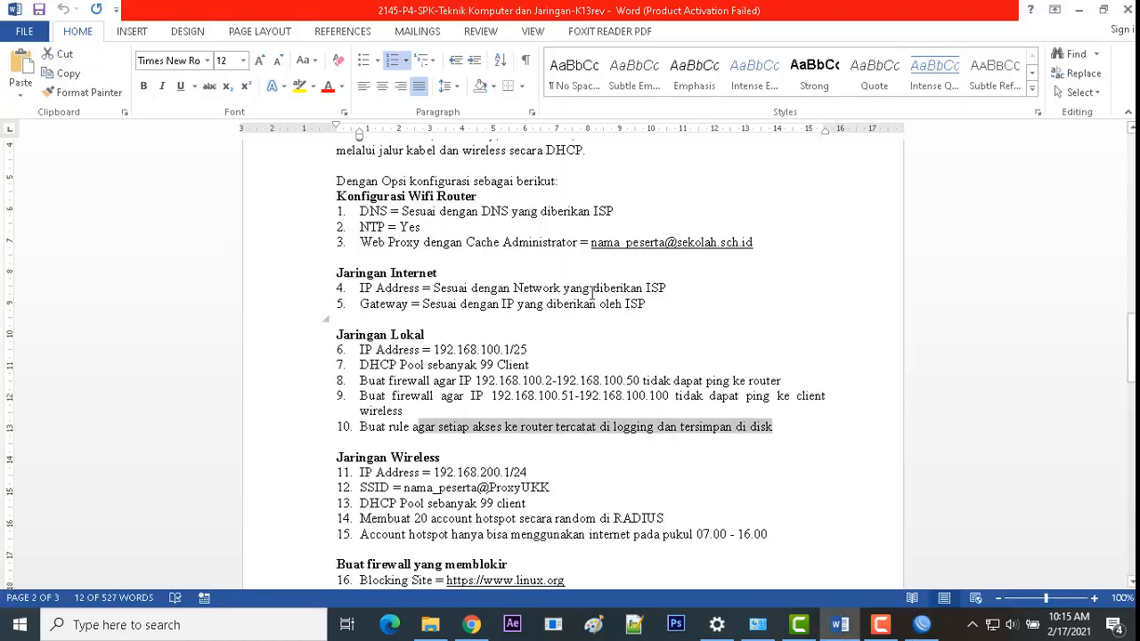
Step: Highlight 'tersimpan di disk' in item 10, then bring WinBox's firewall list back
click(491, 428)
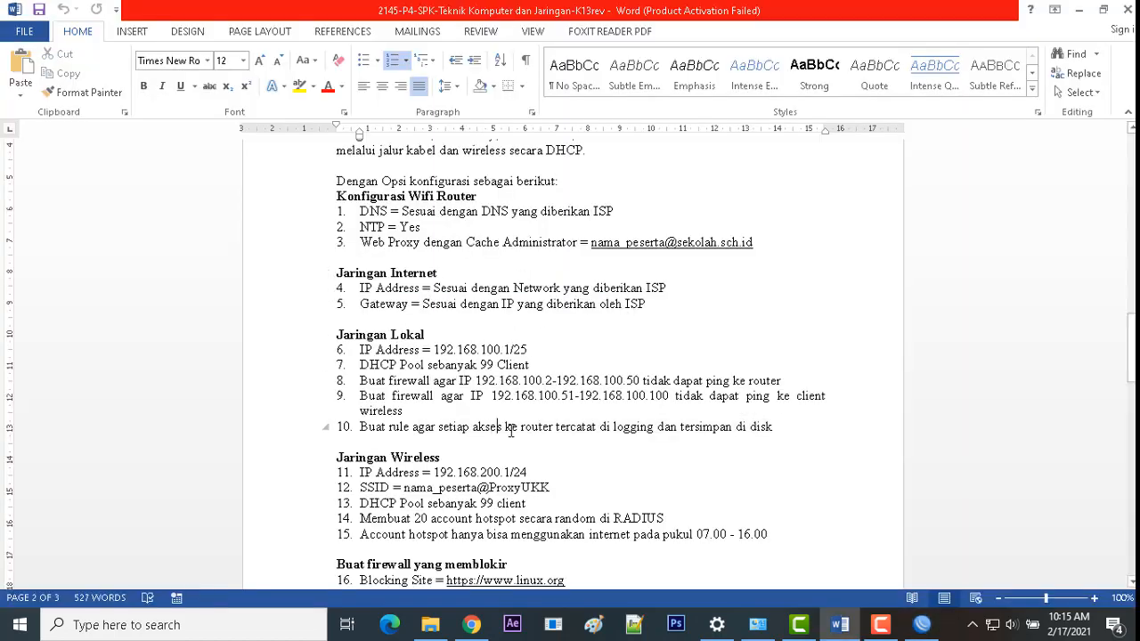
drag(438, 427, 683, 428)
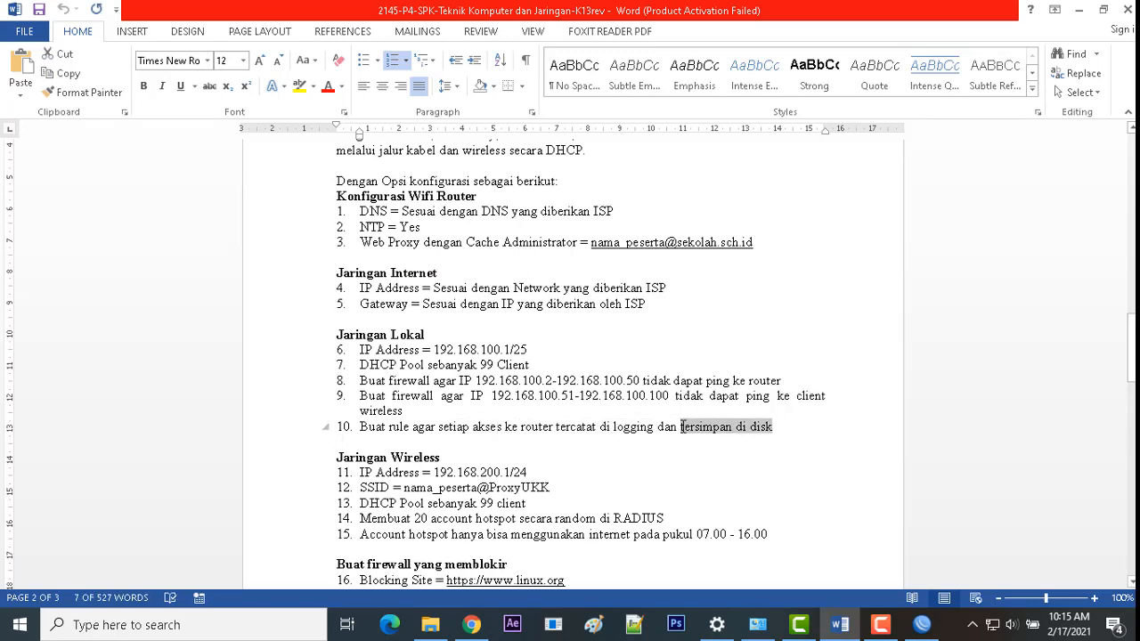
click(922, 624)
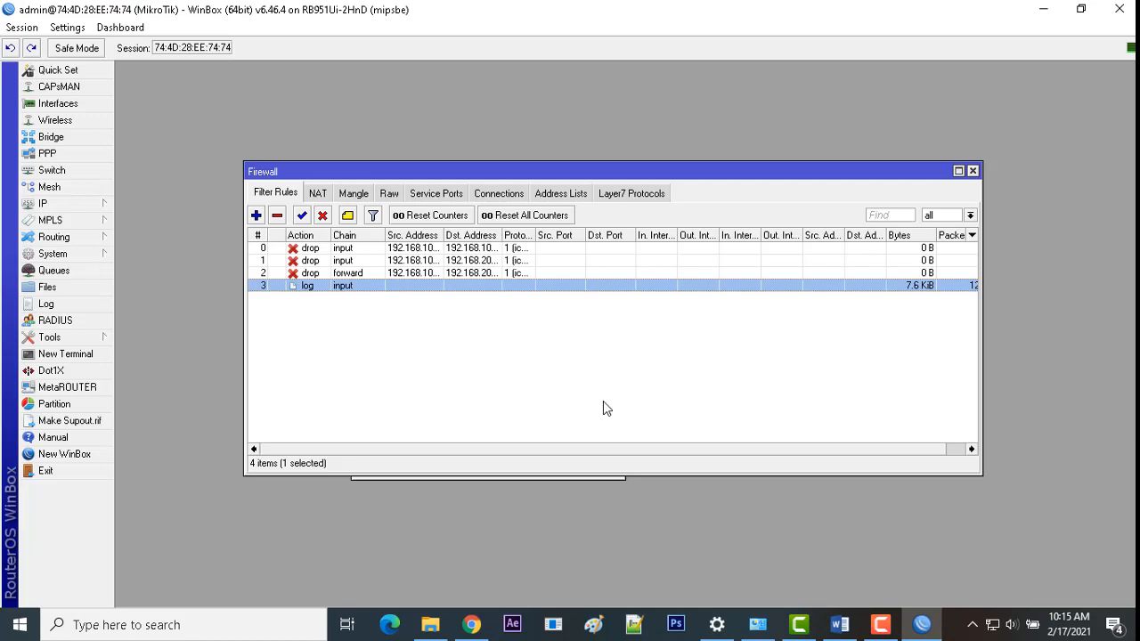
Step: Open System > Logging and check the firewall log rule's prefix before adding a logging rule
click(70, 253)
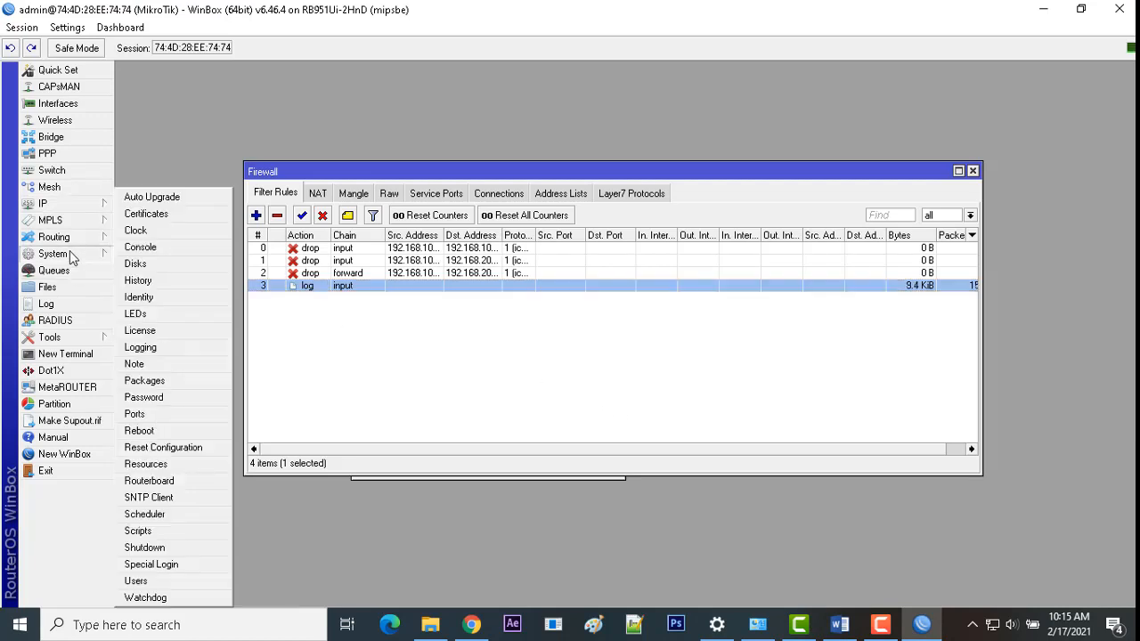
click(142, 347)
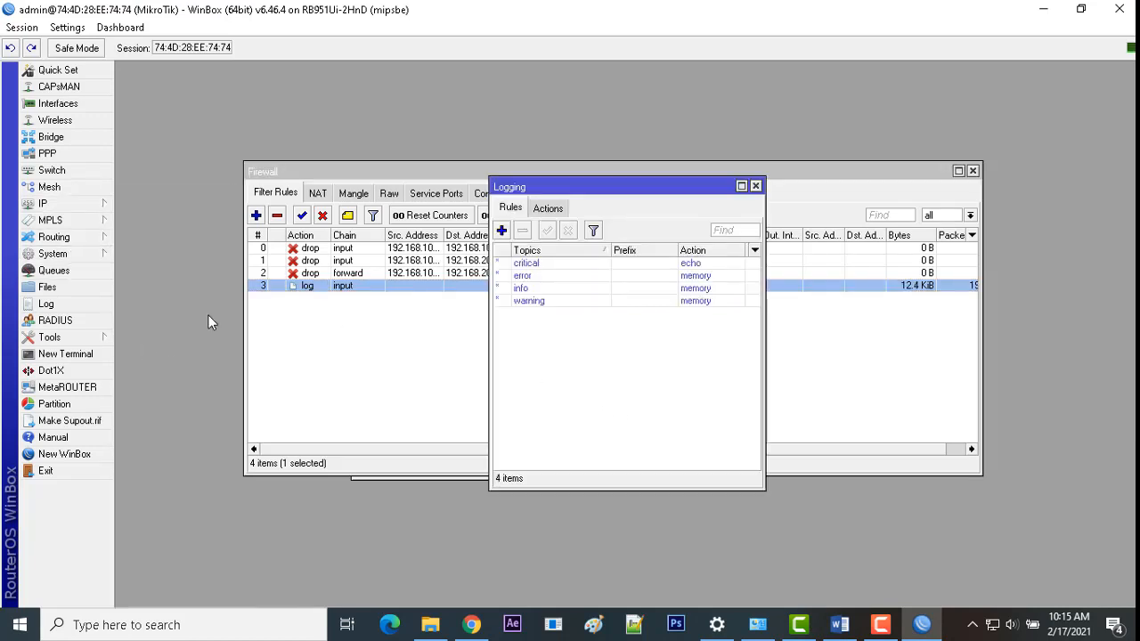
click(503, 231)
drag(600, 251, 597, 241)
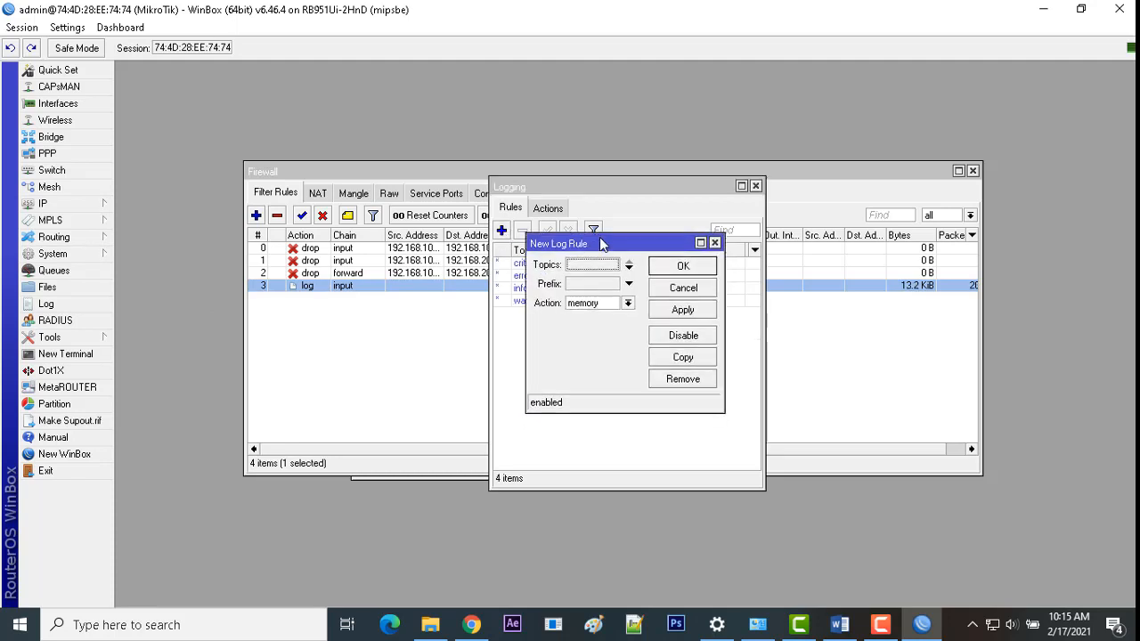
click(597, 283)
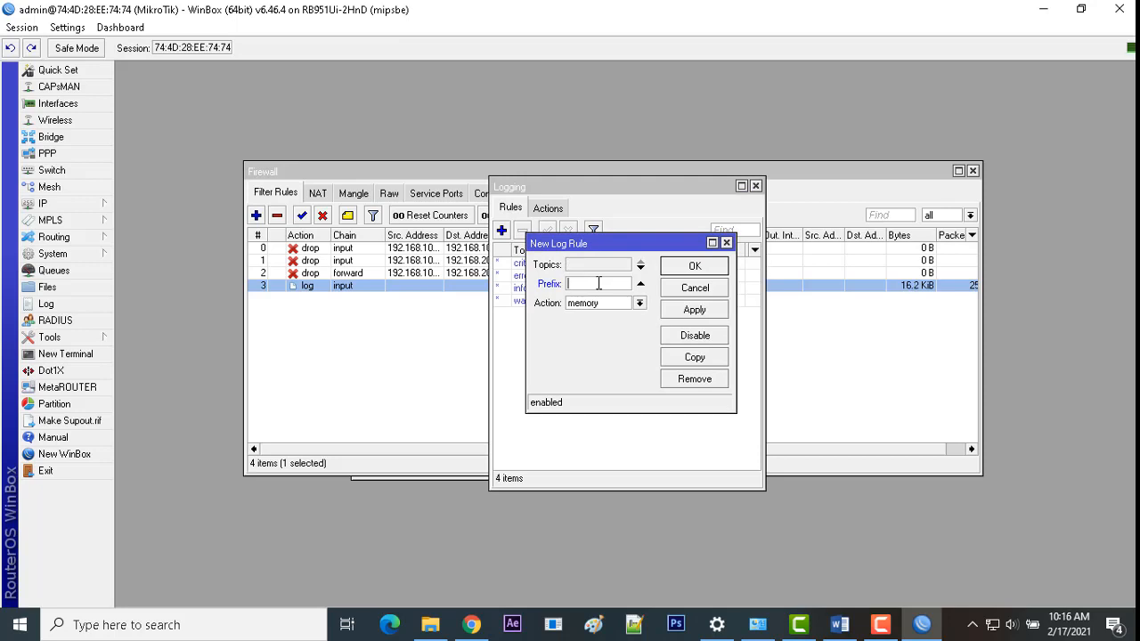
double_click(391, 284)
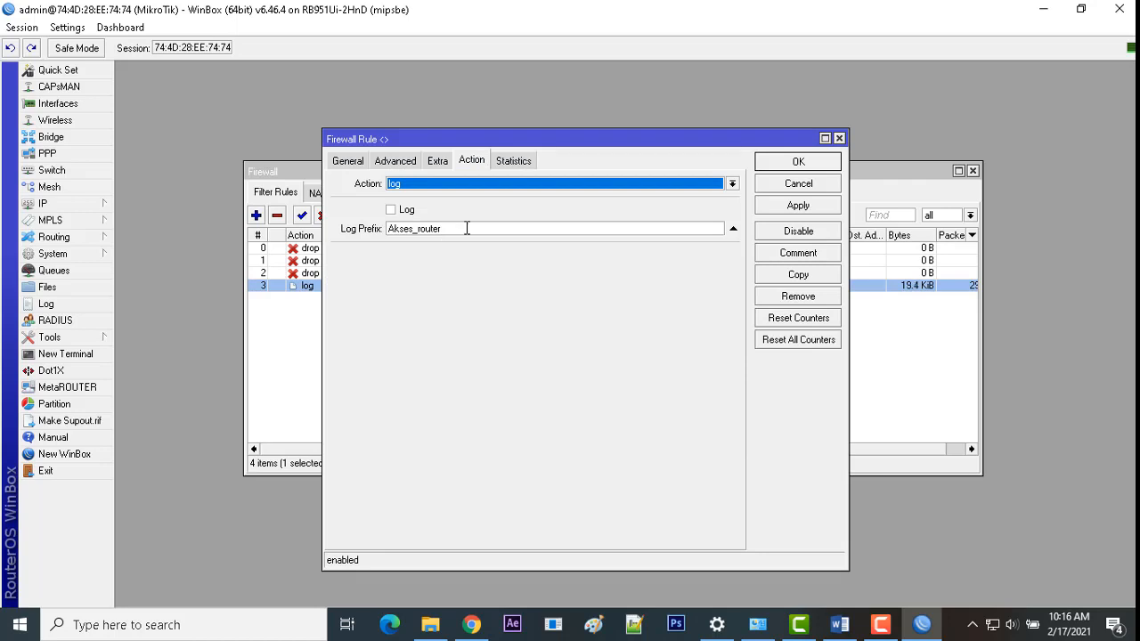
click(800, 162)
click(643, 482)
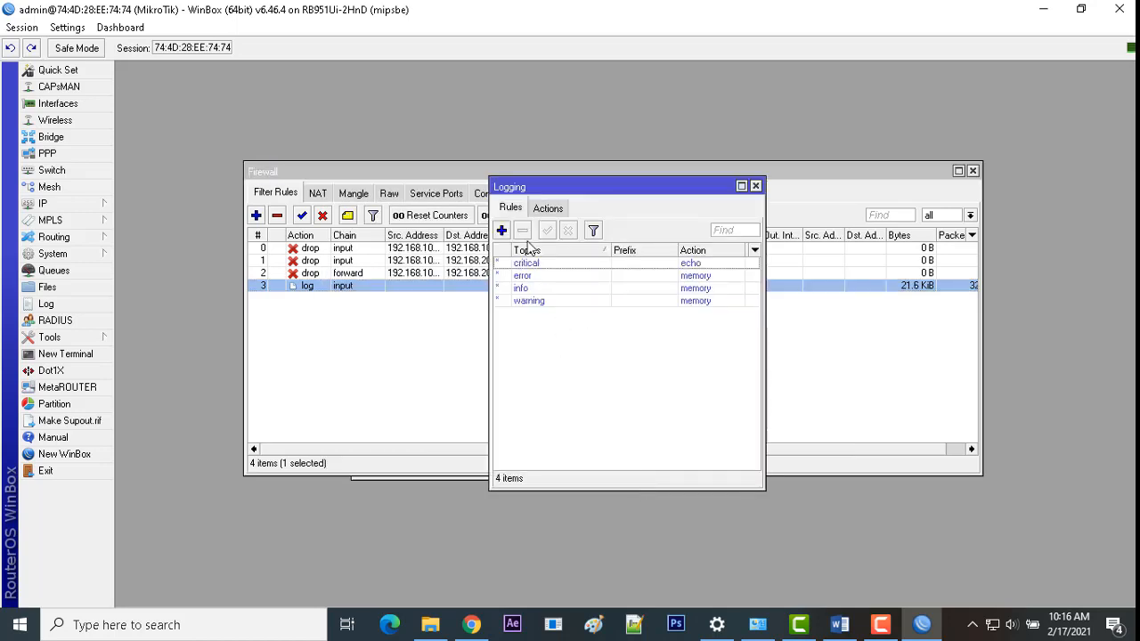
Step: Add a logging rule with prefix Akses_router and action disk
click(501, 230)
click(585, 293)
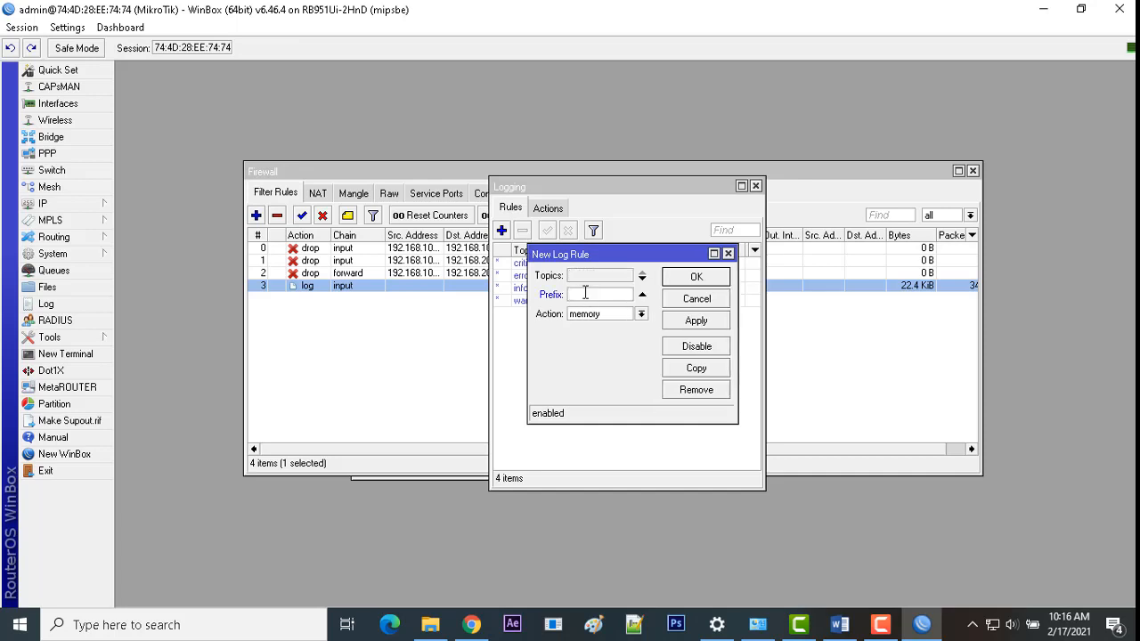
text(Akses_router)
click(641, 313)
click(622, 328)
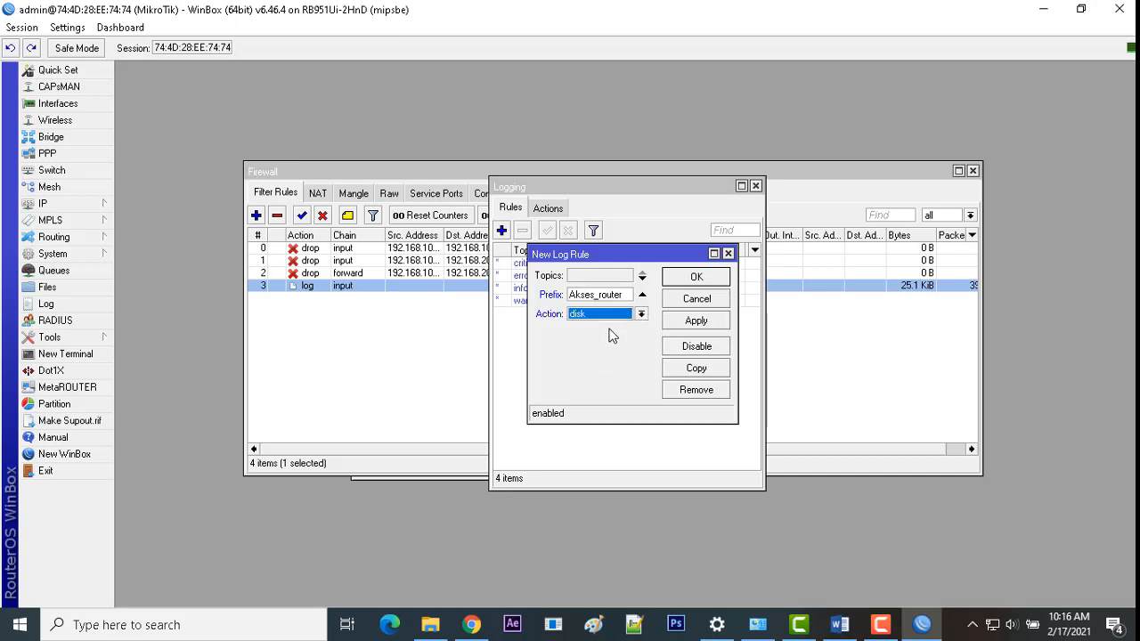
click(673, 323)
click(682, 277)
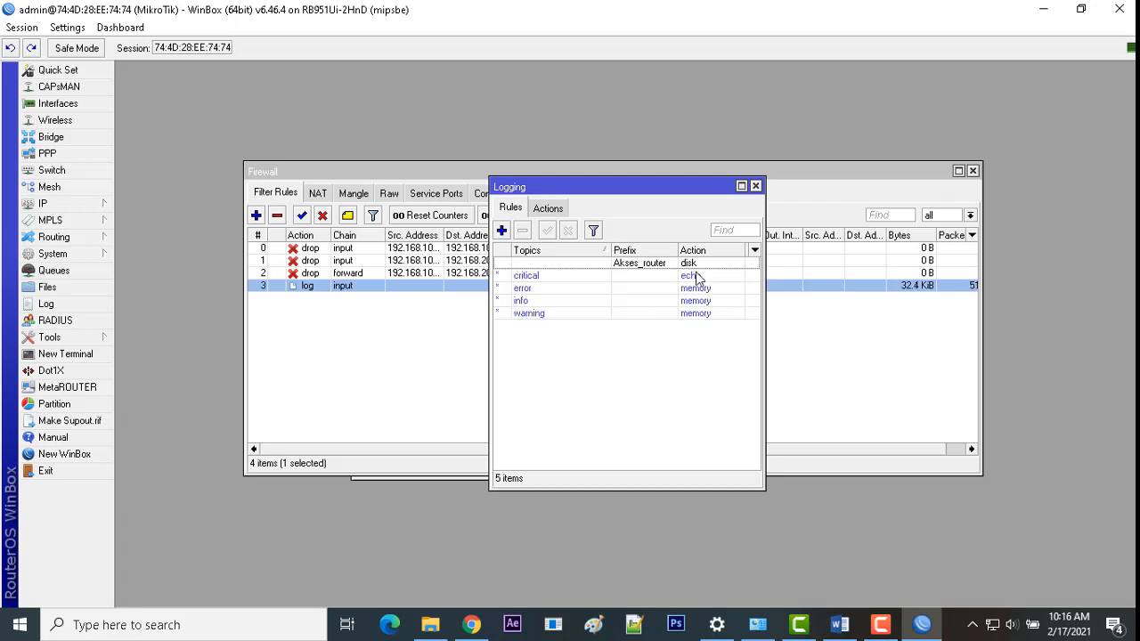
Step: Close the Logging, Firewall and Address List windows and cancel the unfinished new log rule
click(755, 187)
click(971, 171)
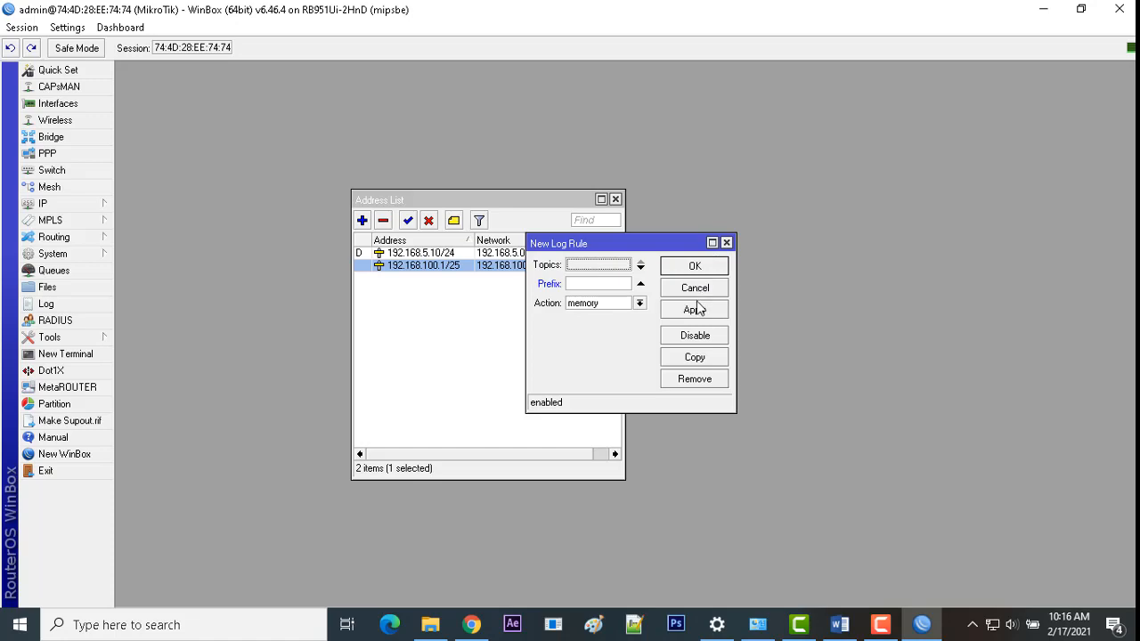
click(696, 290)
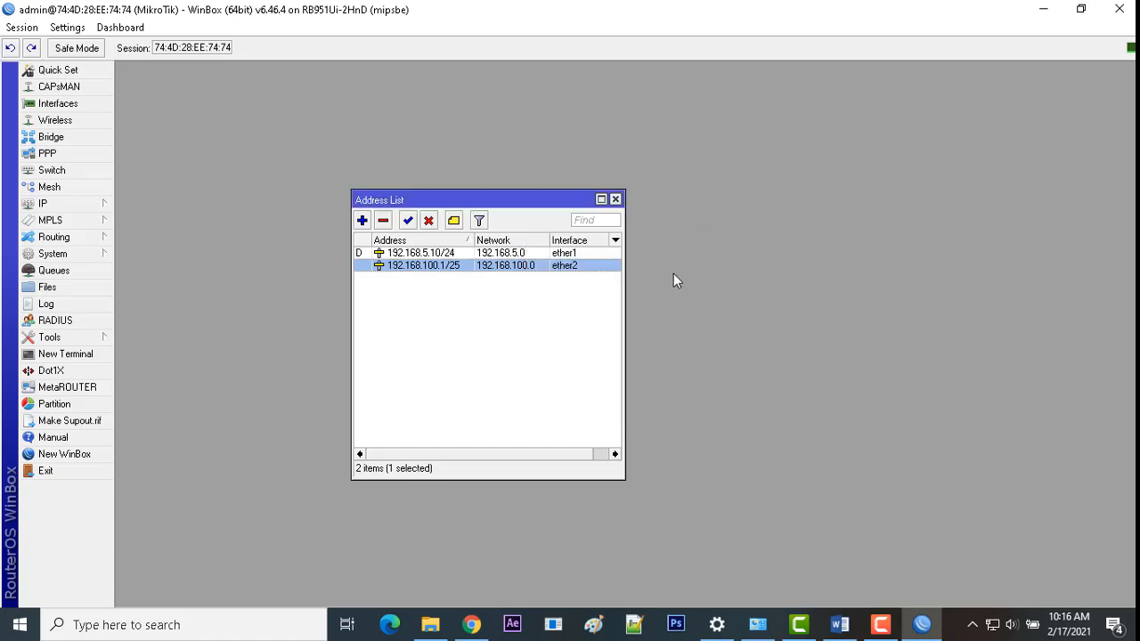
click(615, 199)
Step: Scroll through the task document in Word, then switch back to WinBox
click(839, 625)
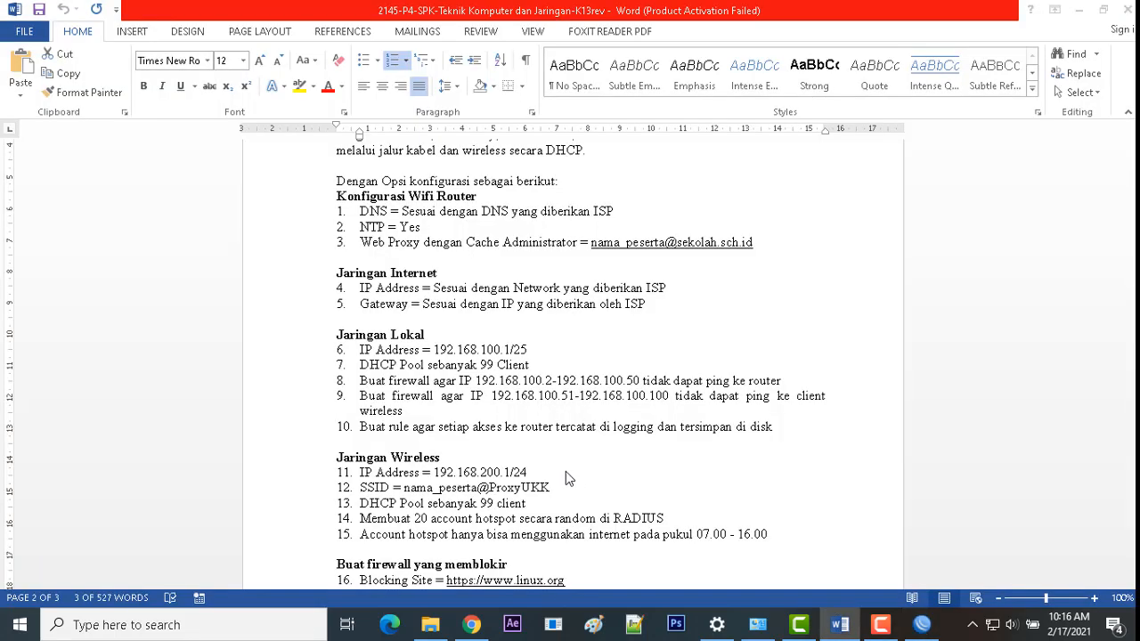
scroll(566, 471, down, 1)
scroll(390, 425, down, 1)
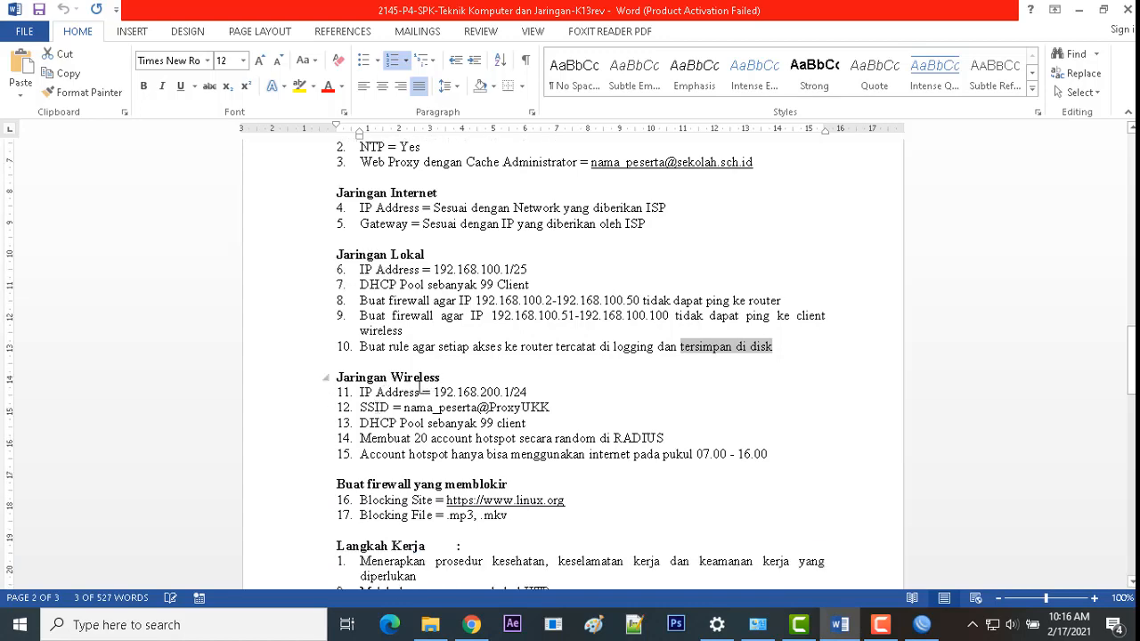
key(alt+Tab)
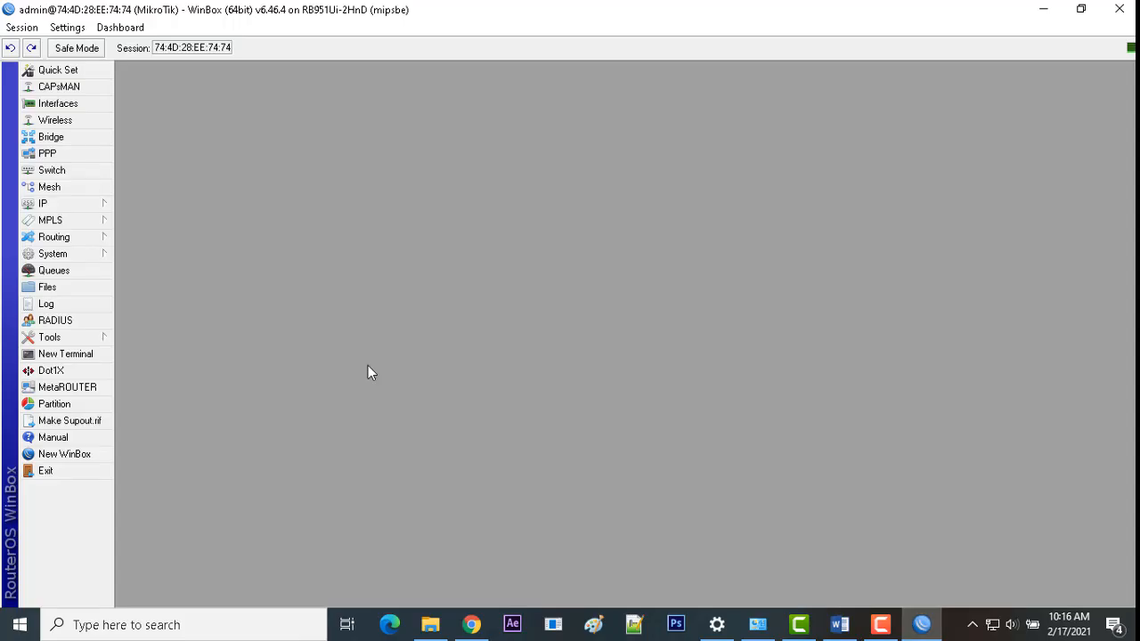
Step: Add IP address 192.168.200.1/24 on interface ether3, checking the task's wireless address requirement
click(99, 202)
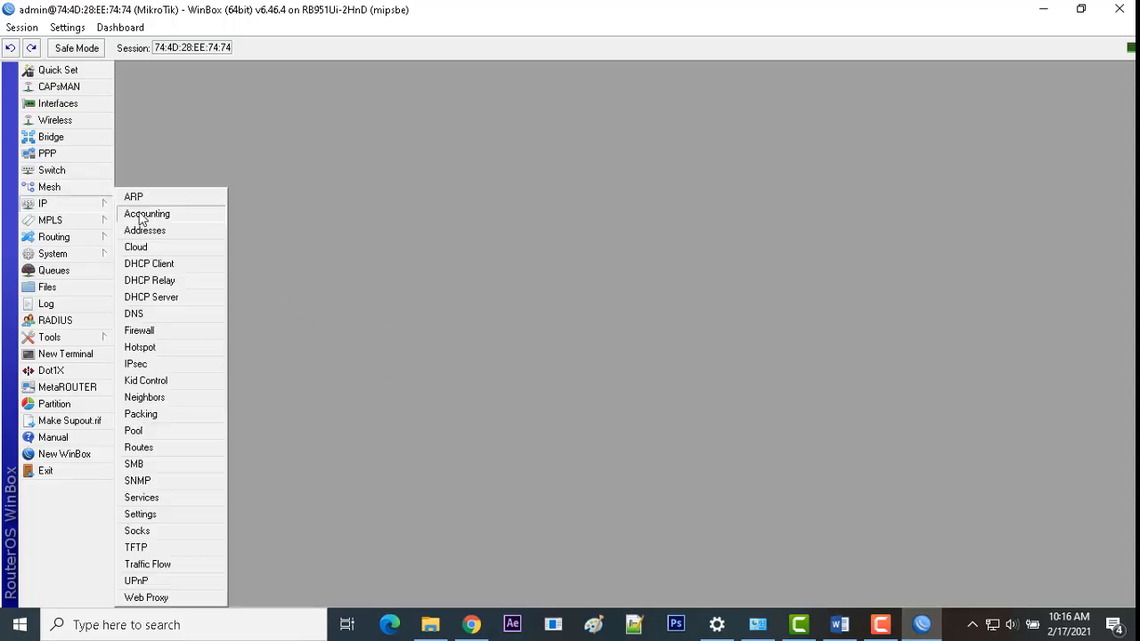
click(141, 230)
click(361, 222)
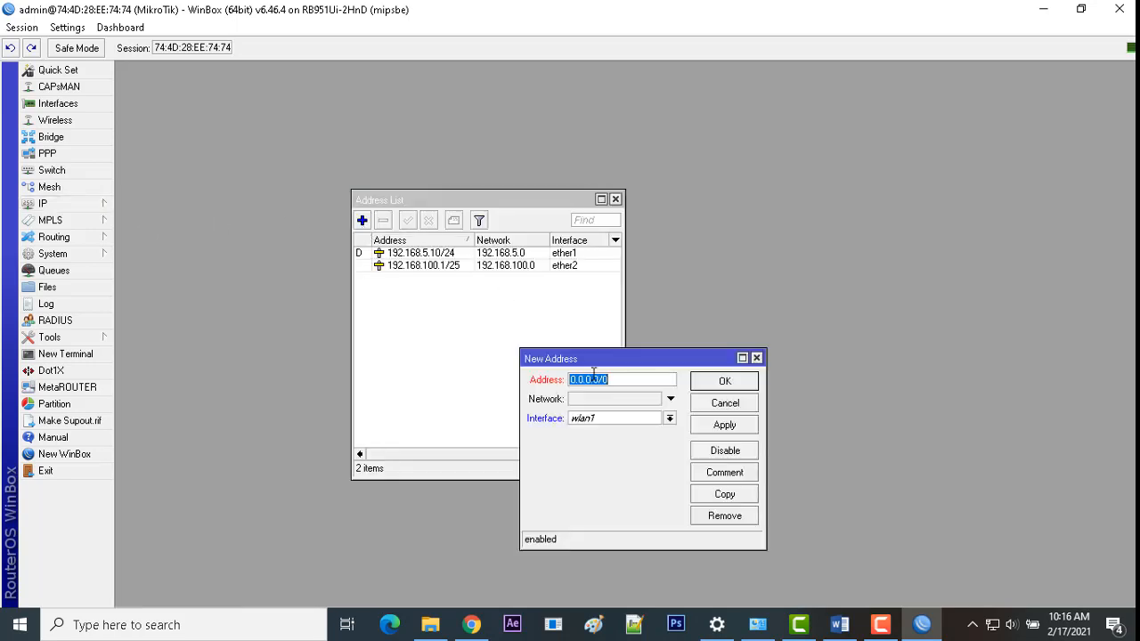
text(192.168.200.1)
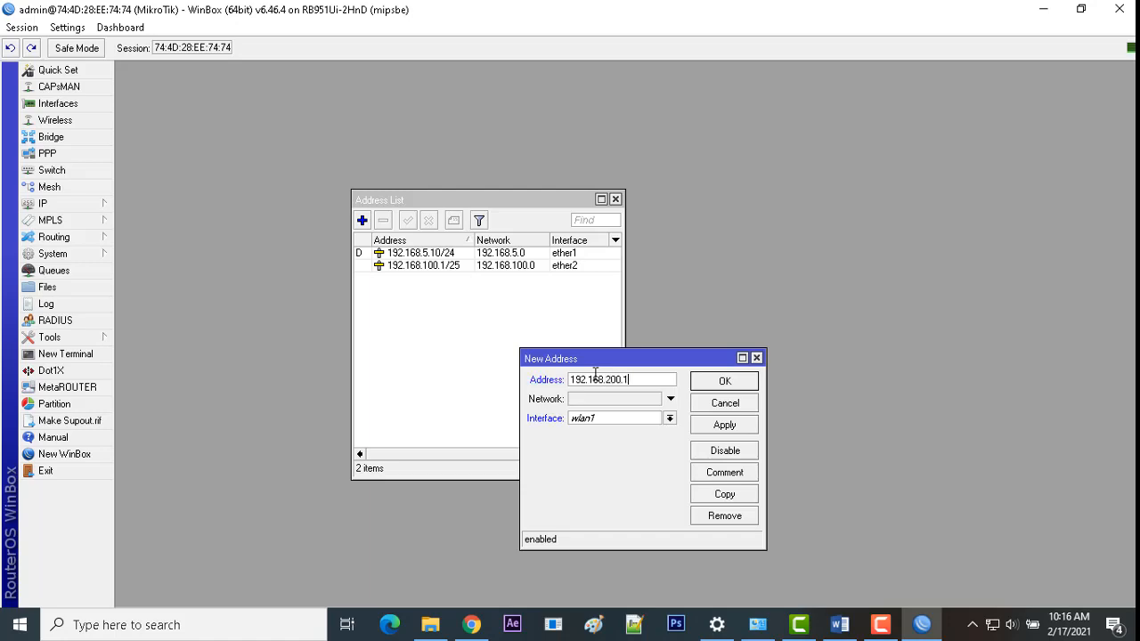
text(/24)
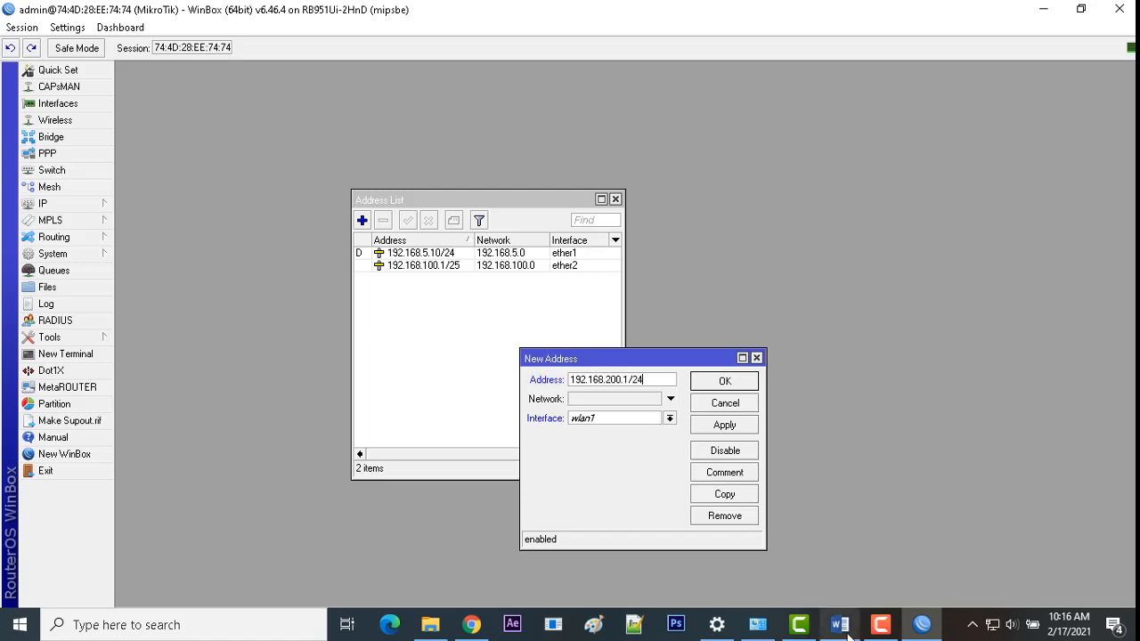
click(849, 634)
click(906, 611)
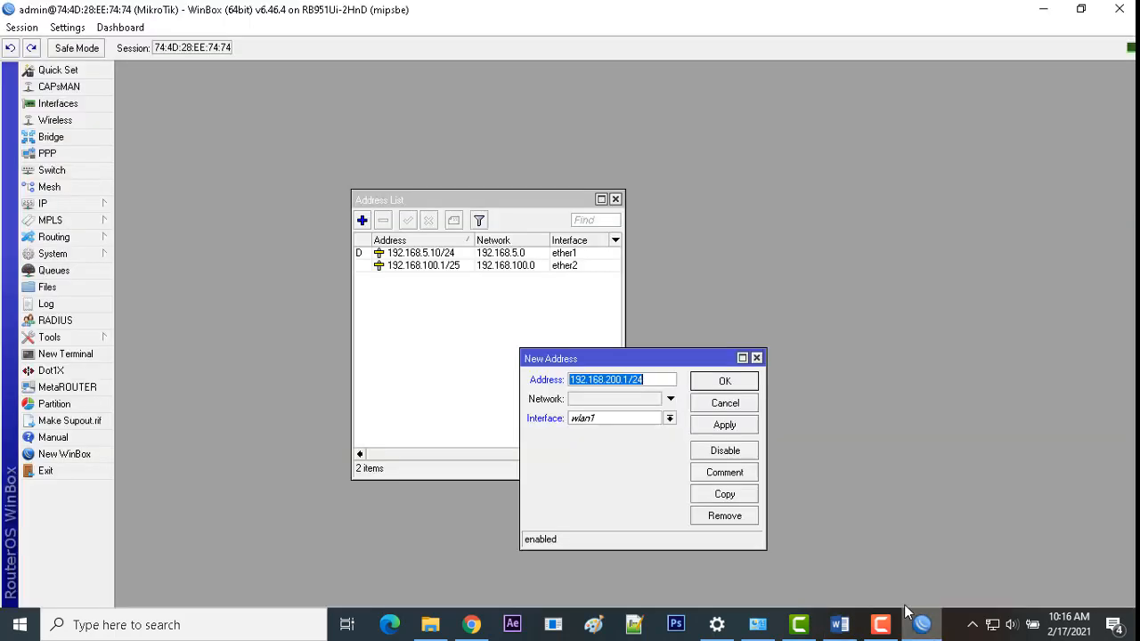
click(630, 418)
click(611, 455)
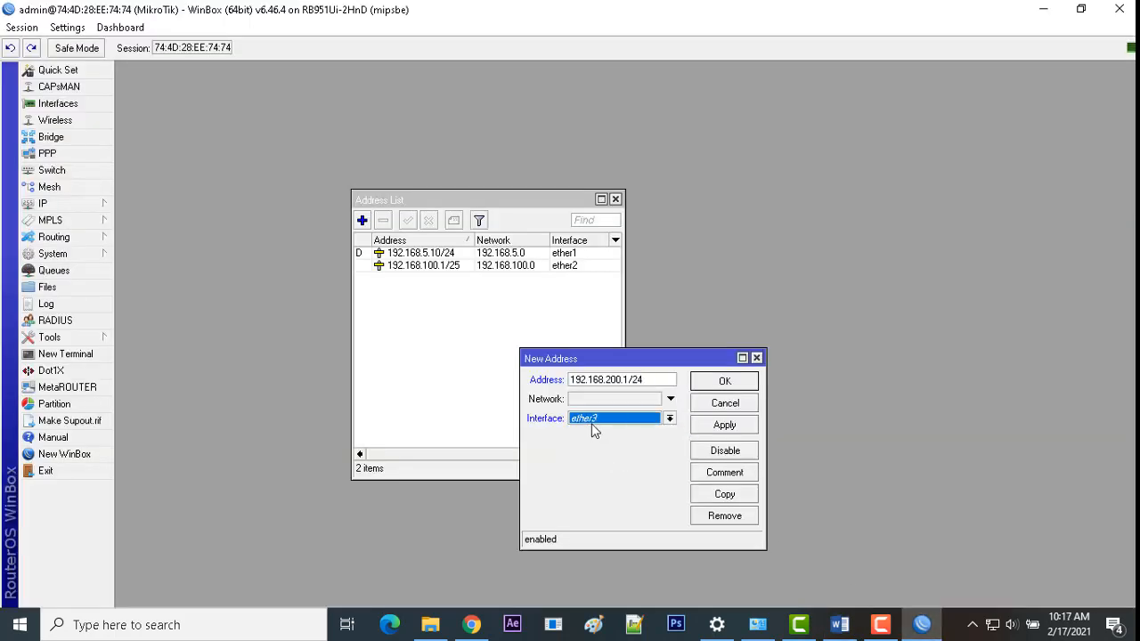
click(708, 425)
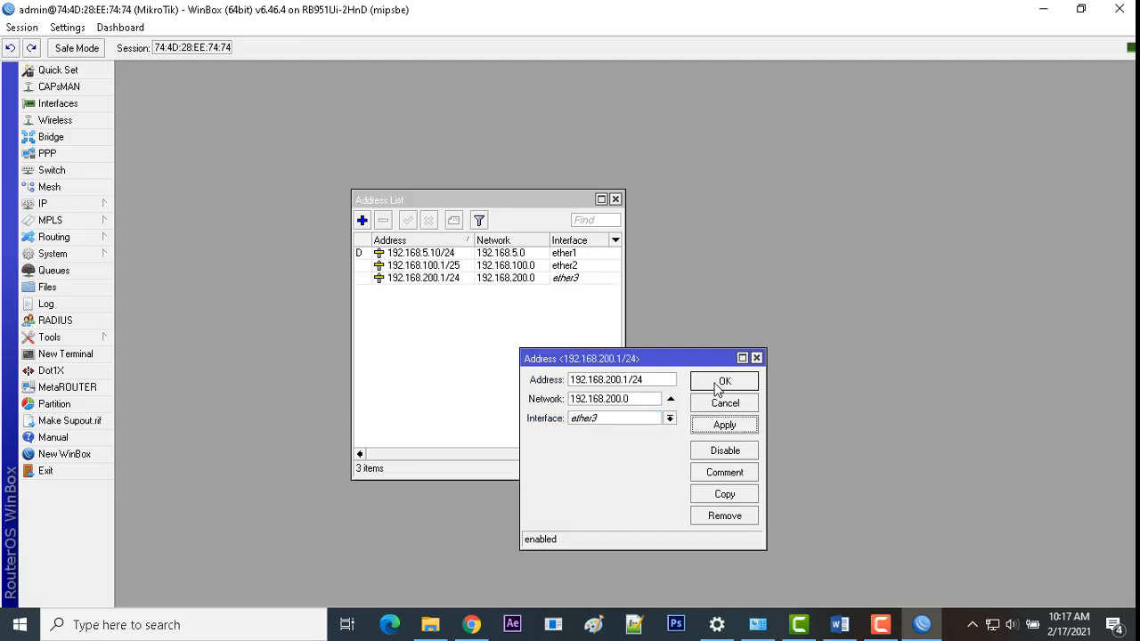
click(722, 382)
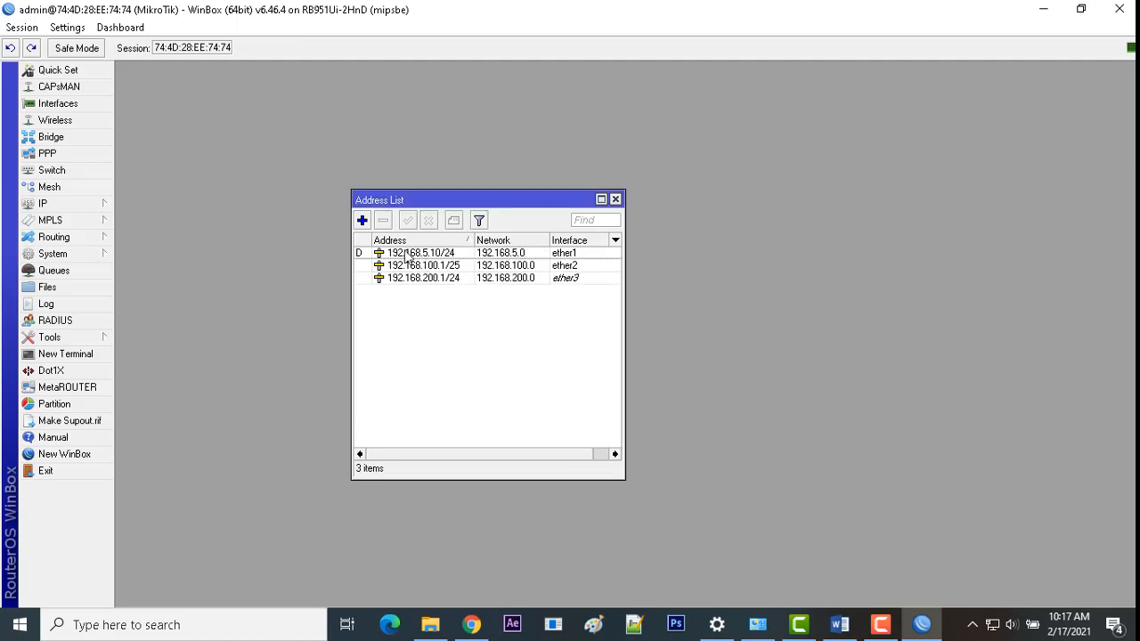
Step: Start DHCP Setup on ether3, accepting address space 192.168.200.0/24 and gateway 192.168.200.1
click(81, 203)
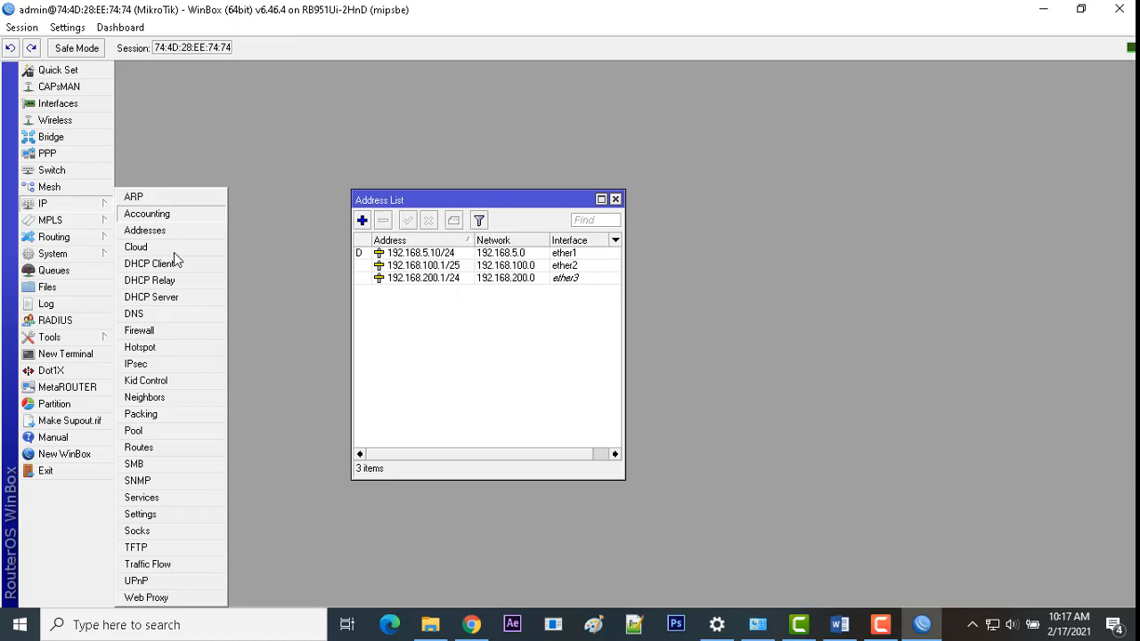
click(182, 300)
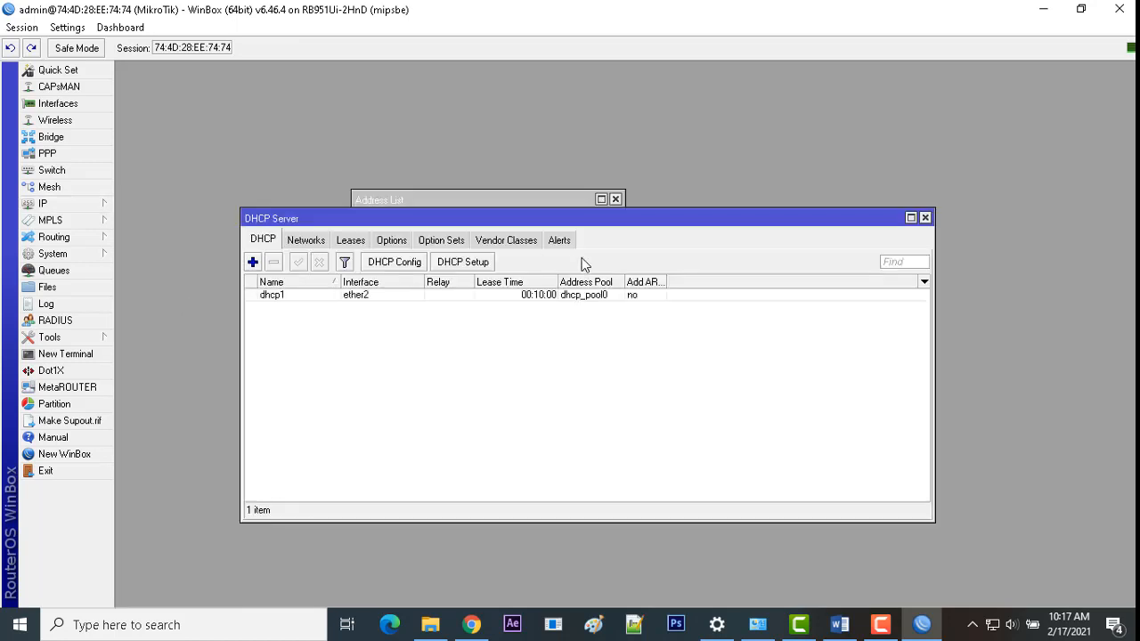
click(449, 268)
click(549, 332)
click(529, 357)
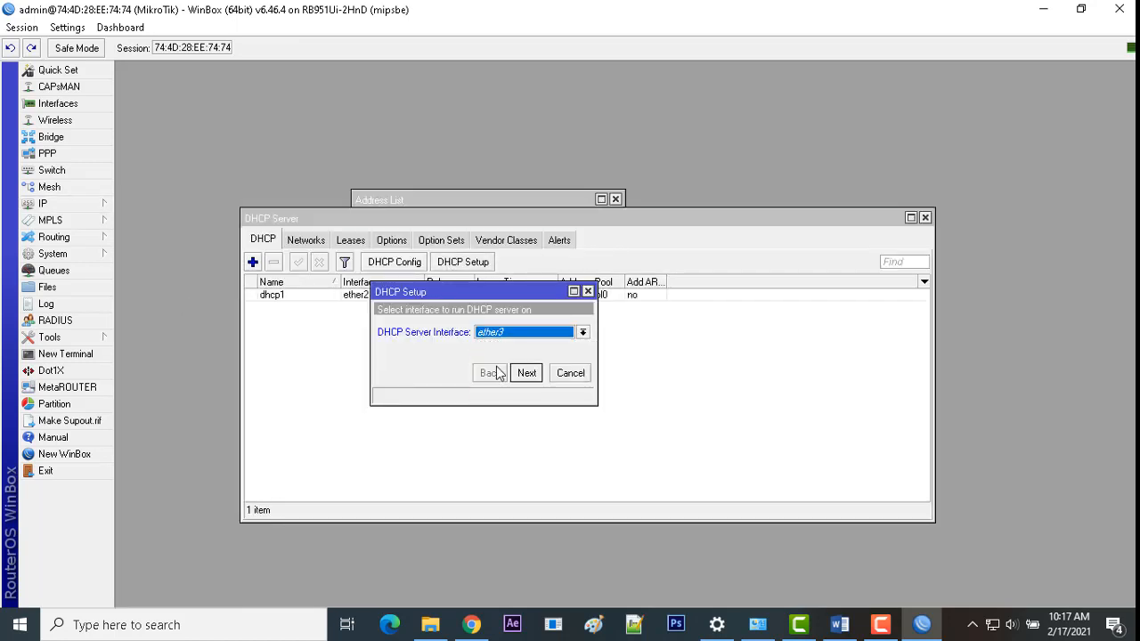
click(524, 372)
click(525, 373)
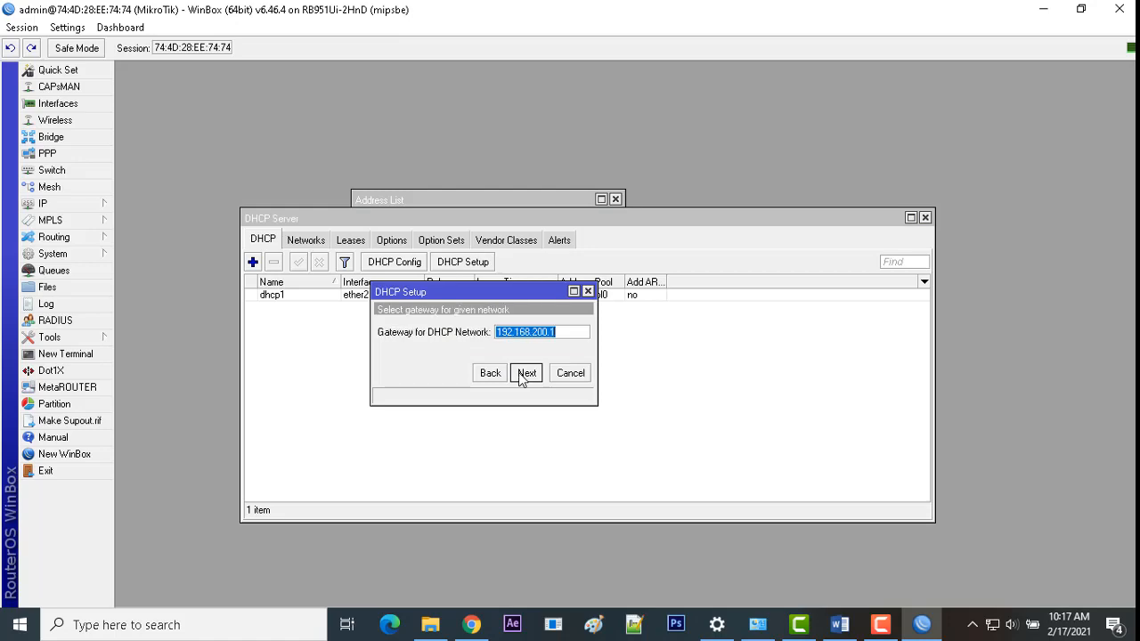
click(525, 373)
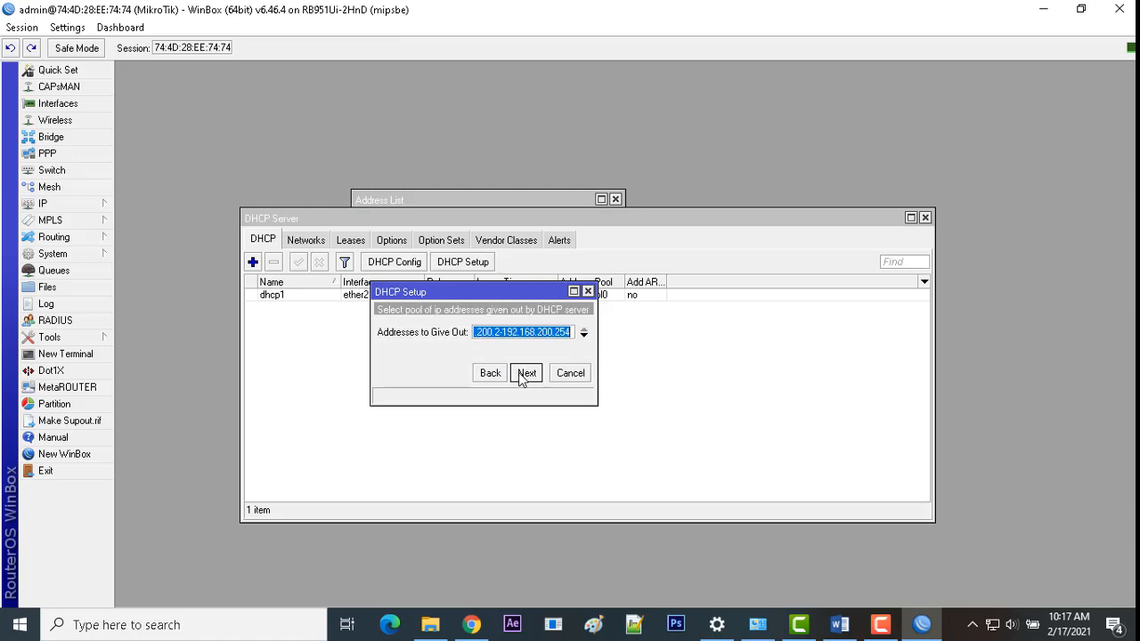
Step: Check the task's 99-client pool requirement in Word, then begin editing the pool range
click(839, 624)
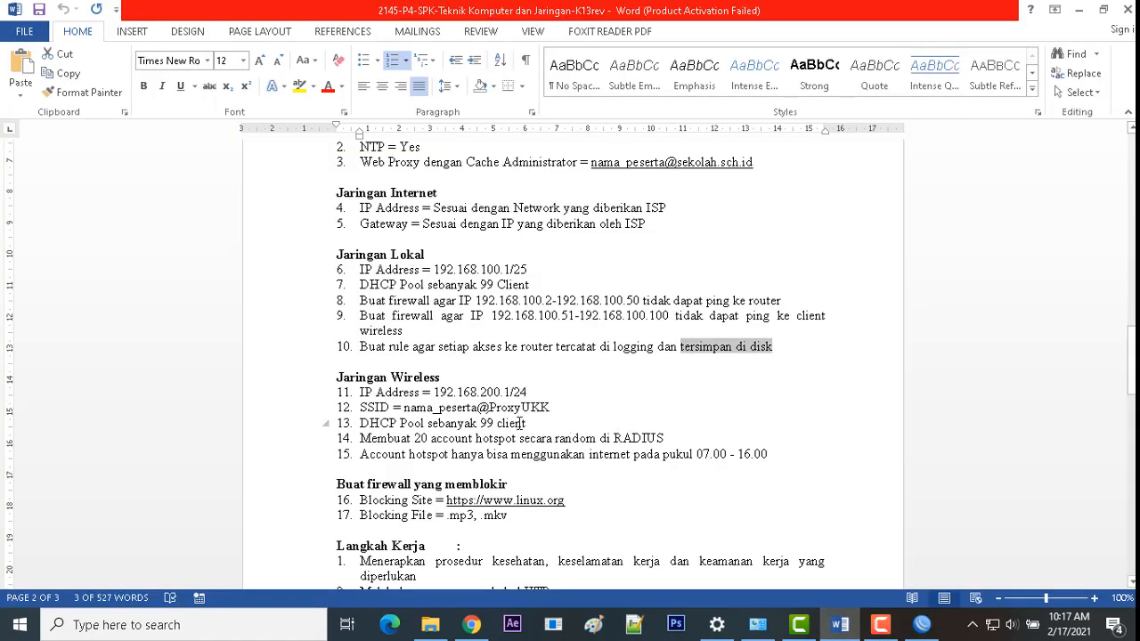
drag(531, 423, 427, 423)
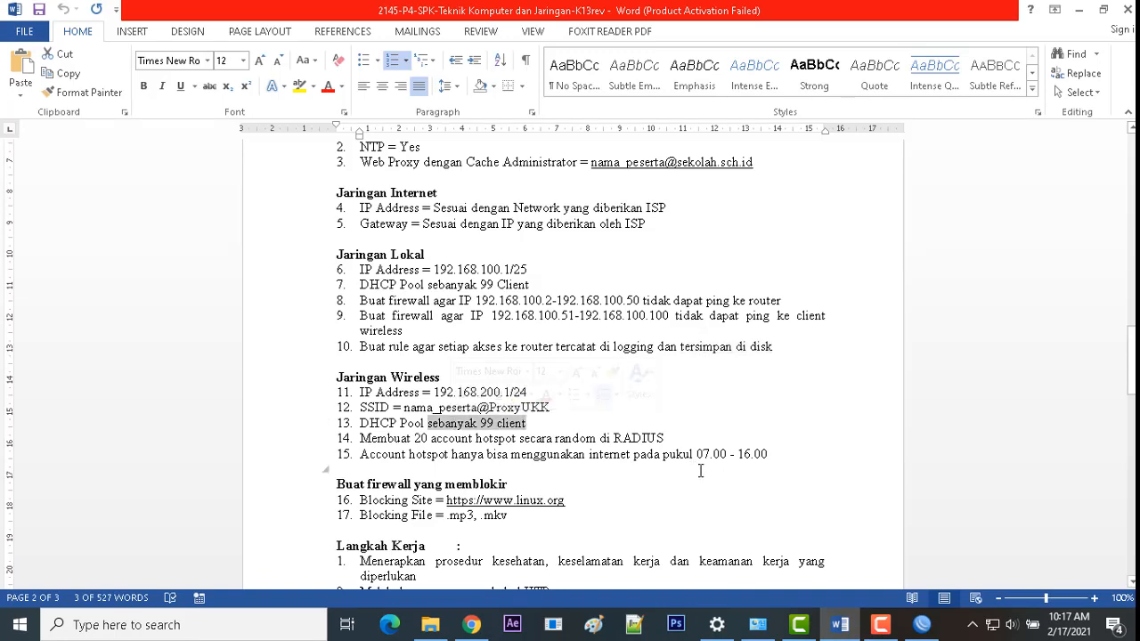
click(922, 628)
click(556, 332)
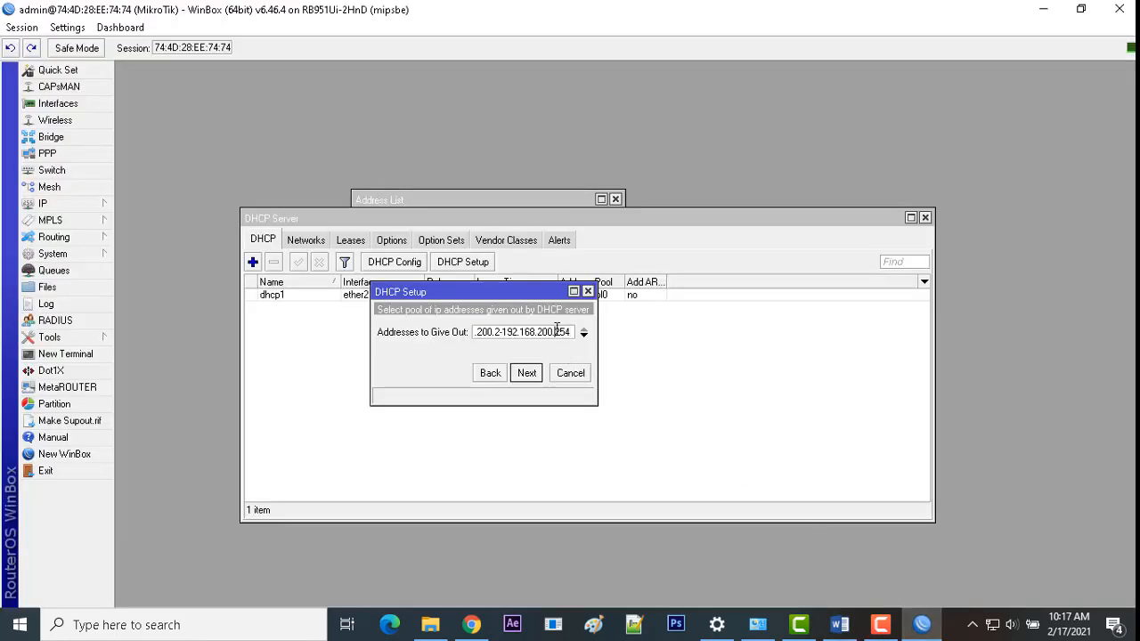
Step: Edit the pool range end, accept DNS 118.98.111.42/46 and a 00:10:00 lease, and select dhcp2
drag(556, 332, 609, 331)
text(100)
click(527, 375)
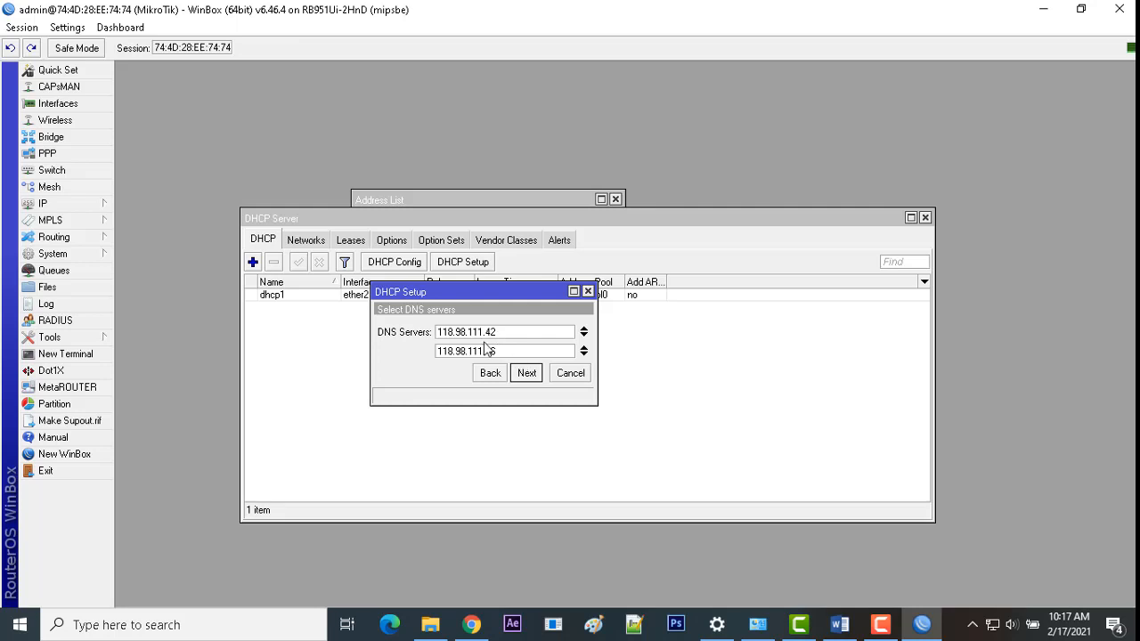
click(523, 374)
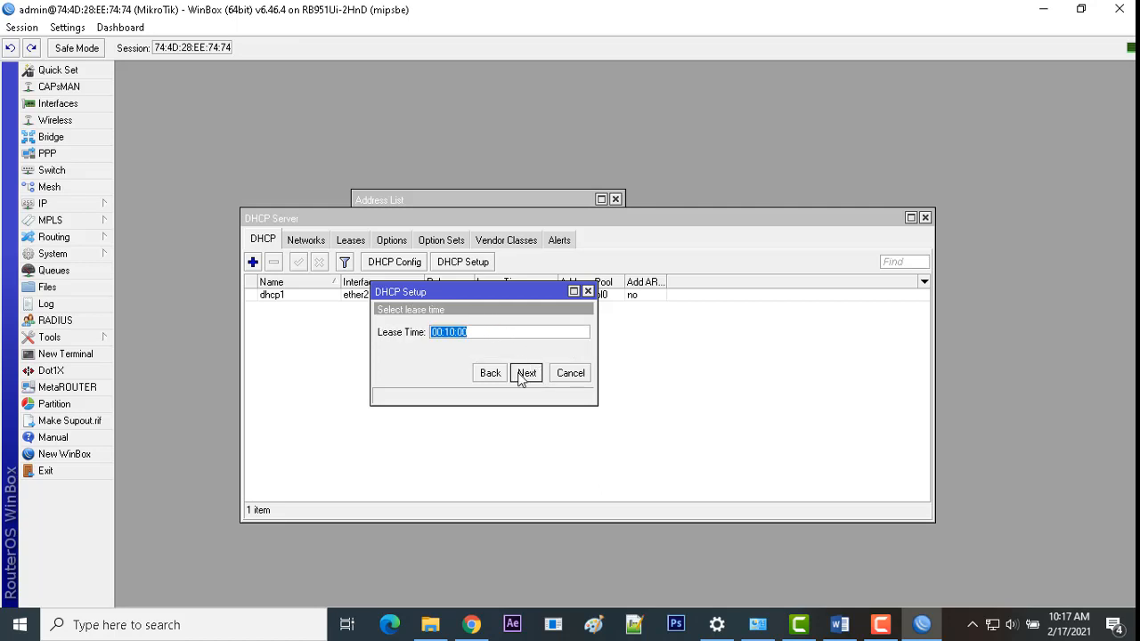
click(524, 374)
click(634, 328)
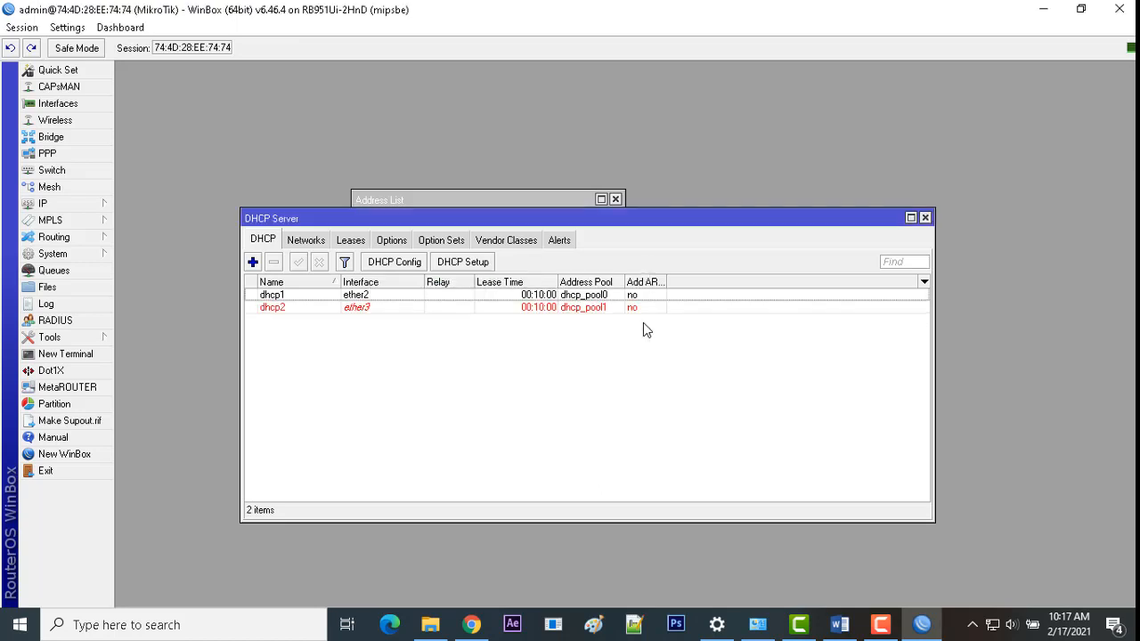
click(402, 308)
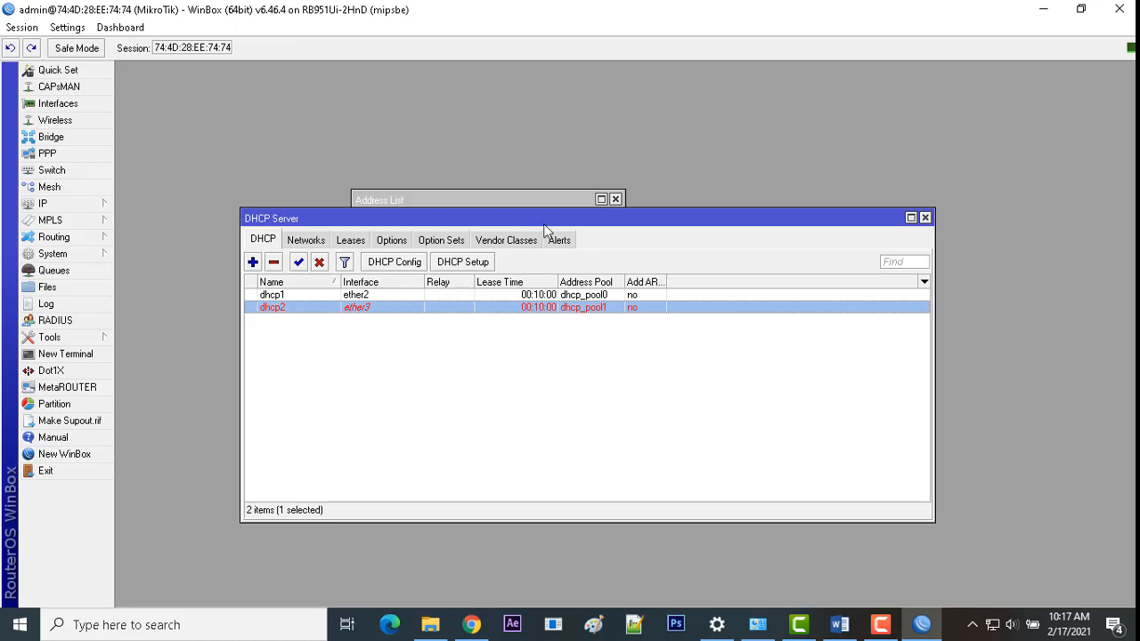
mouse_move(562, 218)
mouse_down()
mouse_move(629, 217)
mouse_move(575, 219)
mouse_up()
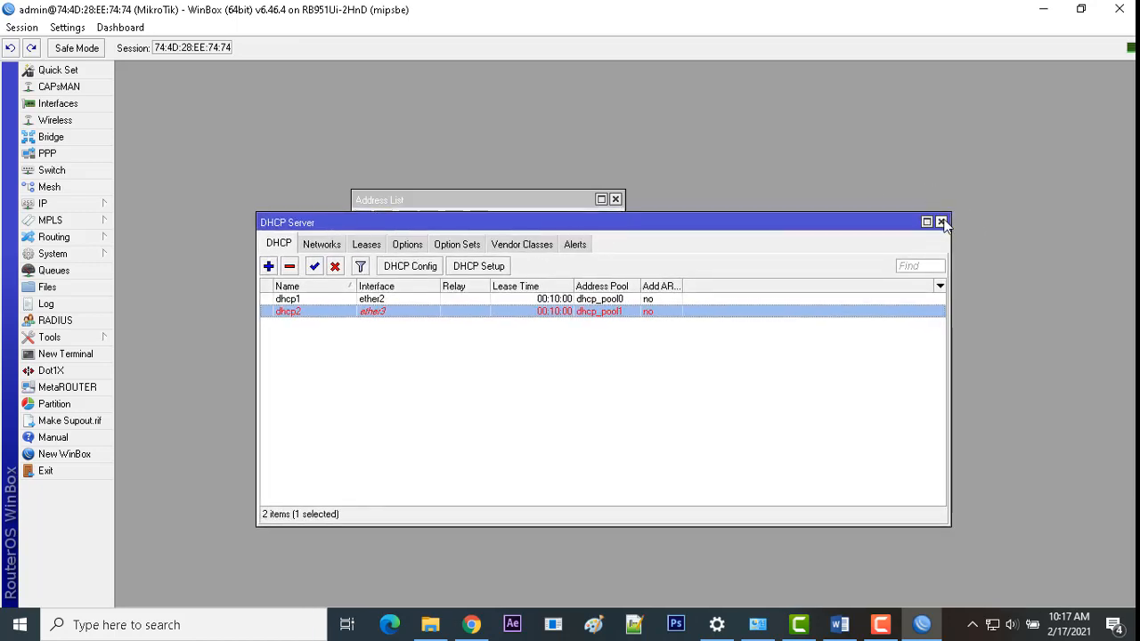
Step: Read task item 14 about RADIUS hotspot accounts in Word, then return to WinBox
click(921, 625)
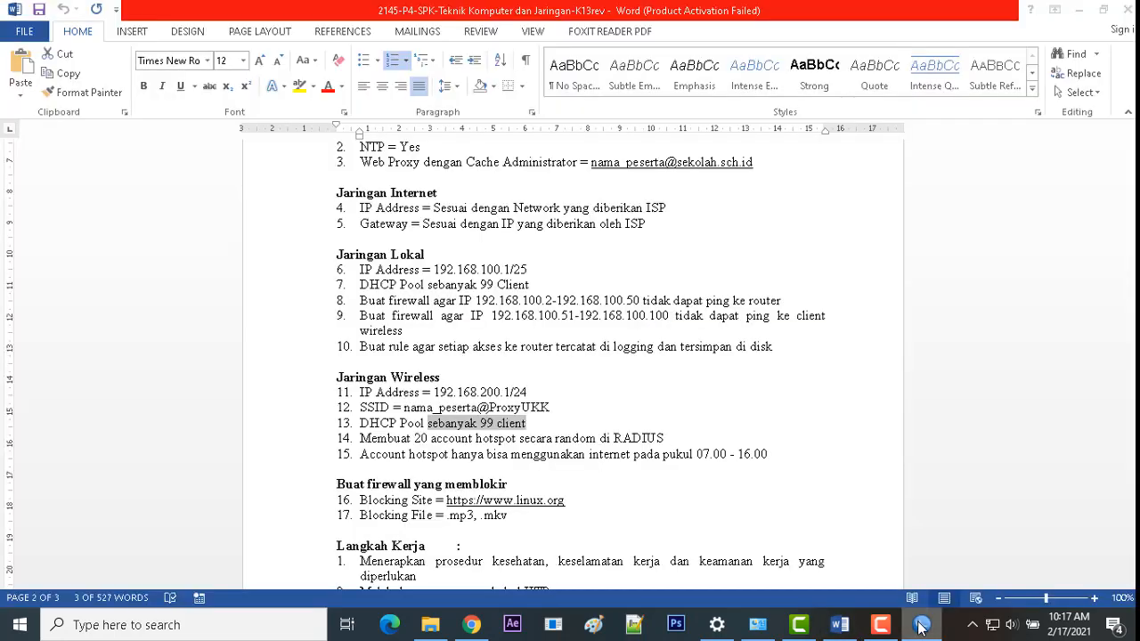
scroll(684, 504, down, 1)
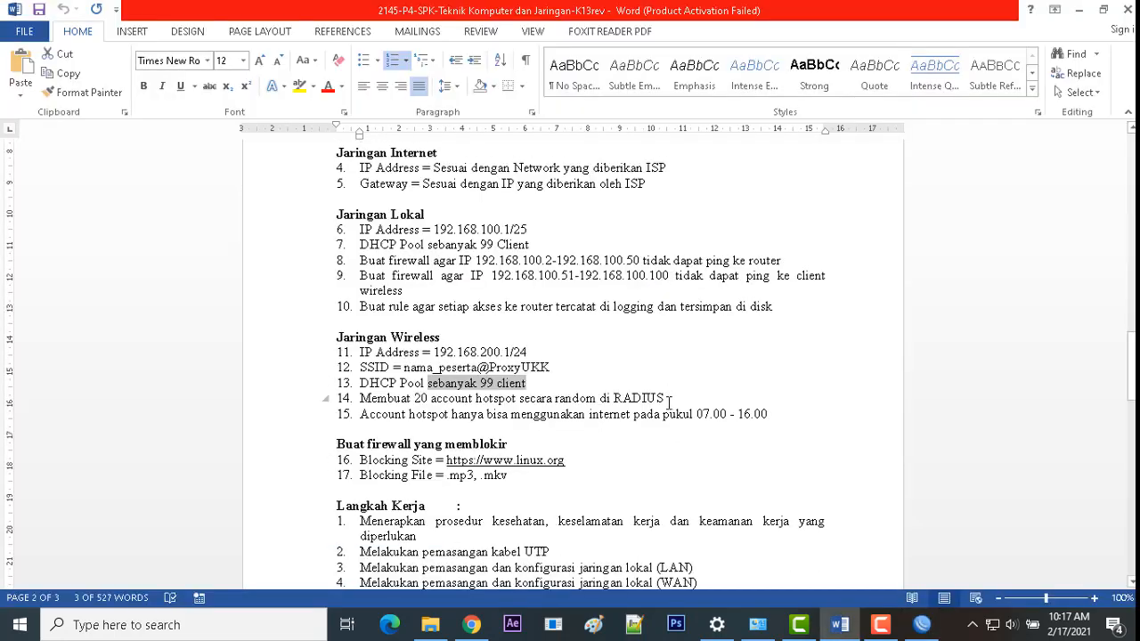
drag(669, 401, 383, 398)
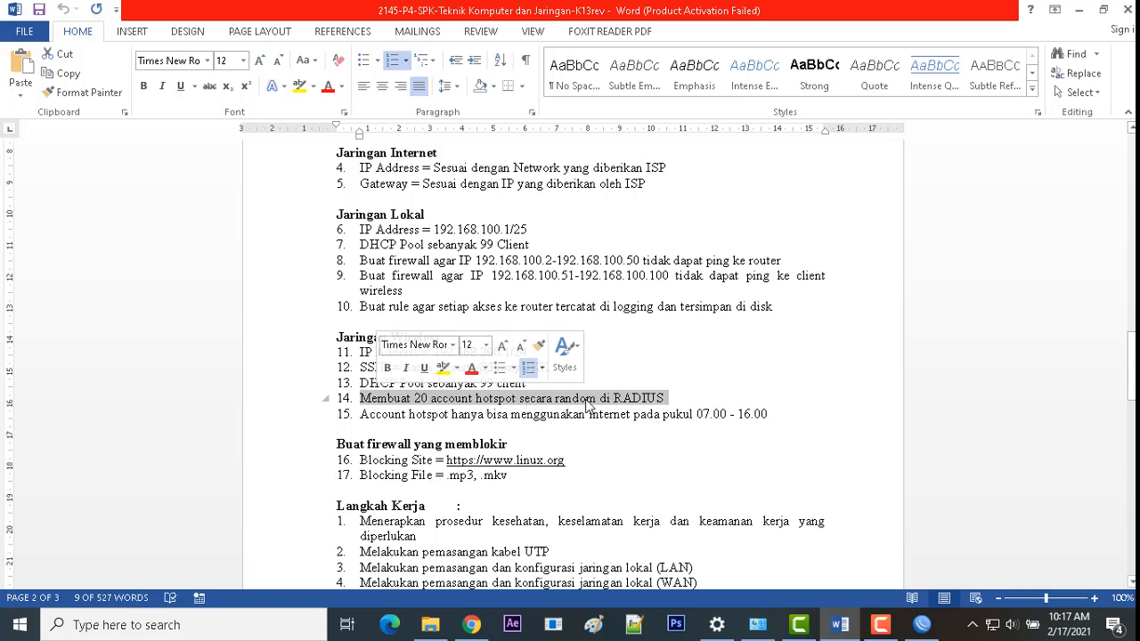
drag(614, 399, 671, 391)
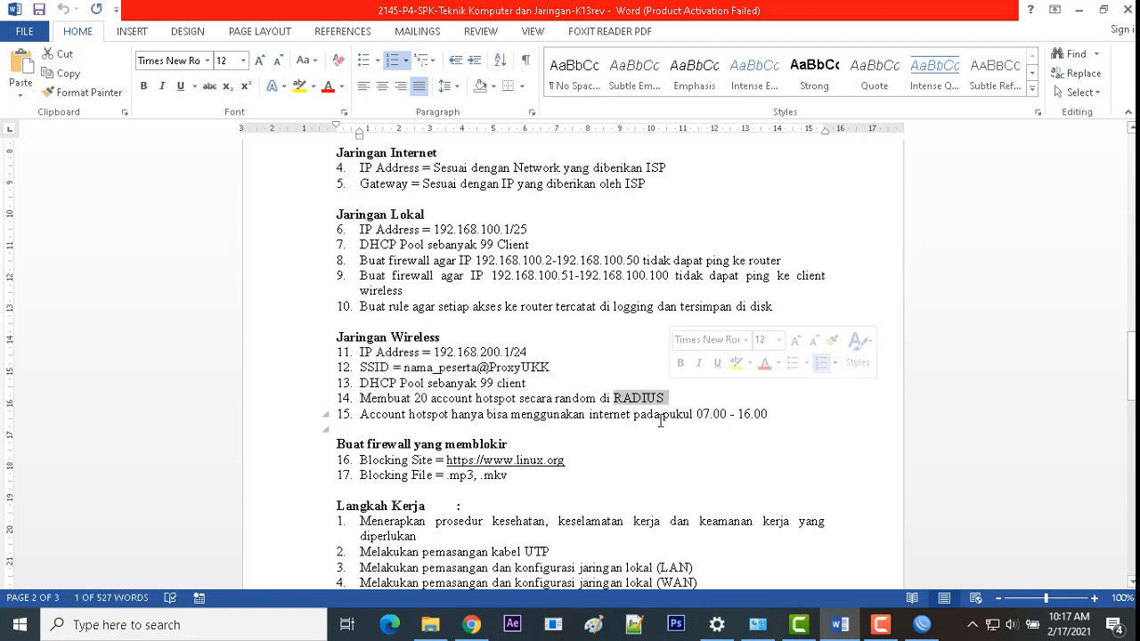
click(922, 625)
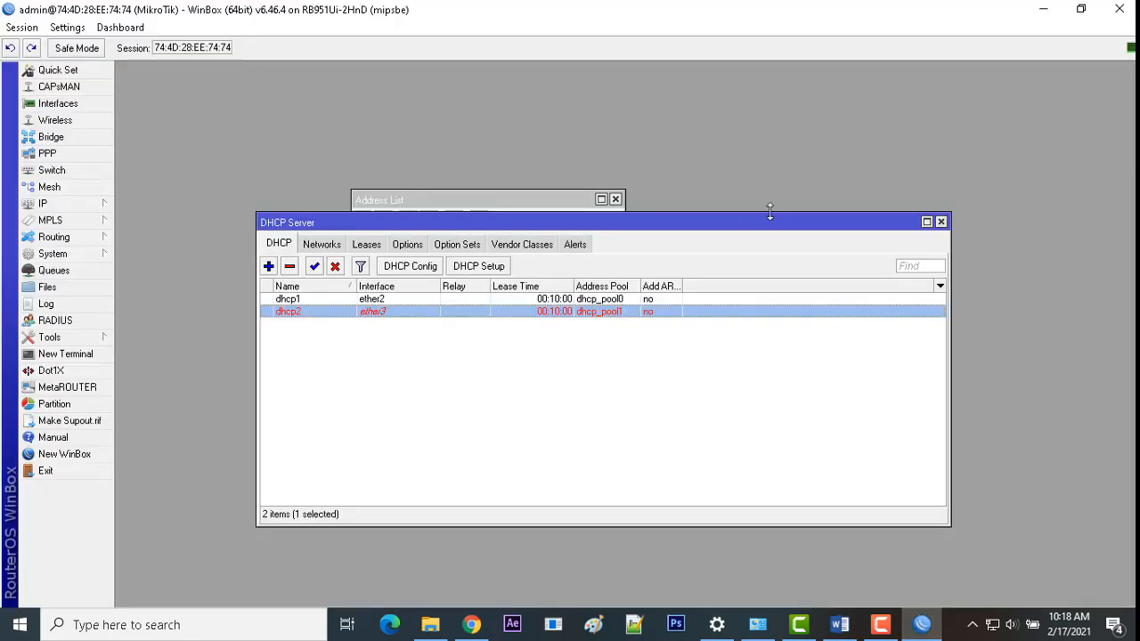
Step: Close the DHCP Server and Address List windows and open the Hotspot servers list
click(940, 222)
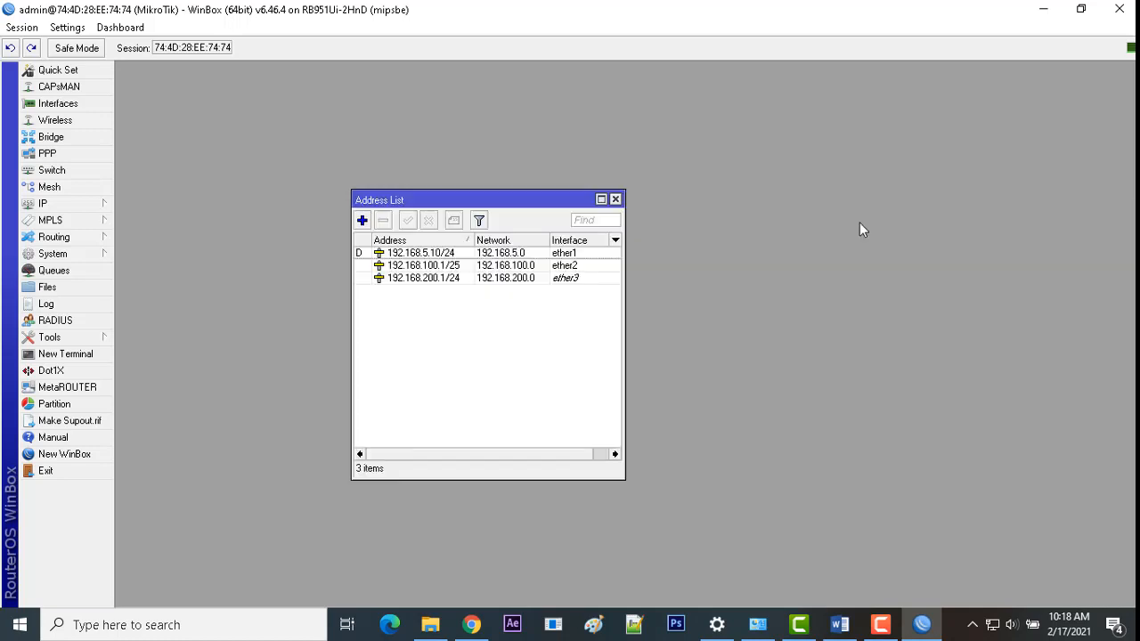
click(615, 199)
click(103, 207)
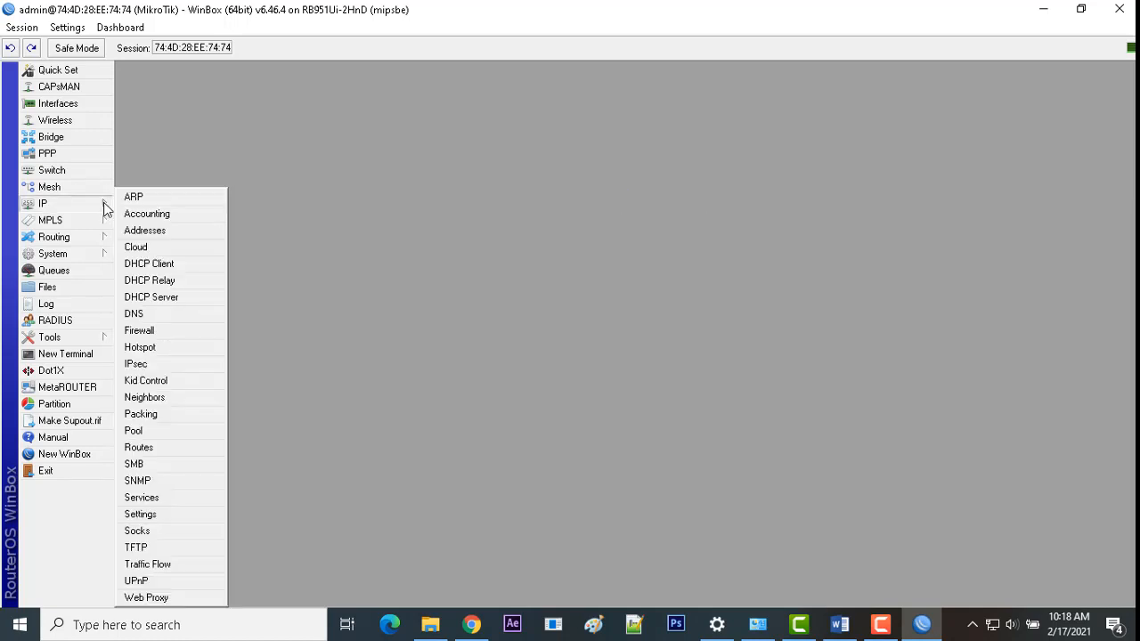
click(145, 348)
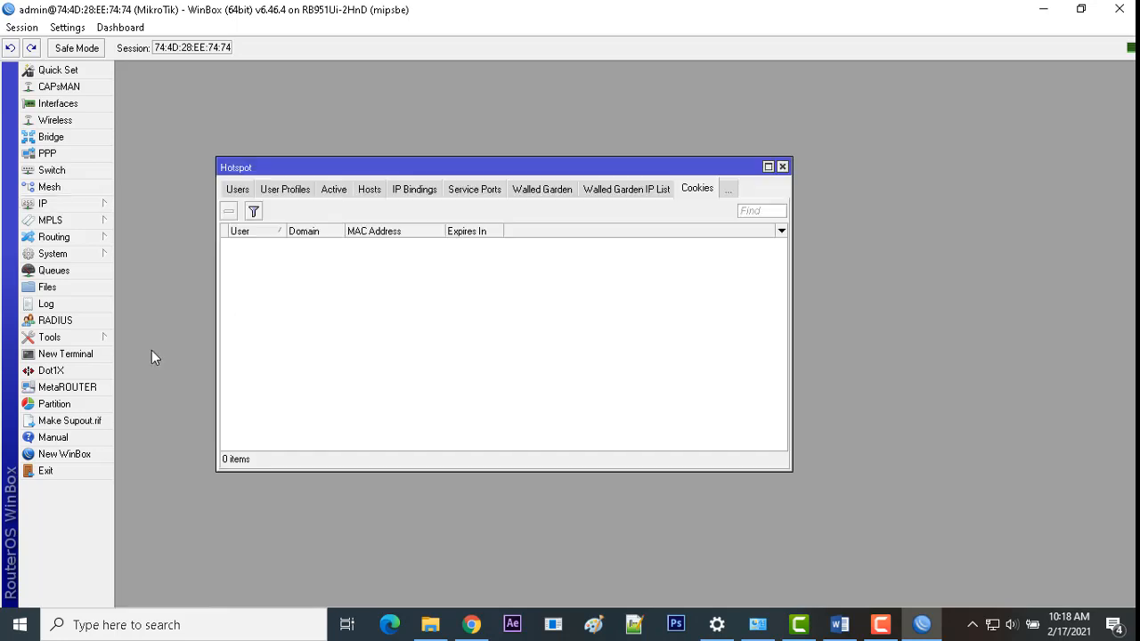
click(239, 191)
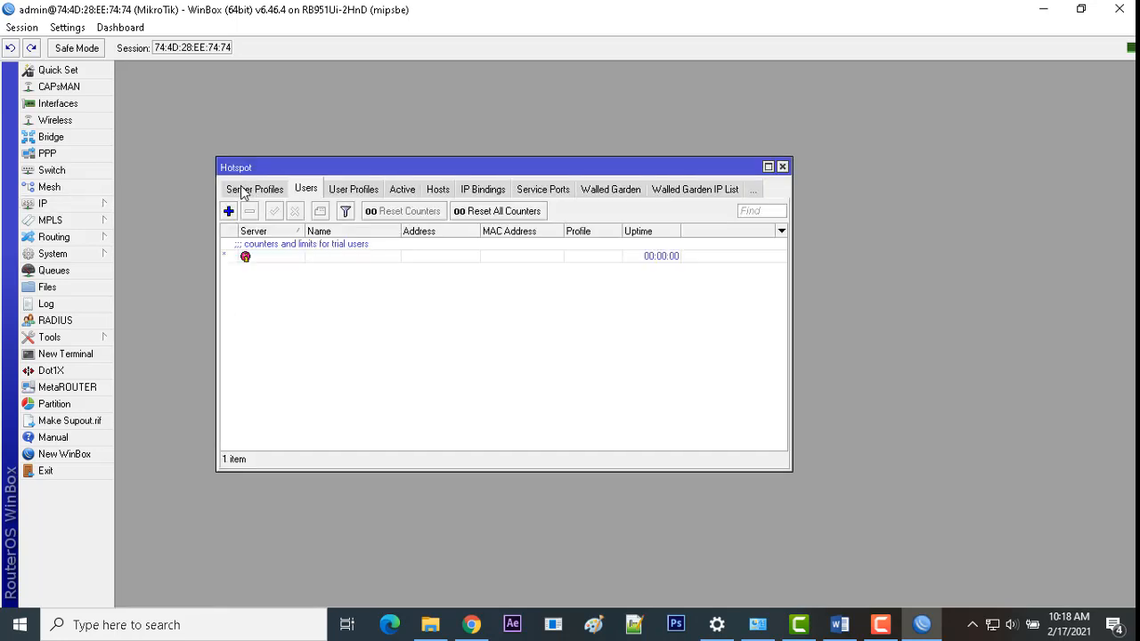
click(243, 191)
click(241, 189)
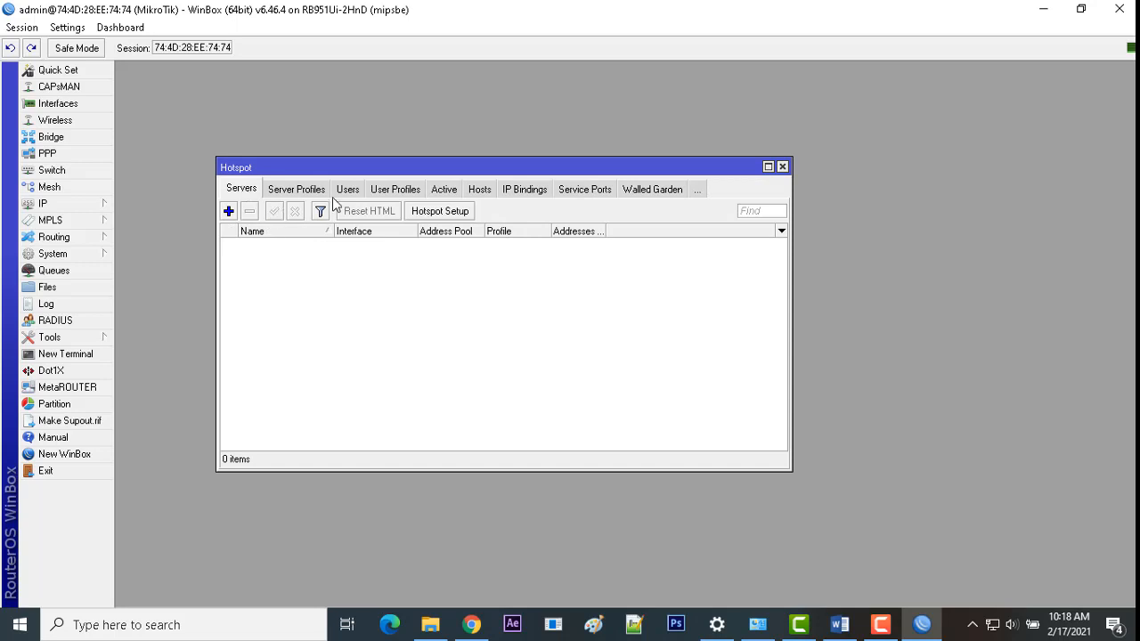
Step: Run Hotspot Setup on ether3 with masquerade off, accepting the address, pool, no SSL and SMTP
click(434, 216)
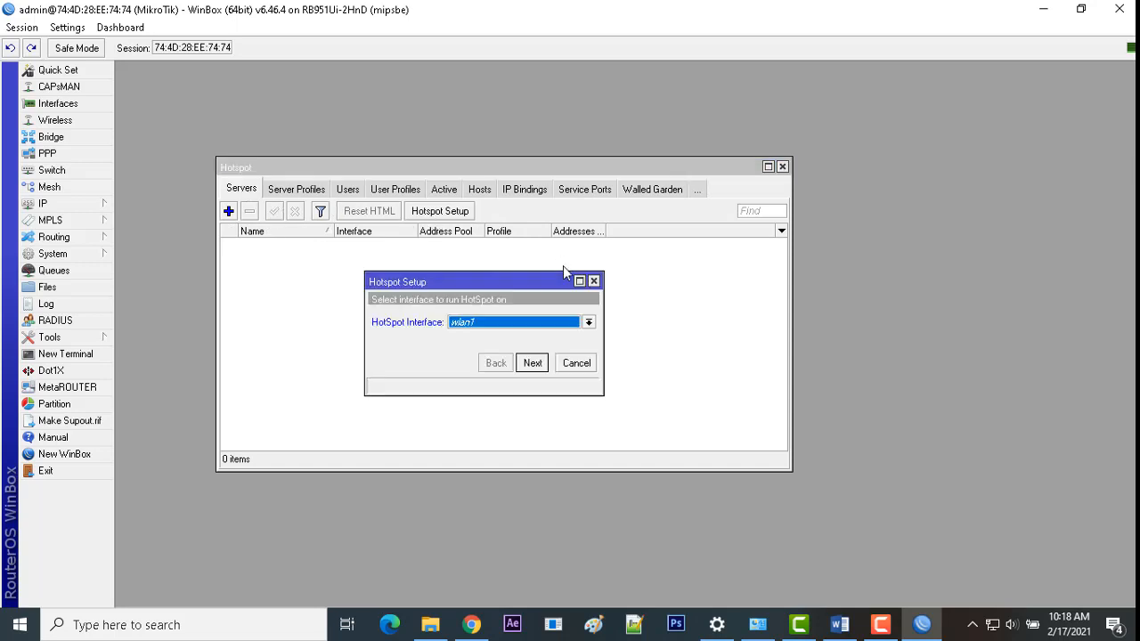
click(587, 322)
click(518, 358)
click(533, 363)
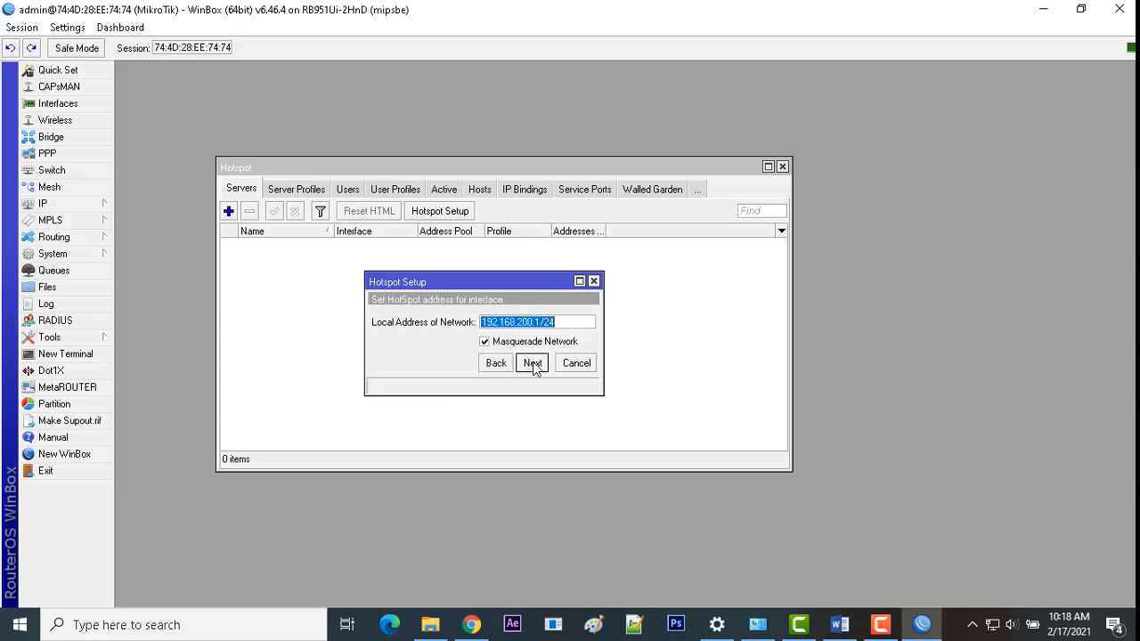
click(486, 342)
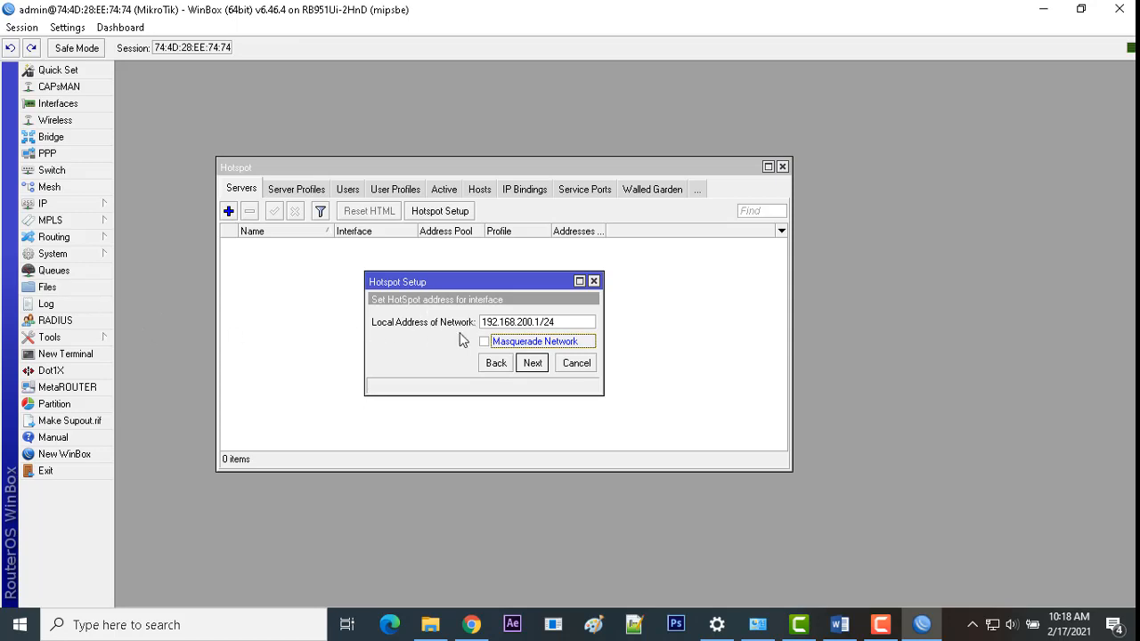
click(534, 365)
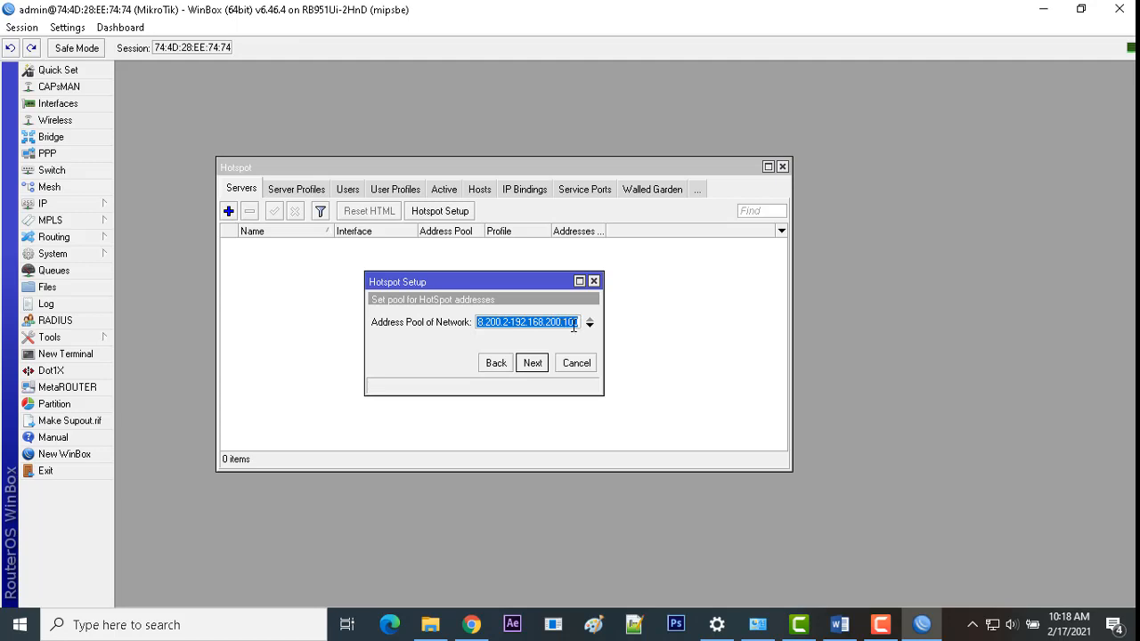
click(538, 365)
click(538, 365)
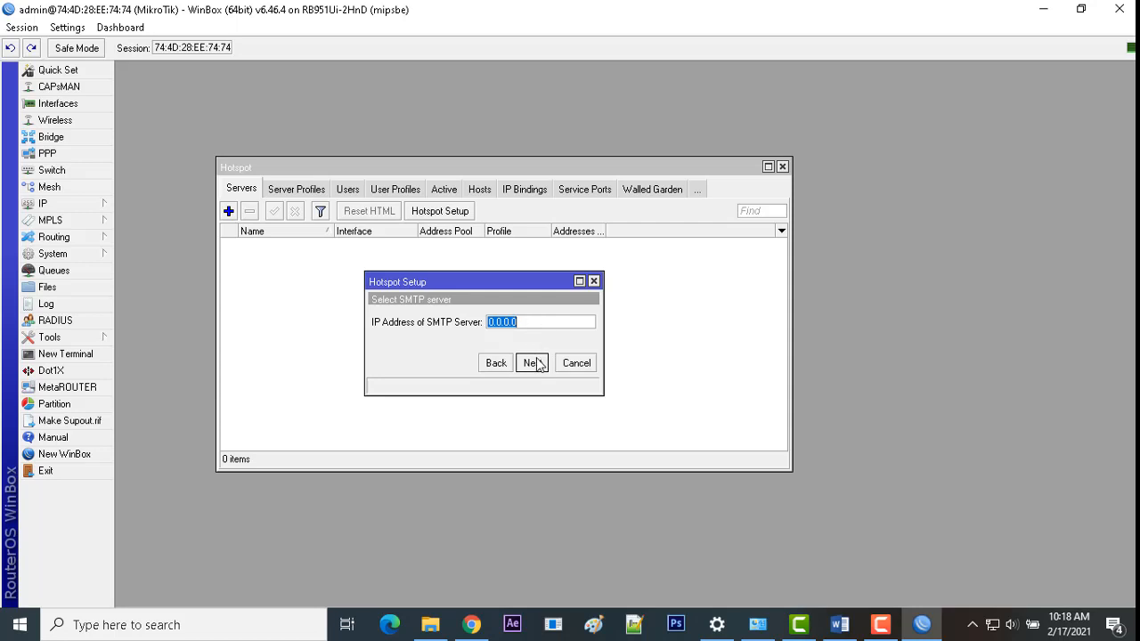
click(532, 363)
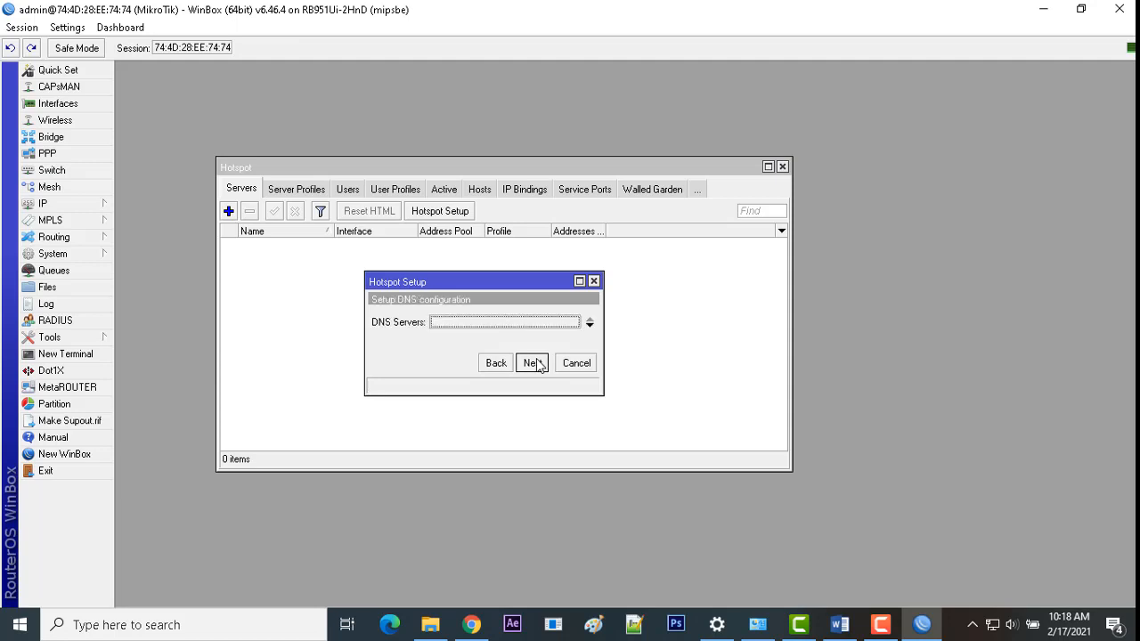
Step: Enter hotspot DNS server 8.8.8.8 plus a second 8.8 entry, checking the task sheet
text(8.8)
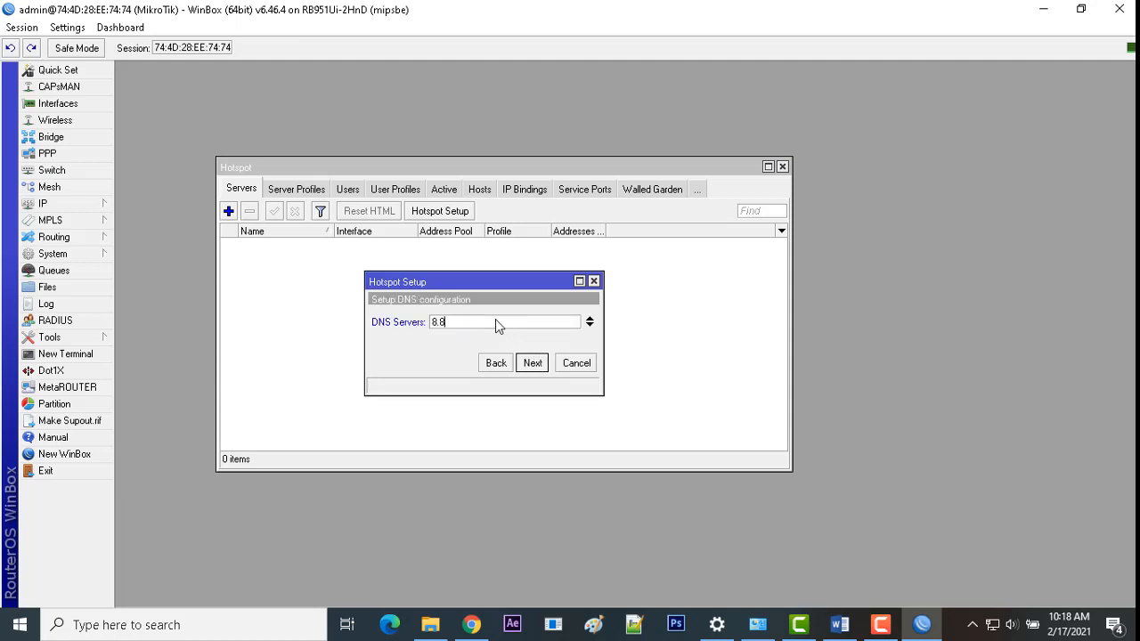
text(.8.8)
click(589, 325)
text(8.8.4.4)
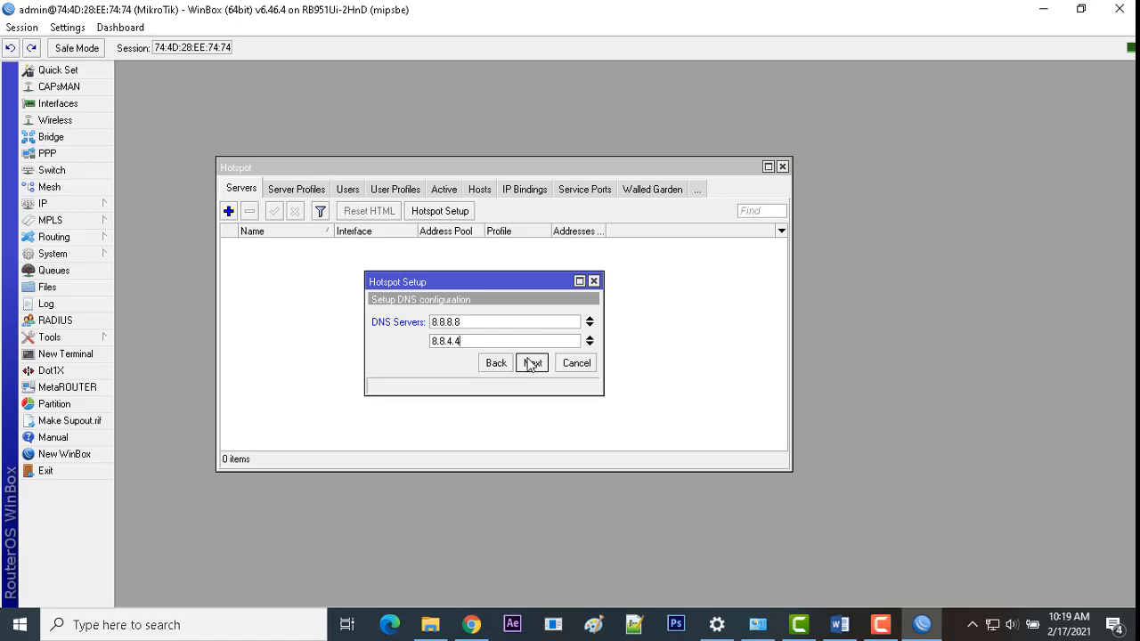
click(531, 363)
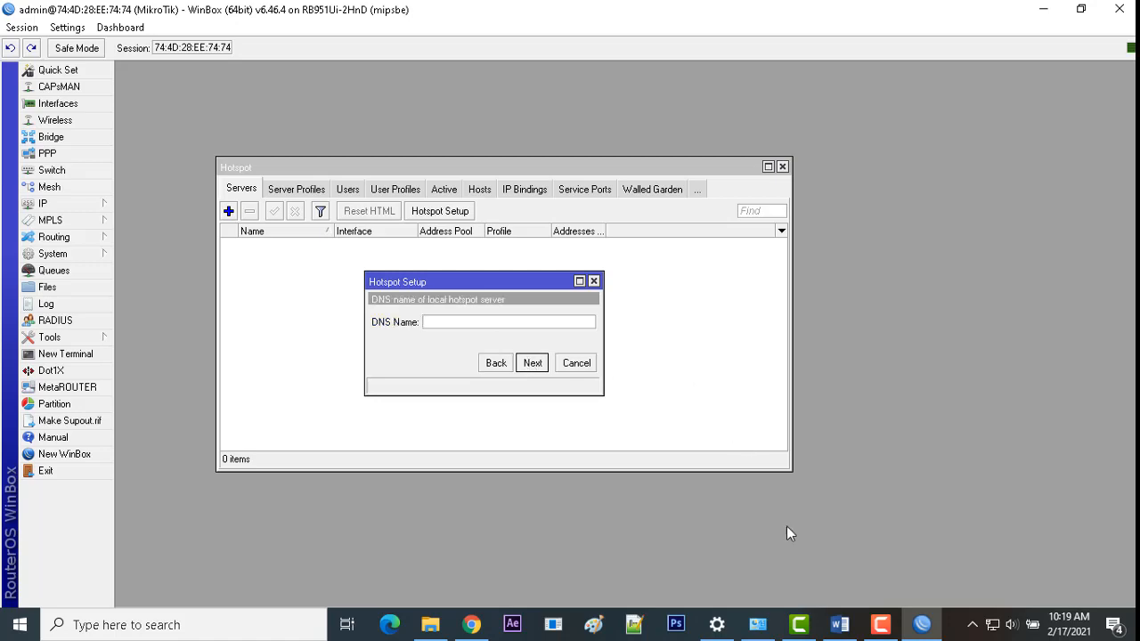
click(841, 623)
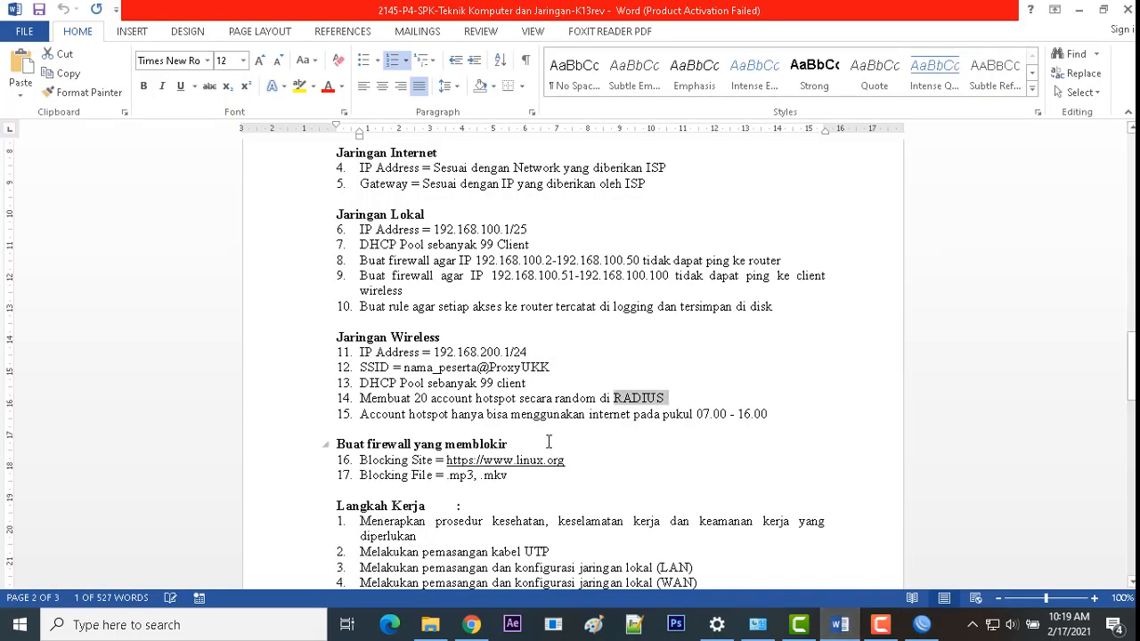
click(840, 624)
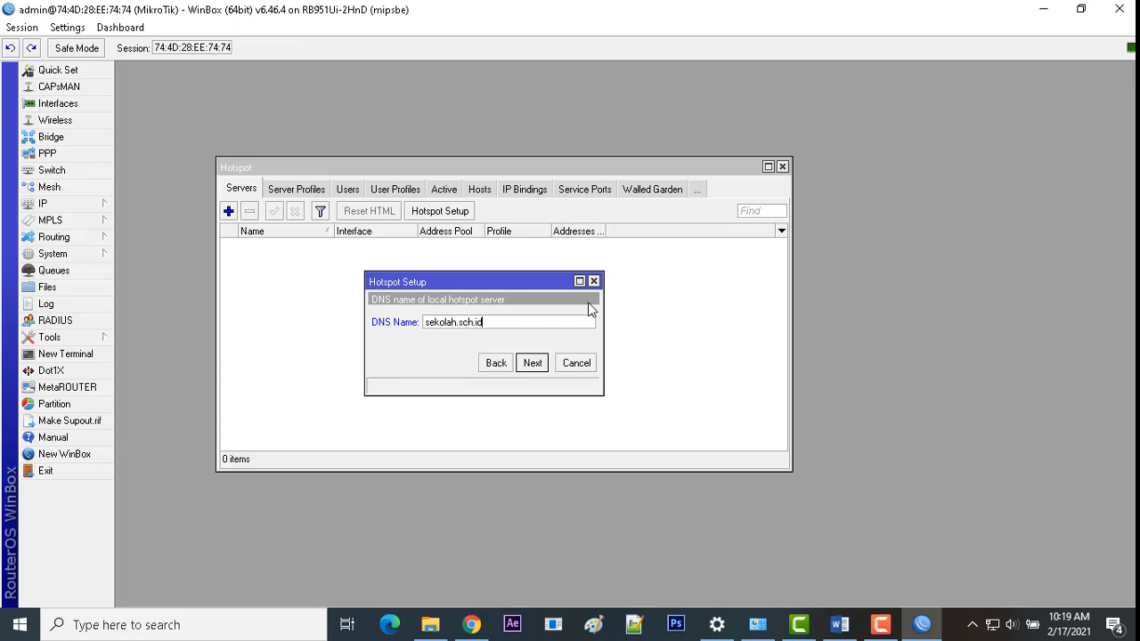
Step: Set DNS name sekolah.sch.id, give the local user a password, and finish creating hotspot1
click(539, 363)
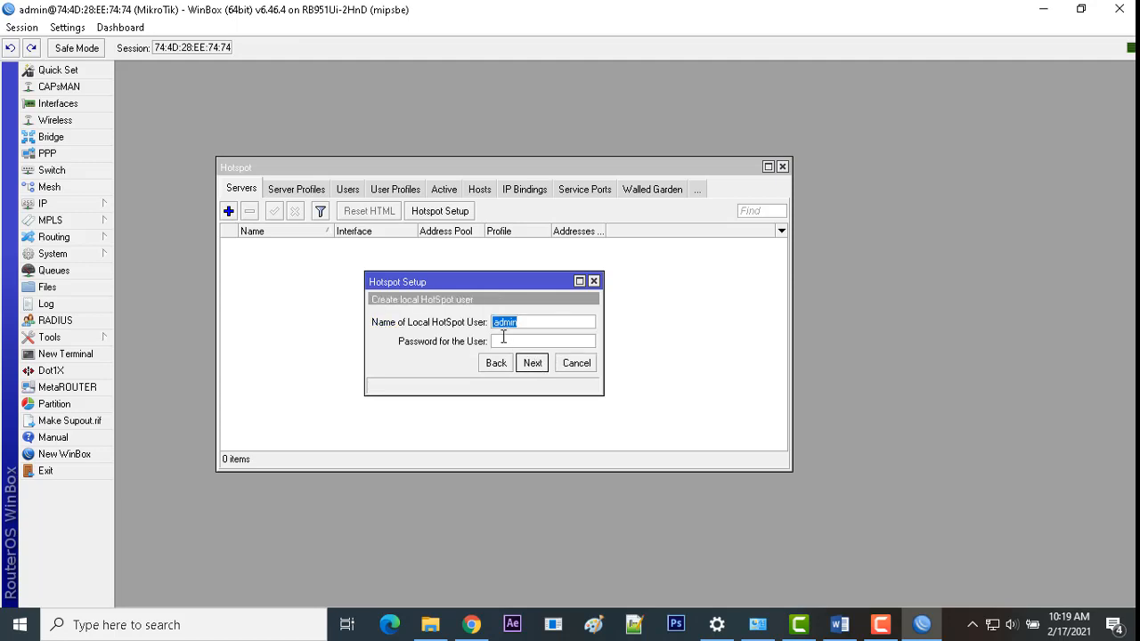
click(514, 339)
text(admin)
click(534, 363)
click(626, 328)
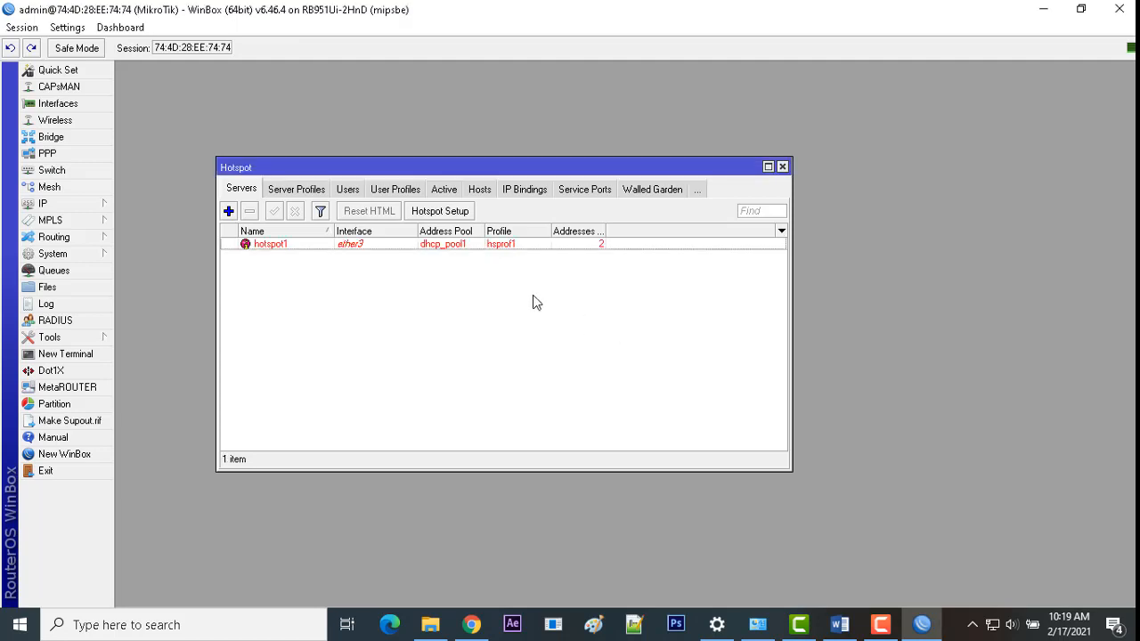
click(431, 244)
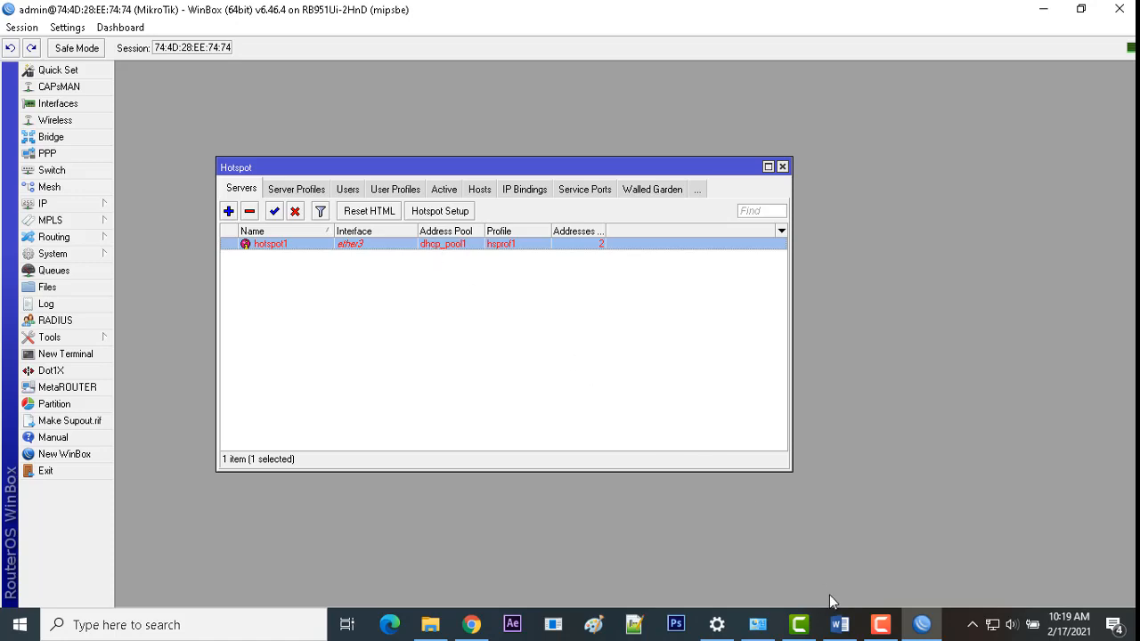
click(839, 624)
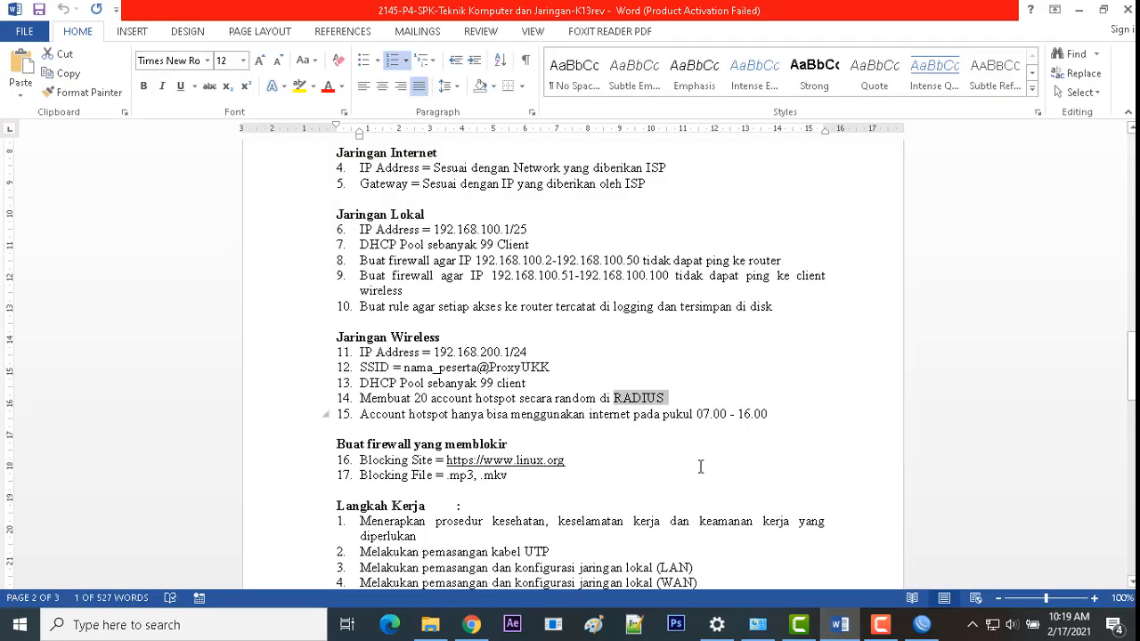
click(922, 624)
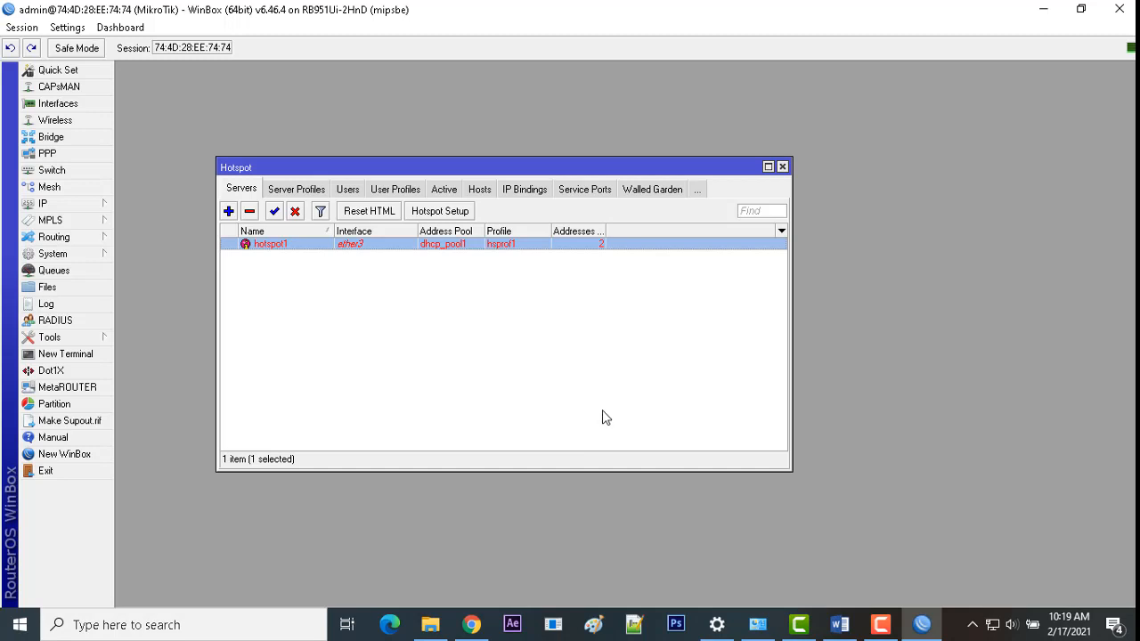
Step: In profile hsprof1, enable HTTP PAP login, disable Cookie login, and turn on Use RADIUS
click(291, 193)
click(271, 258)
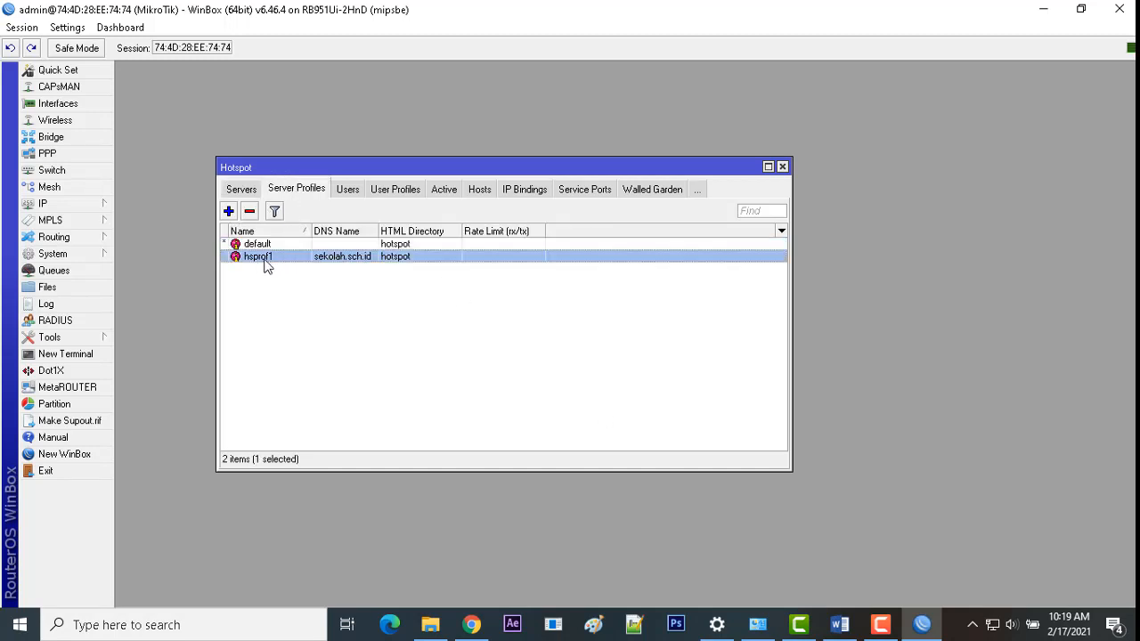
click(270, 267)
click(325, 258)
double_click(293, 258)
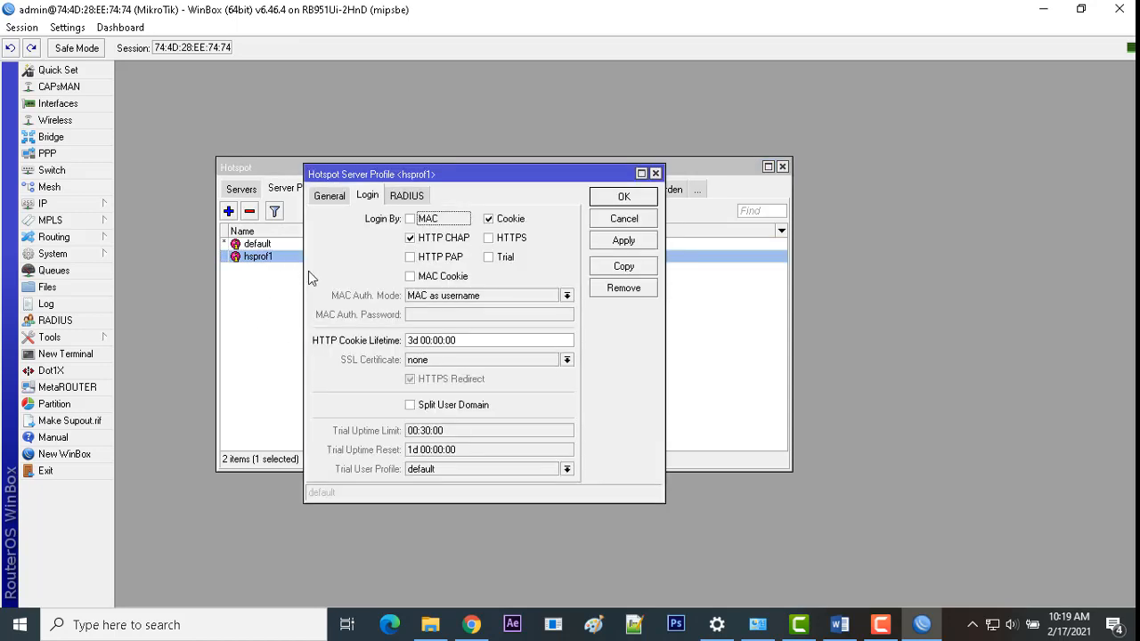
click(420, 258)
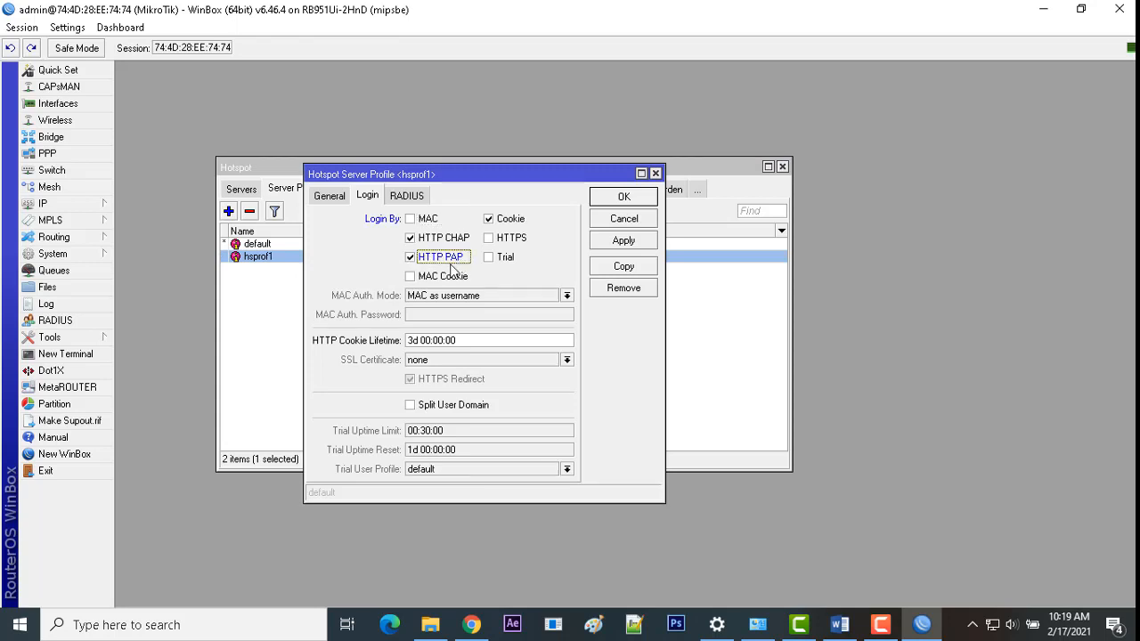
click(489, 221)
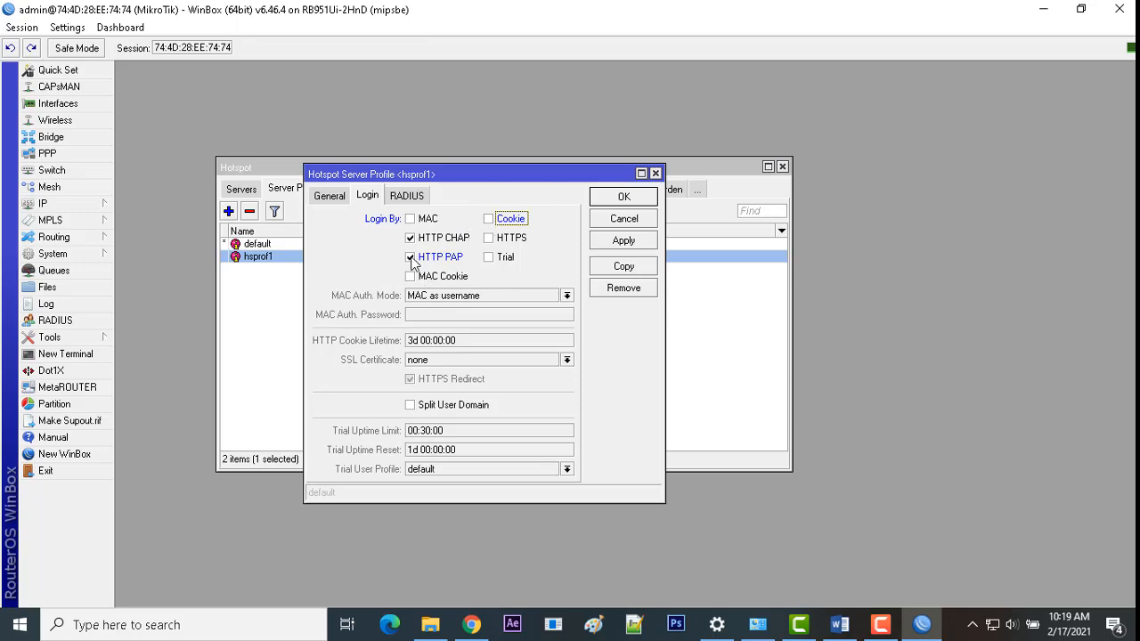
click(415, 198)
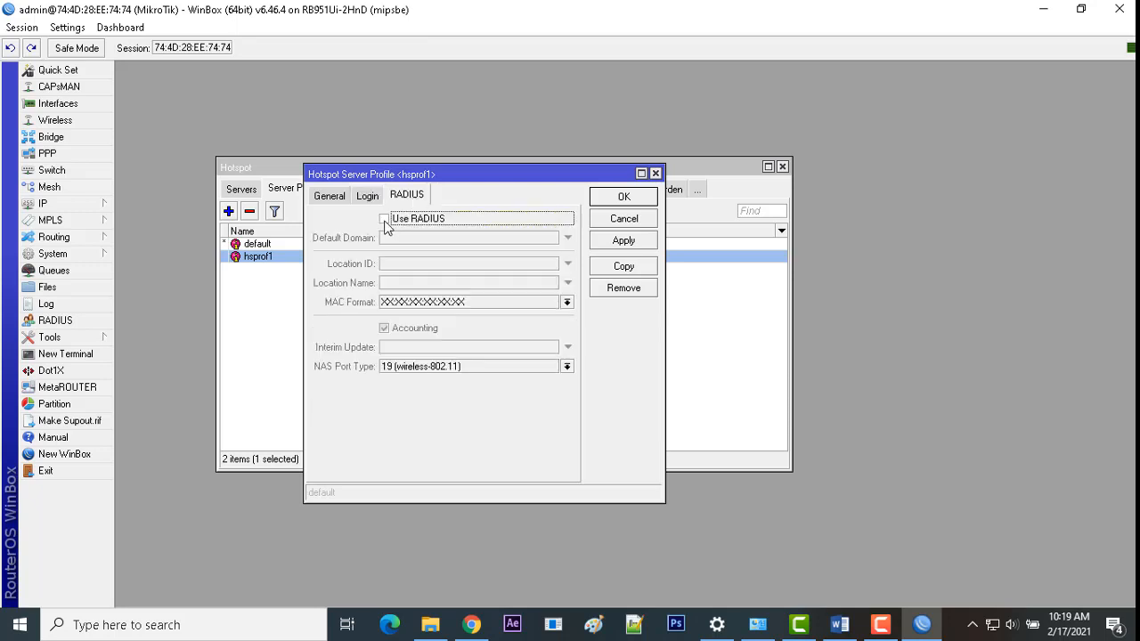
click(385, 219)
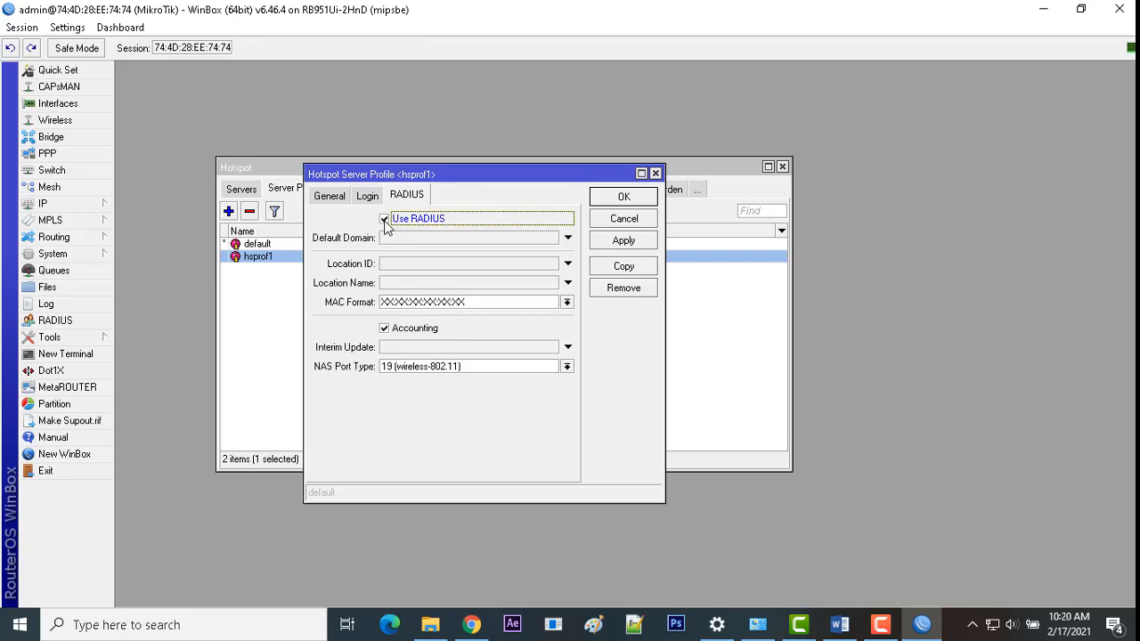
click(624, 242)
click(625, 199)
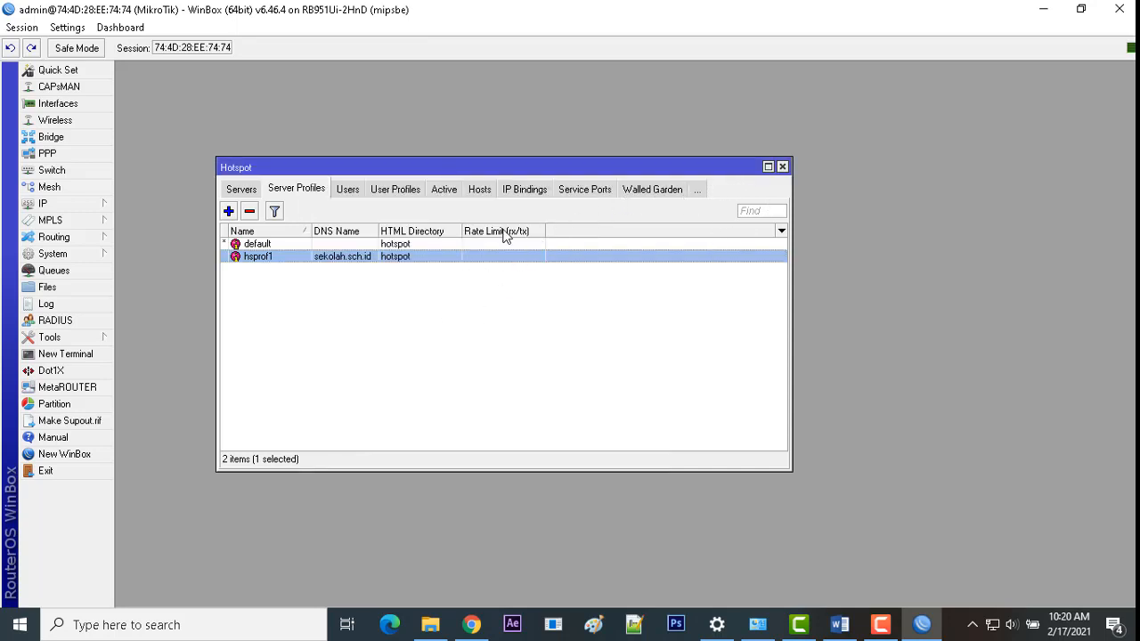
Step: Add a RADIUS server for hotspot and login services at 127.0.0.1 with a shared secret
click(782, 166)
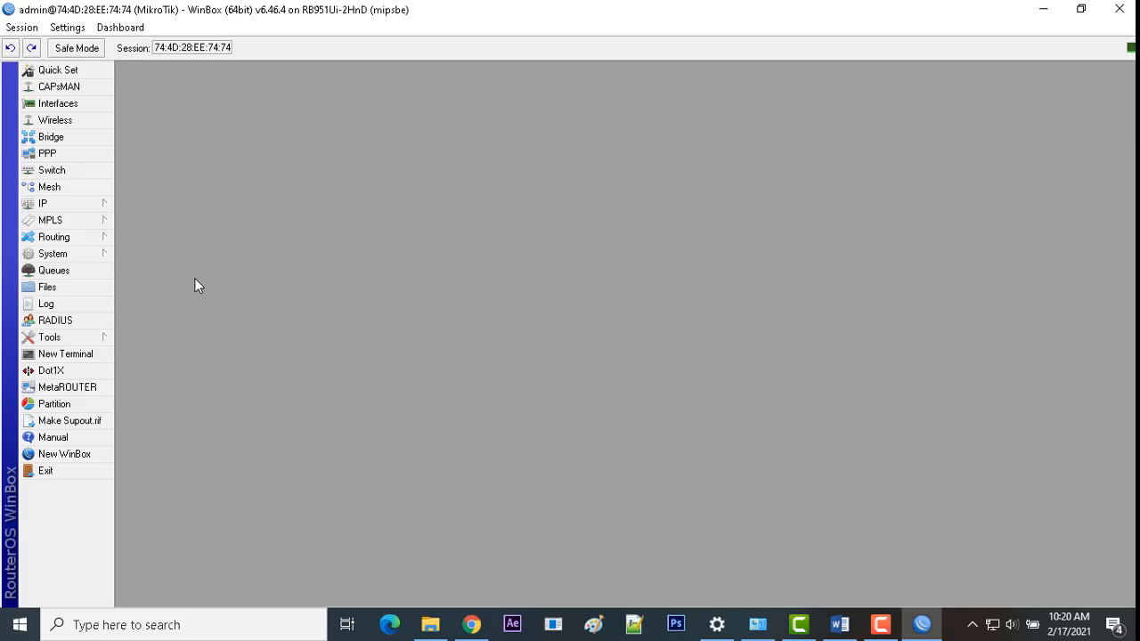
click(50, 320)
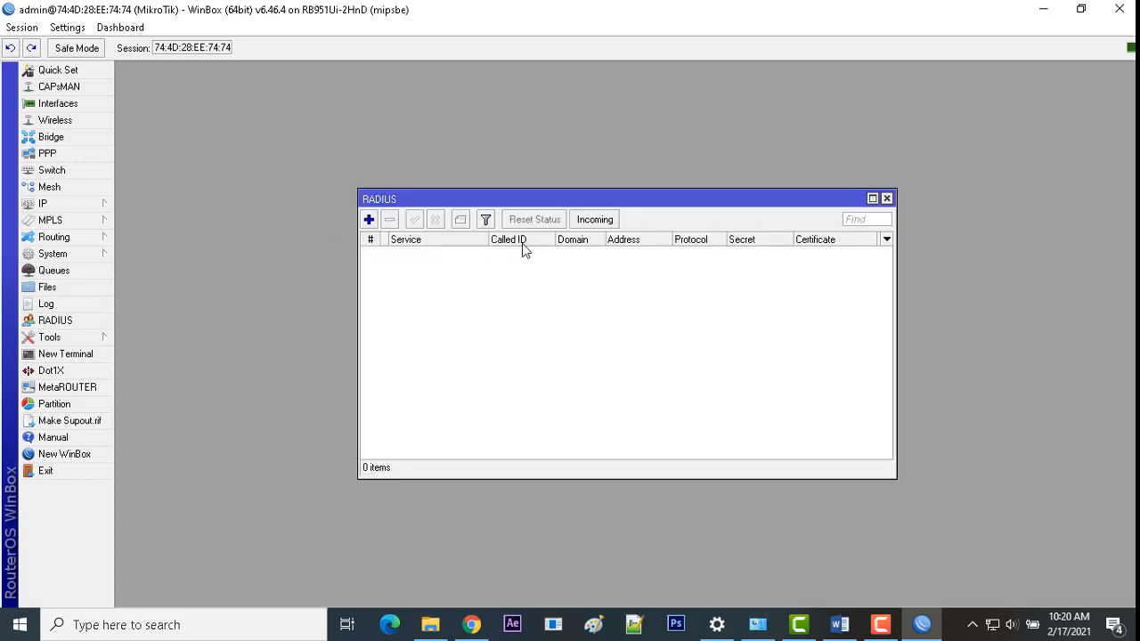
click(368, 220)
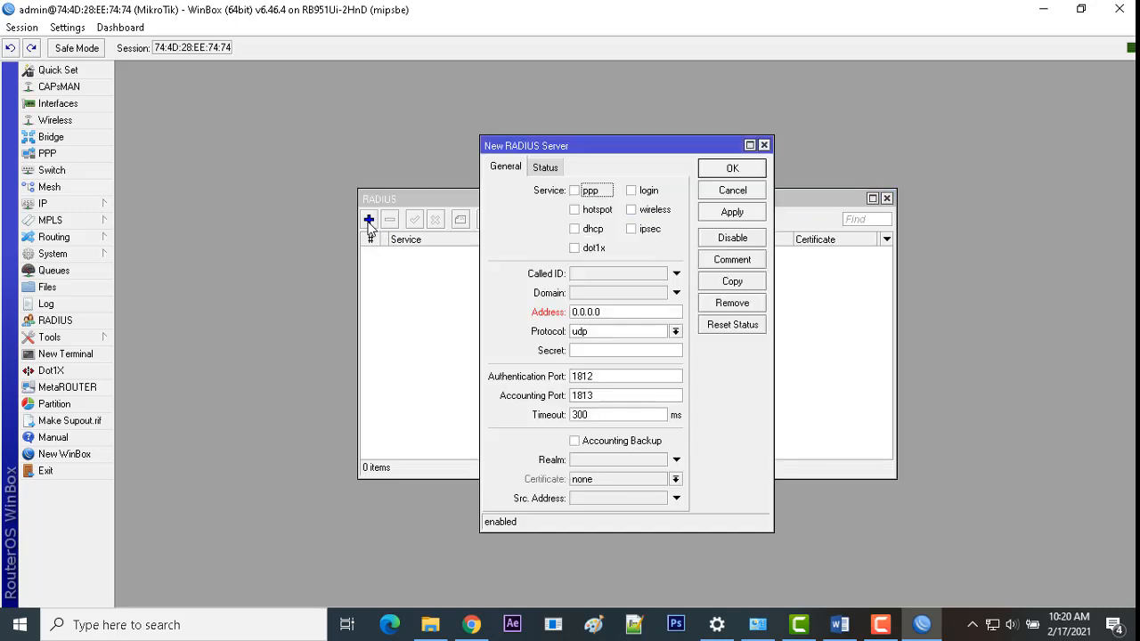
drag(645, 146, 684, 192)
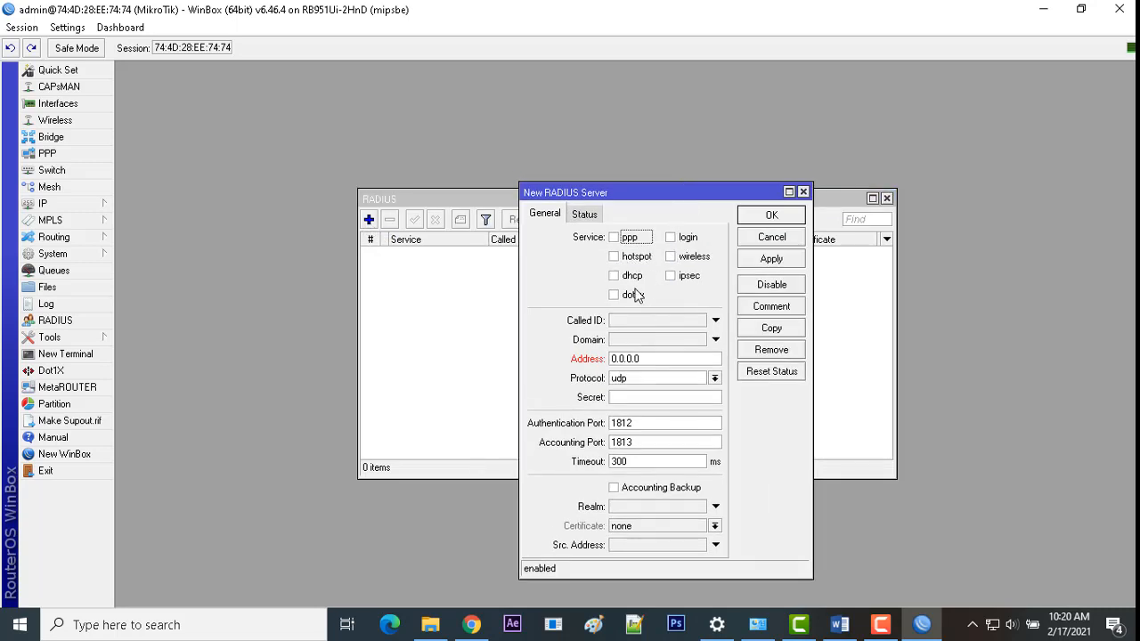
click(614, 256)
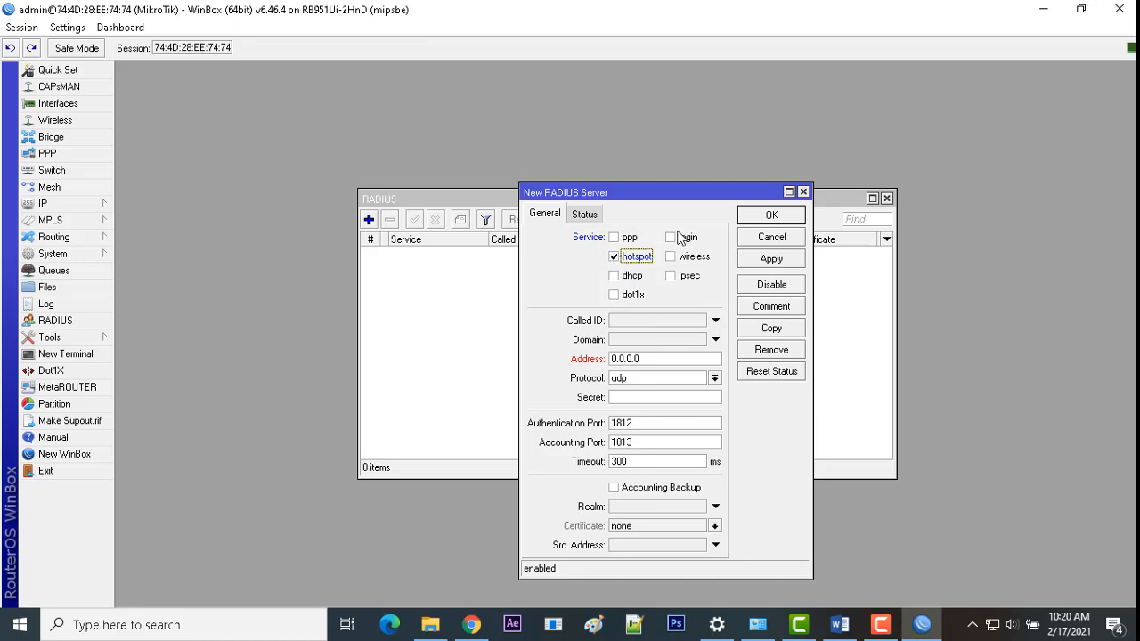
click(673, 238)
drag(659, 359, 551, 359)
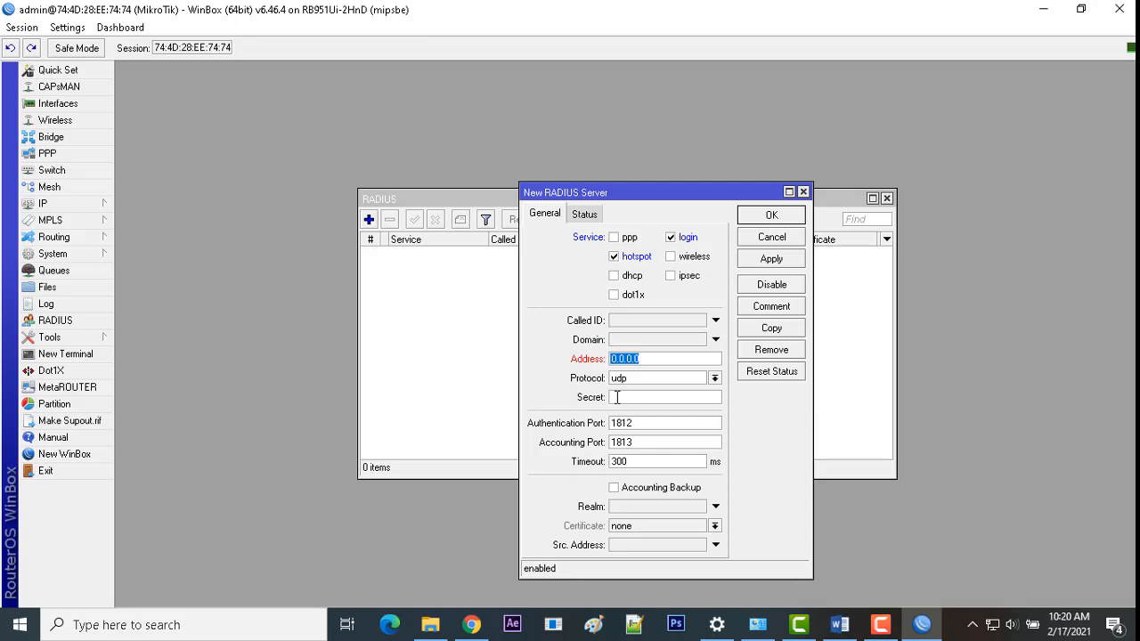
text(127.0.0.1)
click(646, 398)
text(*****)
click(750, 260)
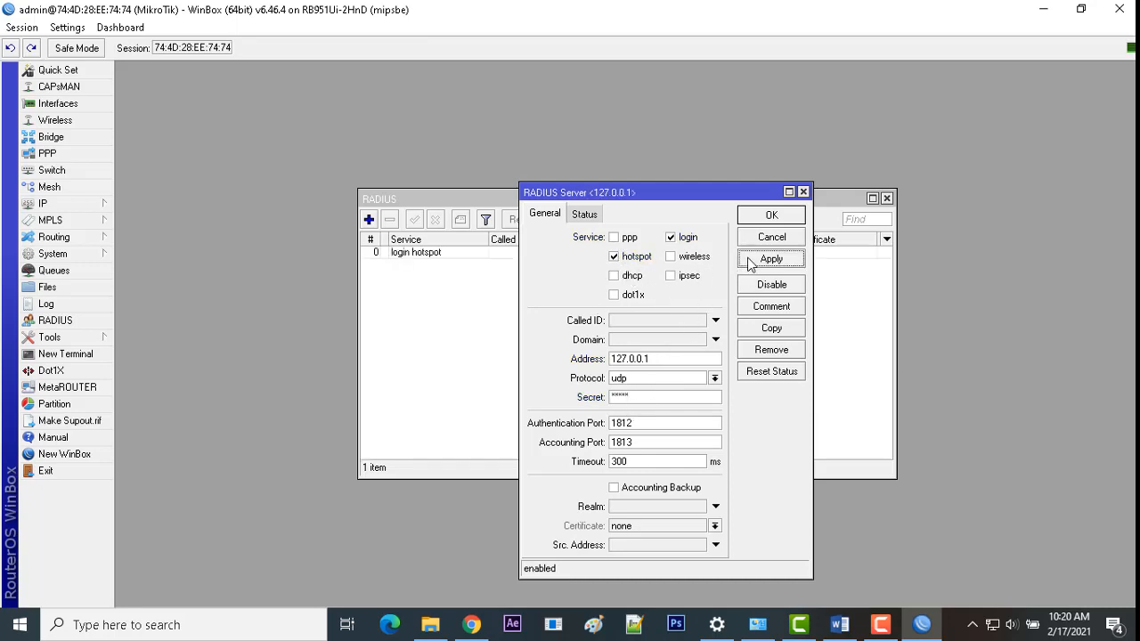
click(756, 218)
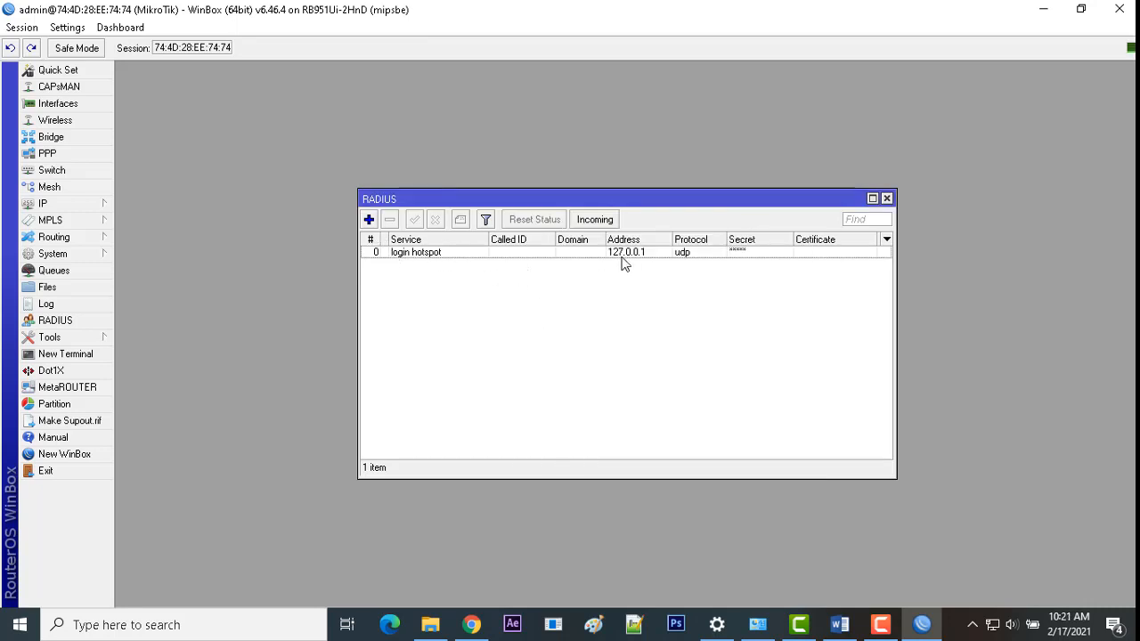
Step: Enable acceptance of incoming RADIUS requests on port 3799 and apply it
click(608, 224)
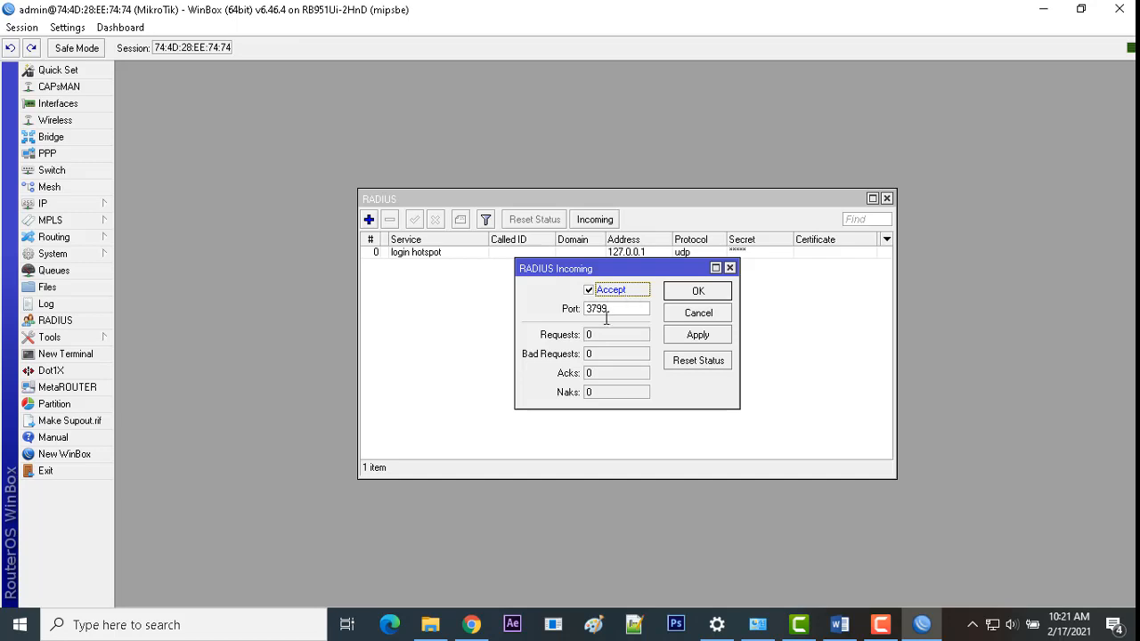
click(685, 334)
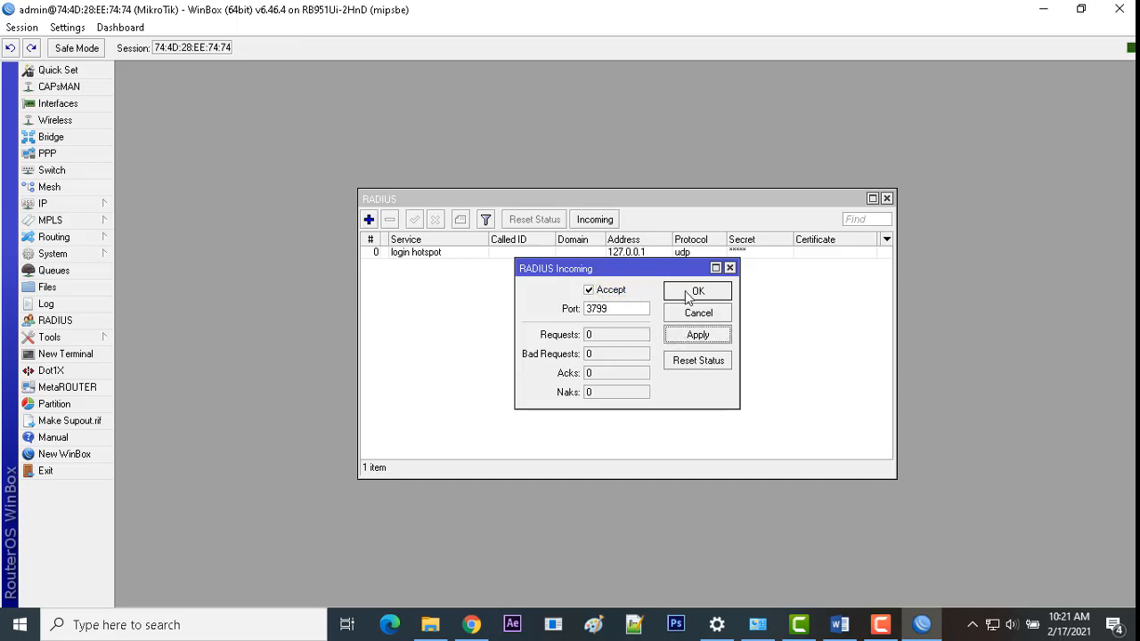
click(688, 294)
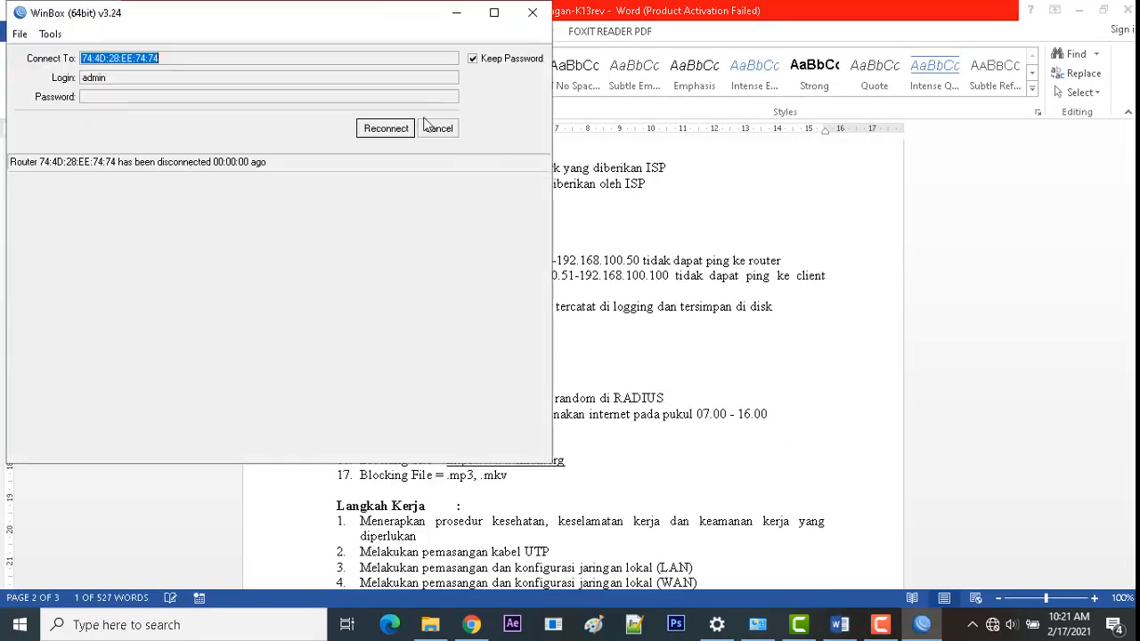
Step: Dismiss WinBox's reconnect prompt and open the Ethernet adapter's properties in Network Connections
click(453, 131)
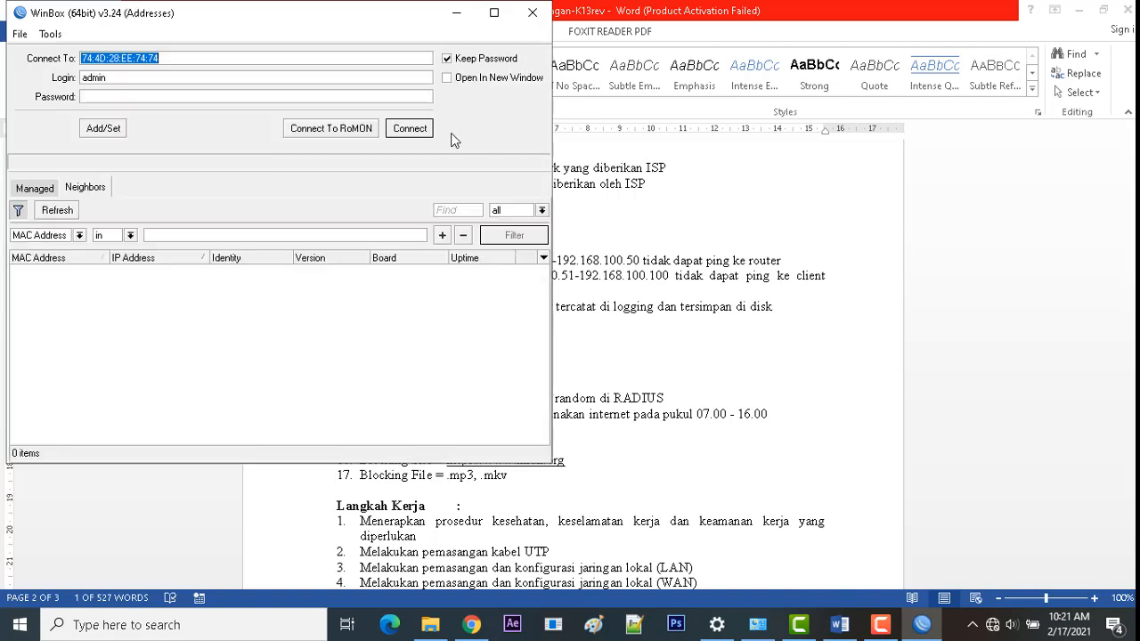
click(456, 13)
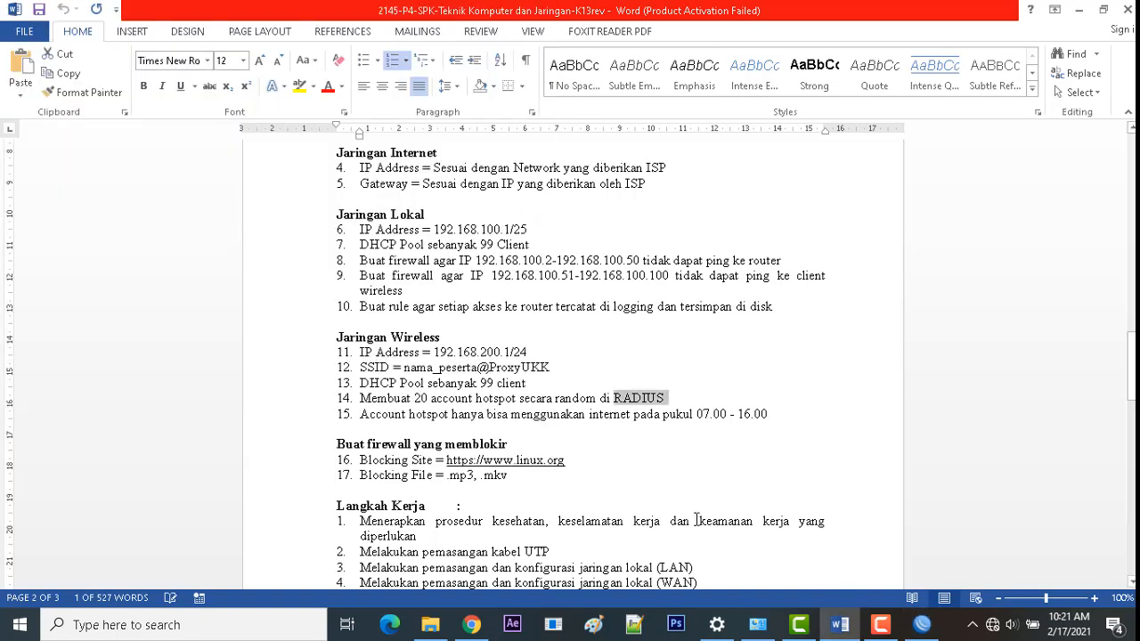
click(755, 633)
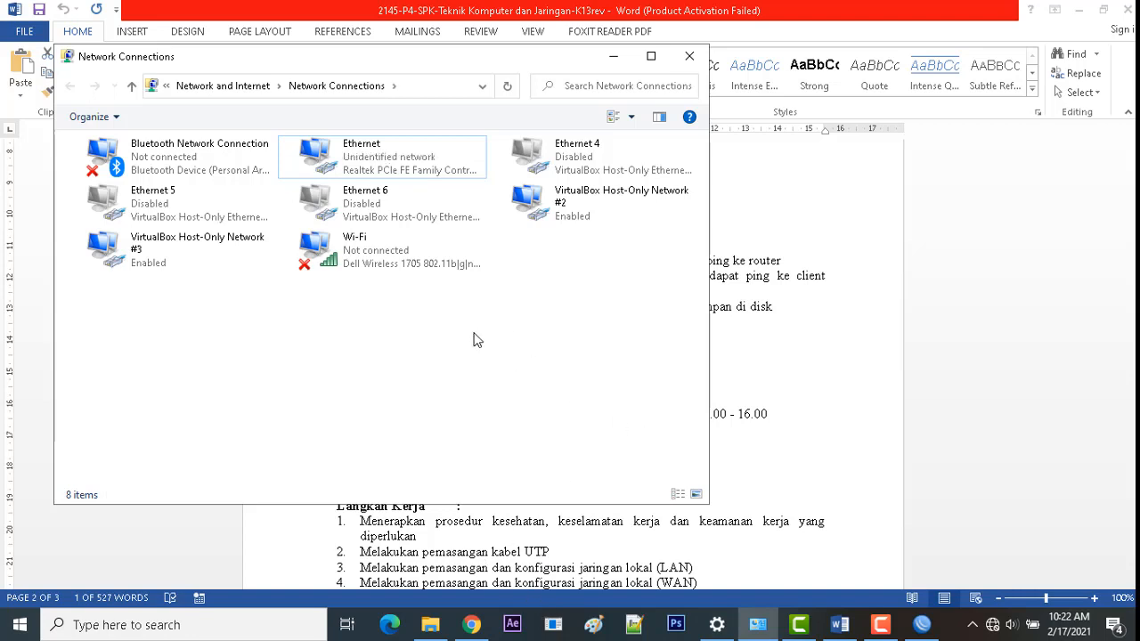
click(363, 152)
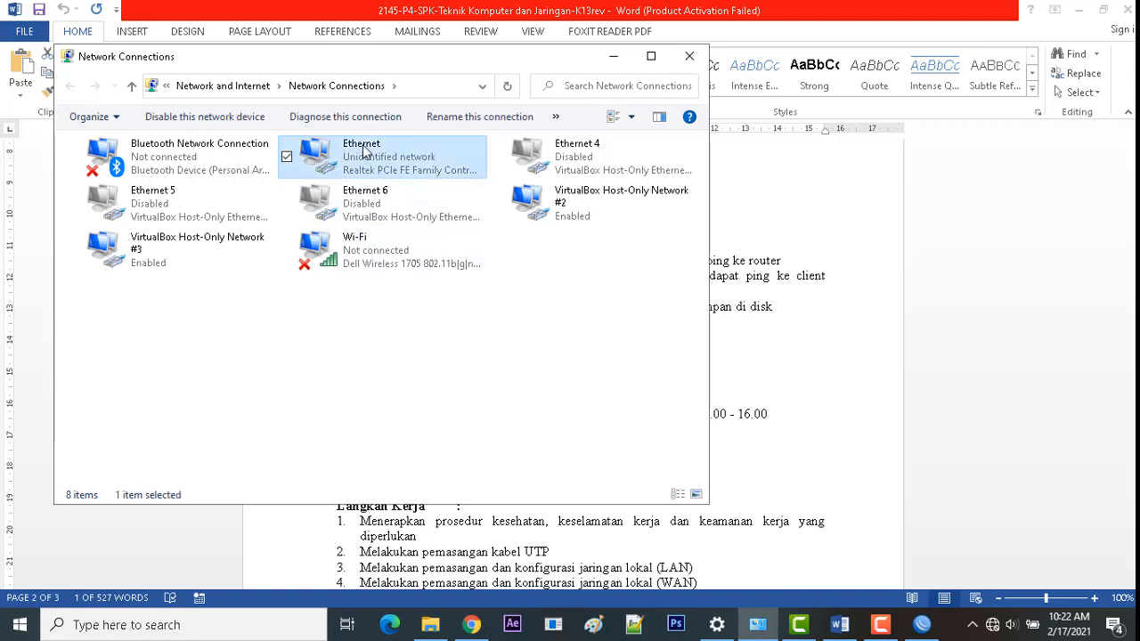
right_click(372, 151)
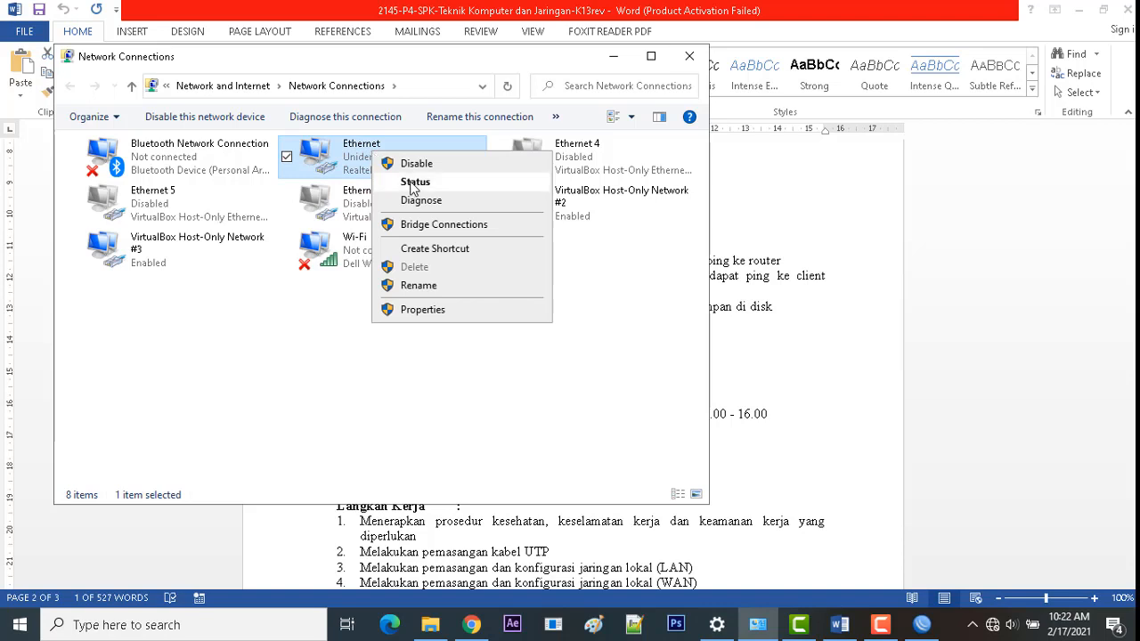
click(422, 308)
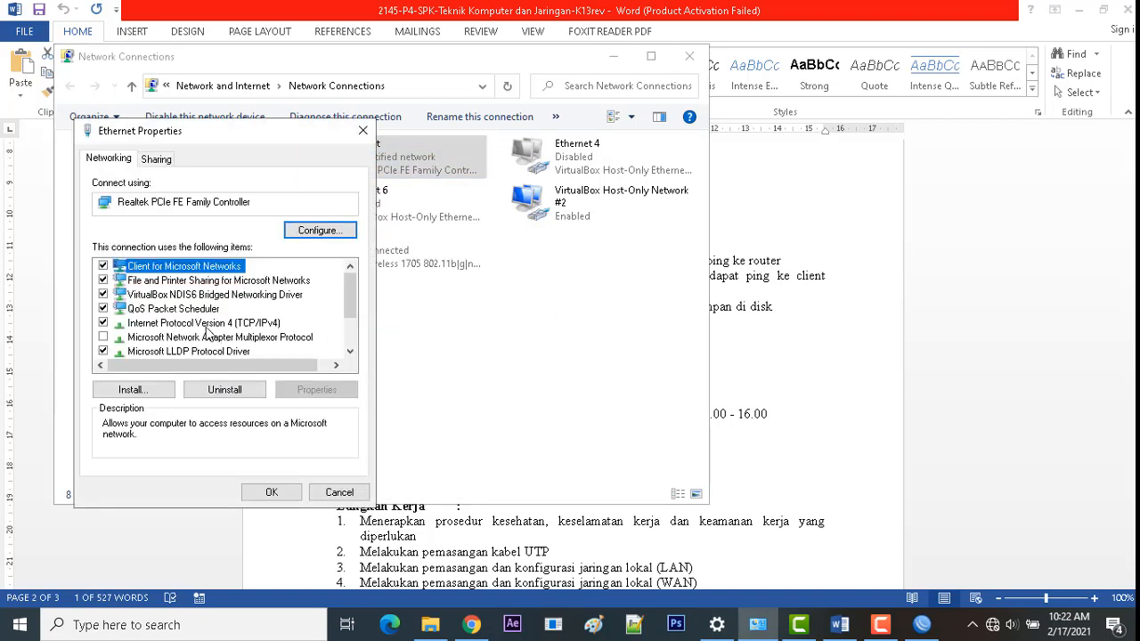
Step: Give the Ethernet adapter static IPv4 192.168.1.1 with subnet mask 255.255.255.0
double_click(258, 323)
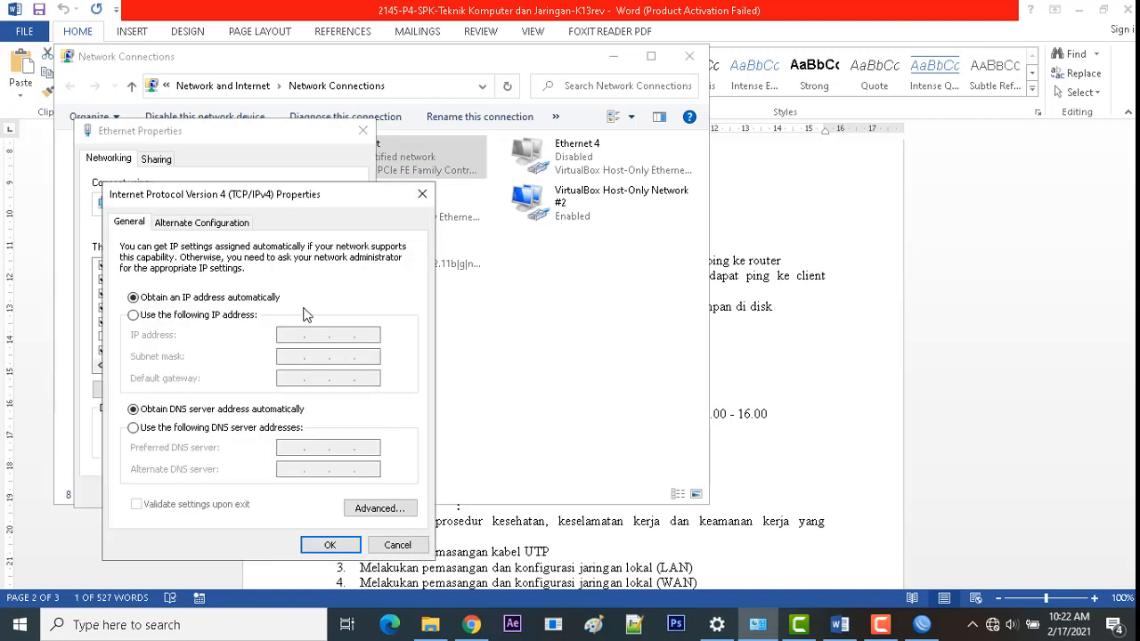
click(205, 315)
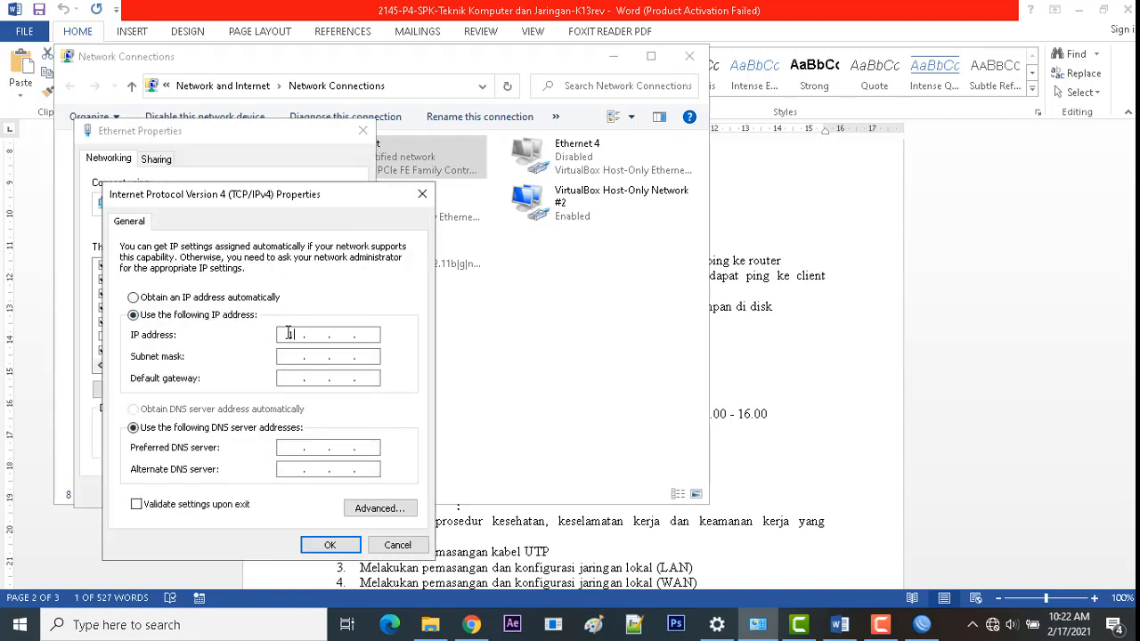
text(192 . 168)
text(1)
key(Tab)
key(Tab)
click(331, 546)
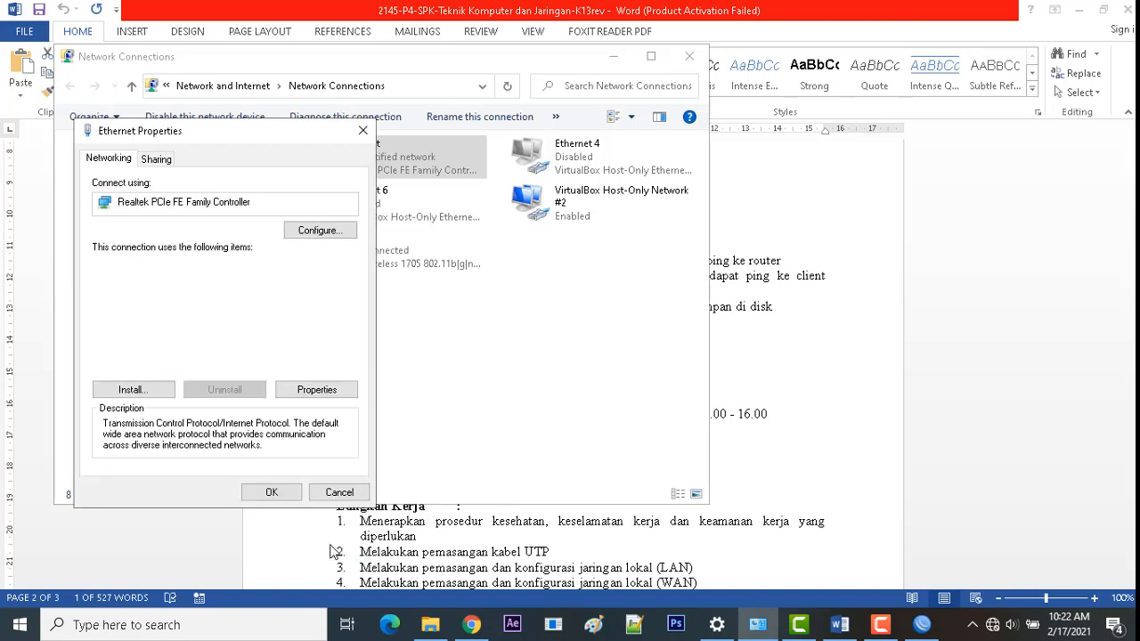
click(272, 493)
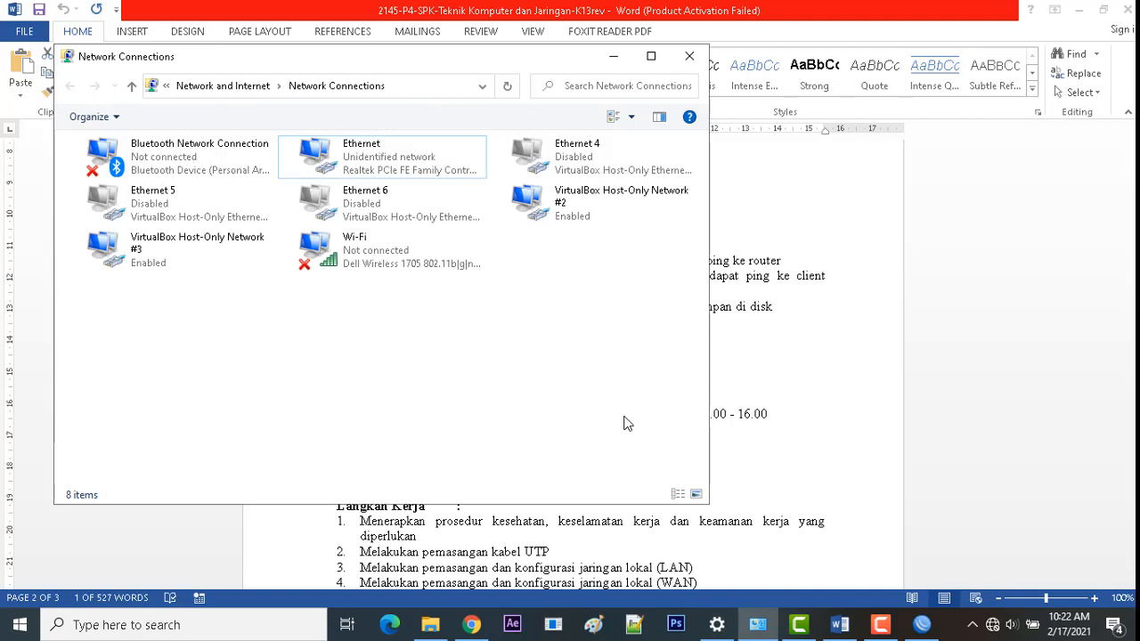
Step: Ping the access point at 192.168.1.254 from Command Prompt and confirm it replies
key(super+r)
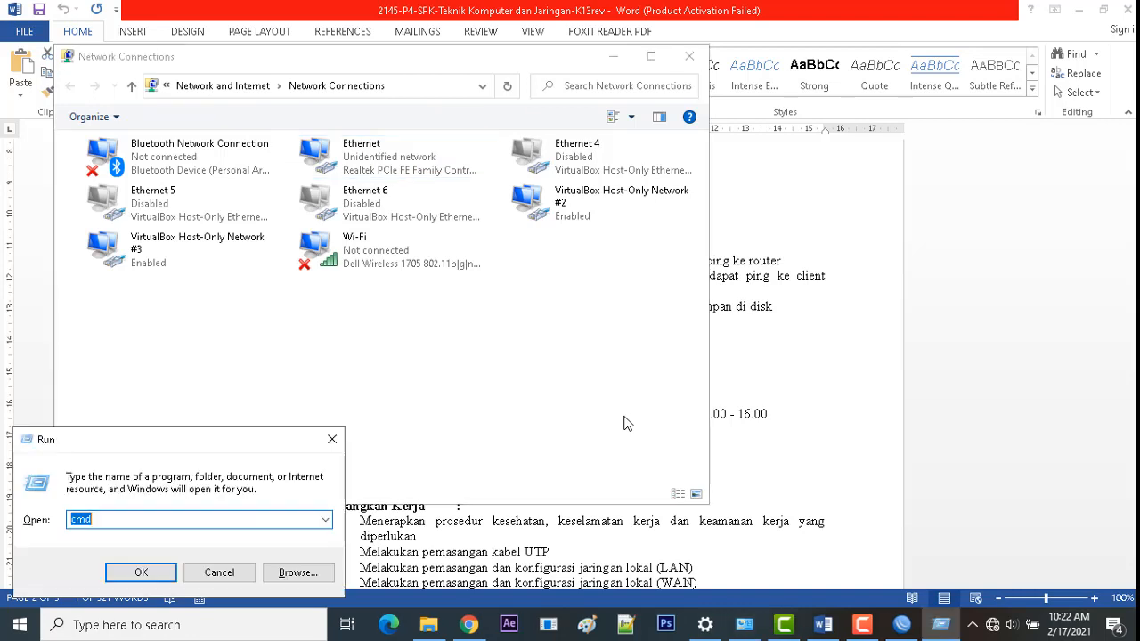
key(Return)
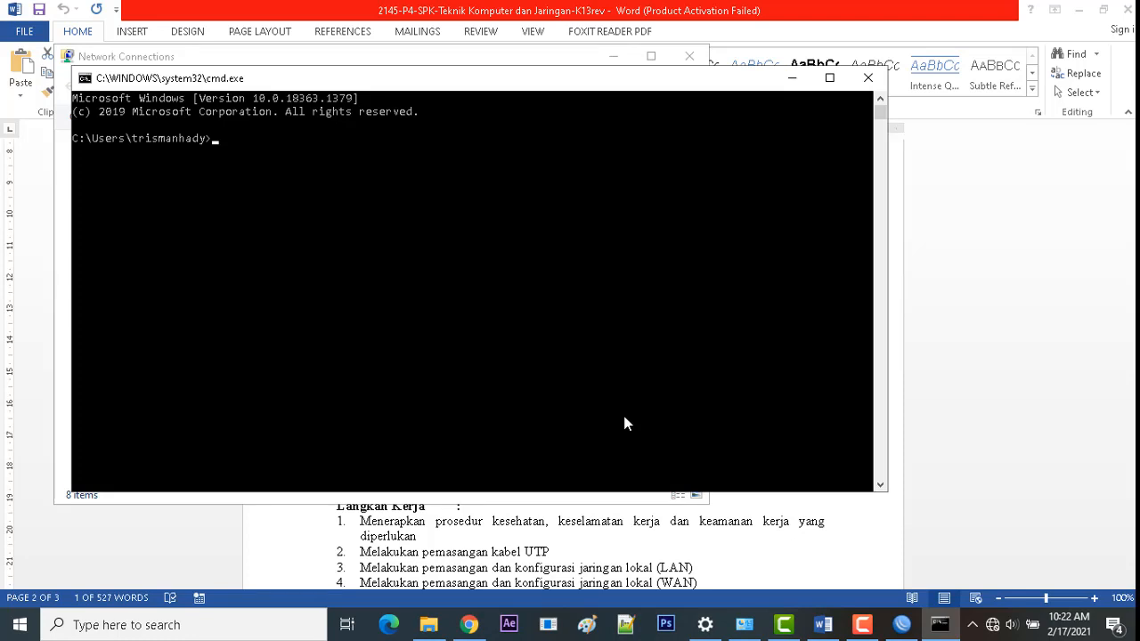
text(ping 192.168.1.254)
key(Return)
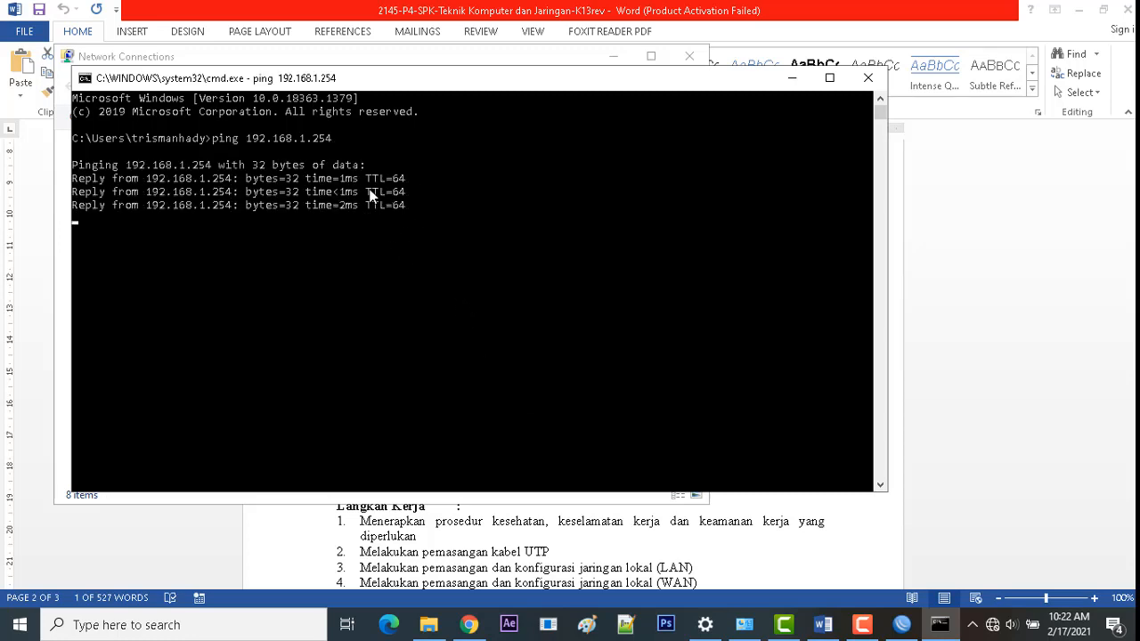
click(469, 624)
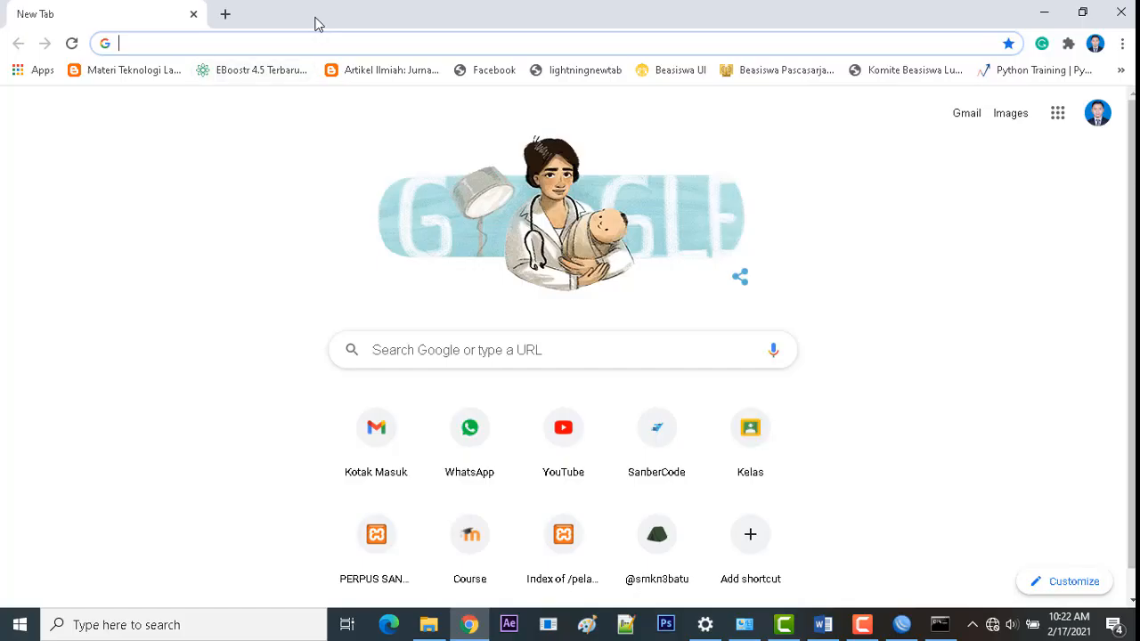
Step: Load the TP-Link admin page at 192.168.1.254 and review its Status page
text(1)
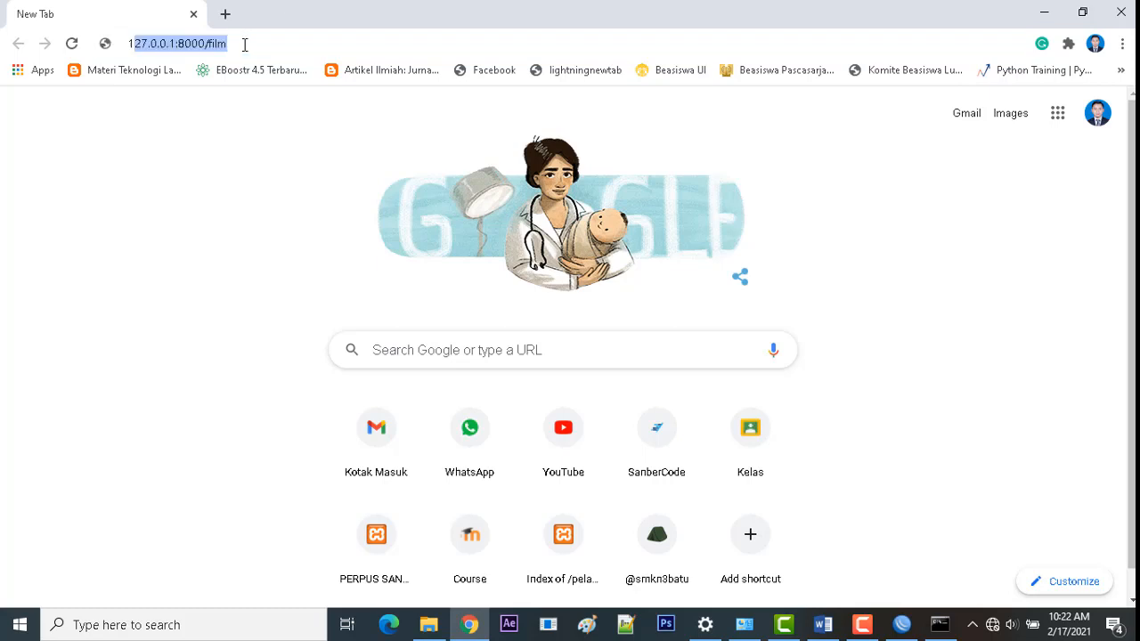
text(92.168)
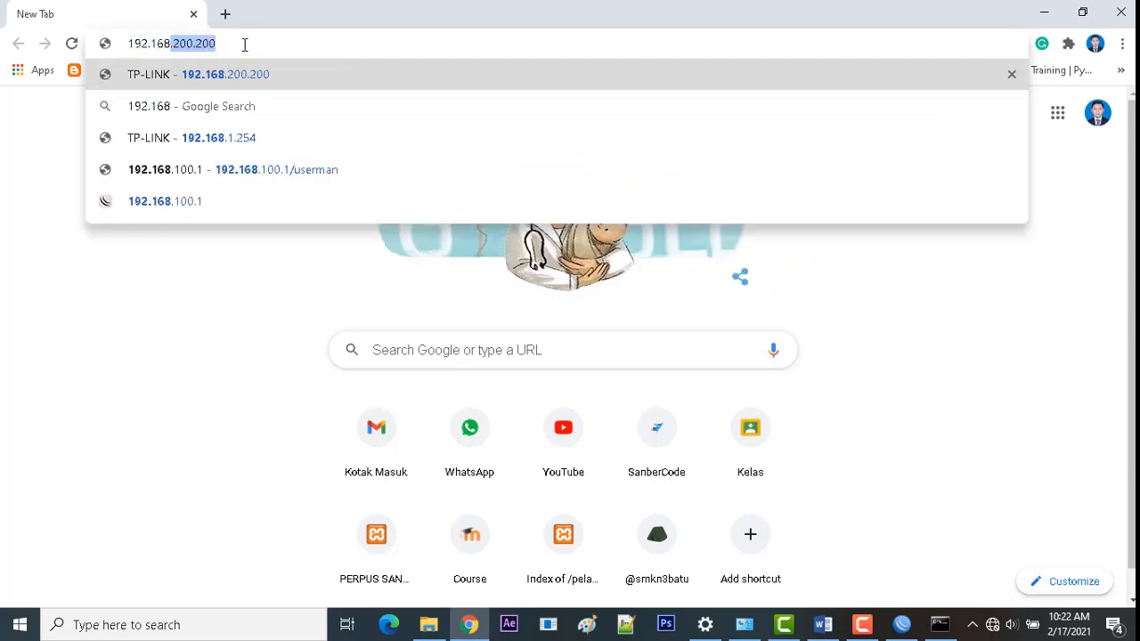
text(.1.254)
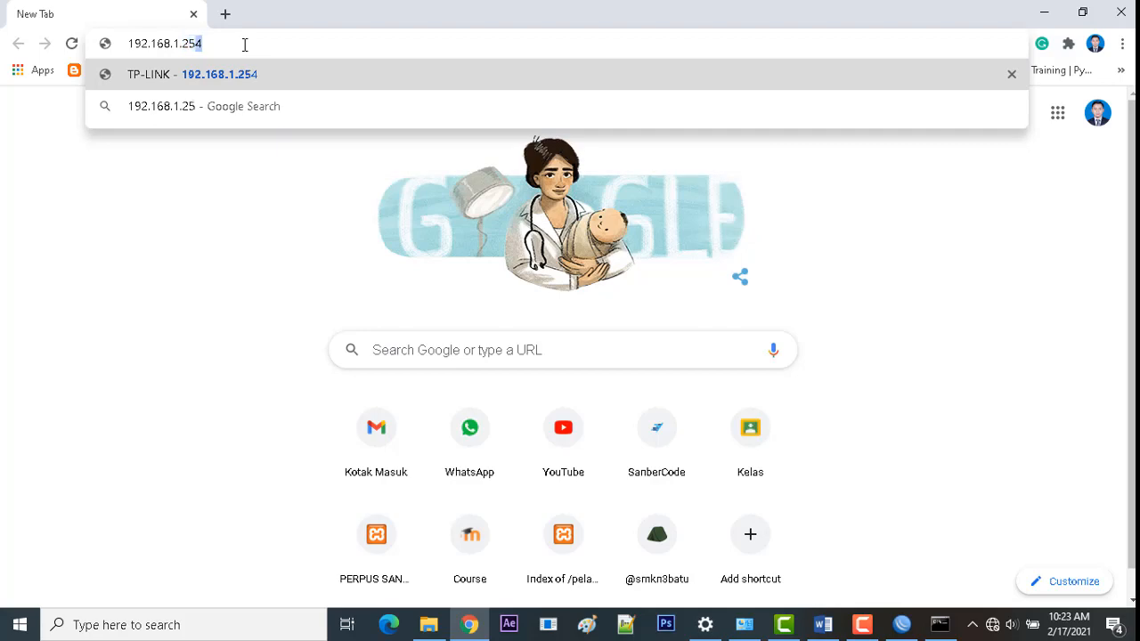
key(Return)
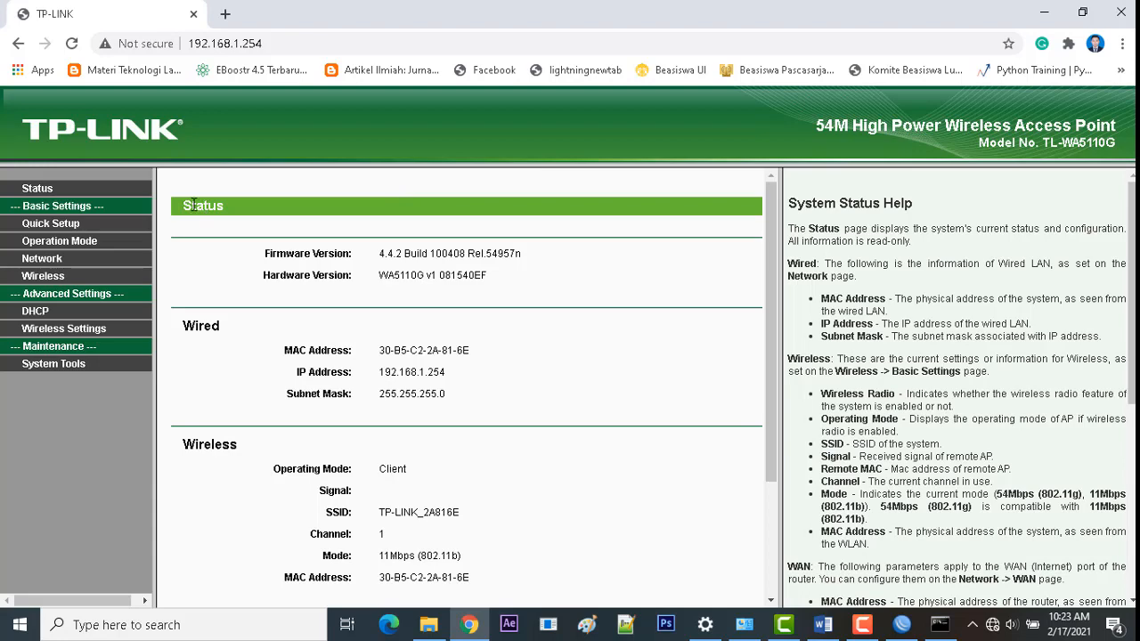
scroll(191, 207, down, 2)
scroll(188, 208, up, 1)
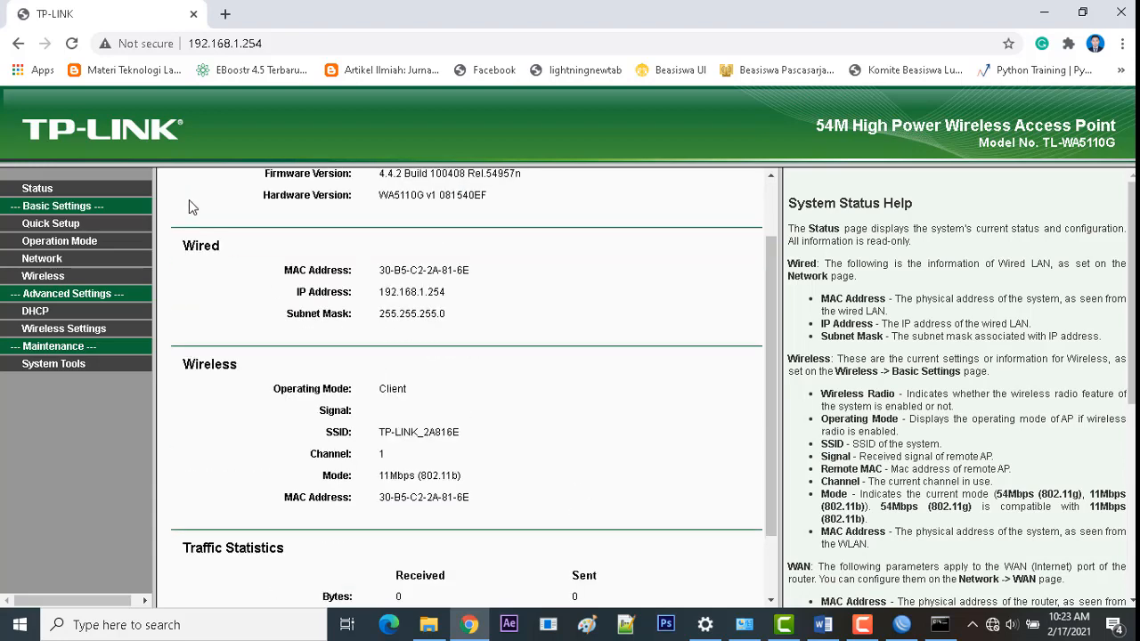
scroll(189, 207, up, 1)
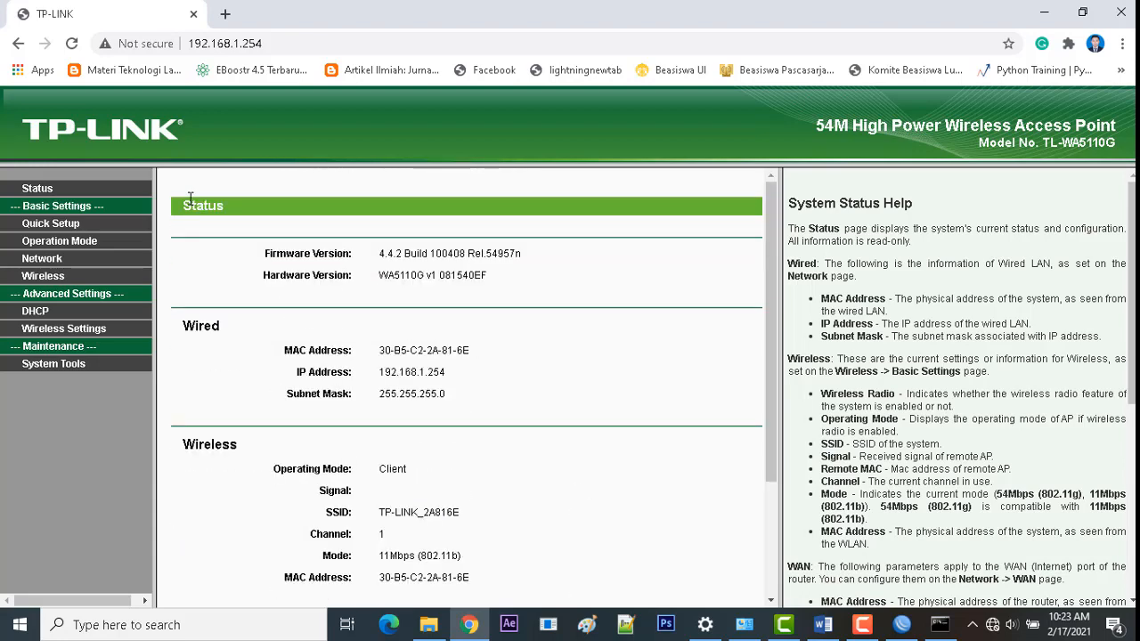
Step: Run TP-Link Quick Setup in AP mode with SSID 'Paket 4', region Indonesia, and apply
click(54, 230)
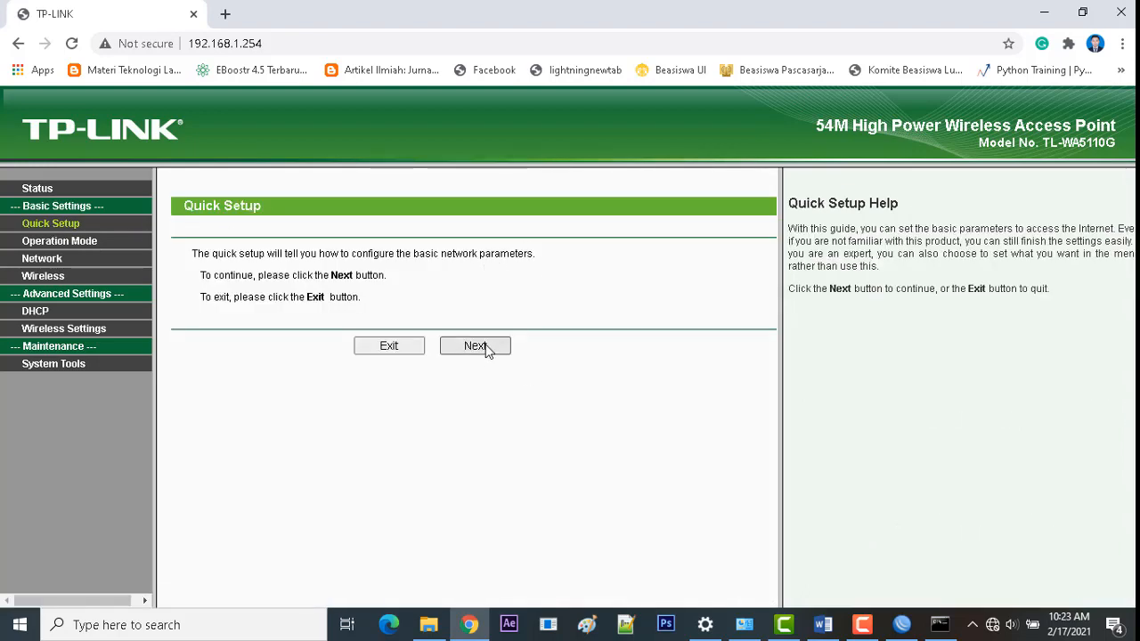
click(485, 347)
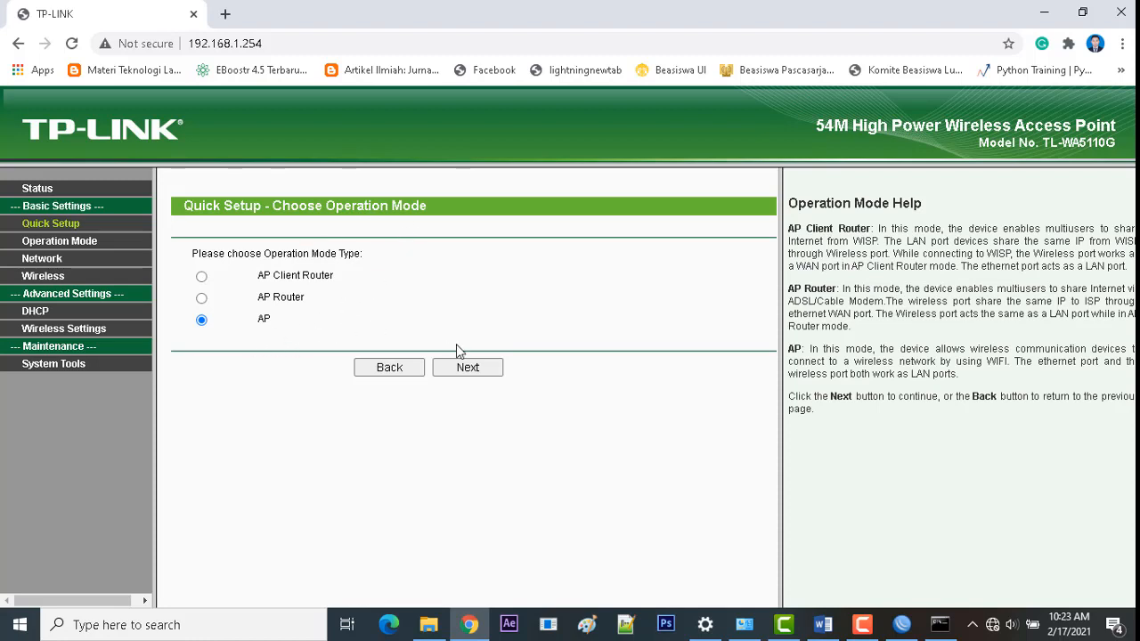
click(468, 368)
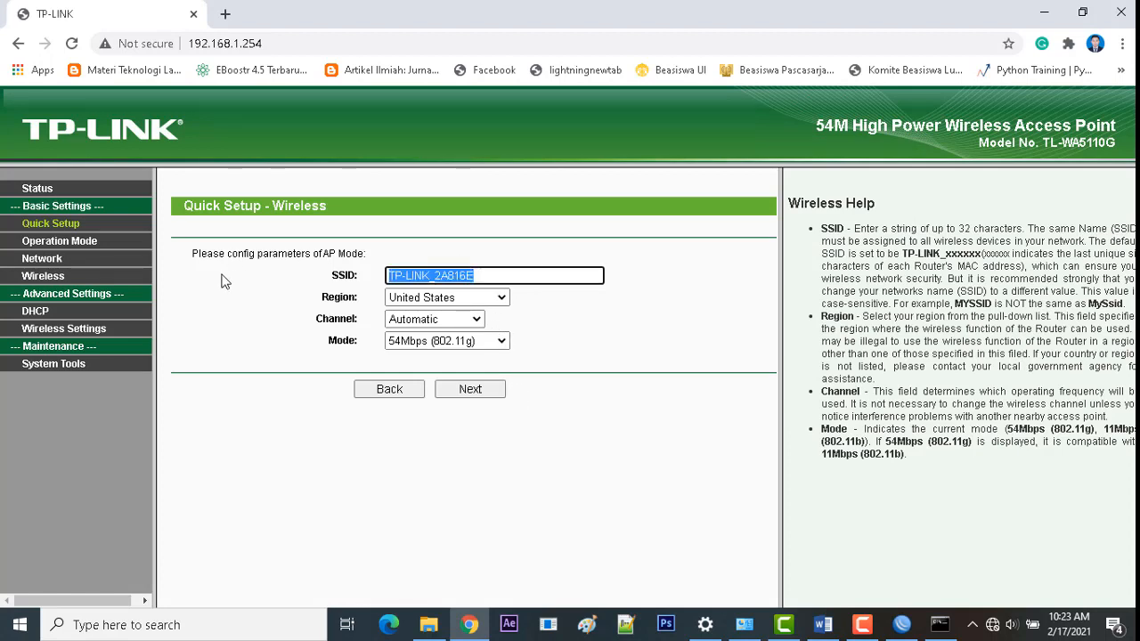
text(Paket)
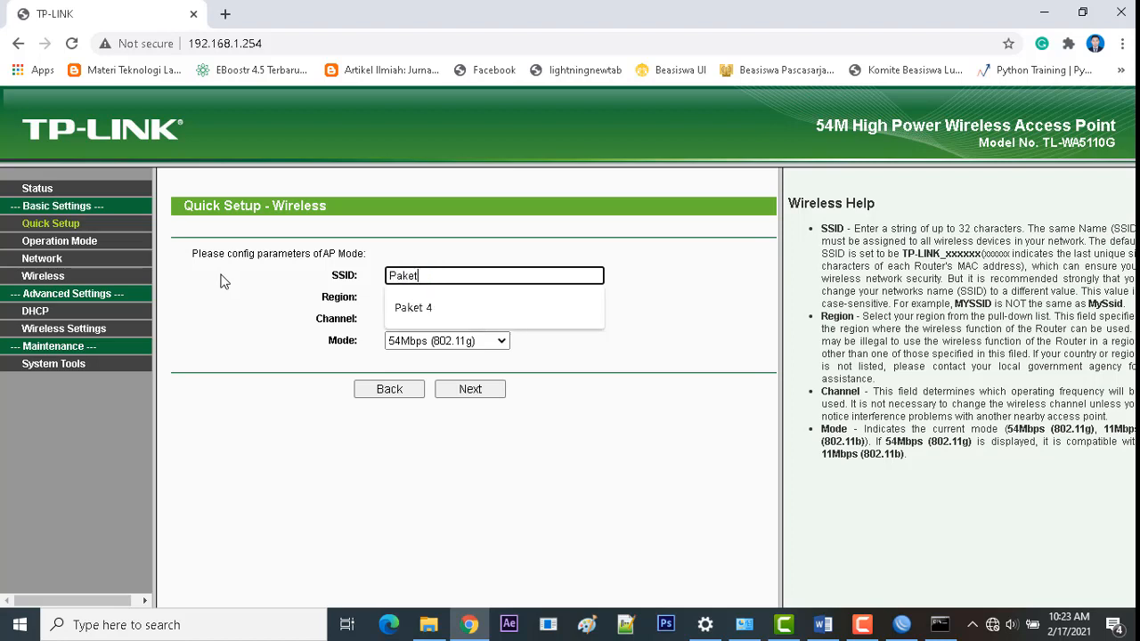
click(408, 309)
click(439, 302)
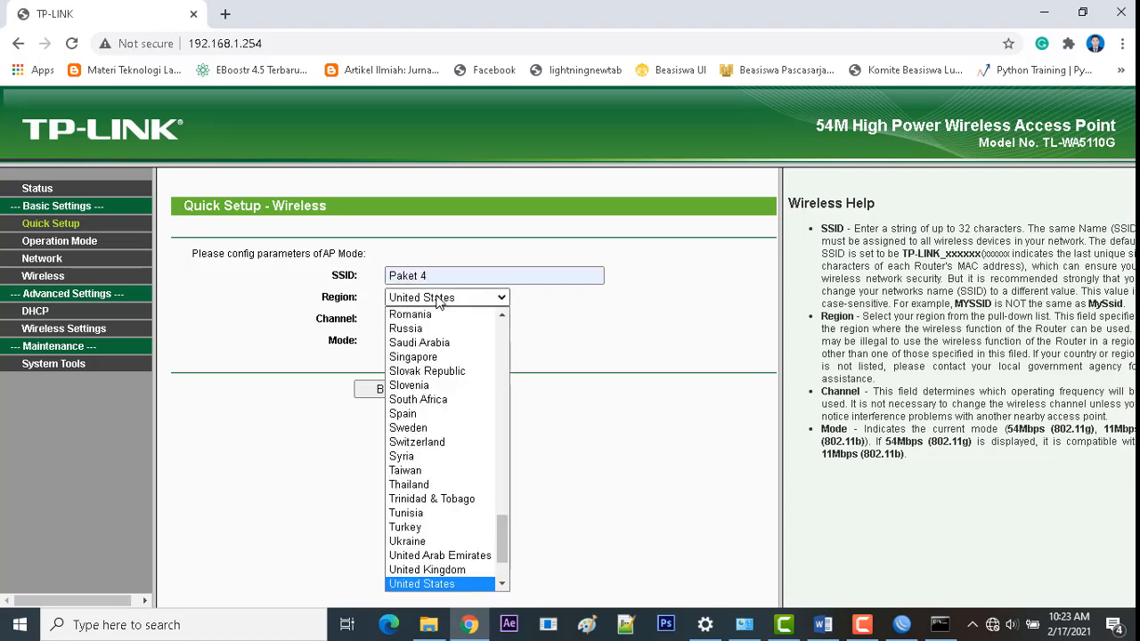
text(in)
scroll(440, 306, up, 1)
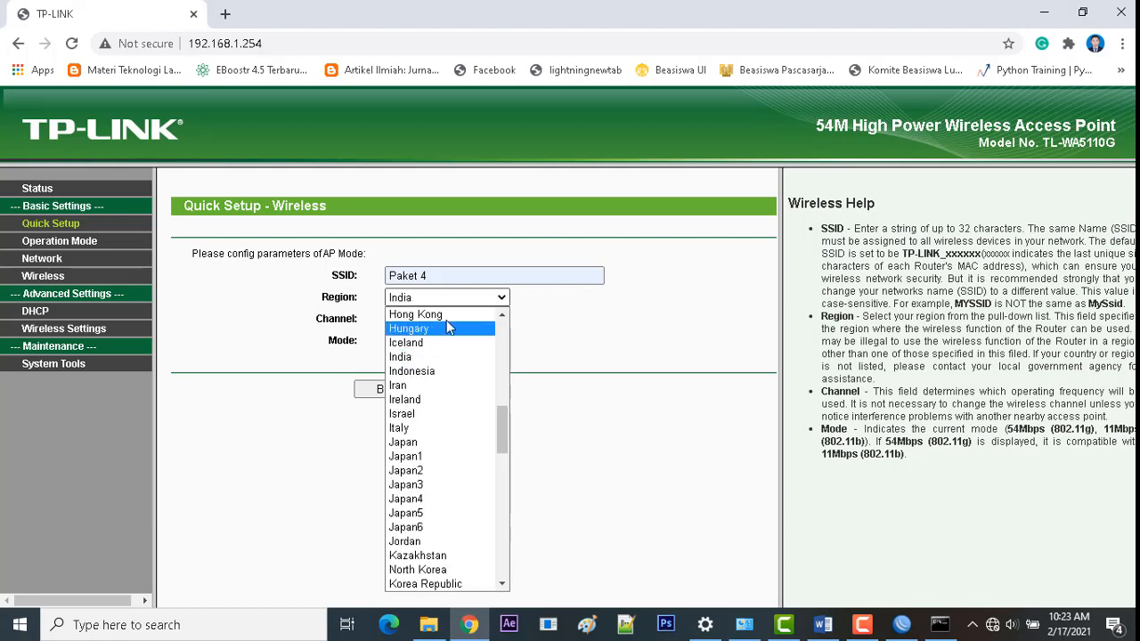
click(444, 371)
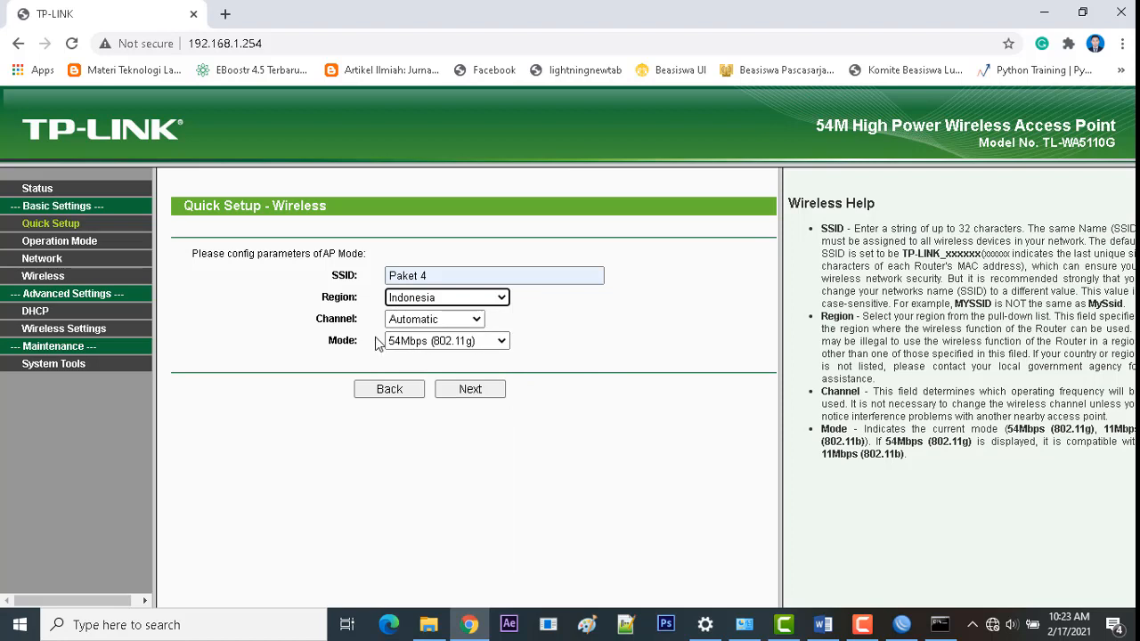
click(472, 389)
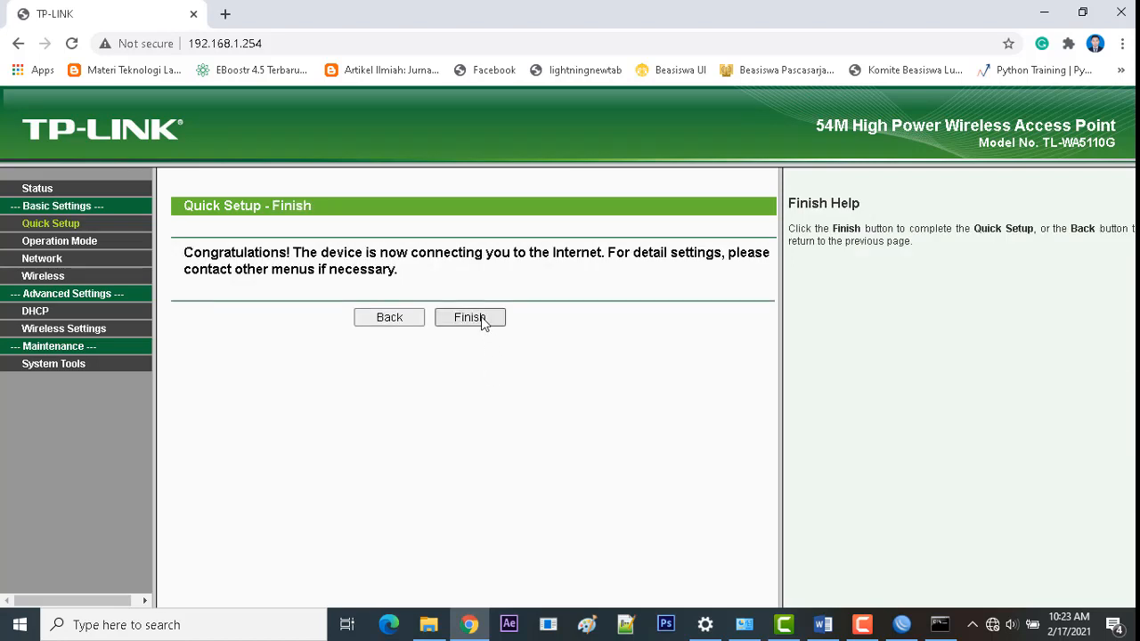
click(480, 316)
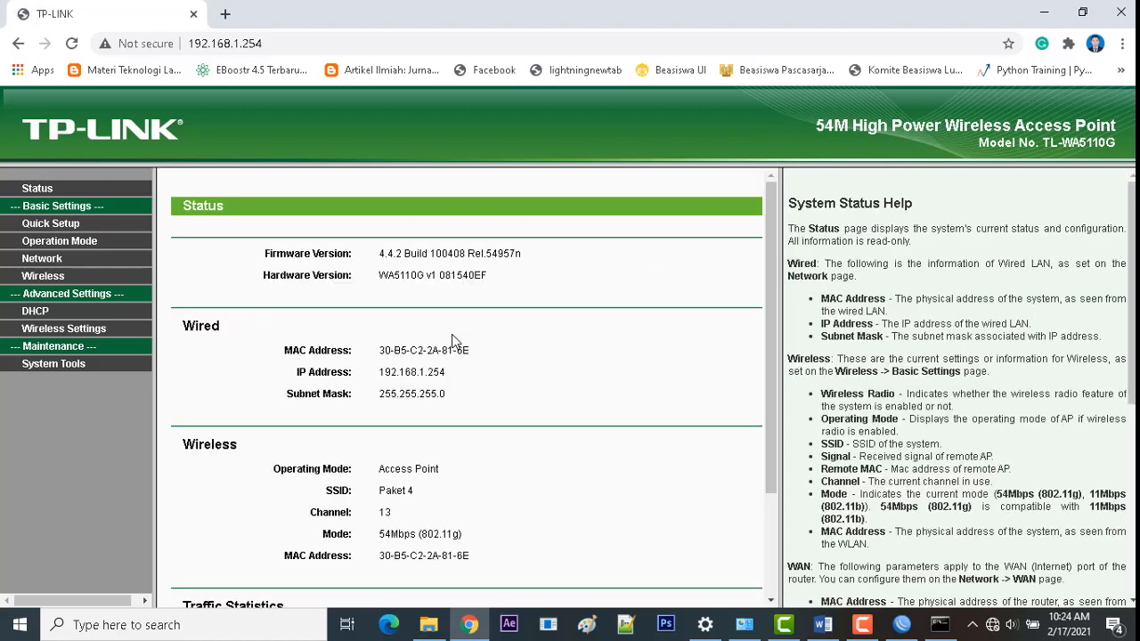
scroll(483, 338, down, 3)
scroll(483, 338, up, 3)
scroll(483, 338, down, 3)
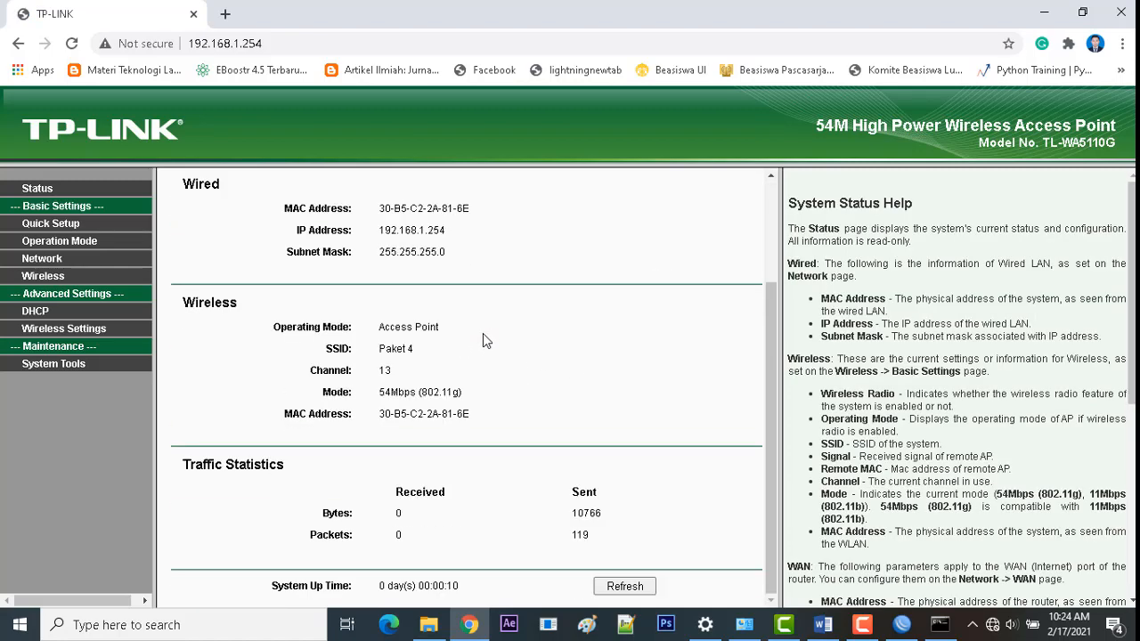
scroll(483, 334, up, 2)
scroll(459, 322, down, 1)
scroll(451, 321, up, 1)
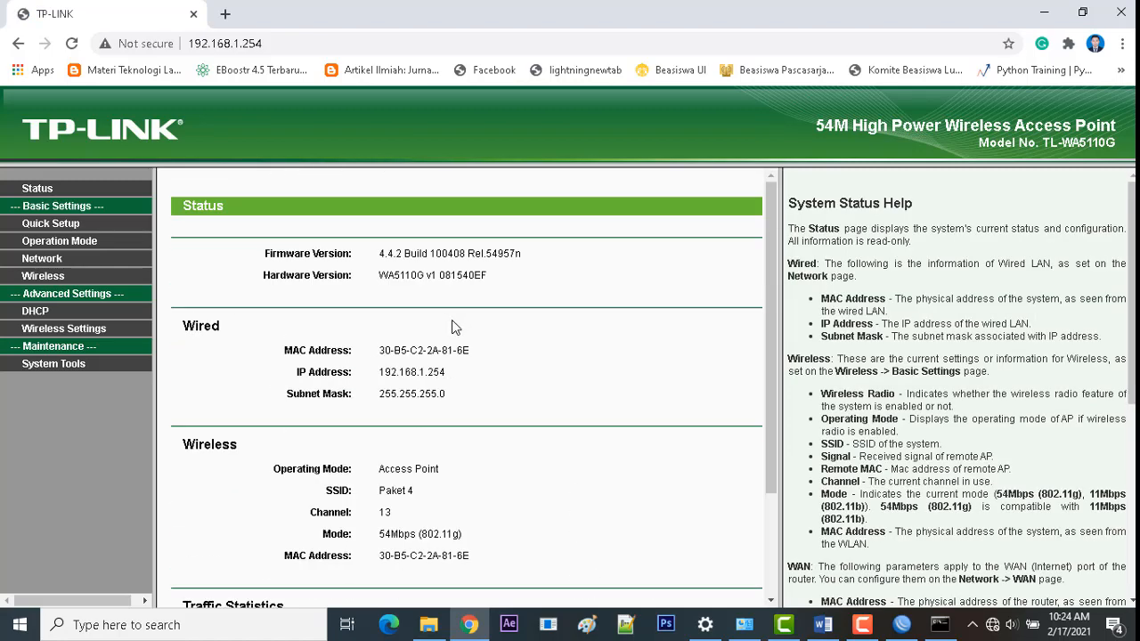
scroll(452, 326, down, 1)
scroll(452, 326, up, 1)
scroll(423, 310, down, 2)
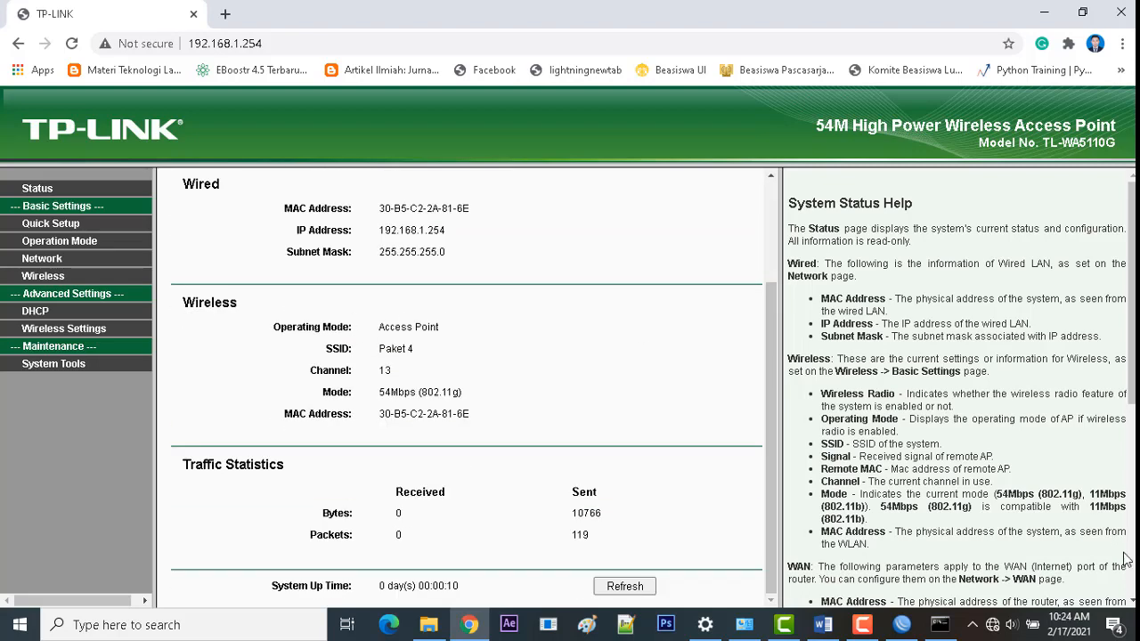
scroll(357, 352, up, 2)
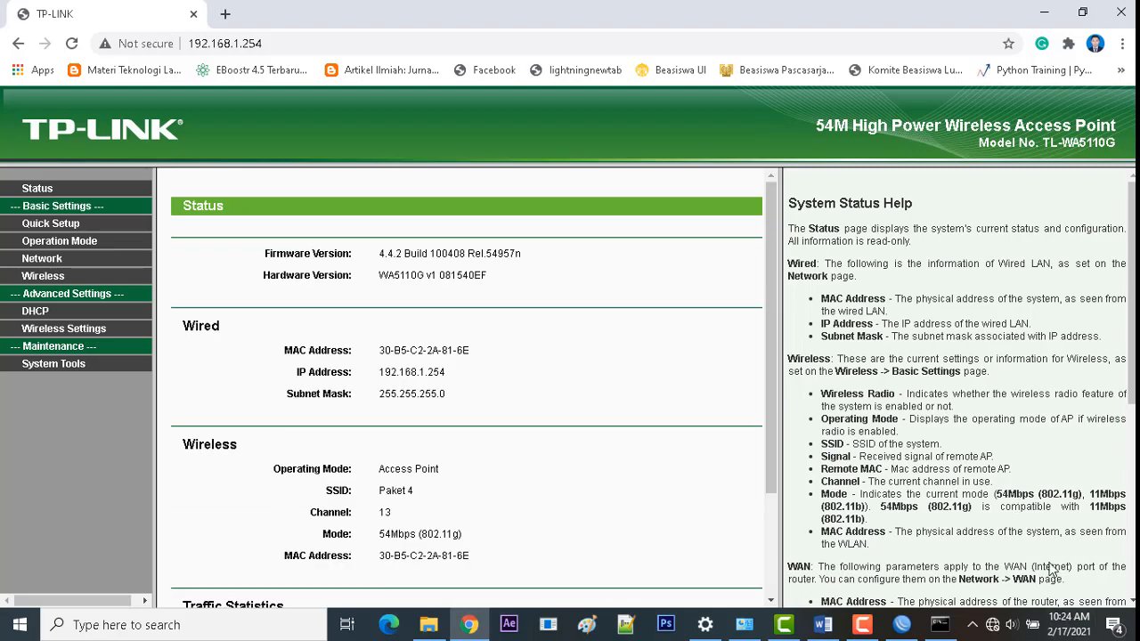
click(1001, 627)
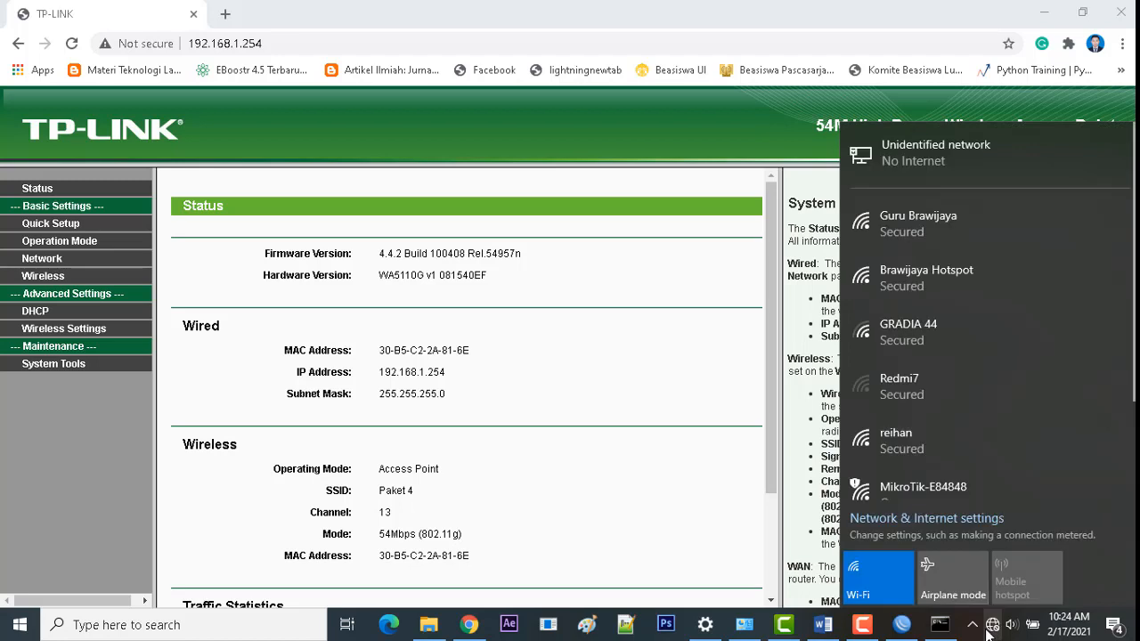
scroll(1037, 393, down, 3)
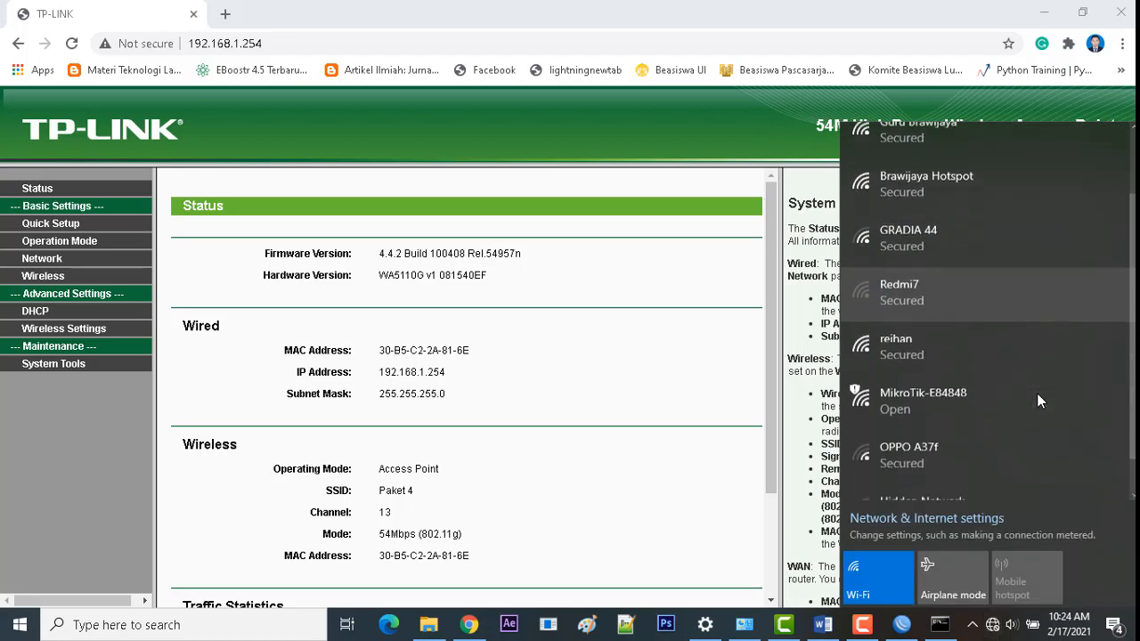
scroll(1035, 384, up, 3)
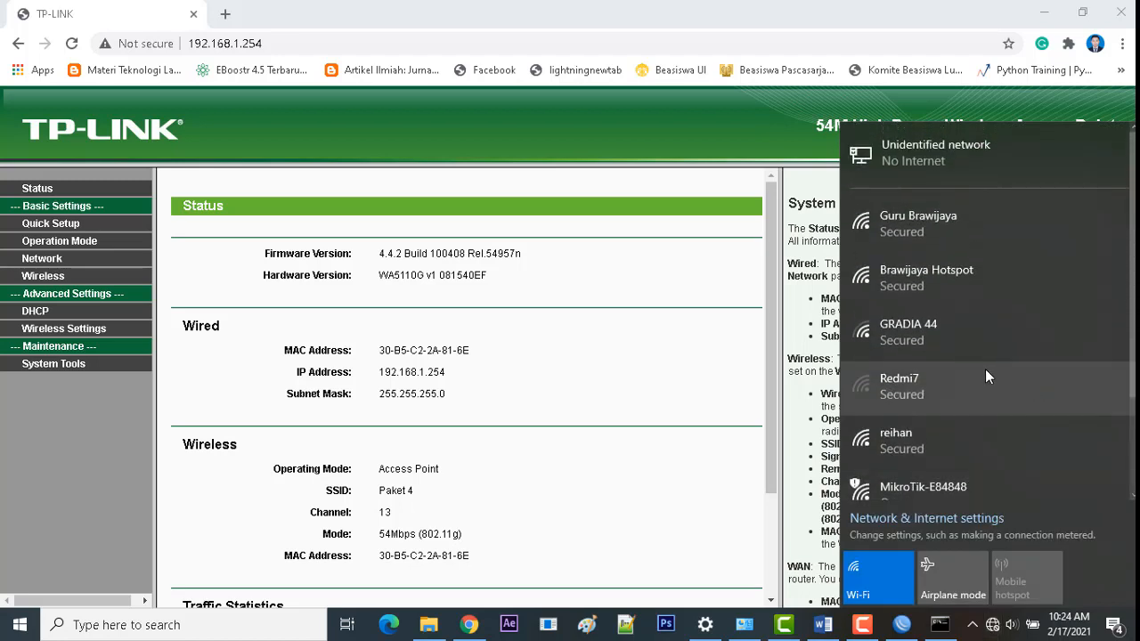
scroll(985, 369, down, 3)
scroll(899, 416, up, 3)
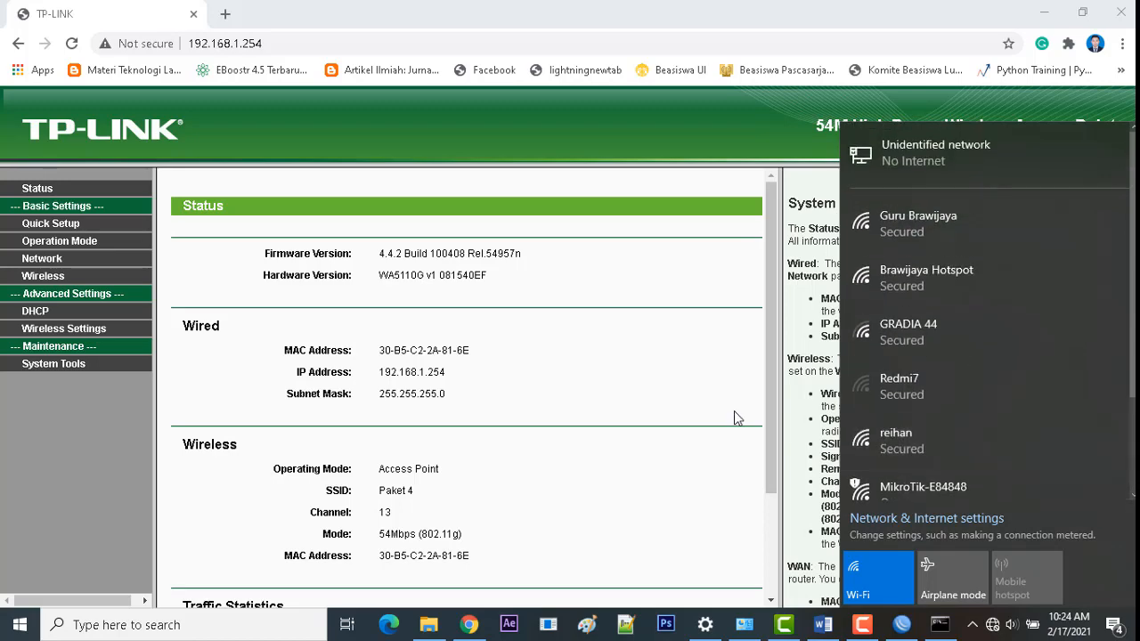
click(734, 411)
click(992, 625)
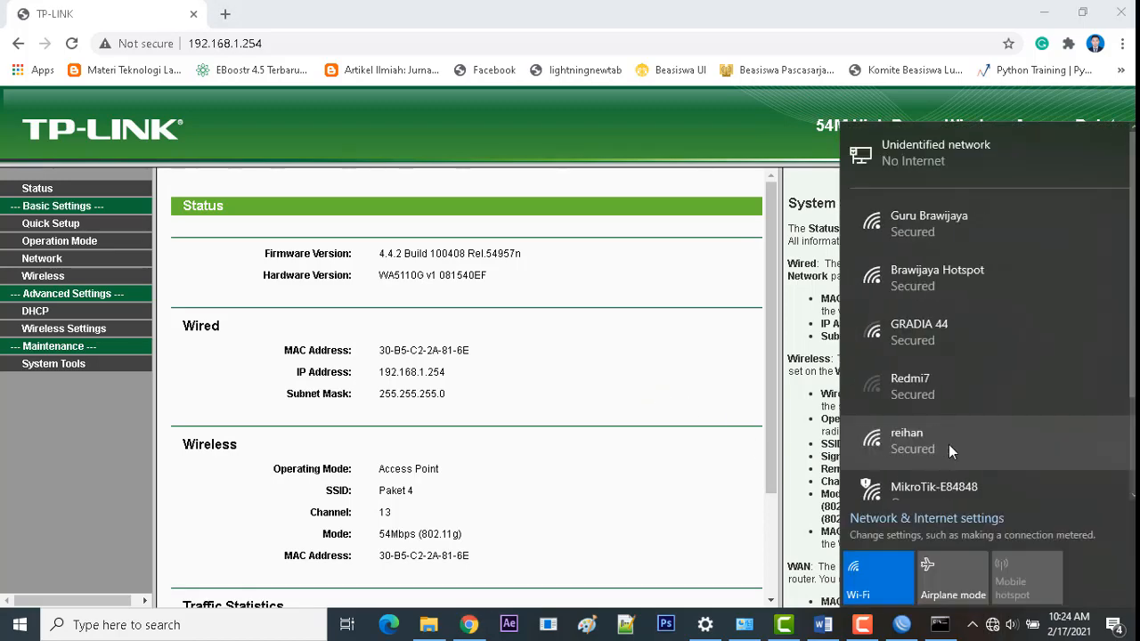
scroll(941, 430, down, 3)
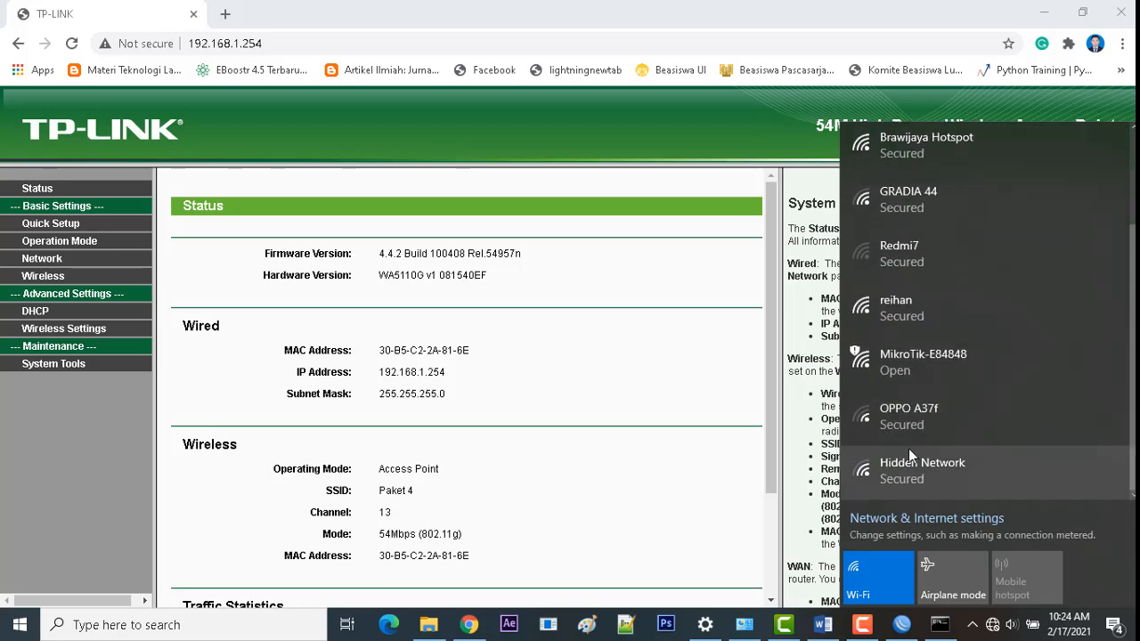
scroll(903, 451, up, 3)
scroll(859, 459, down, 3)
click(693, 579)
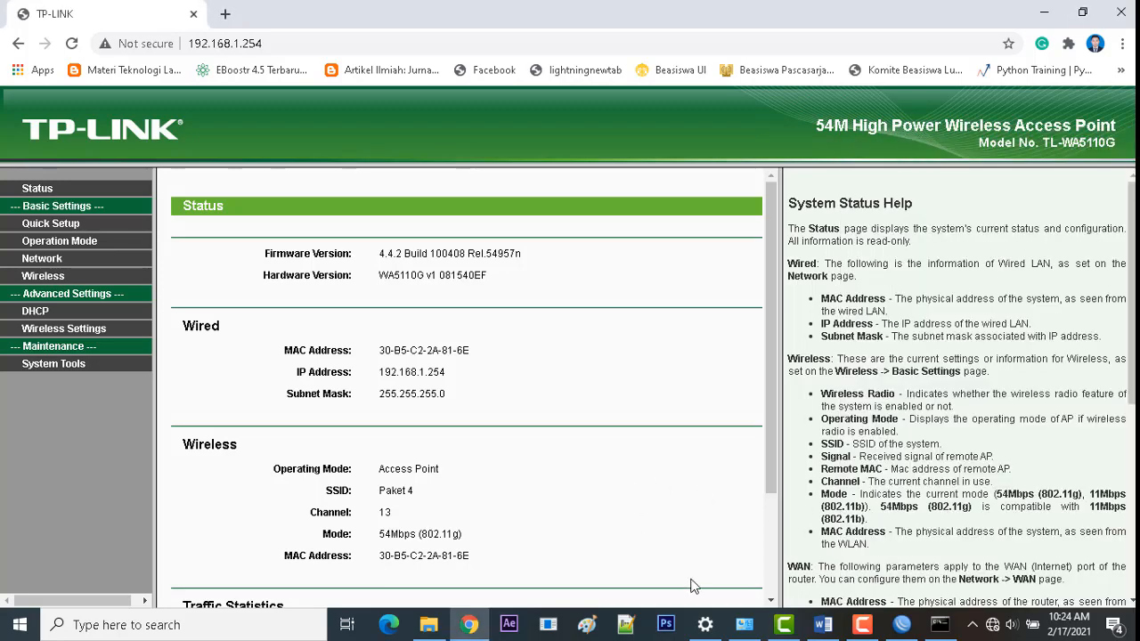
Step: Disable and re-enable the Wi-Fi adapter in Network Connections
click(744, 625)
click(361, 254)
right_click(360, 256)
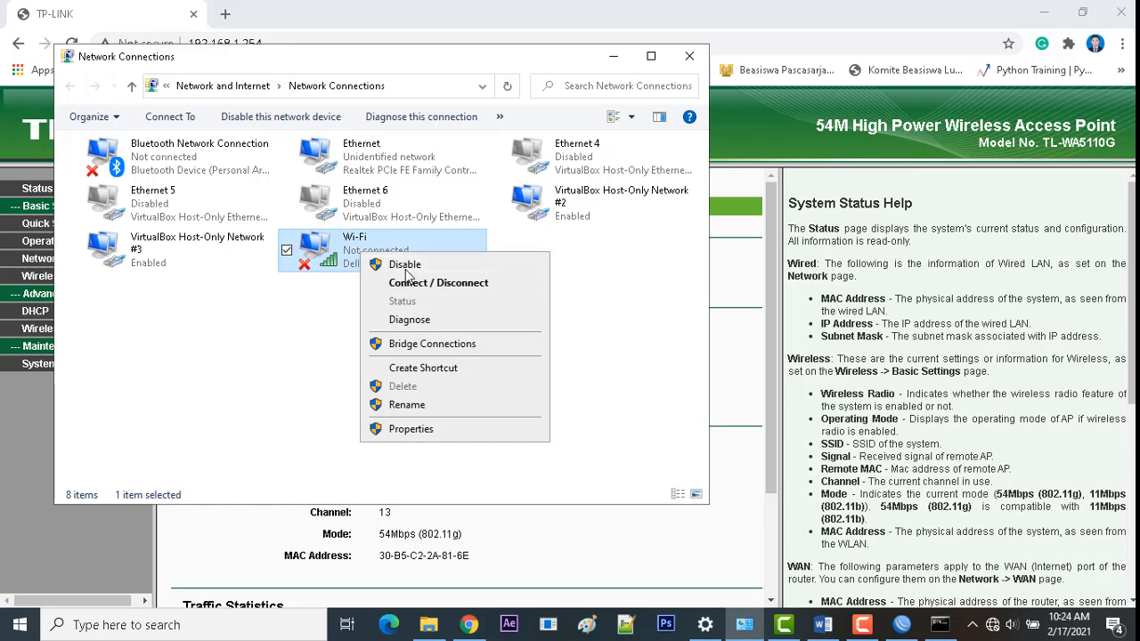
click(369, 303)
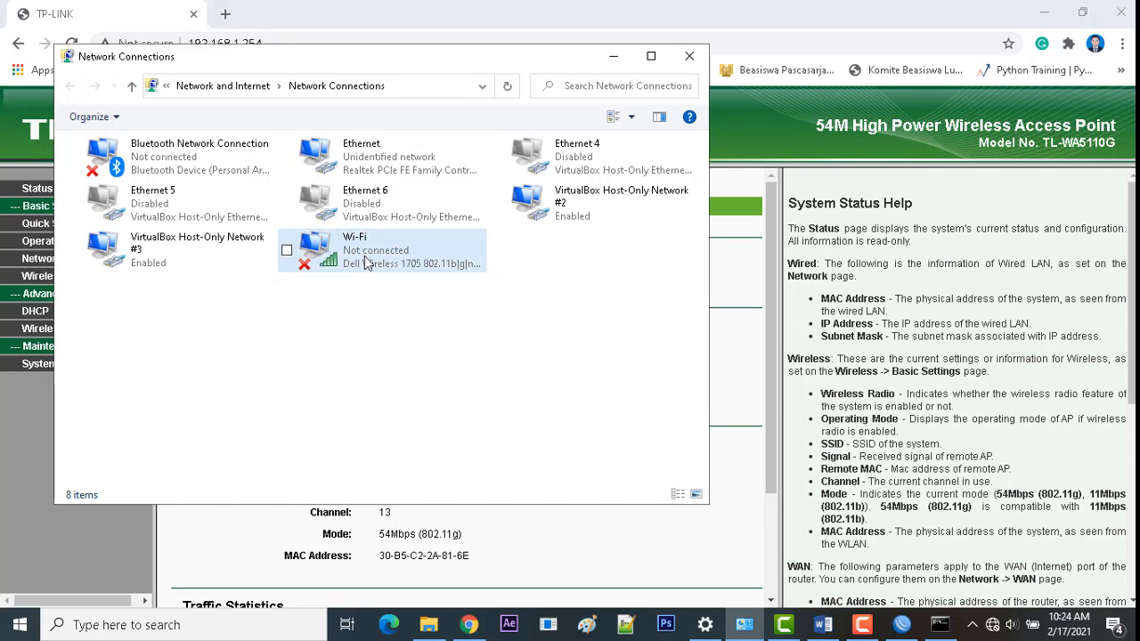
right_click(338, 292)
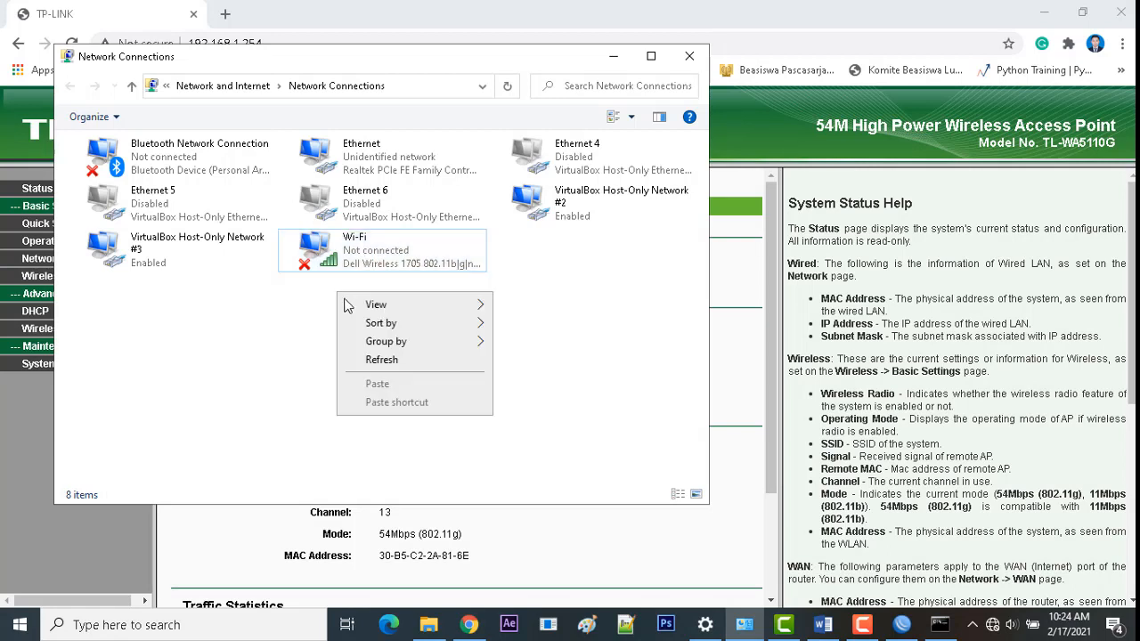
click(374, 360)
right_click(375, 244)
click(403, 261)
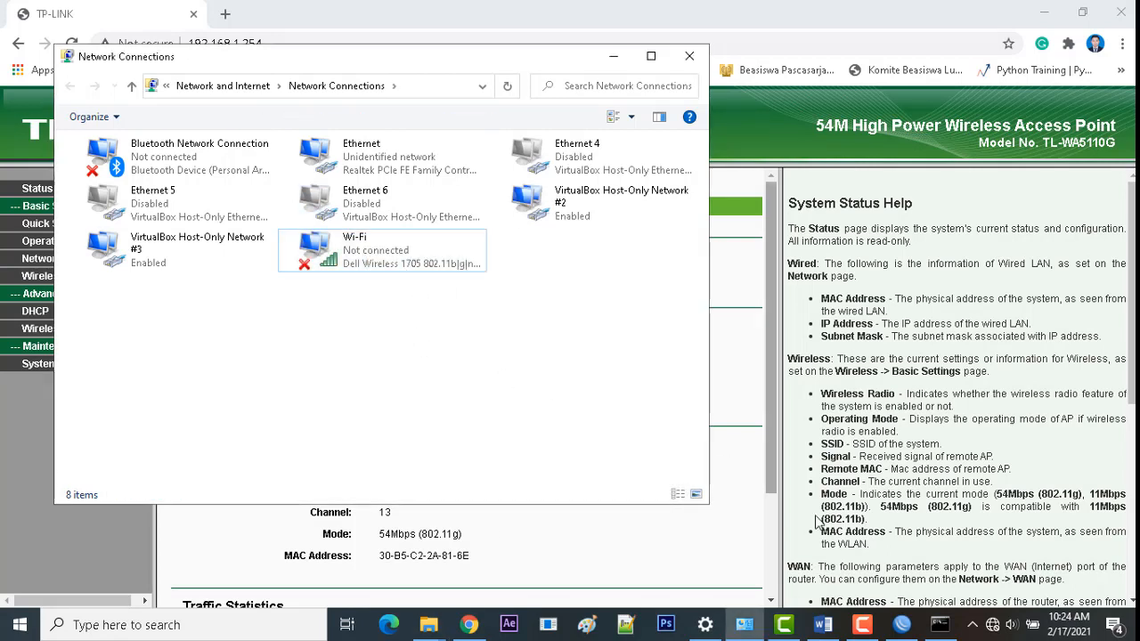
Step: Select the open Paket 4 Wi-Fi network and minimize Network Connections
click(991, 627)
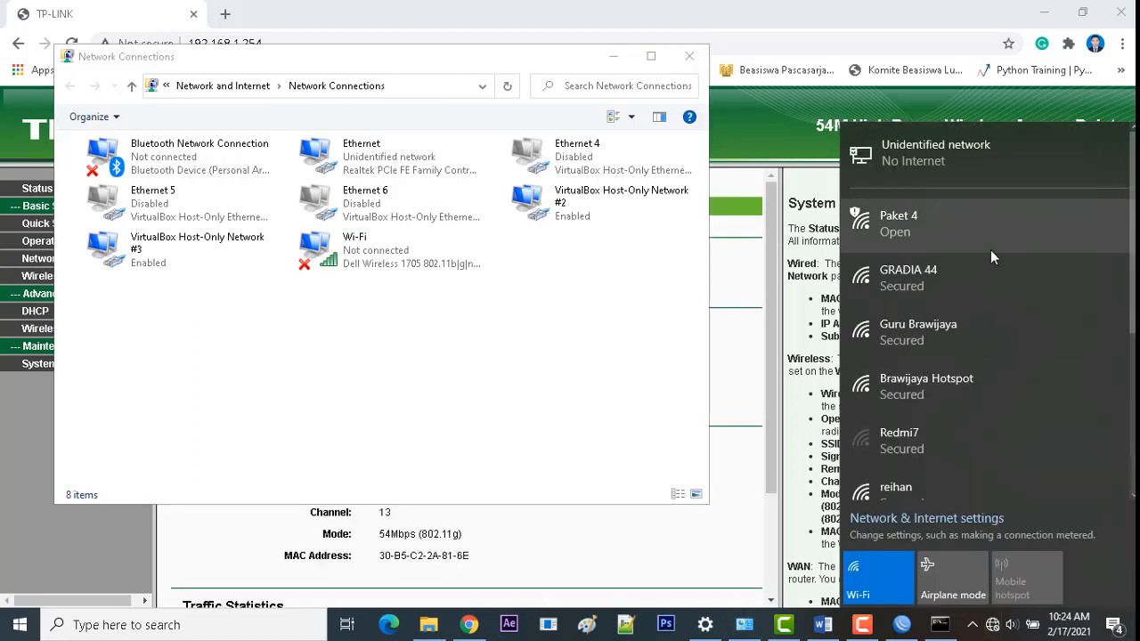
click(975, 234)
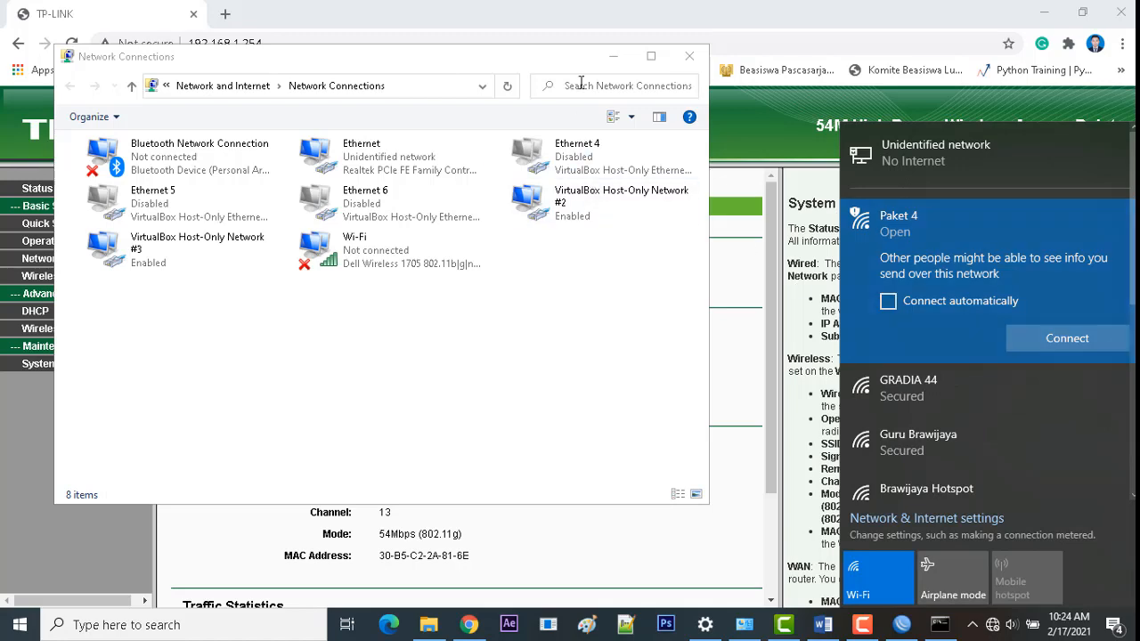
click(613, 56)
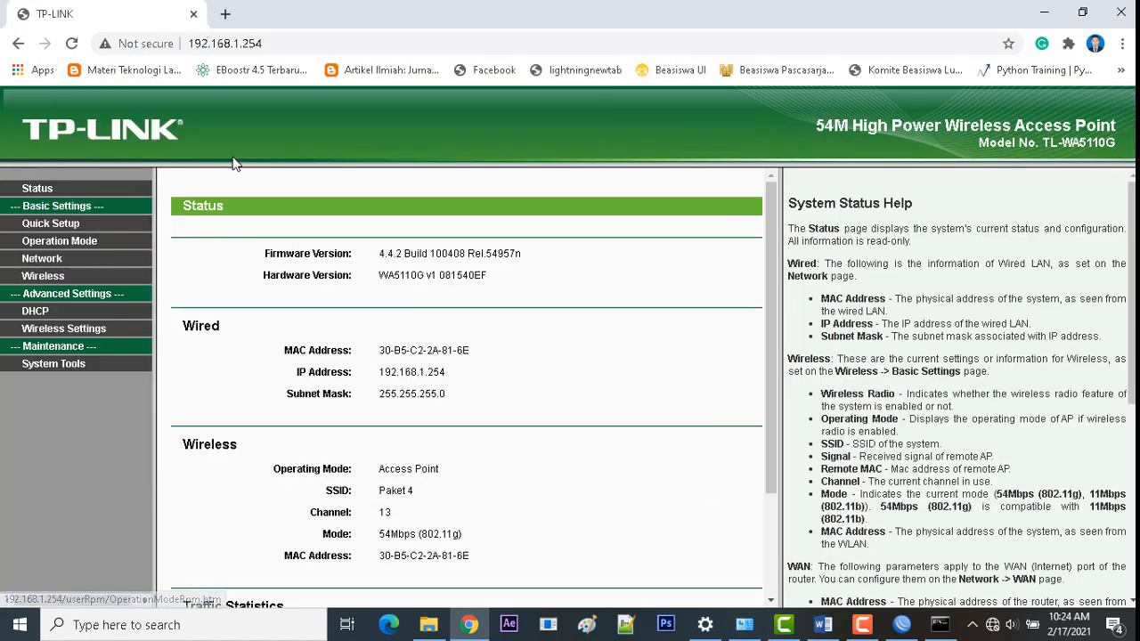
Step: Check the TP-Link LAN page's IP address 192.168.1.254, then review the Word task document
click(45, 260)
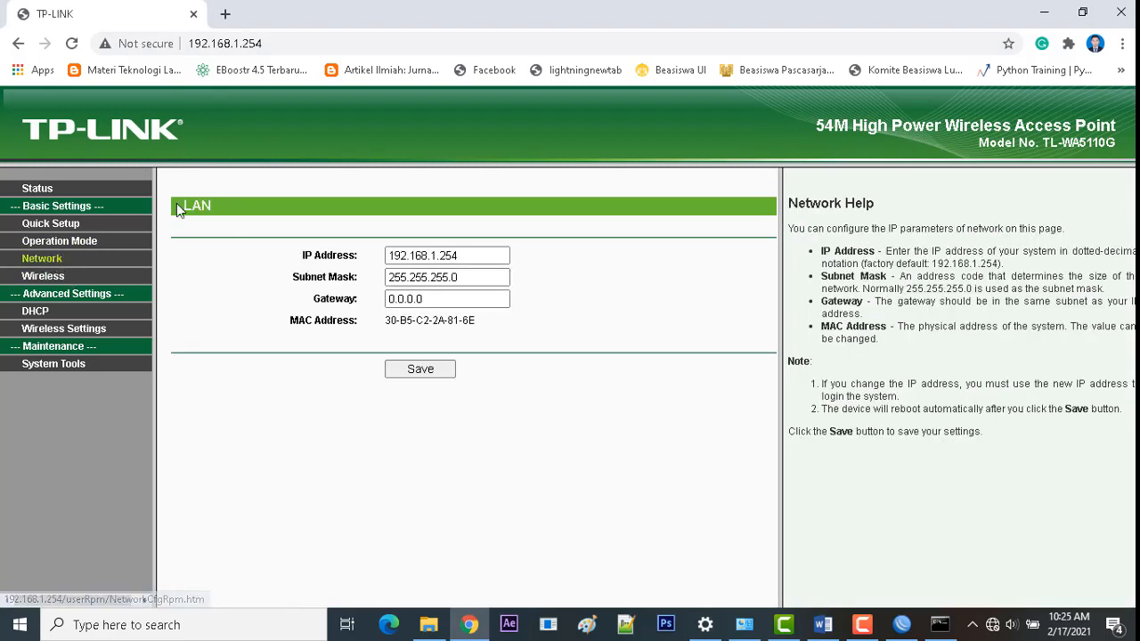
click(419, 255)
drag(486, 255, 323, 257)
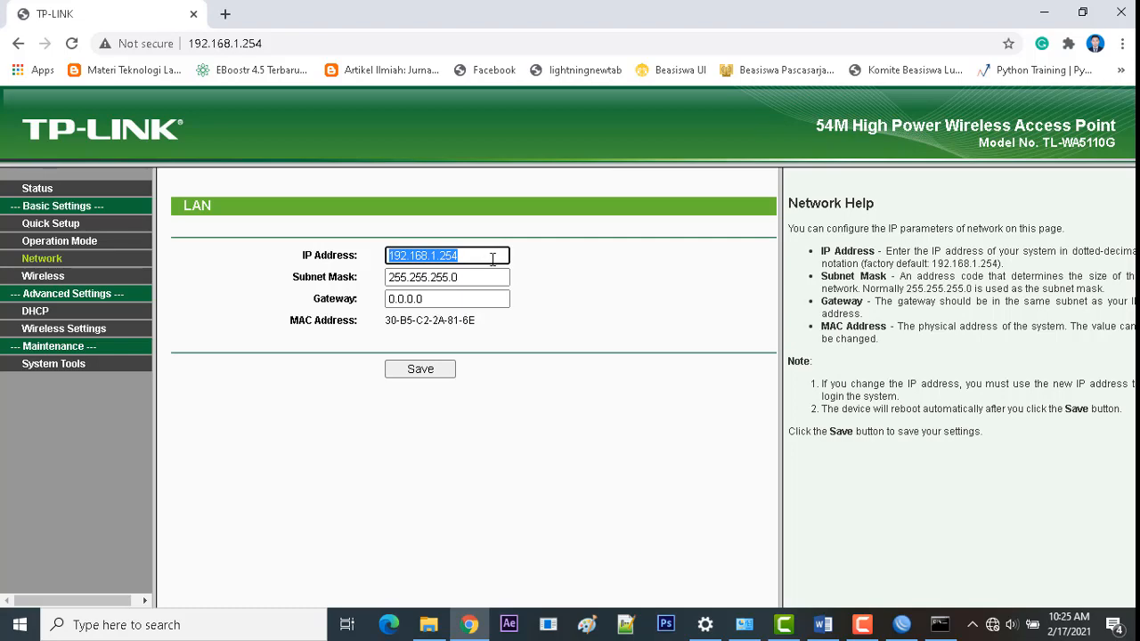
click(823, 624)
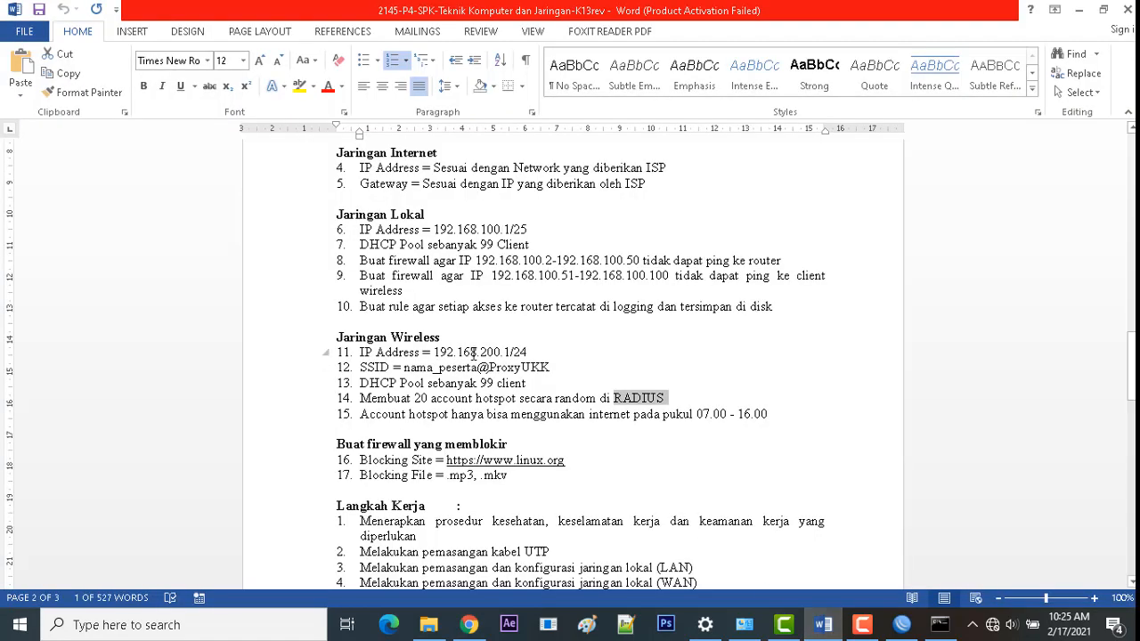
drag(532, 348, 432, 348)
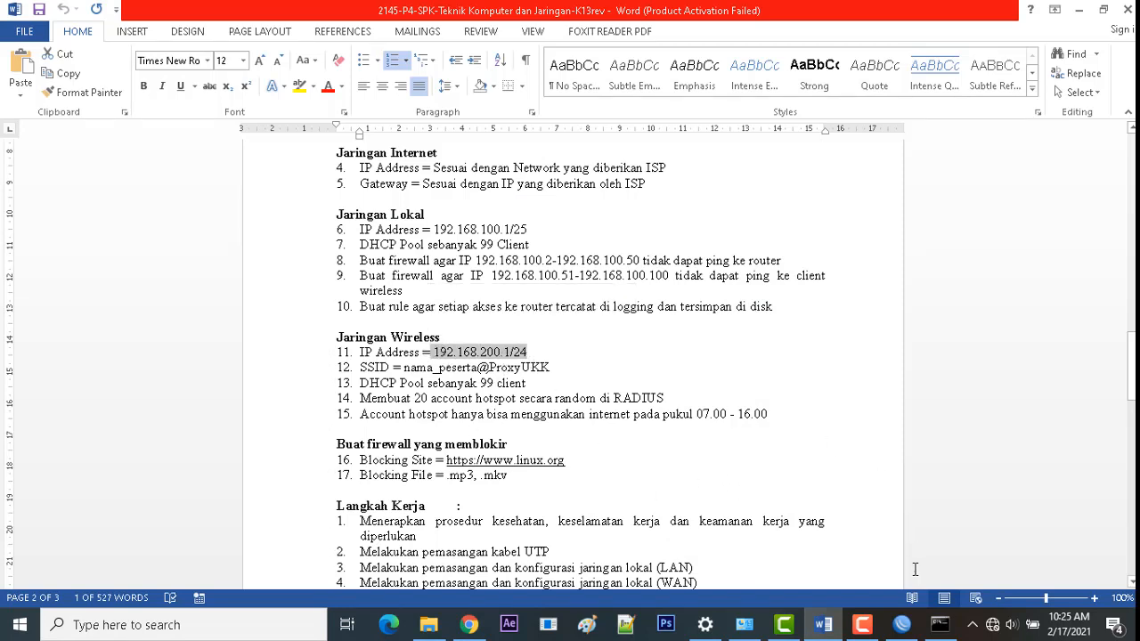
Step: Change the access point's LAN IP to 192.168.200.200 and gateway to 192.168.200.1, and save
click(470, 624)
text(192.1)
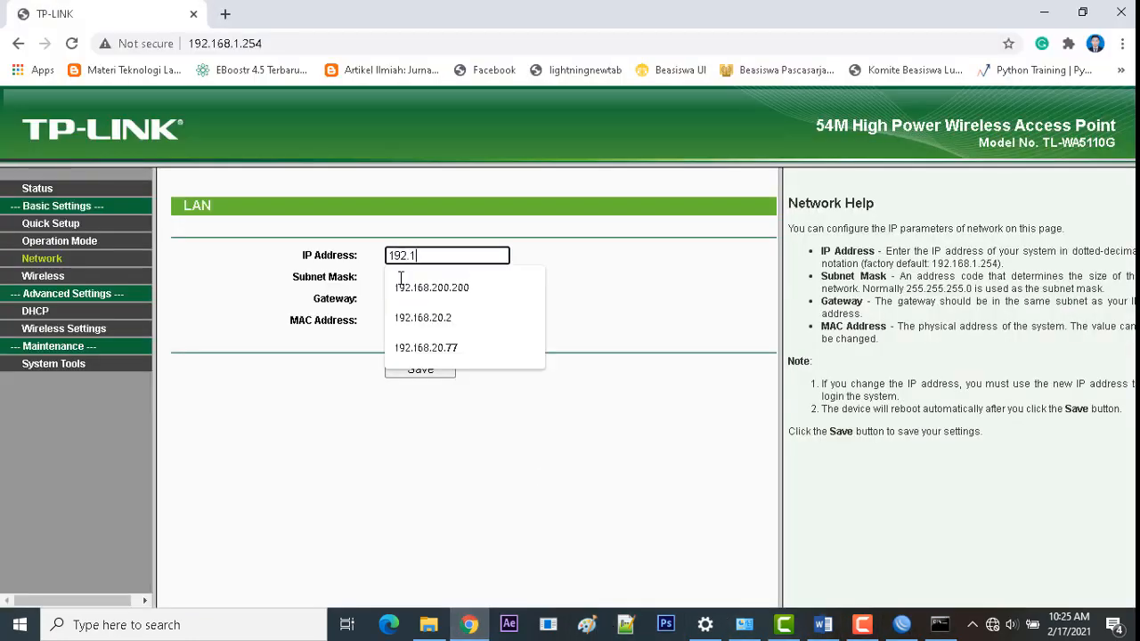
text(68.200)
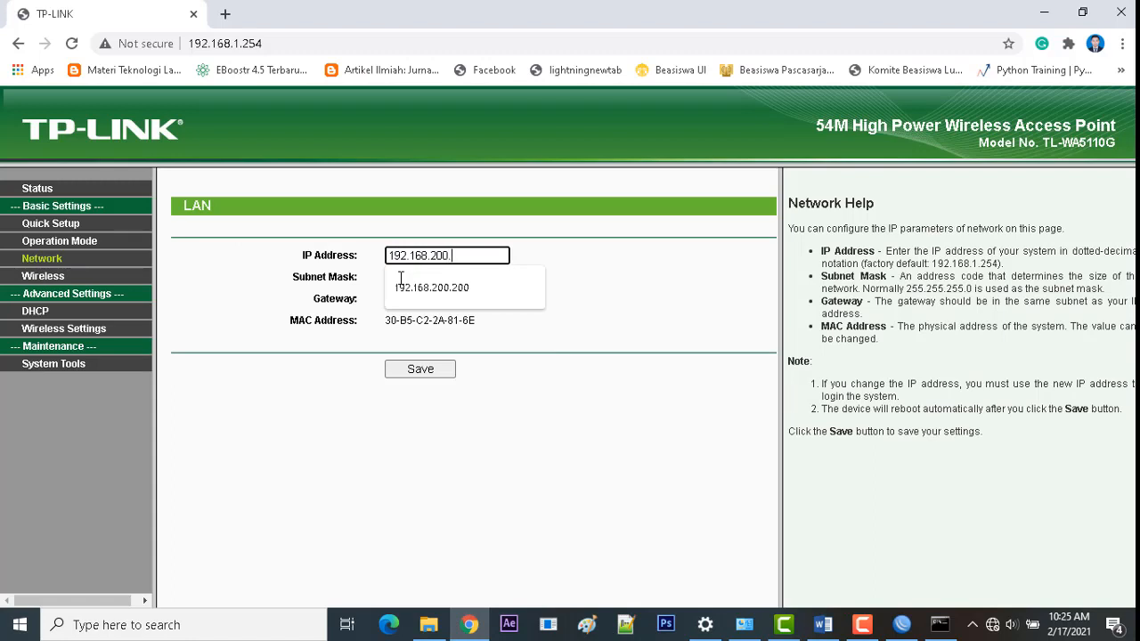
text(.200)
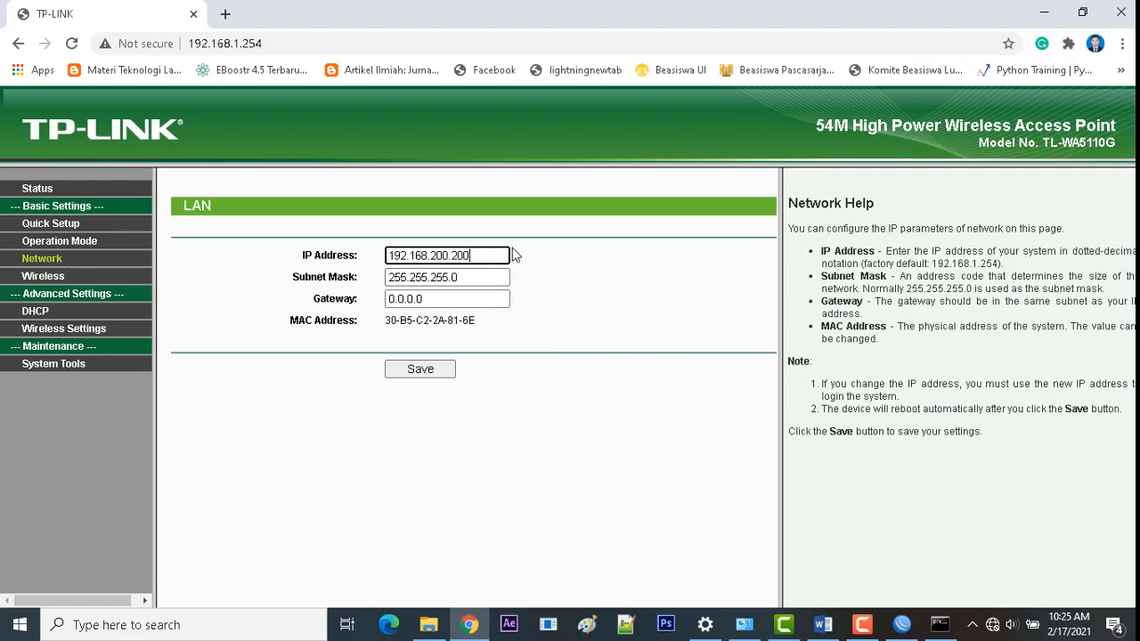
drag(479, 256, 382, 256)
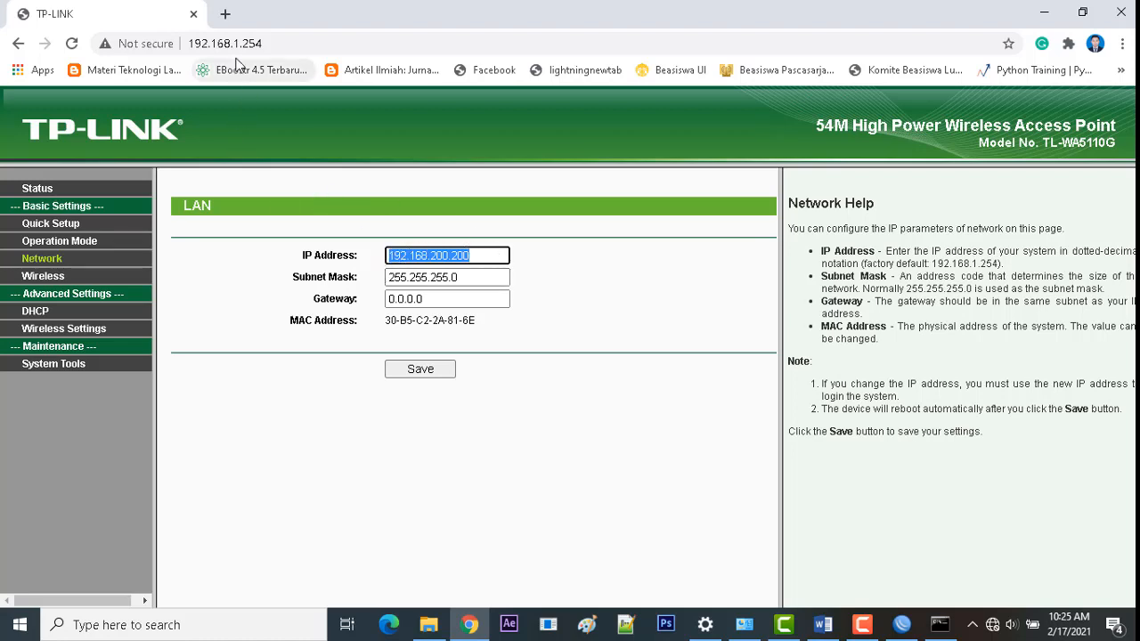
click(276, 42)
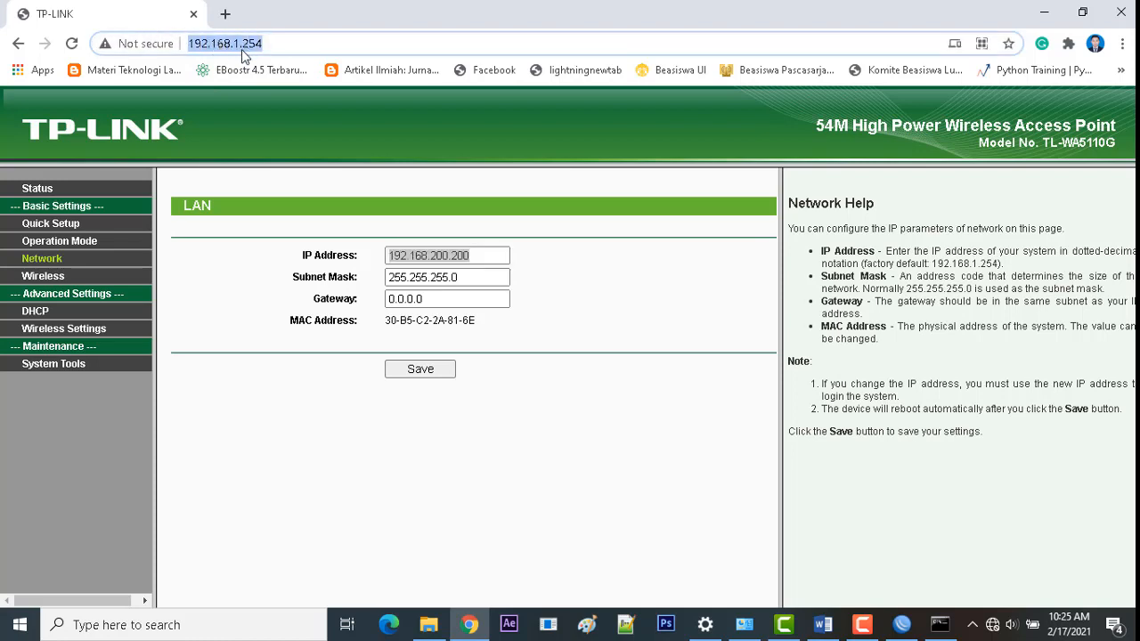
click(474, 254)
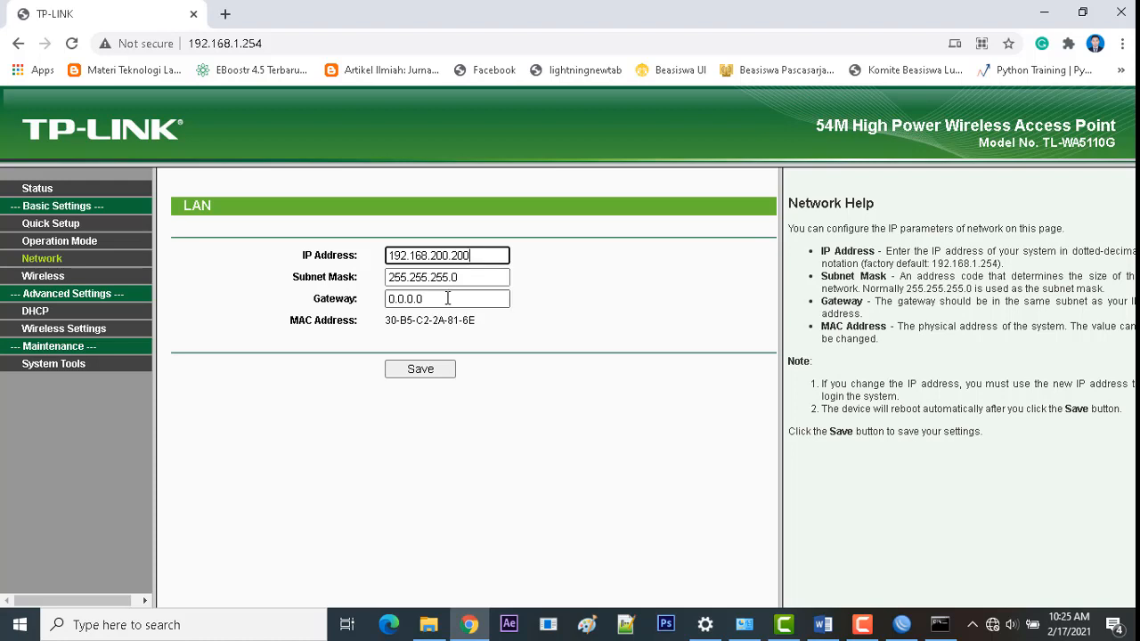
drag(448, 300, 341, 294)
text(192.16)
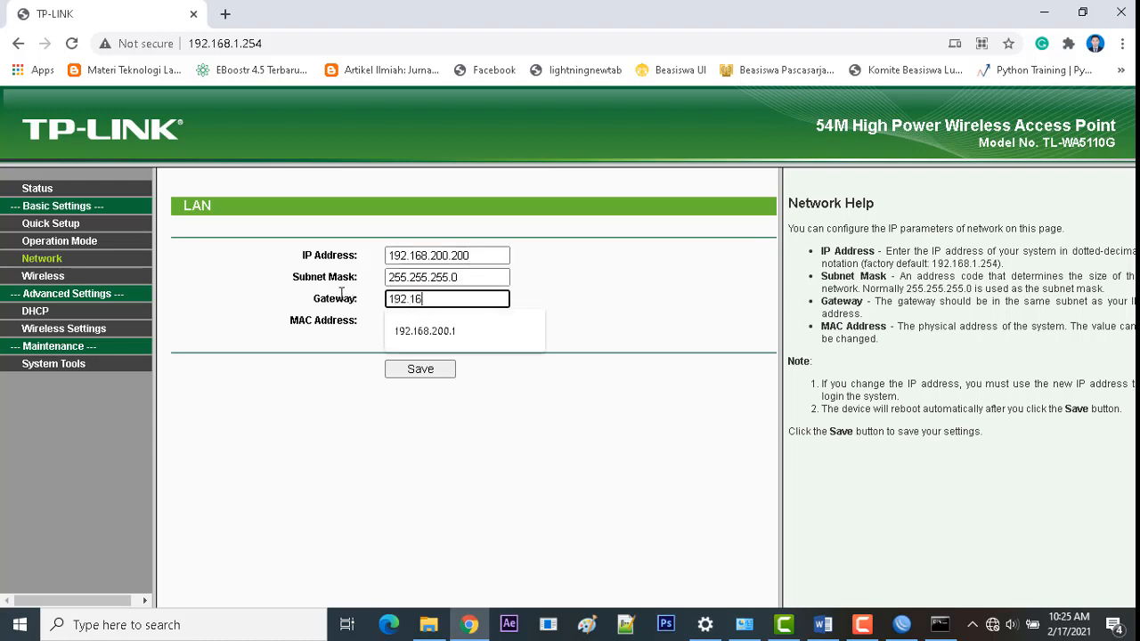
text(8.200.1)
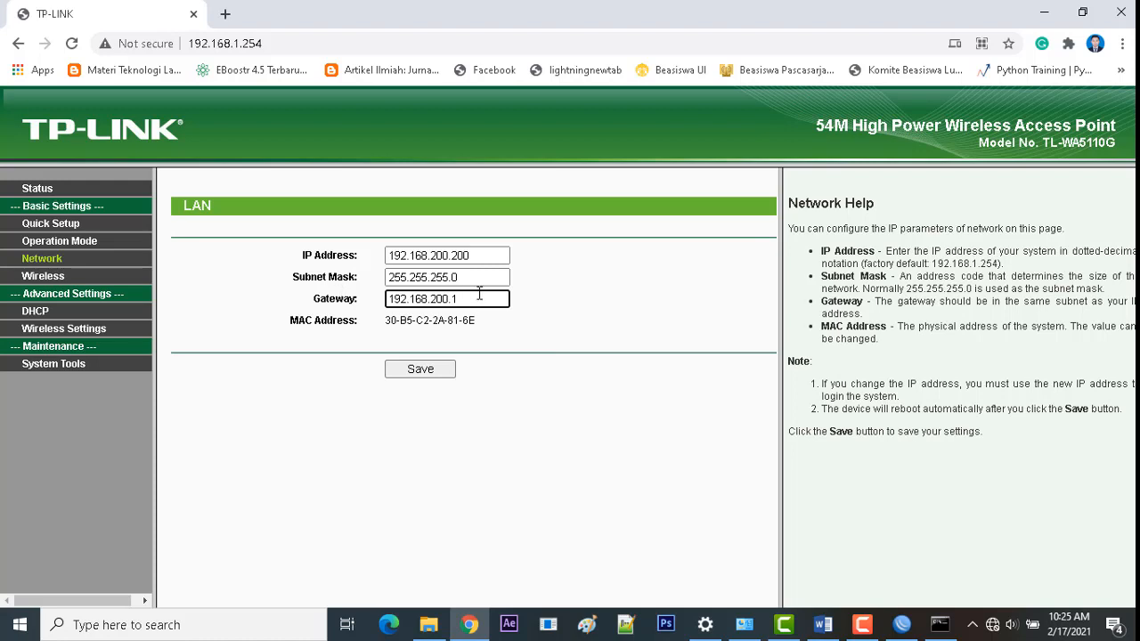
click(445, 368)
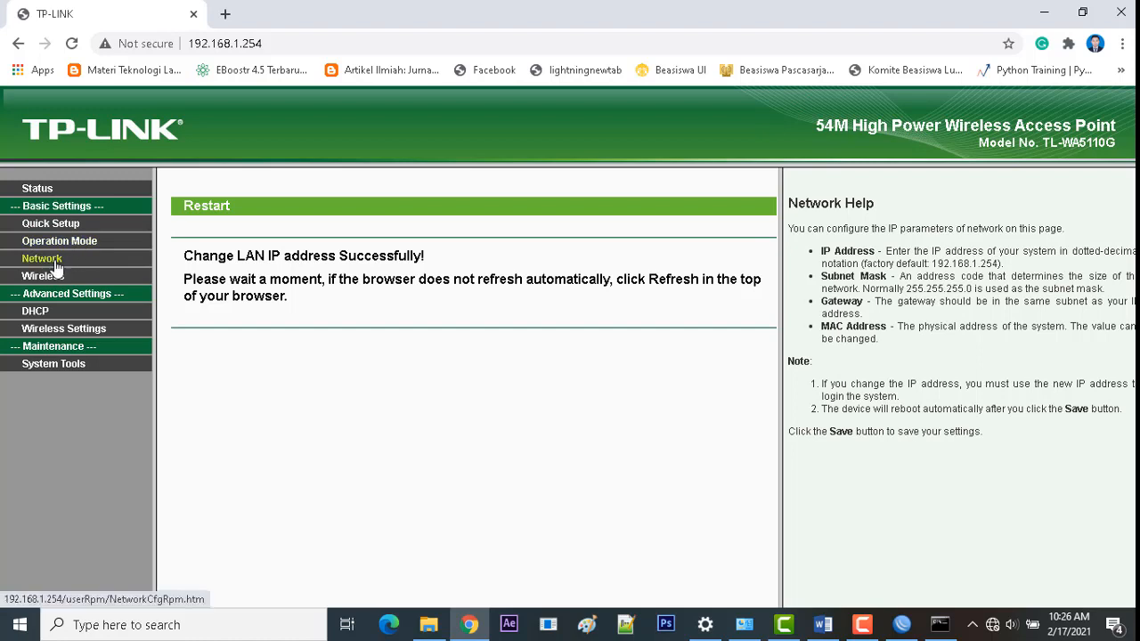
Step: Give Ethernet static IP 192.168.200.11/255.255.255.0, gateway 192.168.200.1, DNS 8.8.8.8 and 8.8.4.4
click(744, 622)
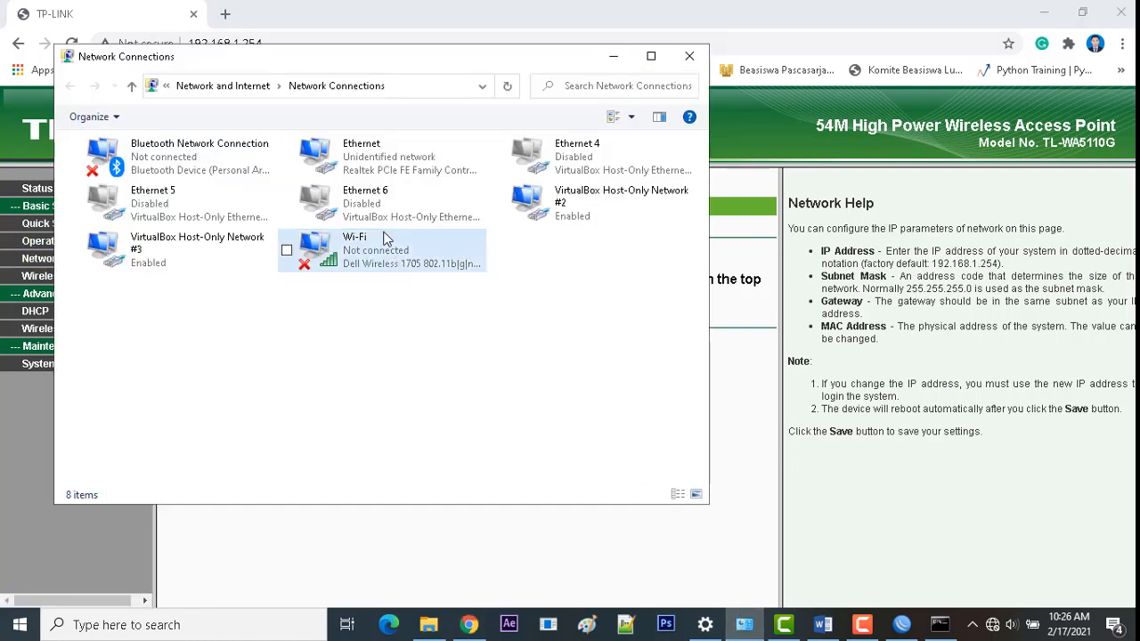
click(369, 168)
right_click(366, 160)
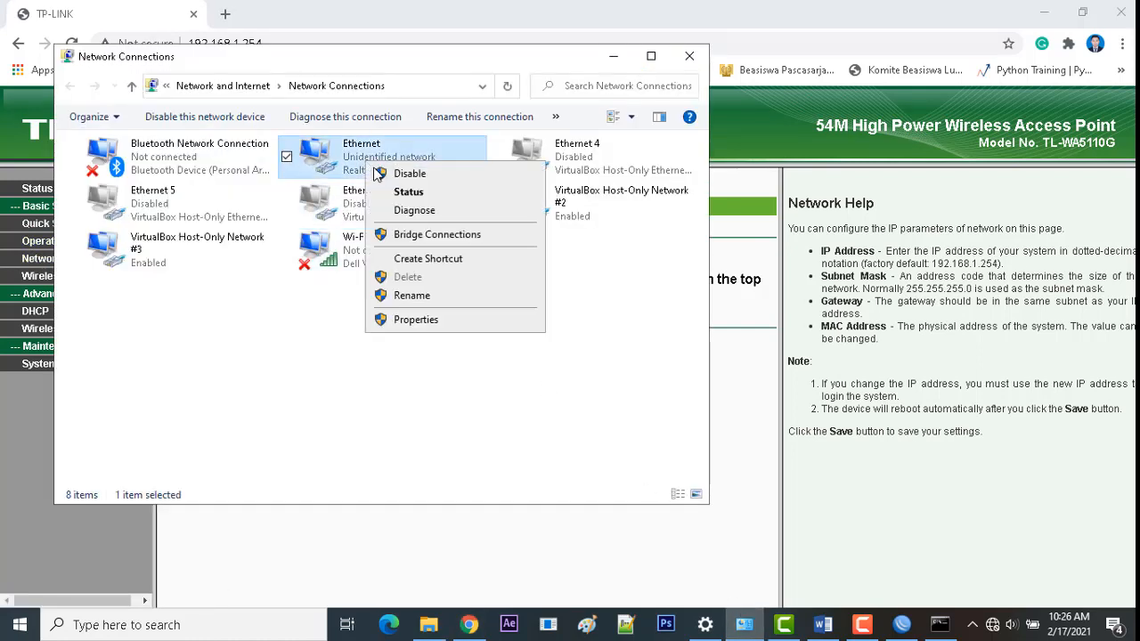
click(424, 319)
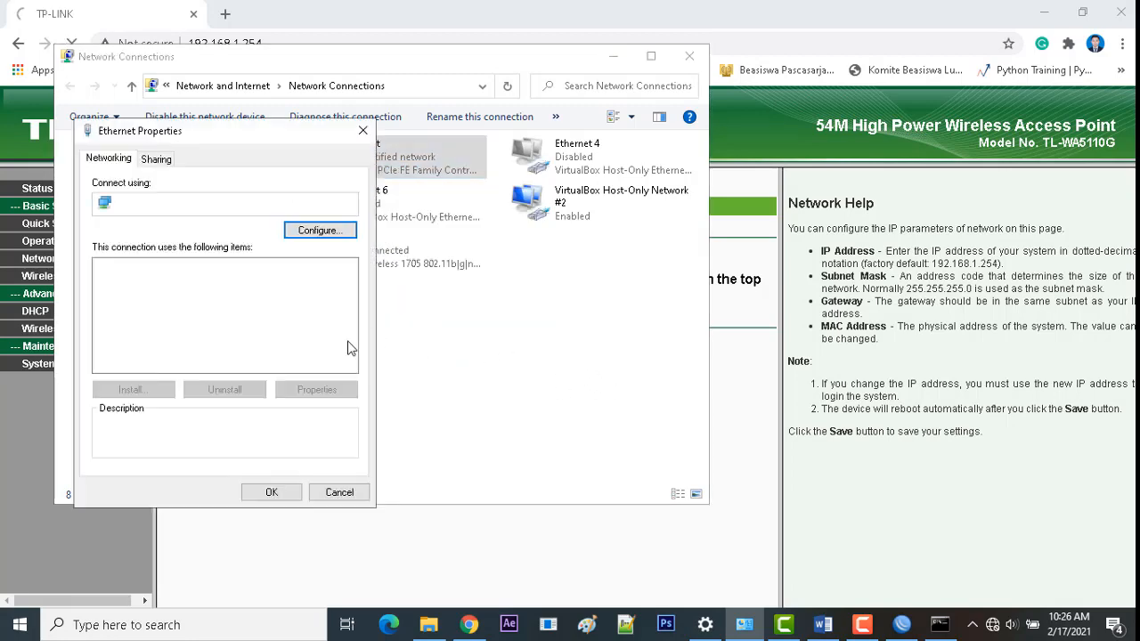
double_click(234, 324)
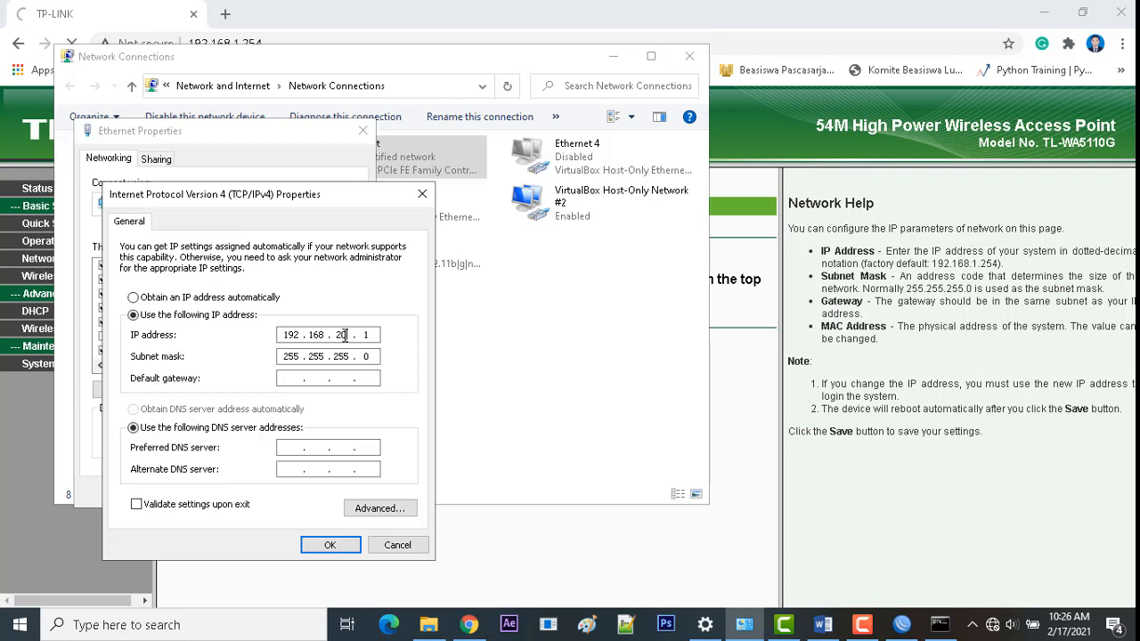
text(0)
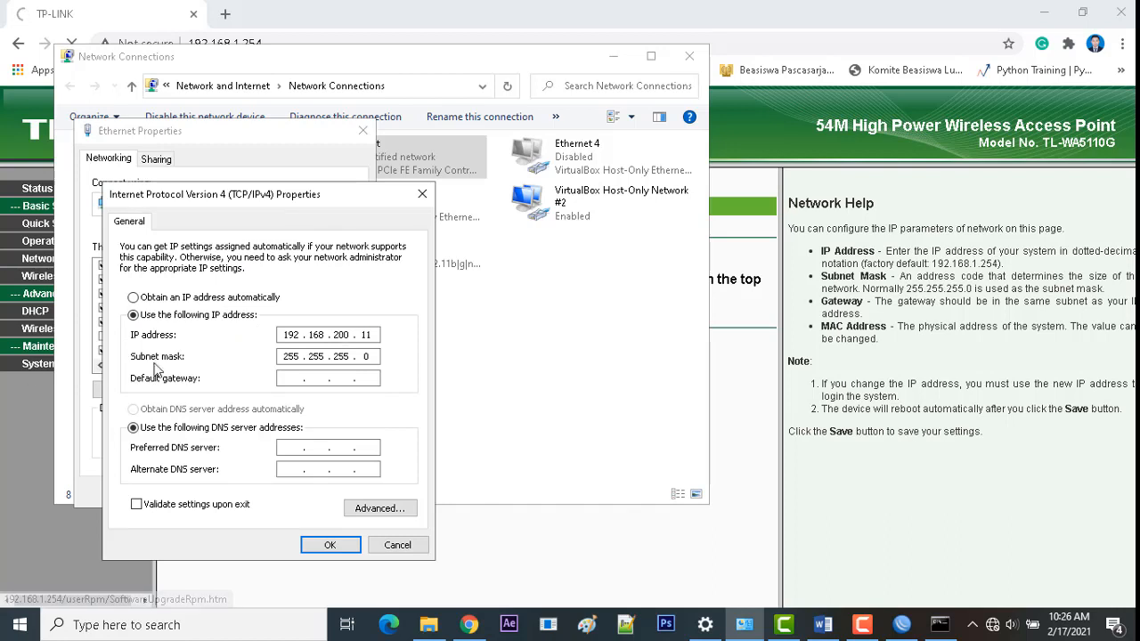
click(289, 375)
text(19)
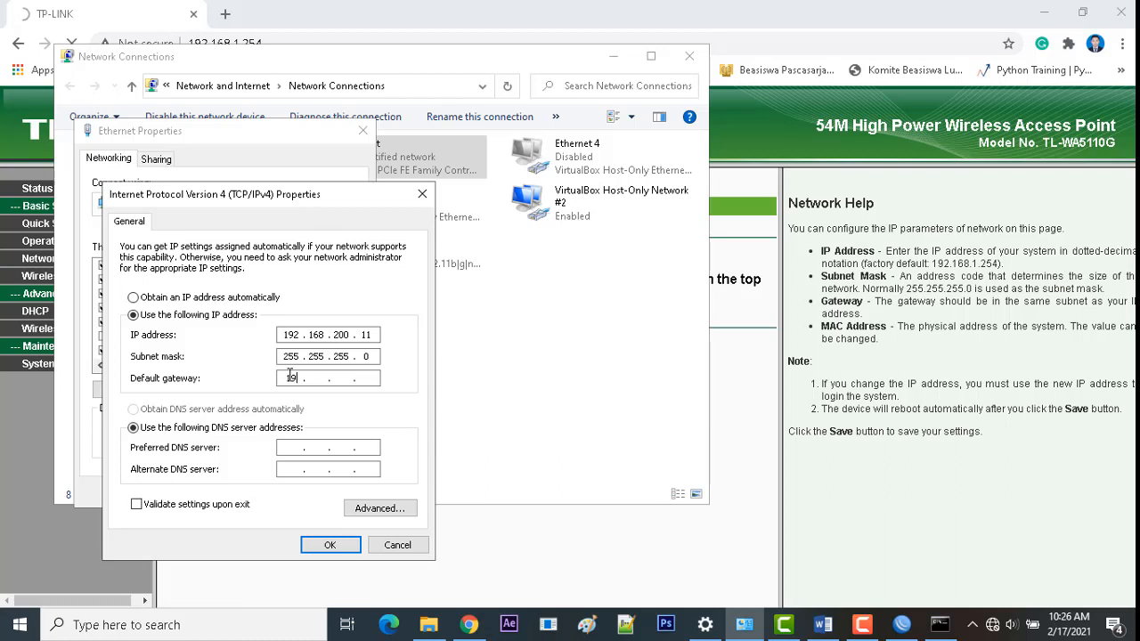
text(2 . 168 . 200 . 1)
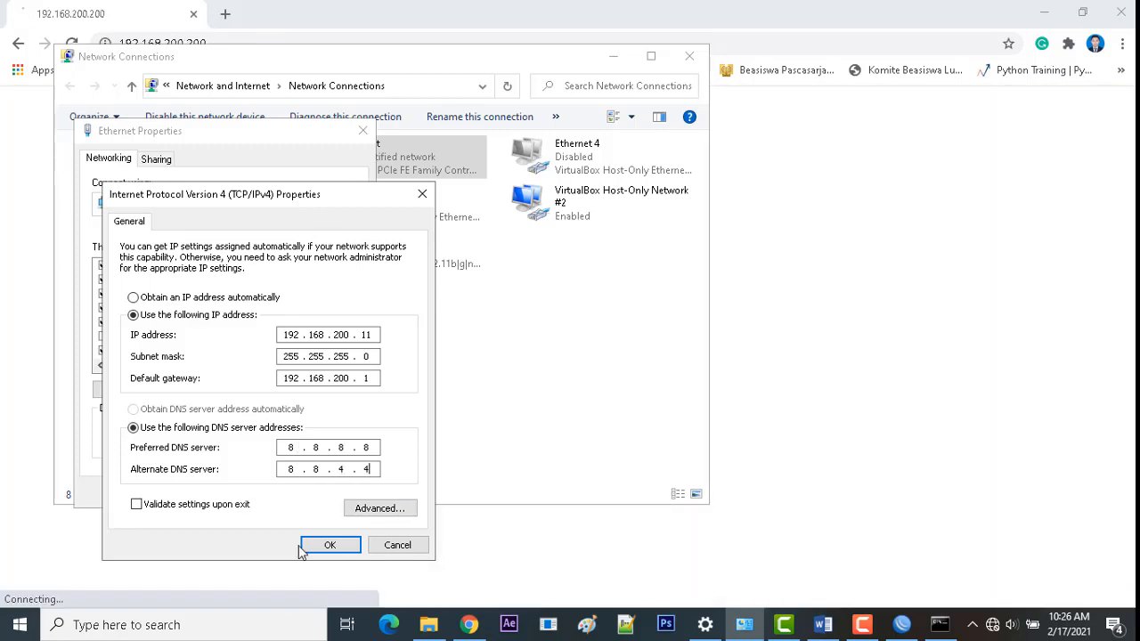
click(302, 545)
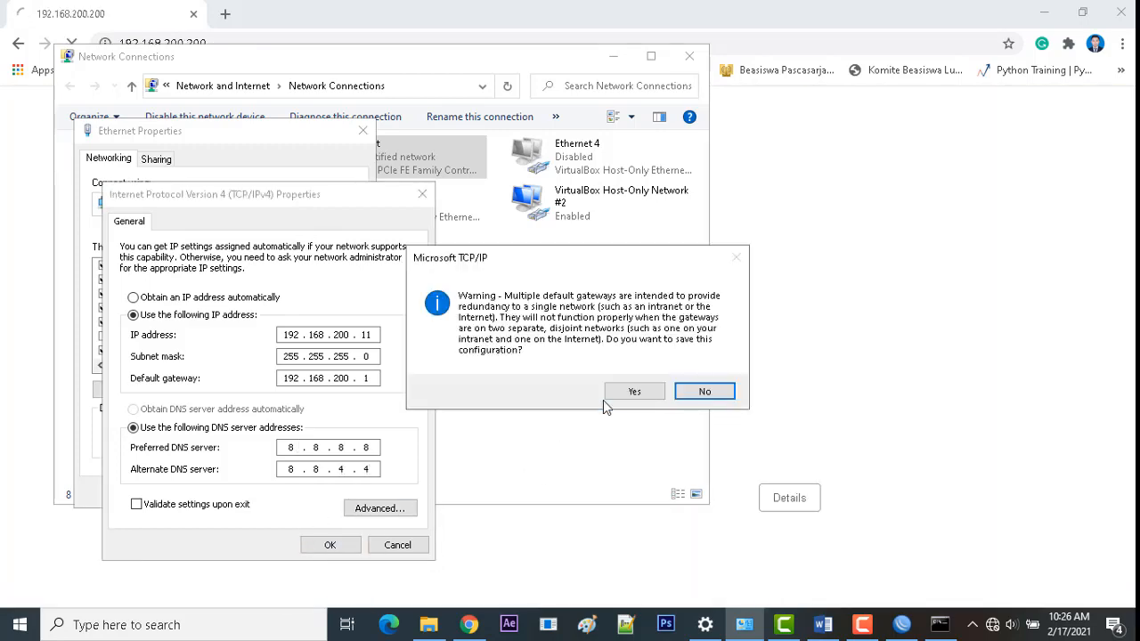
click(619, 394)
click(276, 492)
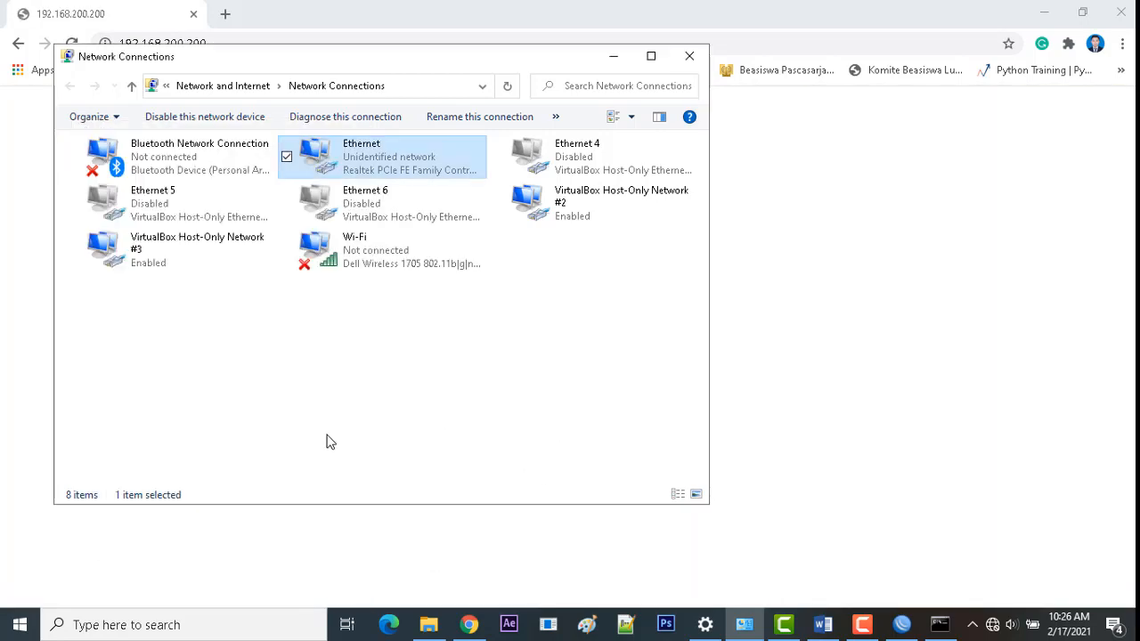
Step: Reload the TP-Link admin page at 192.168.200.200 and view its DHCP settings
click(156, 13)
click(228, 49)
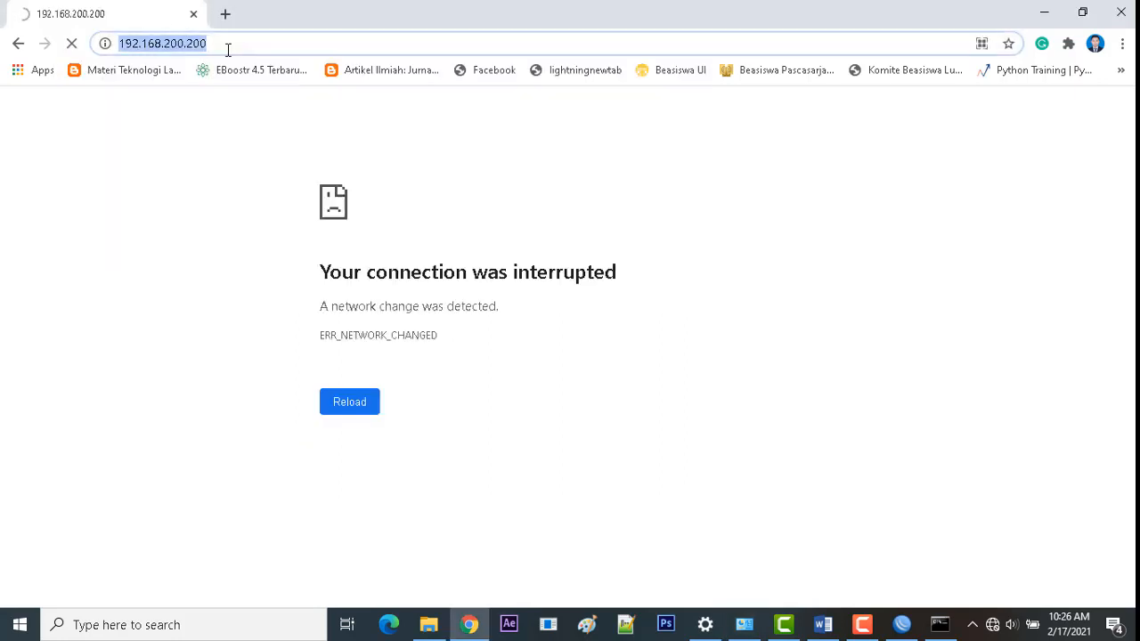
key(Return)
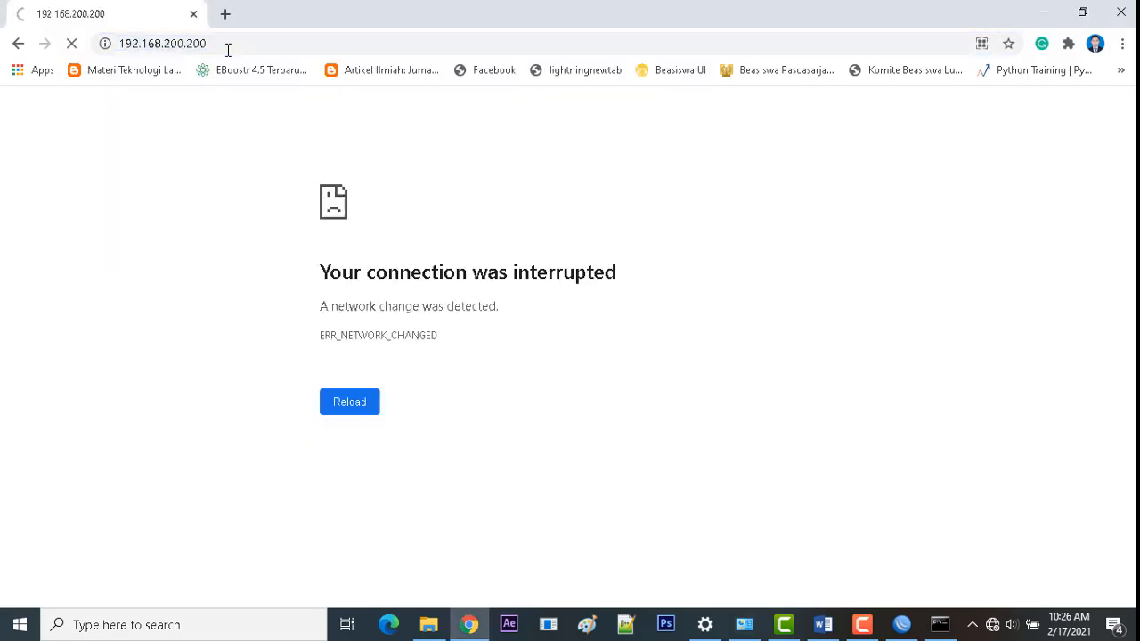
click(228, 49)
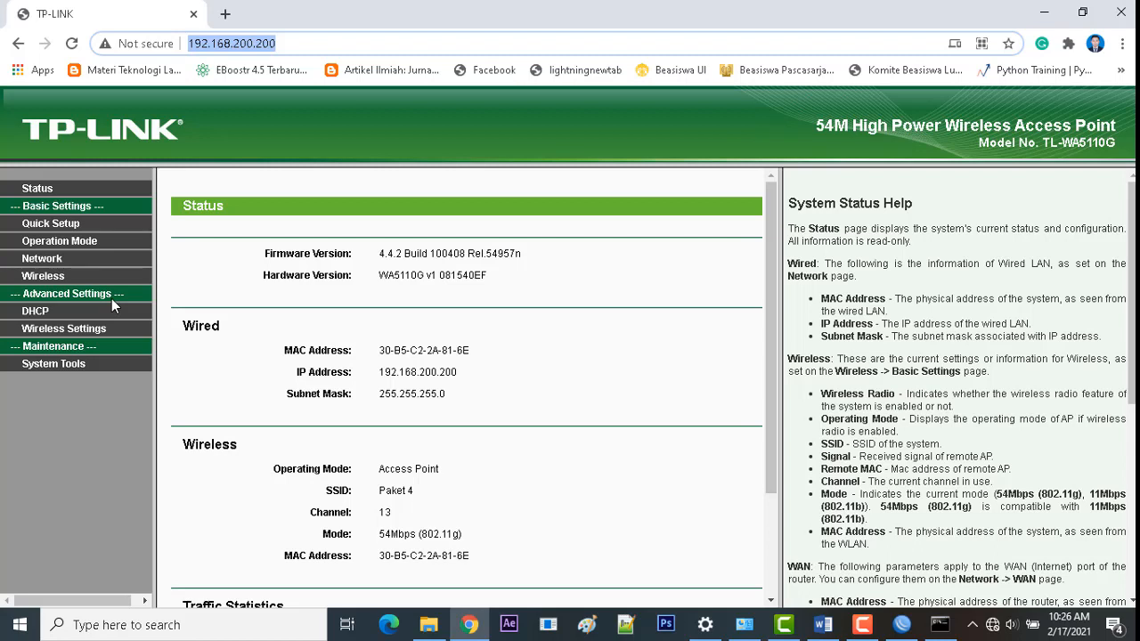
click(287, 44)
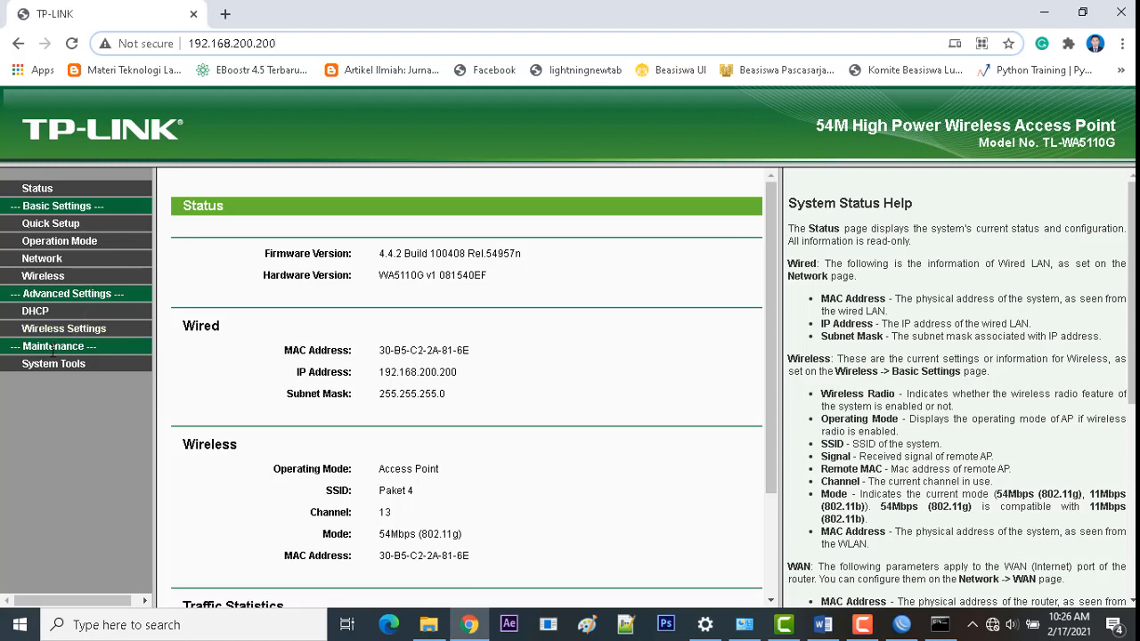
click(38, 314)
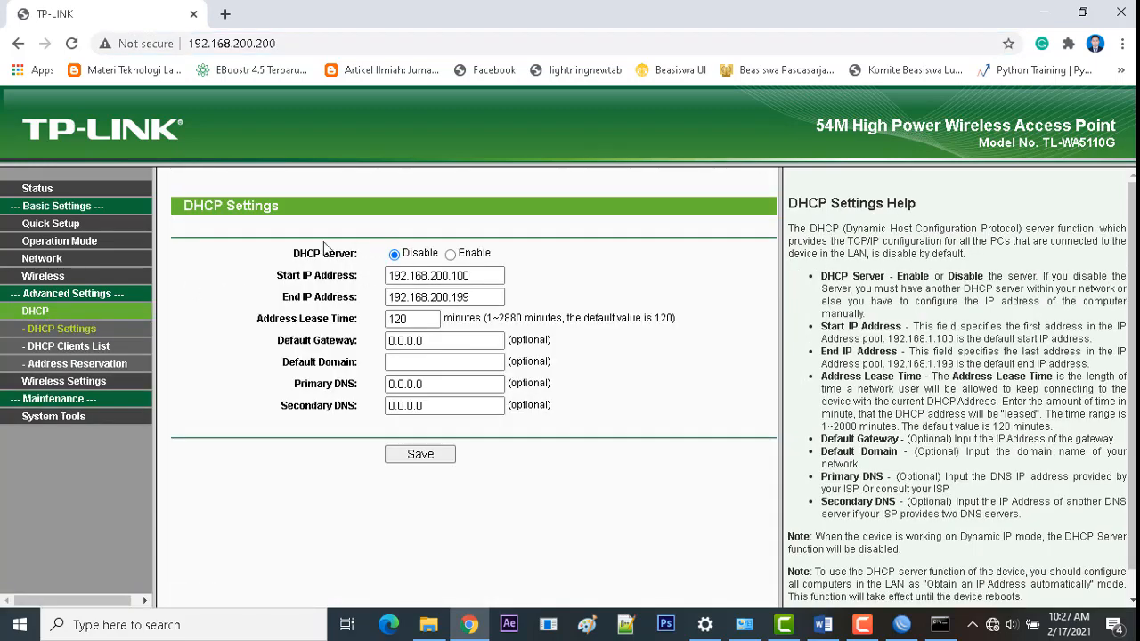
drag(358, 254, 293, 256)
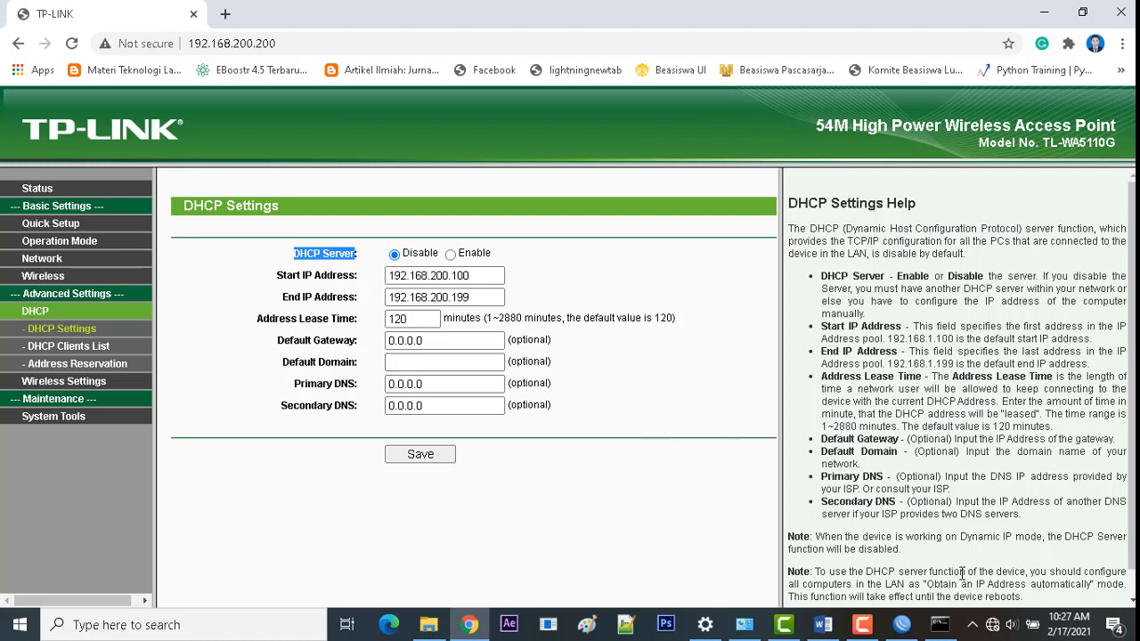
click(991, 626)
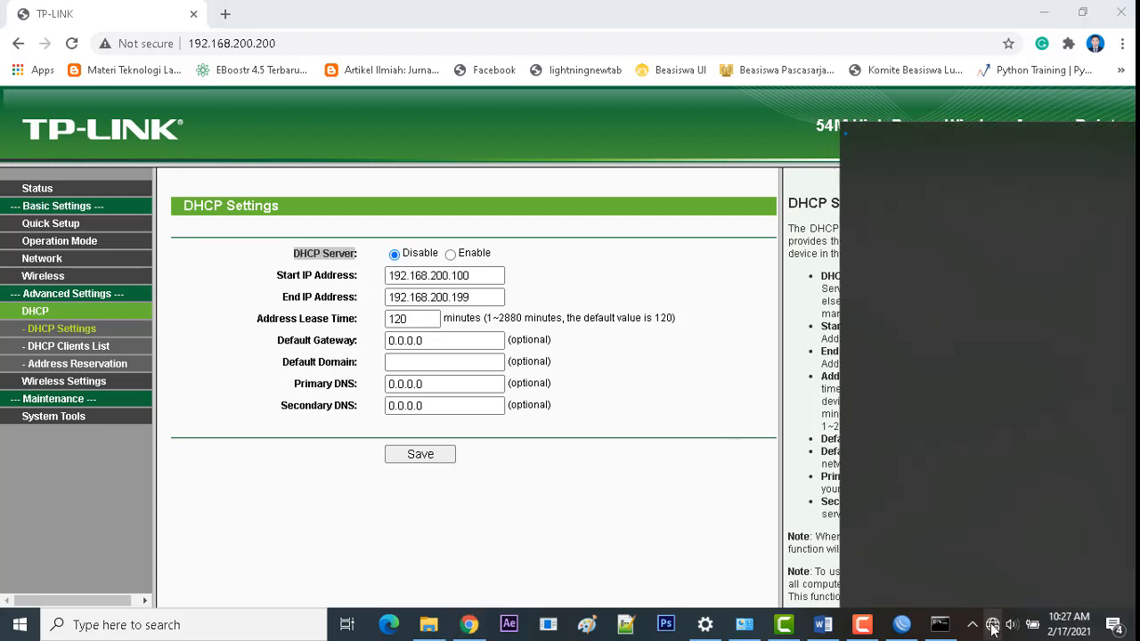
click(960, 137)
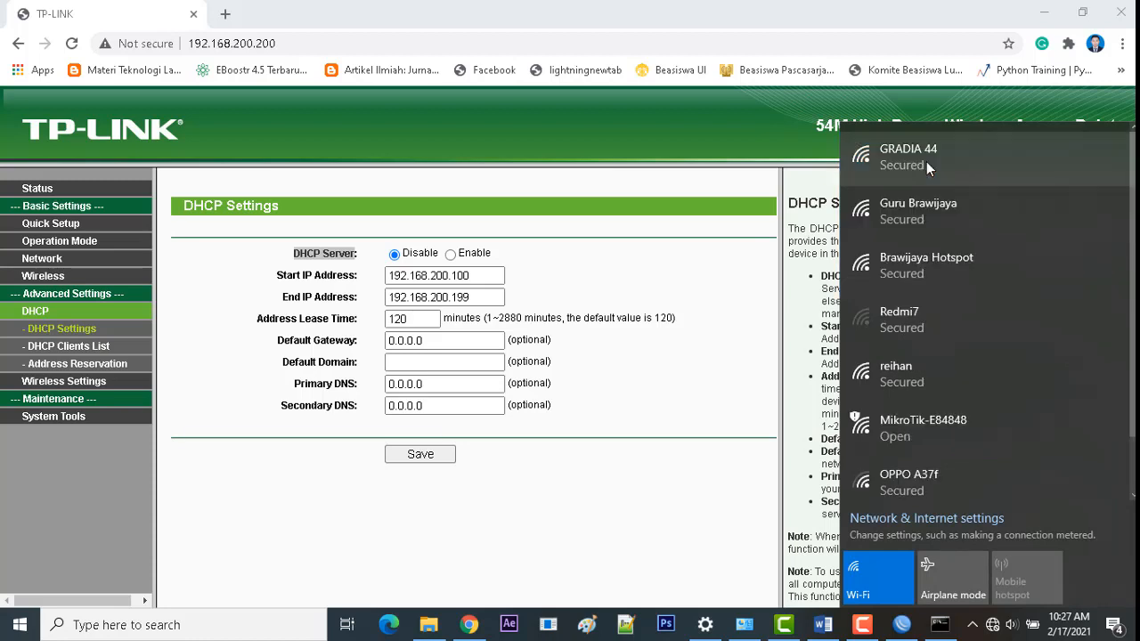
scroll(950, 251, down, 2)
scroll(949, 251, up, 2)
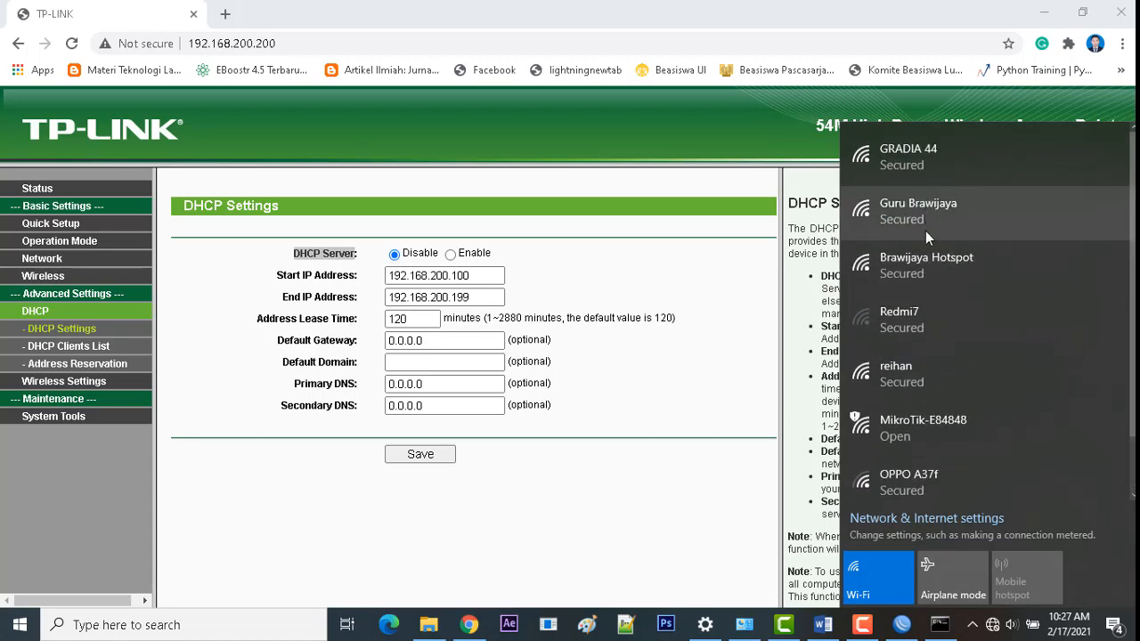
scroll(925, 231, down, 1)
click(681, 505)
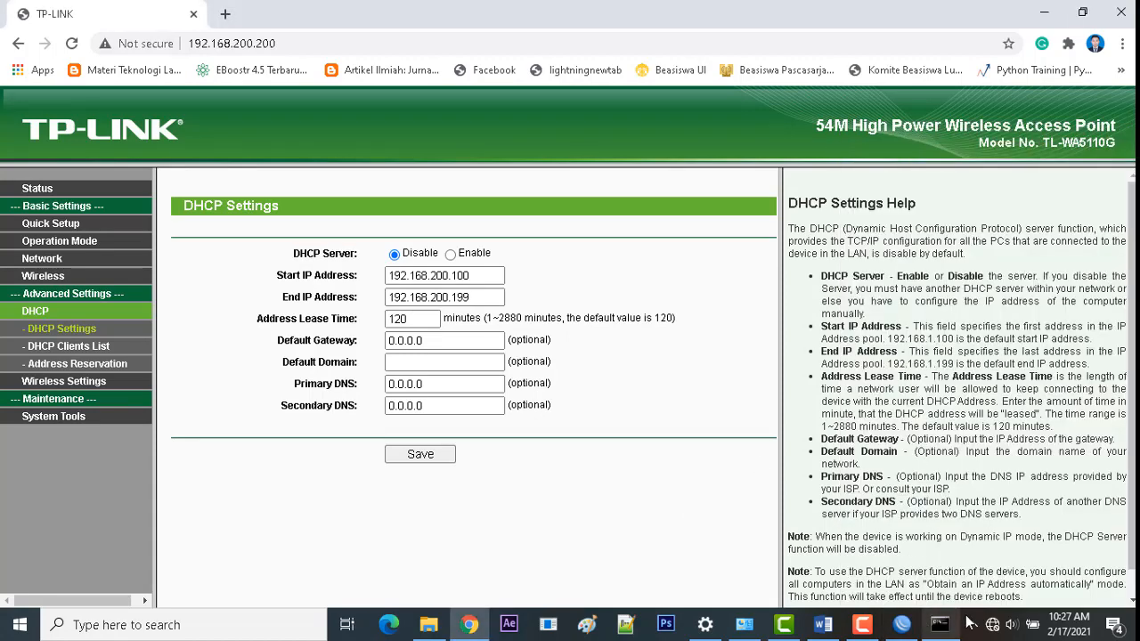
click(992, 624)
scroll(956, 361, down, 1)
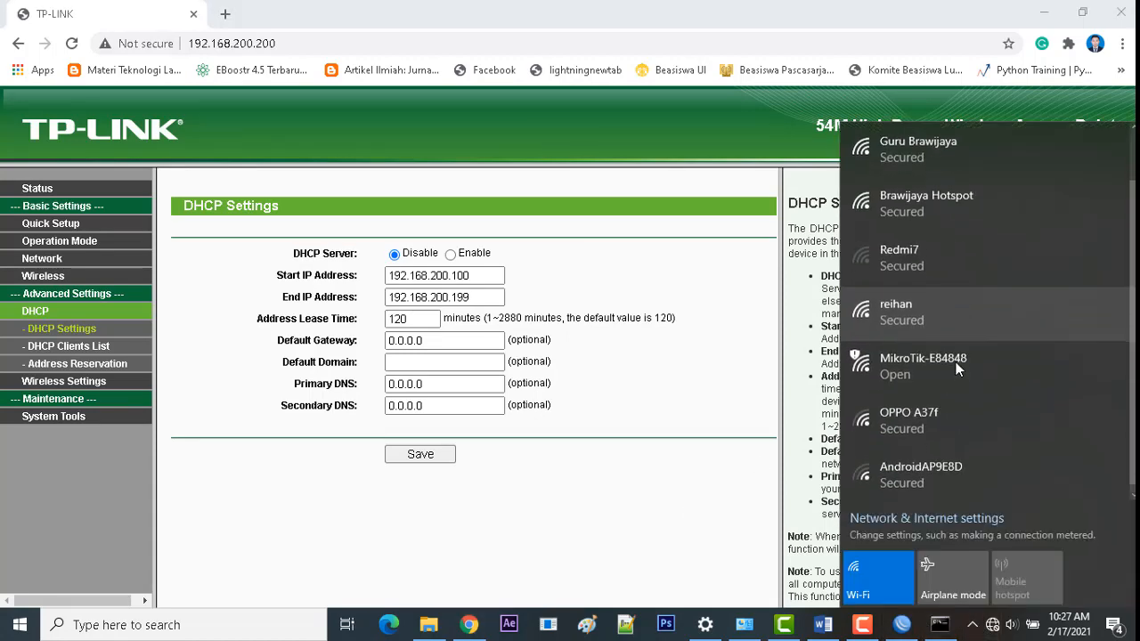
scroll(956, 362, up, 1)
click(603, 487)
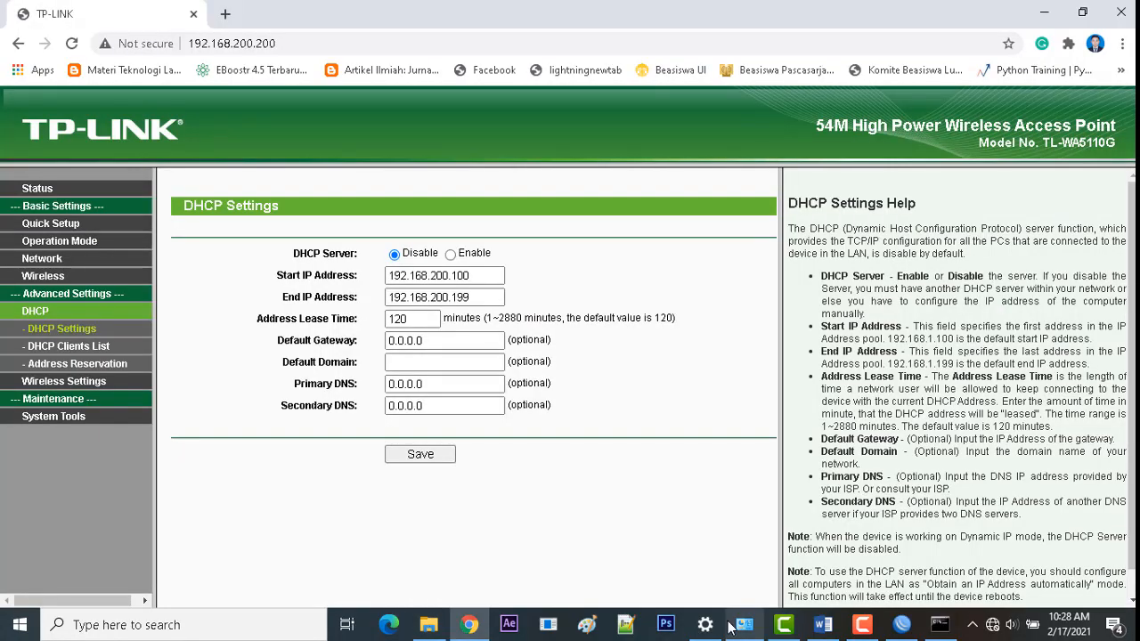
Step: Disable and re-enable the Wi-Fi adapter again, then show the available Wi-Fi networks
click(744, 624)
right_click(345, 235)
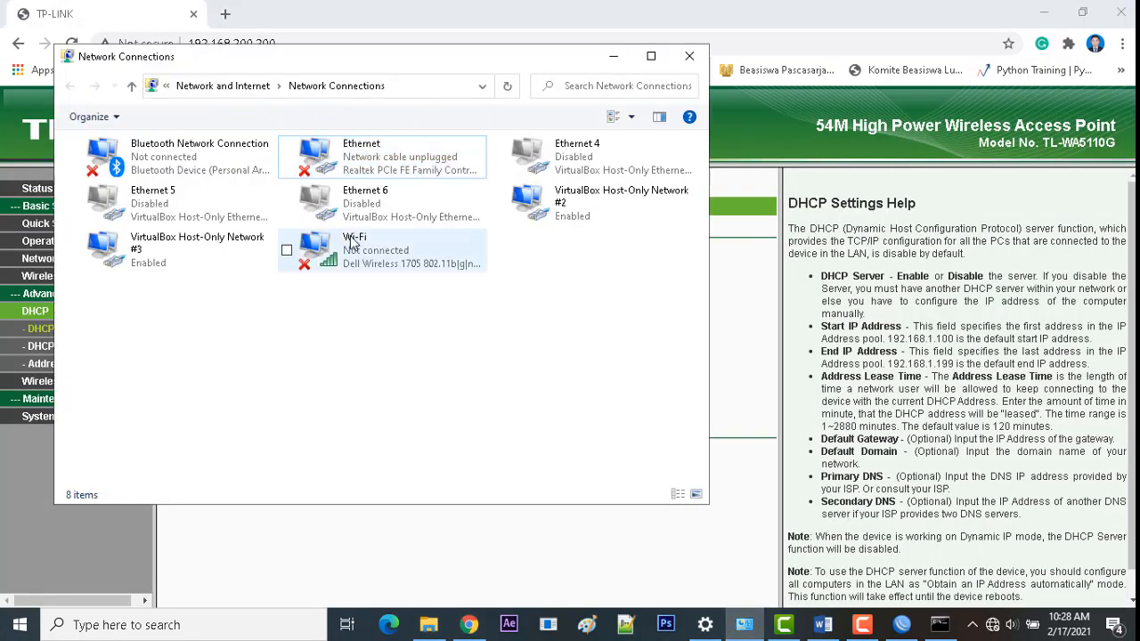
click(363, 246)
click(347, 300)
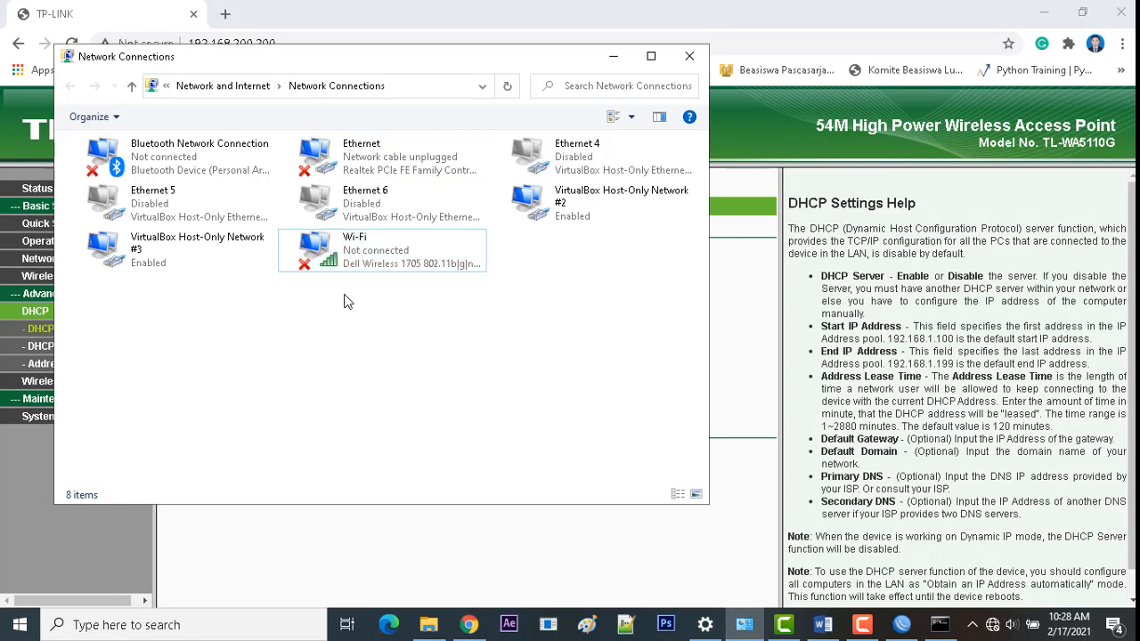
right_click(345, 296)
click(372, 345)
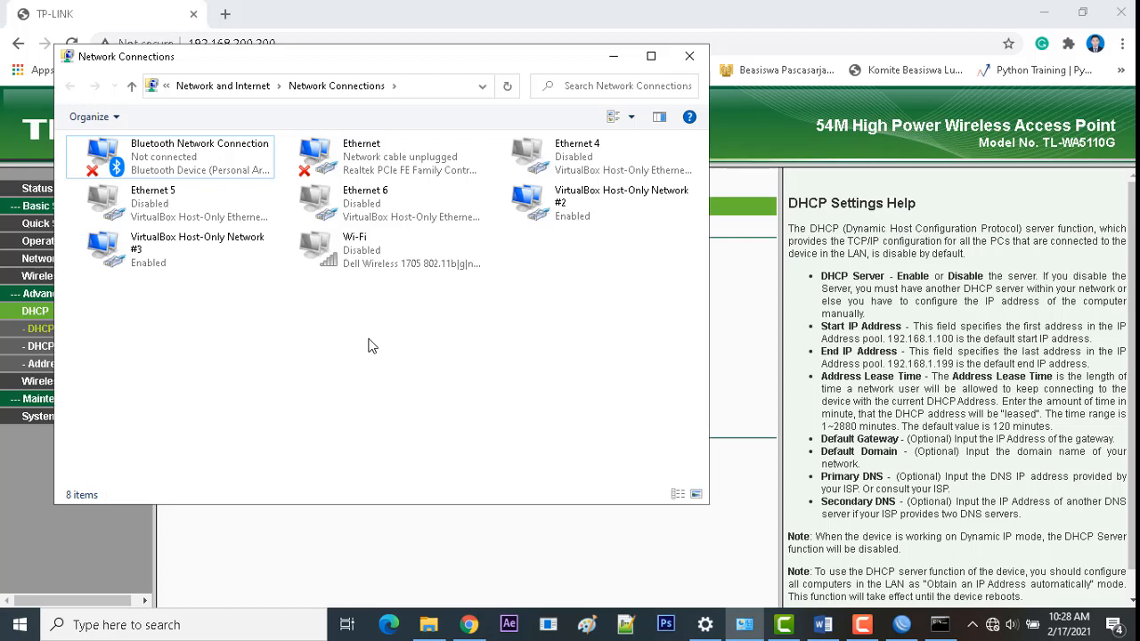
right_click(374, 262)
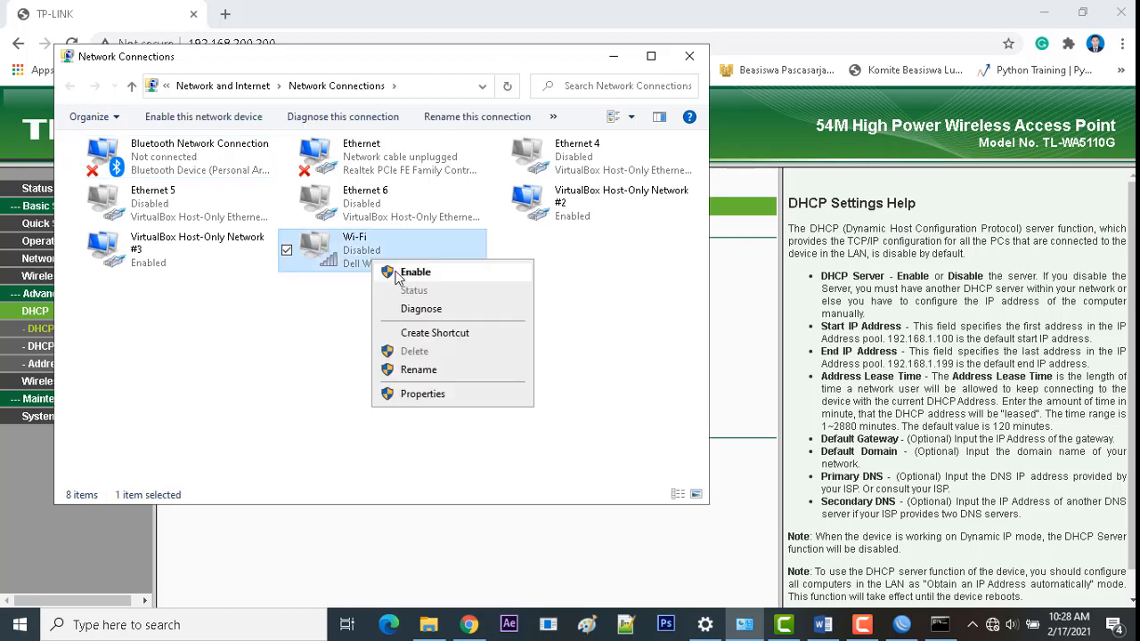
click(412, 271)
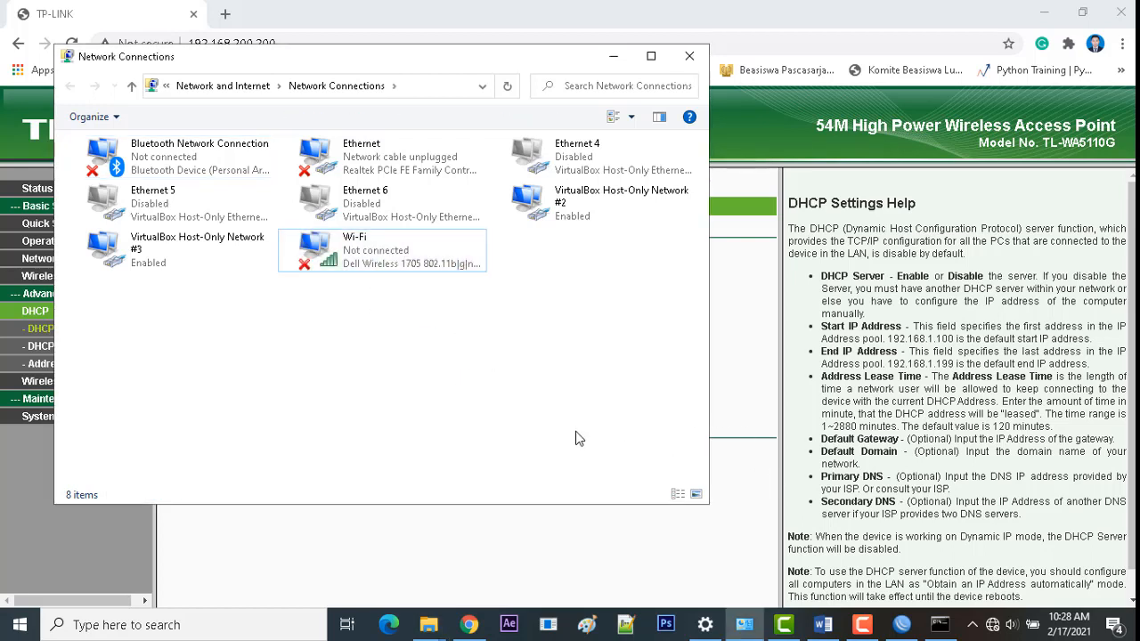
click(992, 626)
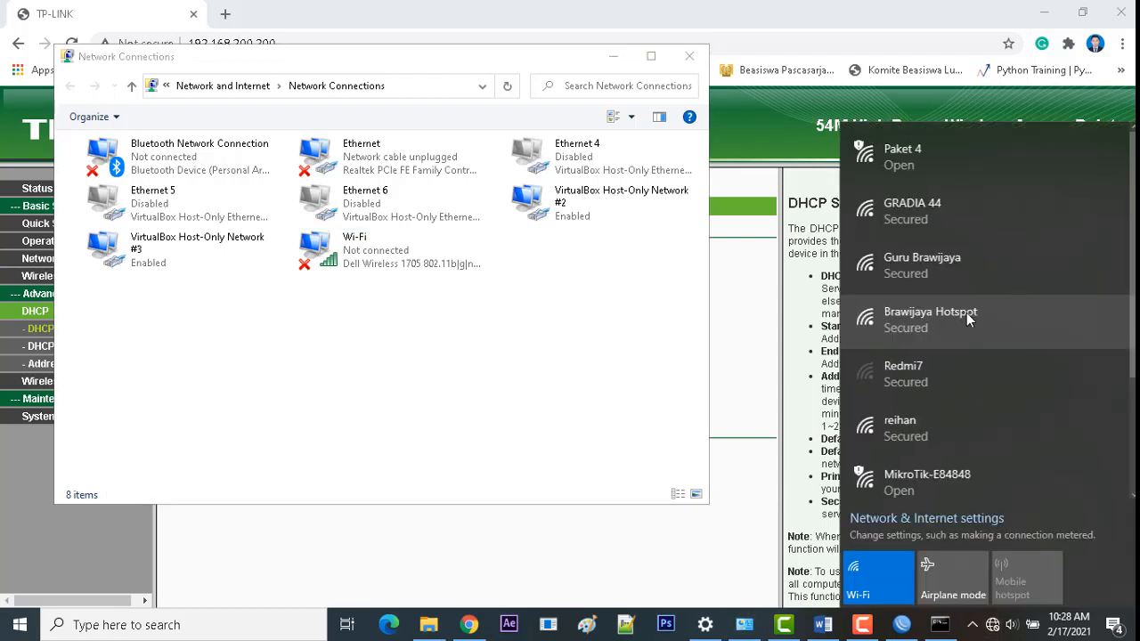
Step: Connect to the open Paket 4 network, then recheck the Wi-Fi adapter and network list
click(938, 157)
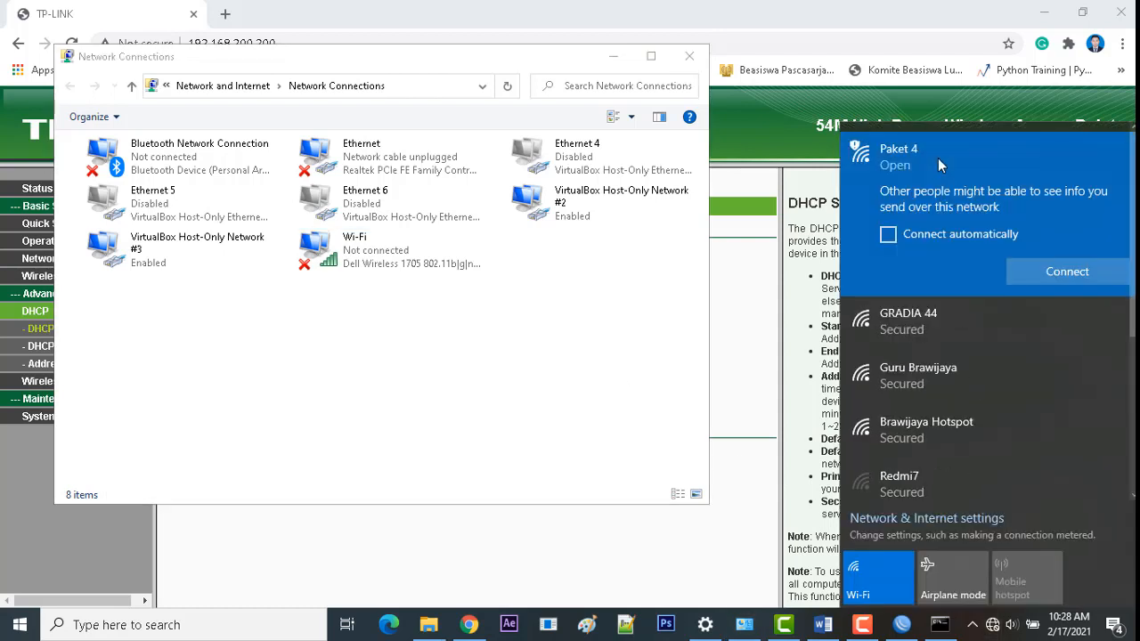
click(1029, 274)
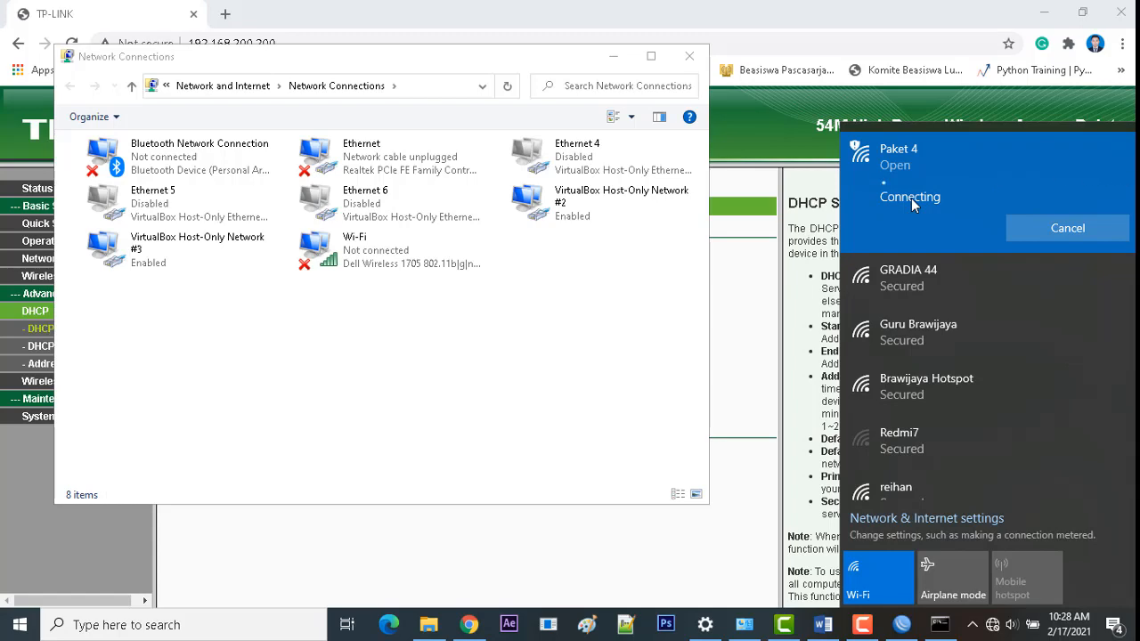
click(525, 282)
right_click(354, 303)
click(359, 267)
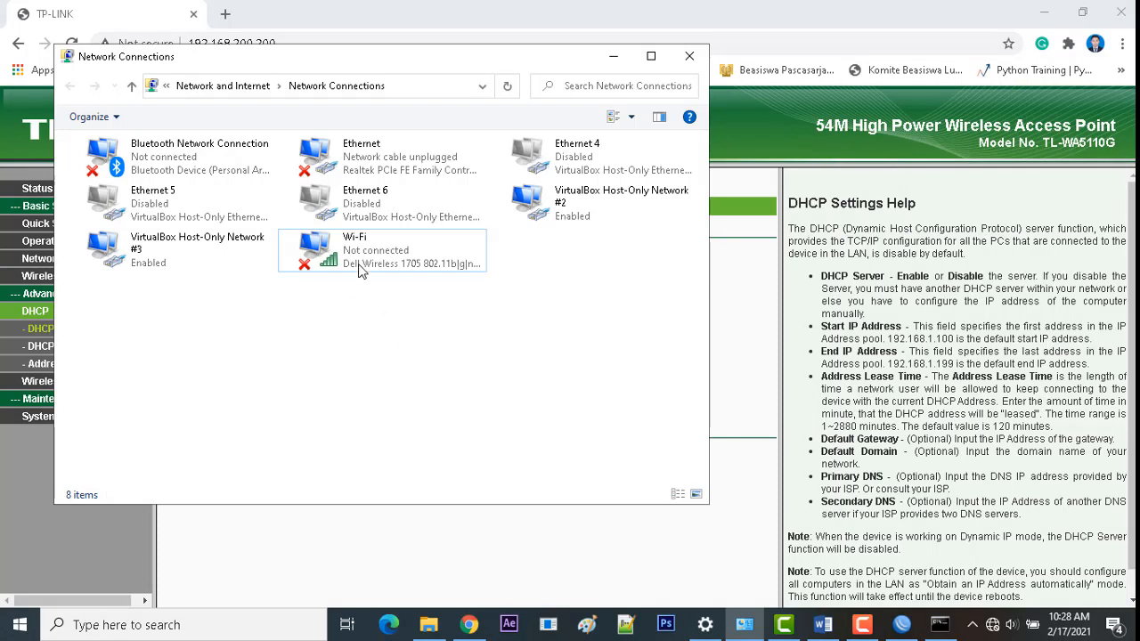
click(359, 268)
click(992, 624)
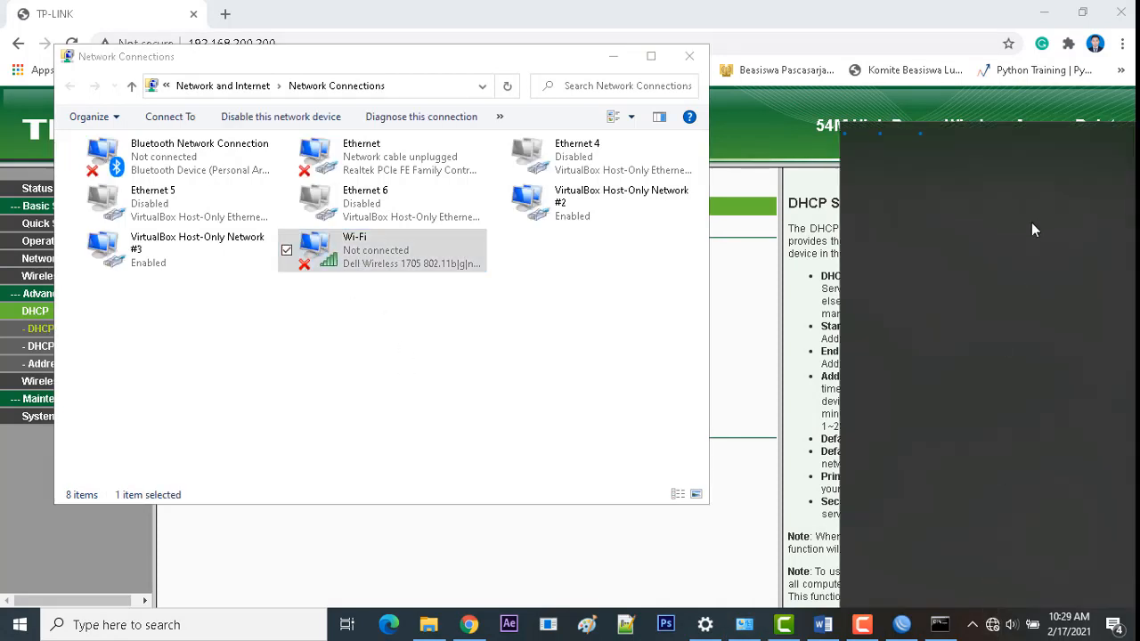
Step: Try connecting the laptop to the Paket 4 Wi-Fi, then forget the saved network after repeated failures
click(996, 174)
click(1047, 268)
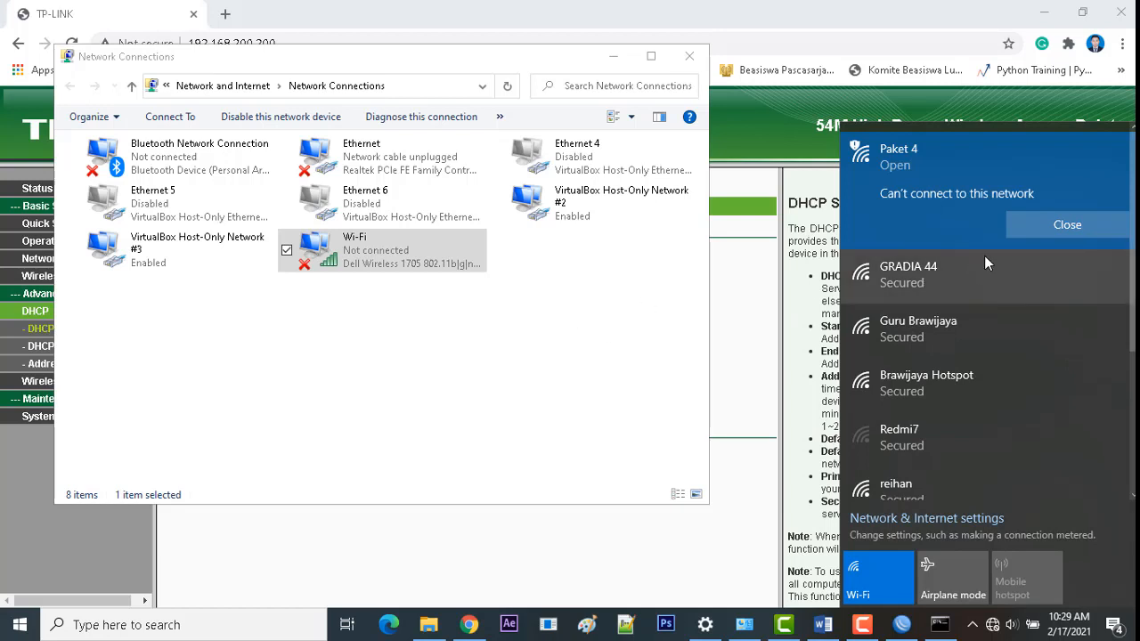
click(1033, 224)
click(1033, 265)
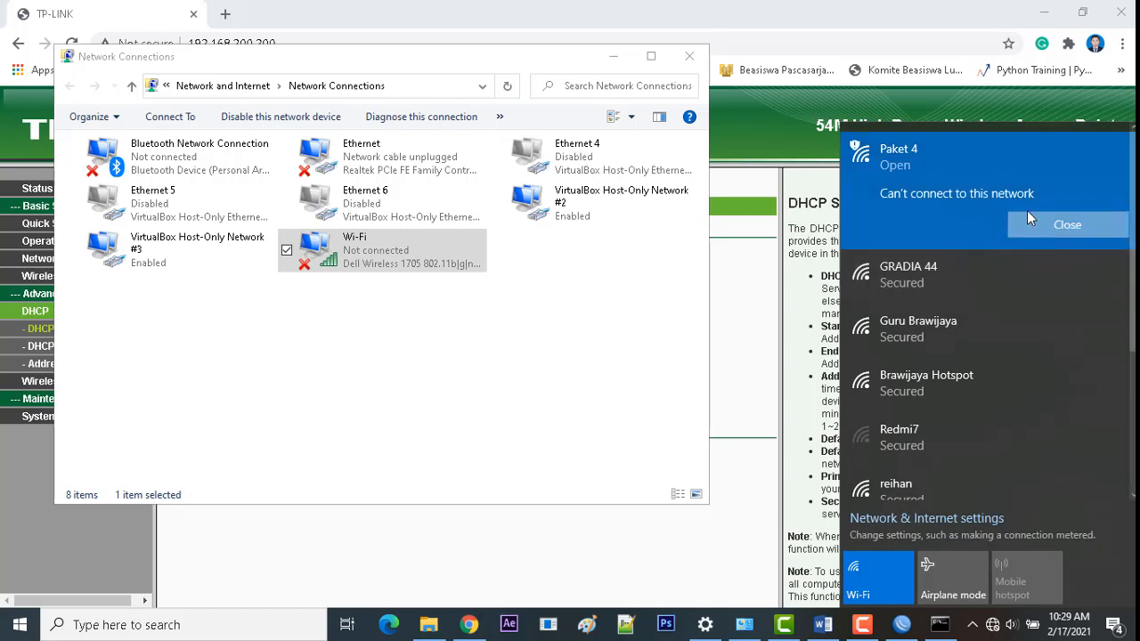
click(1026, 216)
right_click(1005, 164)
click(1032, 235)
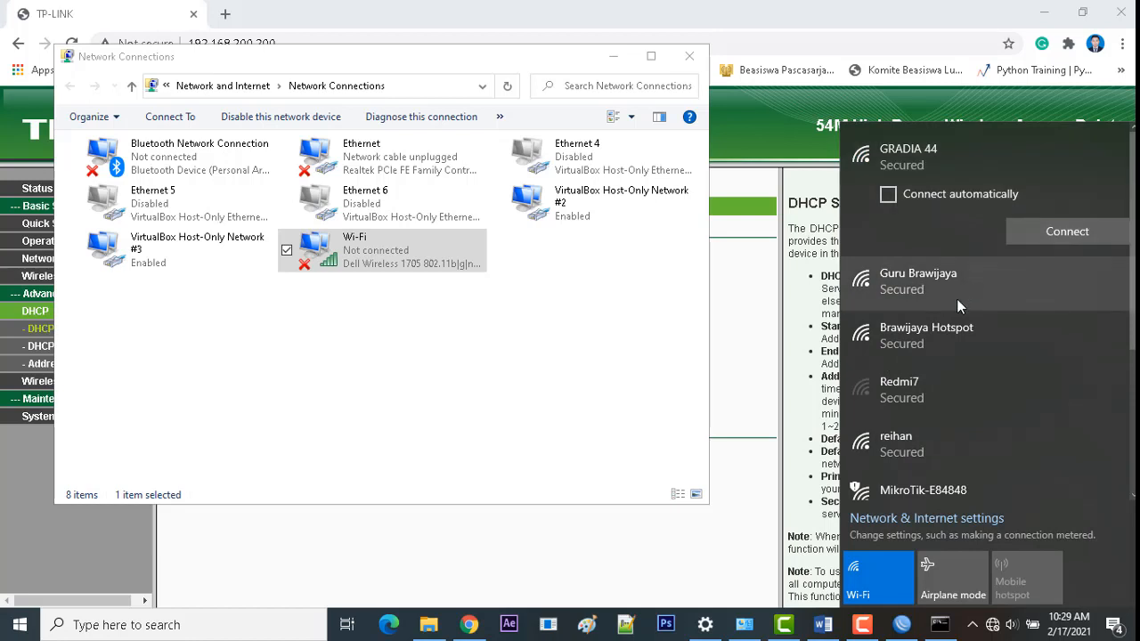
Step: Reconnect to Paket 4 from scratch and confirm the Wi-Fi connection status
scroll(956, 299, down, 2)
scroll(955, 308, down, 3)
click(919, 290)
click(1041, 352)
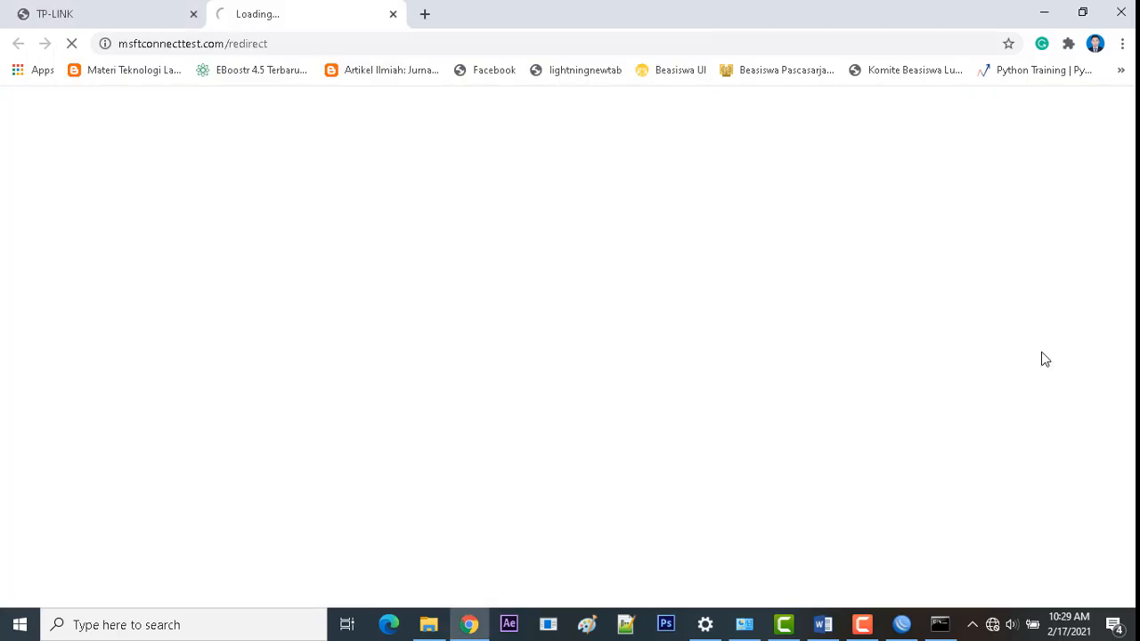
click(989, 624)
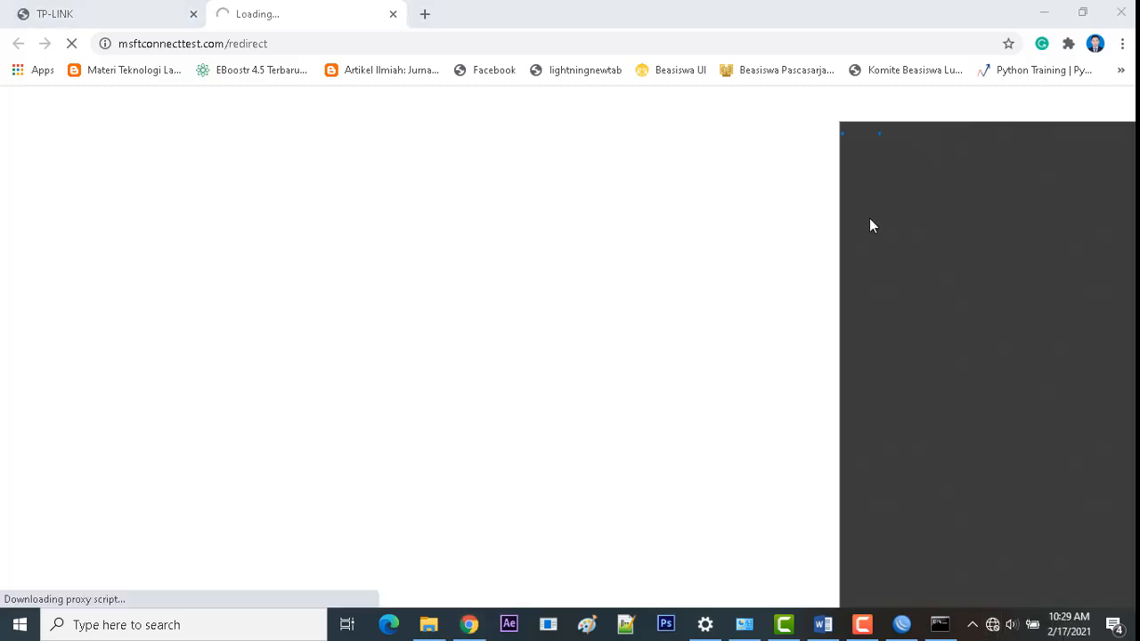
click(341, 7)
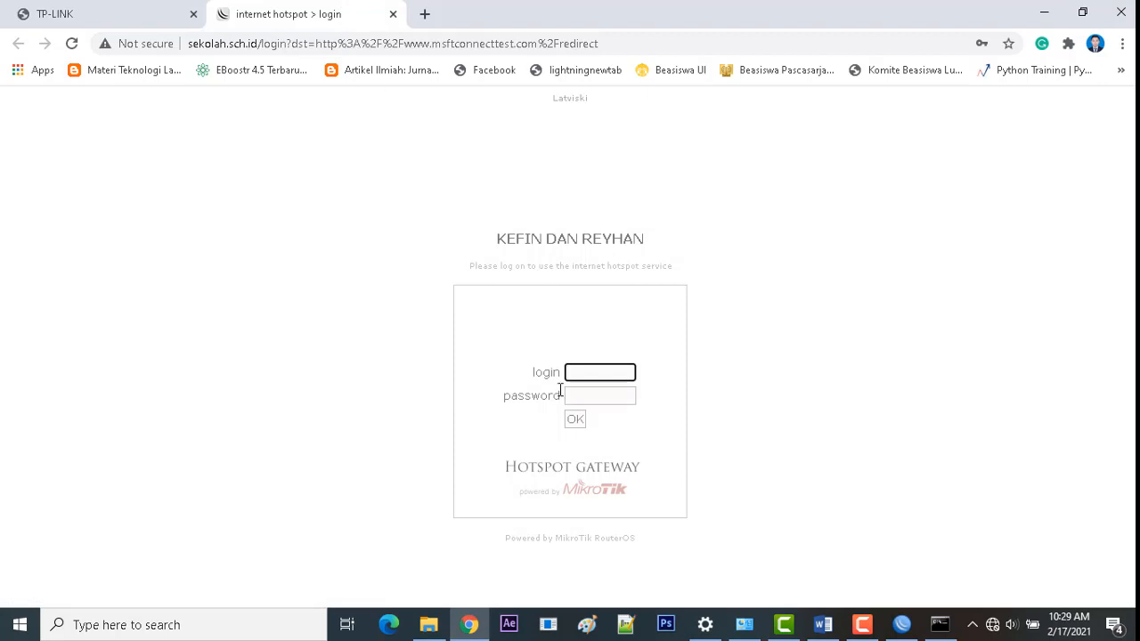
Step: Load the sekolah.sch.id hotspot login page in a new browser tab
click(275, 42)
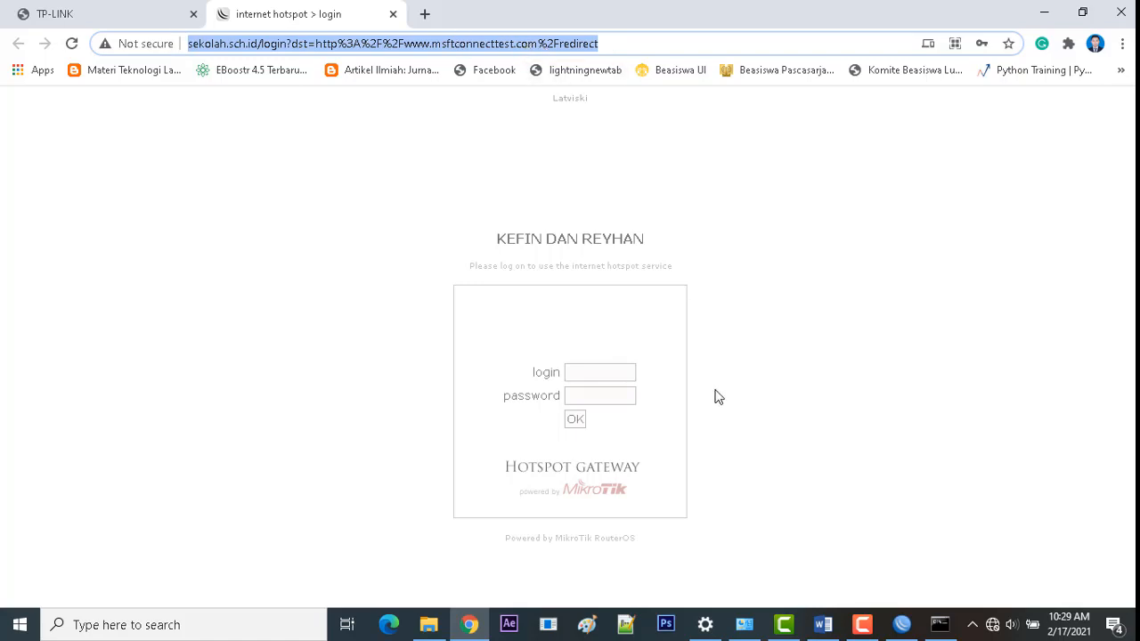
click(424, 14)
click(366, 48)
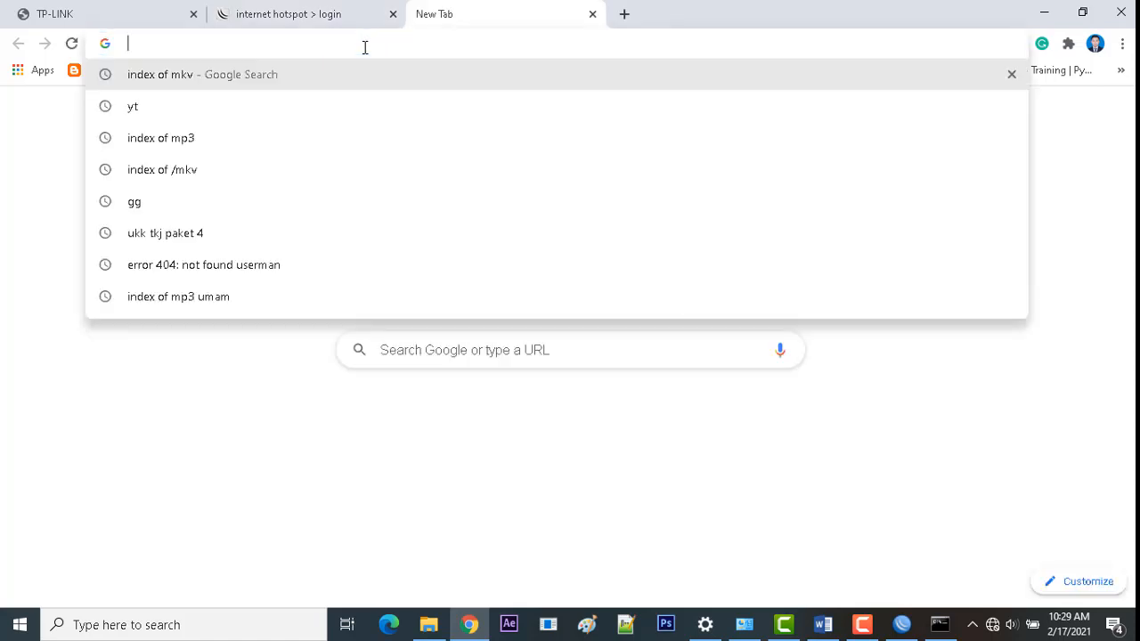
text(seko;)
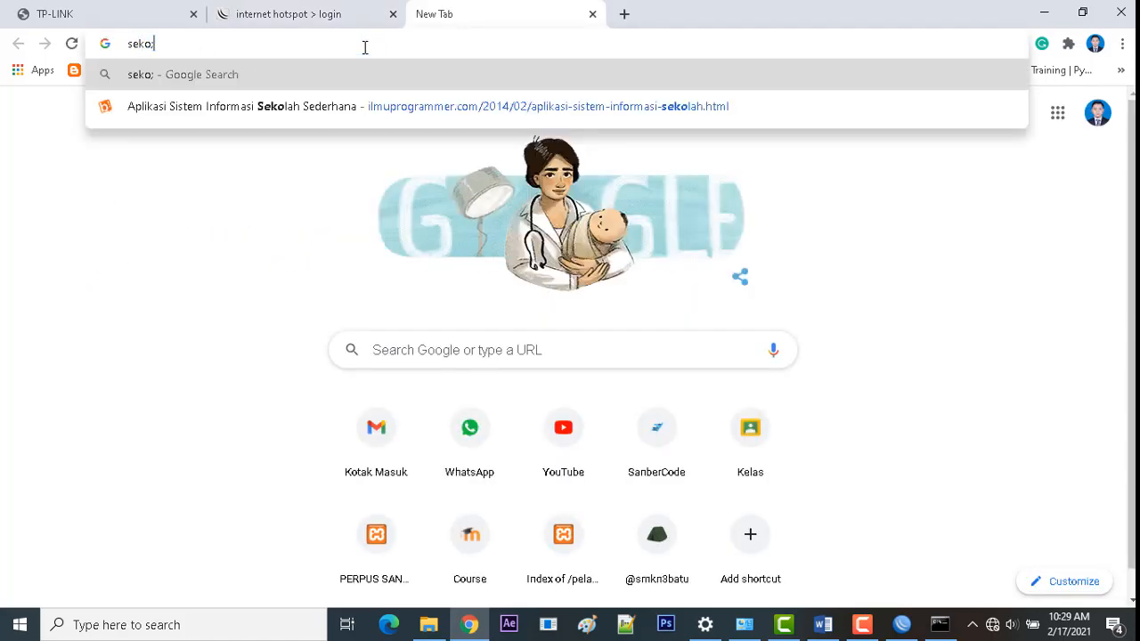
key(BackSpace)
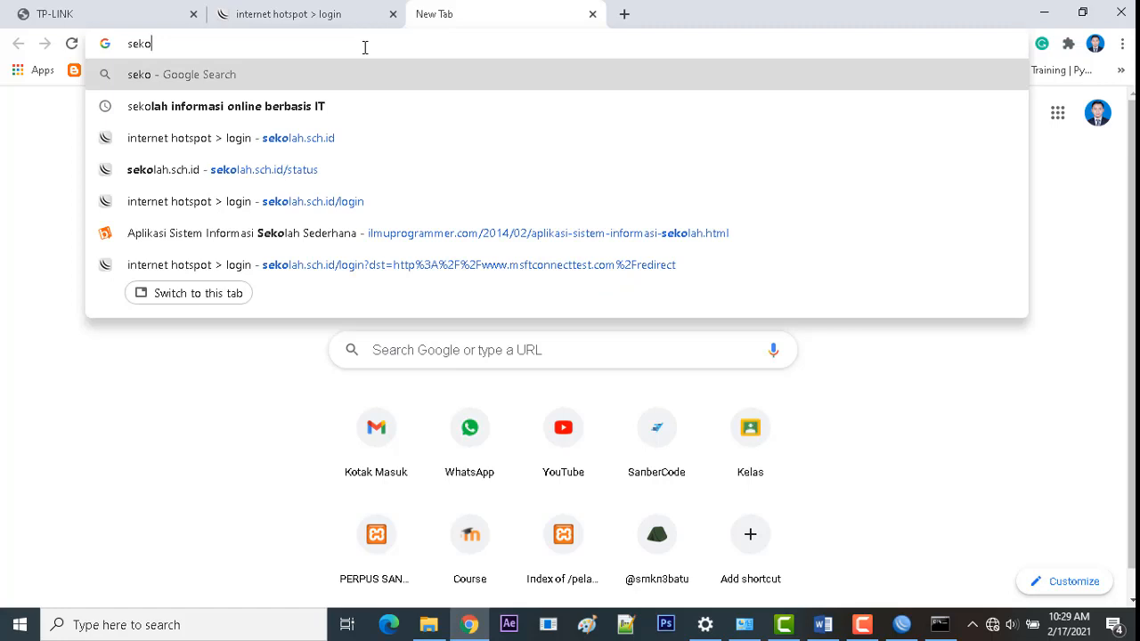
key(Down)
key(Down)
key(Return)
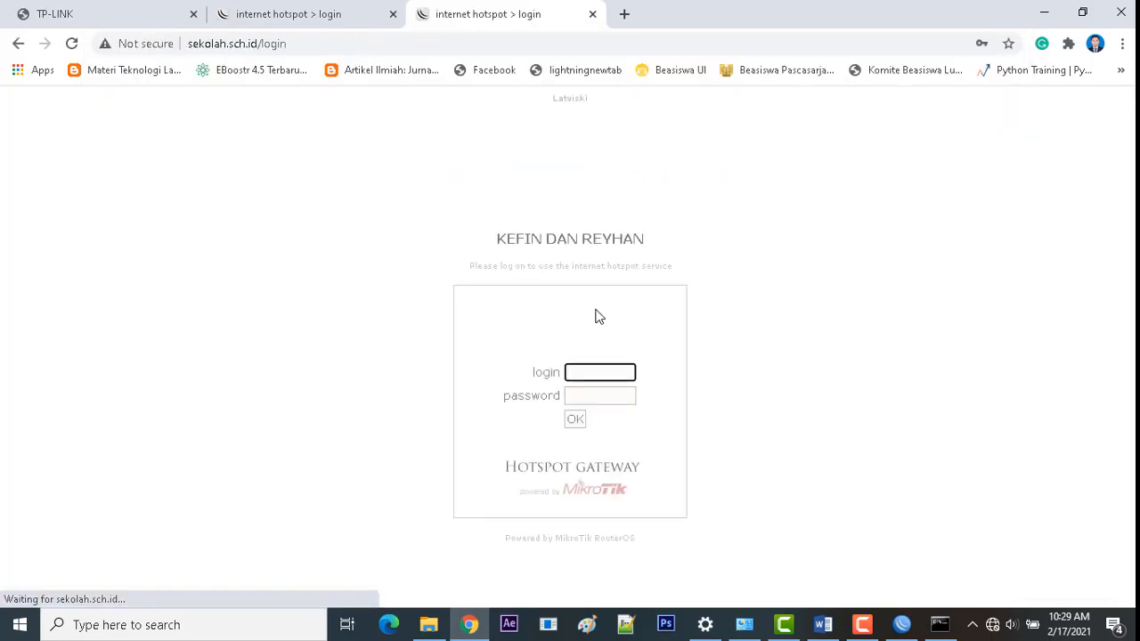
Step: Log into the hotspot as admin with its password, declining to save the password
click(330, 9)
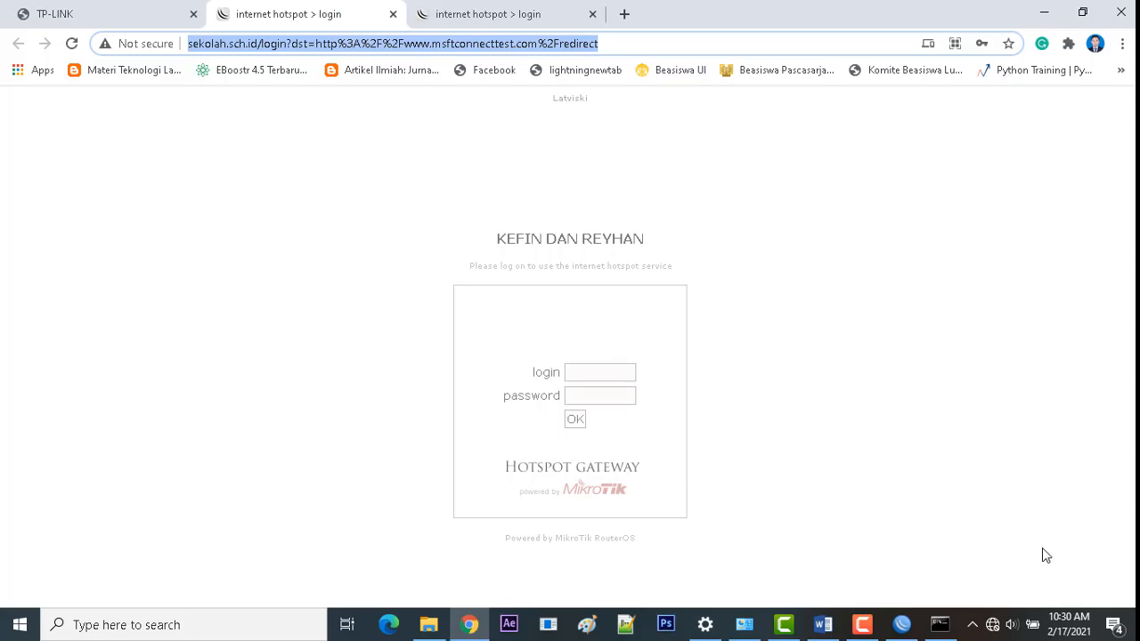
click(145, 8)
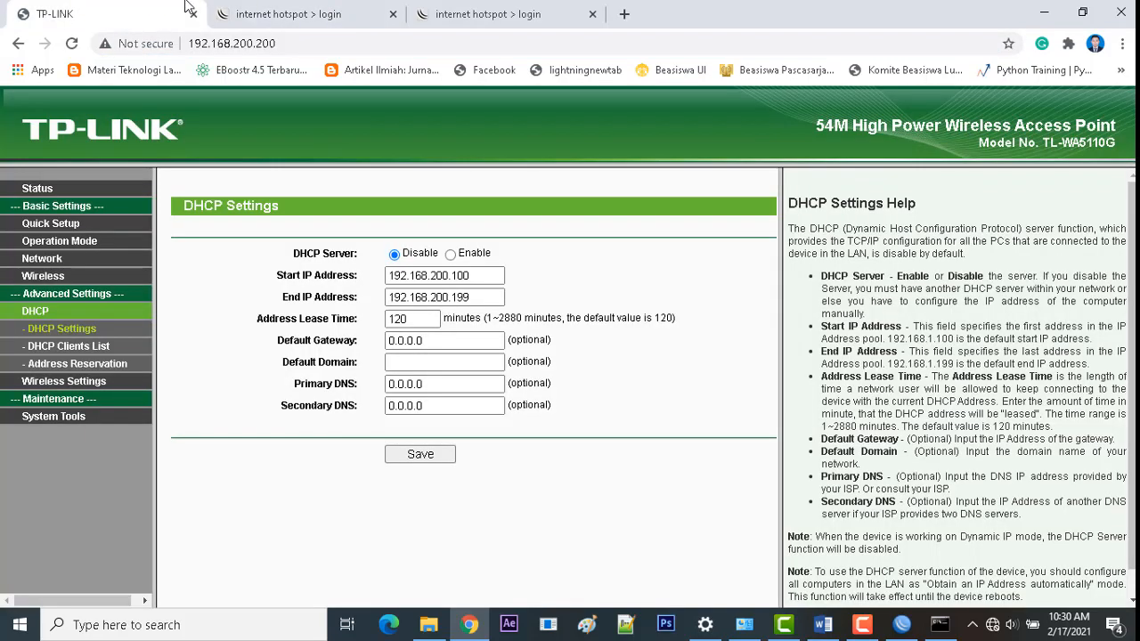
click(251, 8)
click(580, 374)
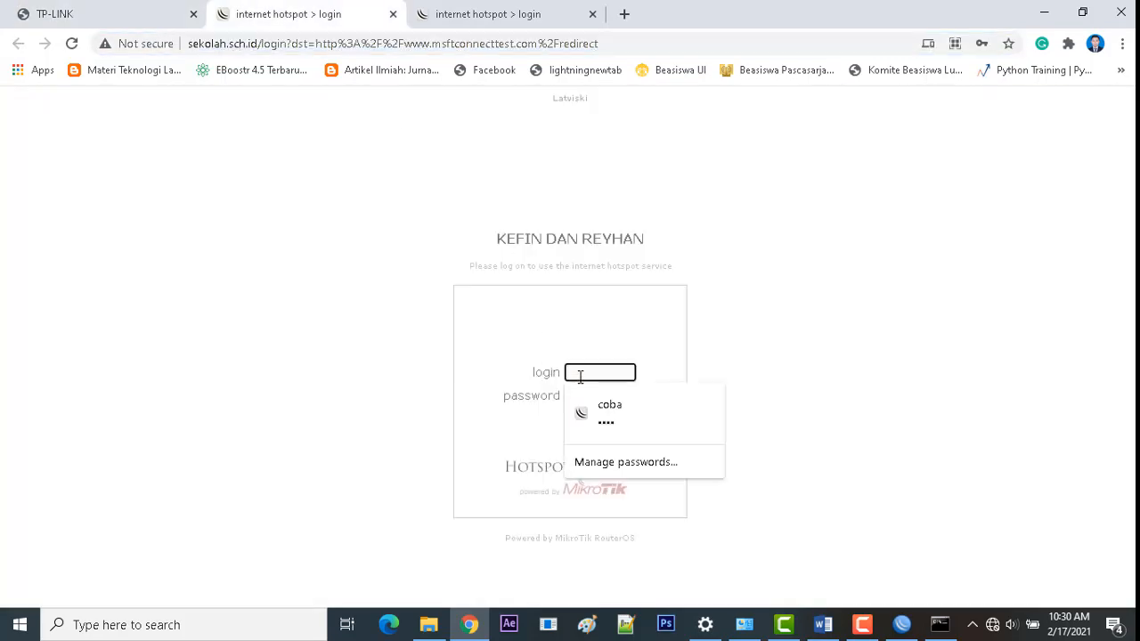
text(admin)
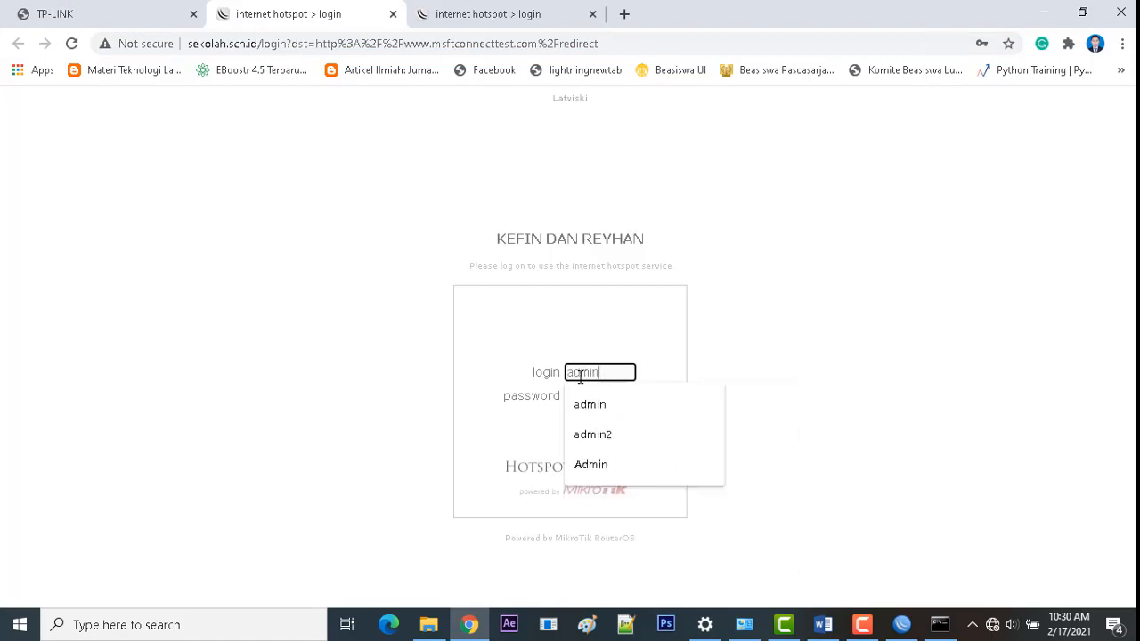
key(Tab)
text(12345)
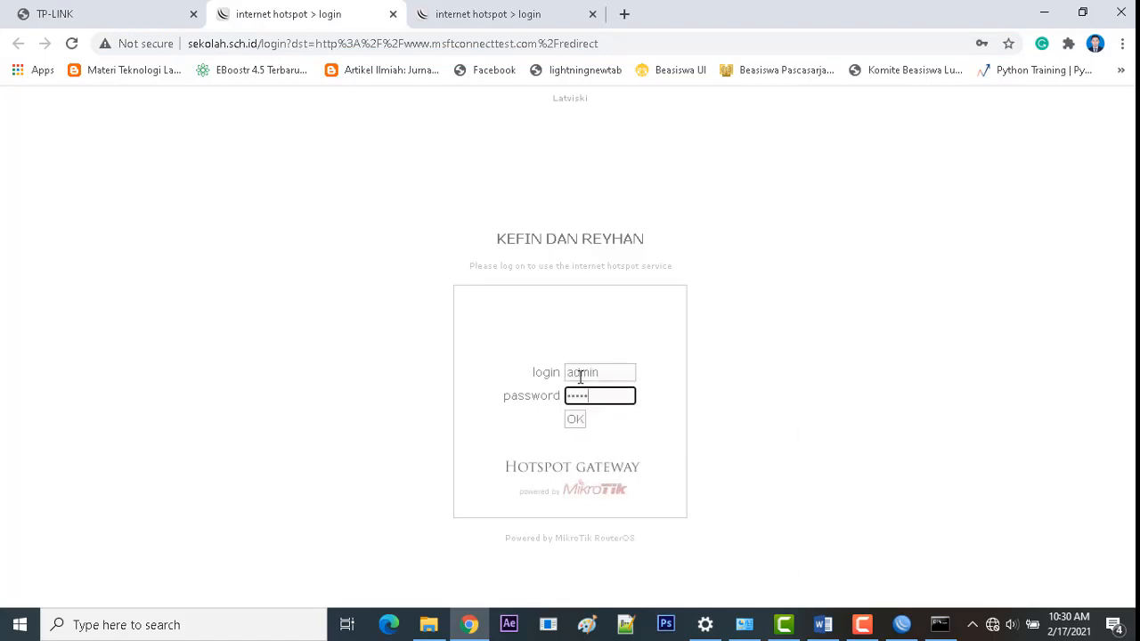
click(575, 420)
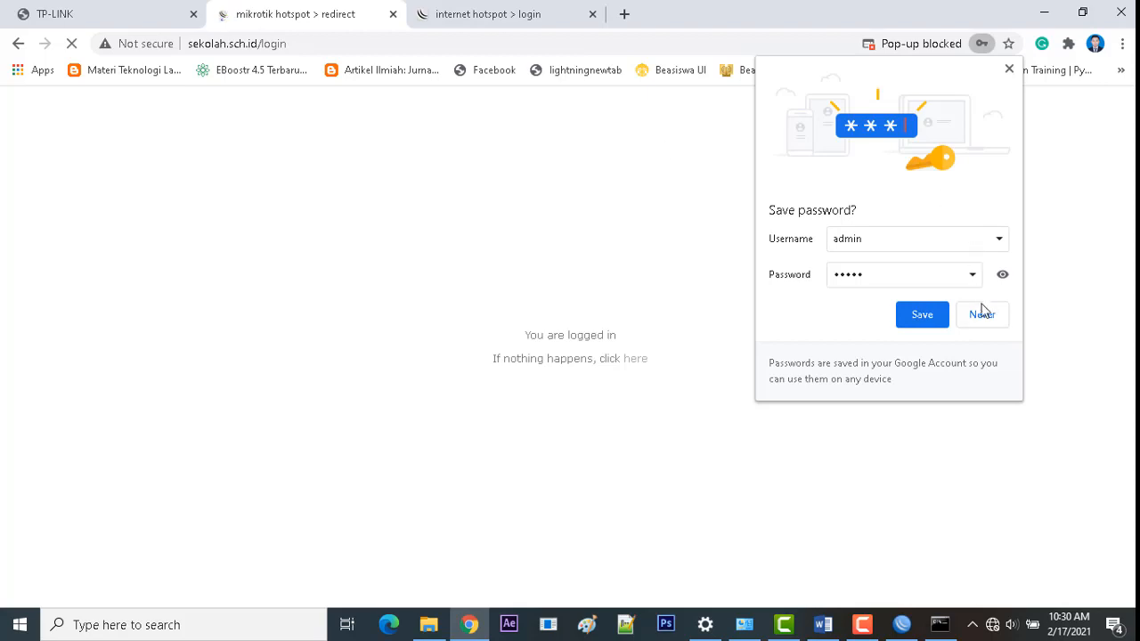
click(981, 308)
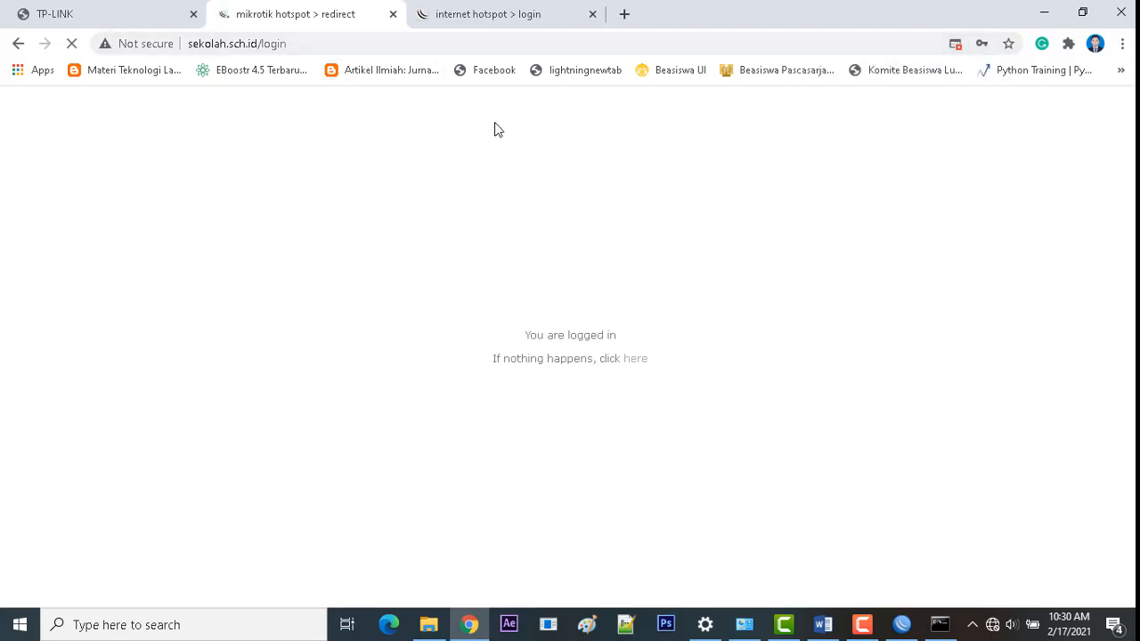
click(540, 16)
click(424, 47)
Step: Search Google for "google" to confirm browsing works, comparing with the hotspot redirect tab
text(goole)
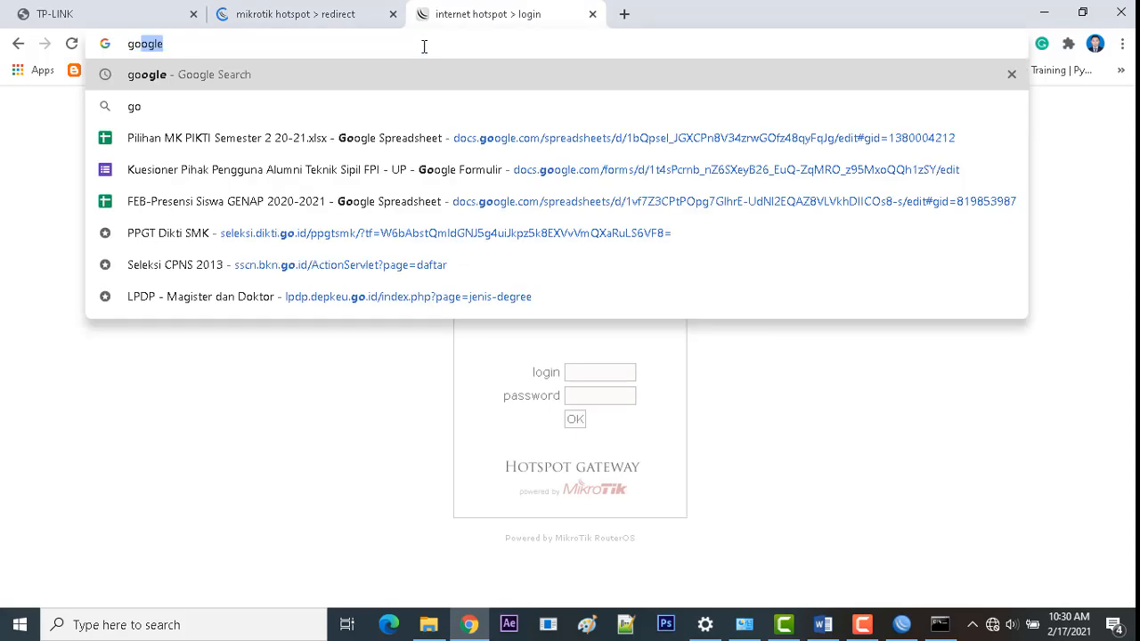
key(BackSpace)
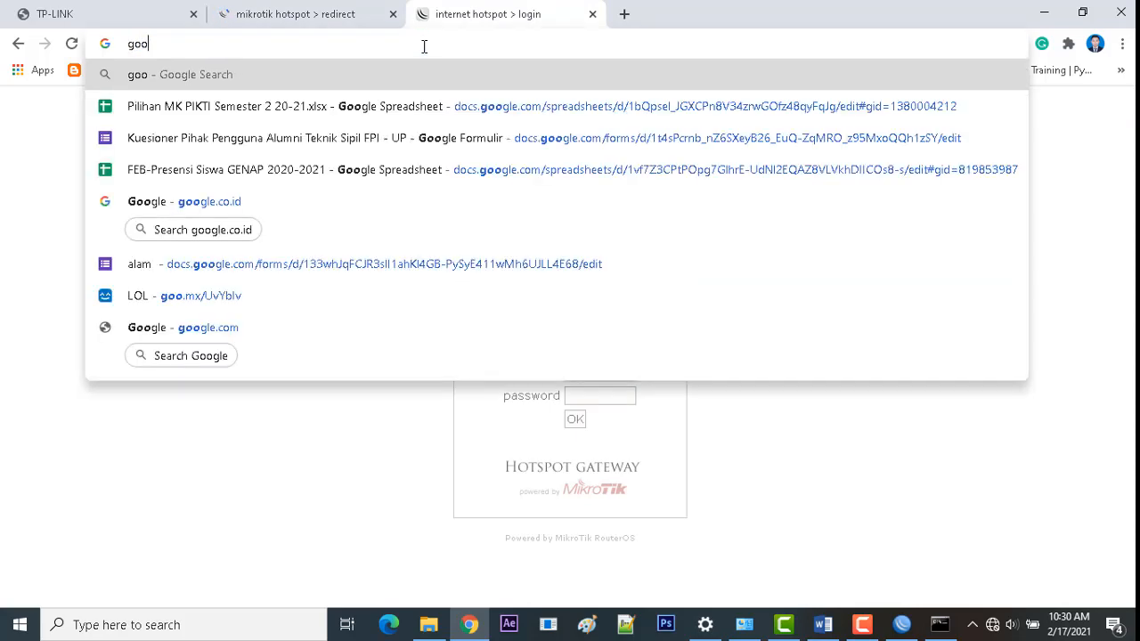
text(gle)
key(Return)
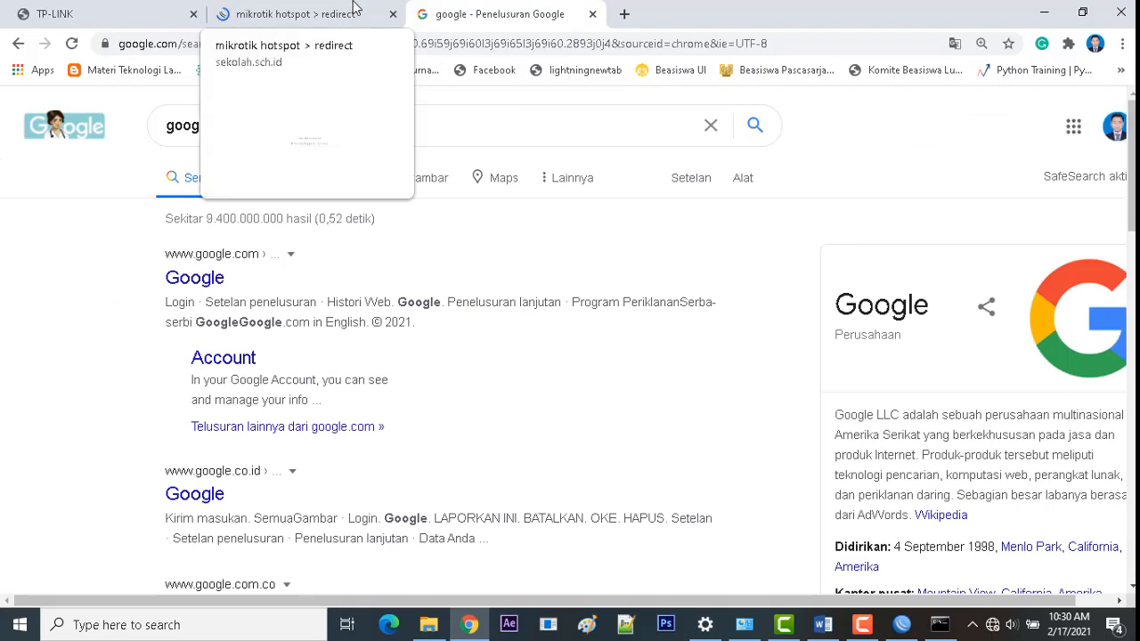
click(353, 7)
click(508, 9)
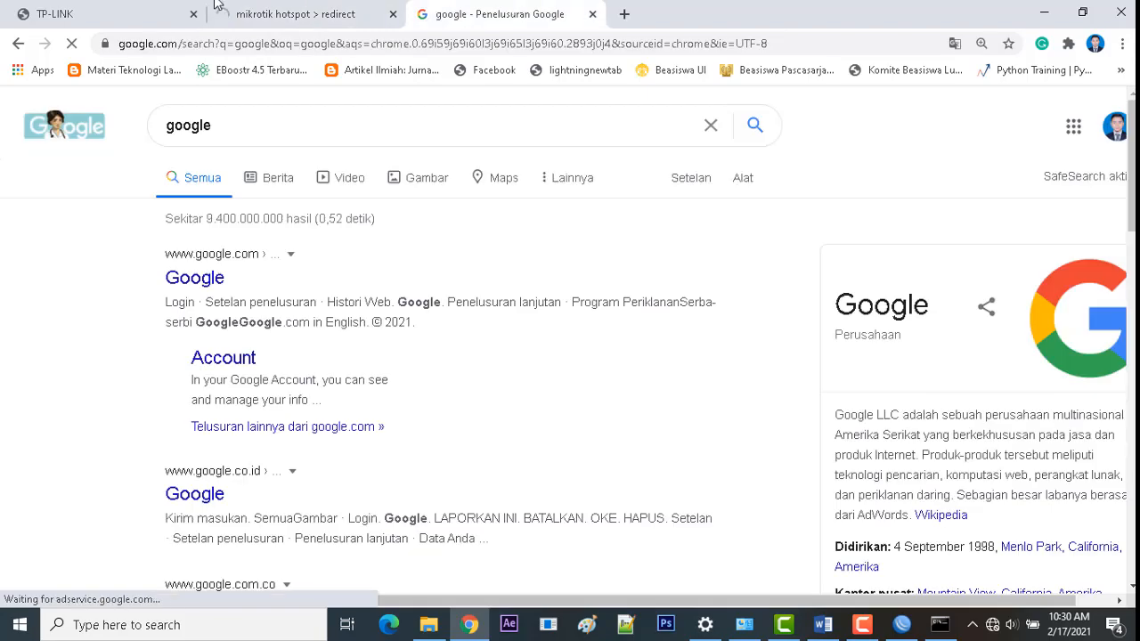
click(294, 12)
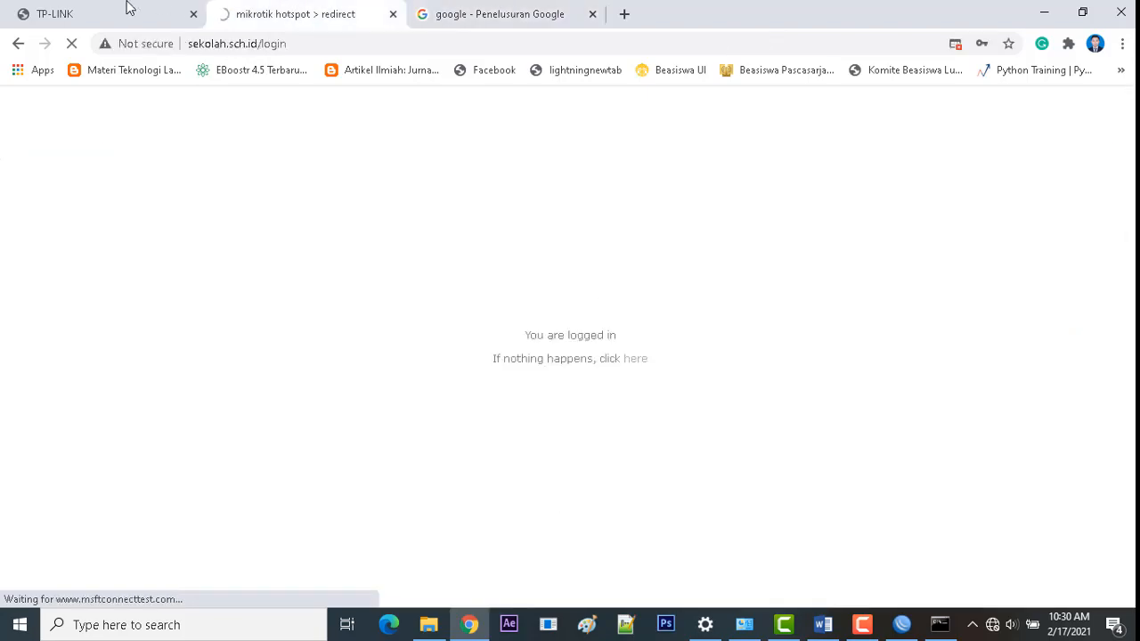
click(478, 9)
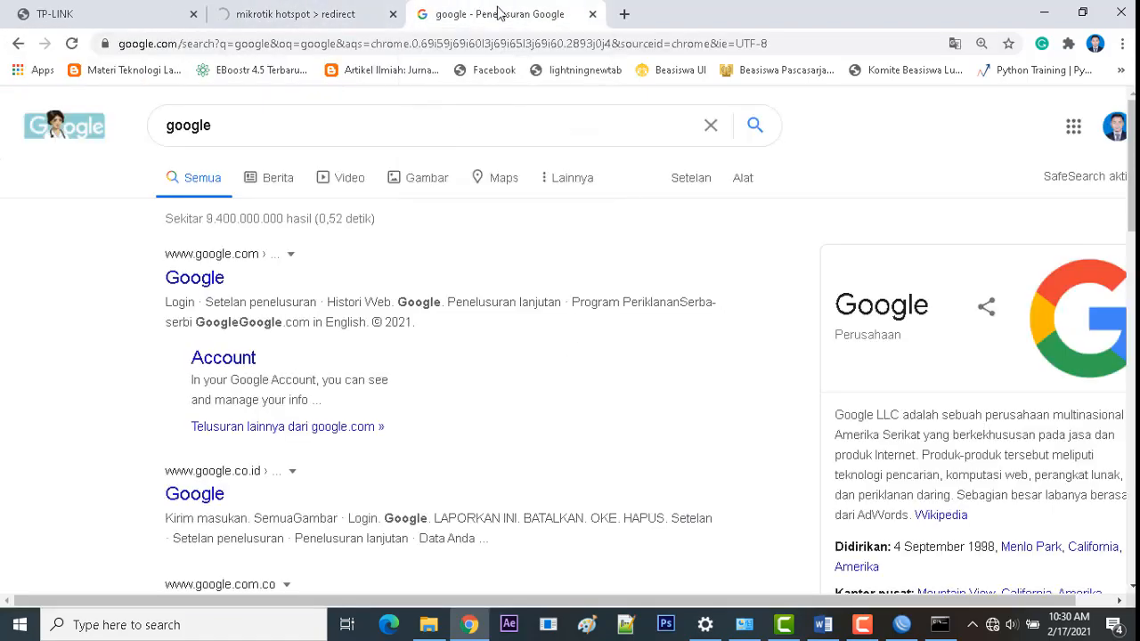
Step: Open 192.168.200.1/userman in a new tab, which returns Error 404: Not Found
click(625, 14)
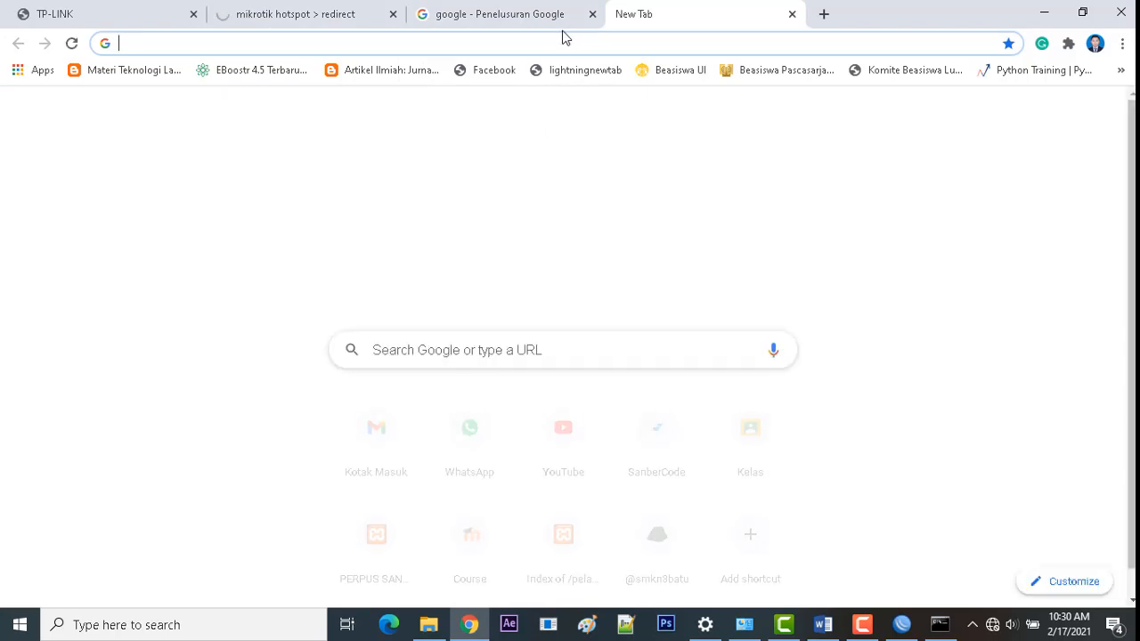
text(19)
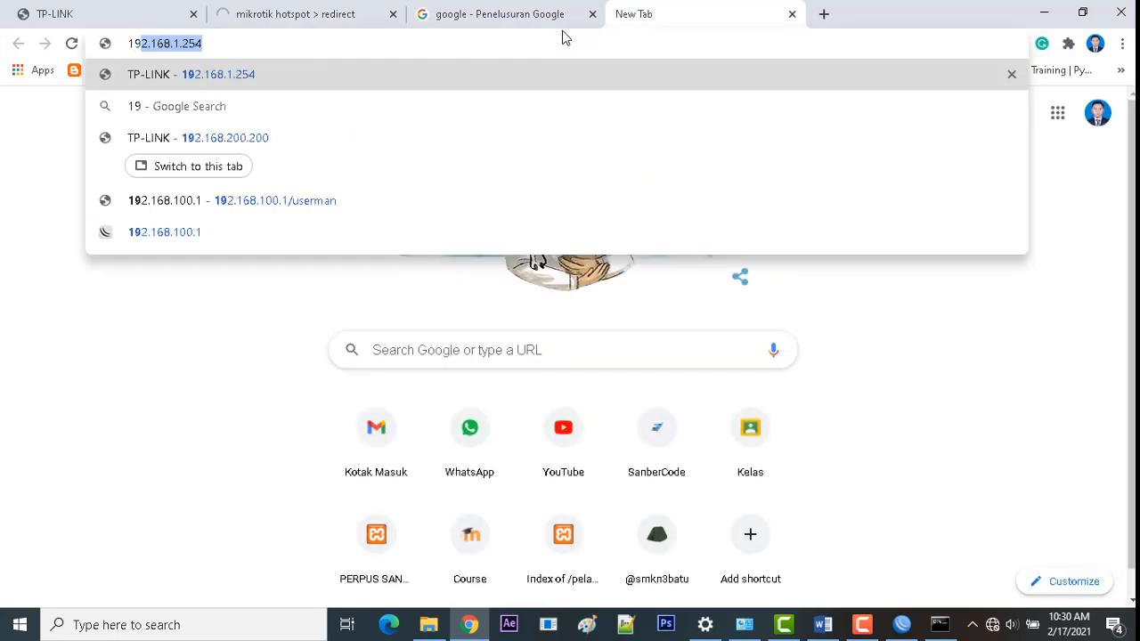
text(2.168.)
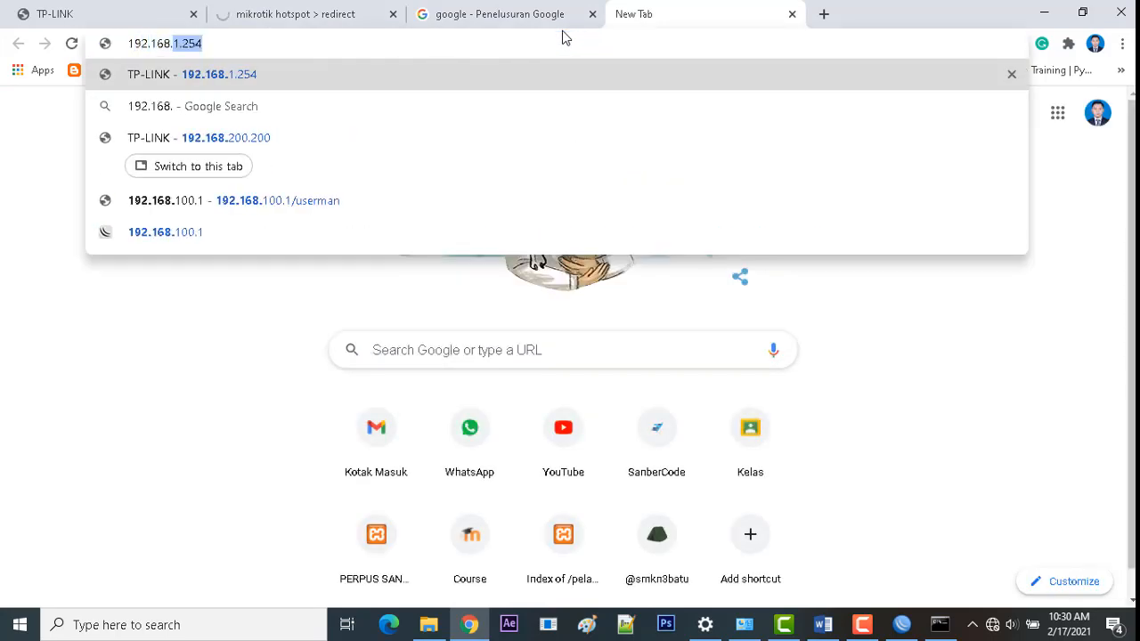
text(200.1/)
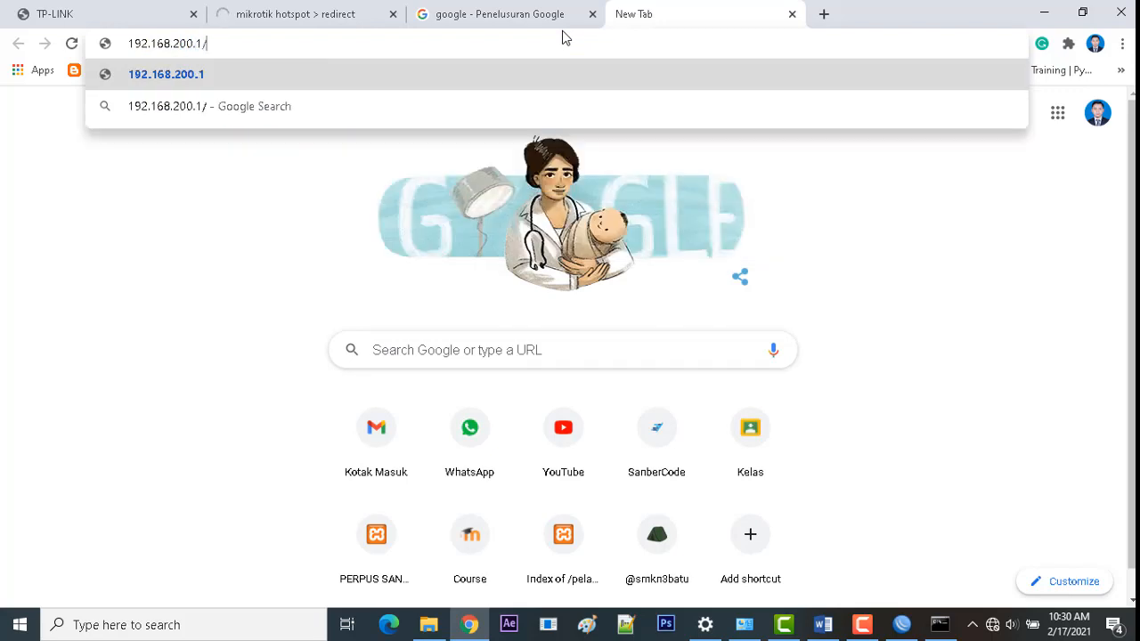
text(userman)
key(Return)
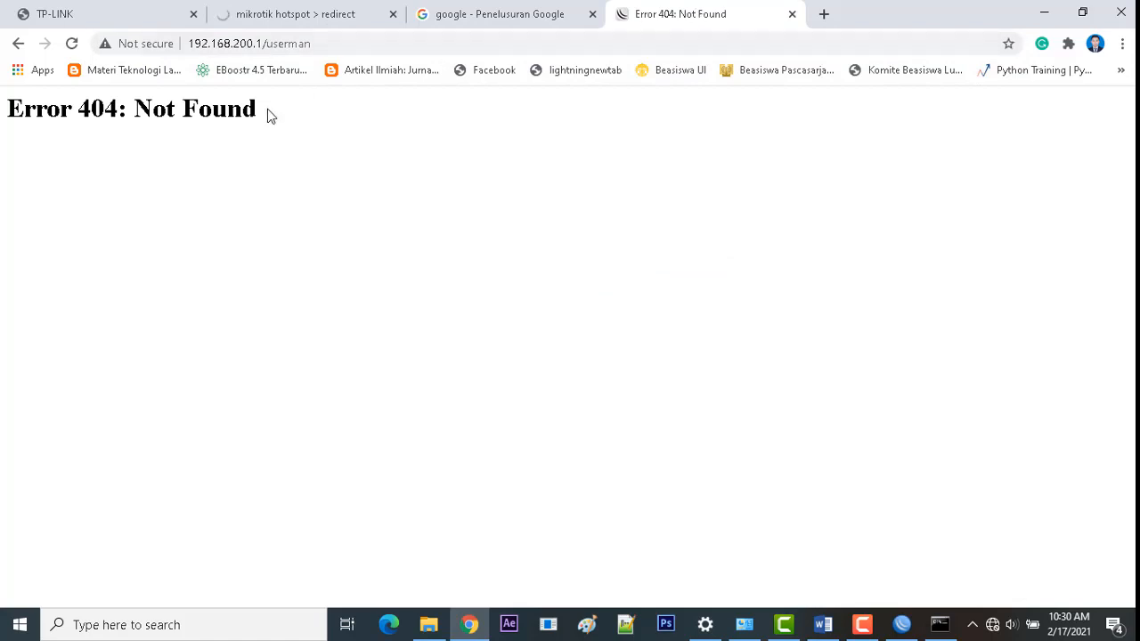
drag(267, 111, 4, 107)
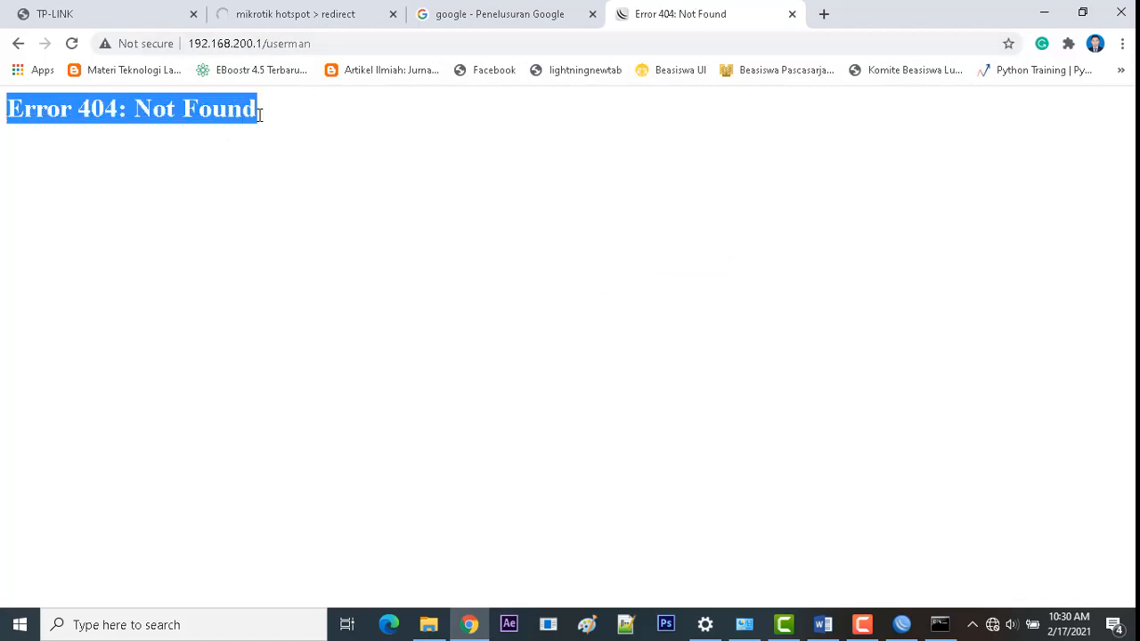
click(902, 623)
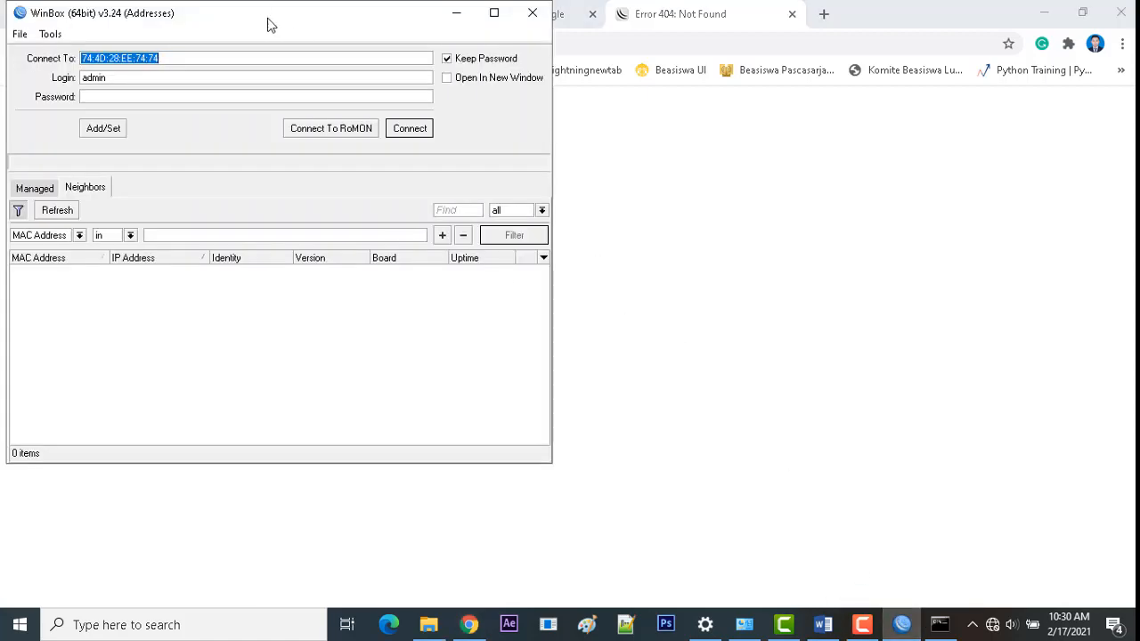
Step: Centre the WinBox window, refresh the Neighbors list, and check the Managed tab and Wi-Fi list
drag(268, 18, 669, 98)
click(464, 291)
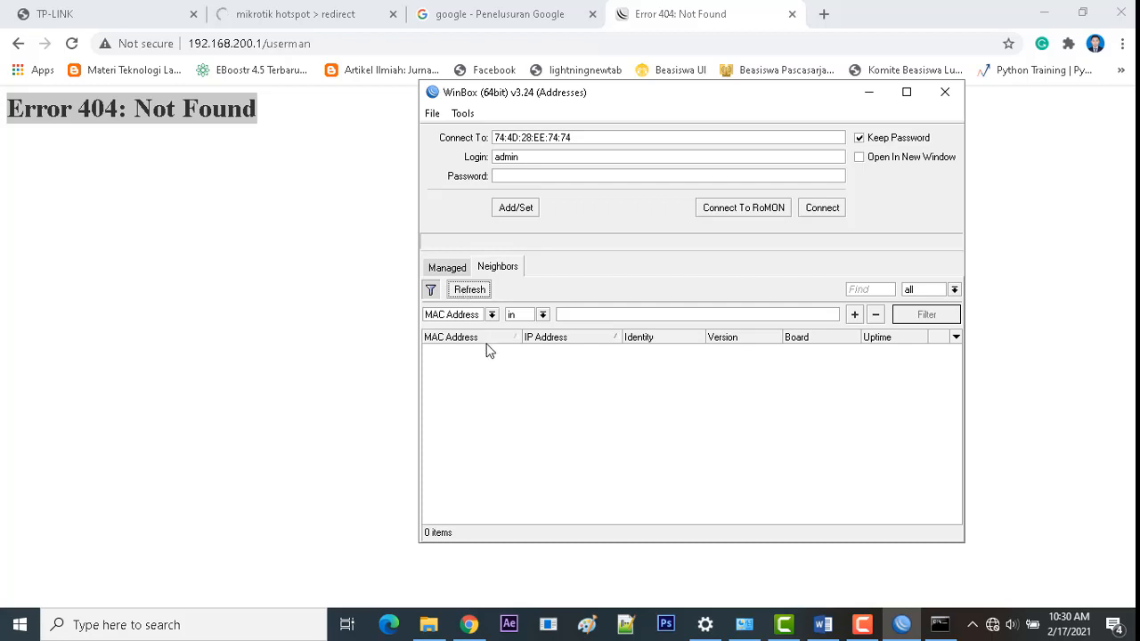
click(450, 268)
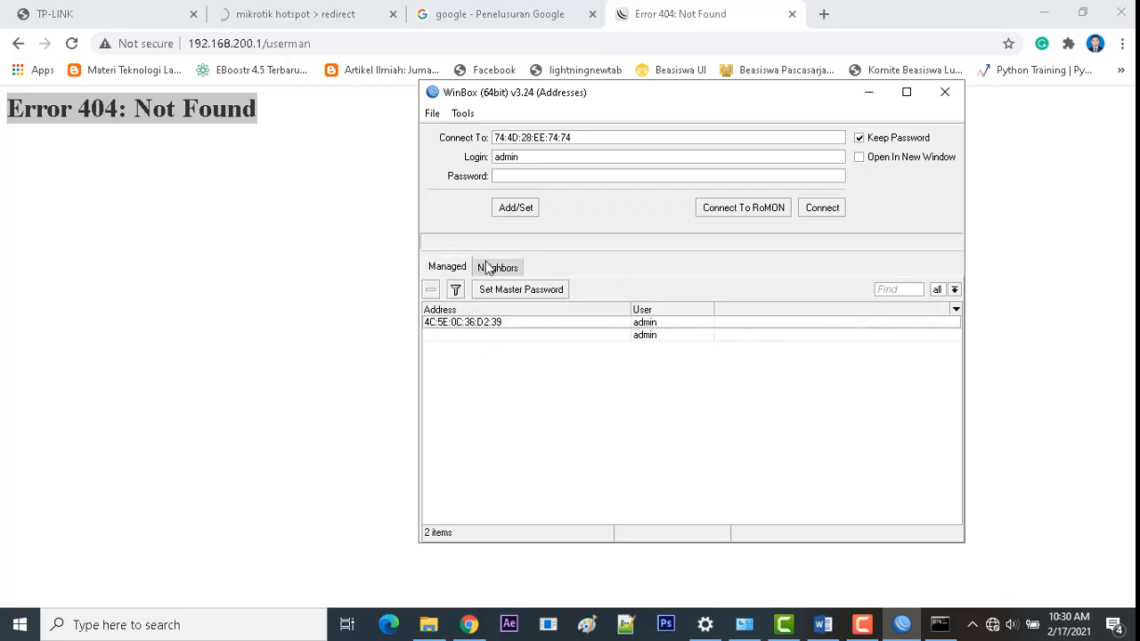
click(485, 267)
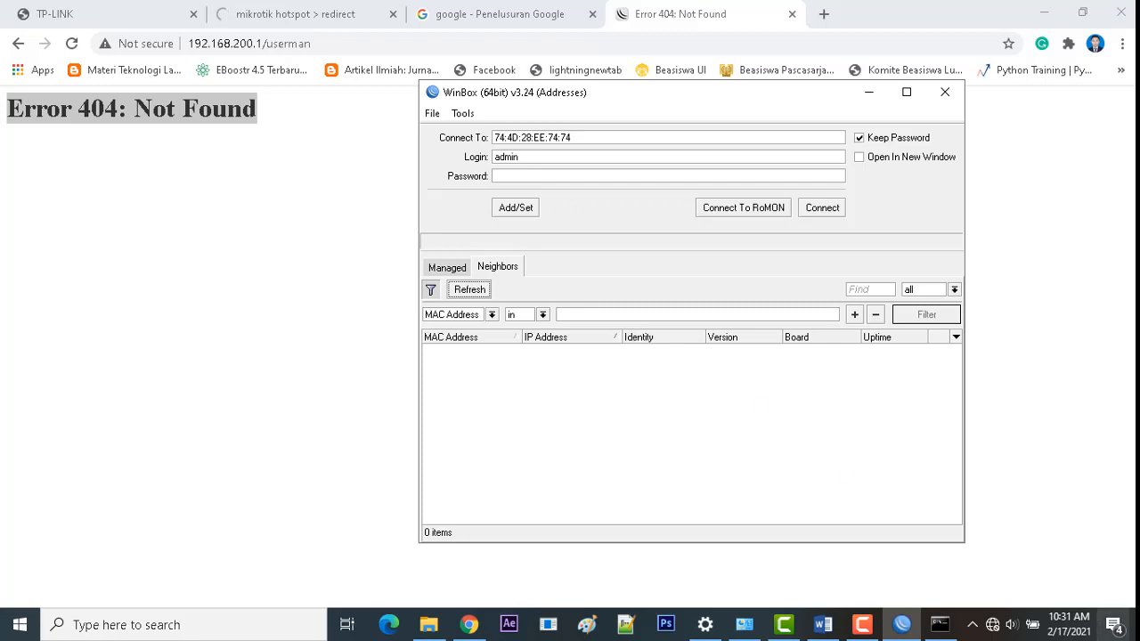
click(996, 626)
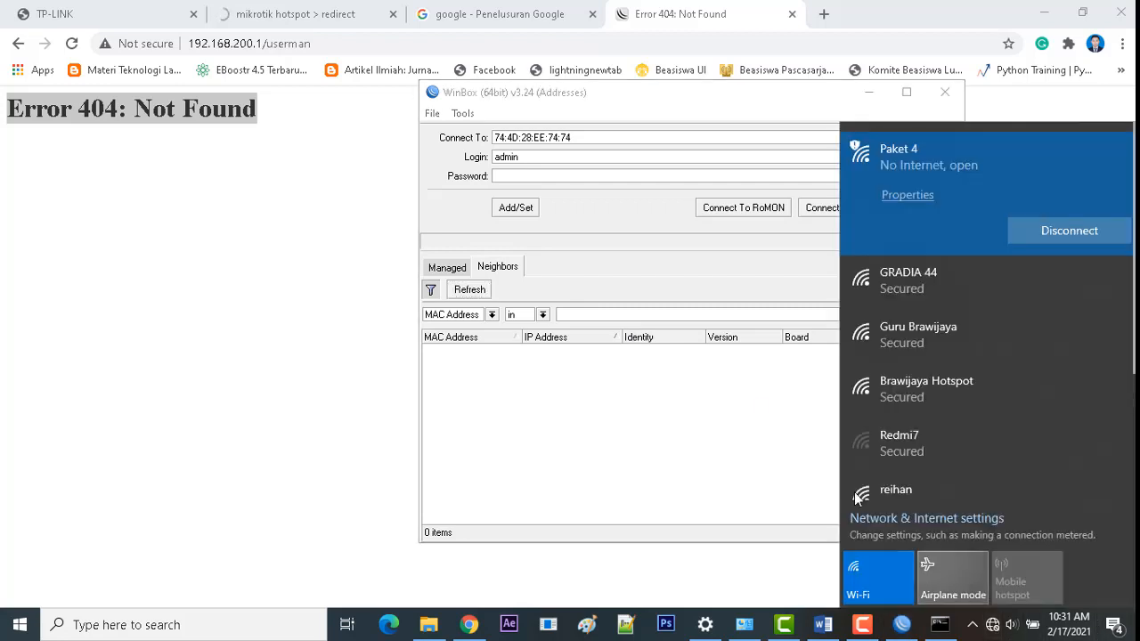
click(674, 451)
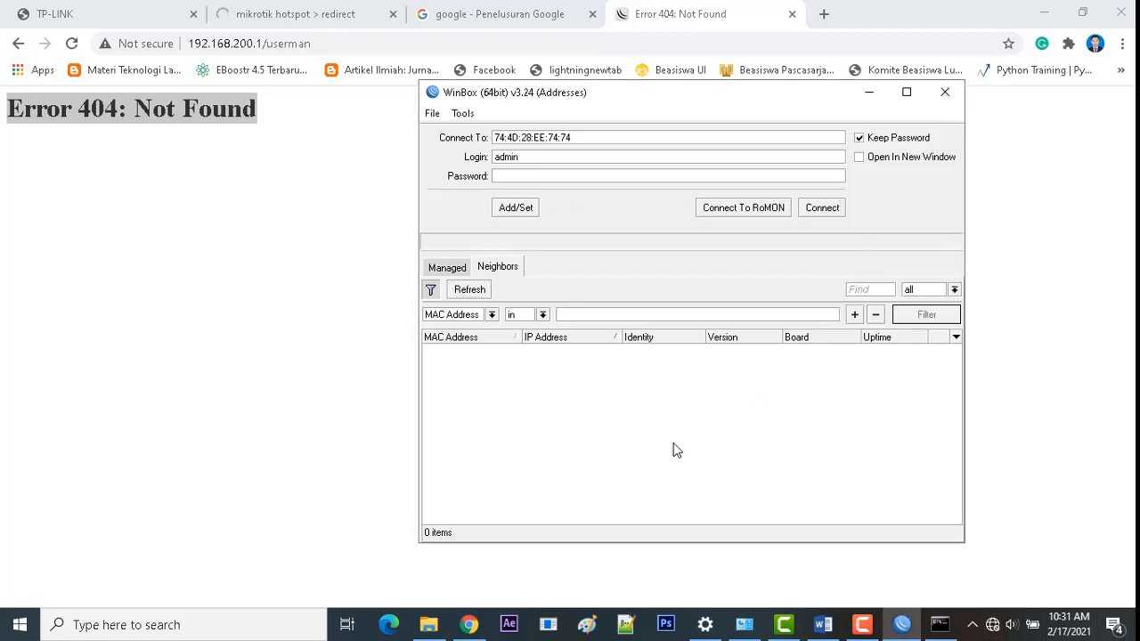
Step: Refresh Neighbors several more times, still finding no routers, then return to the hotspot tab
click(471, 294)
click(473, 295)
click(473, 295)
click(447, 267)
click(495, 266)
click(470, 290)
click(274, 11)
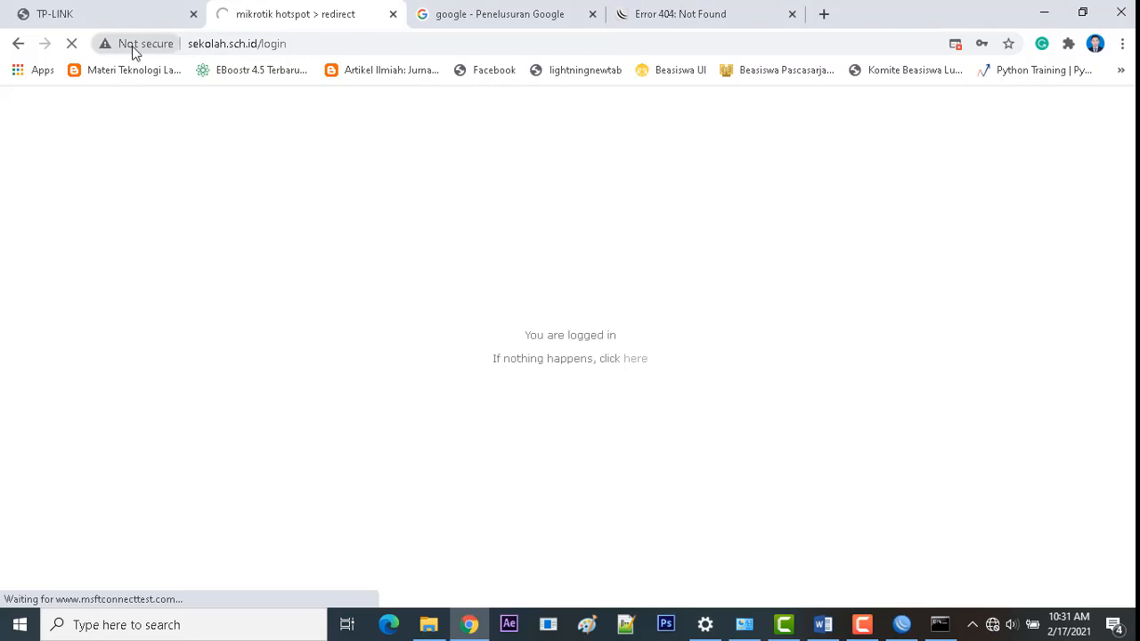
Step: Rescan WinBox Neighbors and check the Managed list for routers
click(341, 44)
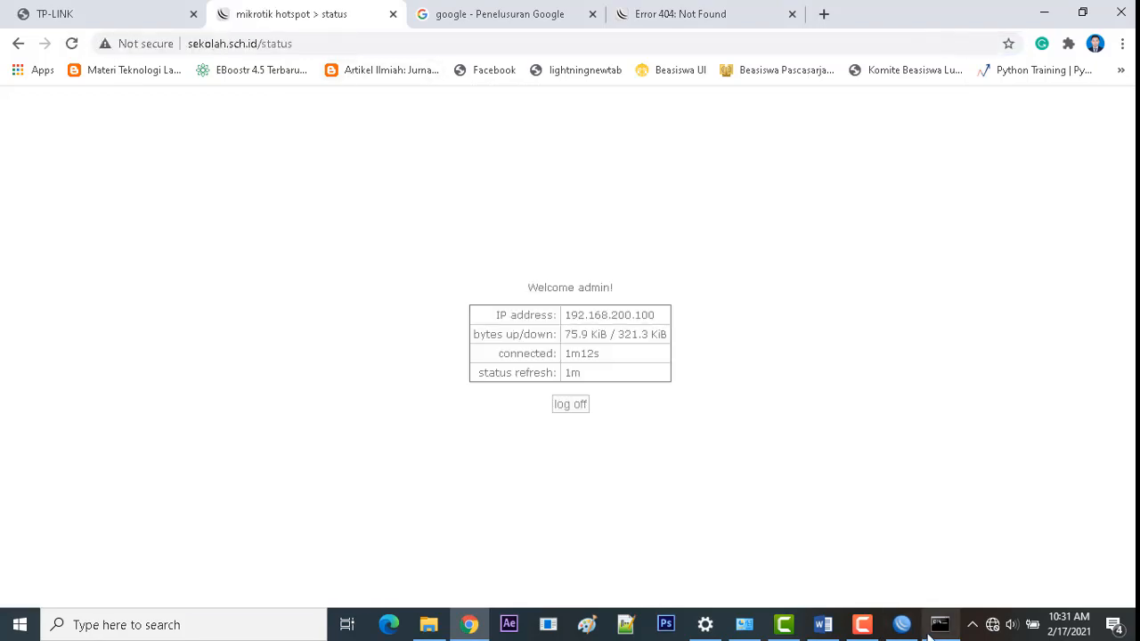
click(902, 625)
click(465, 291)
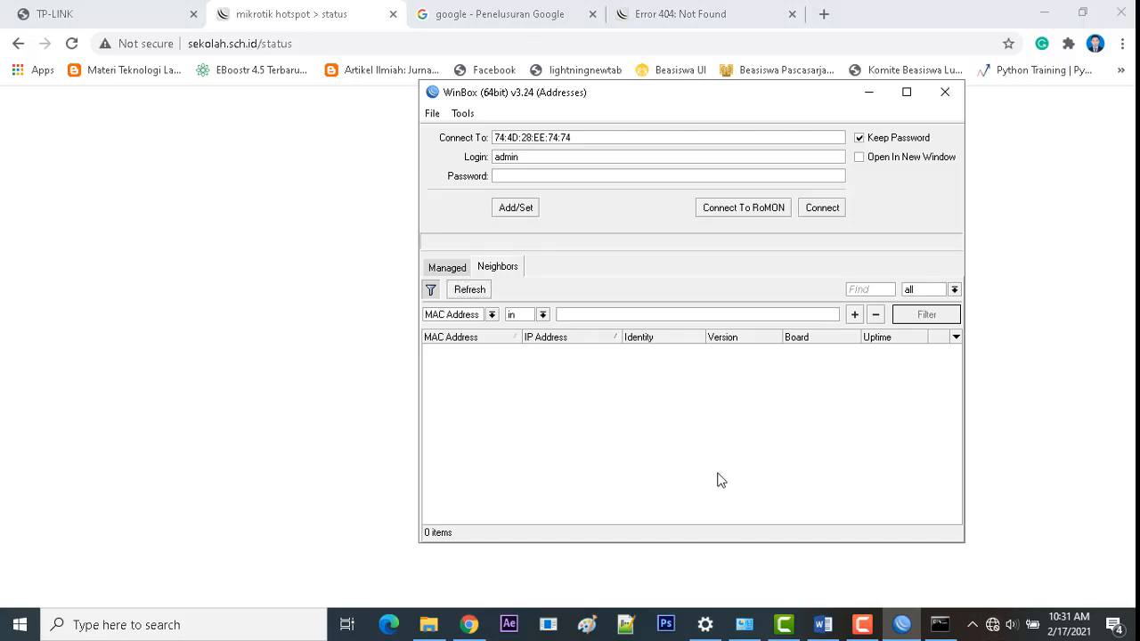
click(452, 270)
click(497, 267)
Step: Inspect the Wi-Fi adapter's status and connection details in Network Connections
click(738, 629)
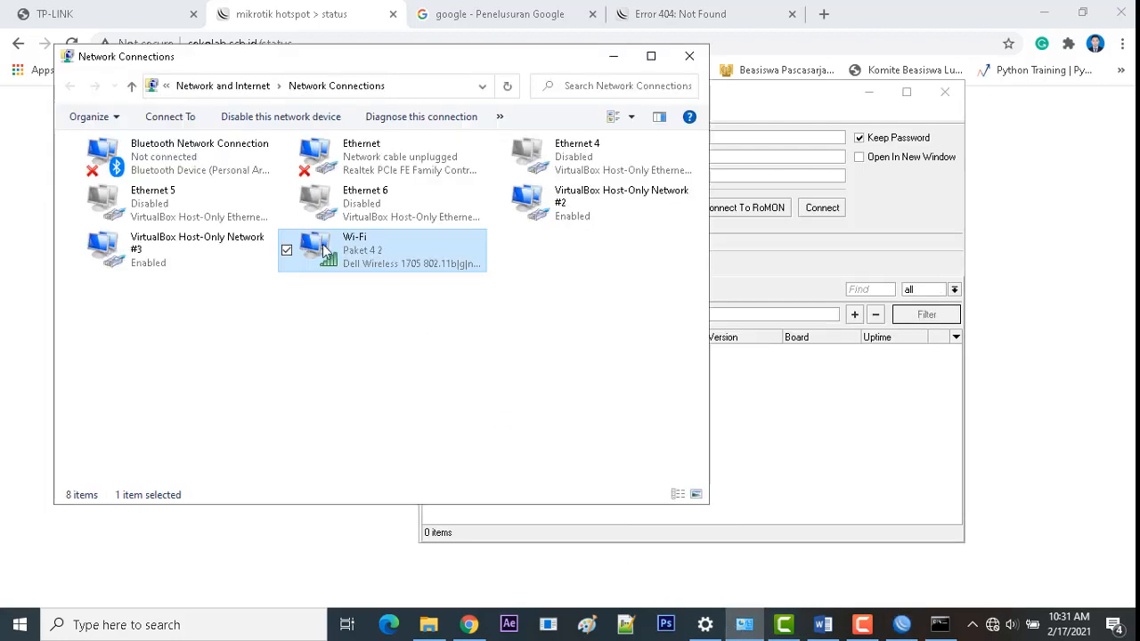
right_click(324, 246)
click(366, 293)
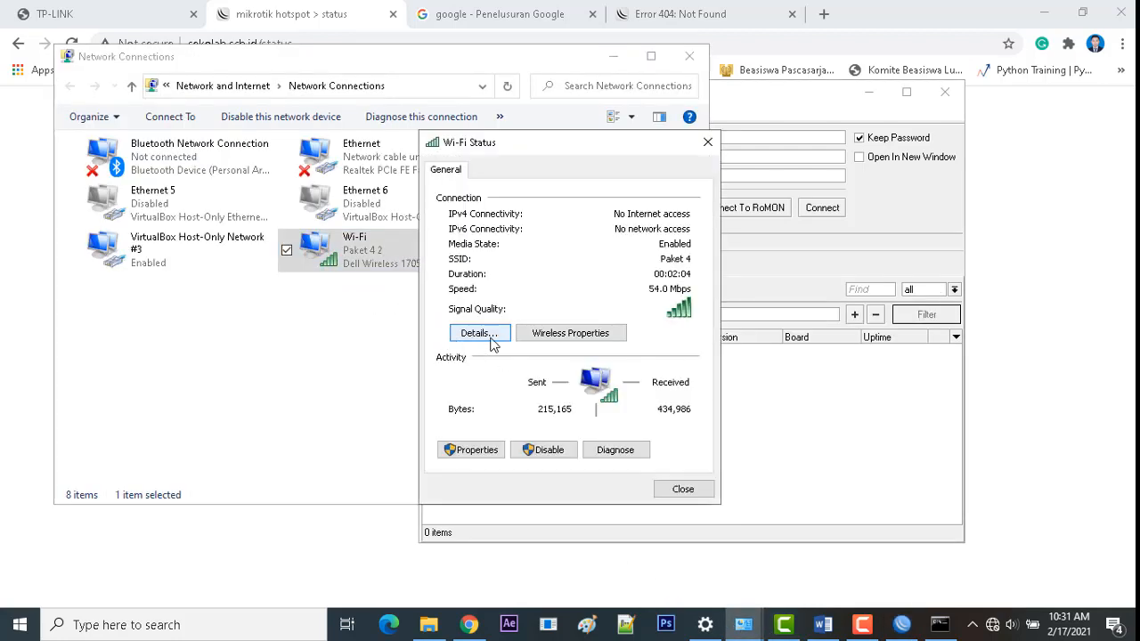
click(459, 333)
click(713, 169)
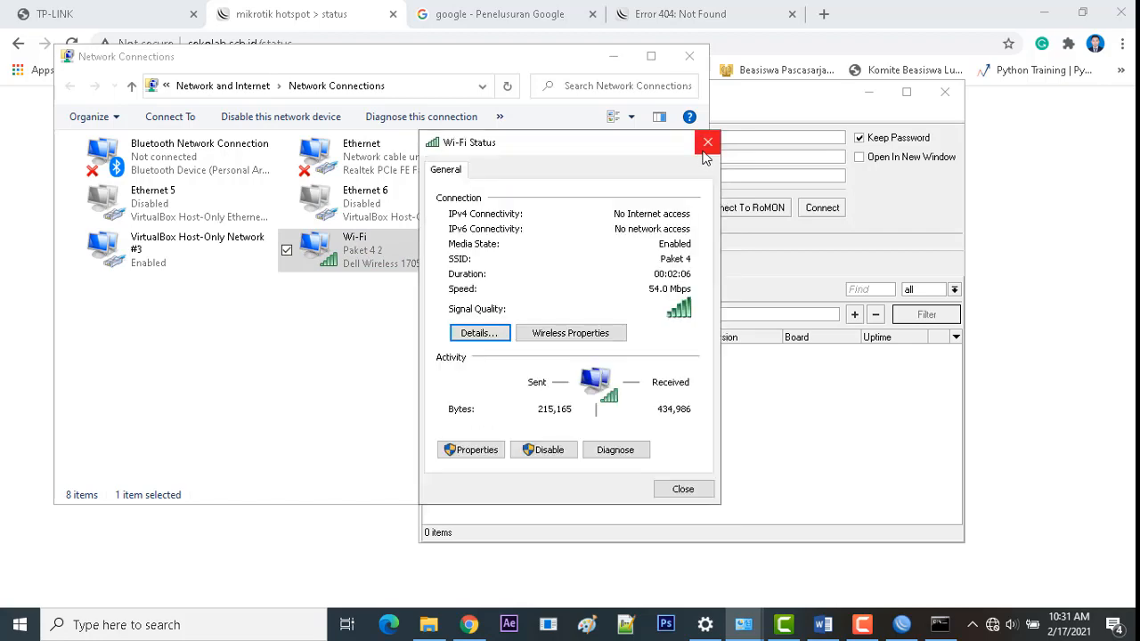
click(707, 142)
Step: Refresh WinBox Neighbors again, which still lists no routers
click(790, 422)
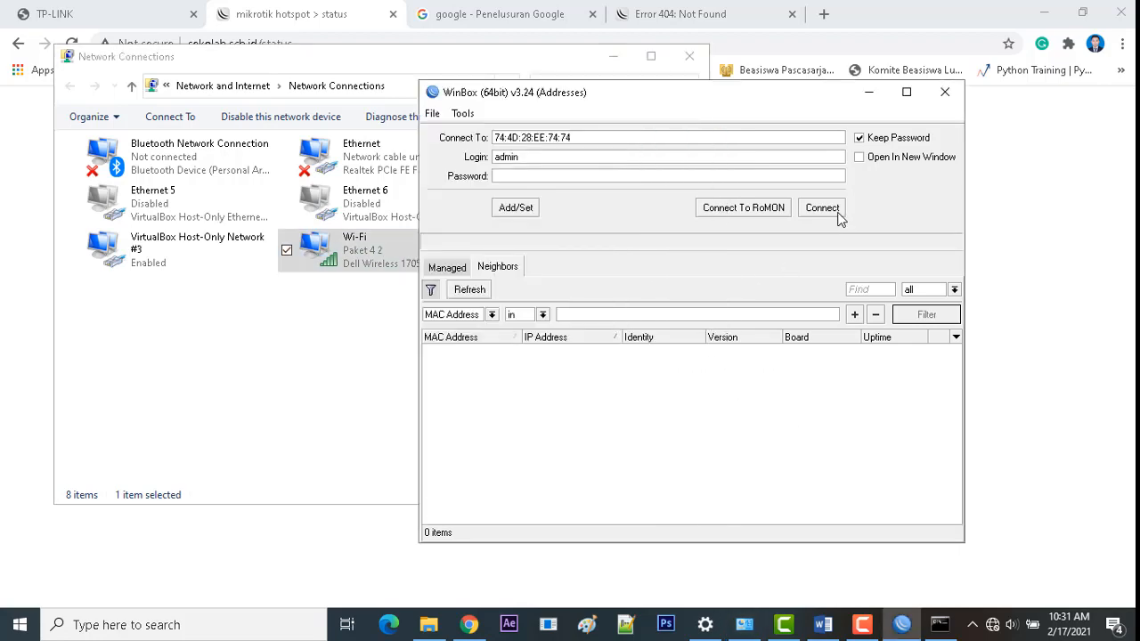
click(438, 634)
click(439, 635)
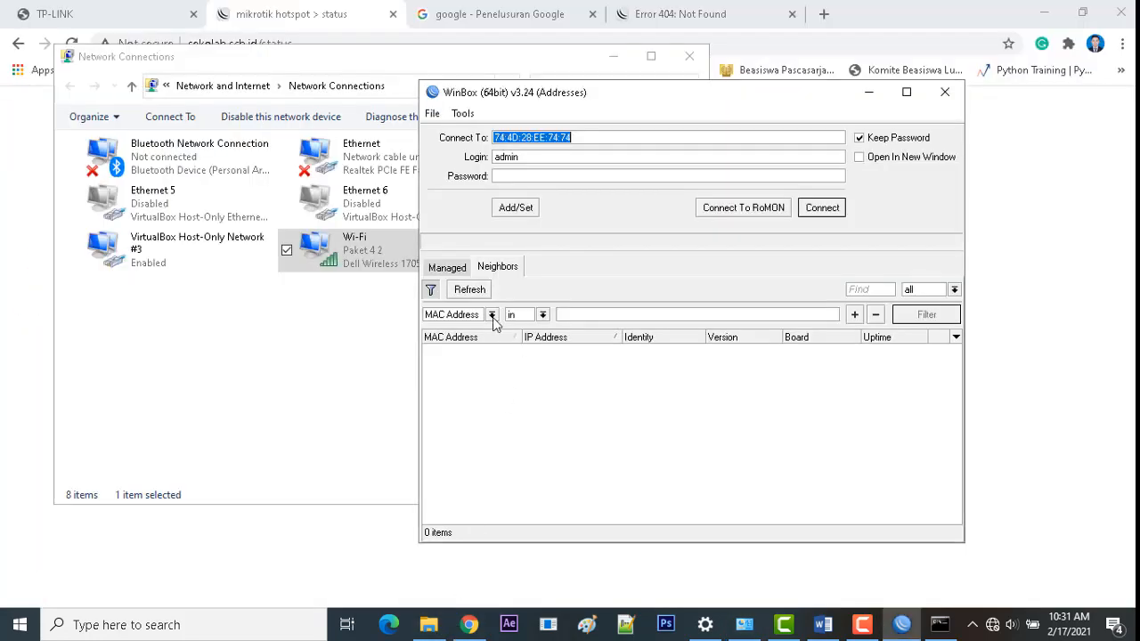
click(471, 298)
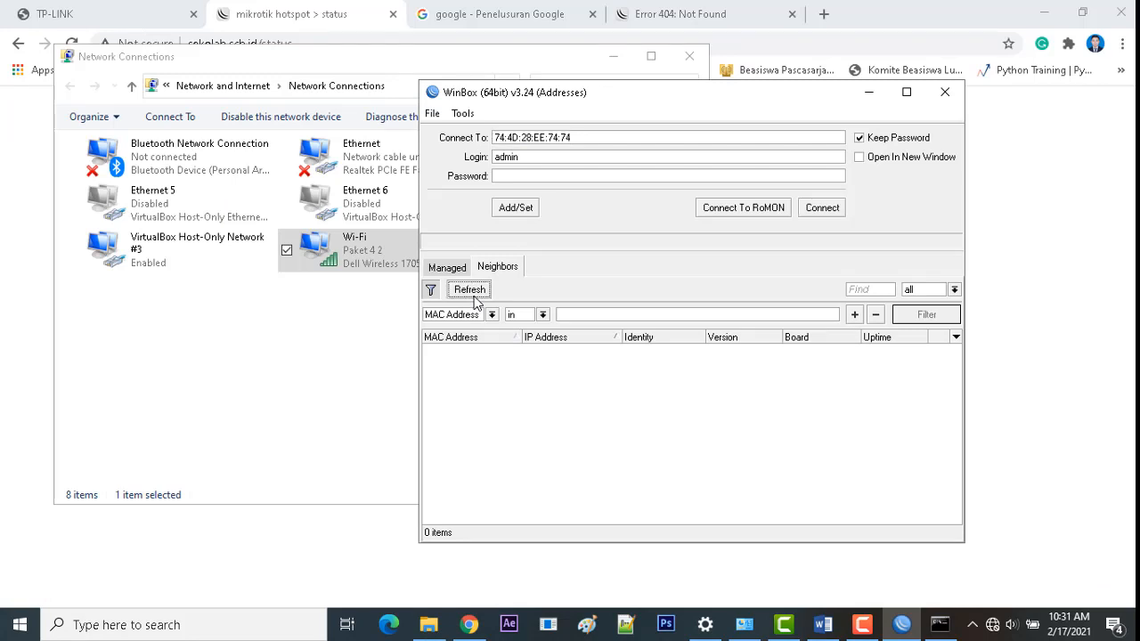
click(450, 268)
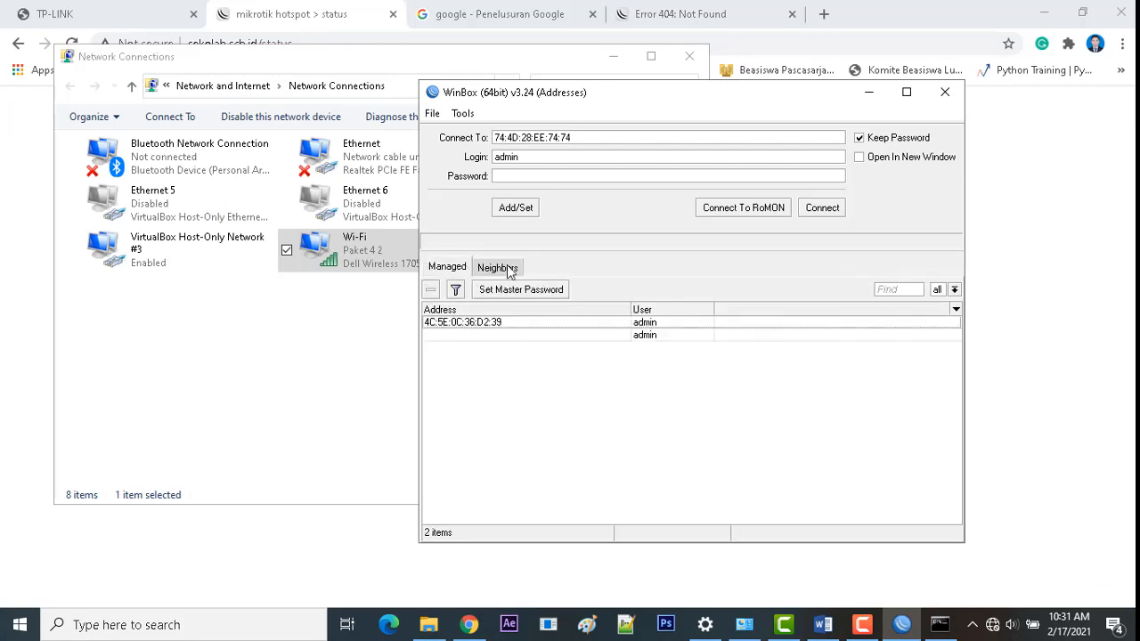
click(503, 267)
click(468, 292)
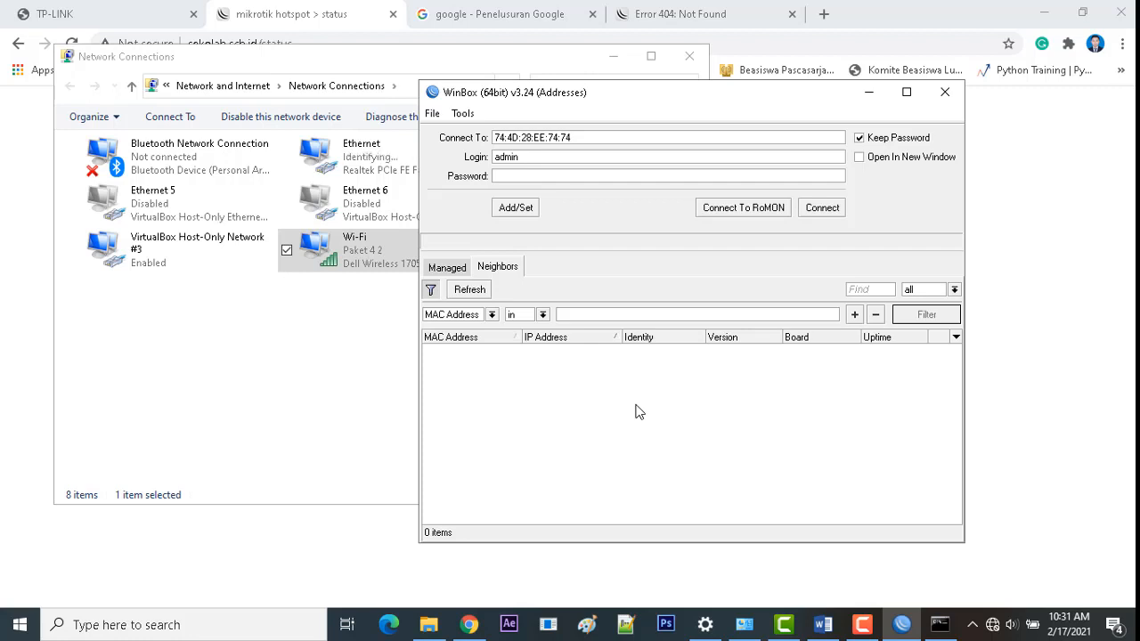
Step: Set the Ethernet adapter's IPv4 to obtain IP and DNS automatically, then minimize Network Connections
right_click(355, 154)
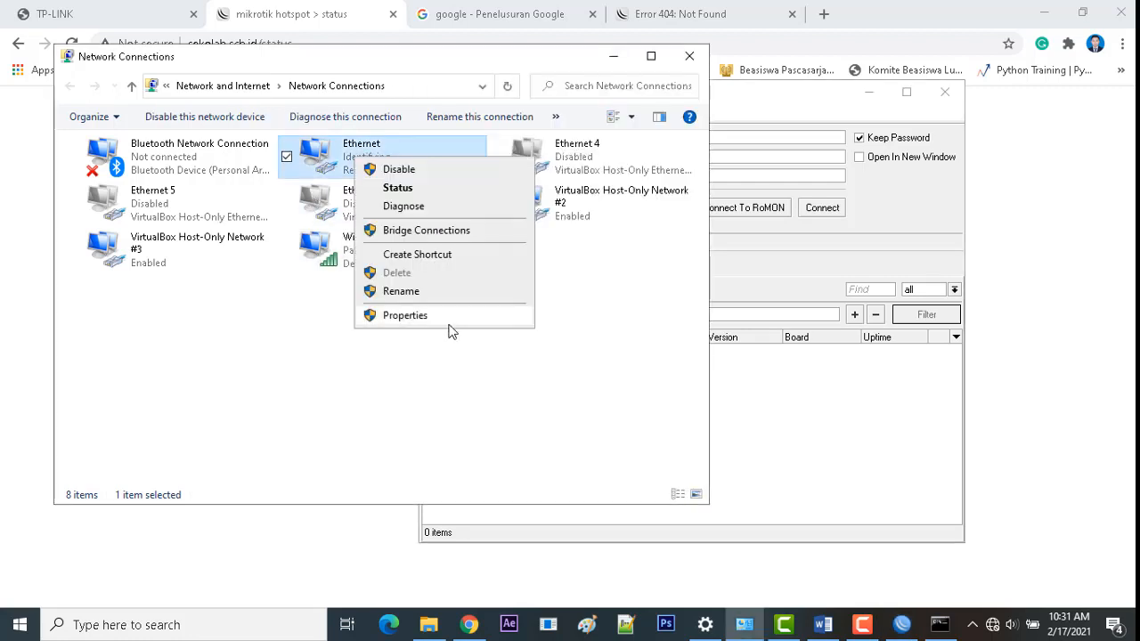
click(438, 319)
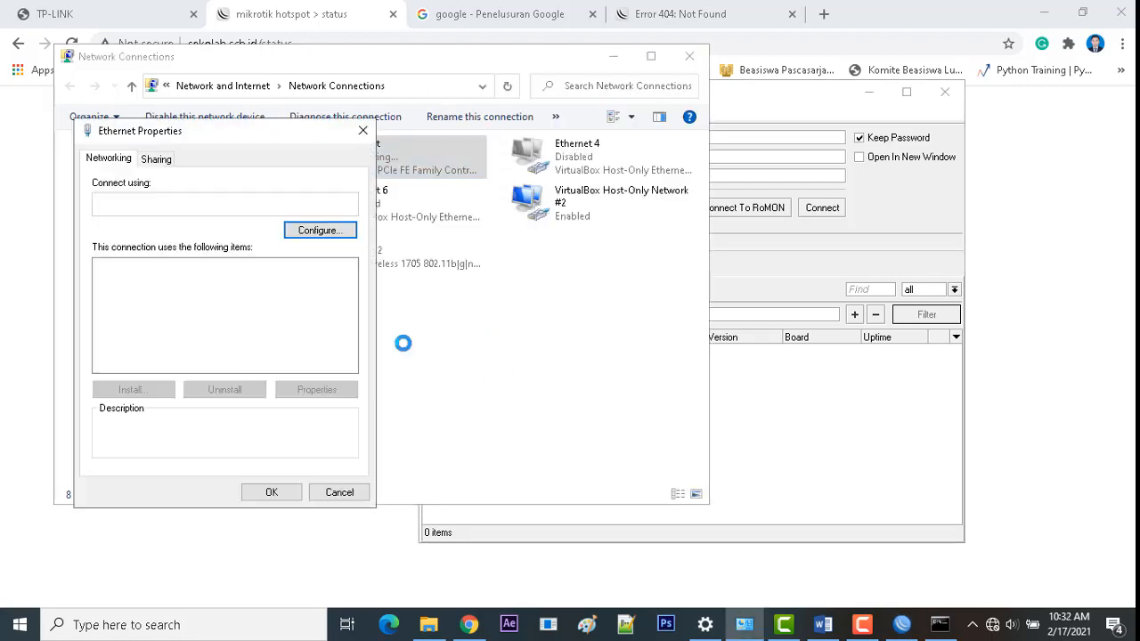
double_click(223, 322)
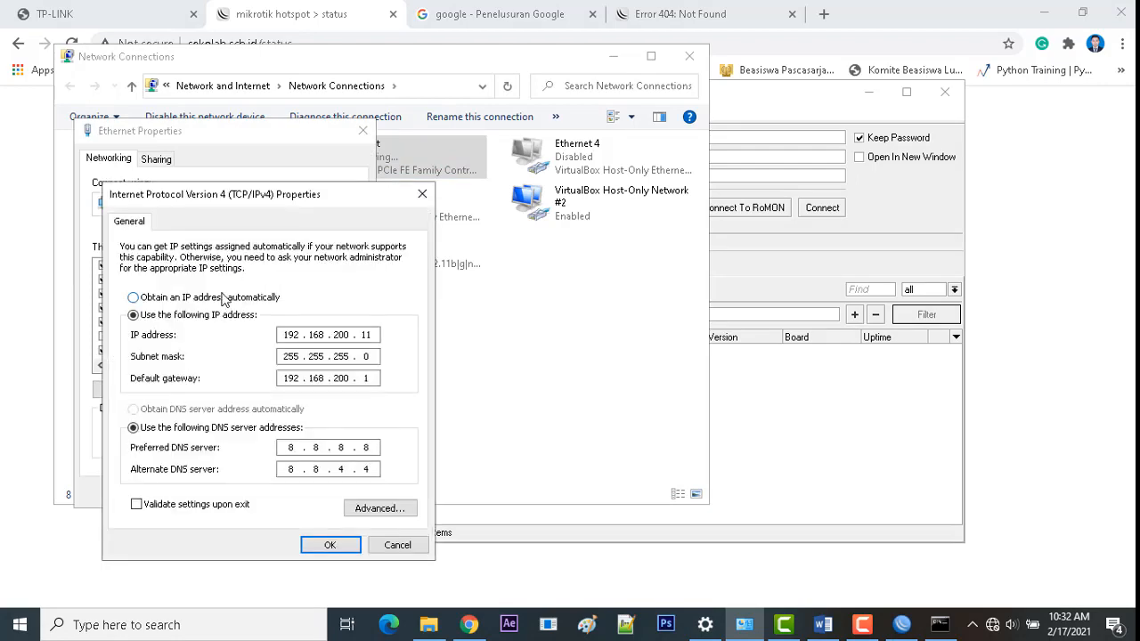
click(227, 298)
click(237, 416)
click(330, 544)
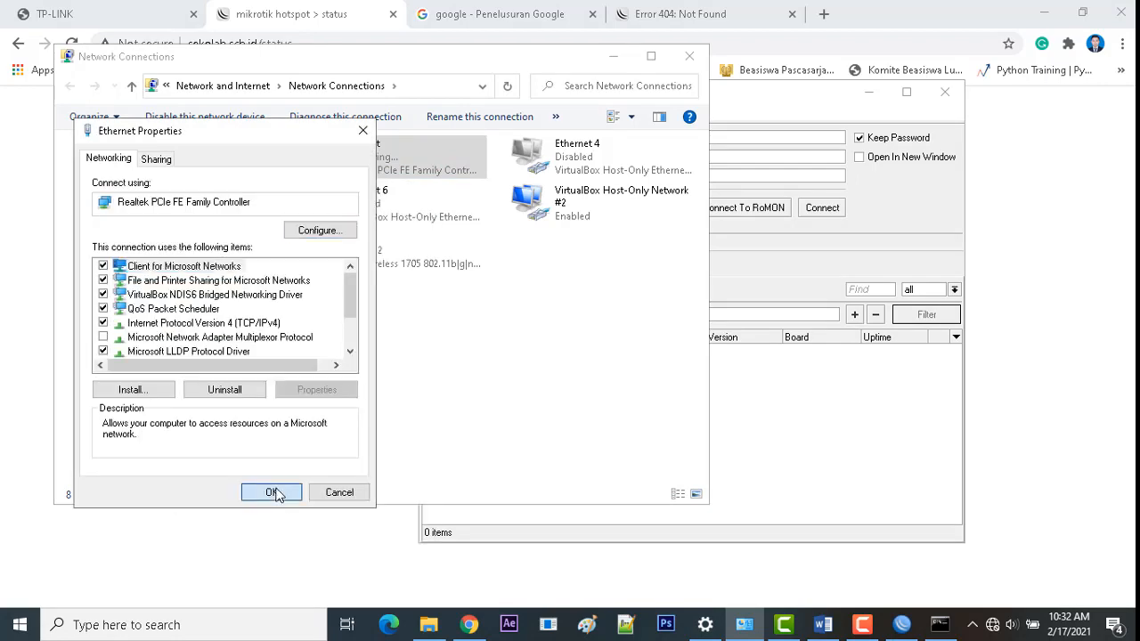
click(274, 490)
click(522, 252)
click(614, 56)
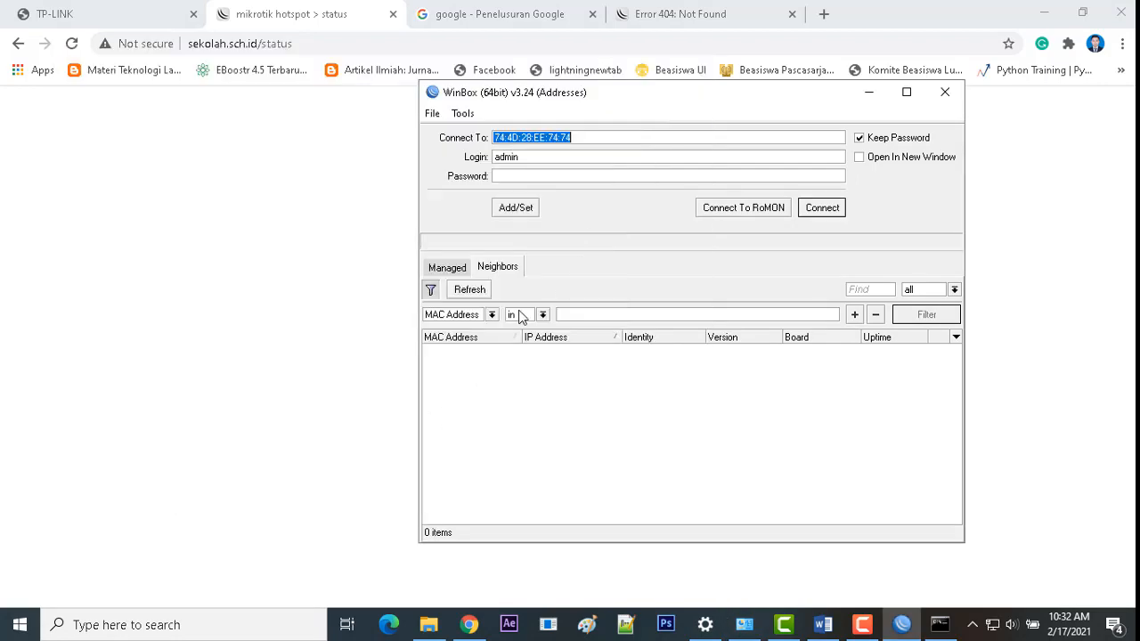
Step: Connect WinBox to the router at 192.168.100.1 from the refreshed Neighbors list
click(468, 290)
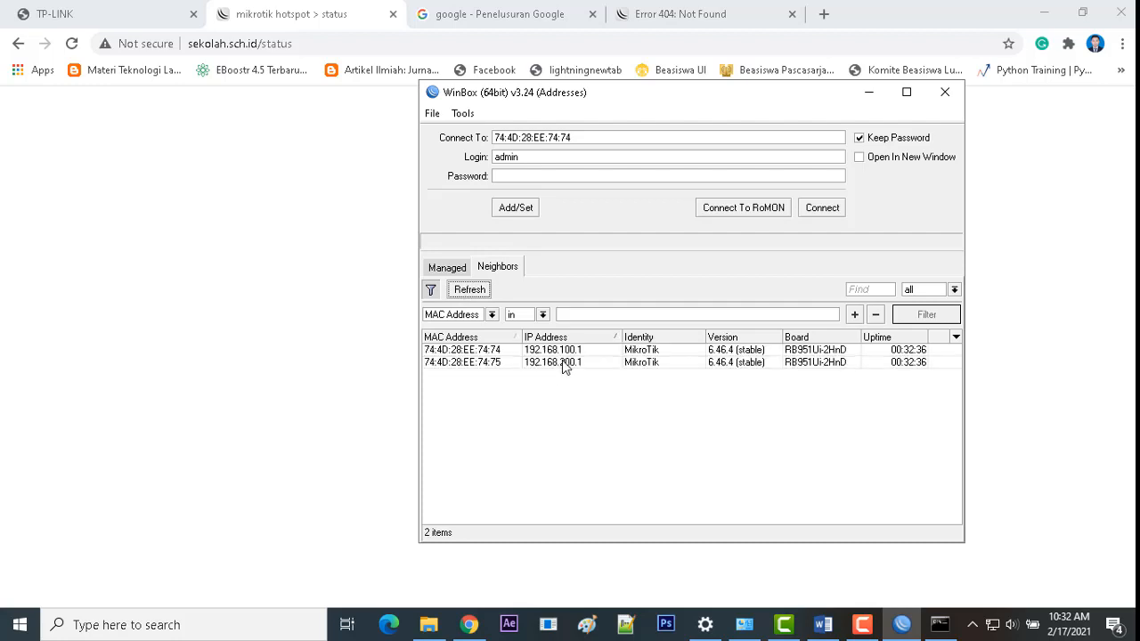
click(545, 350)
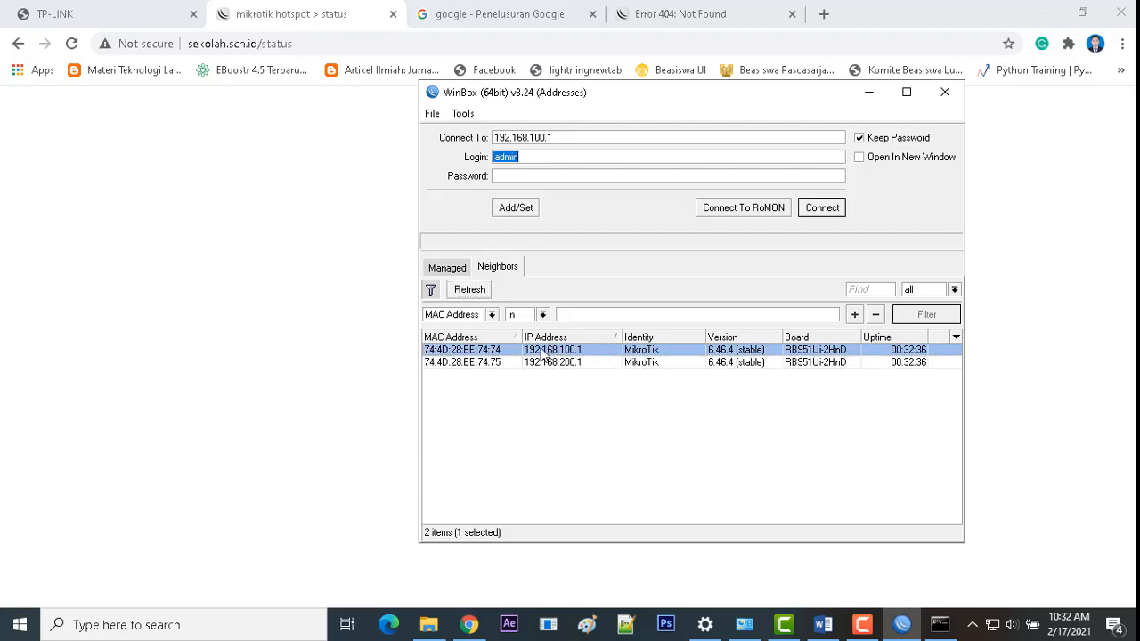
click(822, 208)
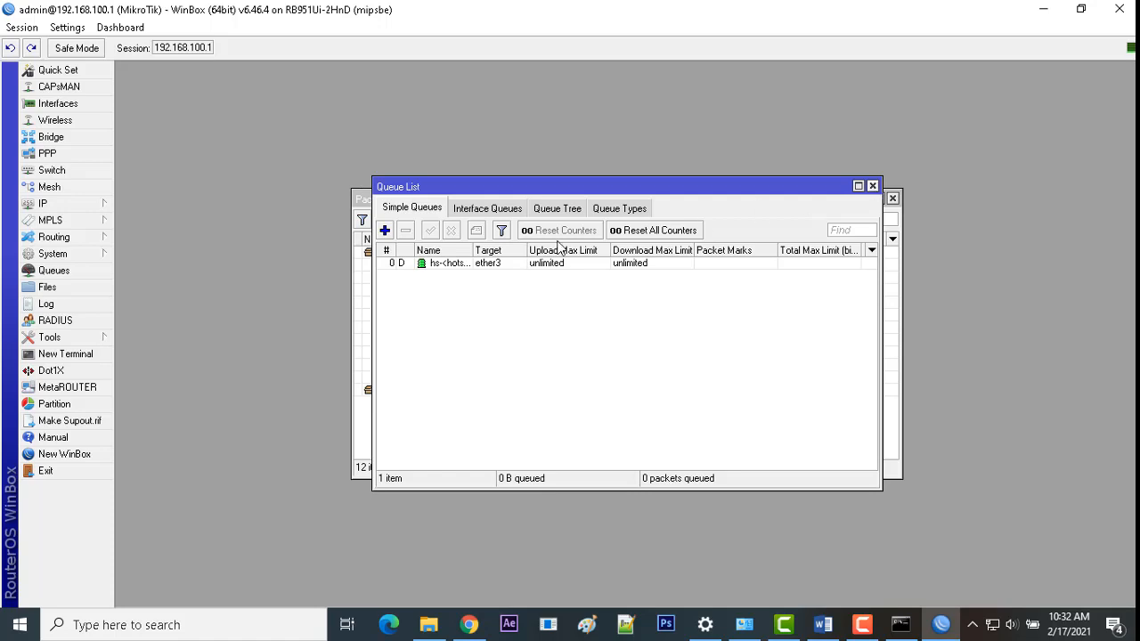
Step: Delete the hotspot simple queue and close the Queue List
click(473, 264)
drag(471, 186, 880, 330)
key(Escape)
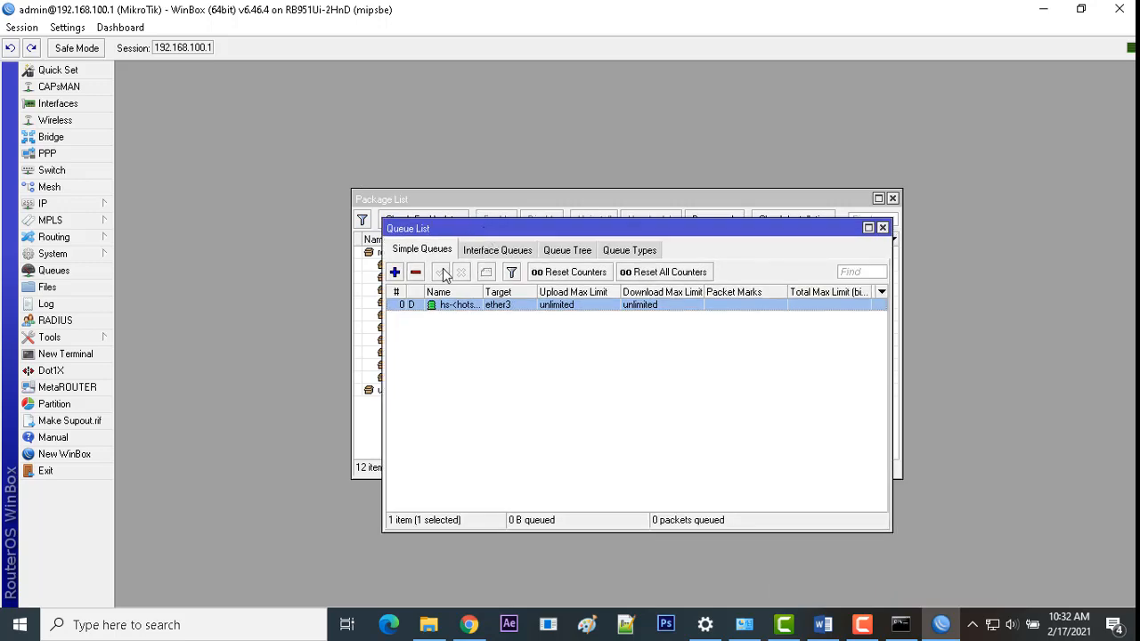
click(415, 272)
click(882, 228)
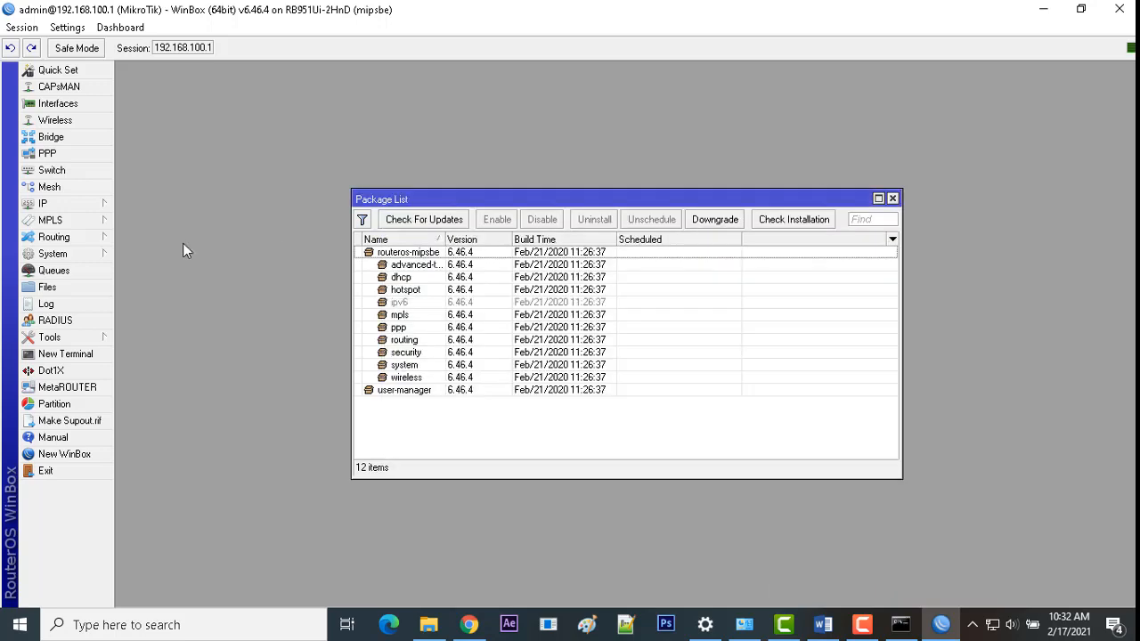
Step: Check the IP address list, then close the Address List and Package List windows
click(71, 204)
click(165, 230)
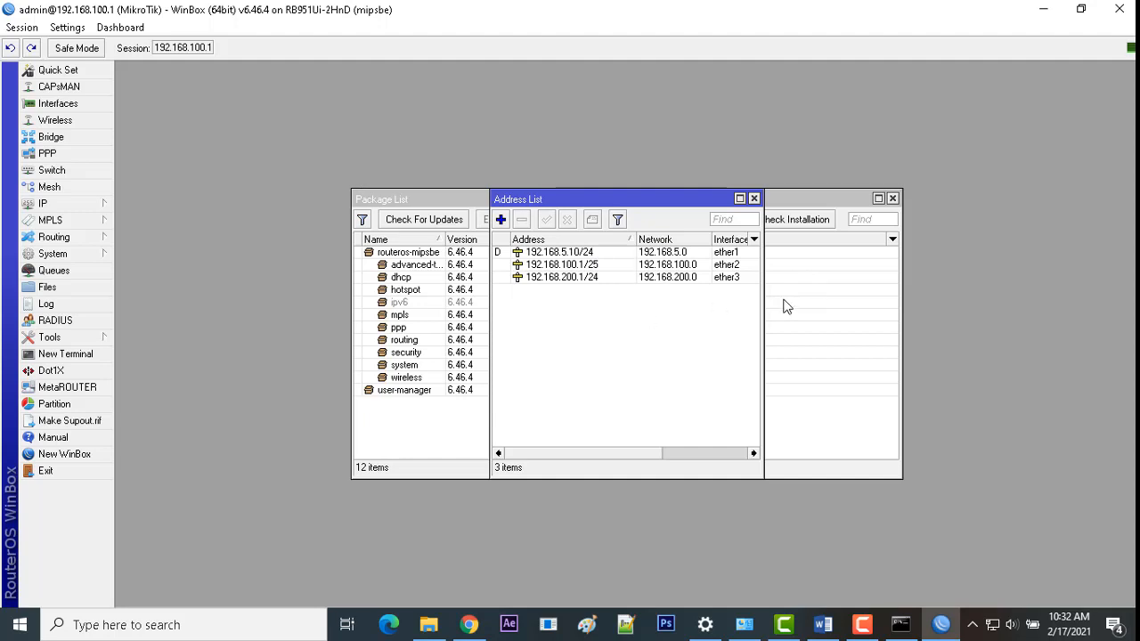
click(753, 198)
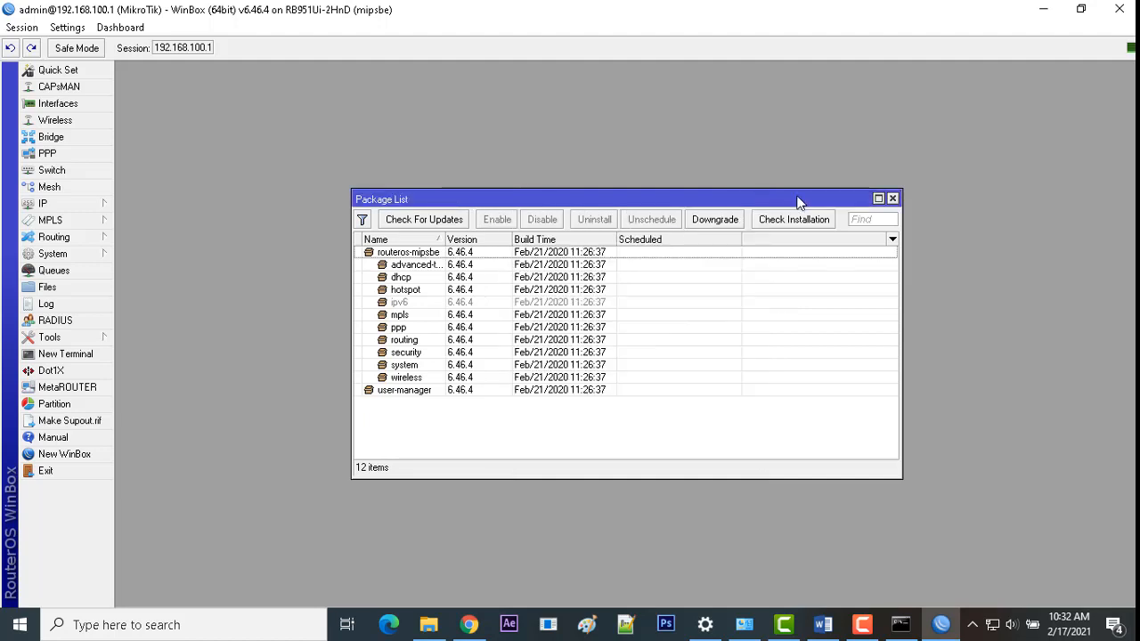
click(891, 198)
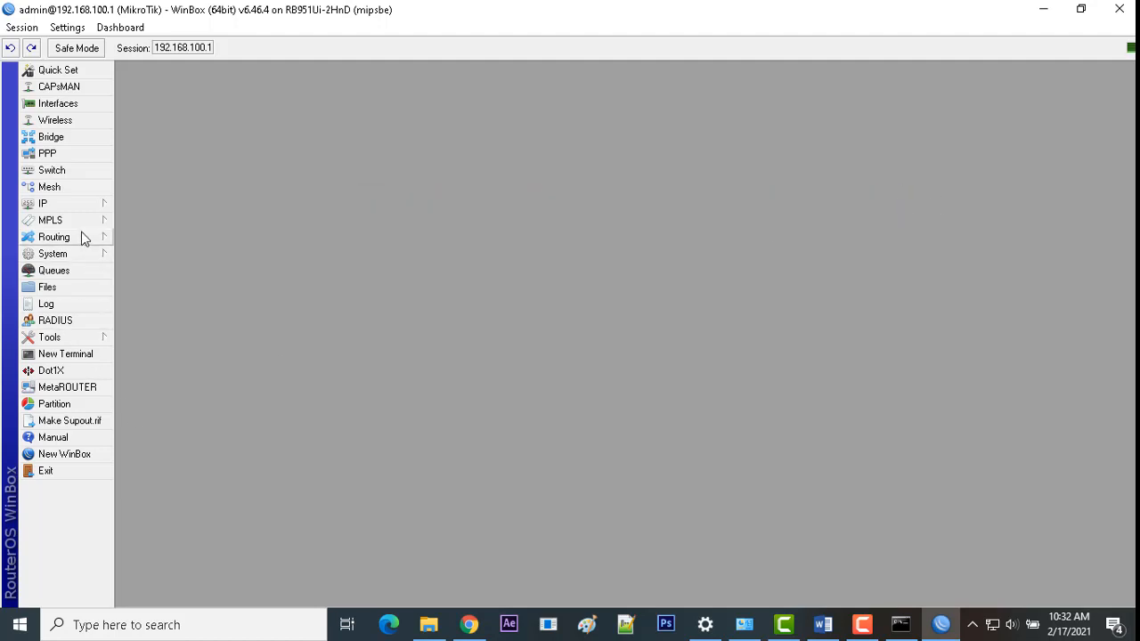
Step: Check the browser tab showing the 404 error, then return to WinBox
click(469, 624)
click(704, 13)
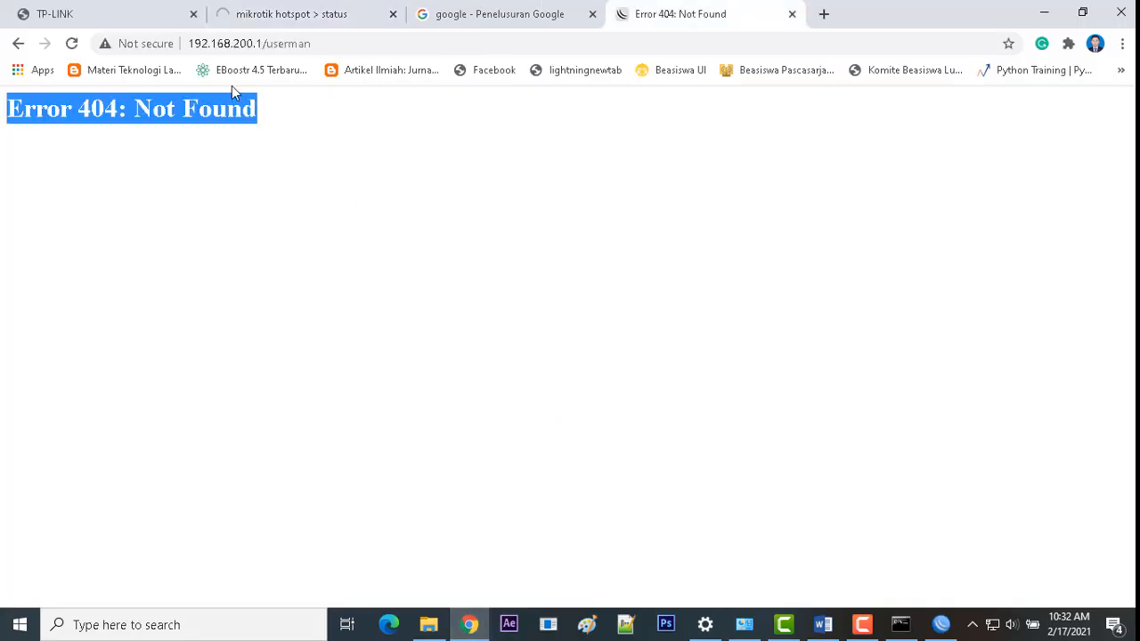
click(170, 139)
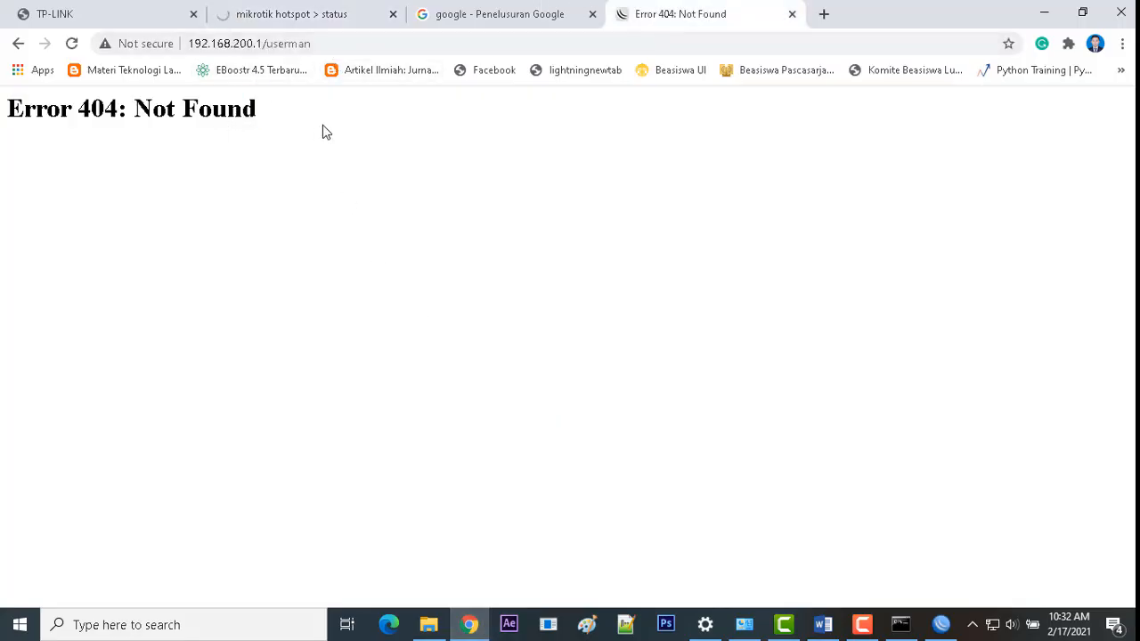
click(941, 624)
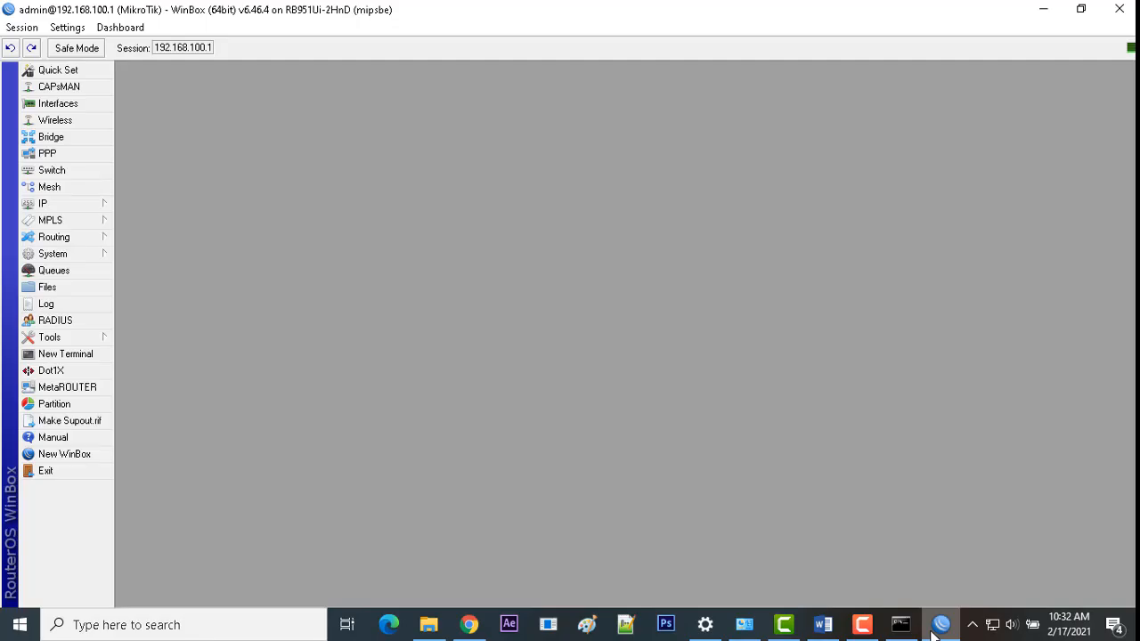
Step: Change the www service port in IP Services from 80 to 81
click(79, 203)
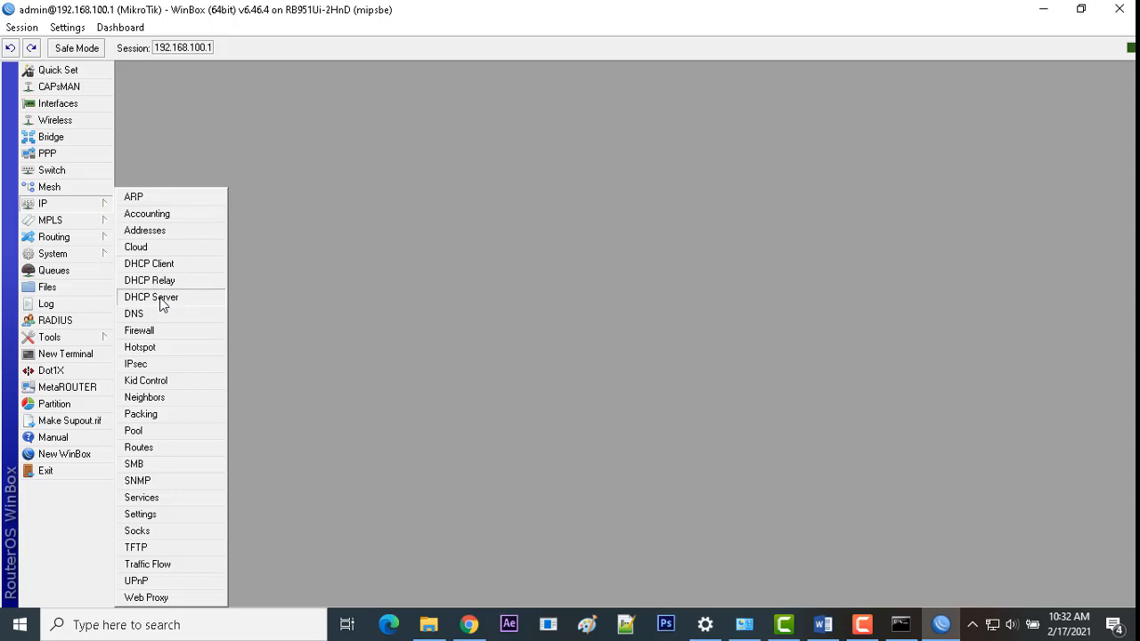
click(170, 498)
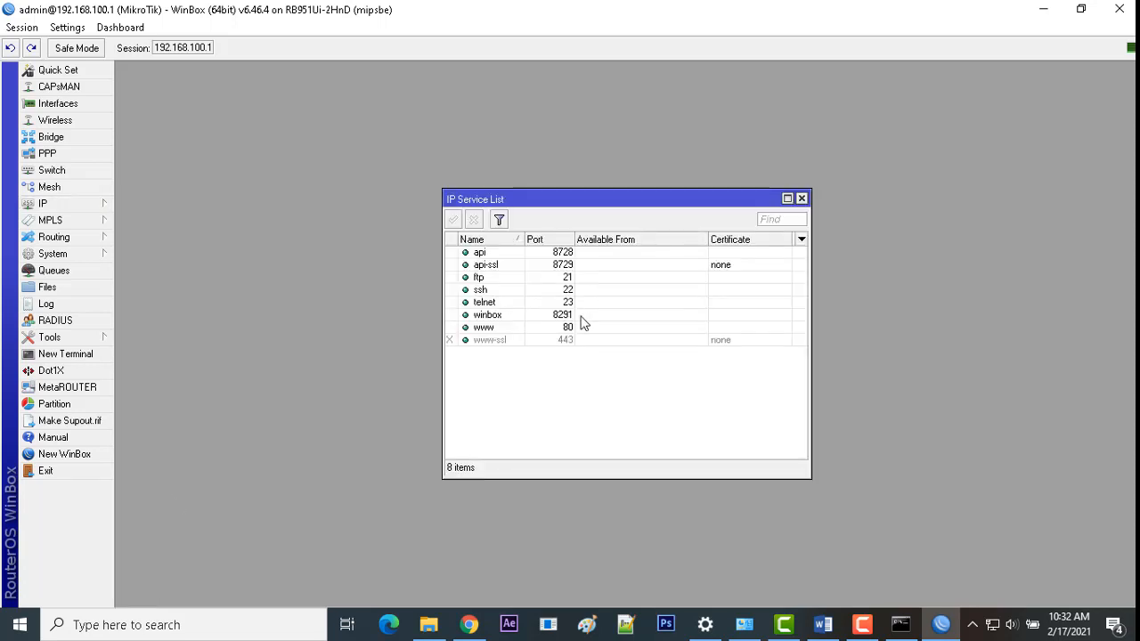
click(492, 327)
double_click(501, 329)
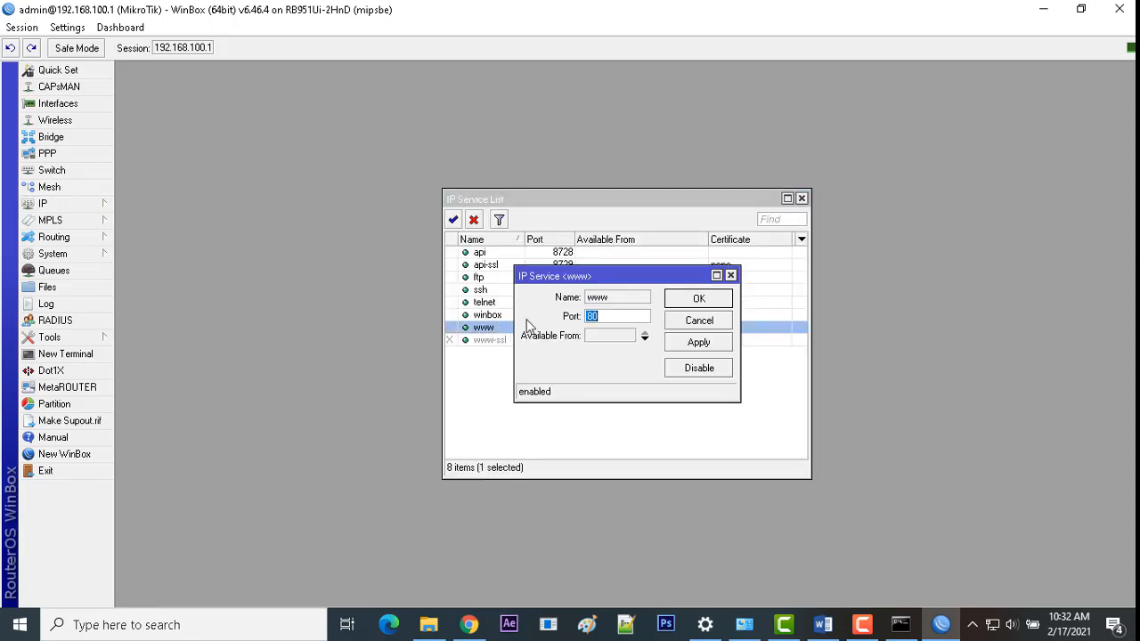
text(8)
click(699, 299)
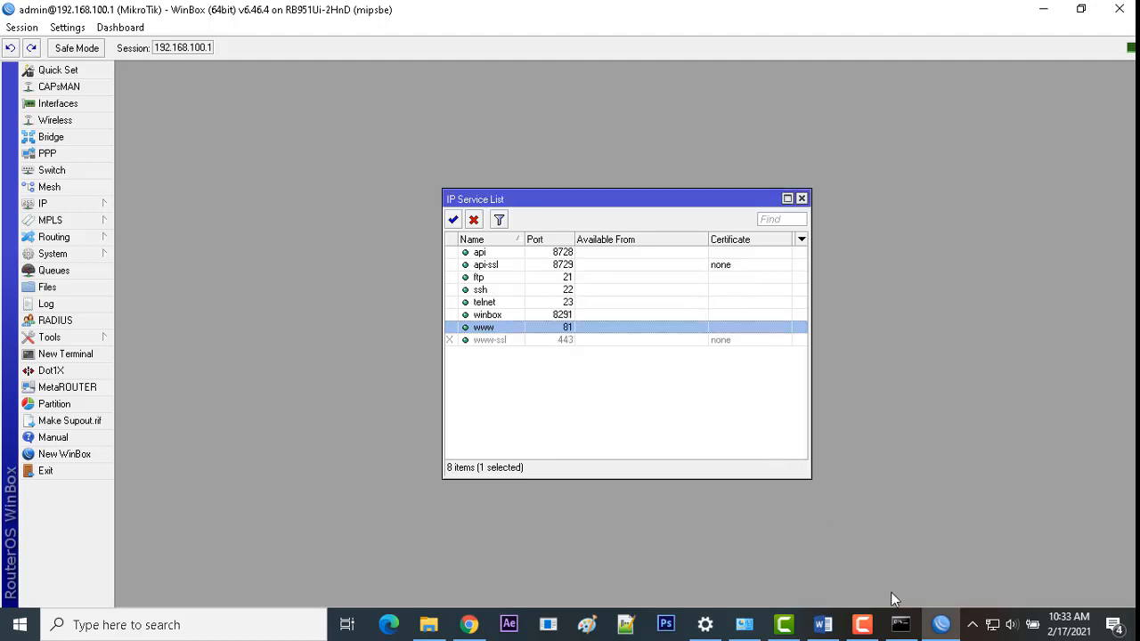
Step: Load 192.168.200.1:81/userman in the browser and dismiss the session-reset alert
click(470, 625)
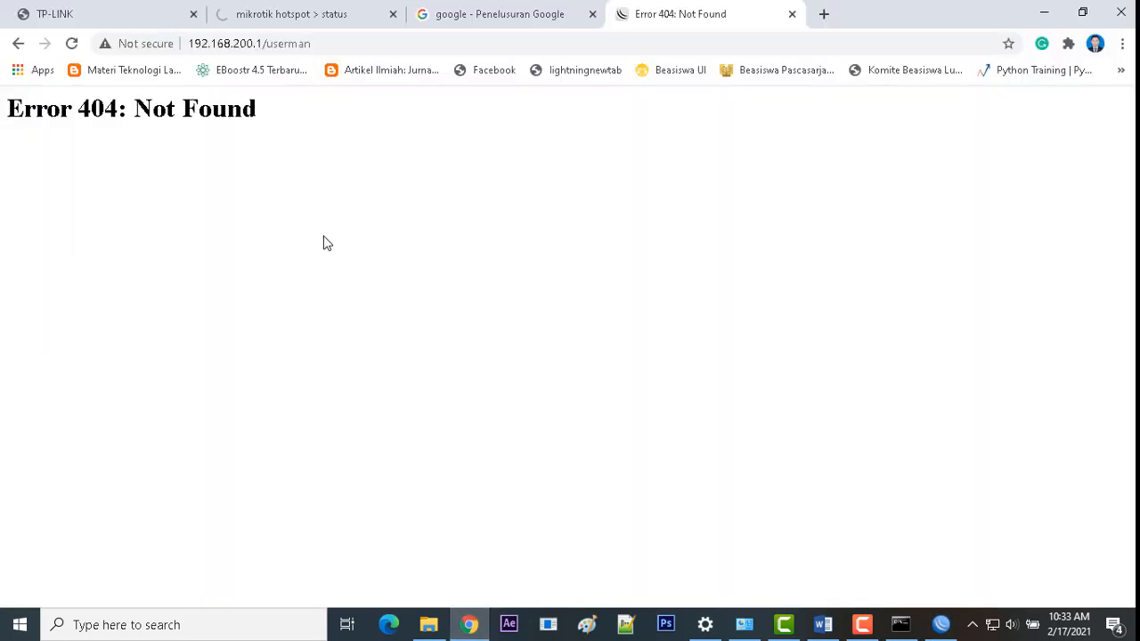
click(263, 43)
click(264, 44)
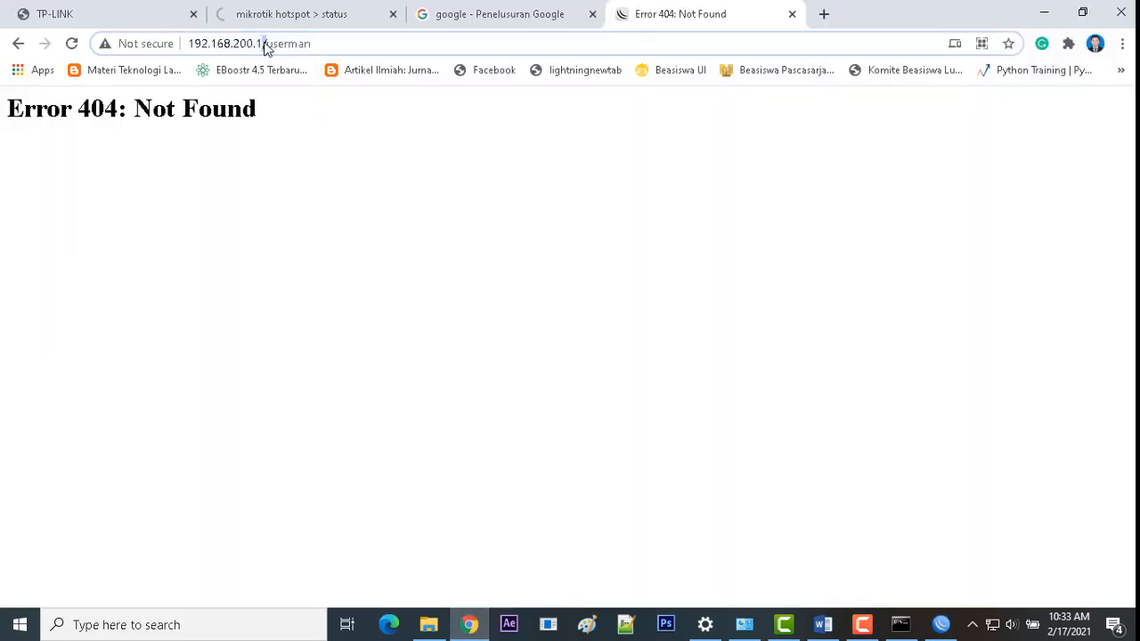
click(320, 40)
key(BackSpace)
key(BackSpace)
key(BackSpace)
key(BackSpace)
key(BackSpace)
key(BackSpace)
key(BackSpace)
key(BackSpace)
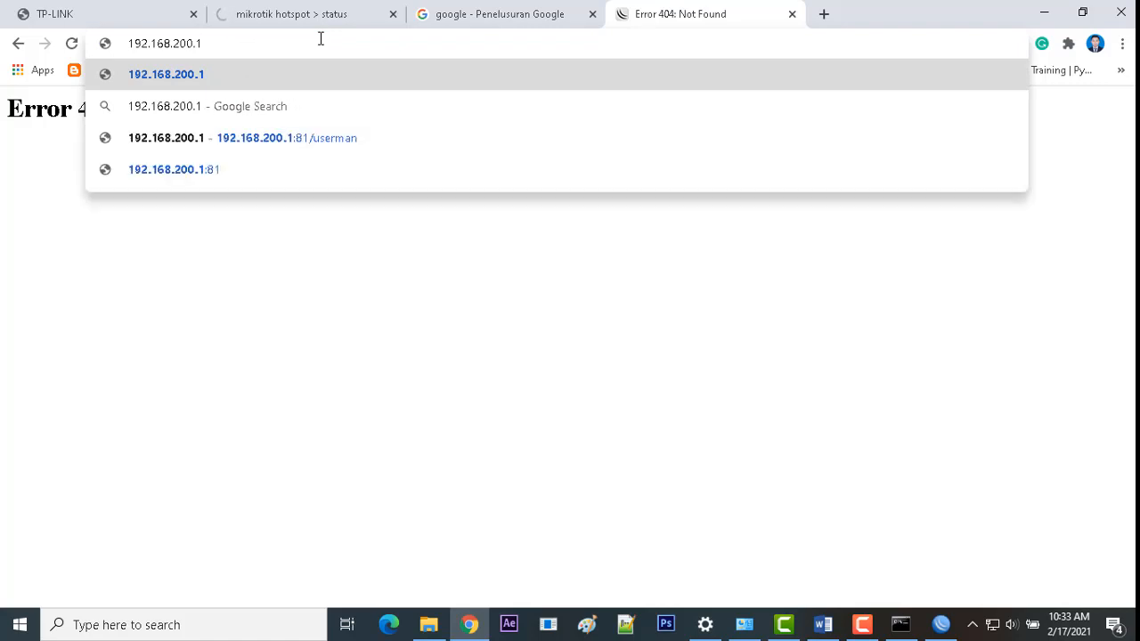
text(:)
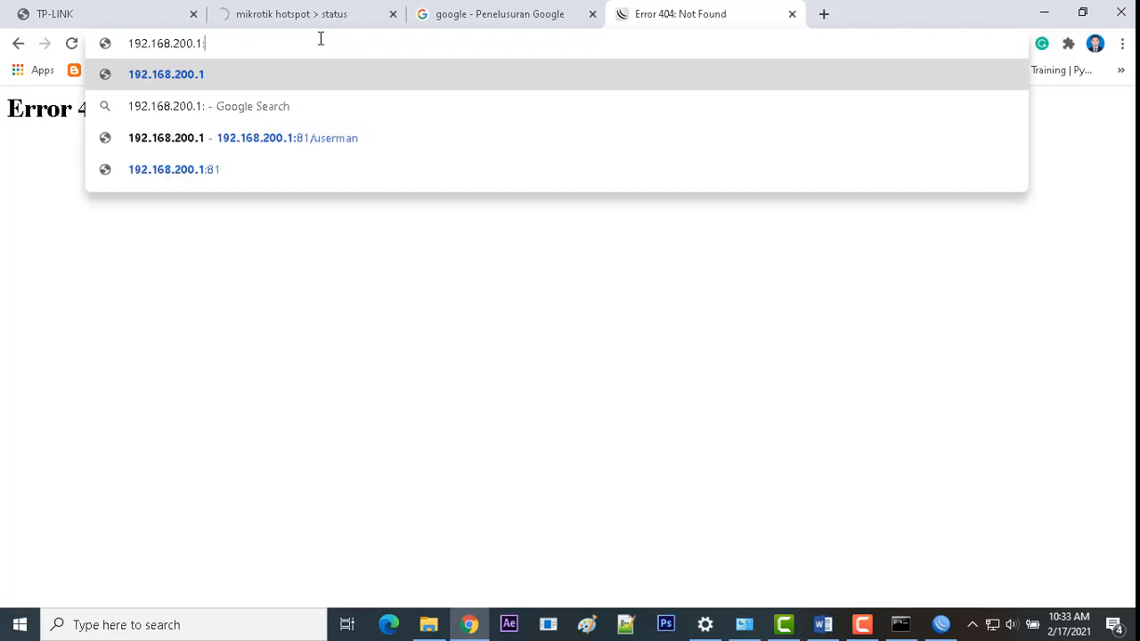
text(81/userman)
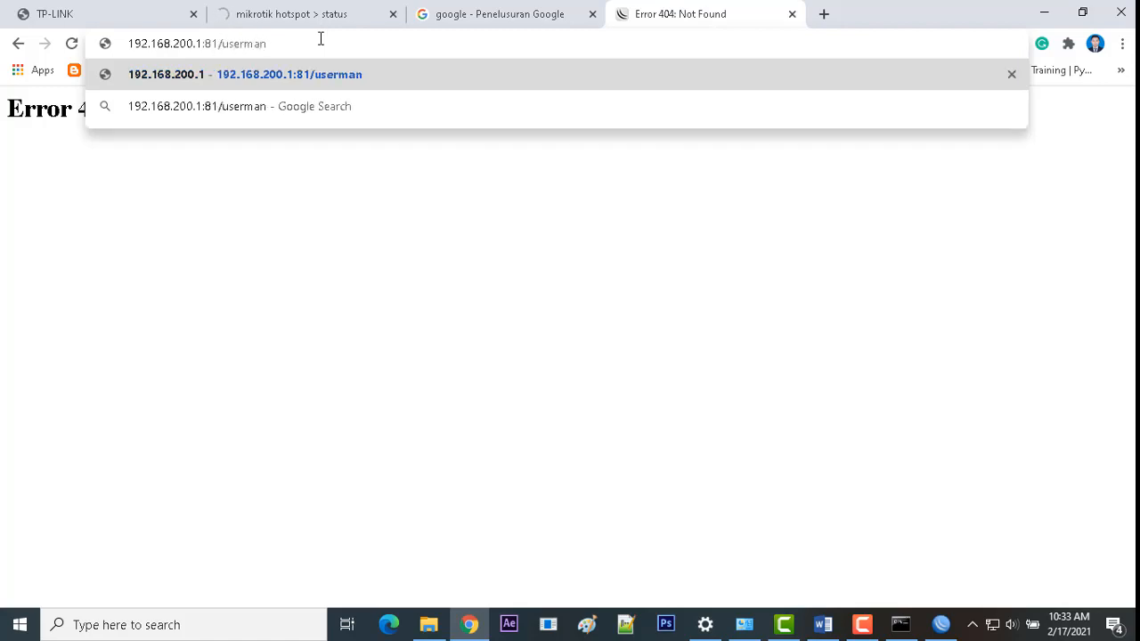
key(Return)
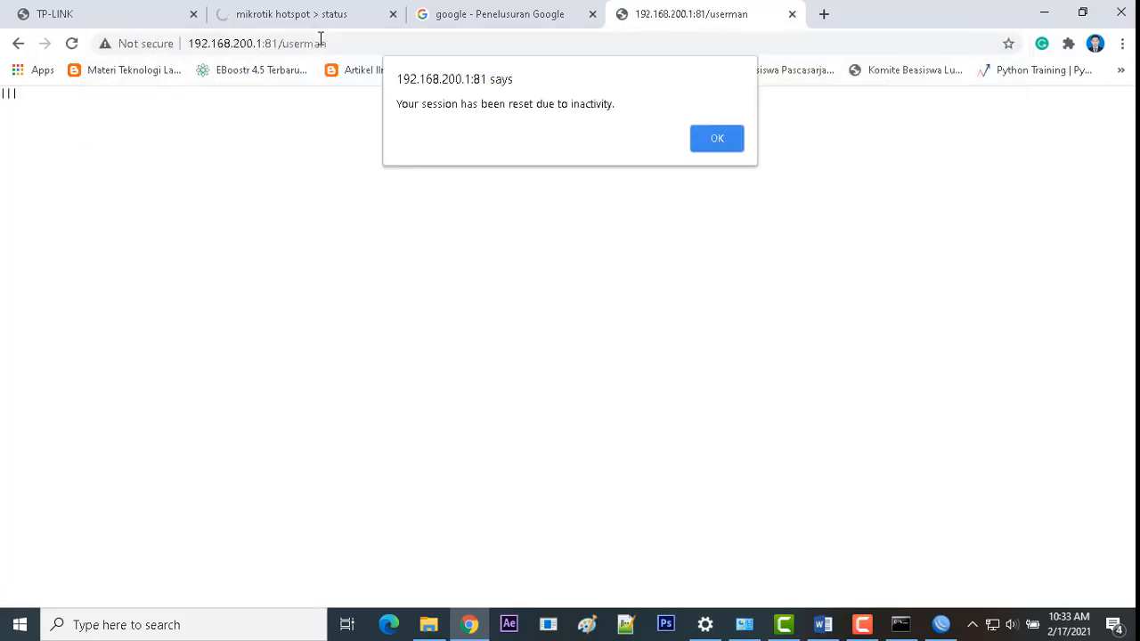
click(715, 135)
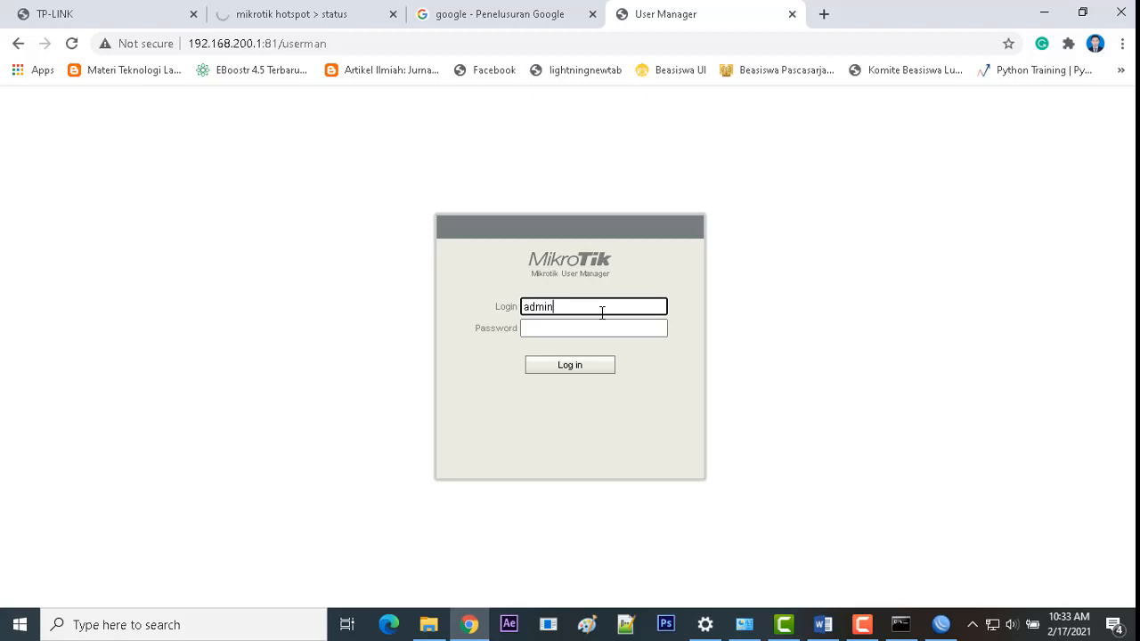
Step: Log in to User Manager and permanently remove both existing user accounts
click(584, 369)
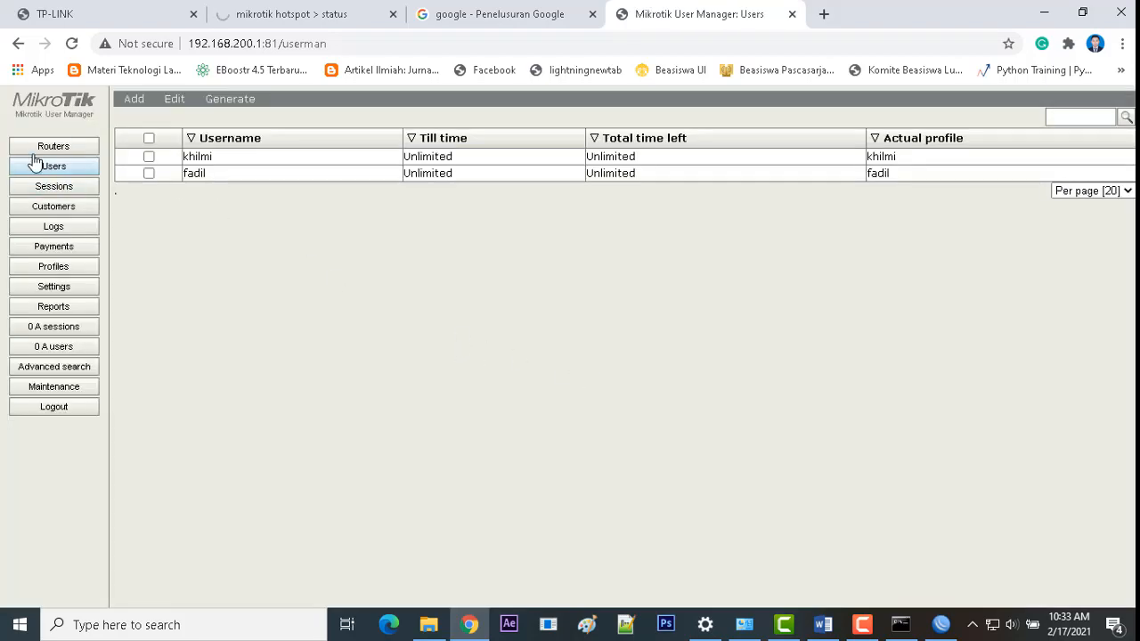
click(149, 156)
click(149, 173)
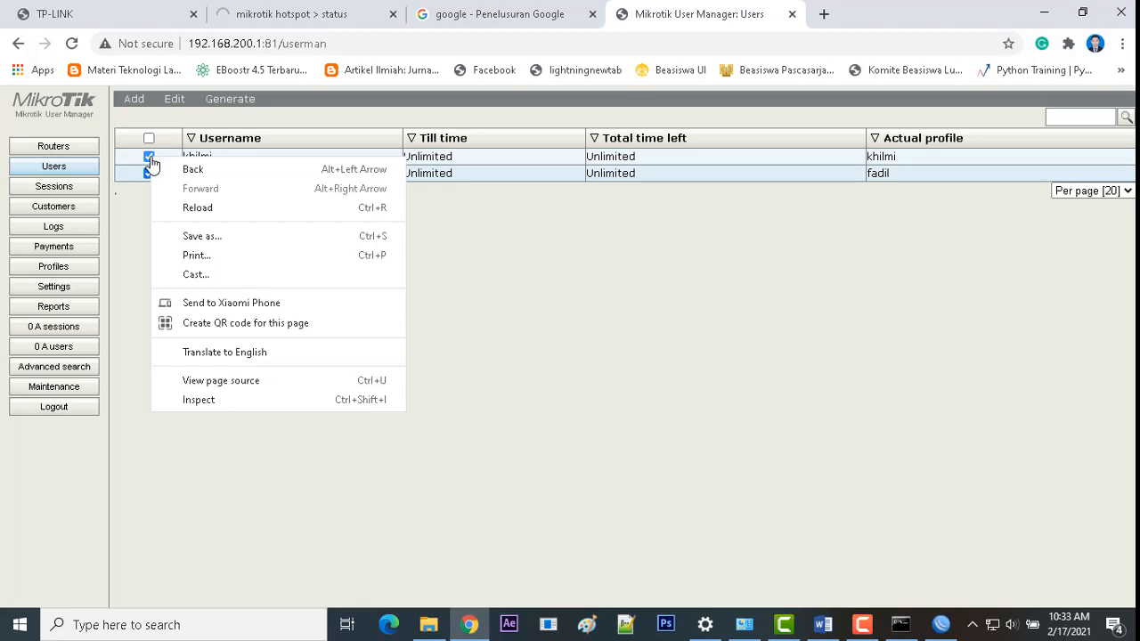
click(579, 234)
click(172, 101)
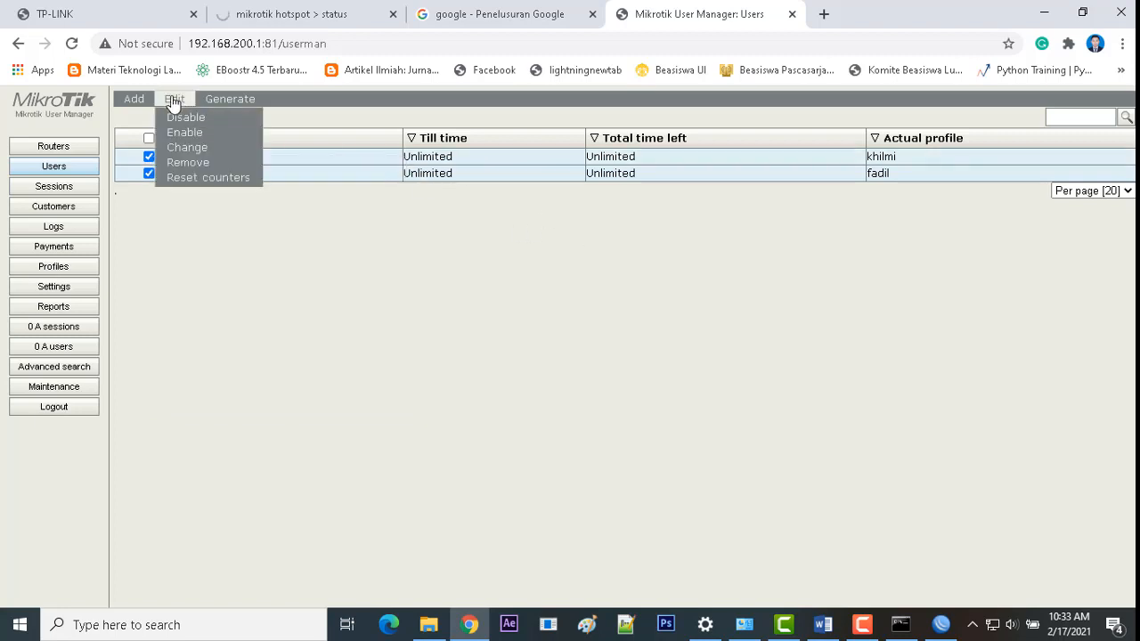
click(193, 163)
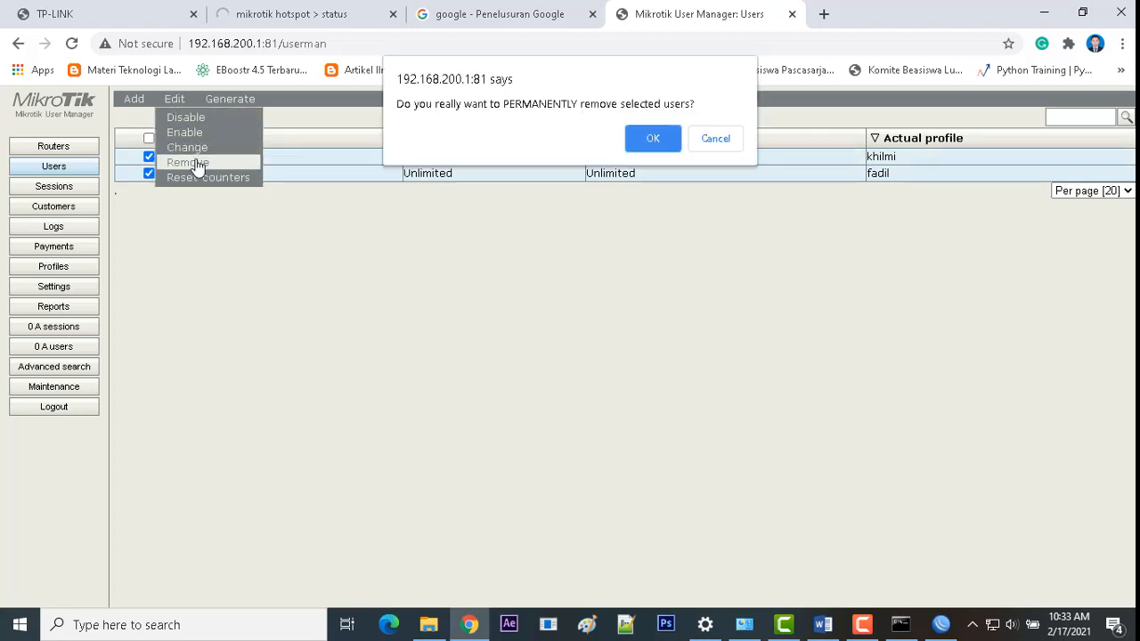
click(634, 145)
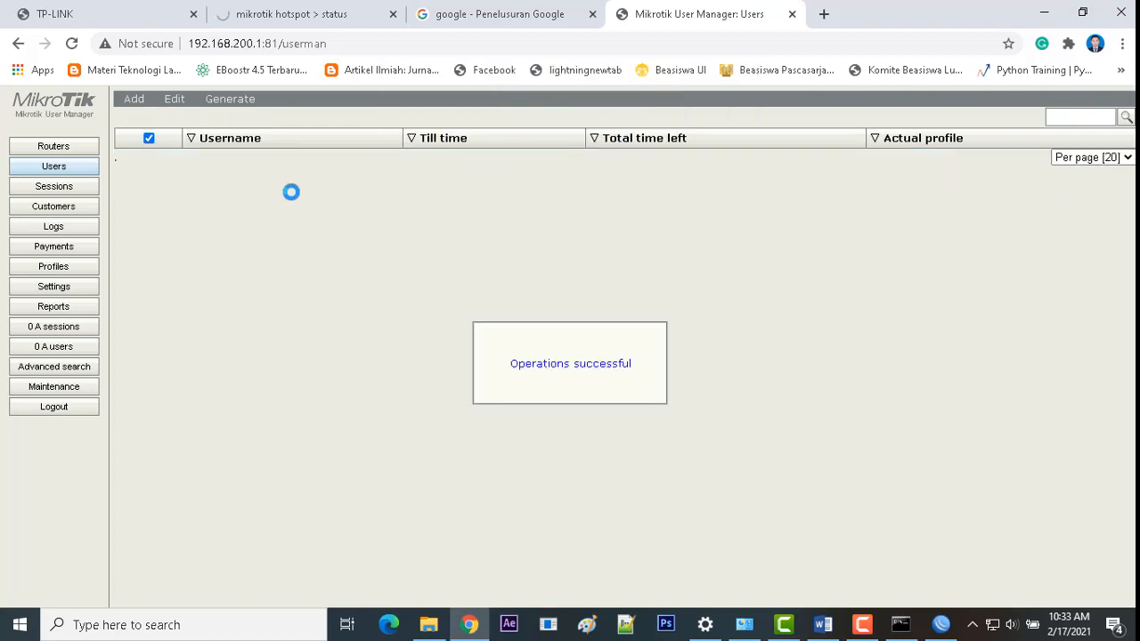
Step: Remove router1 from the Routers list
click(51, 148)
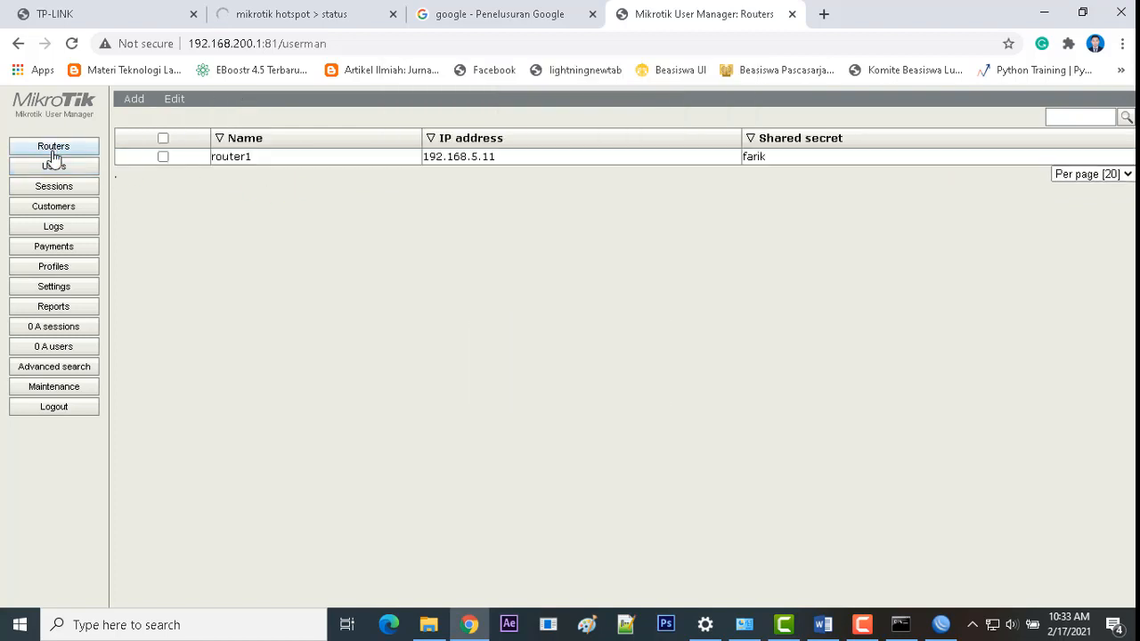
click(163, 139)
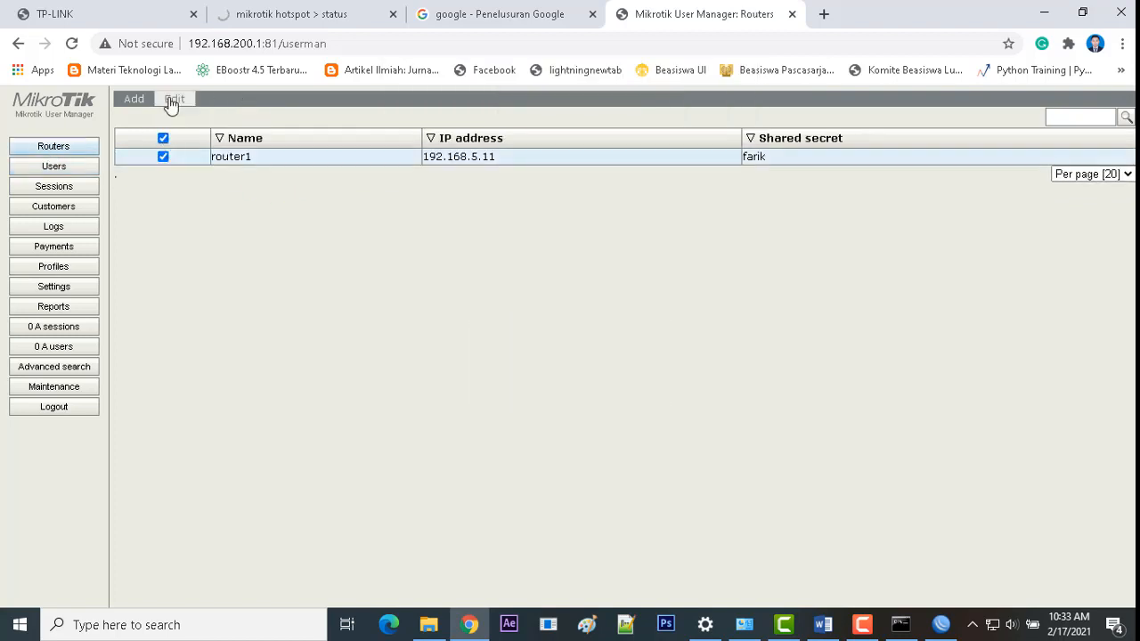
click(167, 108)
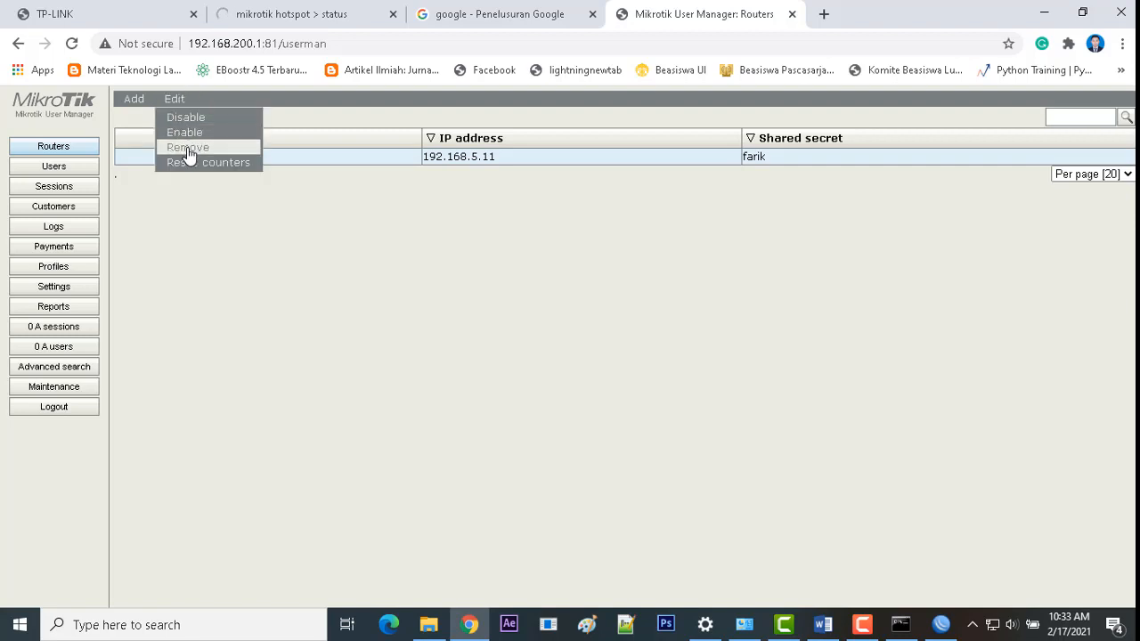
click(186, 147)
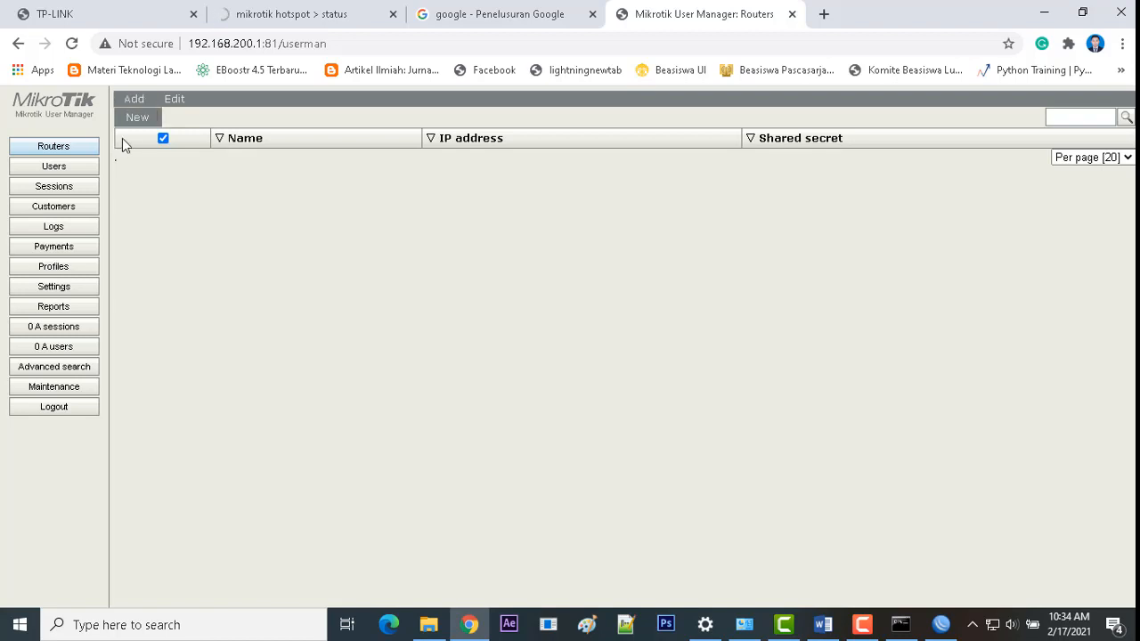
Step: Add a new router entry, entering its name and IP address 127.0.0.1
click(133, 100)
click(559, 240)
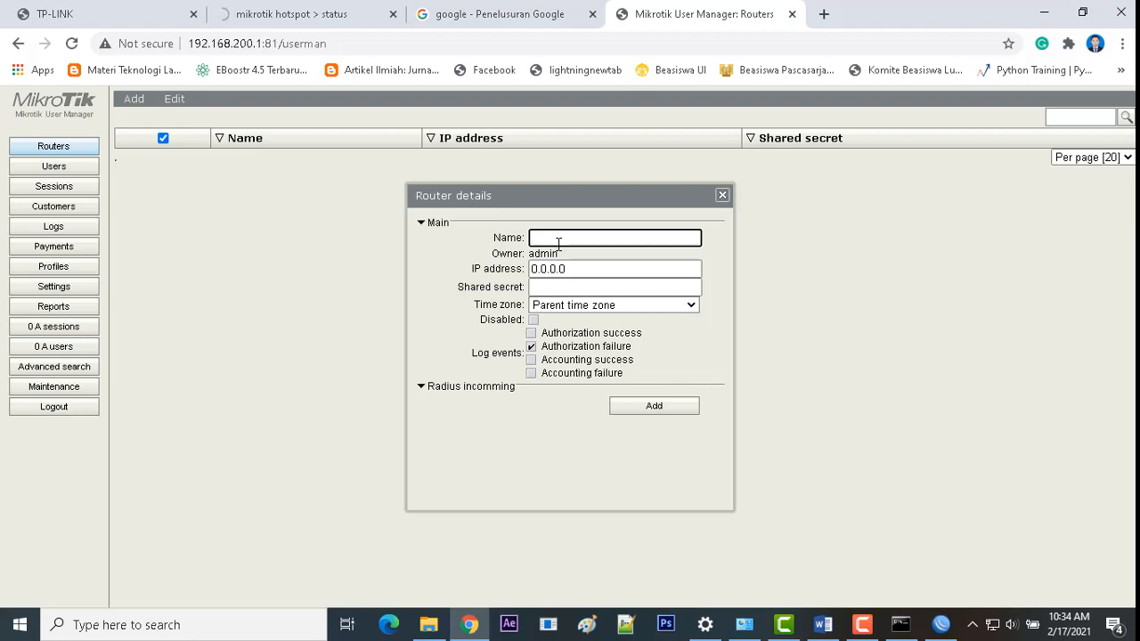
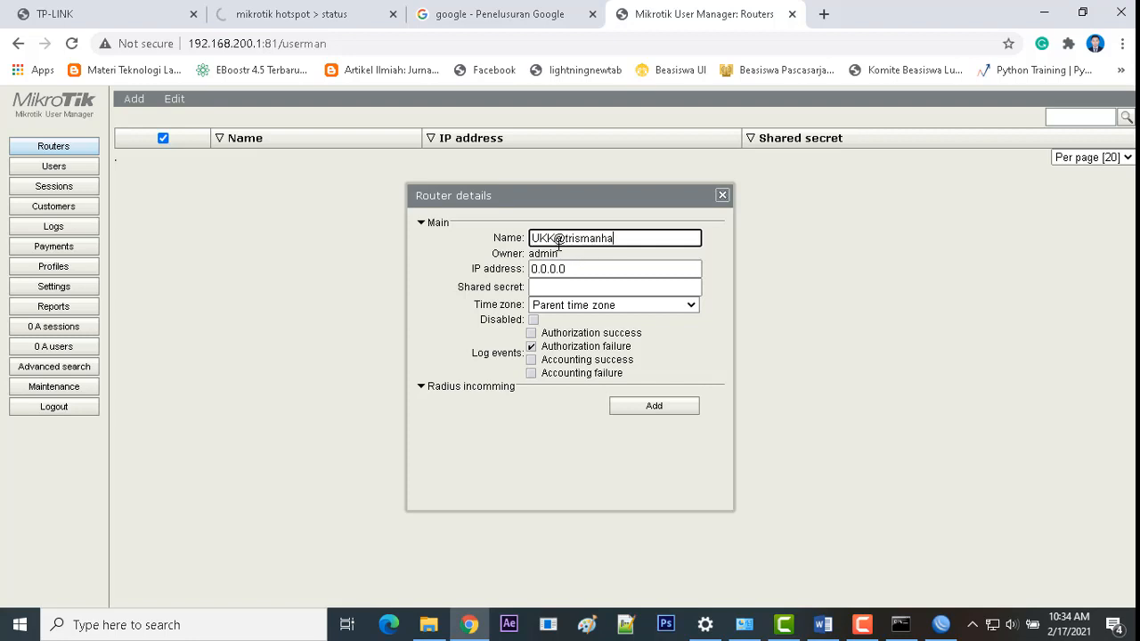
key(Tab)
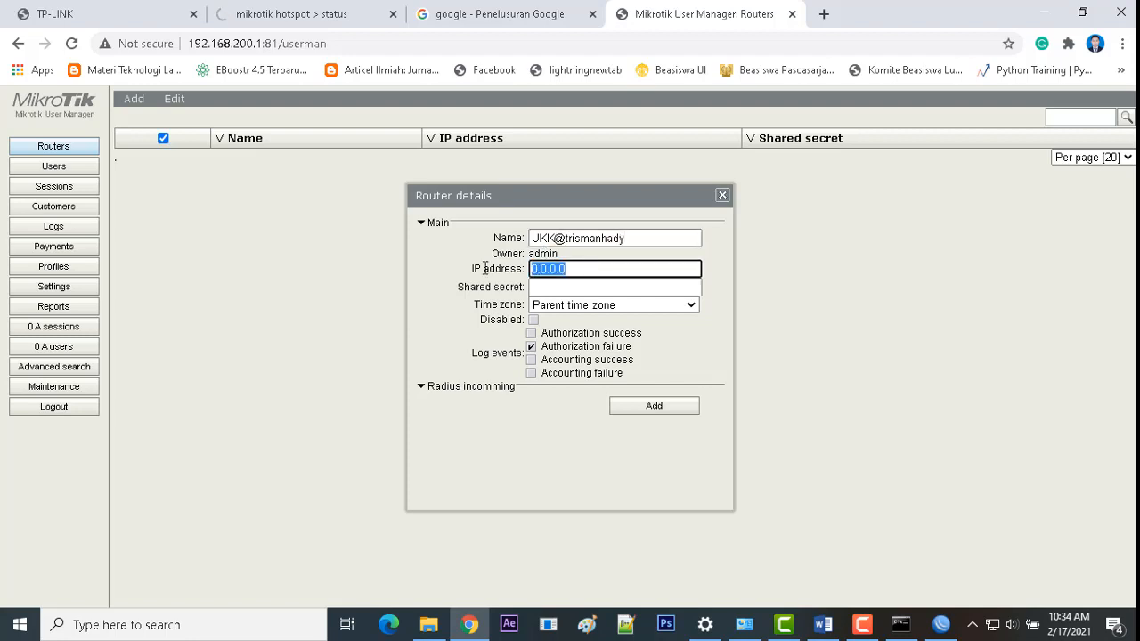
text(127)
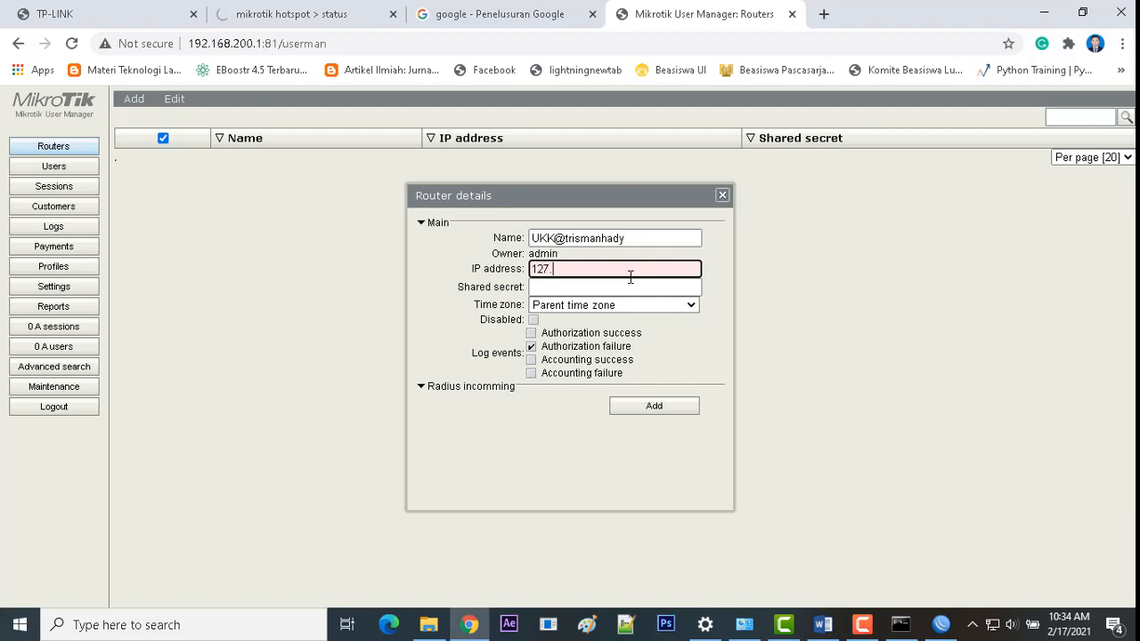
text(.0.0.1)
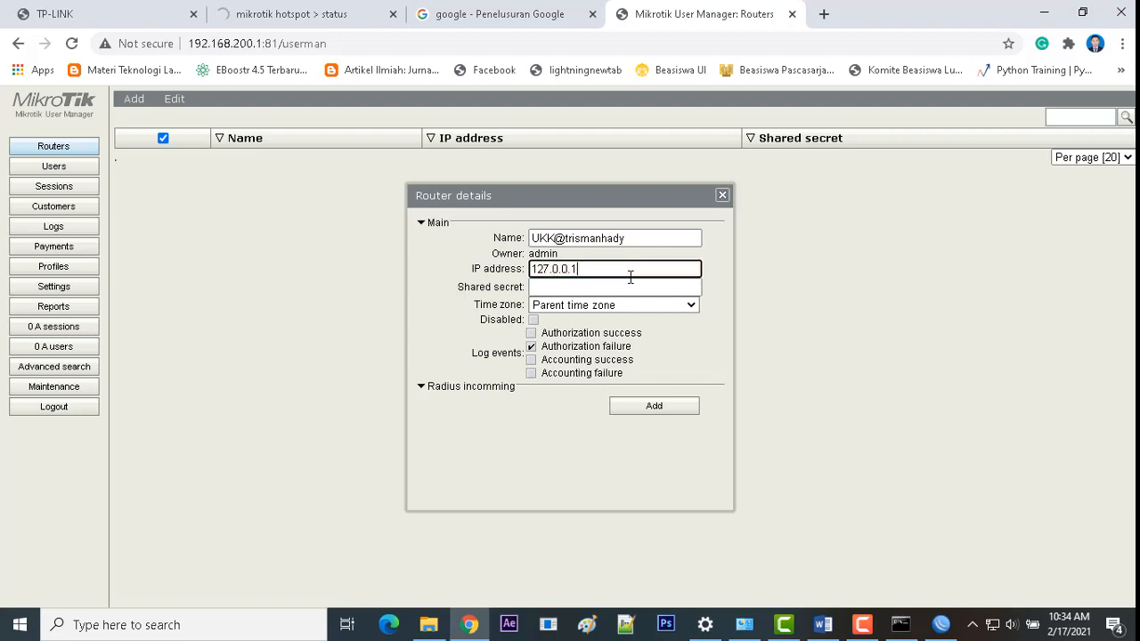
click(605, 285)
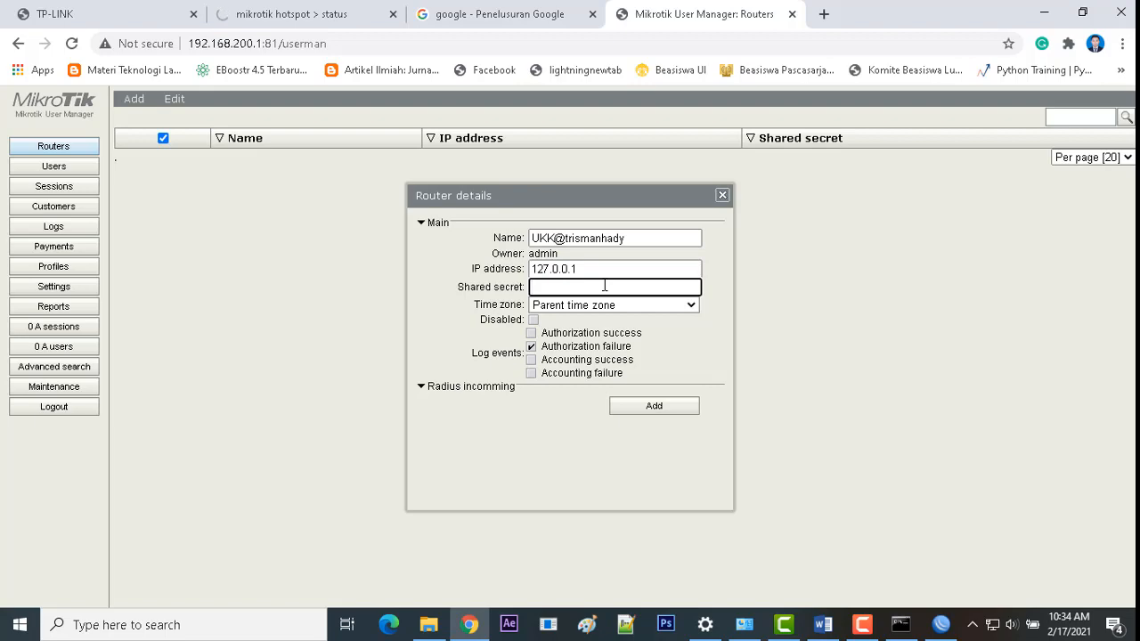
Step: Look up the login hotspot RADIUS entry's secret in WinBox's RADIUS settings
click(944, 628)
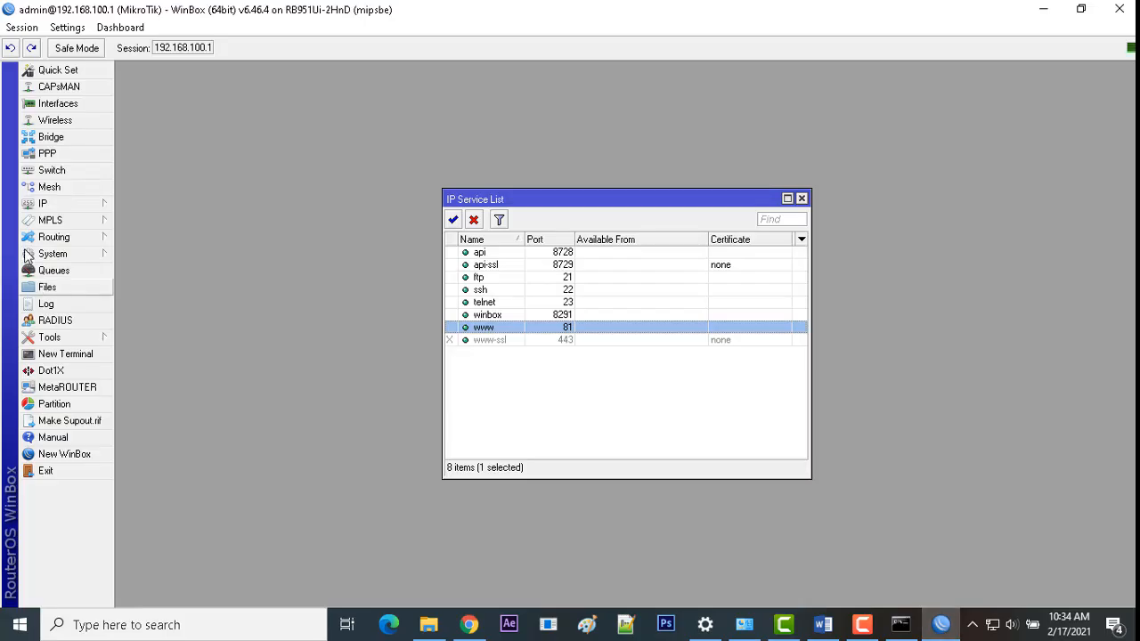
click(74, 207)
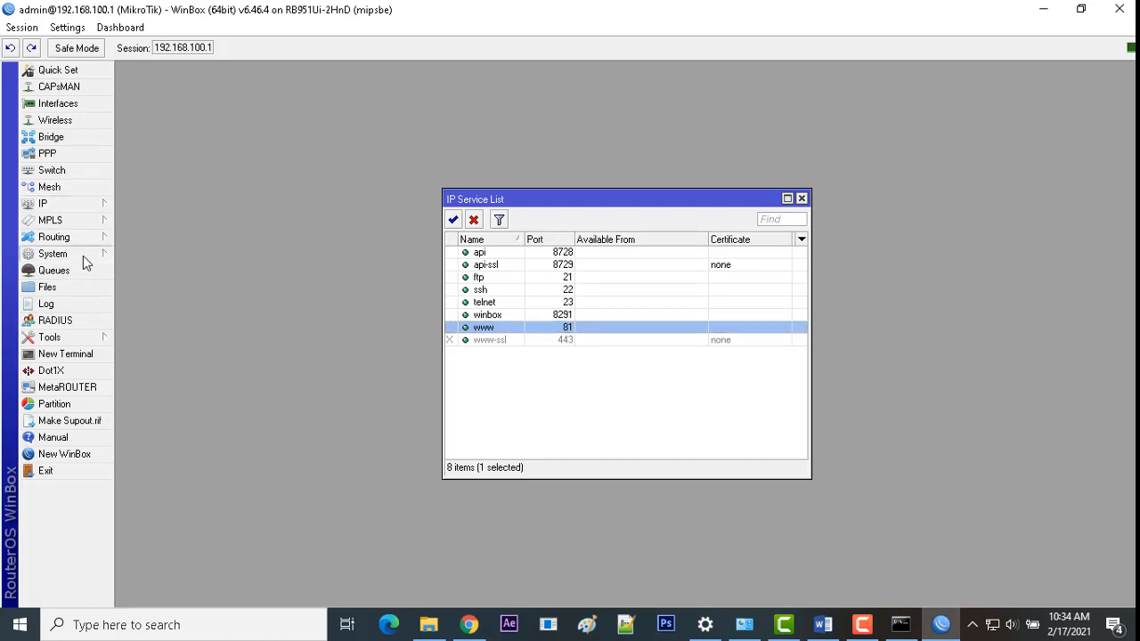
mouse_move(83, 258)
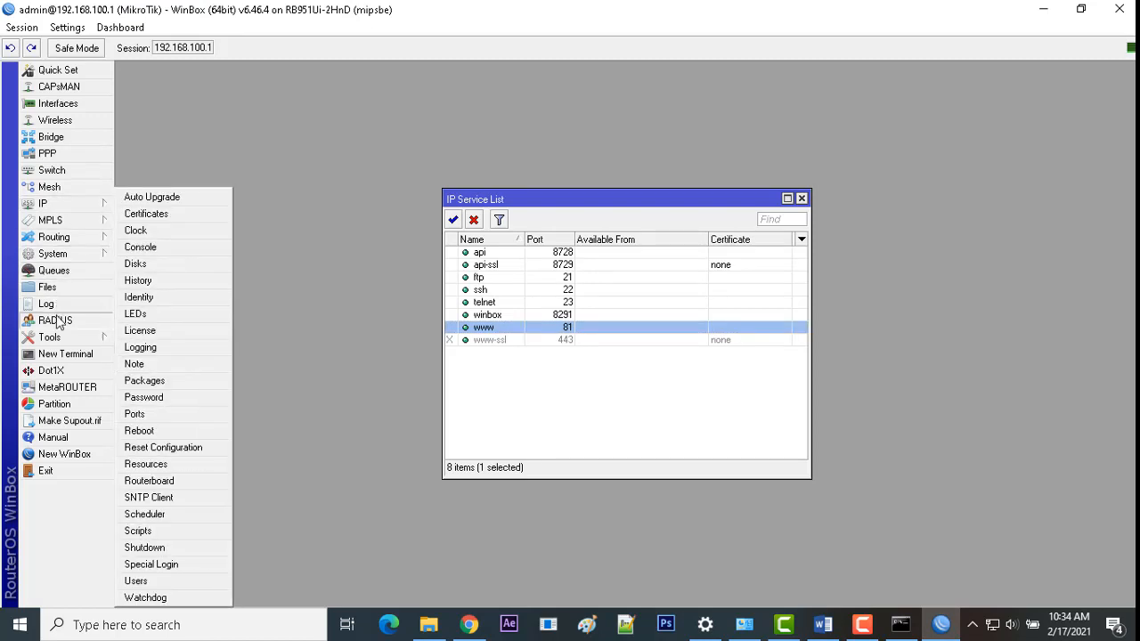
click(54, 321)
click(360, 220)
double_click(361, 220)
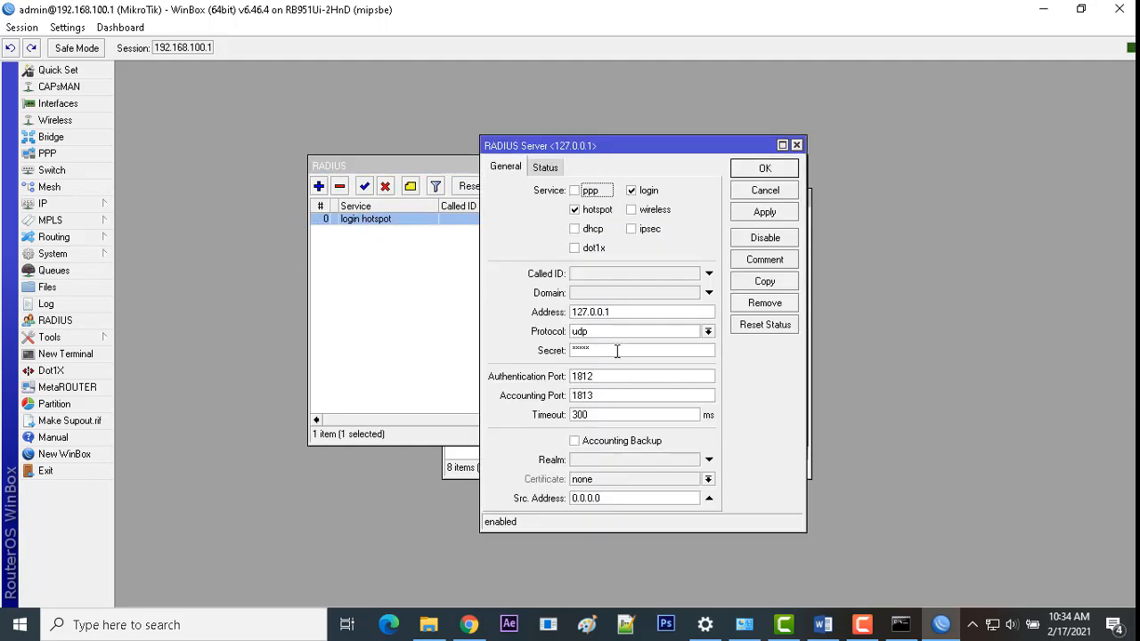
drag(618, 350, 572, 351)
Step: Enter the RADIUS shared secret in the router form and save the new router
click(469, 624)
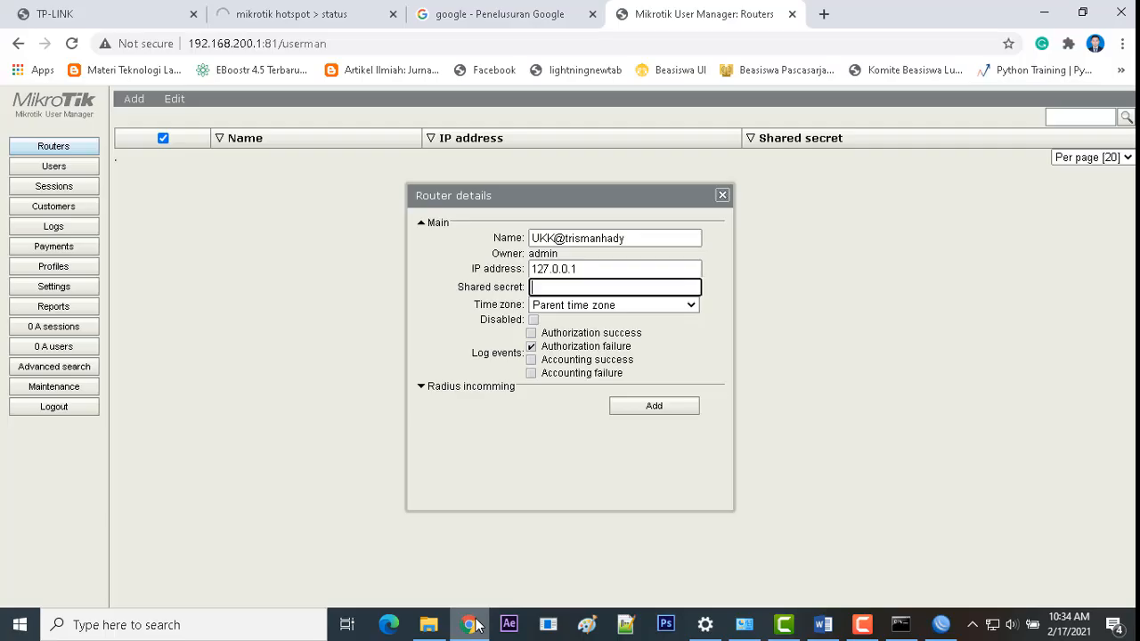
text(admin)
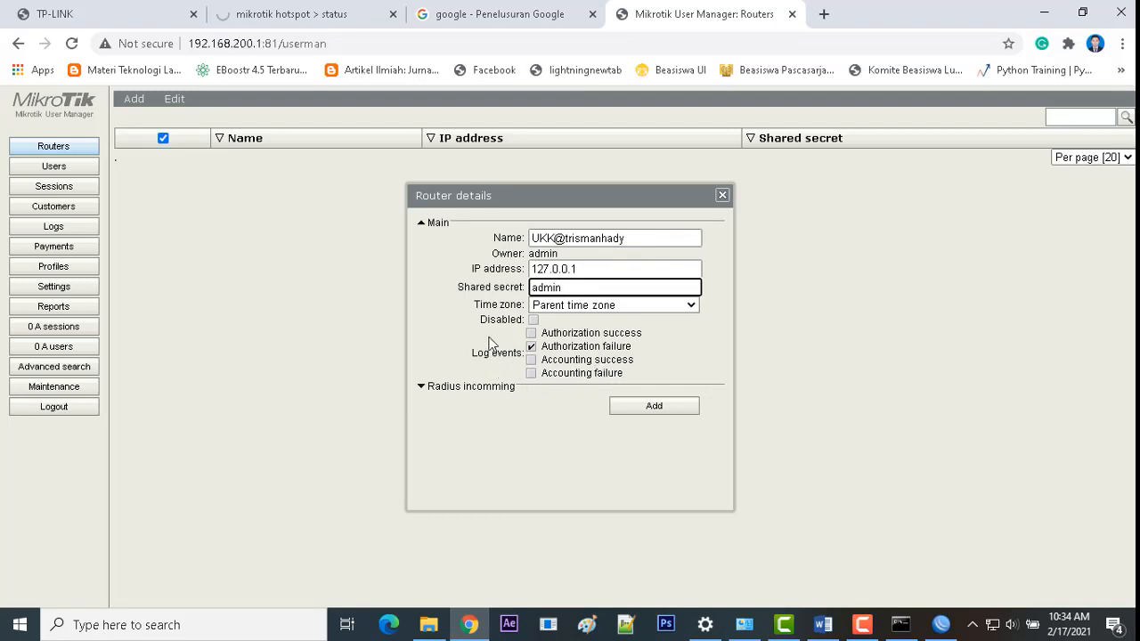
click(652, 406)
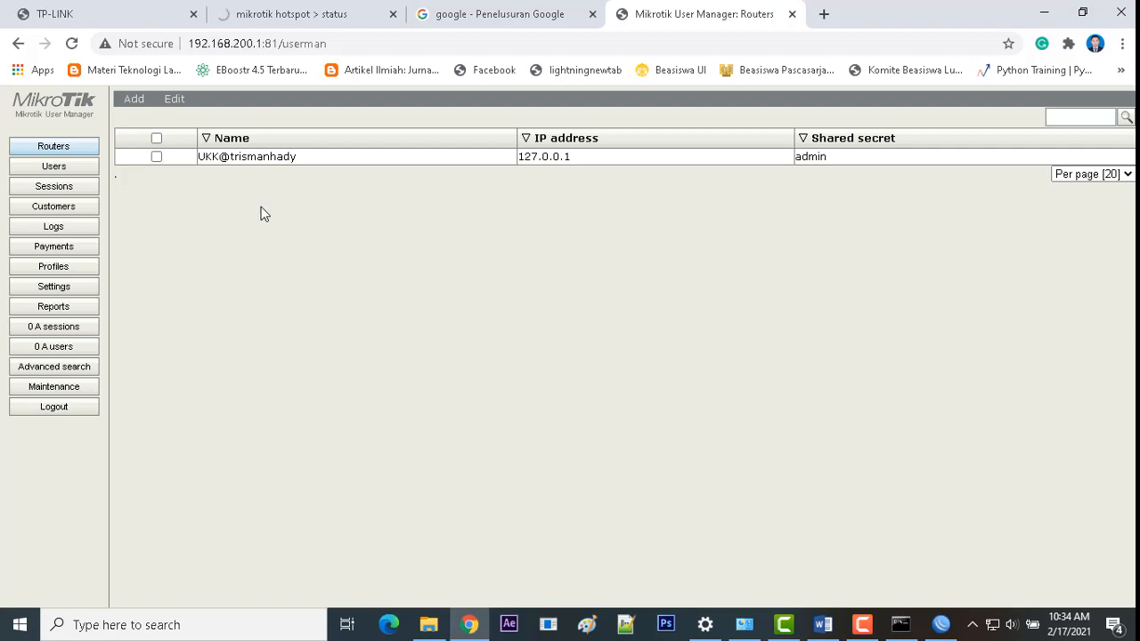
Step: Create a new user profile named Hotspot
click(55, 266)
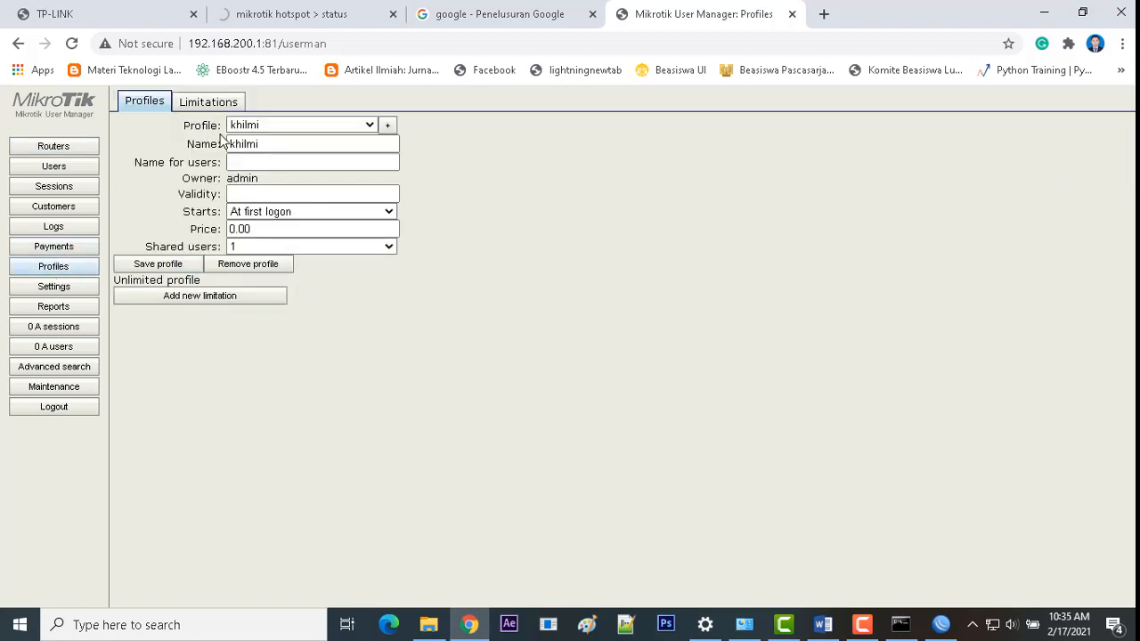
click(388, 126)
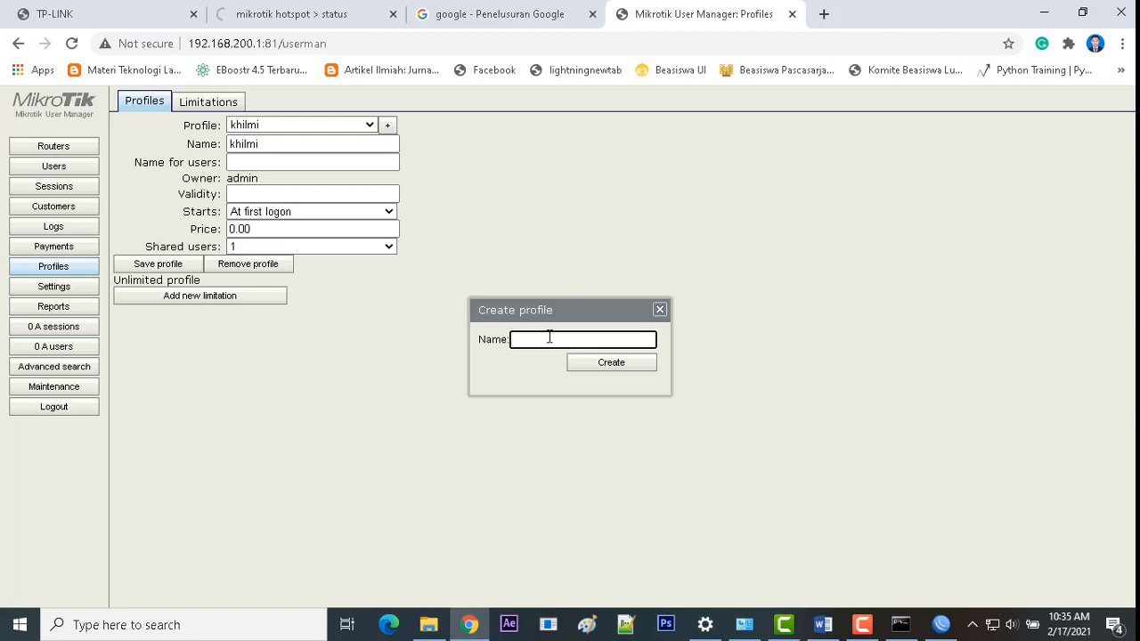
text(h)
key(BackSpace)
text(Hotspot)
click(612, 366)
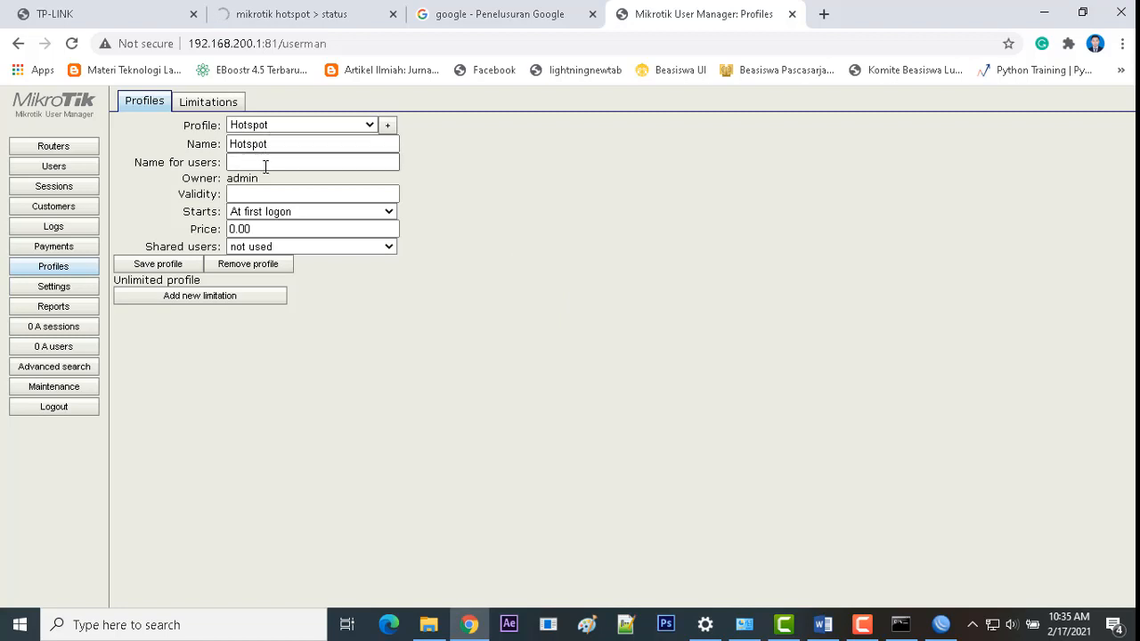
Step: Keep validity starting at first logon, set shared users to Unlimited, and save the profile
click(311, 211)
click(280, 214)
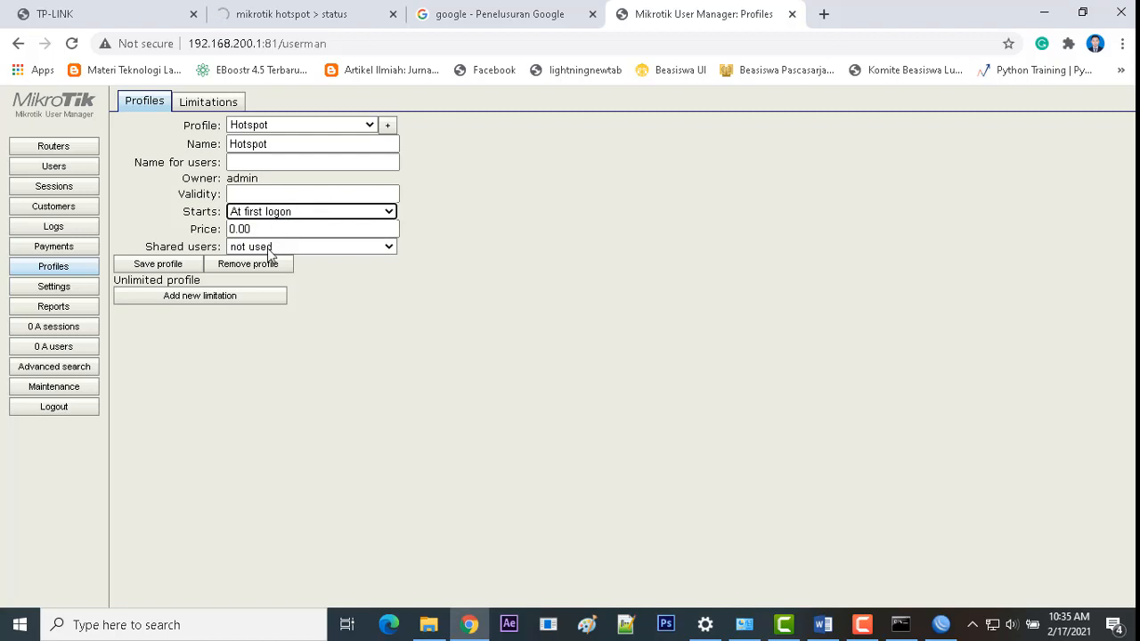
click(269, 247)
click(283, 277)
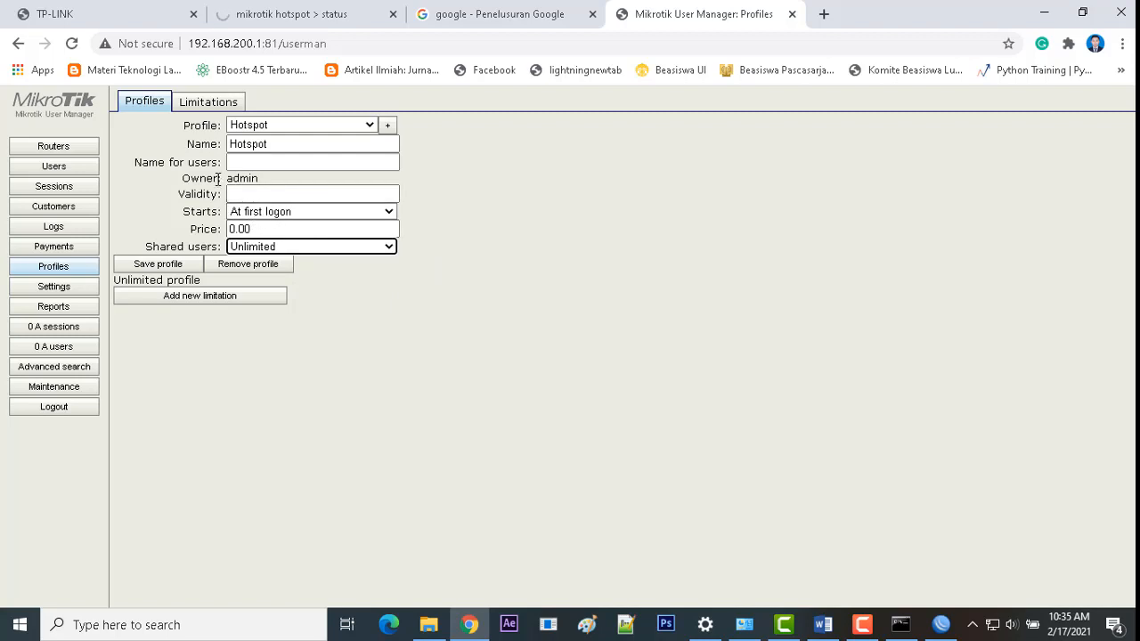
click(153, 265)
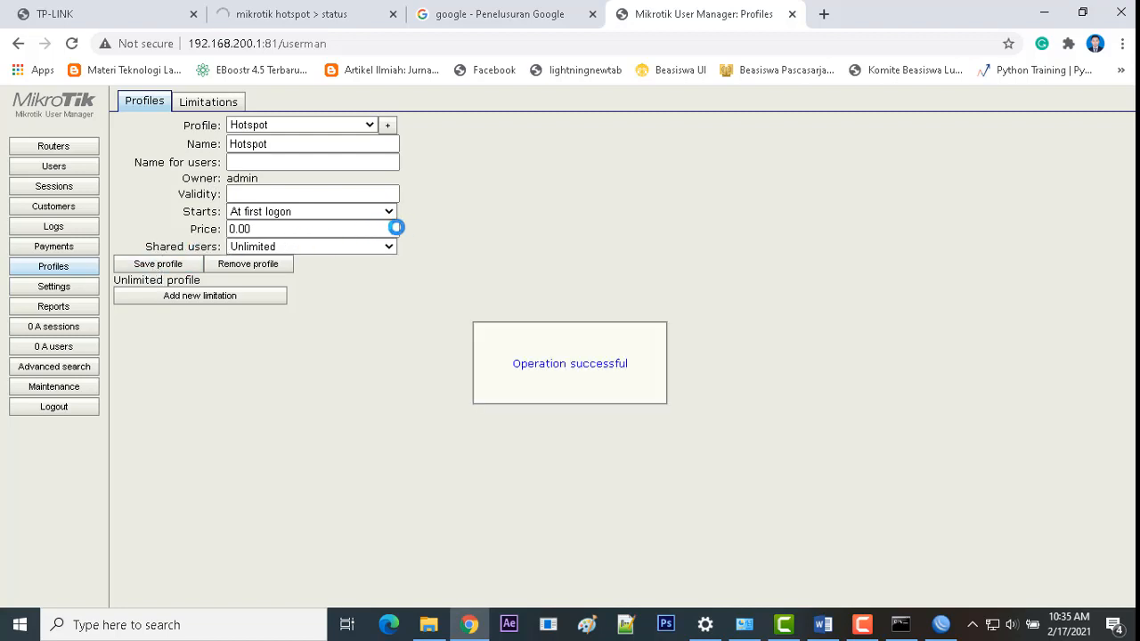
click(228, 105)
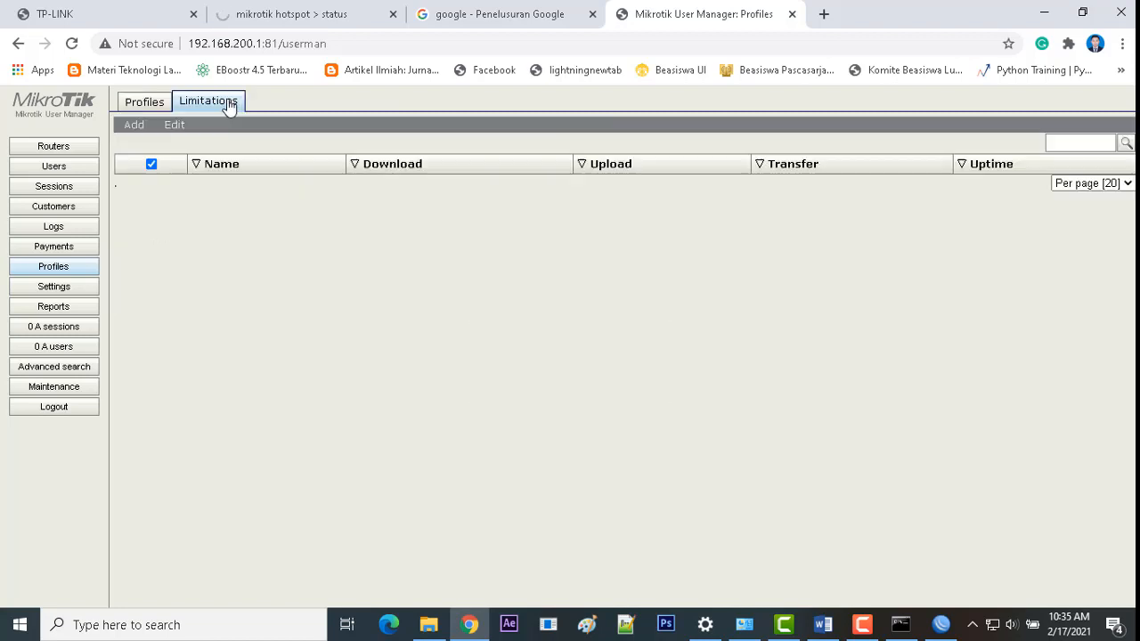
Step: Create and save a limitation named 'Hotspot Limit'
click(134, 125)
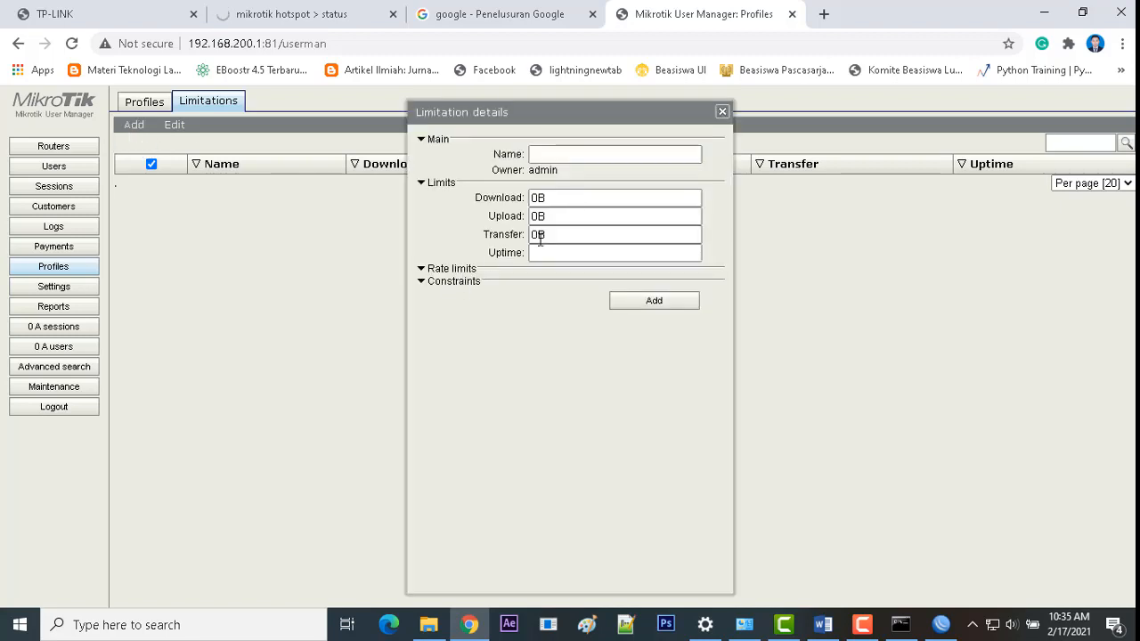
click(558, 156)
click(555, 148)
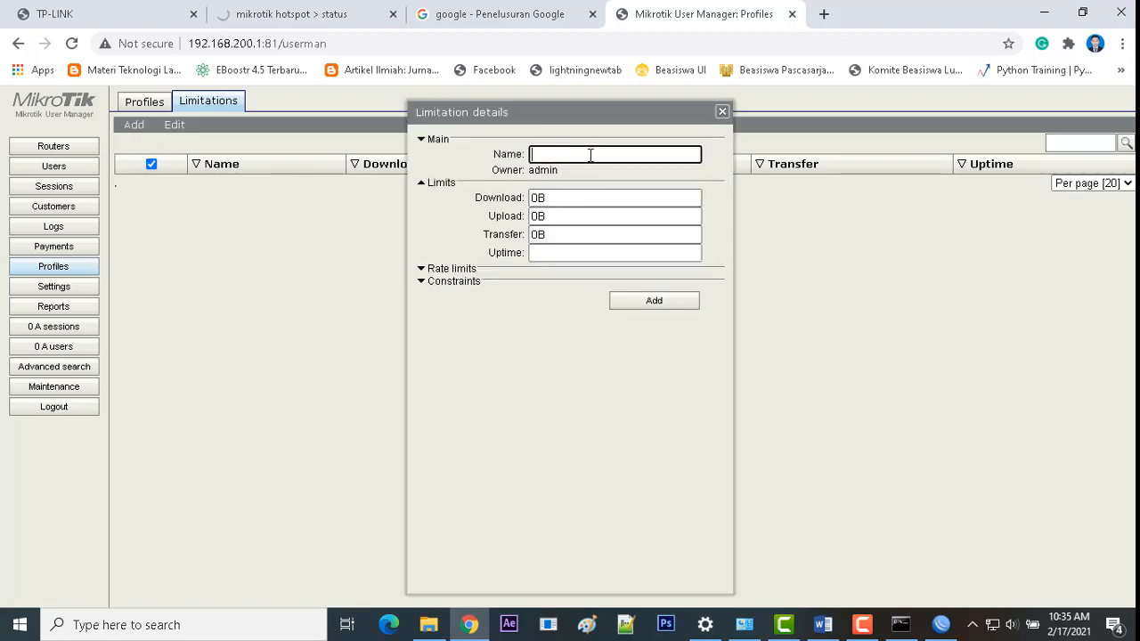
text(Hotspotr)
key(BackSpace)
key(BackSpace)
text(t Limit)
click(641, 305)
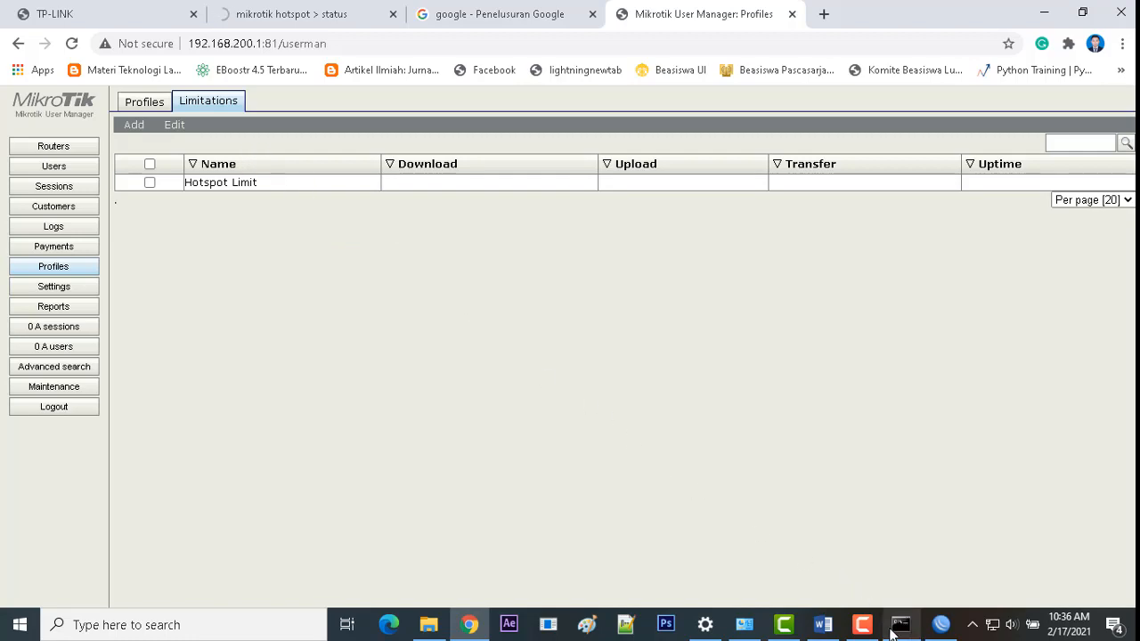
Step: Review requirement 15 in the task document, then return to User Manager
click(823, 624)
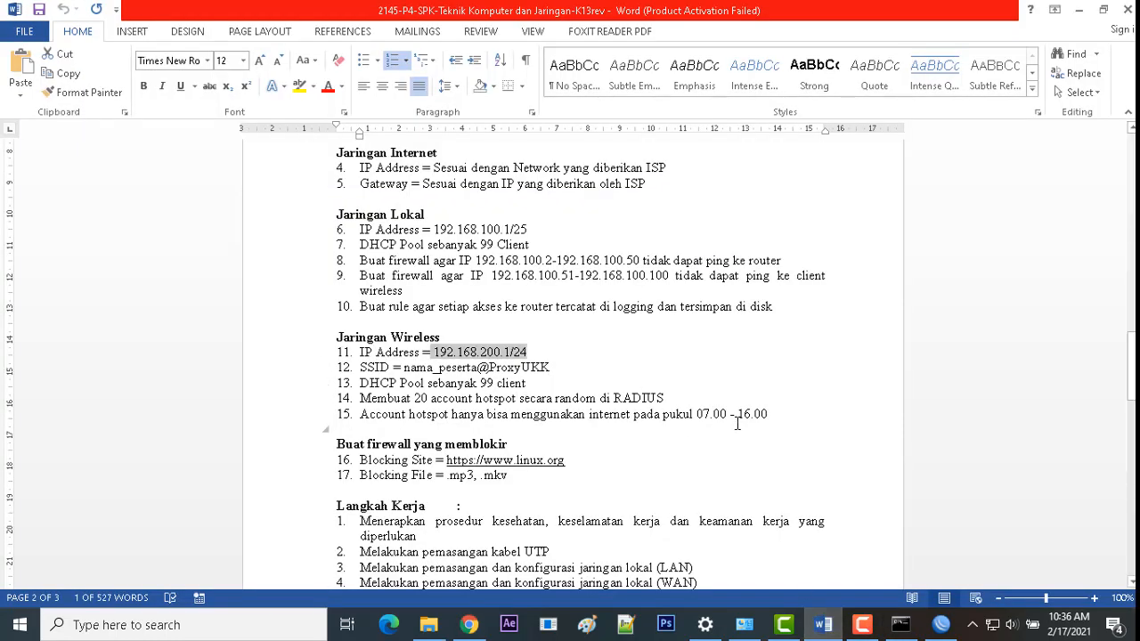
drag(782, 416, 659, 427)
click(937, 623)
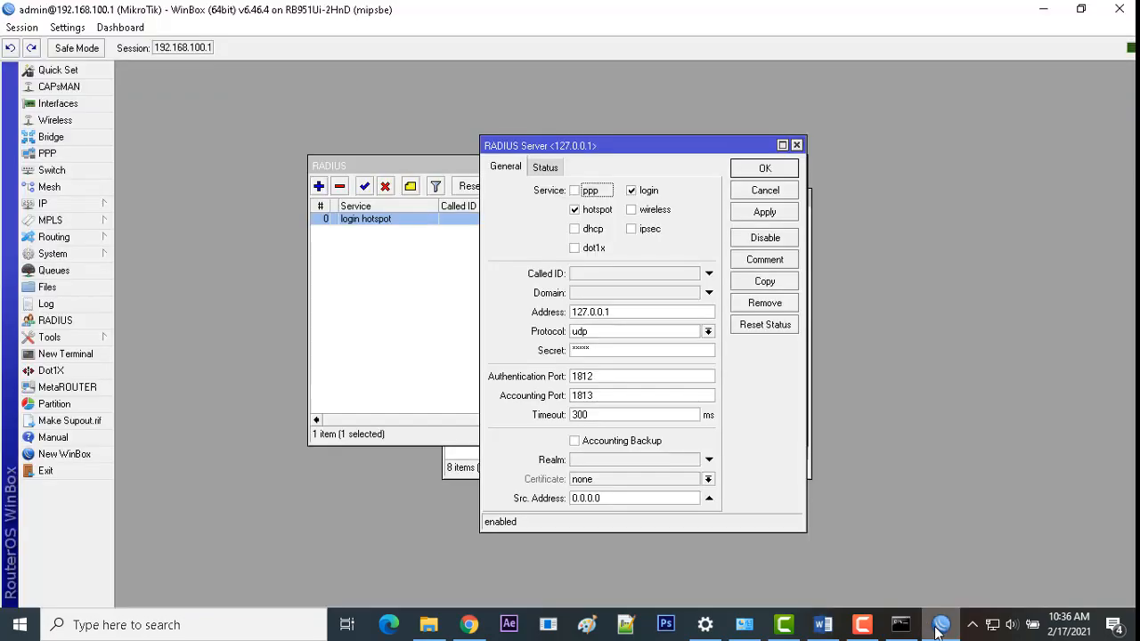
click(469, 625)
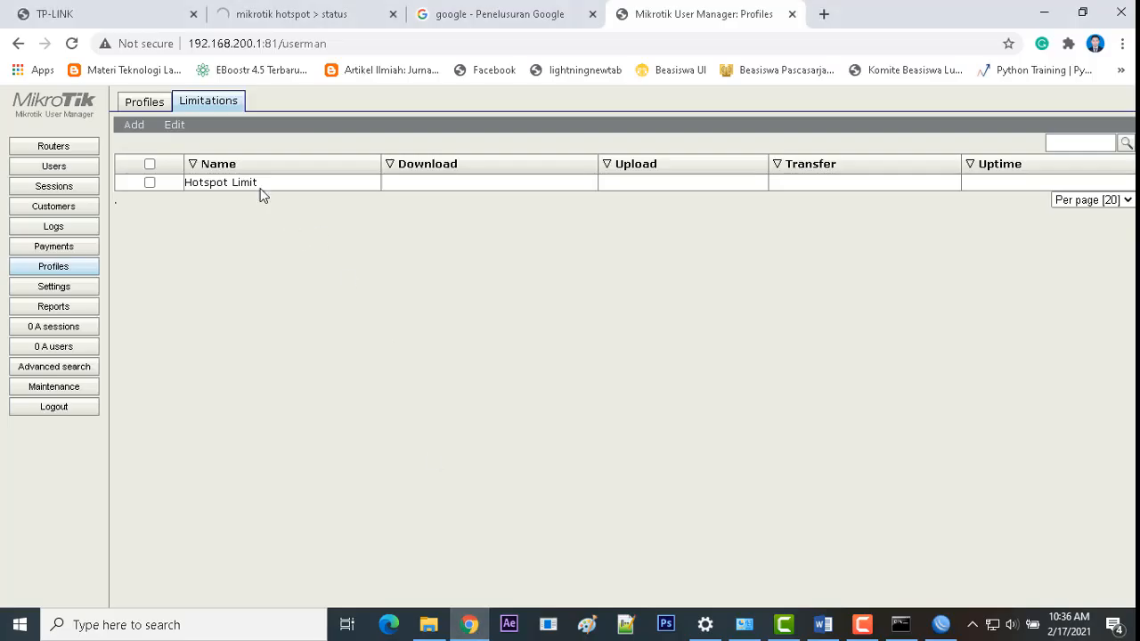
Step: Start a new limitation on the Hotspot profile, checking the allowed hours in the requirements
click(146, 103)
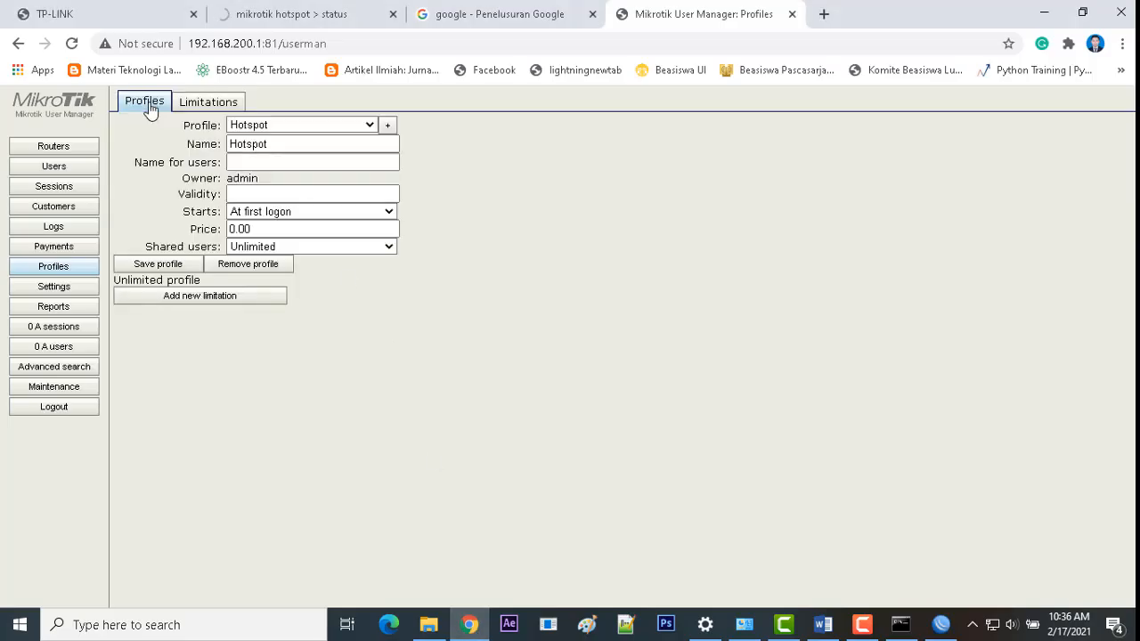
click(189, 296)
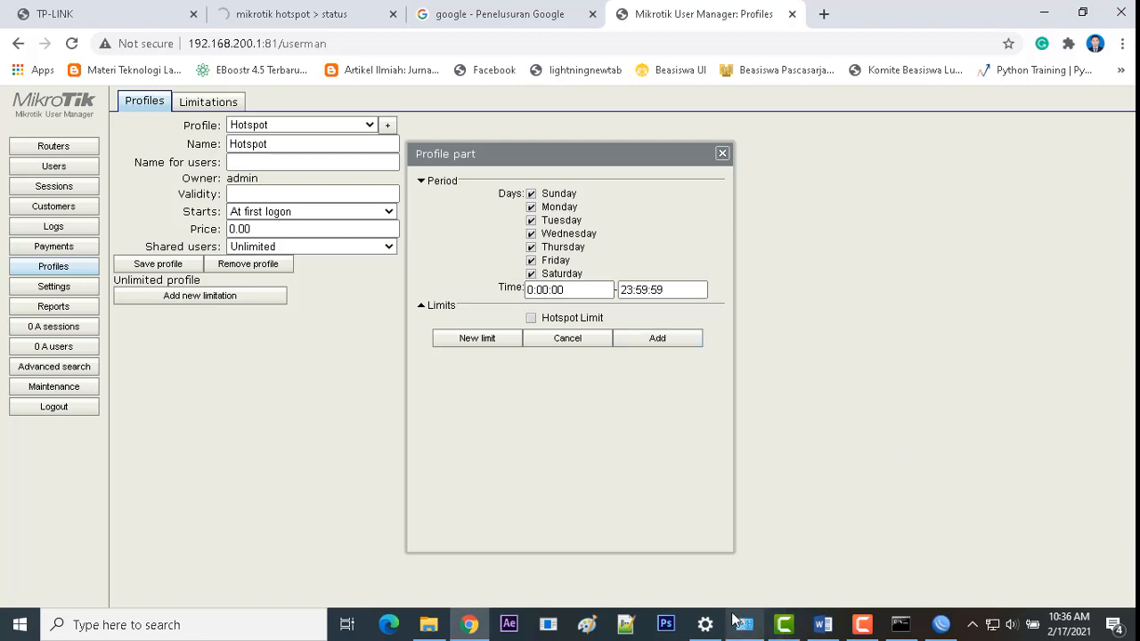
click(823, 626)
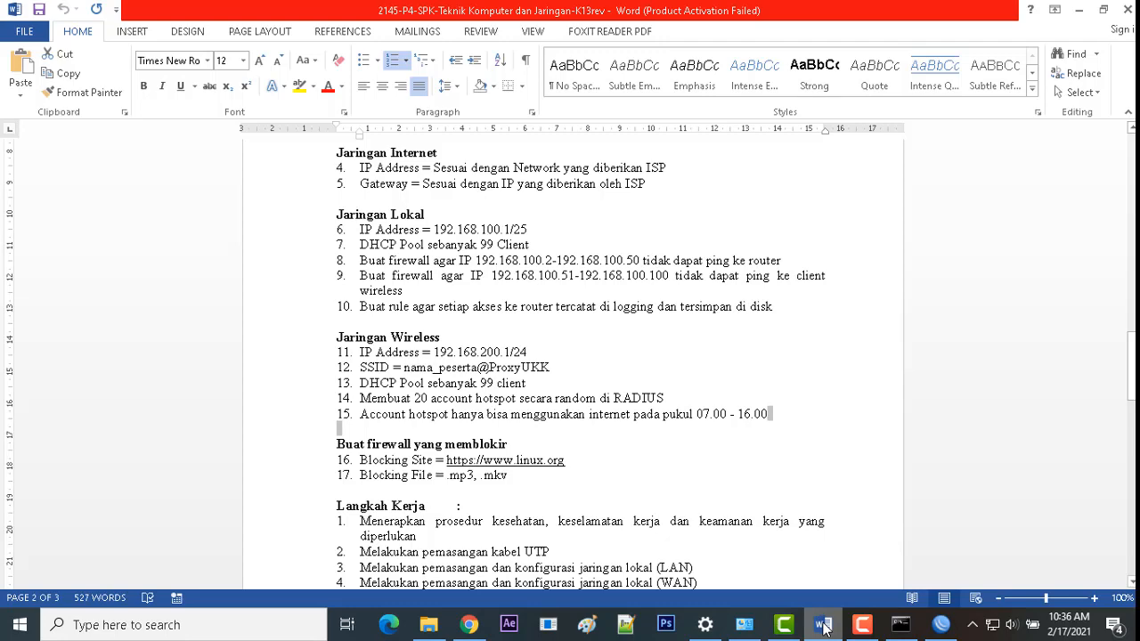
click(823, 625)
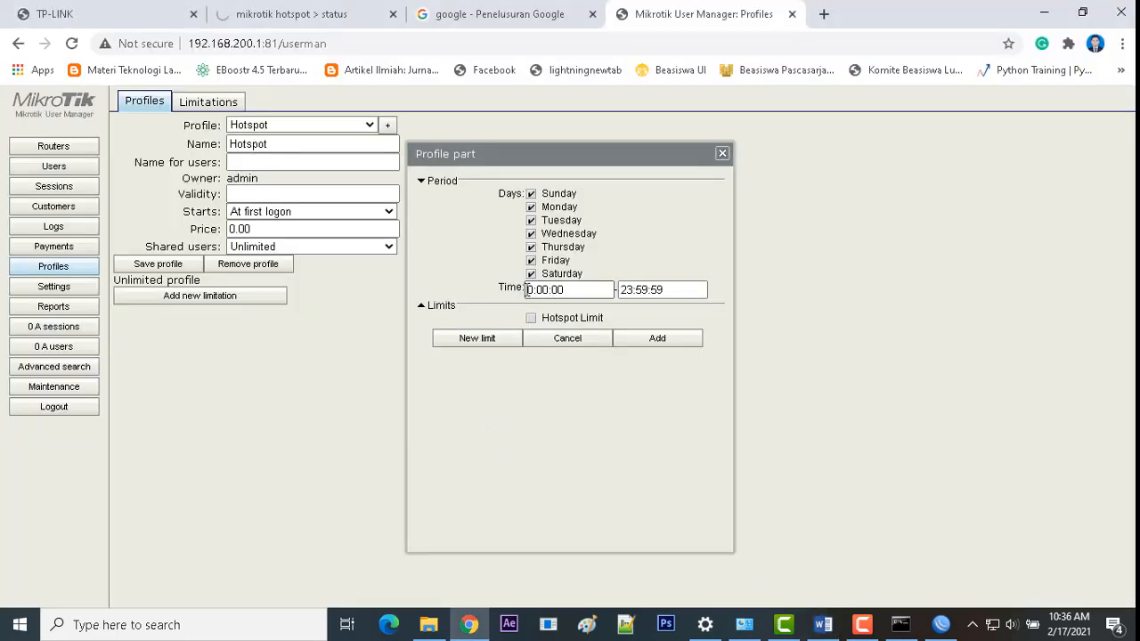
Step: Set the limitation time to 07:00:00–16:00:00 and add it to the Hotspot profile
drag(532, 289, 518, 288)
text(7)
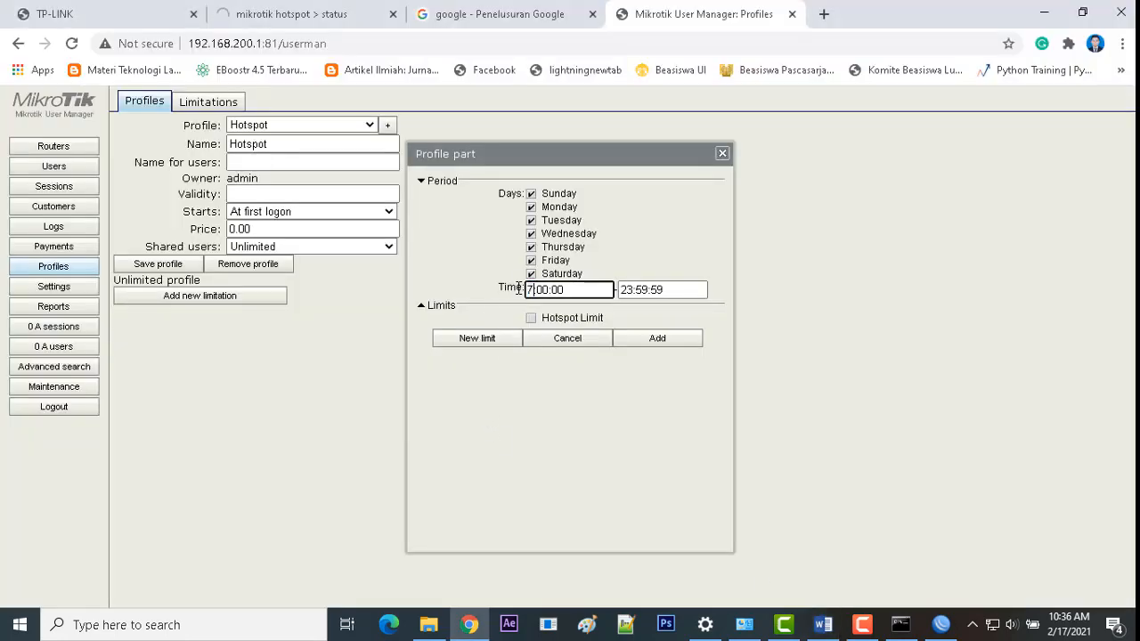
key(BackSpace)
text(07)
click(630, 289)
key(BackSpace)
key(BackSpace)
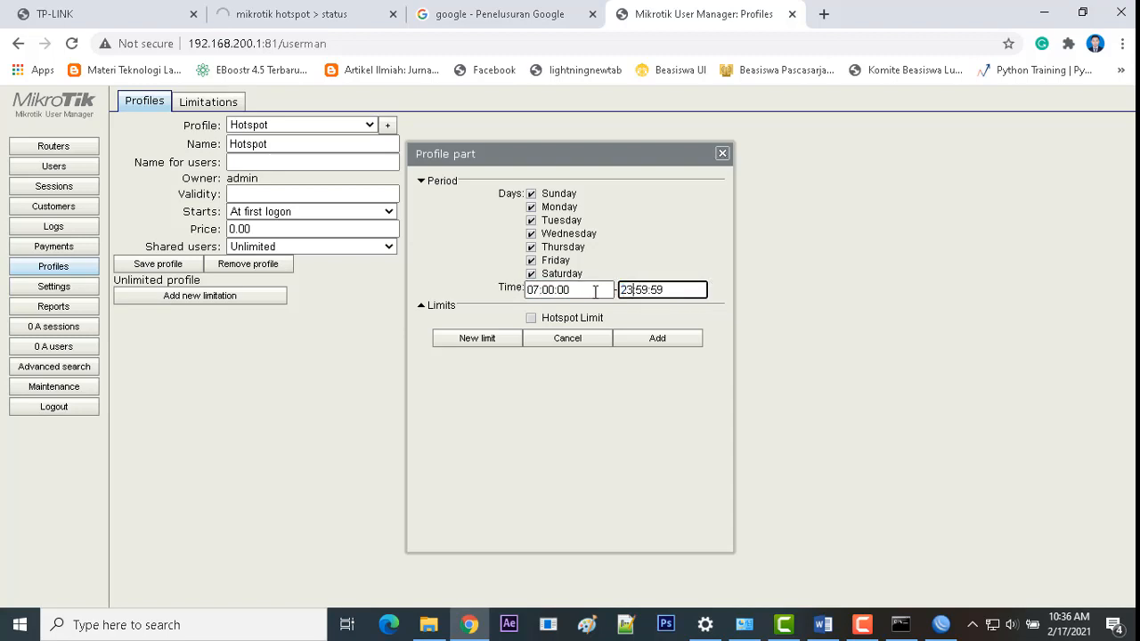
text(16)
key(Right)
key(BackSpace)
key(BackSpace)
text(00)
key(Right)
key(Right)
key(Right)
key(BackSpace)
key(BackSpace)
text(00)
click(658, 340)
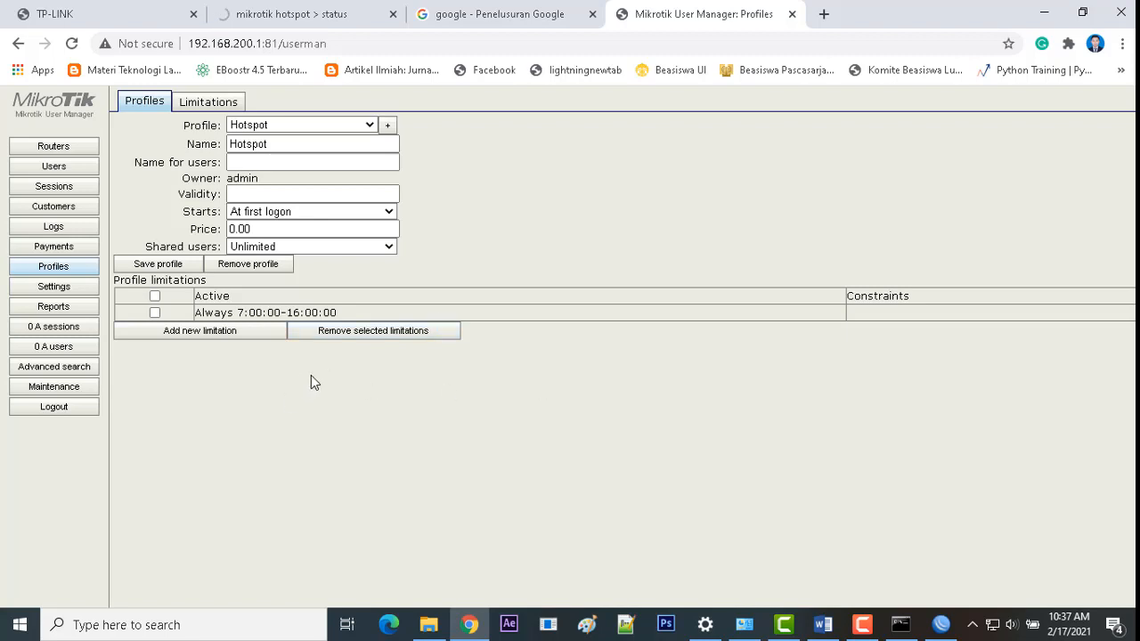
Step: Read requirement 14 about random hotspot accounts in the task document
click(823, 624)
drag(664, 398, 431, 398)
click(937, 625)
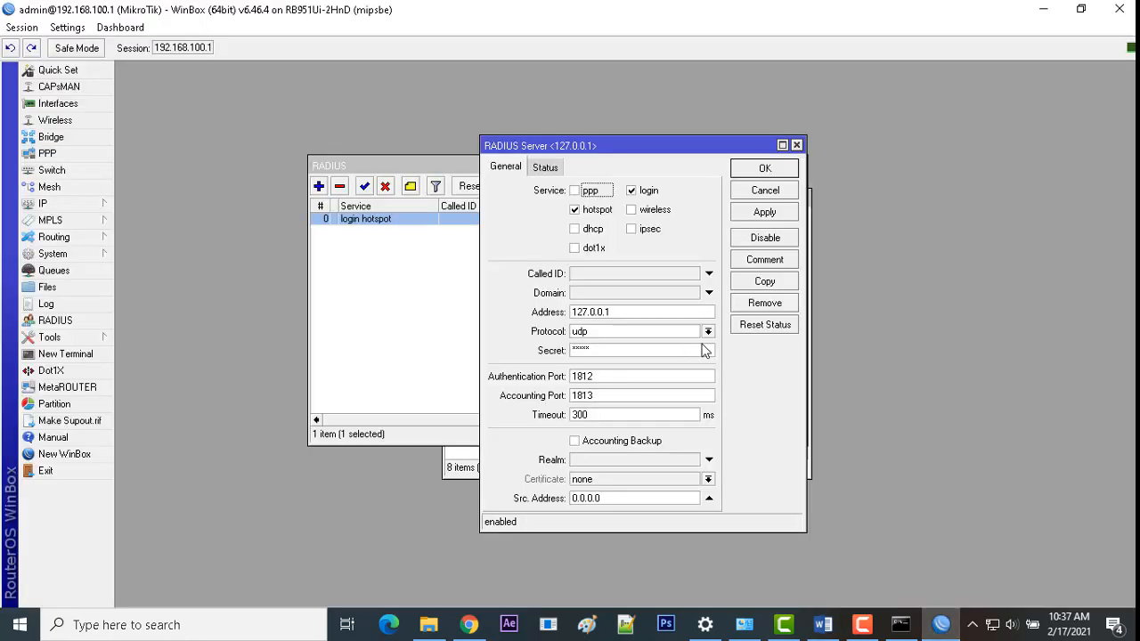
click(470, 625)
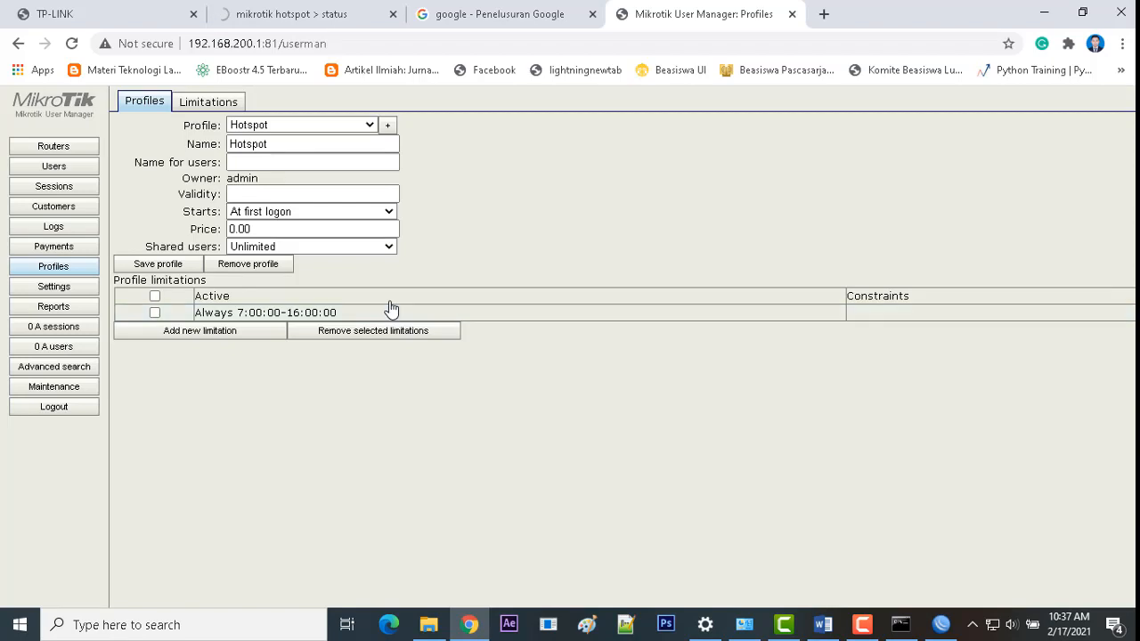
Step: Start a batch user add for 20 users with the prefix hotspot_
click(54, 167)
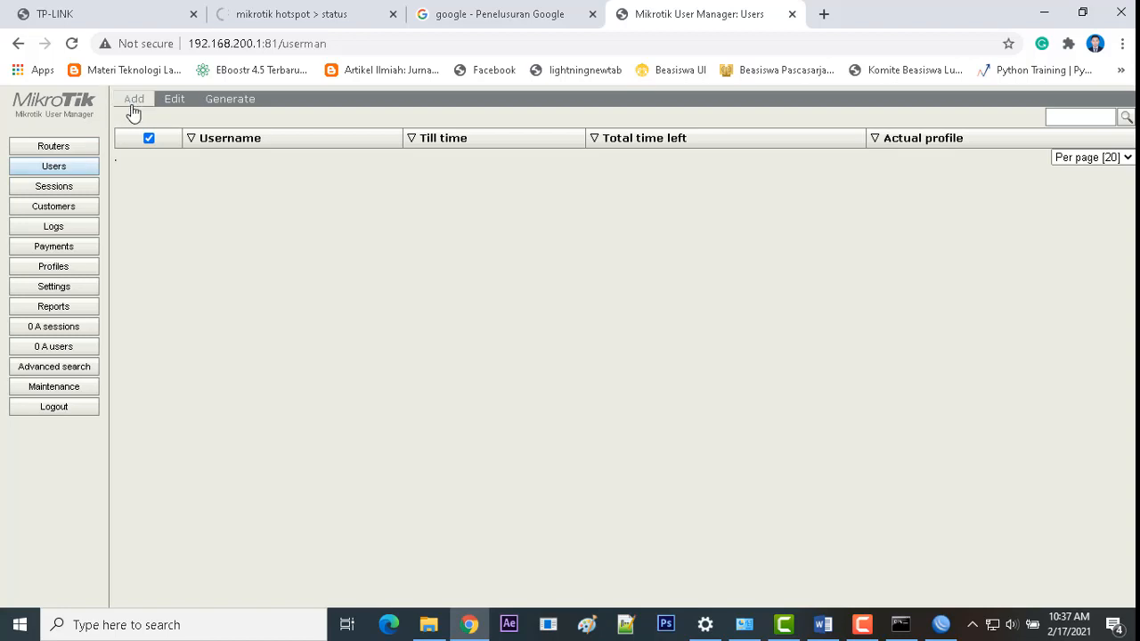
click(137, 102)
click(149, 133)
click(593, 187)
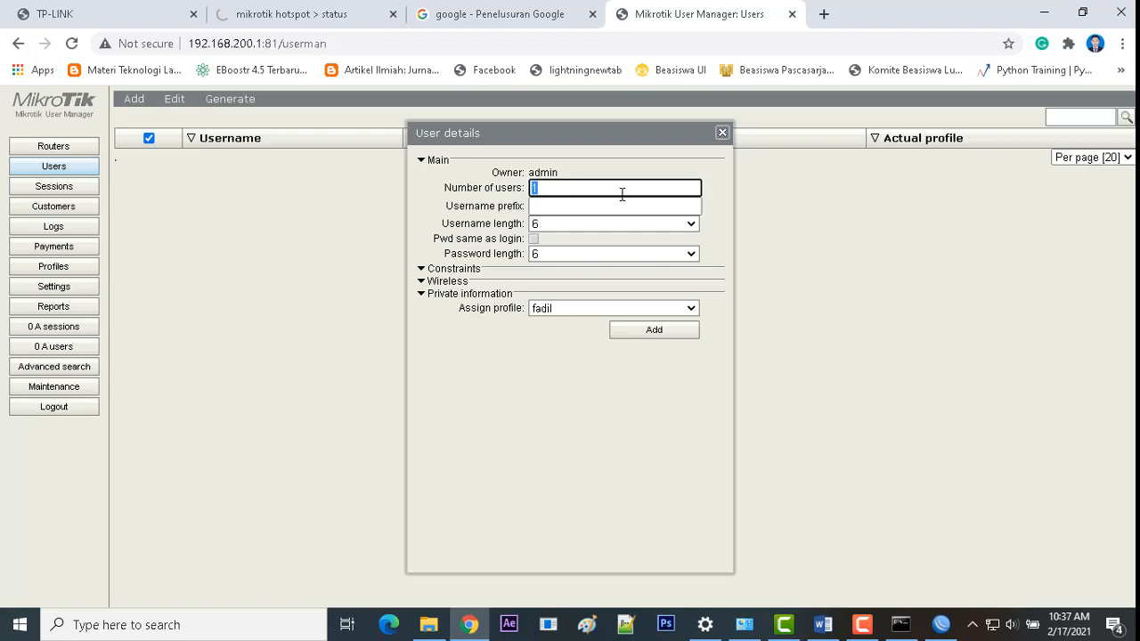
text(20)
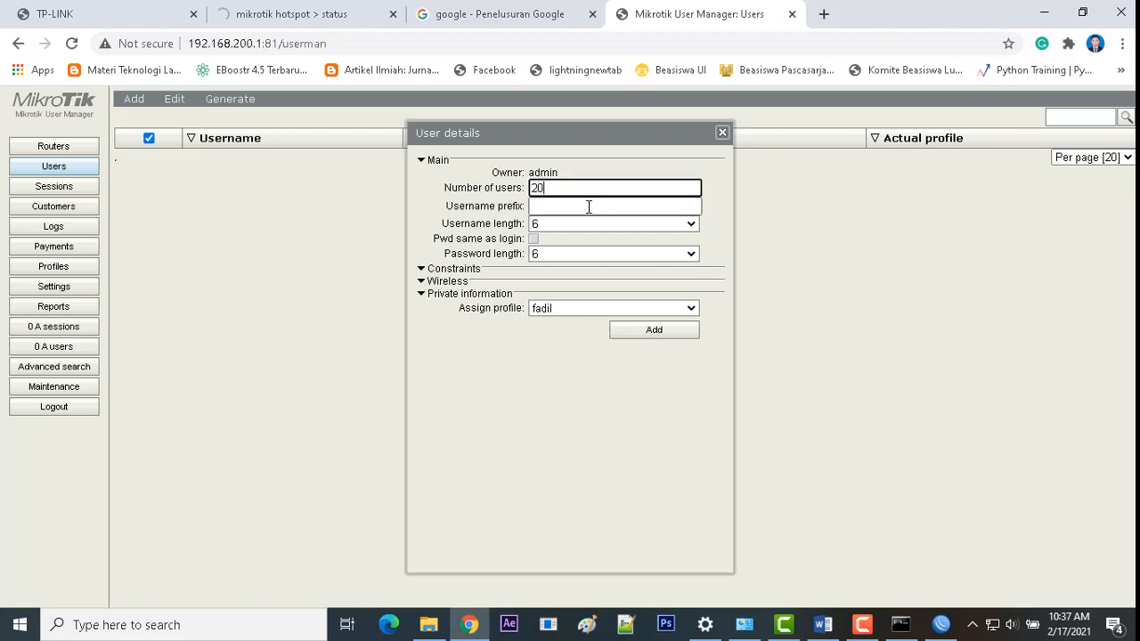
click(585, 208)
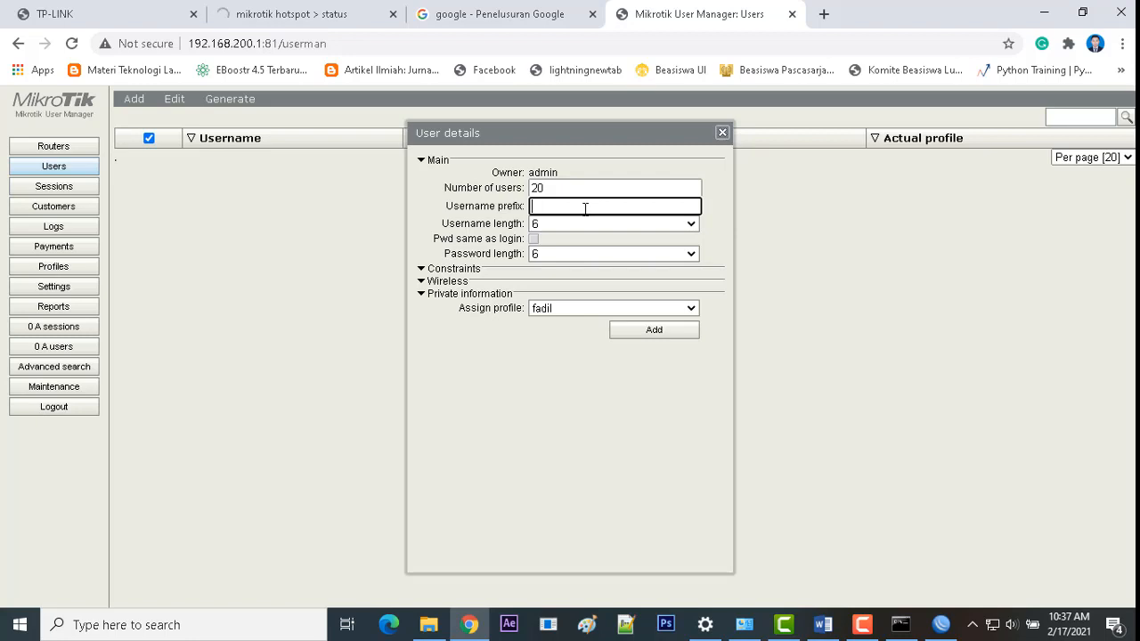
text(hotspot_)
key(BackSpace)
text(_)
Step: Set username and password length to 3, assign the Hotspot profile, and generate the users
click(575, 225)
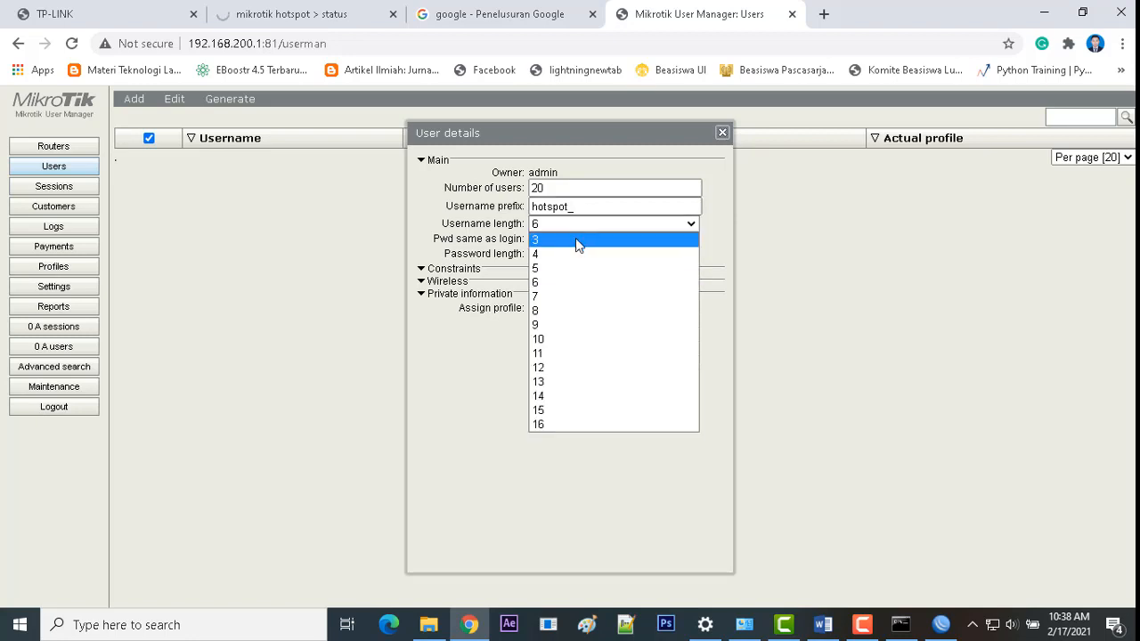
click(570, 238)
click(587, 254)
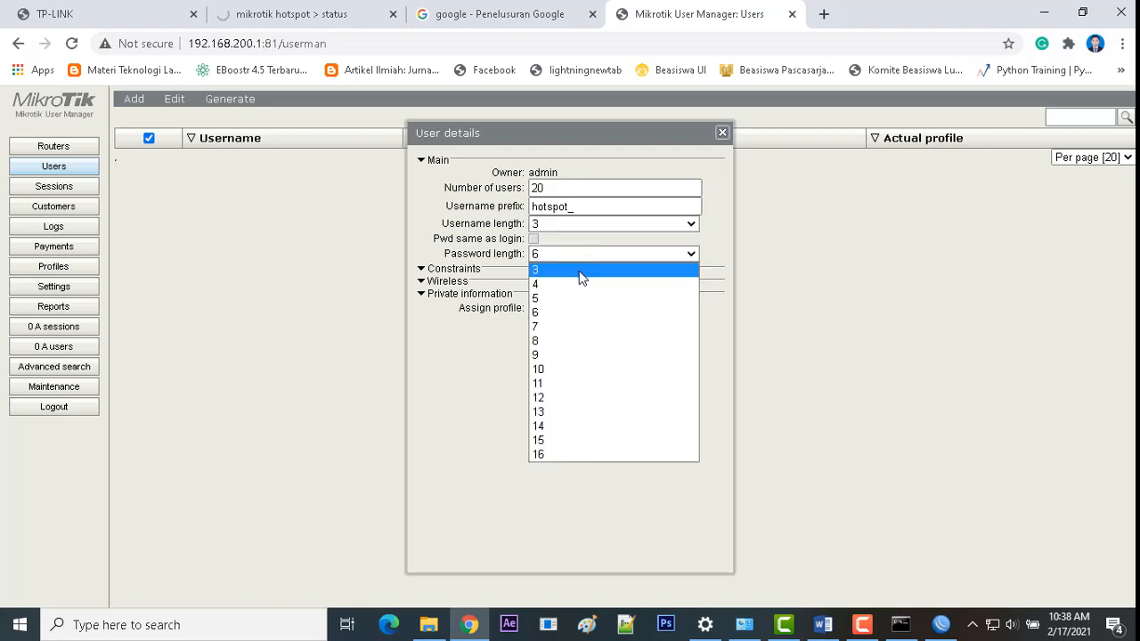
click(579, 271)
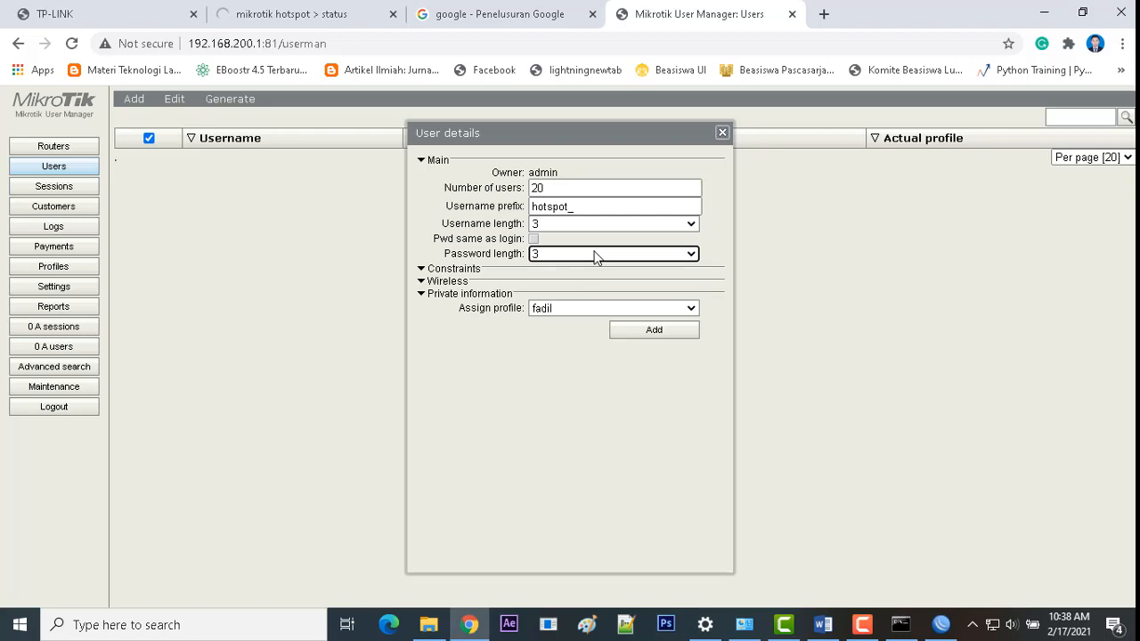
click(578, 307)
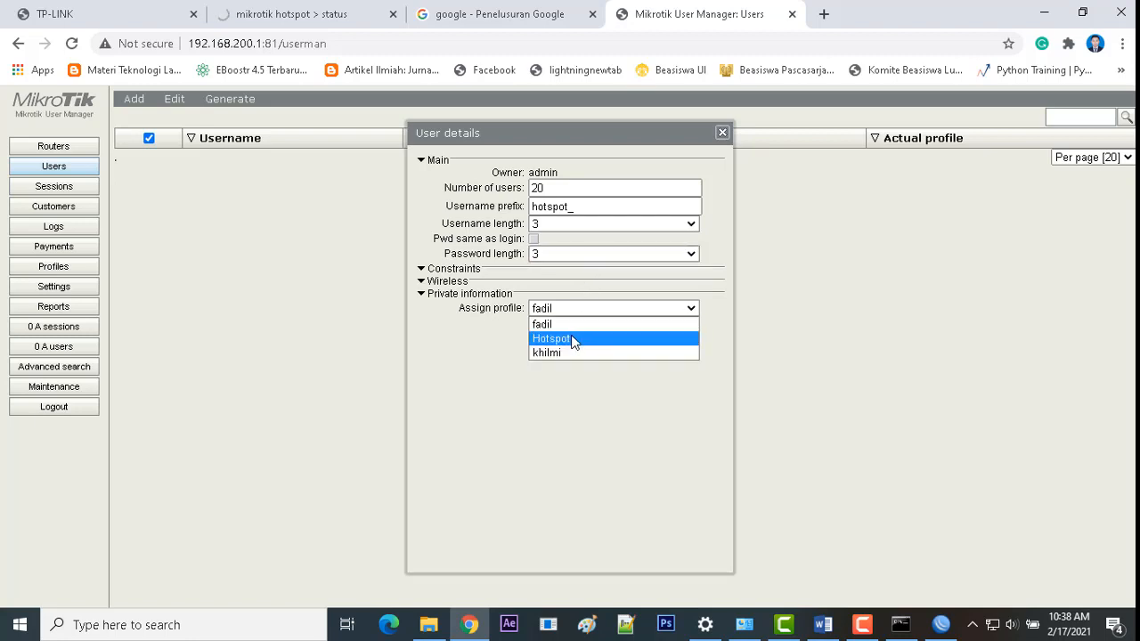
click(570, 339)
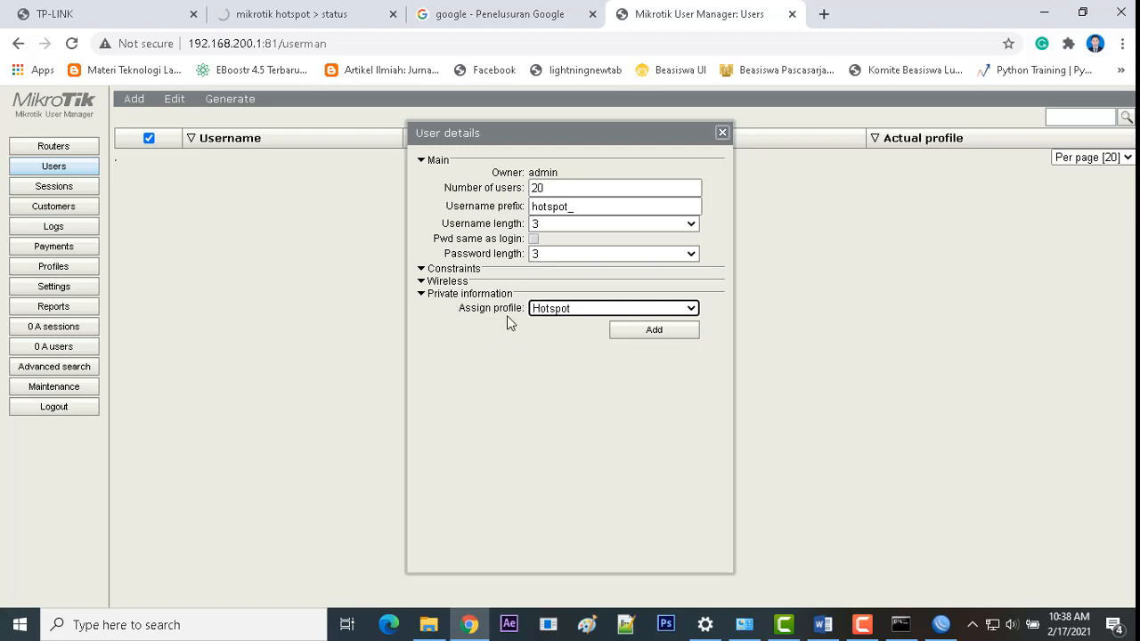
click(637, 336)
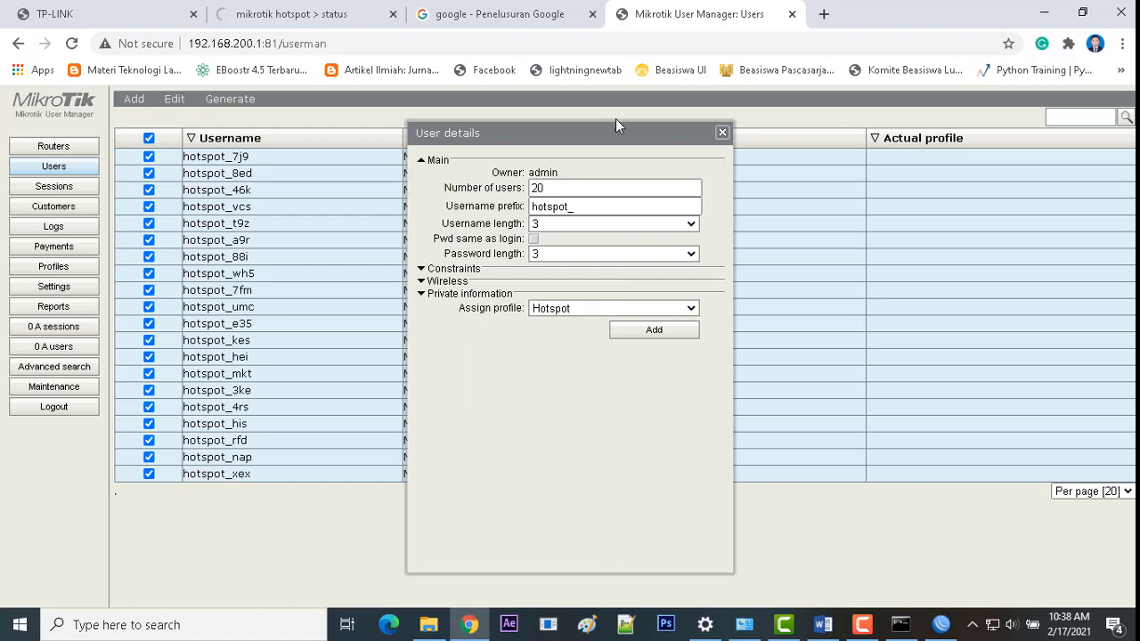
Step: Inspect generated user hotspot_7j9, then mark requirement 14 in the task document
drag(591, 133, 970, 156)
click(955, 140)
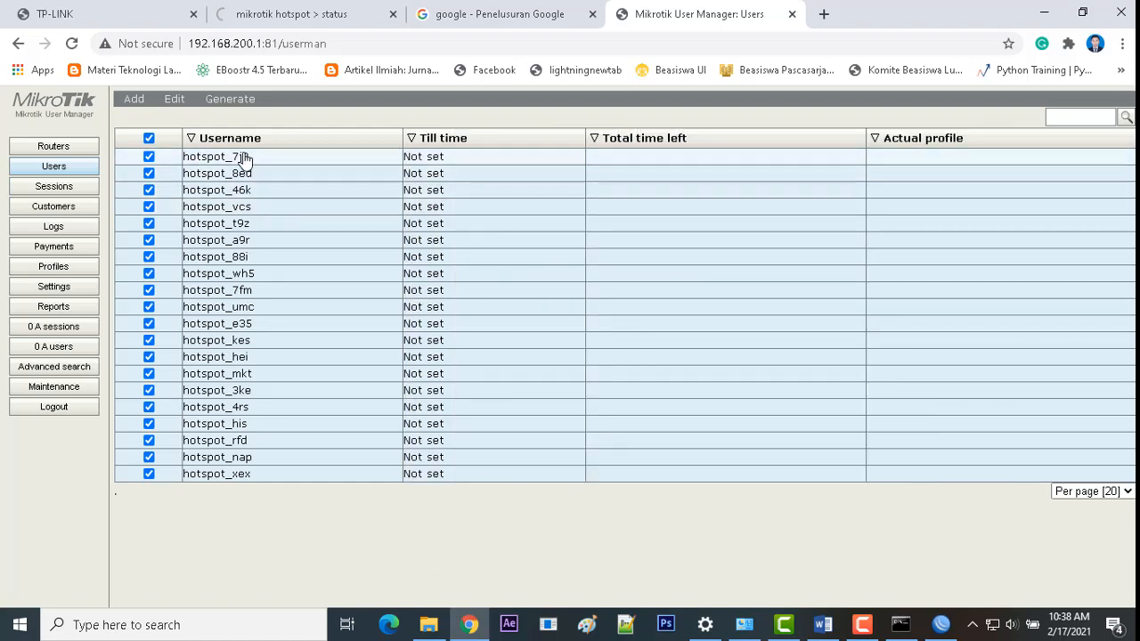
click(245, 159)
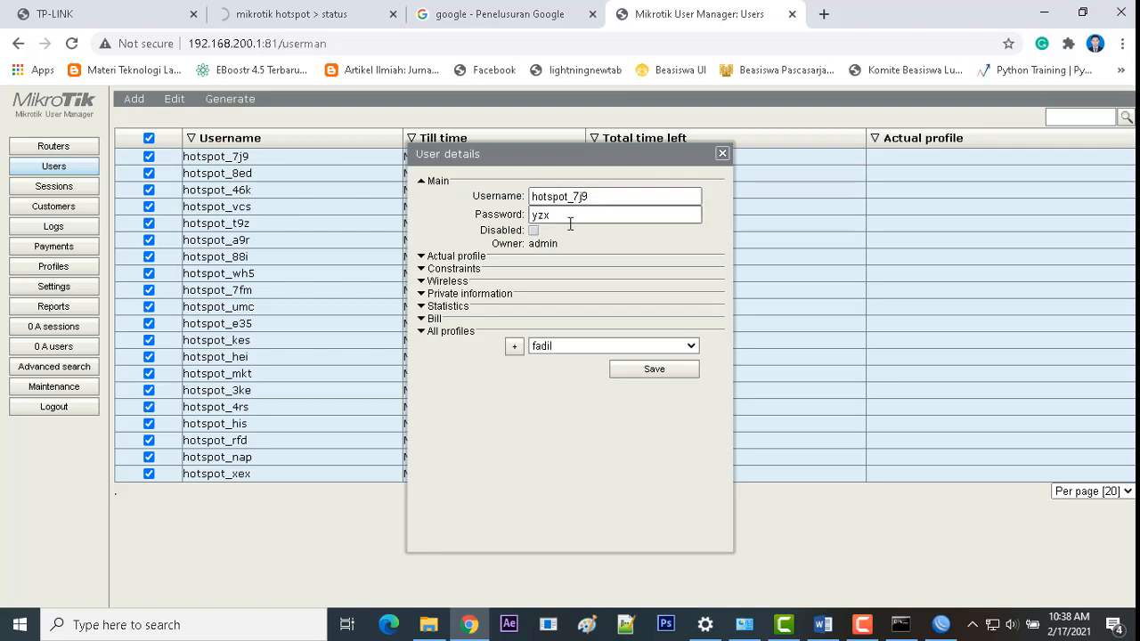
click(723, 154)
click(823, 624)
drag(431, 398, 663, 398)
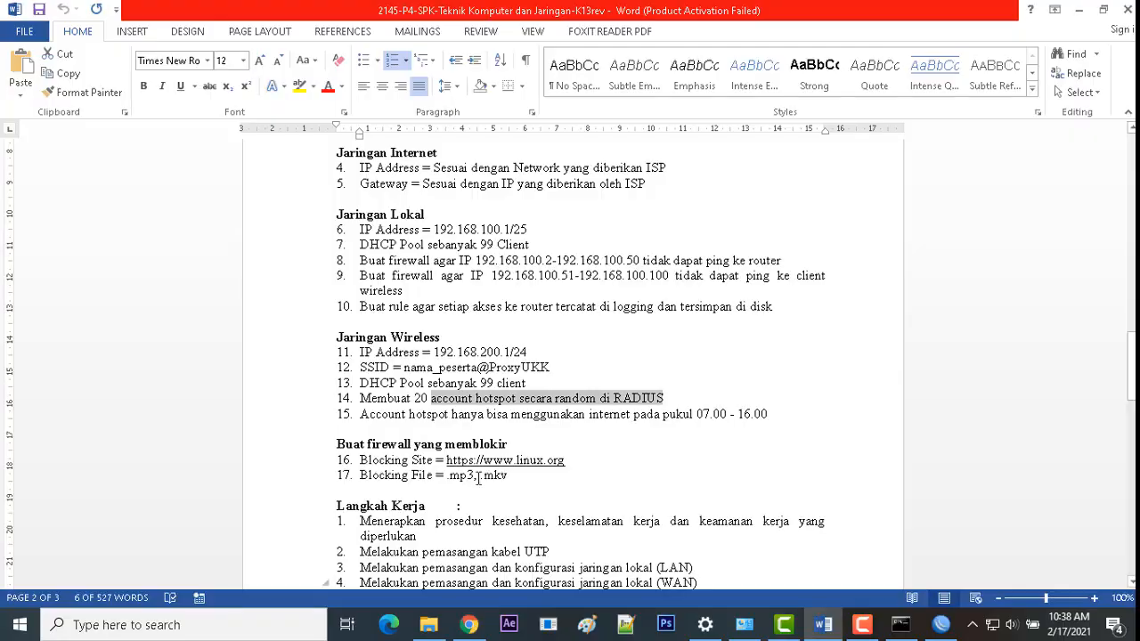
Step: Review task lines 16–17 on site and file blocking in Word, then confirm the WinBox RADIUS Server dialog
scroll(488, 463, down, 1)
drag(518, 439, 357, 420)
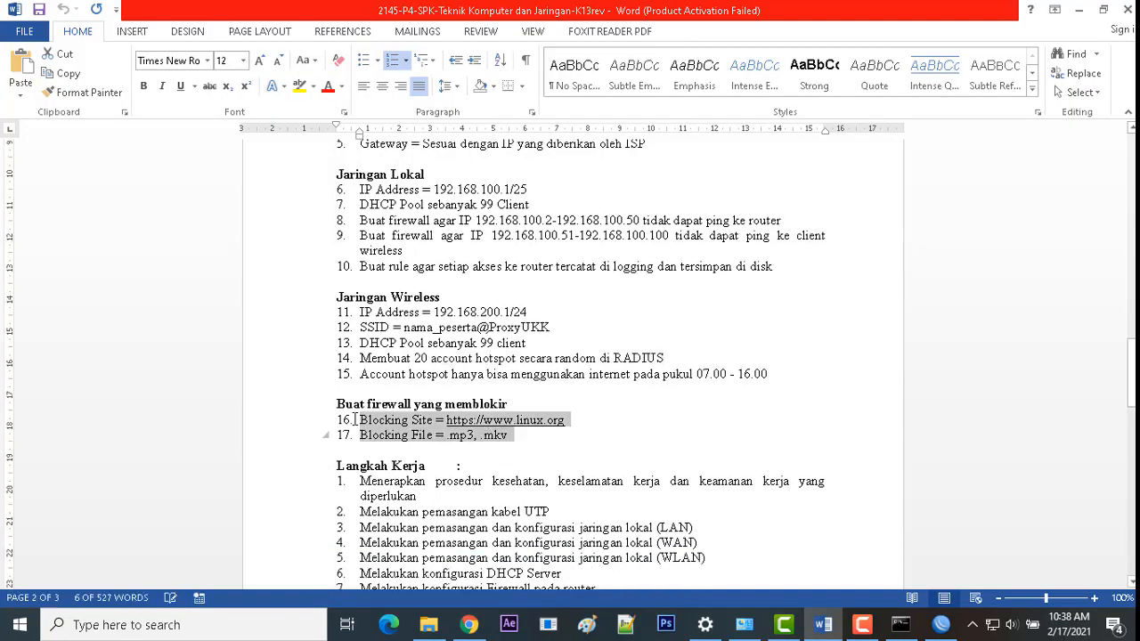
click(537, 454)
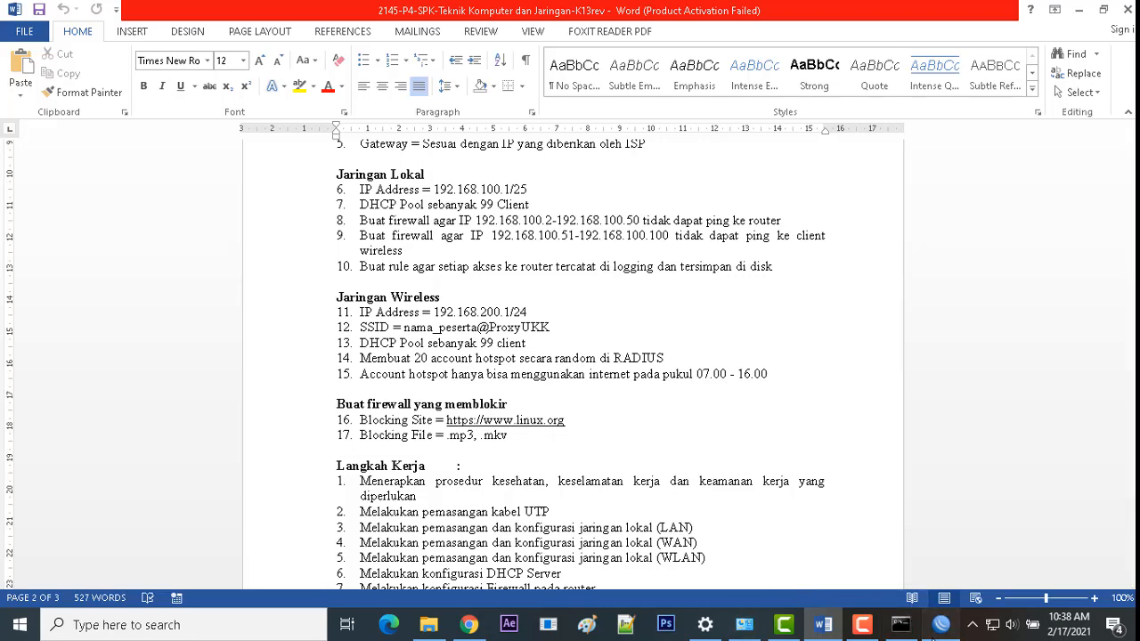
click(942, 624)
click(766, 170)
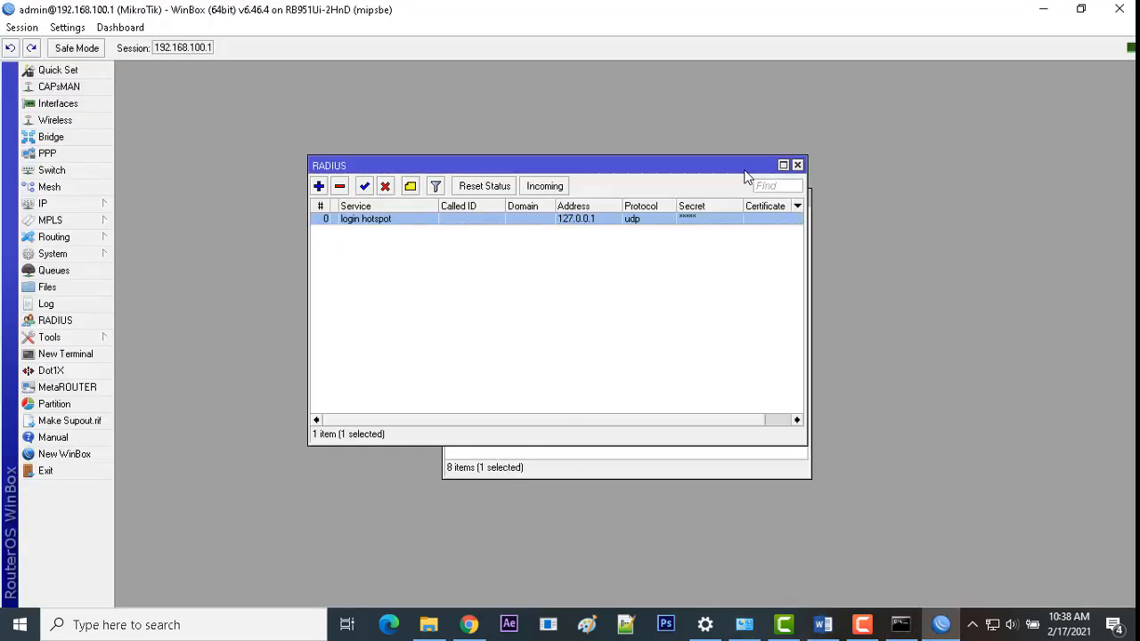
Step: Close the RADIUS windows and enable the web proxy from IP > Web Proxy
click(798, 166)
click(801, 196)
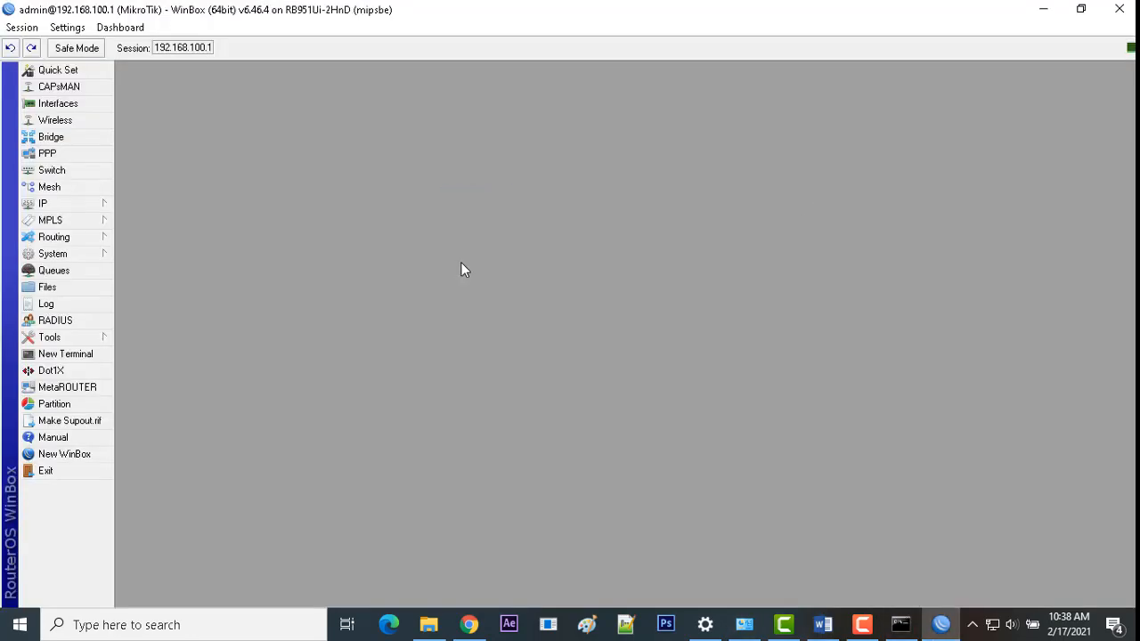
click(100, 204)
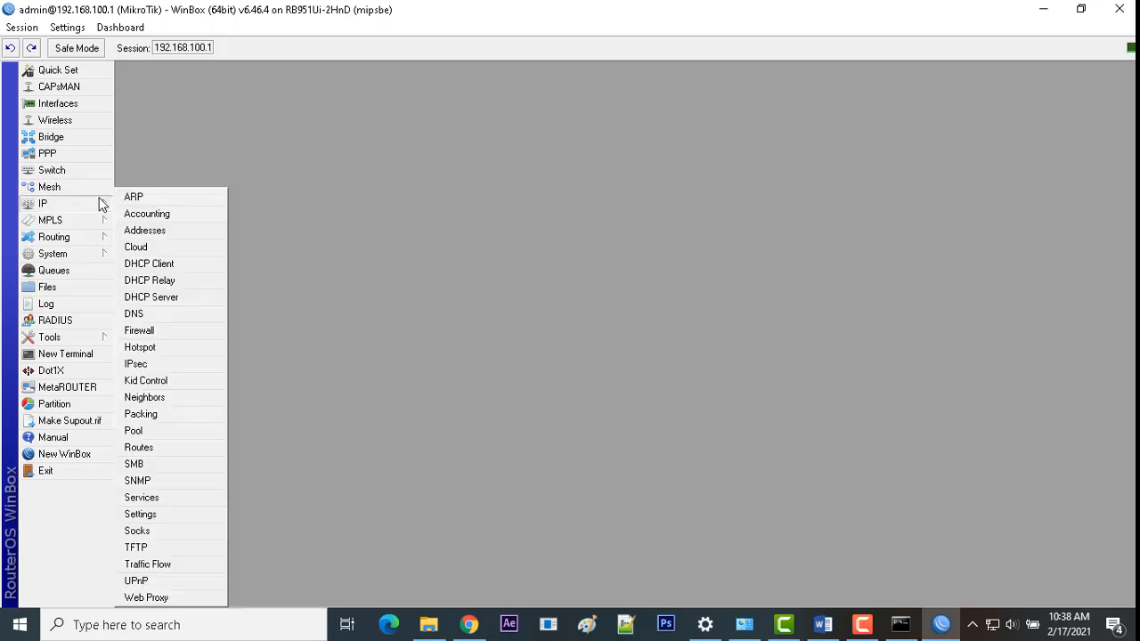
click(161, 598)
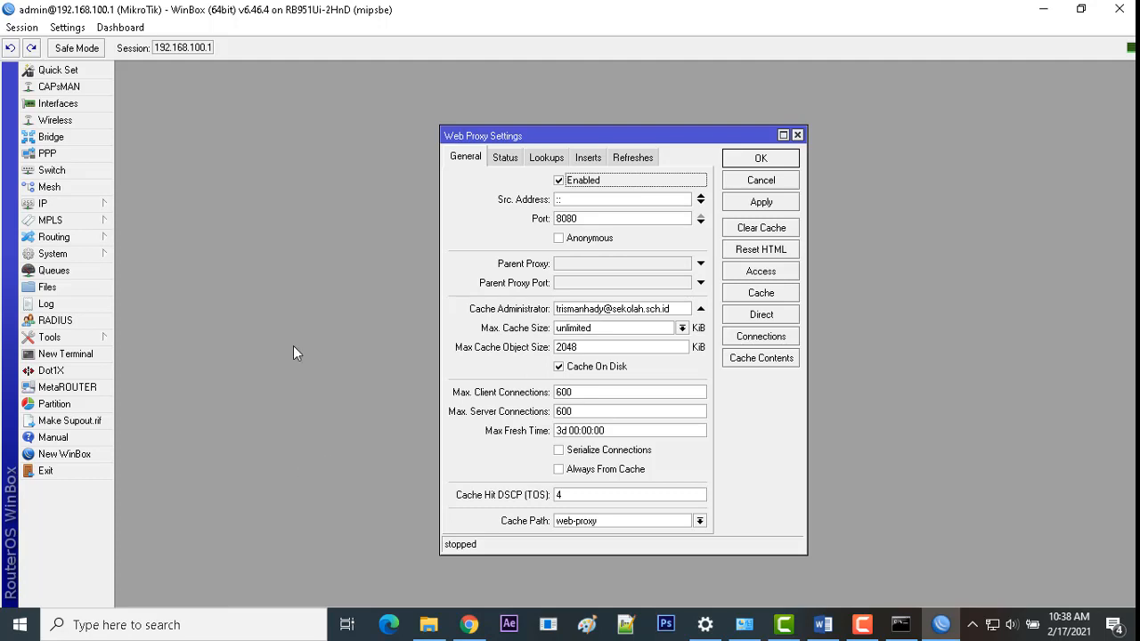
click(740, 273)
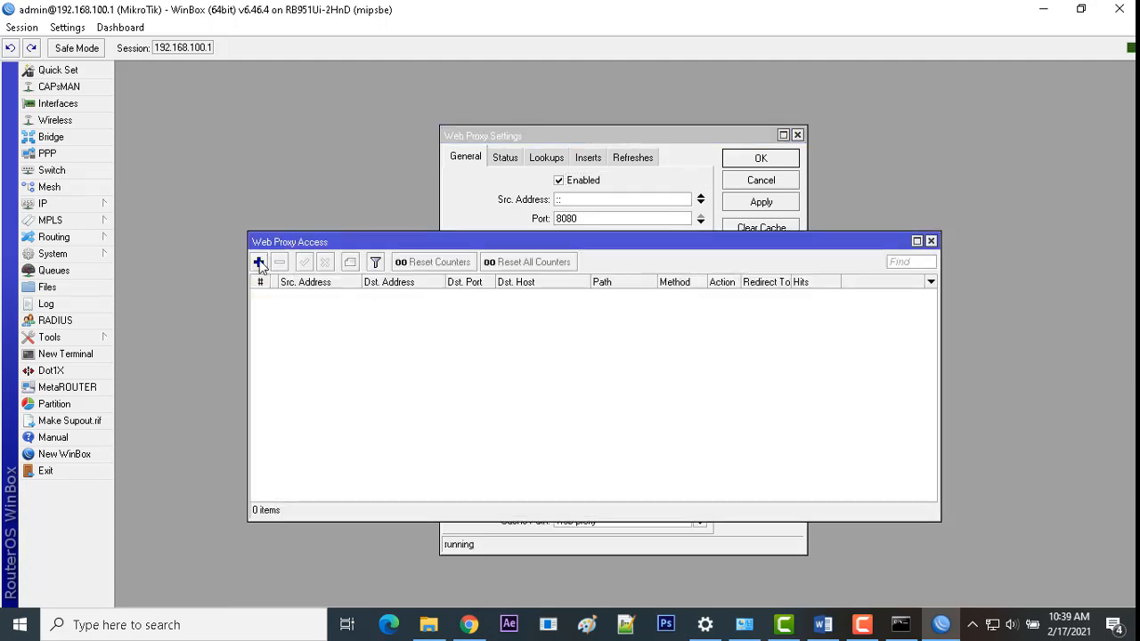
Step: Add a web proxy access rule denying port 80 requests to *smkn3batu.sch.id
click(258, 262)
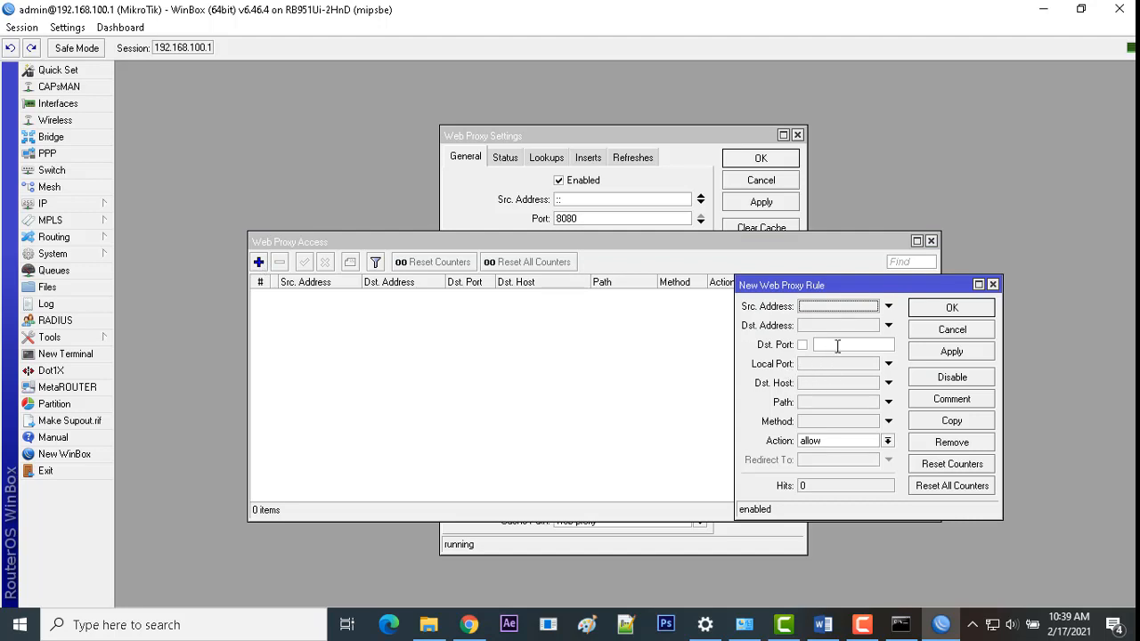
click(837, 346)
text(80)
click(818, 383)
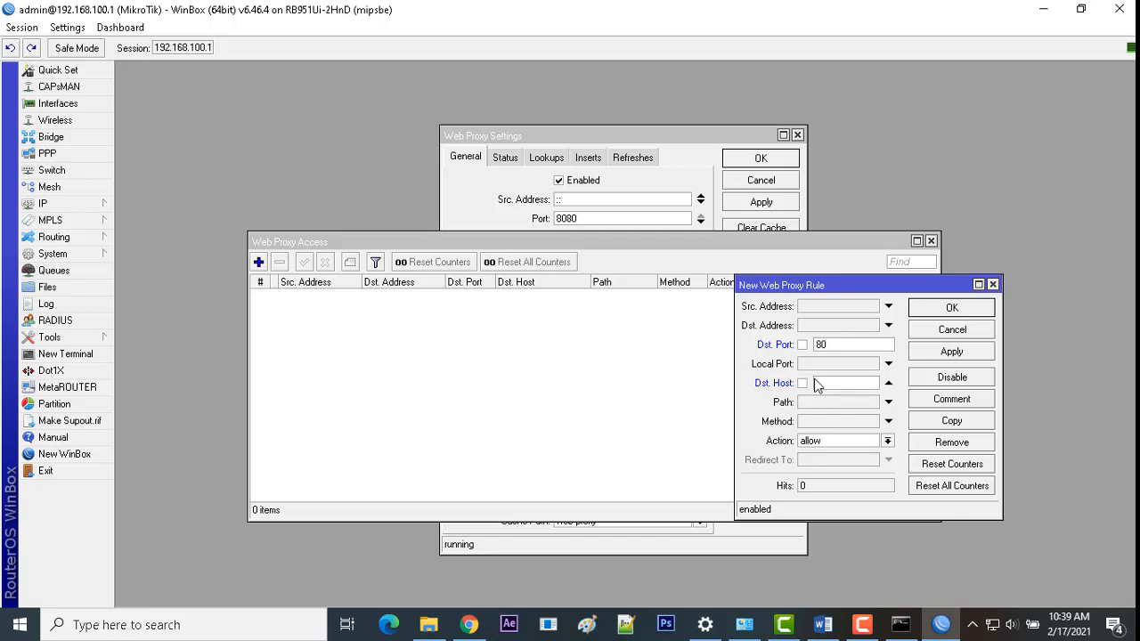
text(*)
text(smk)
text(n3batu.sch)
text(.id)
click(887, 440)
click(862, 465)
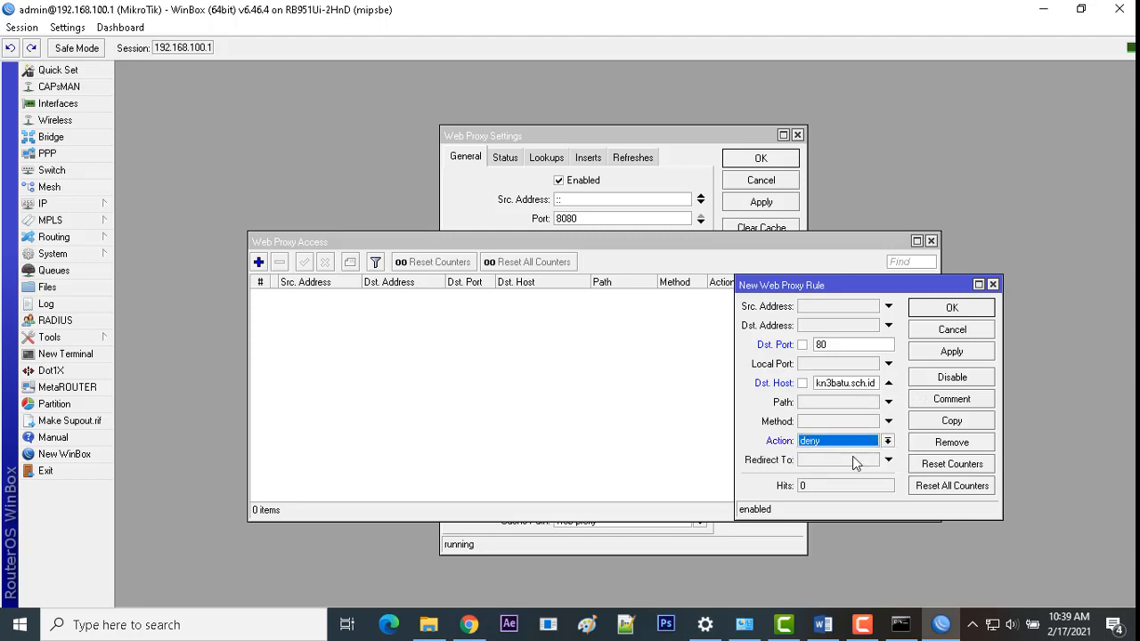
click(935, 356)
click(941, 311)
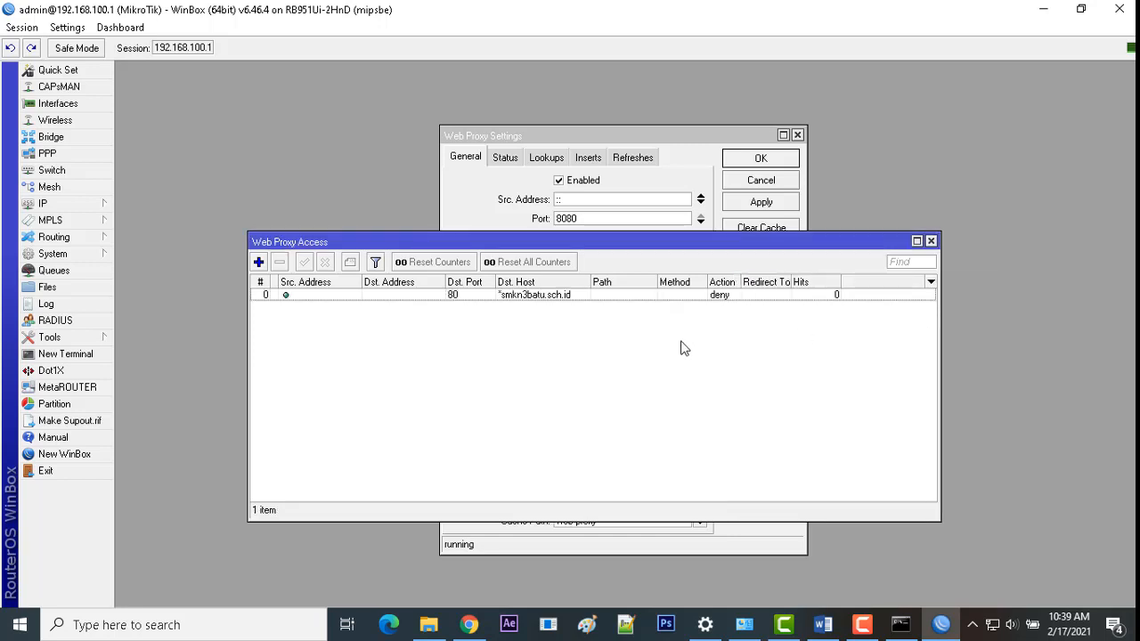
click(626, 299)
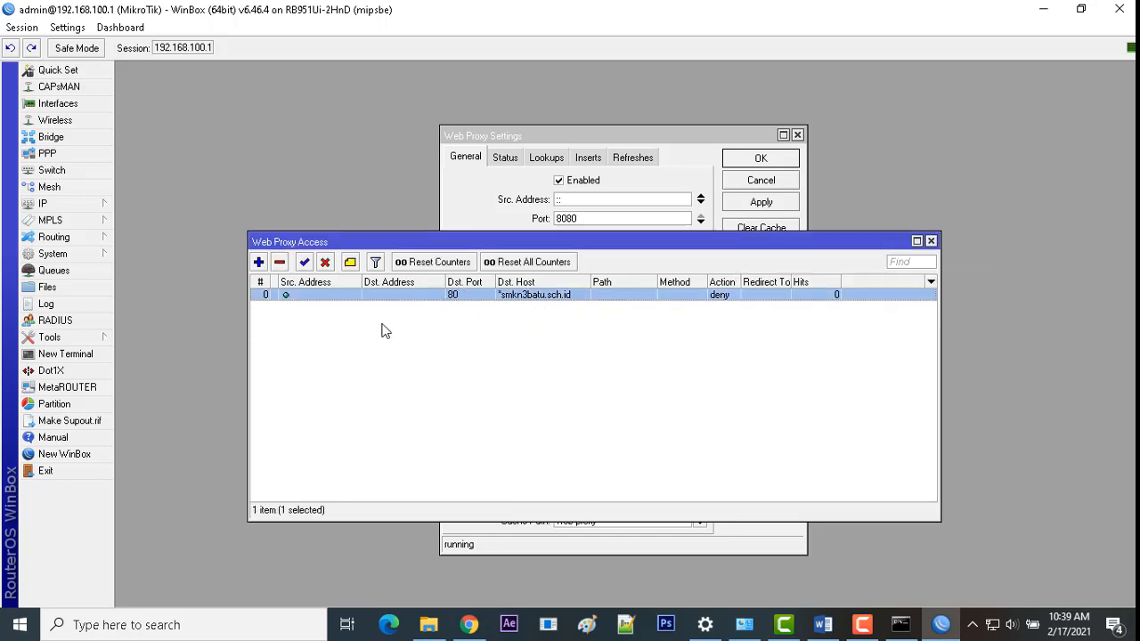
Step: Review the Blocking File requirement line in the Word task sheet
click(824, 627)
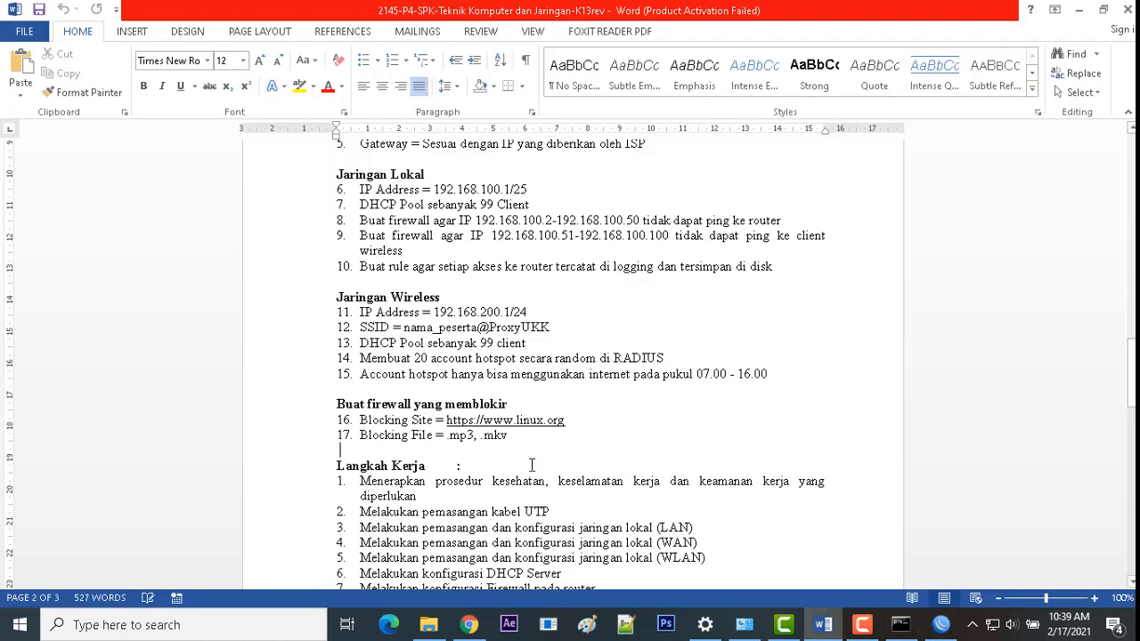
drag(516, 435, 358, 434)
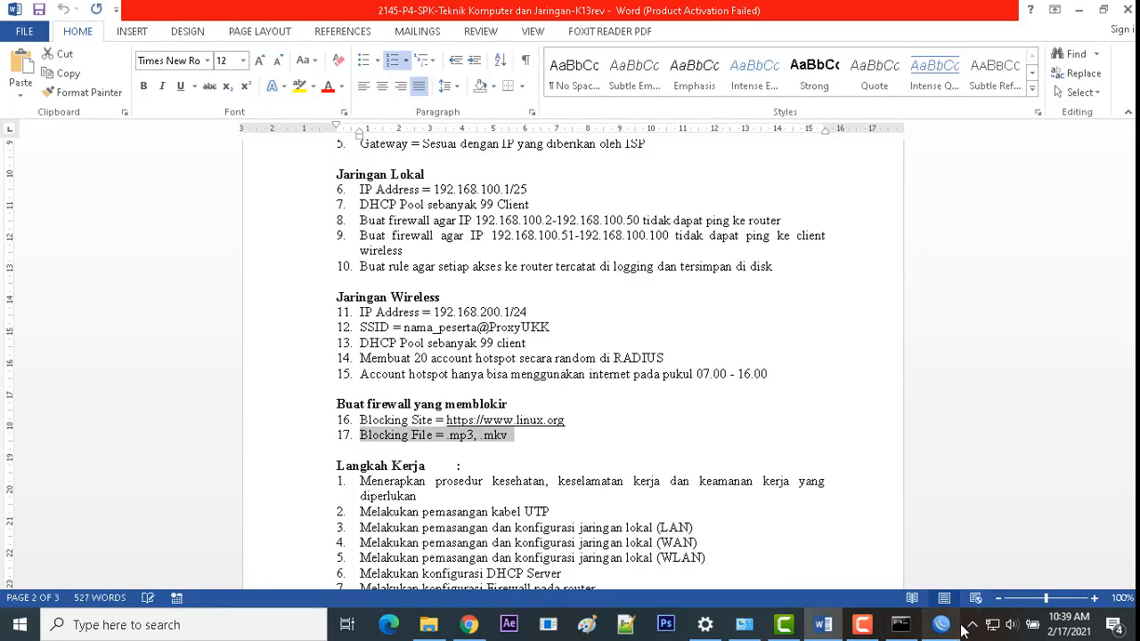
key(alt+Tab)
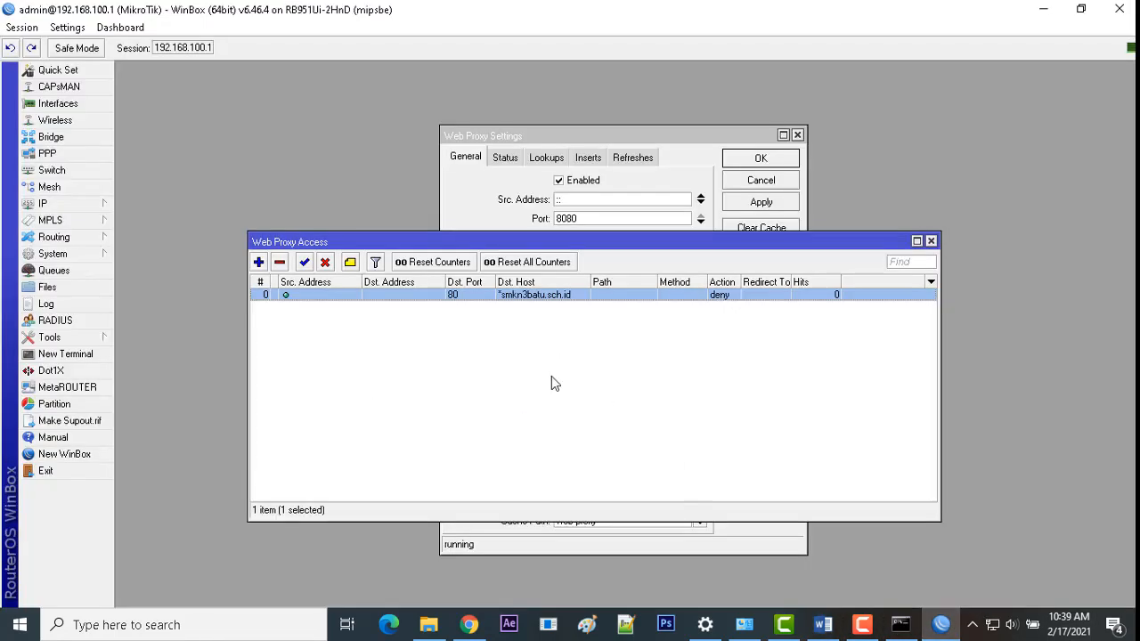
Step: Add a second proxy access rule with path *.mkv and action deny
click(258, 262)
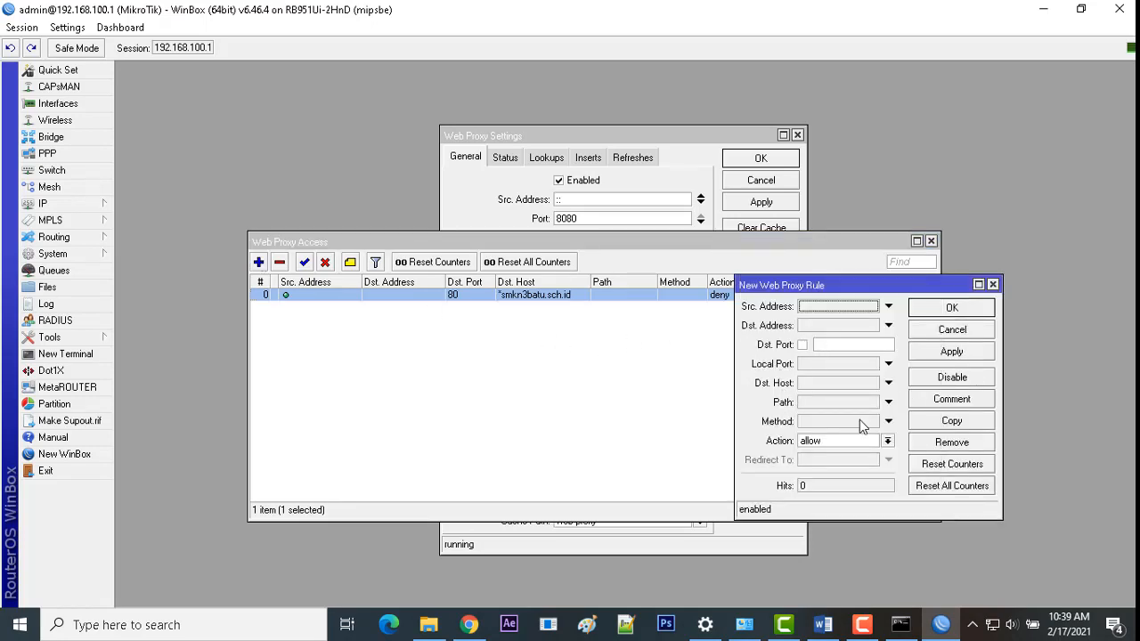
drag(841, 285, 815, 245)
click(806, 362)
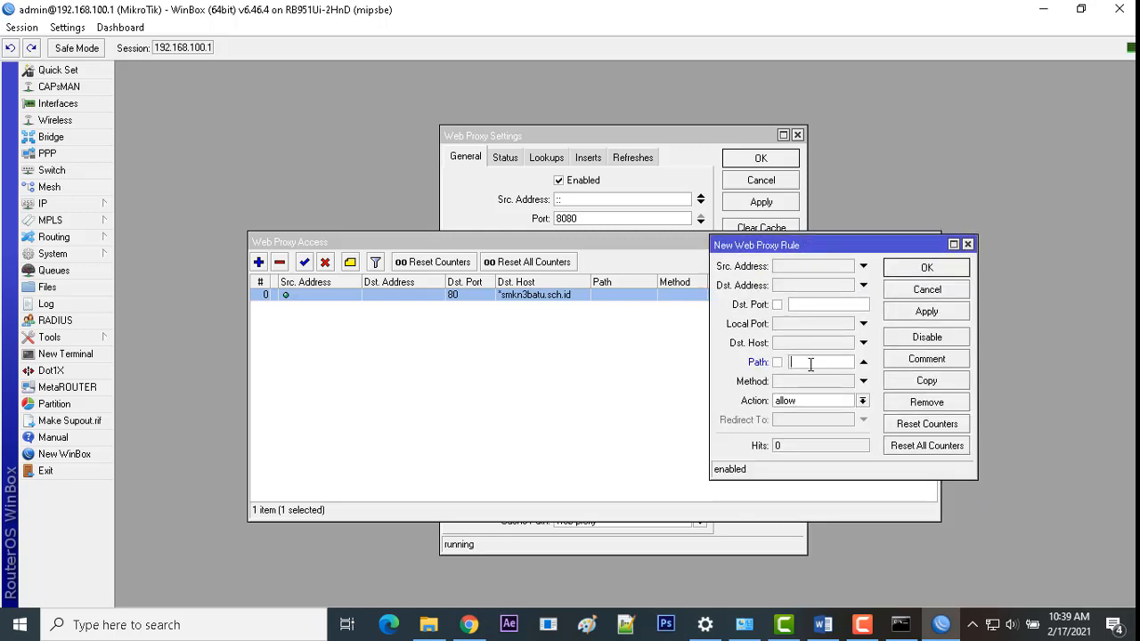
text(*.mkv)
click(862, 401)
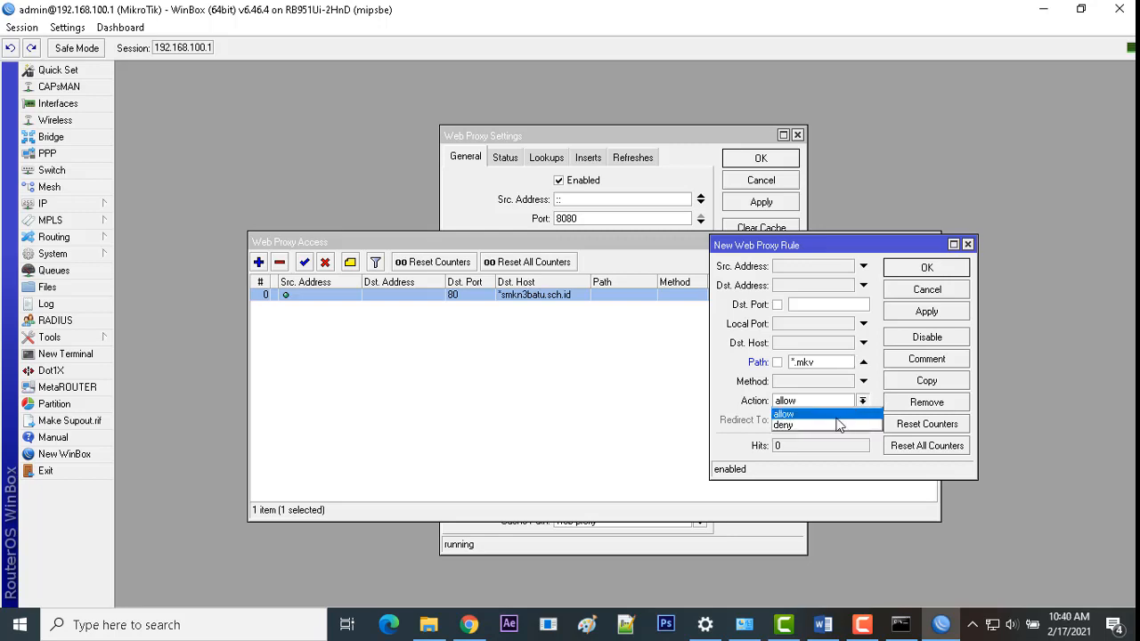
click(825, 424)
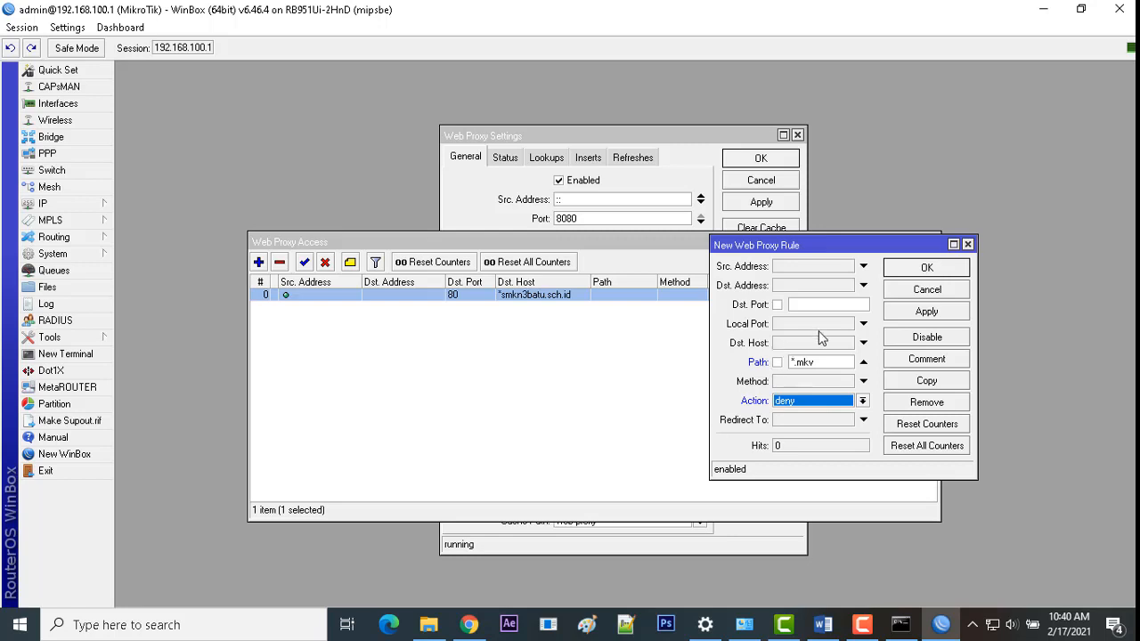
click(895, 314)
click(898, 269)
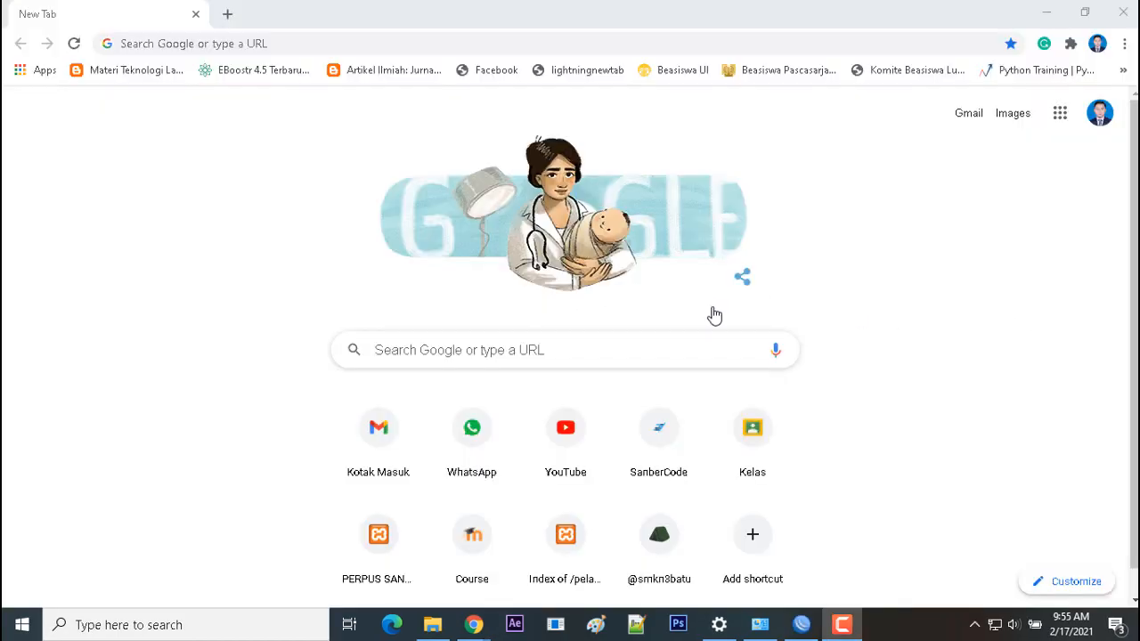
Step: Load smkn3batu.sch.id in Chrome to confirm the proxy's ERROR: Forbidden page, then open a new tab
click(184, 51)
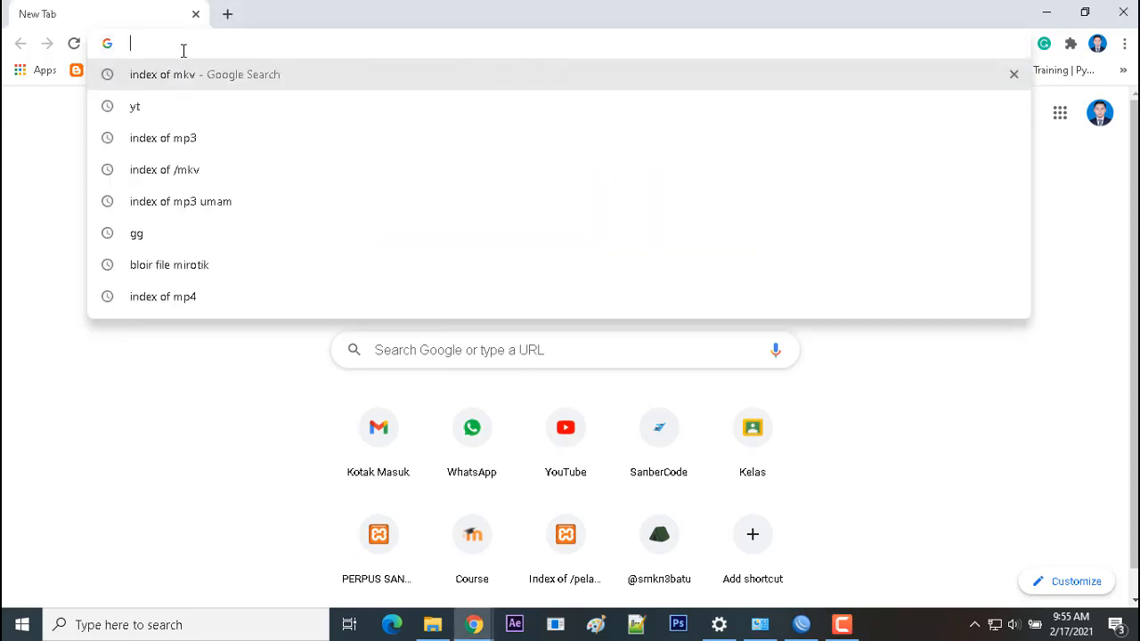
text(smk)
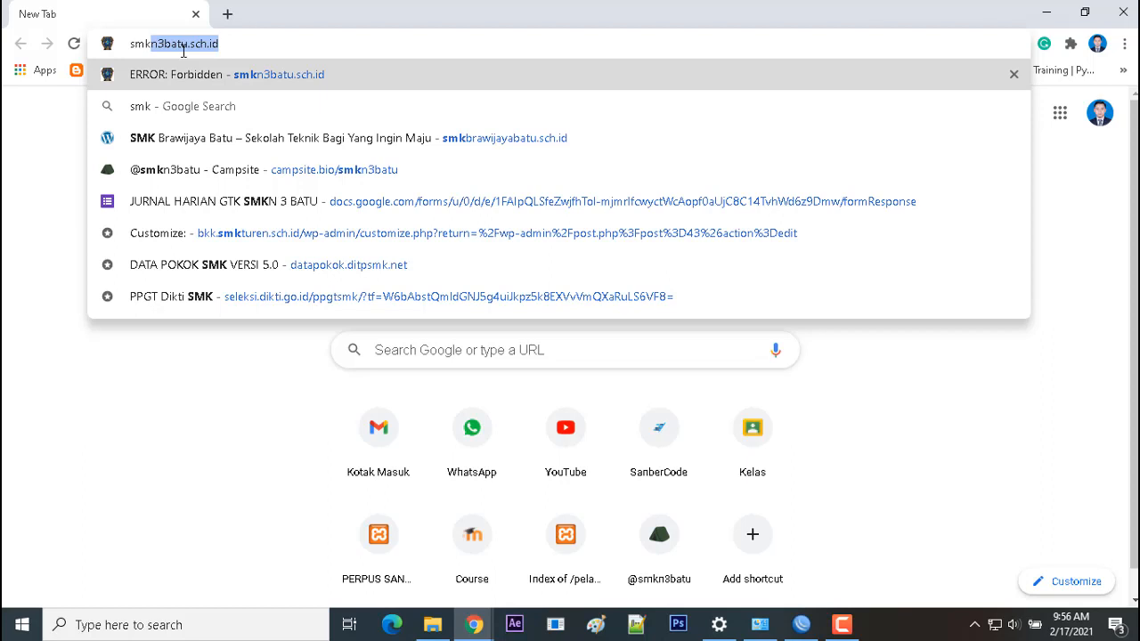
text(n)
text(3batu)
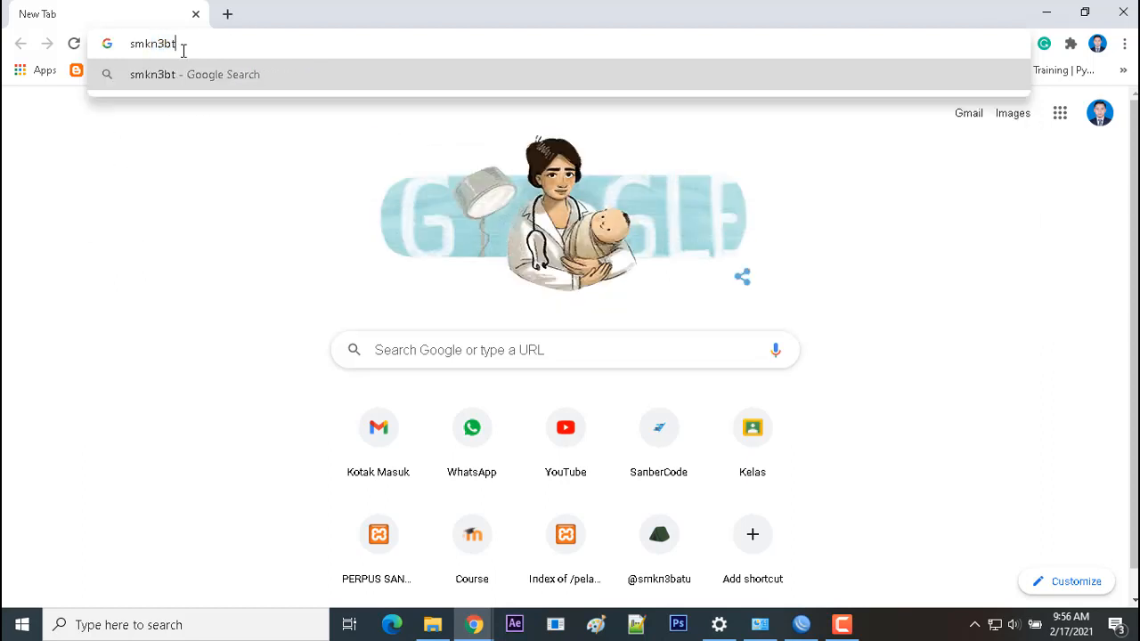
text(.sch.id)
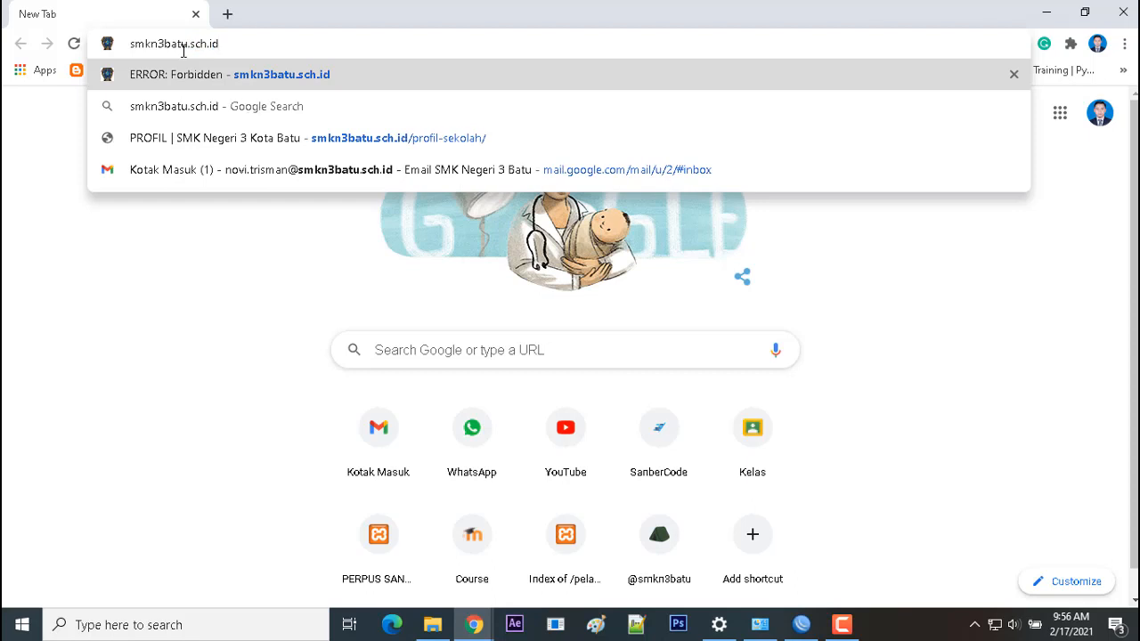
key(Return)
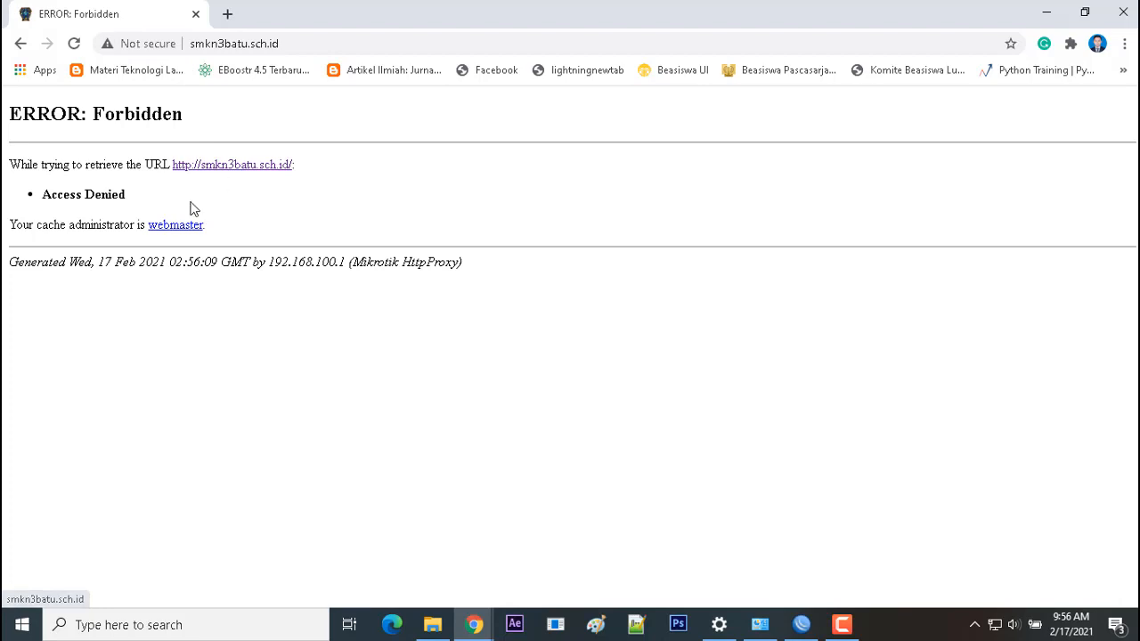
click(227, 14)
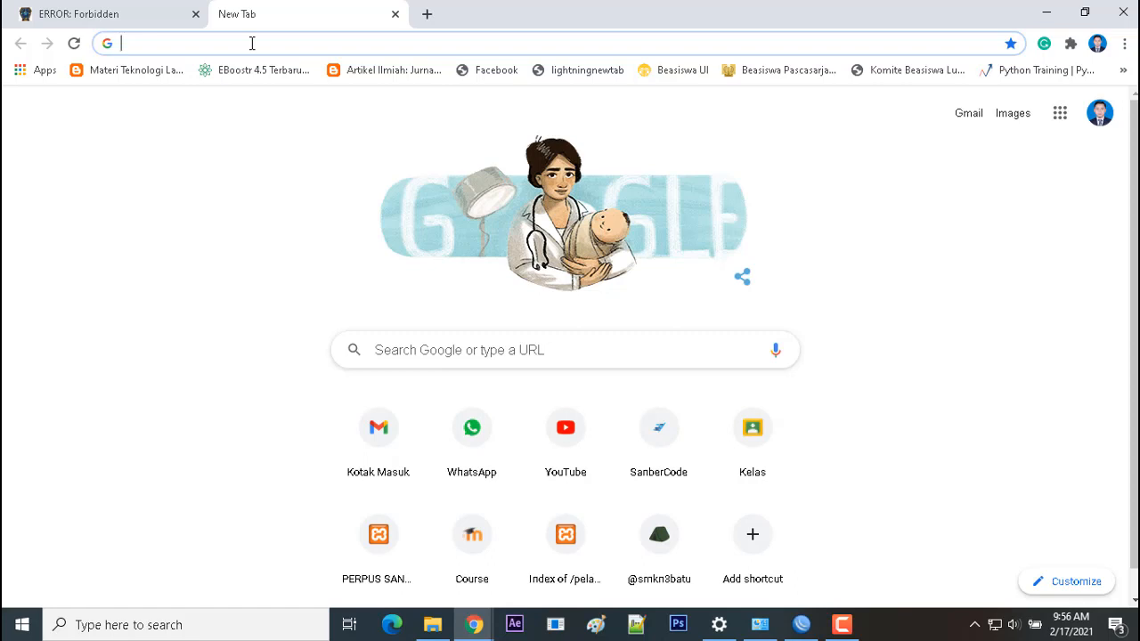
Step: Search 'index of mkv', open the Index of /mkv listing, and request 1242-small.mkv to test the block
text(index)
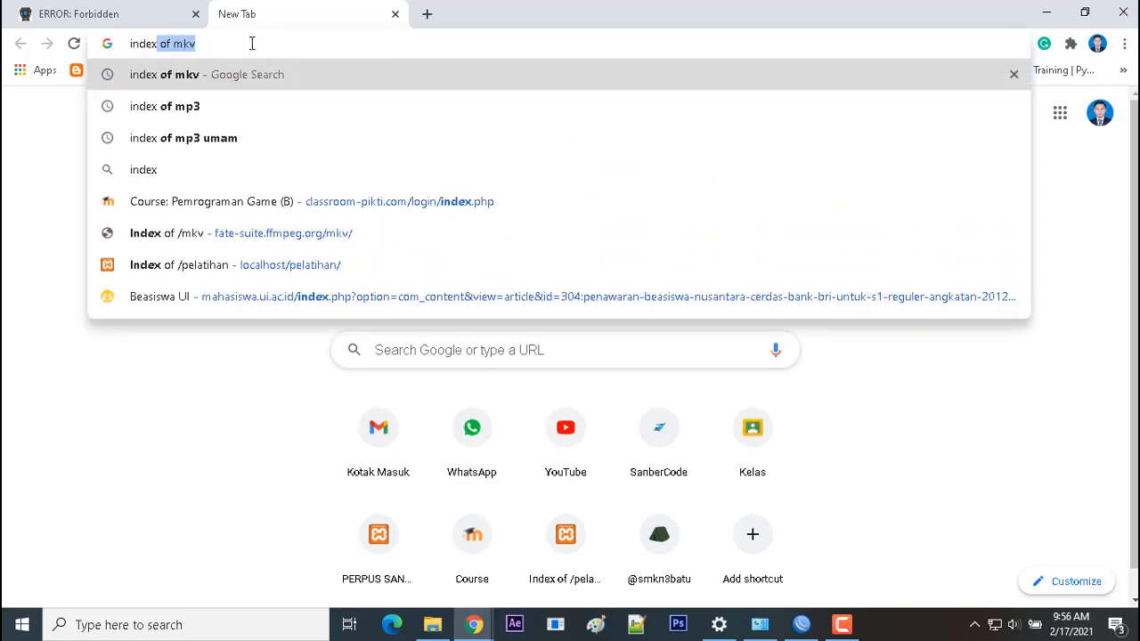
text( of mkv)
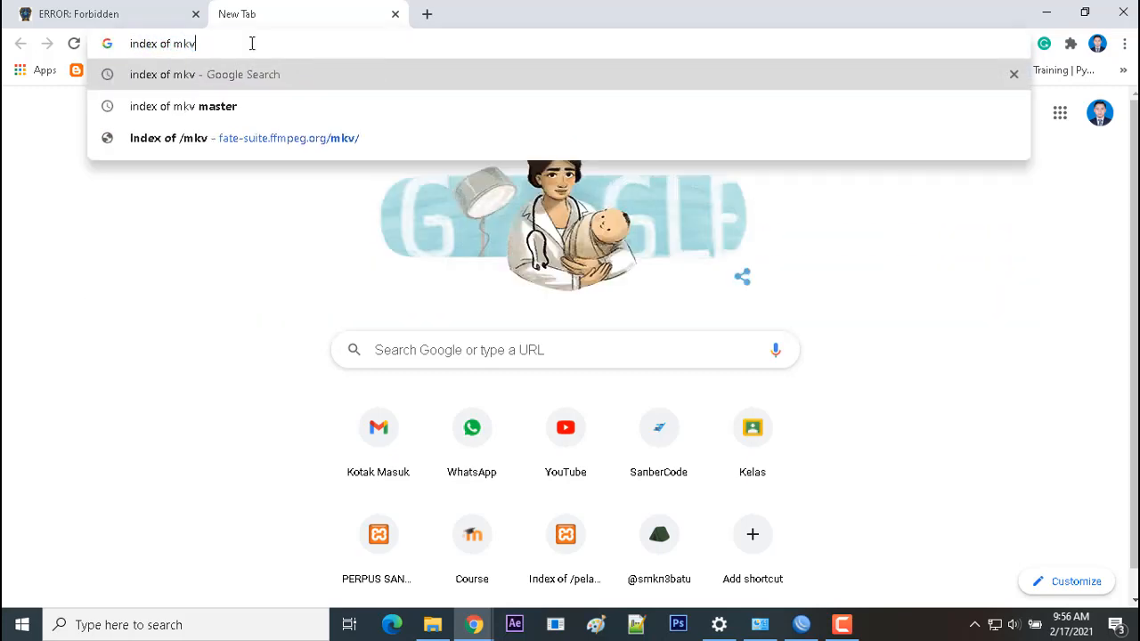
key(Return)
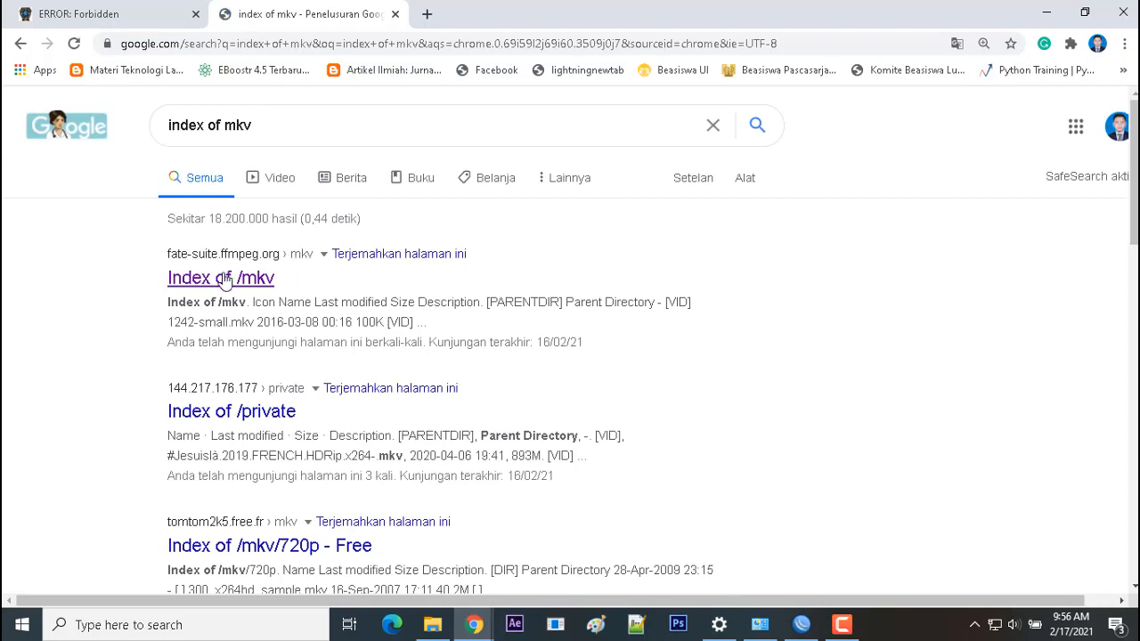
click(236, 277)
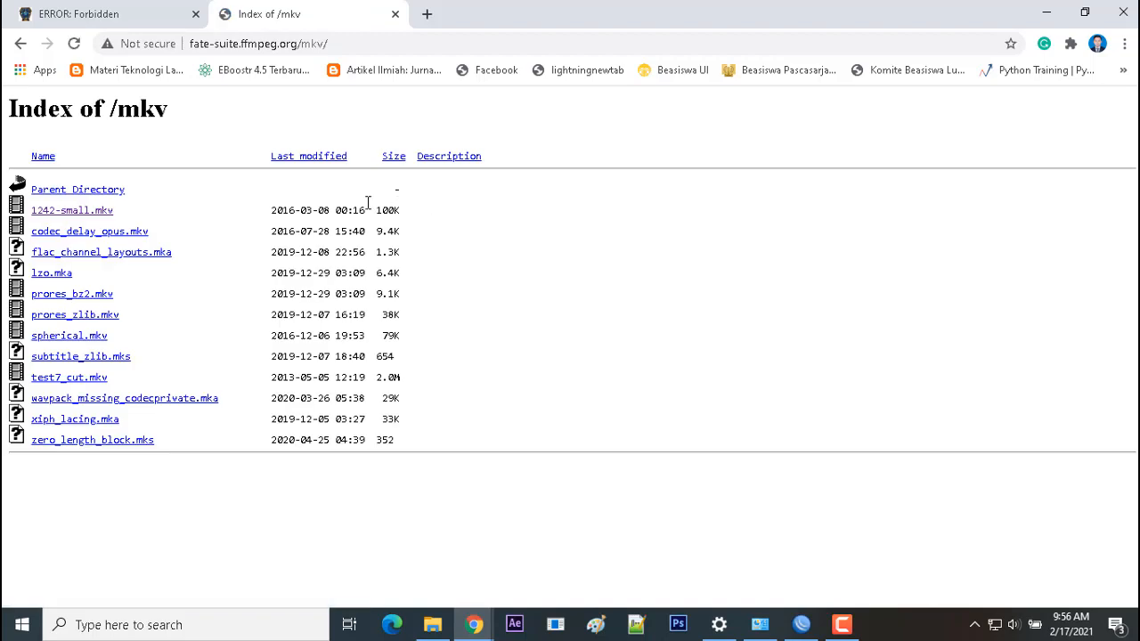
click(88, 211)
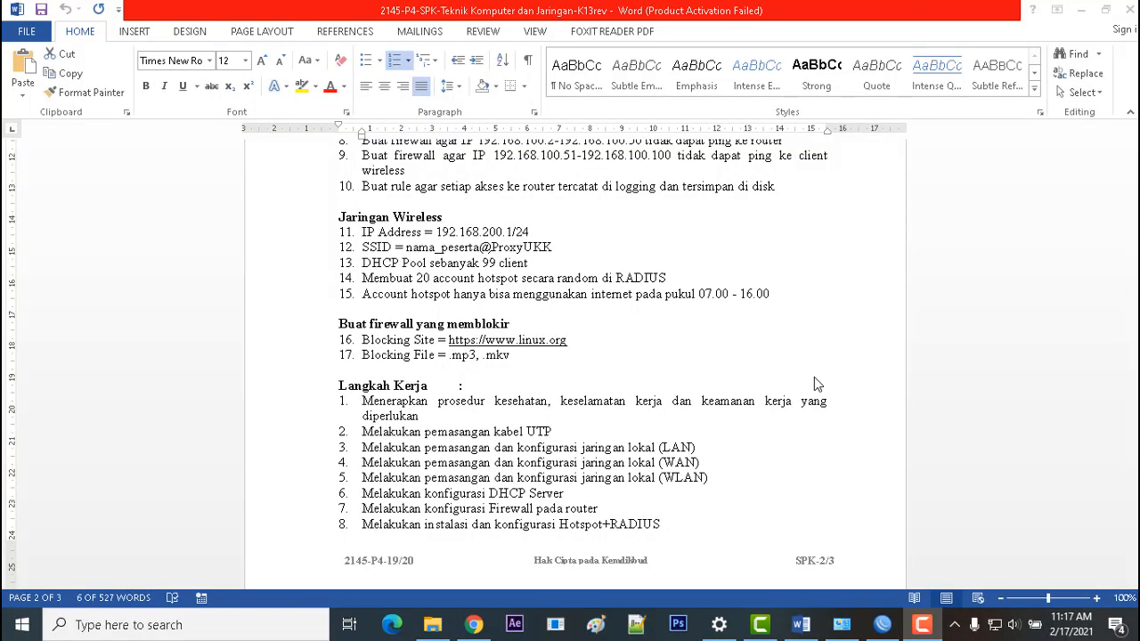
Step: Select firewall items 8–9 in the task sheet to review the ping requirements
scroll(625, 337, down, 2)
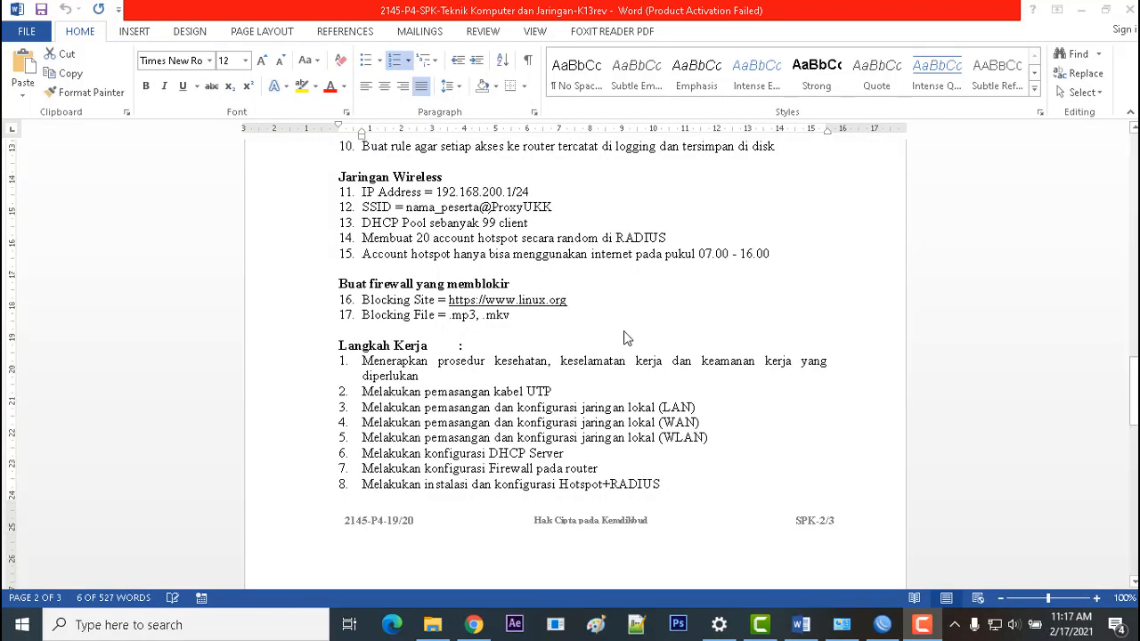
scroll(626, 337, up, 4)
scroll(624, 331, up, 1)
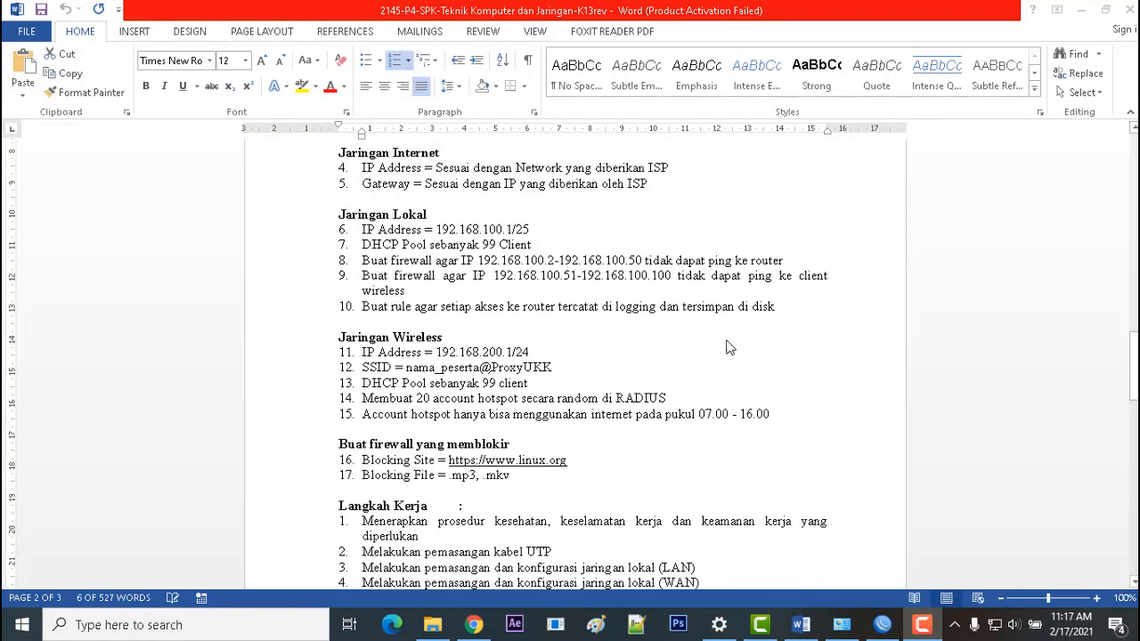
click(415, 271)
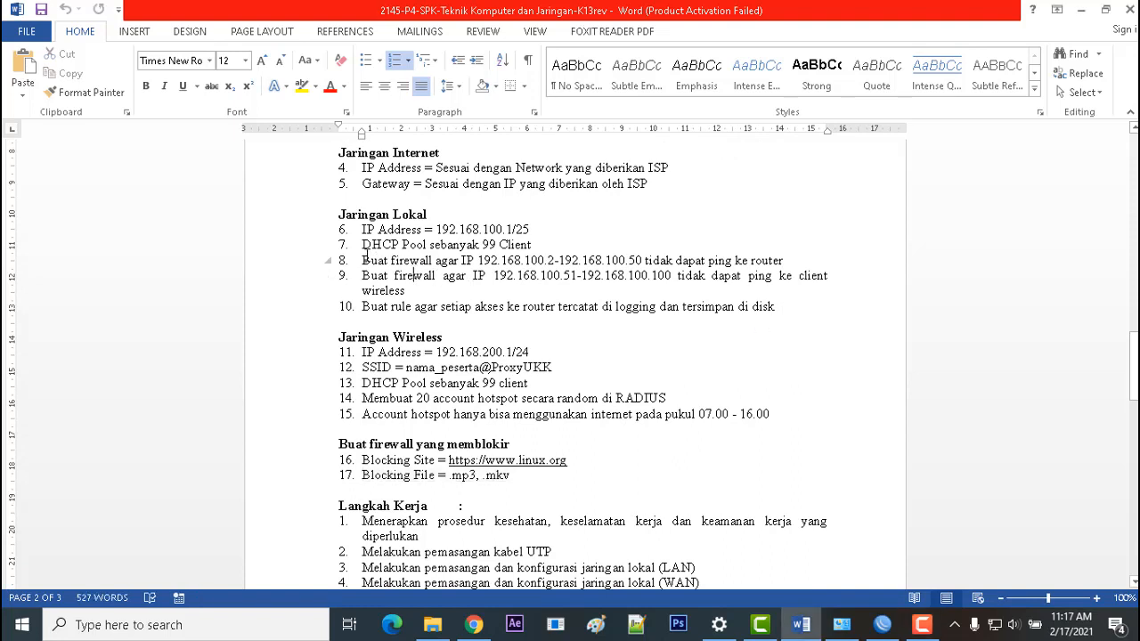
drag(439, 270, 784, 306)
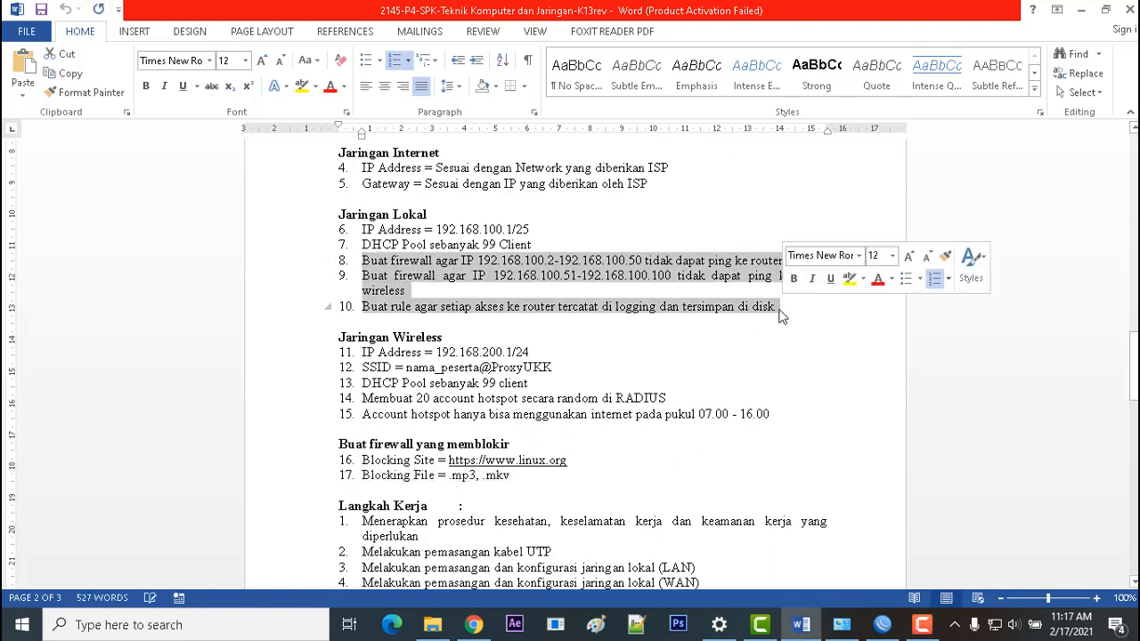
click(458, 290)
drag(363, 260, 472, 294)
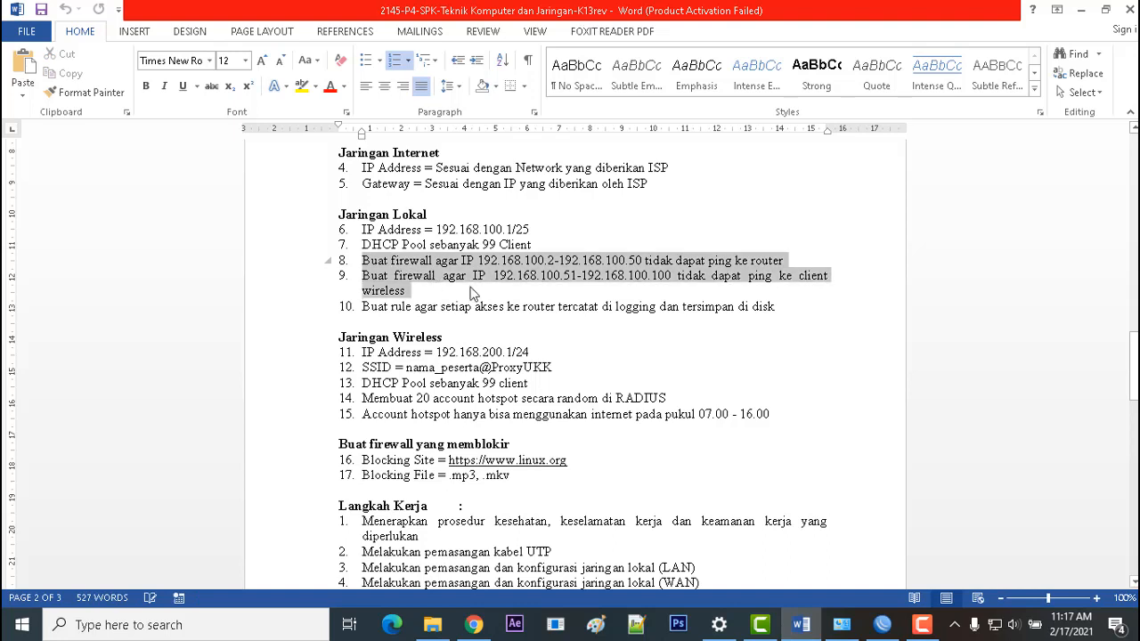
scroll(585, 353, up, 2)
click(568, 375)
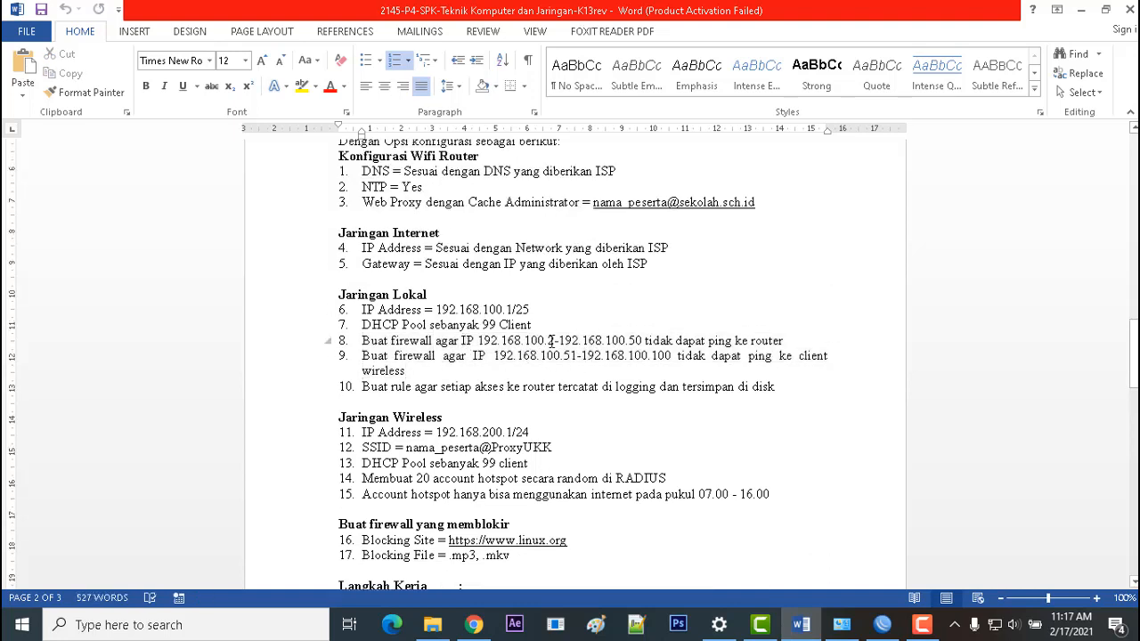
Step: Review the ping phrases in items 8 and 9, then select the Ethernet adapter in Network Connections
click(787, 341)
shift+click(644, 341)
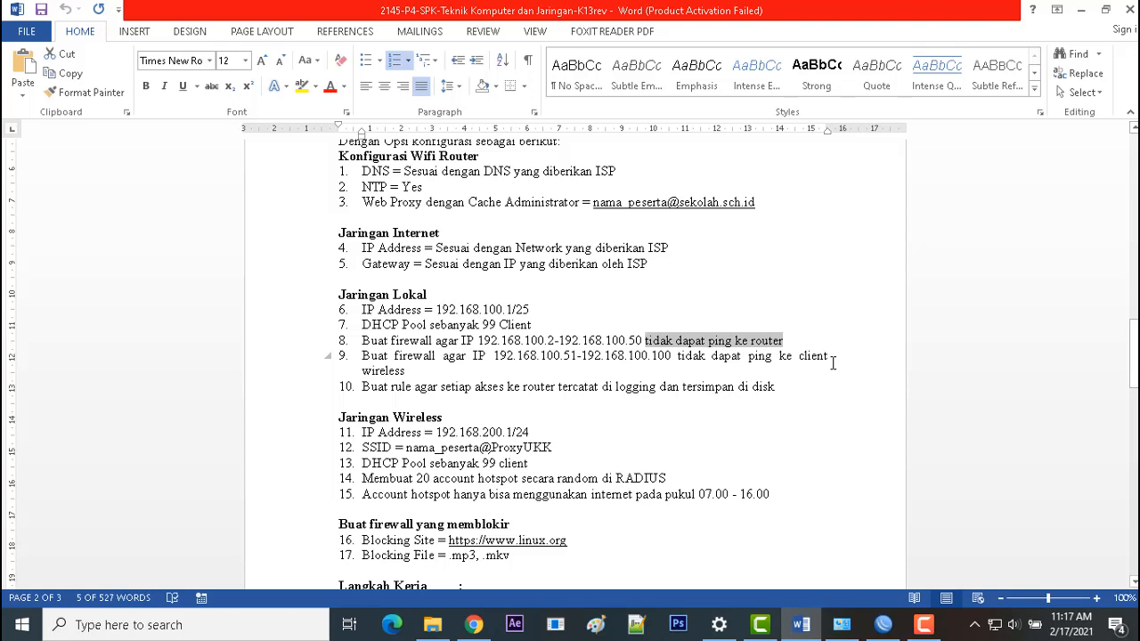
scroll(832, 362, down, 1)
click(494, 347)
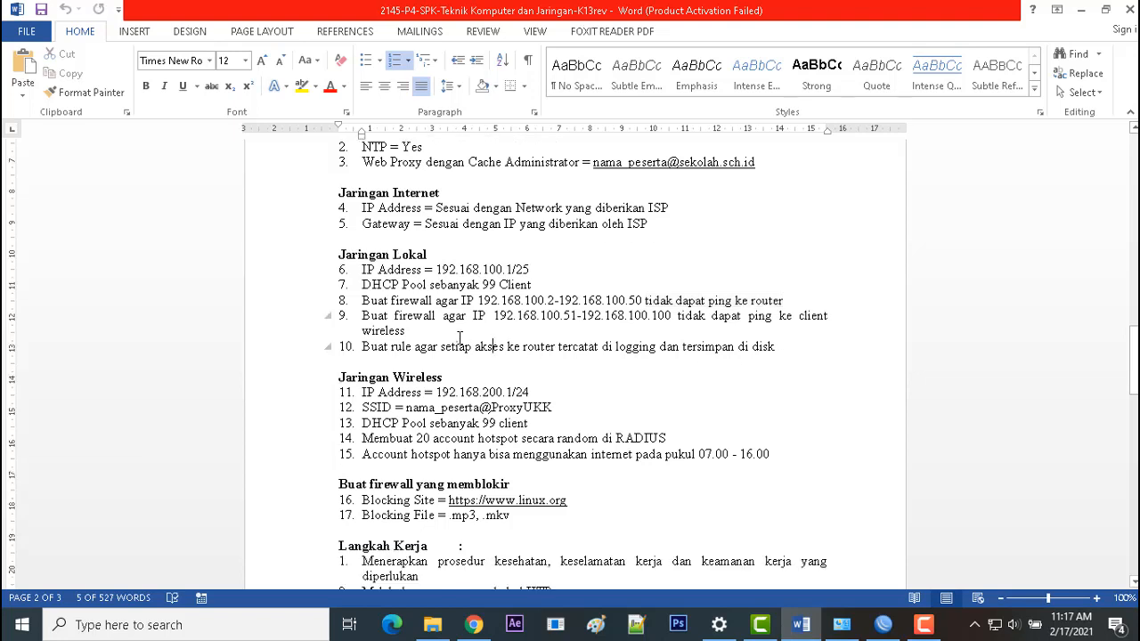
drag(403, 328, 365, 313)
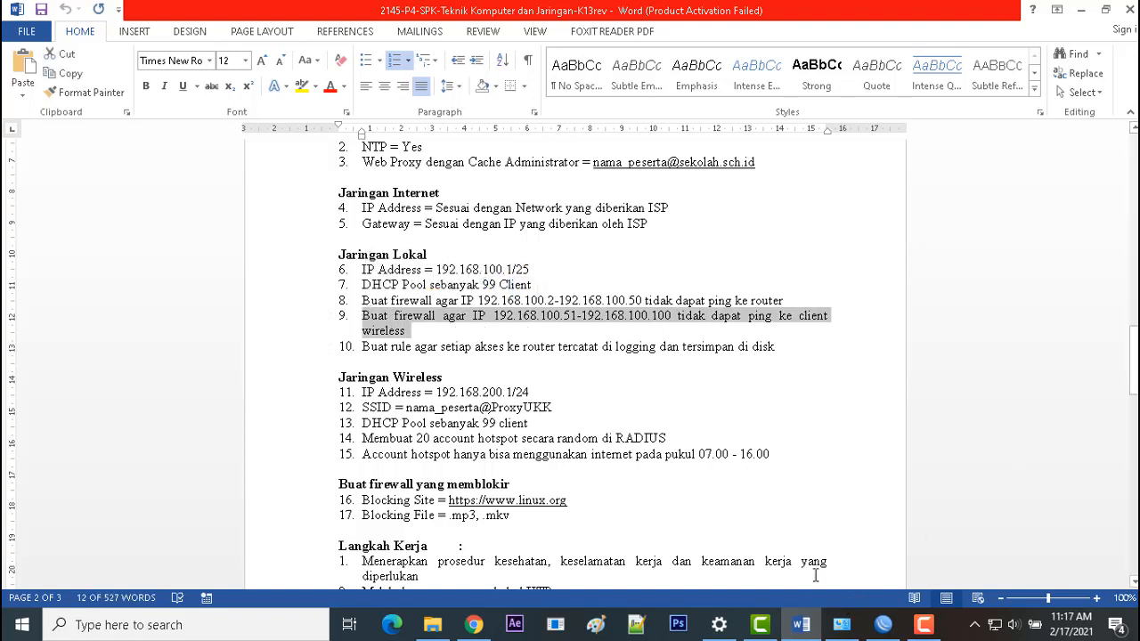
click(841, 624)
click(366, 119)
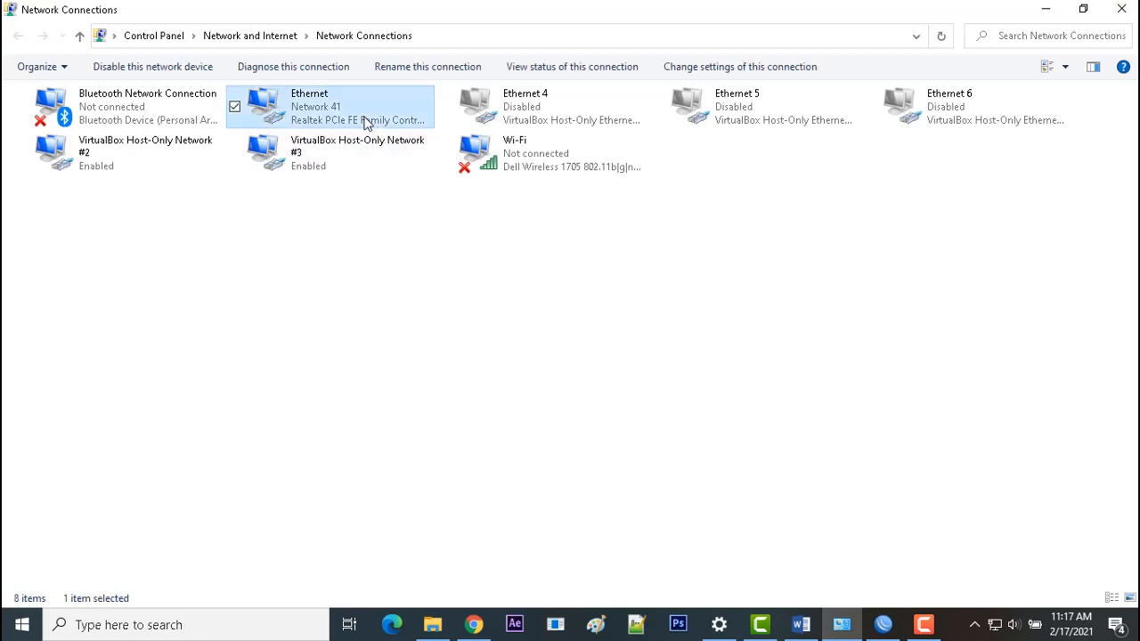
Step: Check the Ethernet details for IPv4 192.168.100.100 and gateway 192.168.100.1, then return to Word
right_click(366, 122)
click(430, 152)
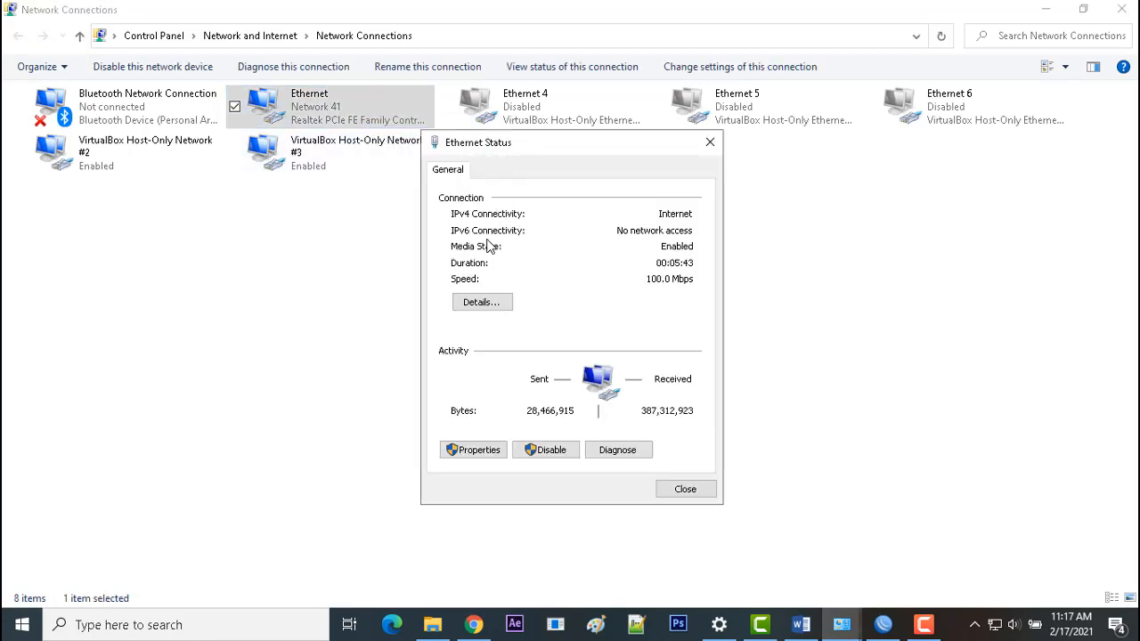
click(482, 302)
click(603, 292)
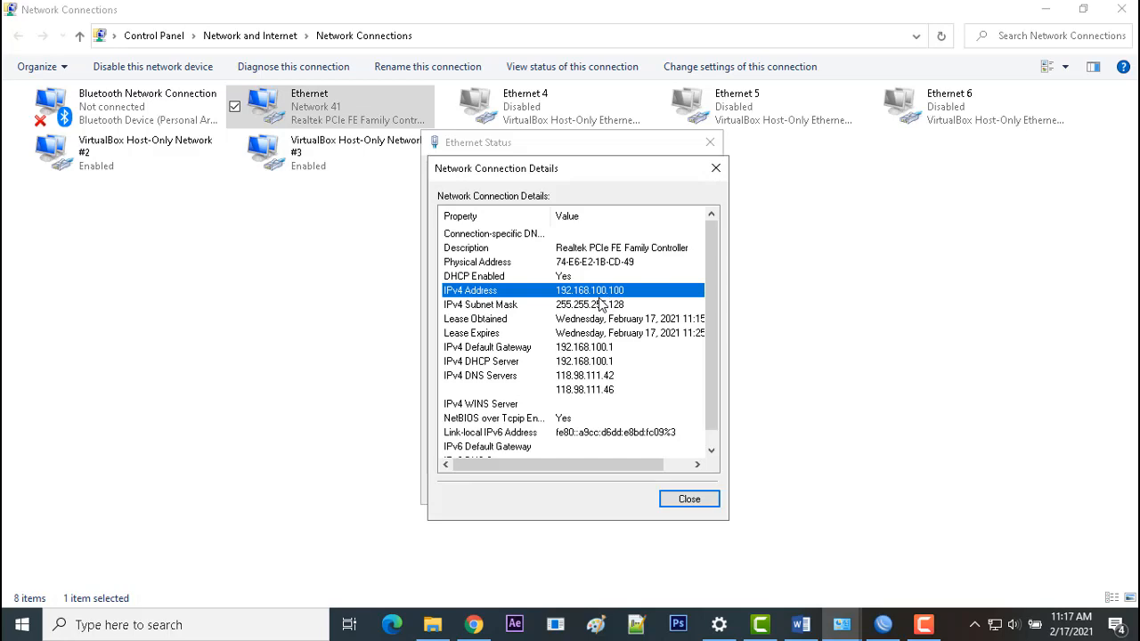
click(804, 626)
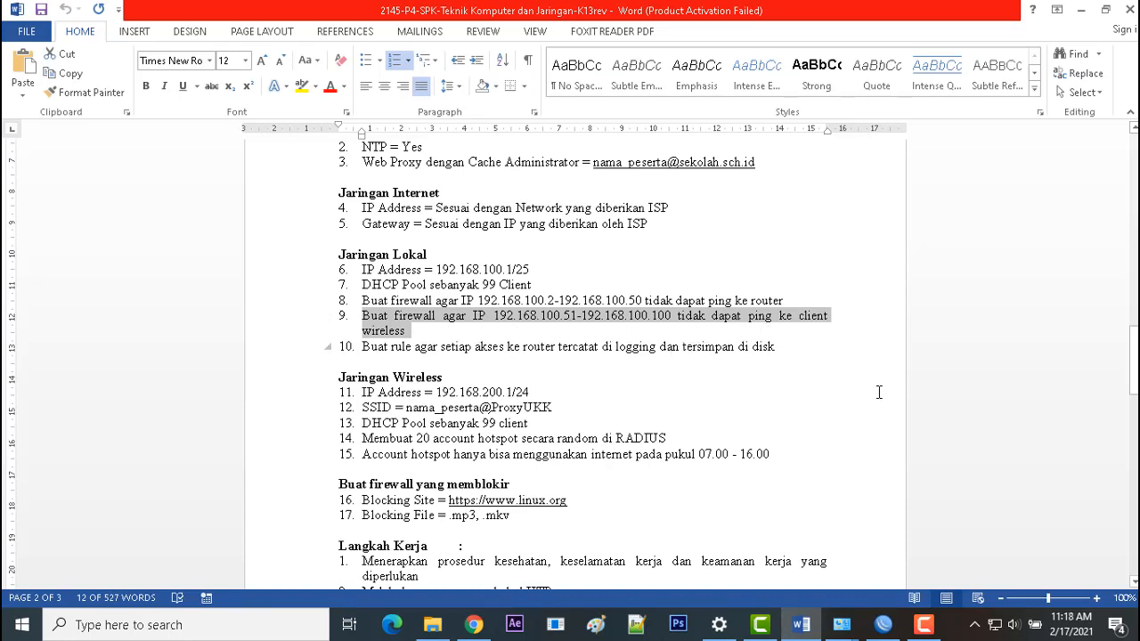
Step: Open Command Prompt and ping 192.168.200.96, stopping it after the timeouts
click(604, 456)
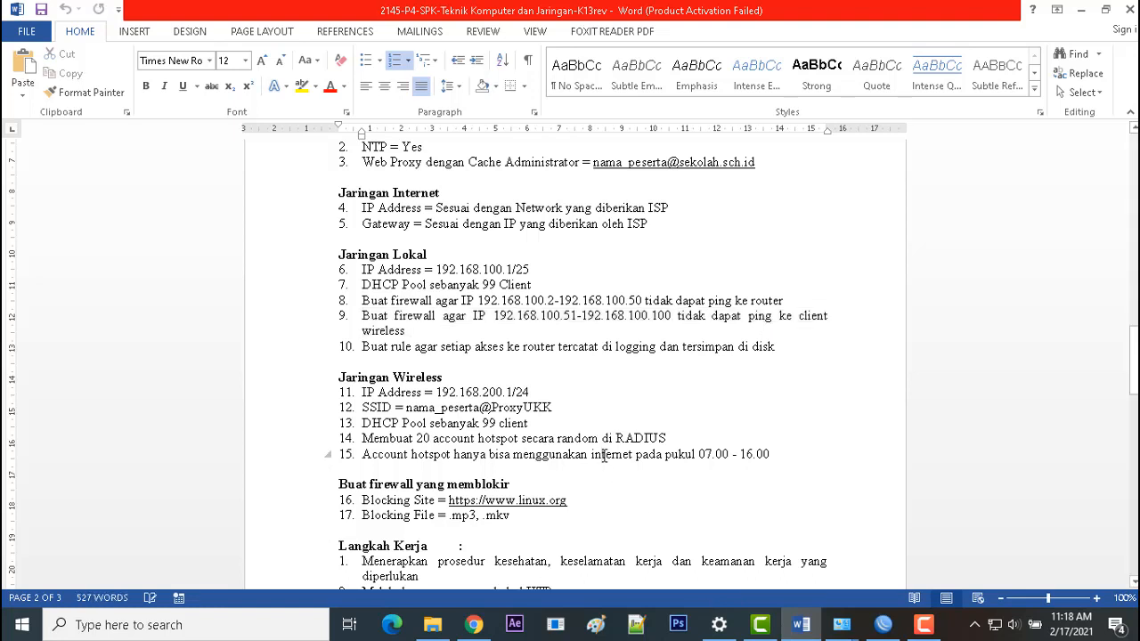
key(super+r)
key(Return)
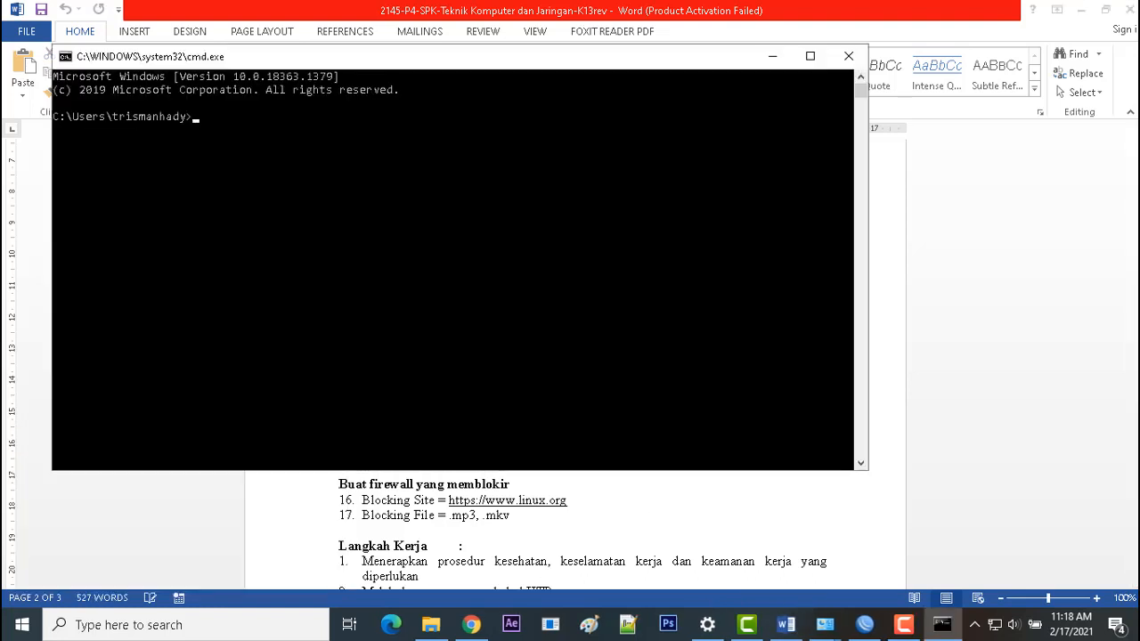
text(ping 192.168.200.96)
key(Return)
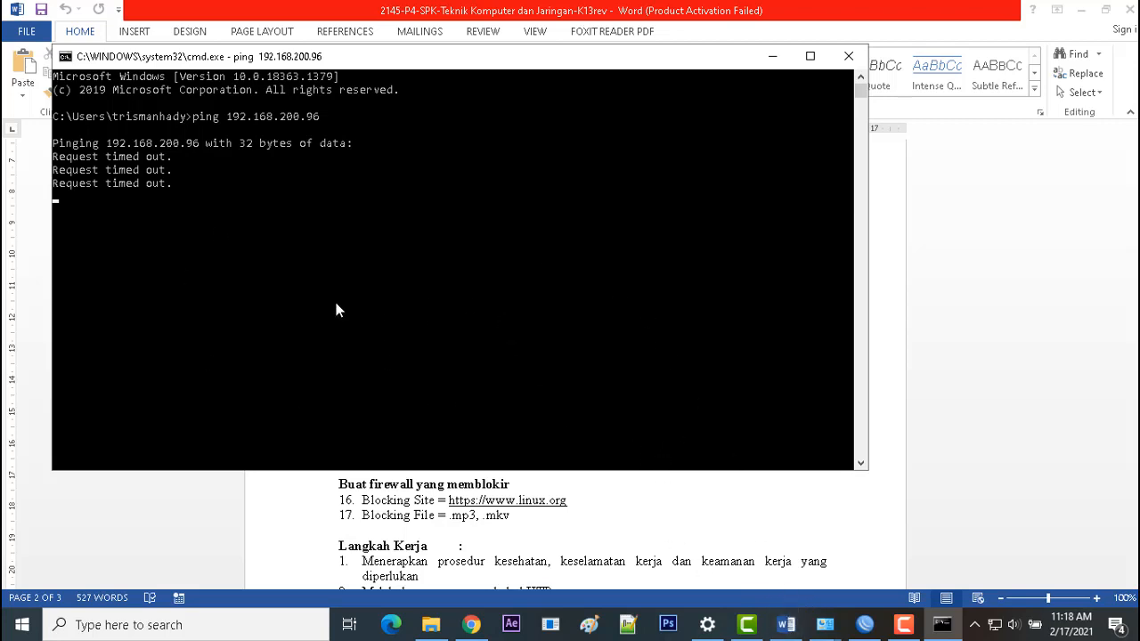
key(ctrl+c)
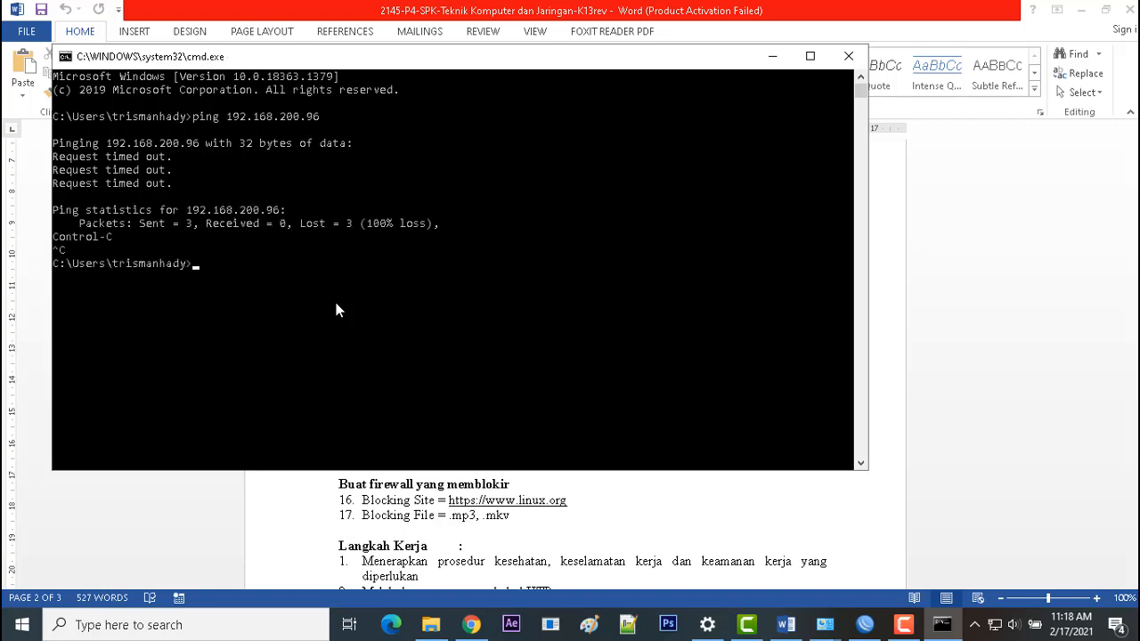
Step: Ping 192.168.100.1 and get replies, then review item 8 in Word
key(Up)
key(BackSpace)
key(BackSpace)
key(BackSpace)
key(BackSpace)
text(100.1)
key(Return)
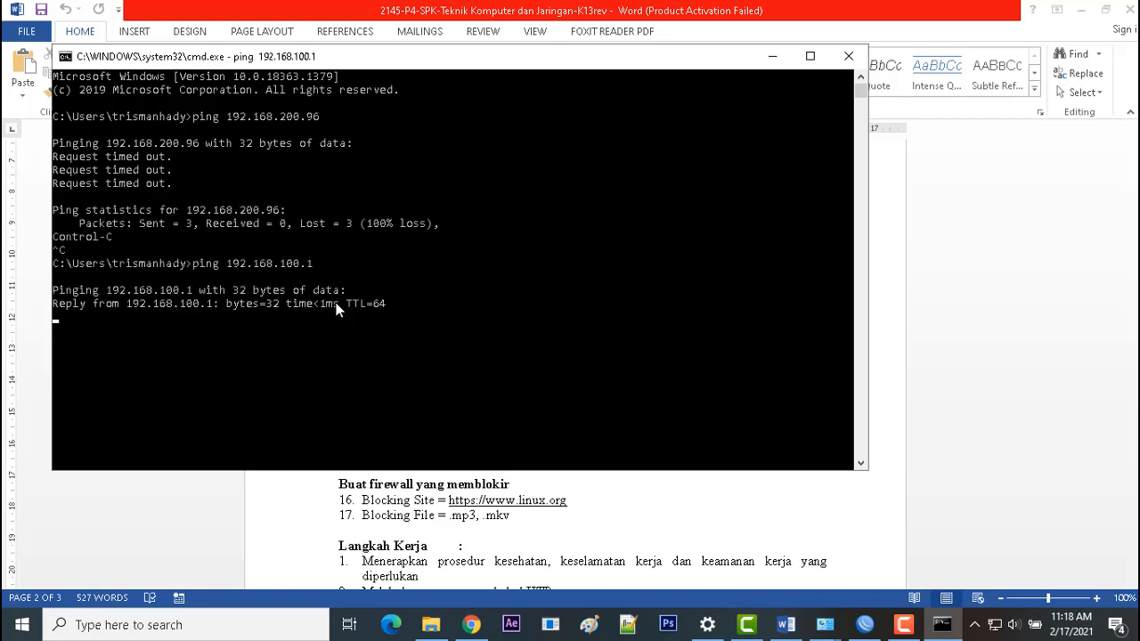
click(547, 496)
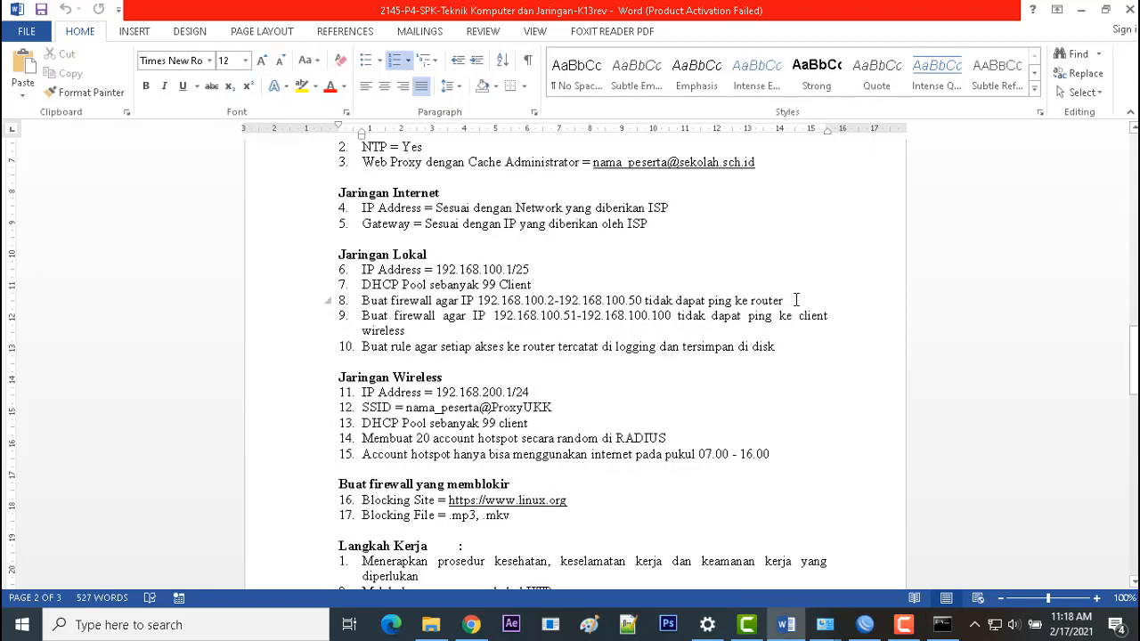
drag(796, 300, 529, 303)
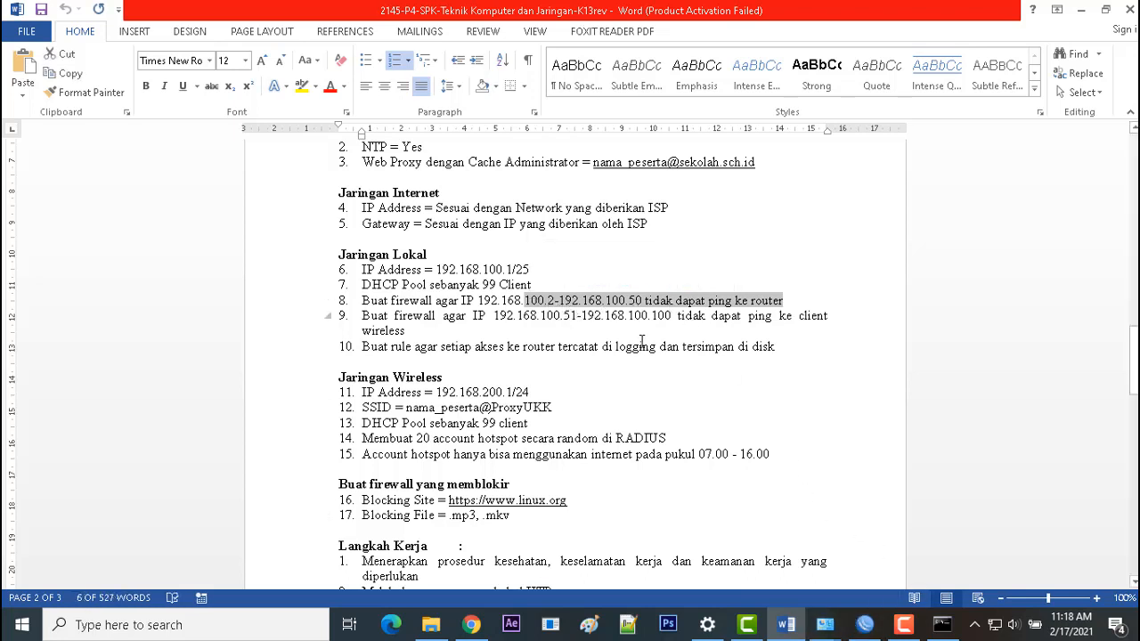
Step: Ping 192.168.200.1 from Command Prompt, confirm it replies, and return to Word
click(935, 629)
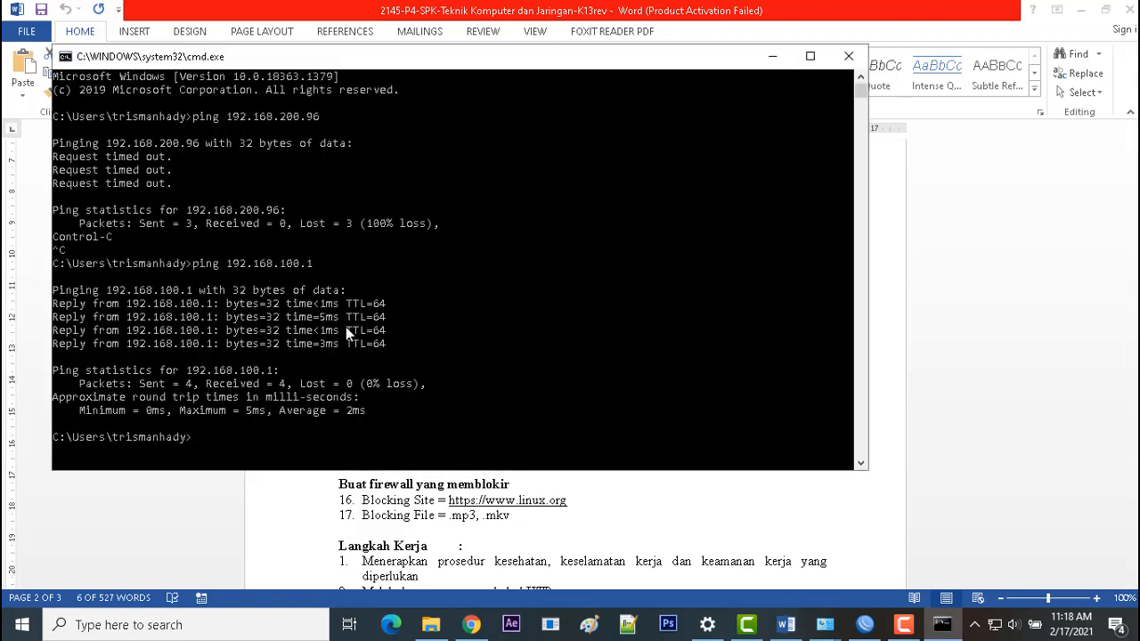
key(Up)
key(BackSpace)
text(2.168.200.1)
key(Return)
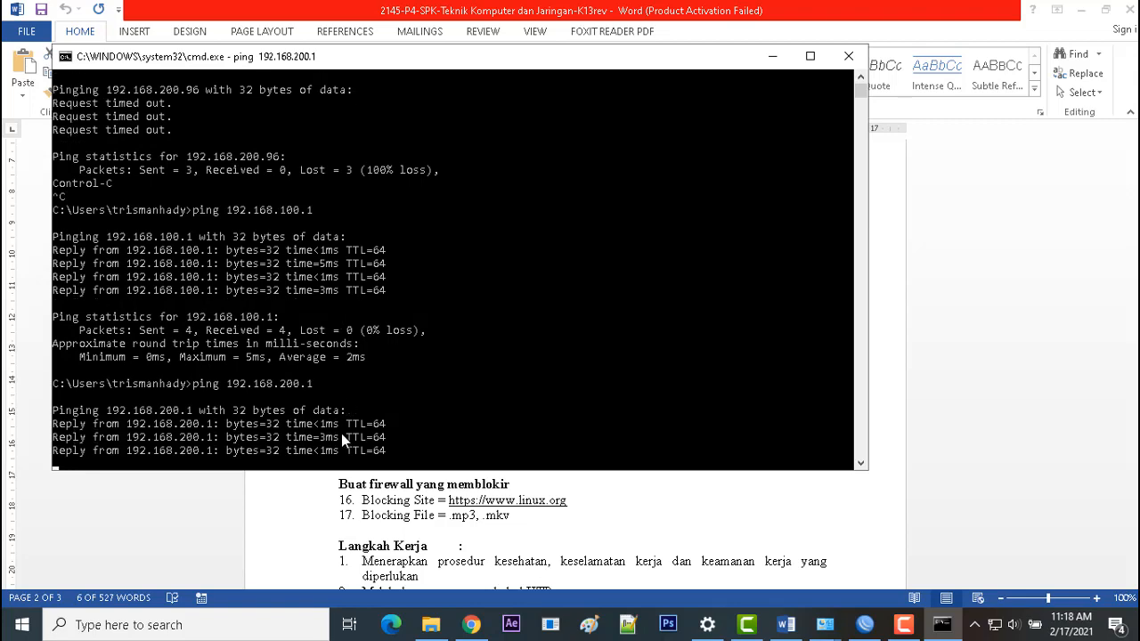
click(686, 485)
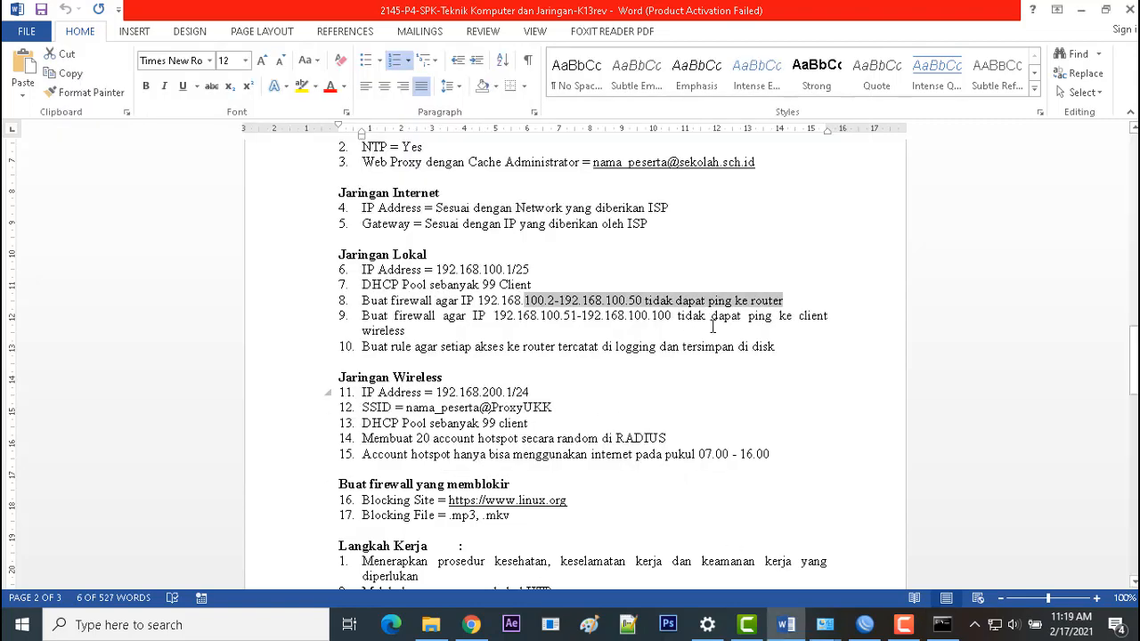
Step: Open the Ethernet adapter's IPv4 properties and switch to a manually set IP address
click(764, 319)
drag(784, 301, 375, 300)
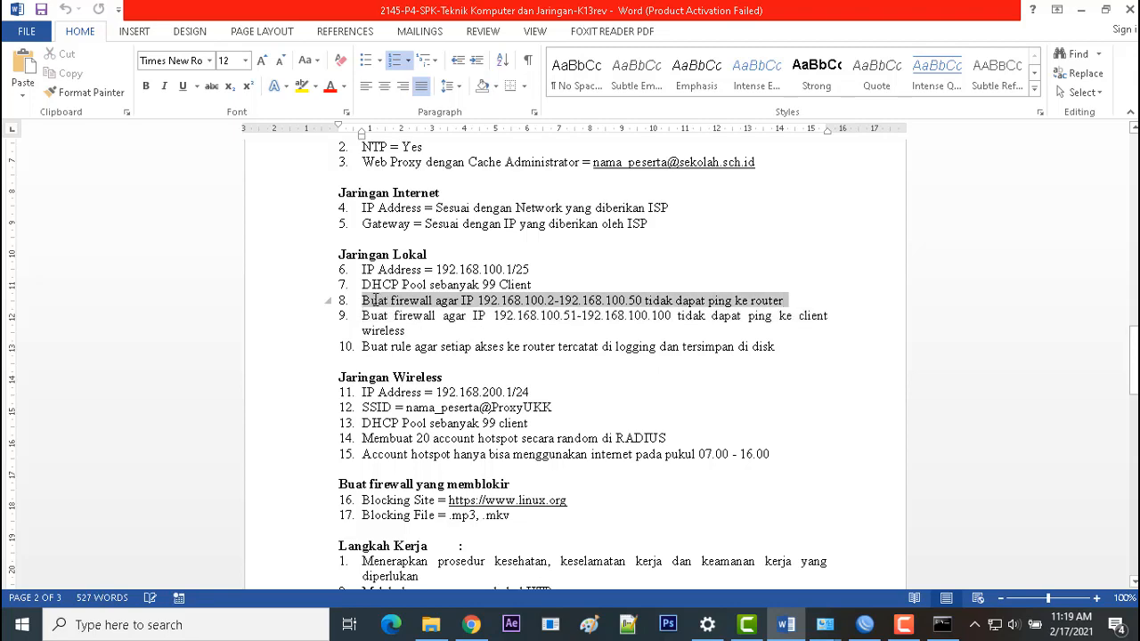
click(824, 620)
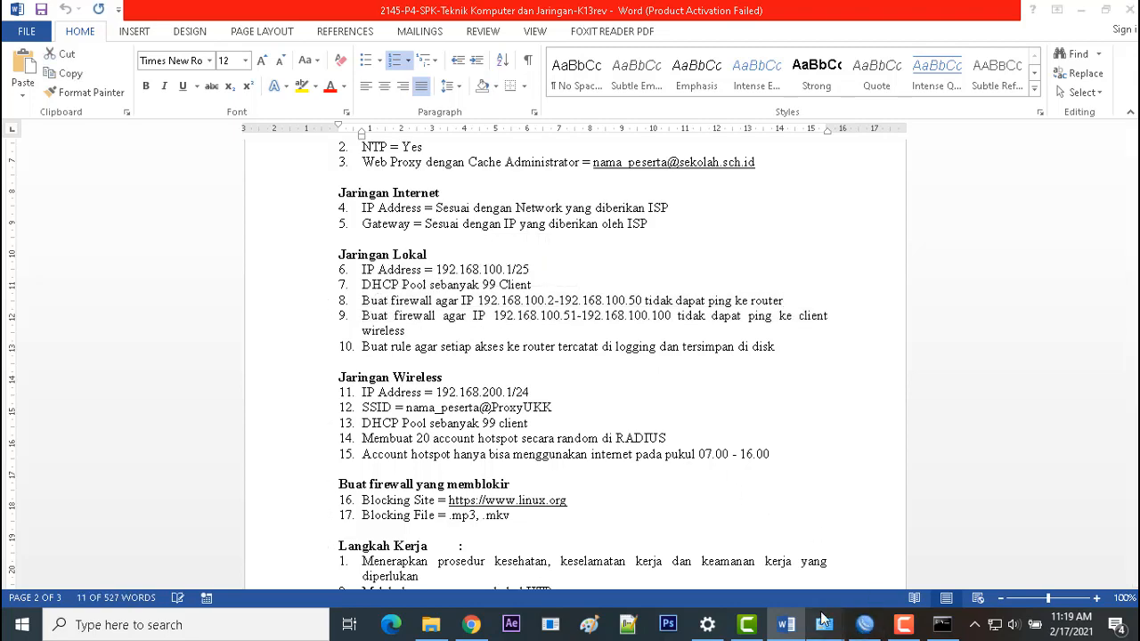
click(891, 538)
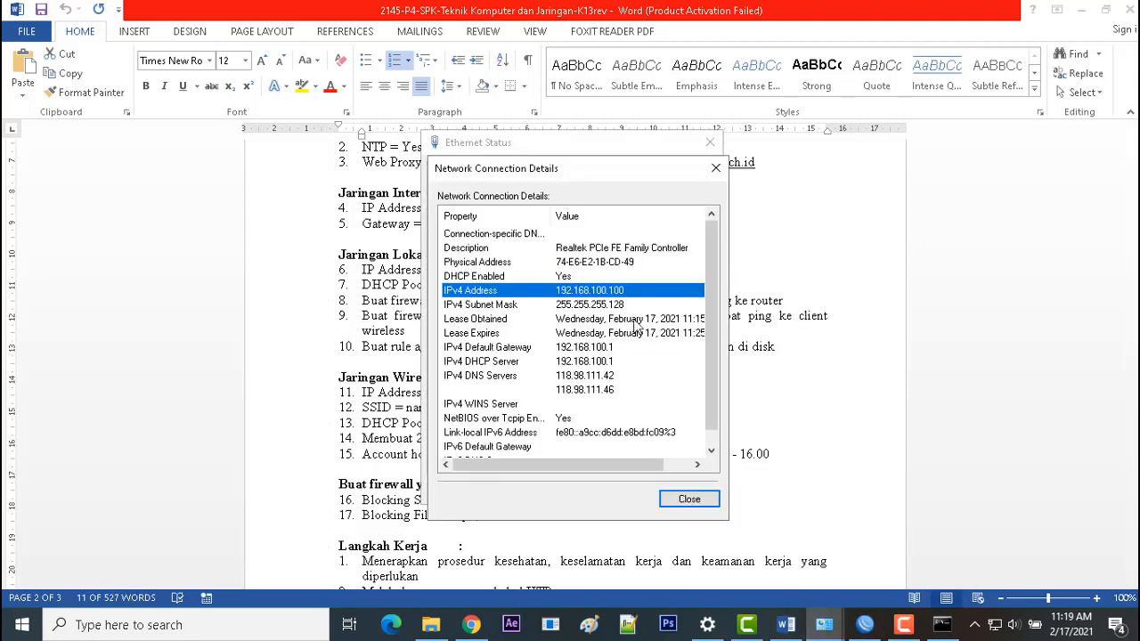
click(714, 169)
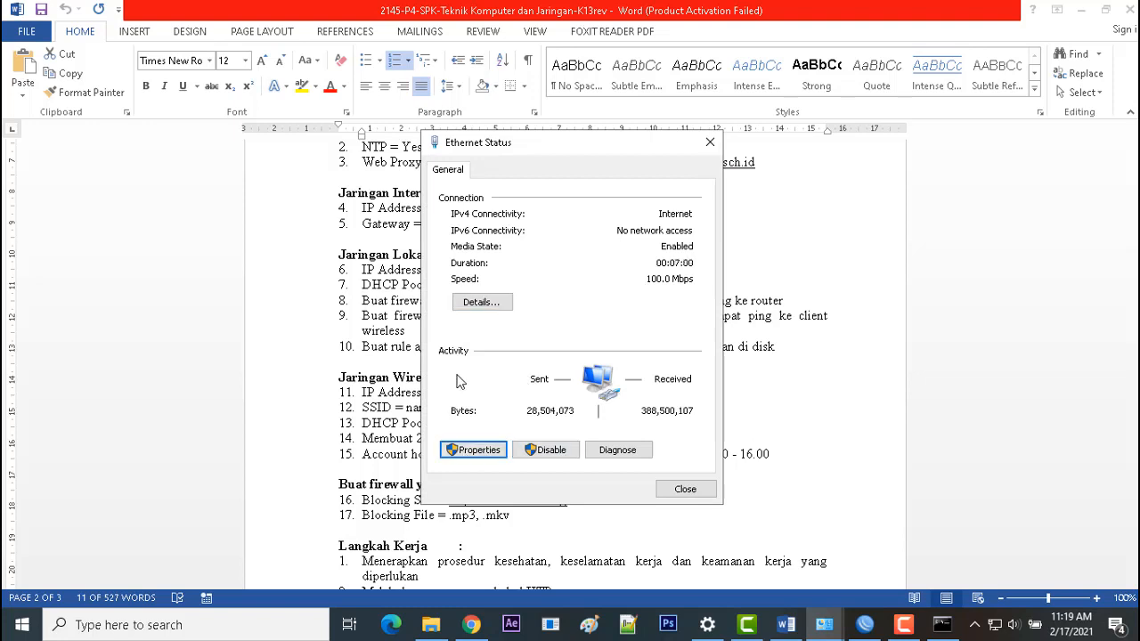
key(Return)
click(554, 349)
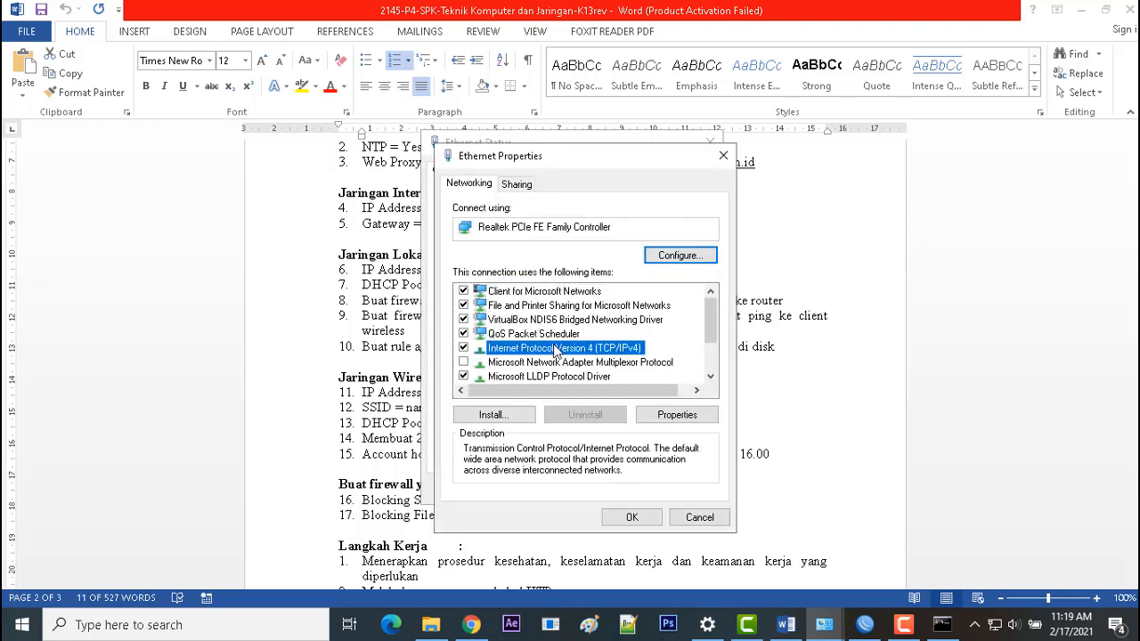
double_click(555, 350)
click(495, 339)
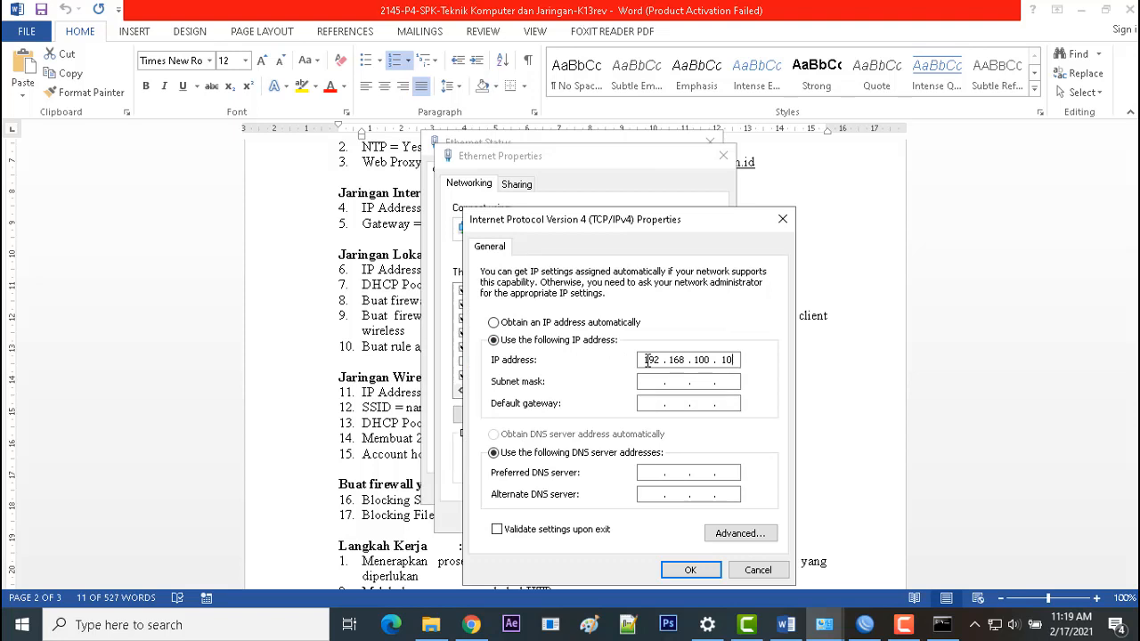
Step: Set IP 192.168.100.10, mask 255.255.255.0, gateway 192.168.100.1, DNS 8.8.8.8/8.8.4.4, and save
click(785, 624)
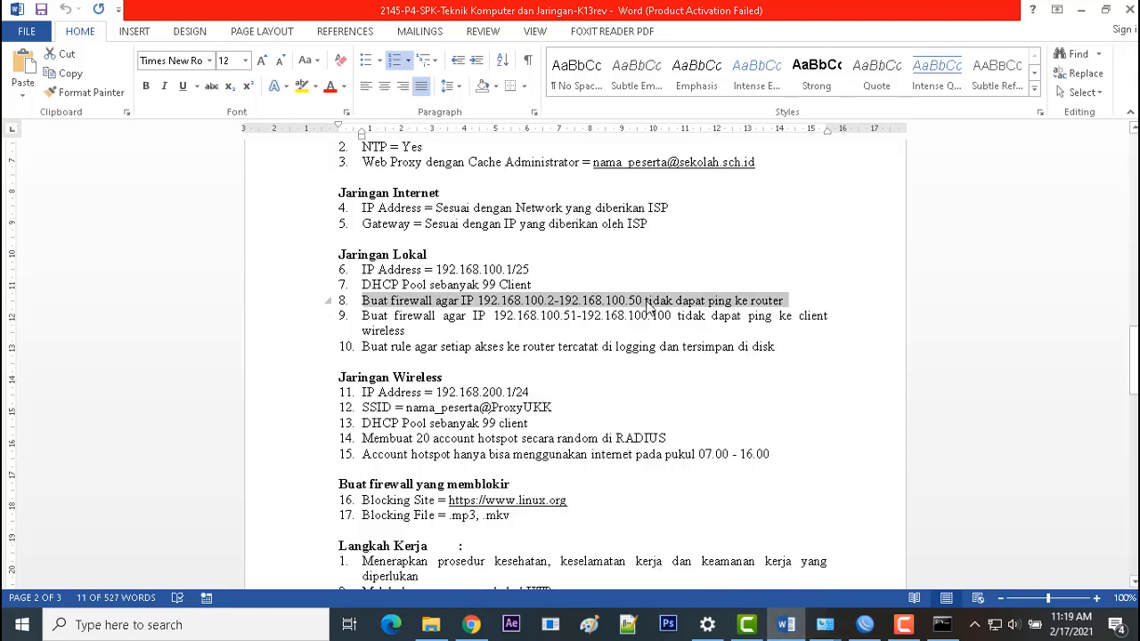
click(825, 624)
click(895, 526)
click(688, 380)
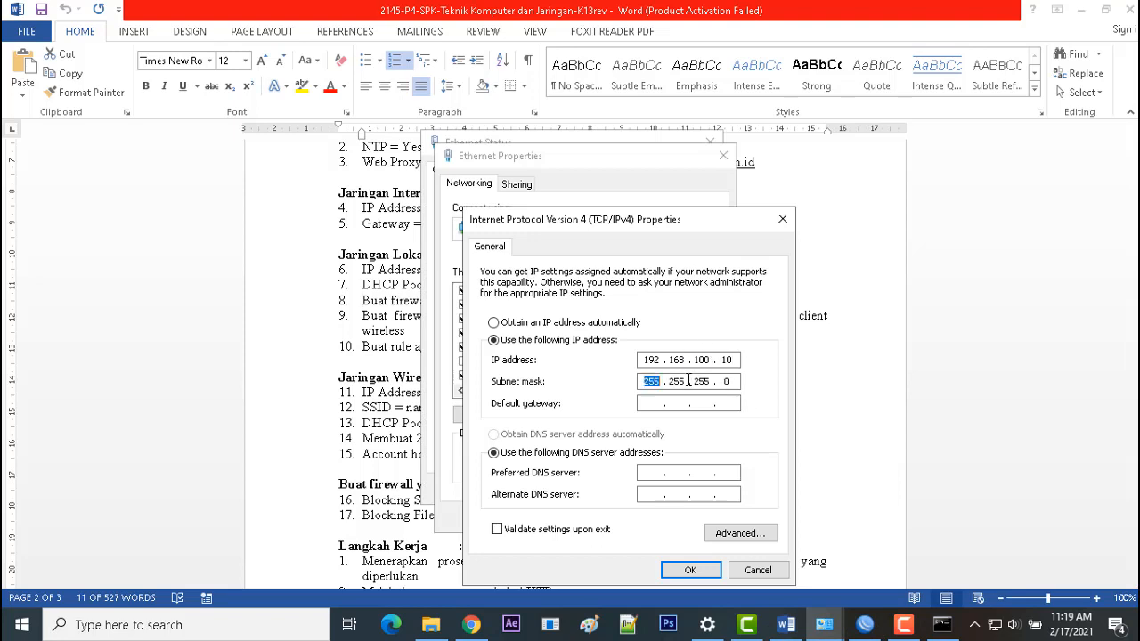
key(Tab)
text(168 . 100 . 1)
click(641, 471)
text(8.8.8.8)
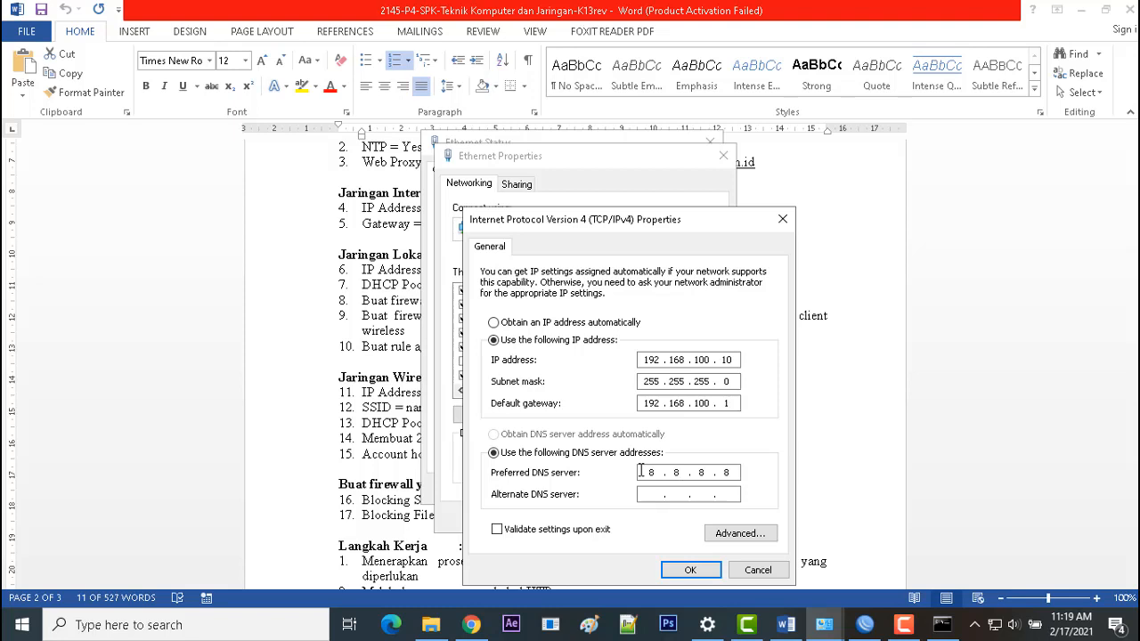
text(8.8.4.4)
click(690, 570)
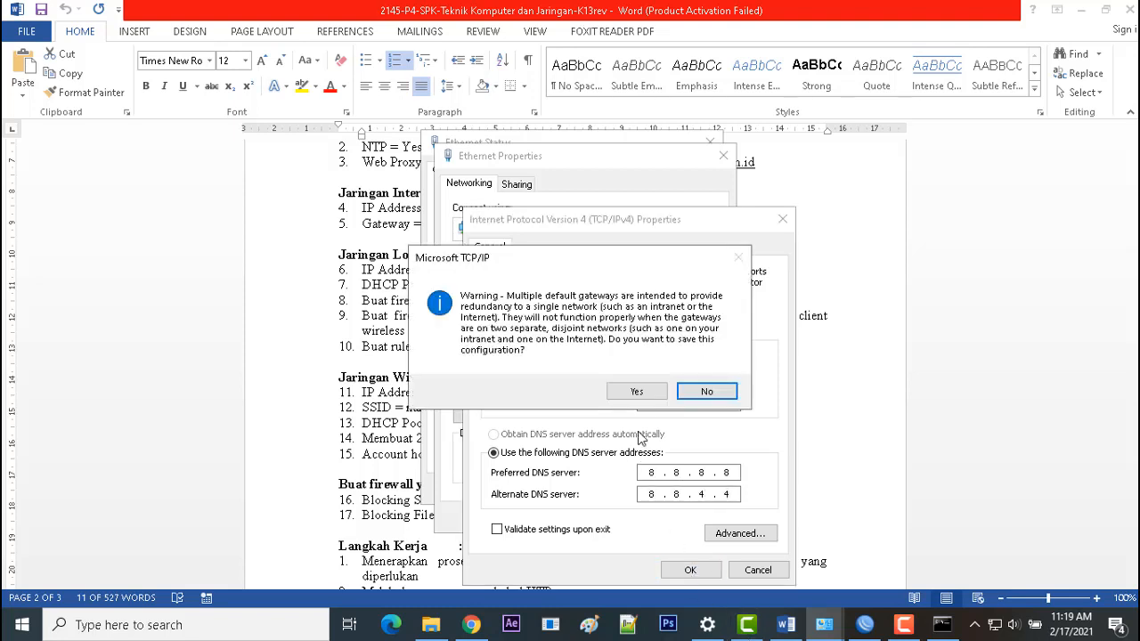
click(636, 391)
click(629, 518)
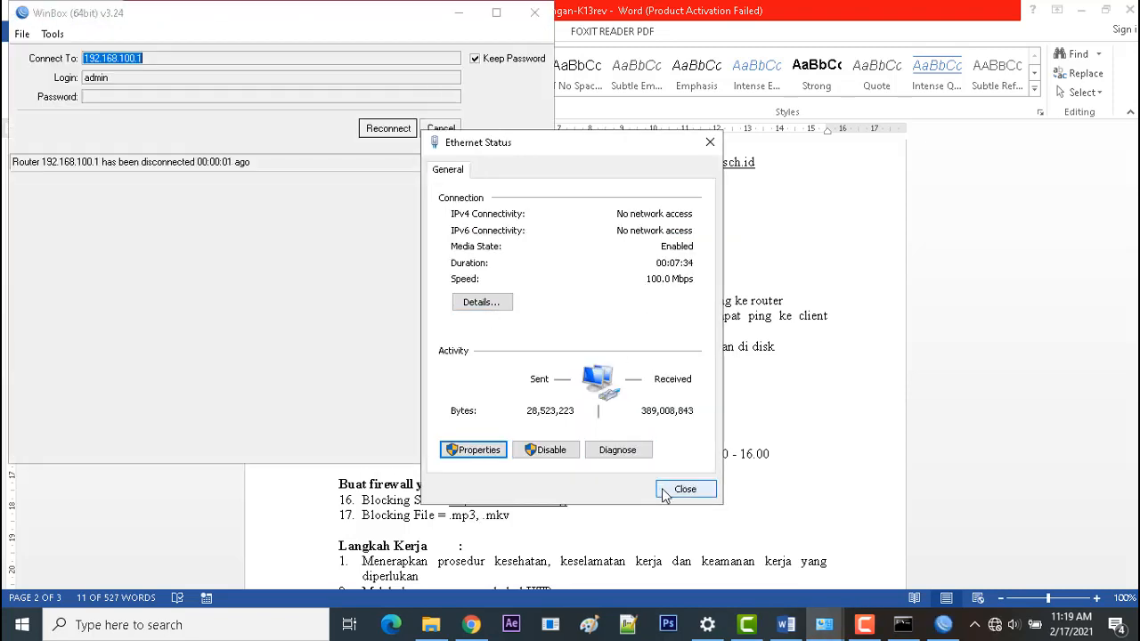
click(682, 490)
Step: Ping 192.168.100.1 and 192.168.200.1 again and observe both time out
click(418, 129)
click(629, 320)
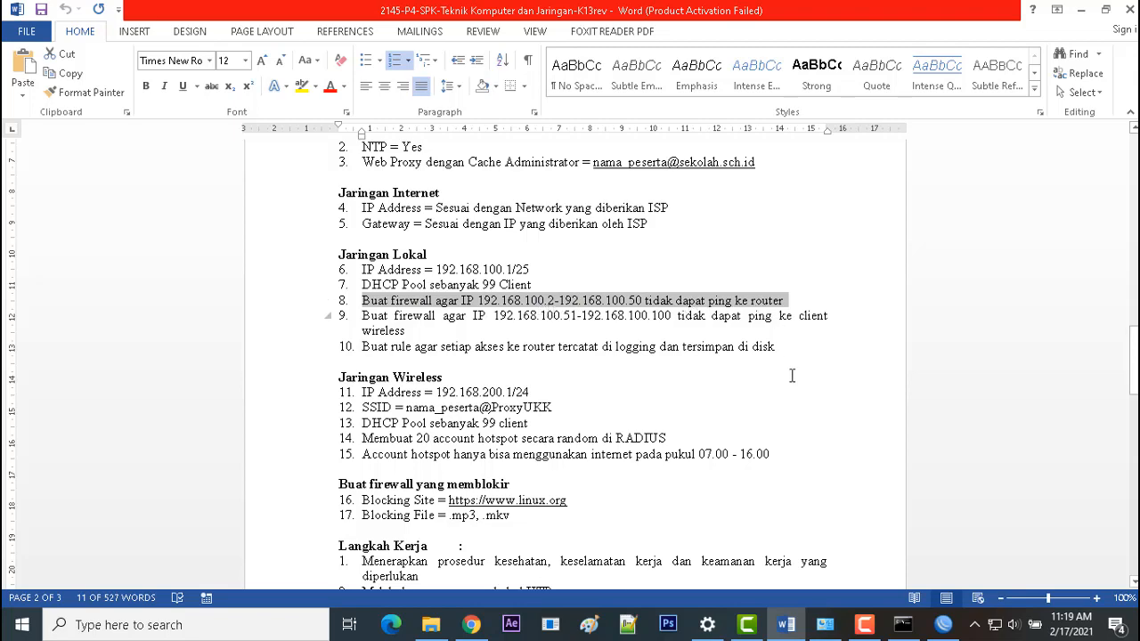
click(902, 623)
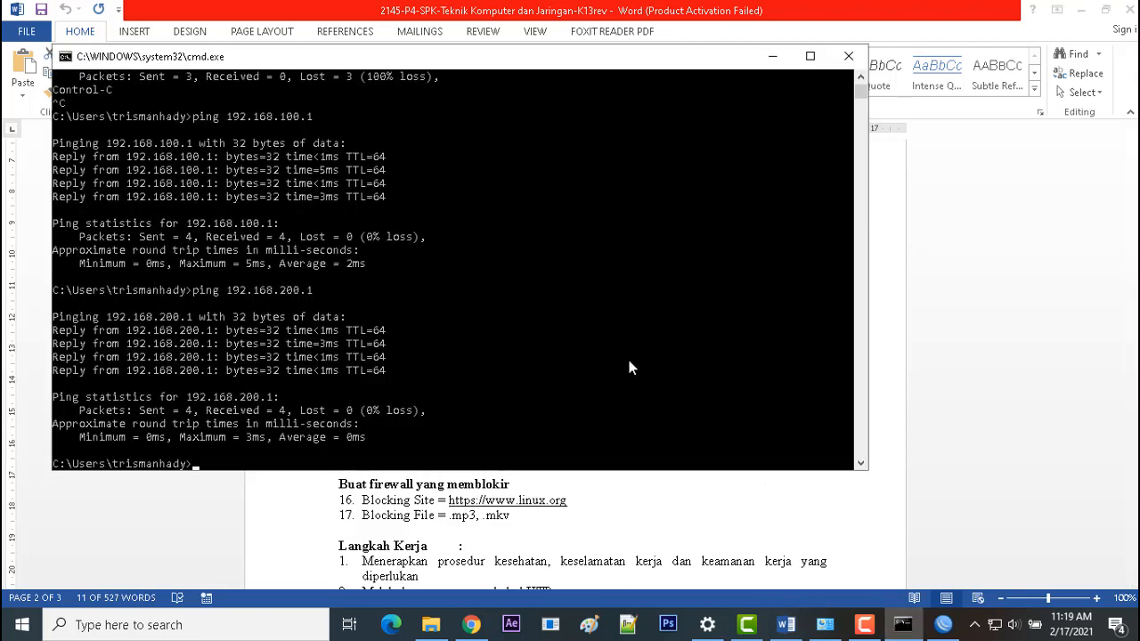
text(ping 19.2)
key(BackSpace)
key(BackSpace)
text(2.168.100.1)
key(Return)
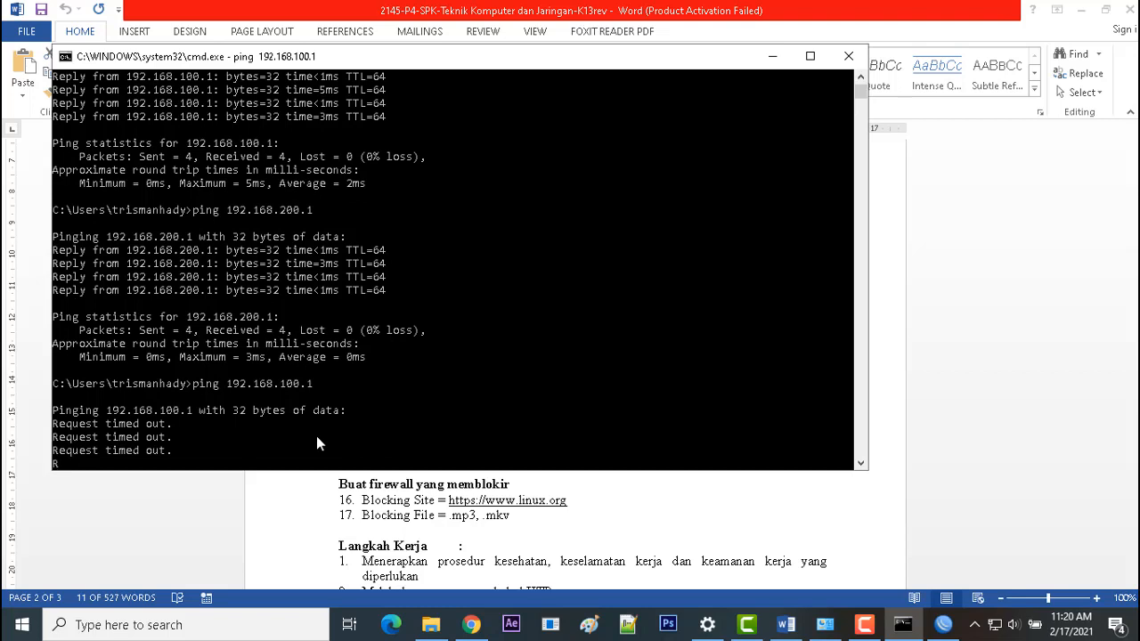
key(Up)
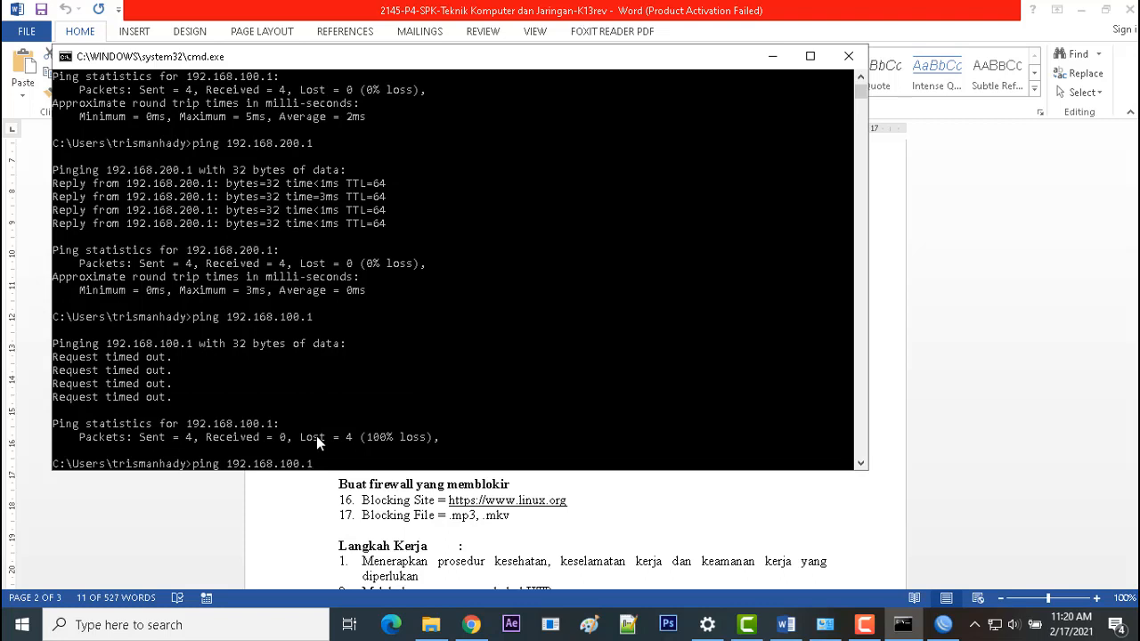
key(Return)
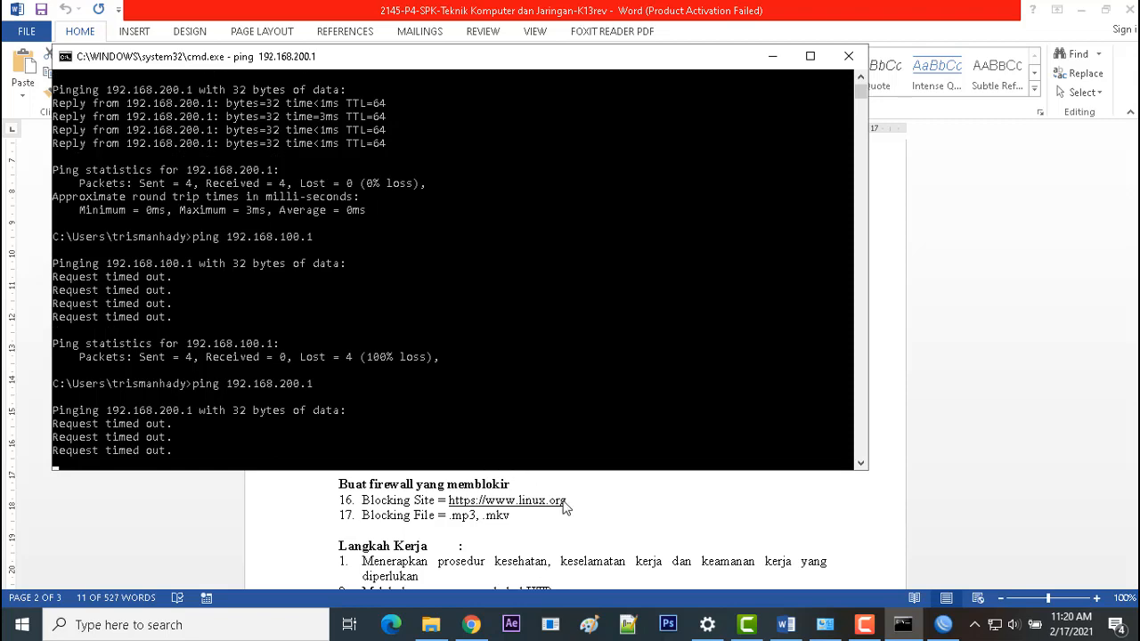
Step: Bring the Word task sheet forward and read down to the wired and wireless client testing steps 9–11
click(646, 529)
scroll(632, 512, down, 3)
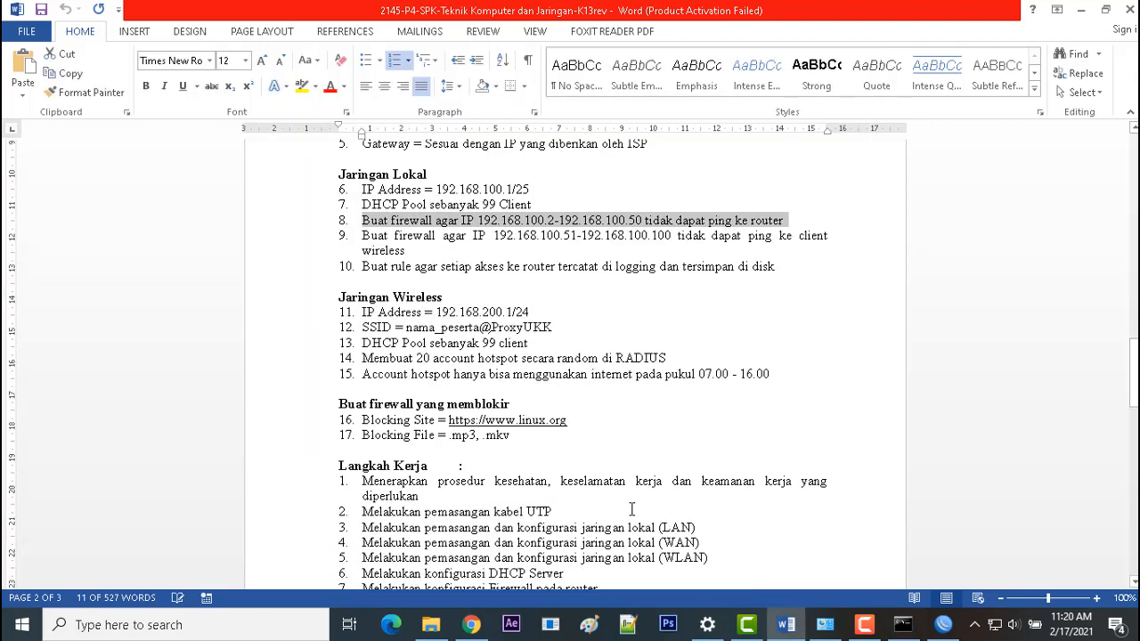
scroll(632, 512, up, 3)
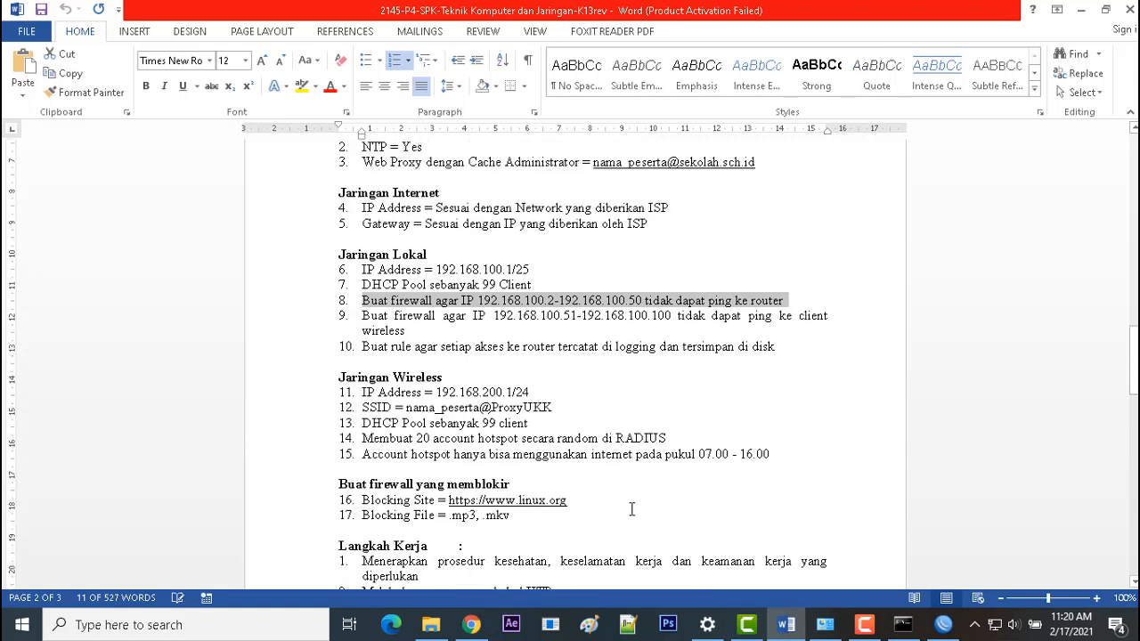
scroll(632, 510, up, 4)
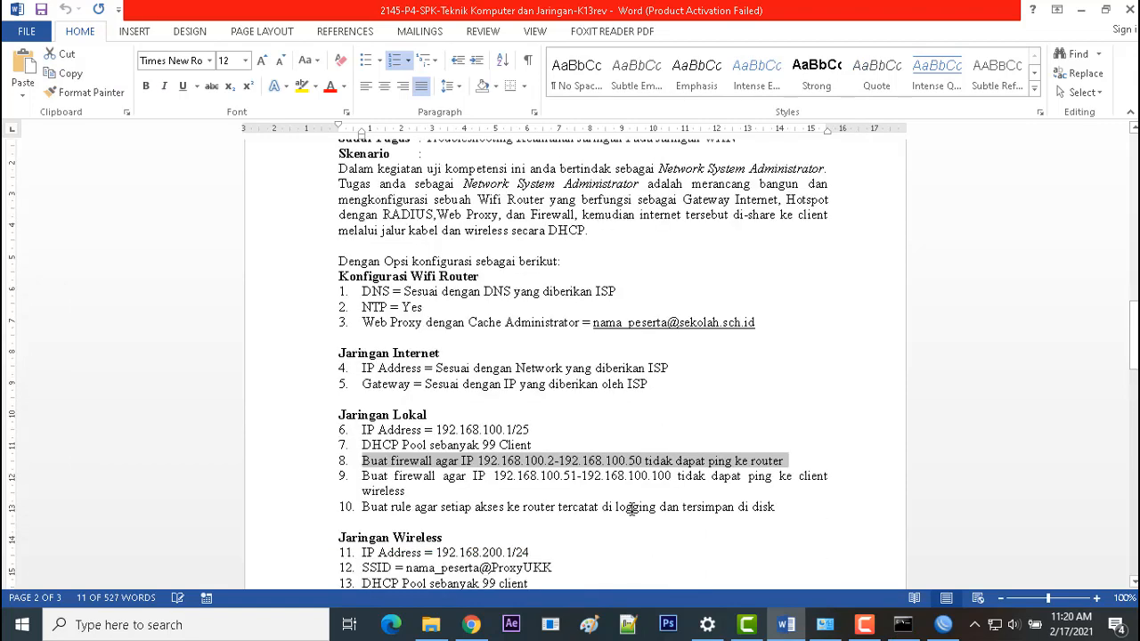
scroll(631, 509, down, 1)
scroll(632, 508, down, 1)
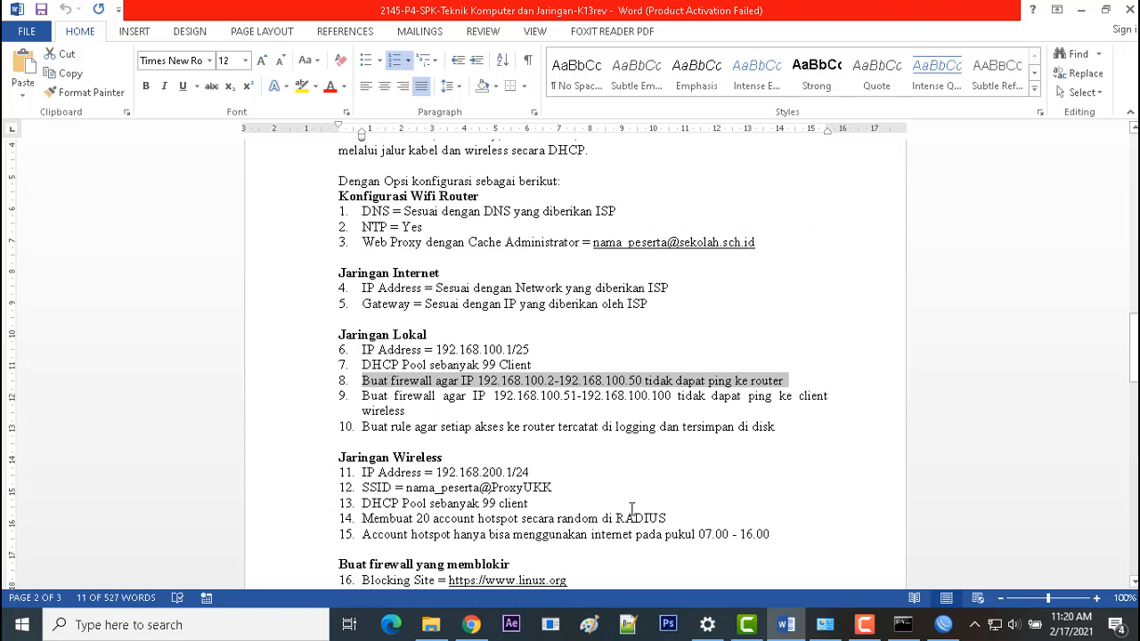
scroll(631, 510, down, 1)
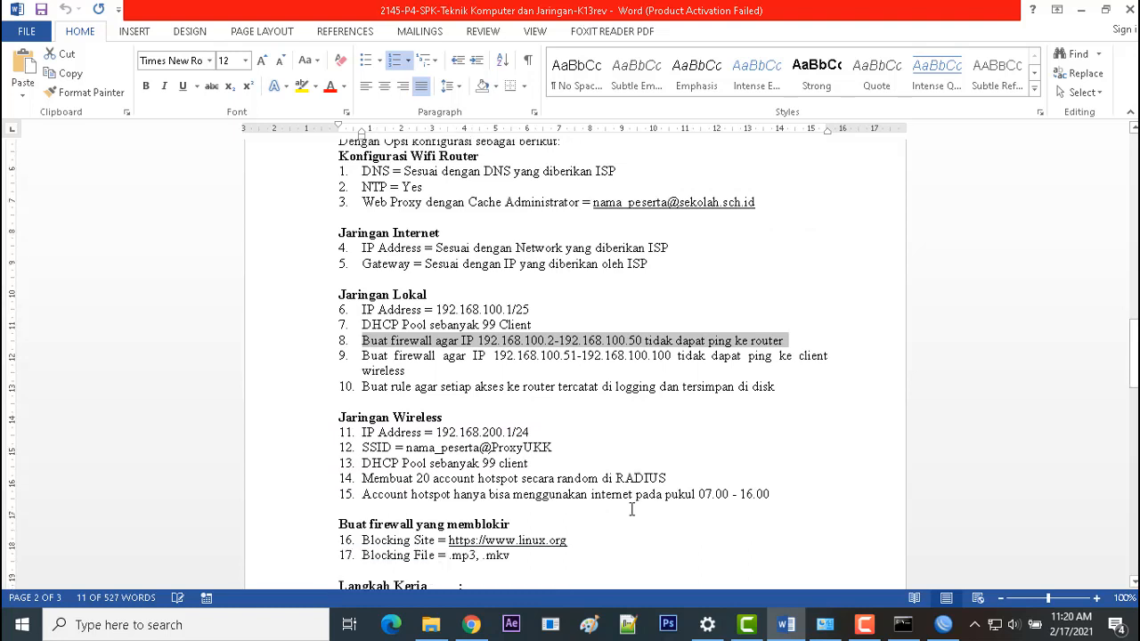
scroll(631, 509, down, 2)
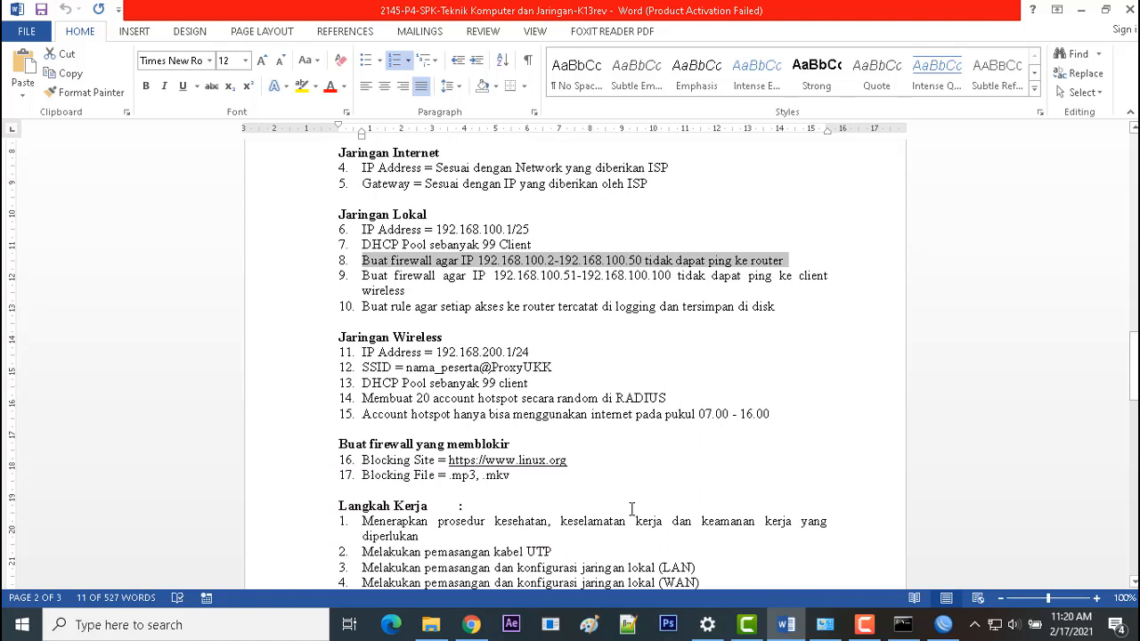
scroll(632, 510, down, 1)
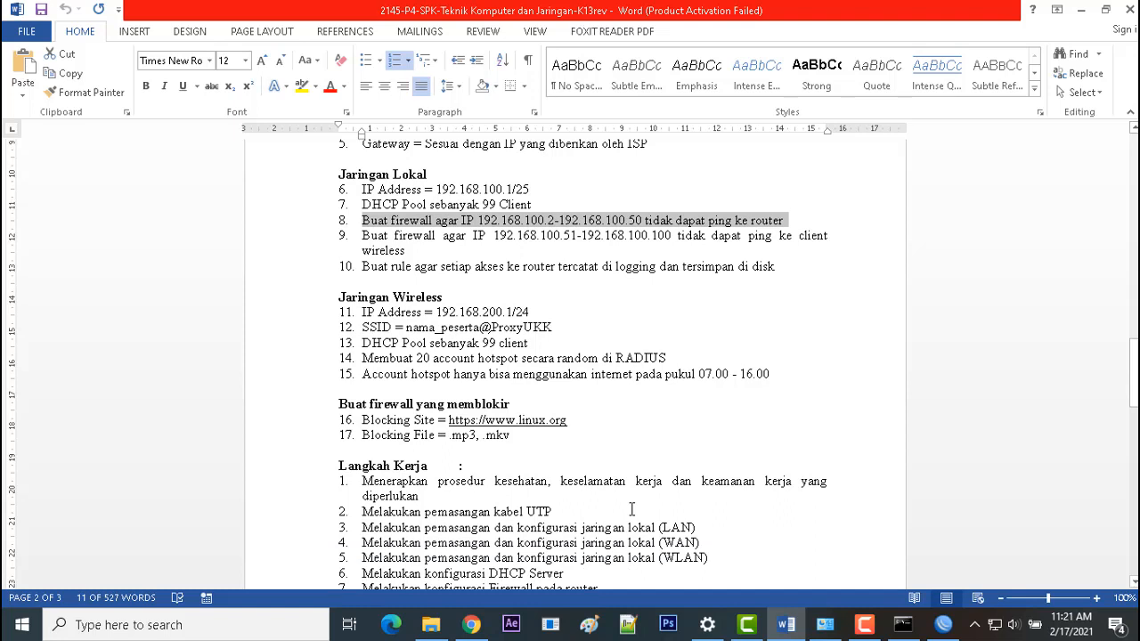
scroll(632, 510, down, 4)
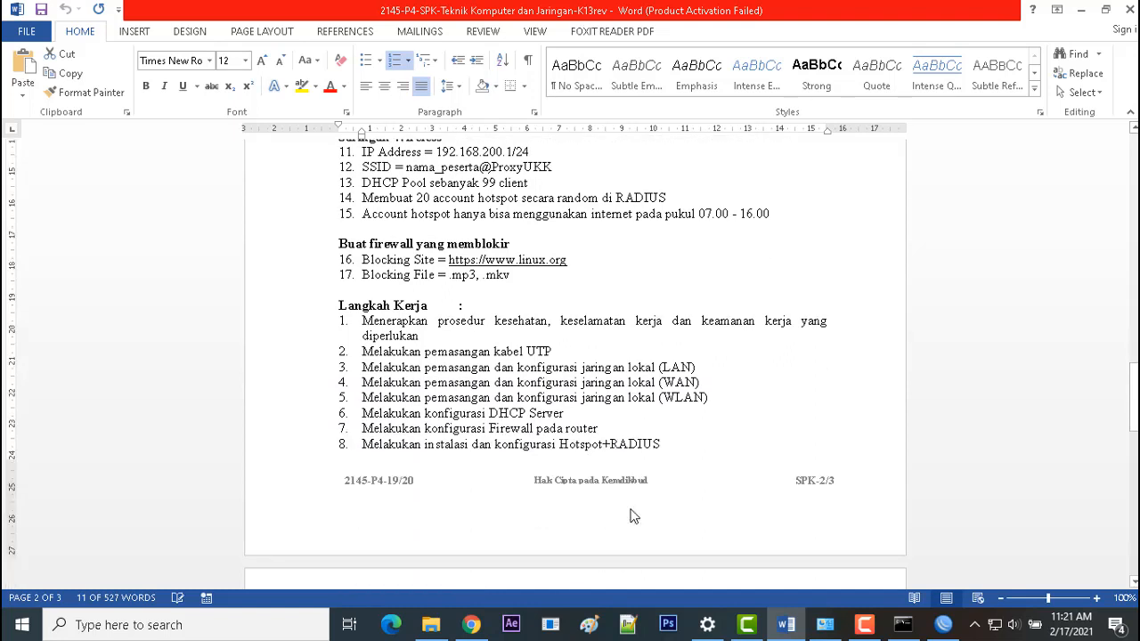
scroll(631, 516, down, 7)
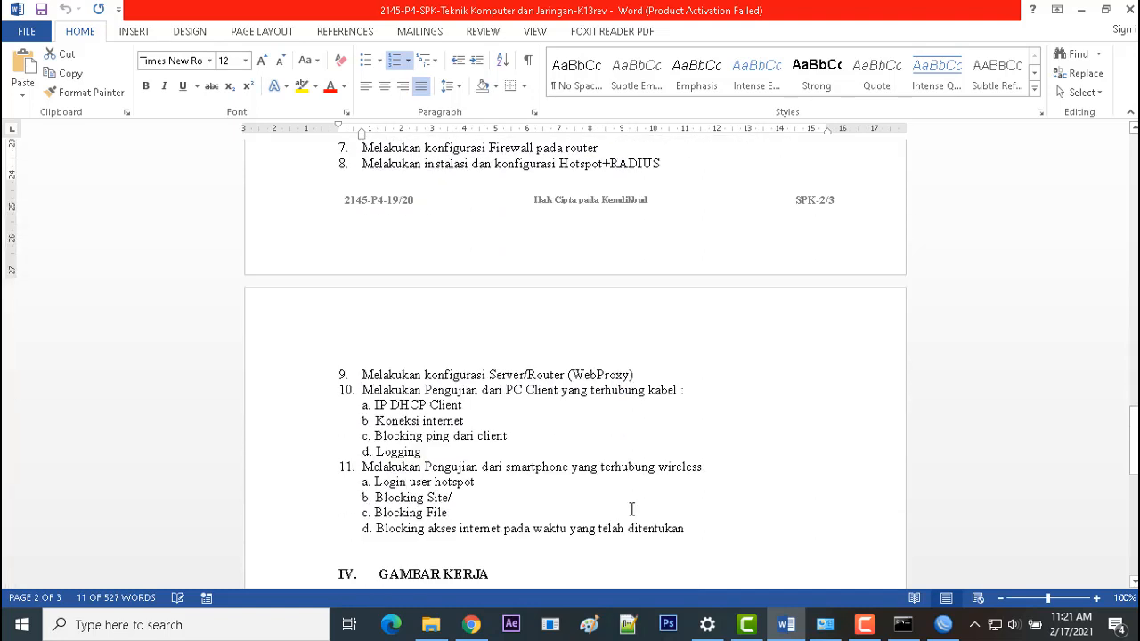